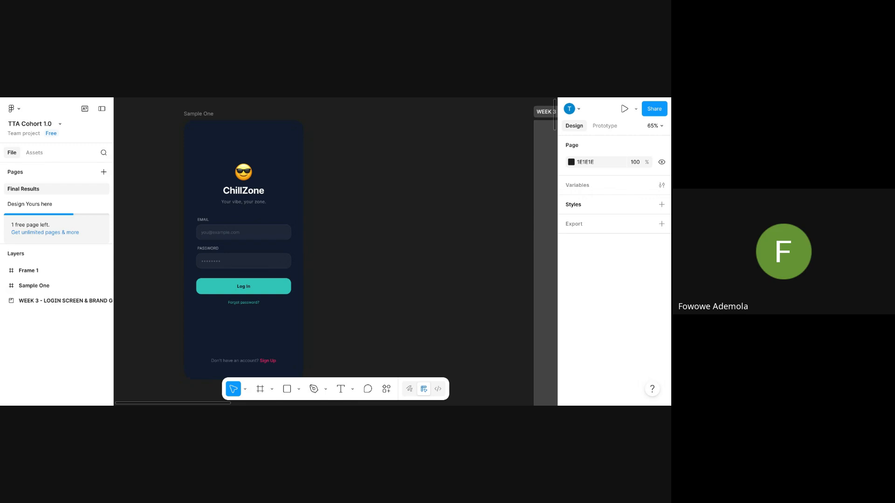
# Draw a new frame, Frame 2, to the right of the Sample One login screen.
pyautogui.click(208, 117)
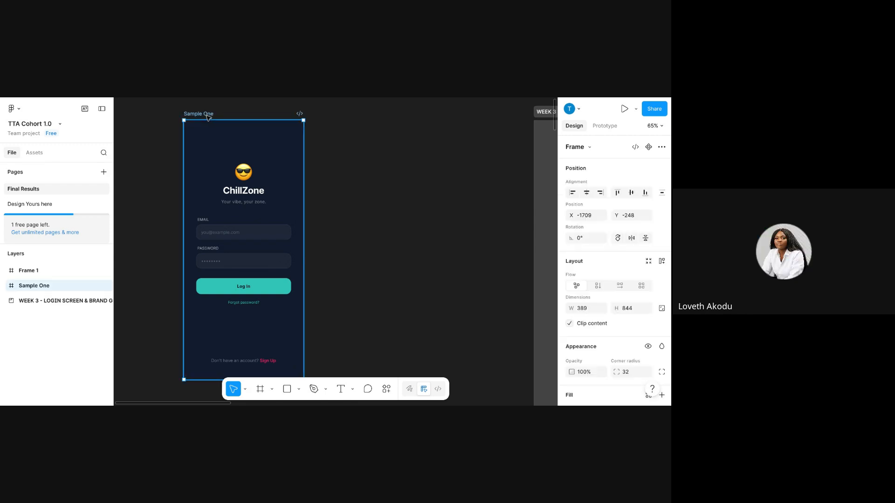
pyautogui.hscroll(3, 207, 117)
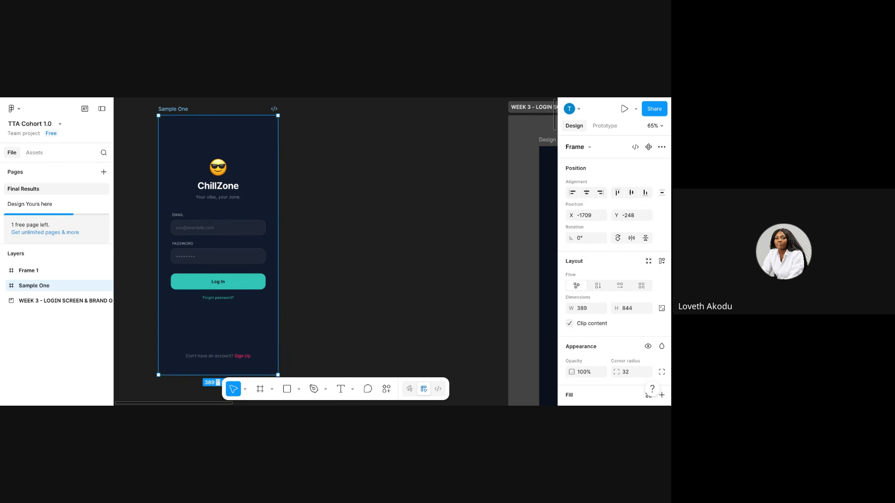
pyautogui.scroll(2, 208, 117)
pyautogui.scroll(3, 208, 117)
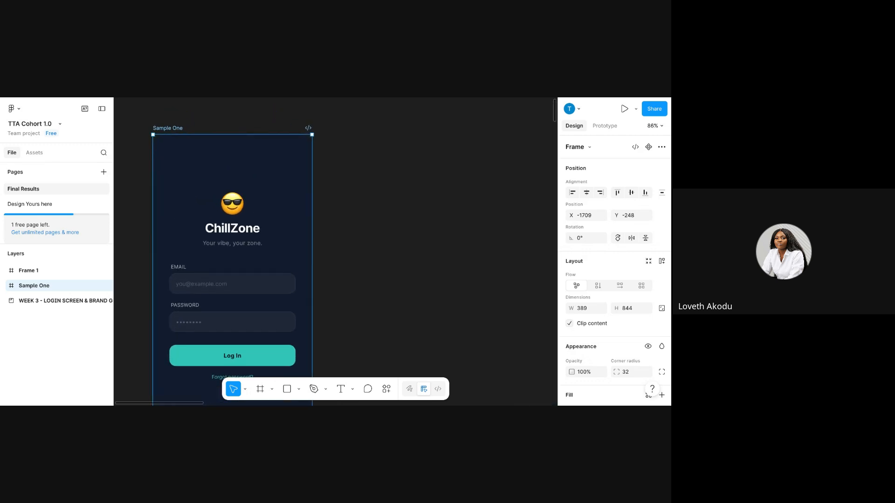
pyautogui.scroll(1, 171, 329)
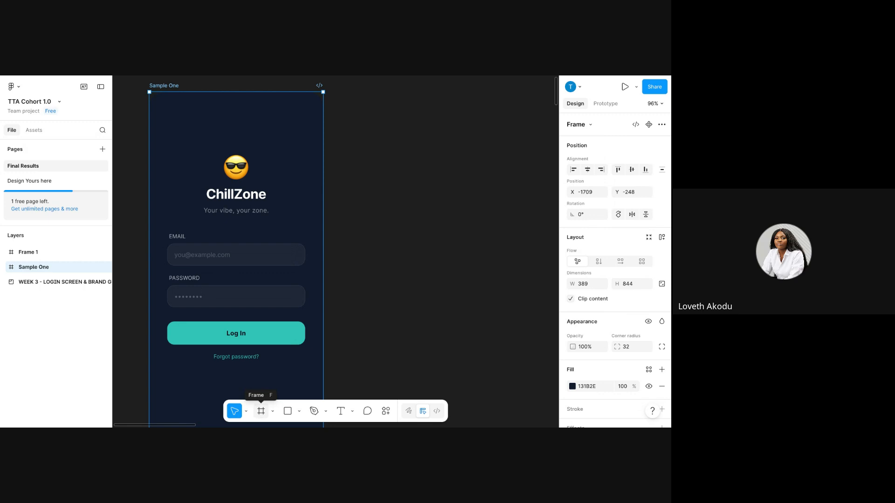
pyautogui.press('f')
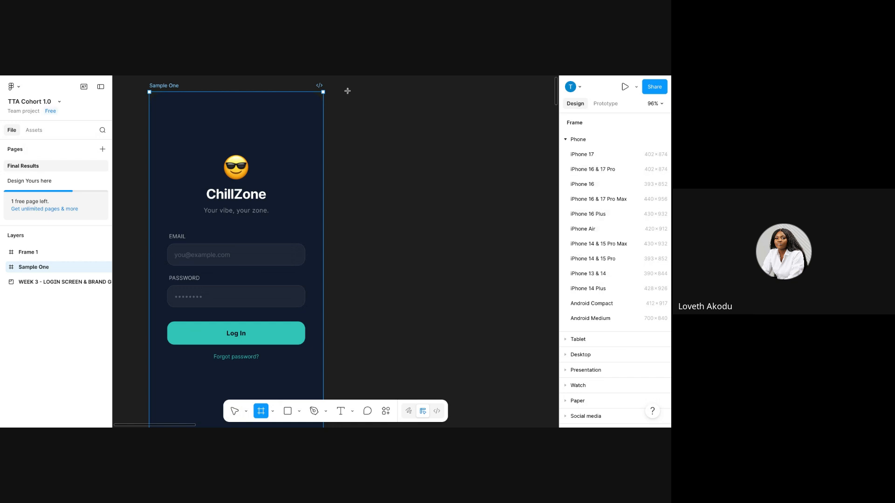
pyautogui.moveTo(347, 91); pyautogui.dragTo(427, 419)
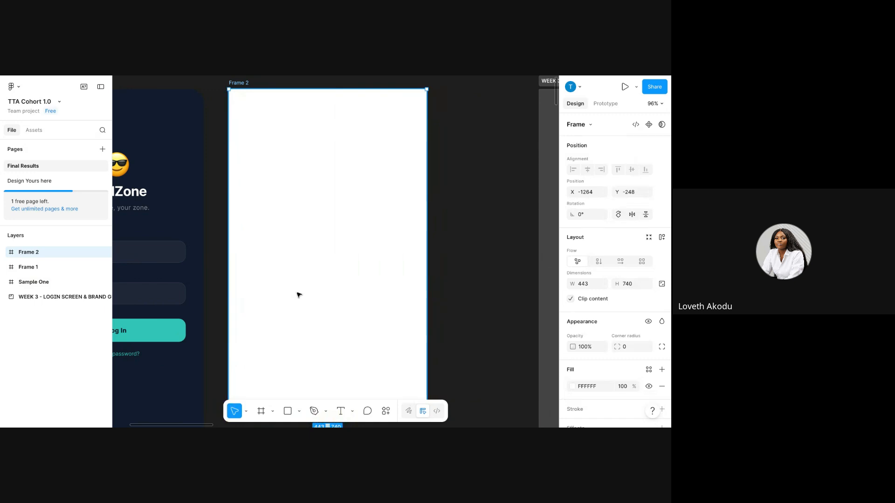
pyautogui.scroll(-5, 299, 295)
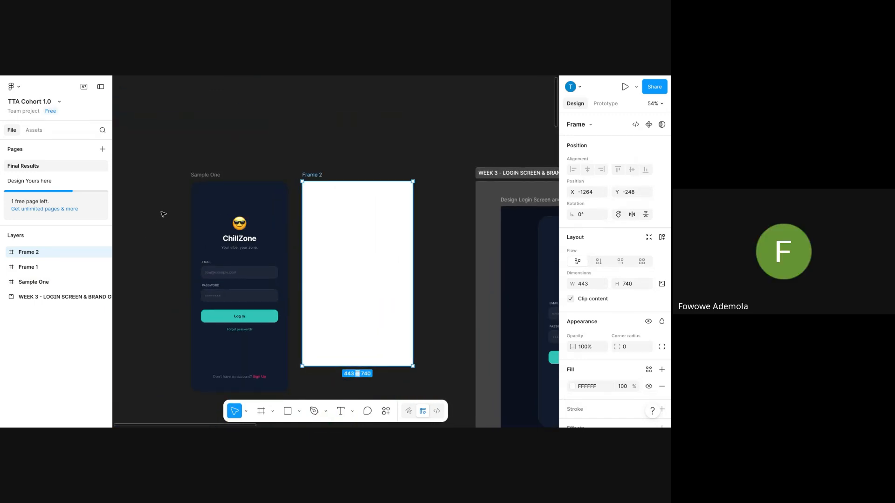
# Select Sample One to check its dimensions.
pyautogui.click(195, 178)
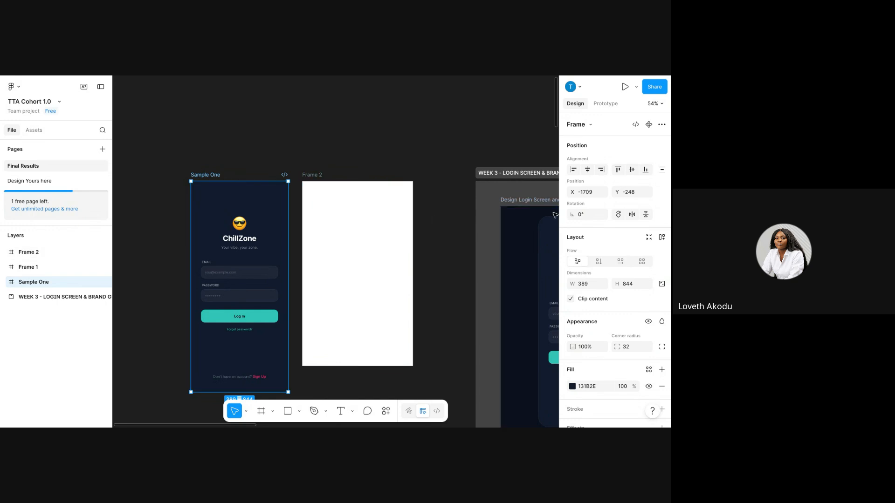
pyautogui.hscroll(2, 535, 200)
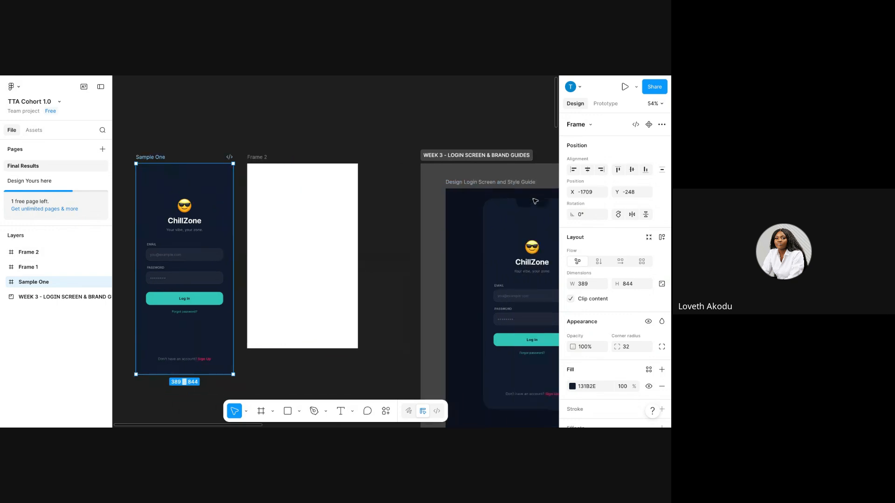
pyautogui.hscroll(-3, 535, 201)
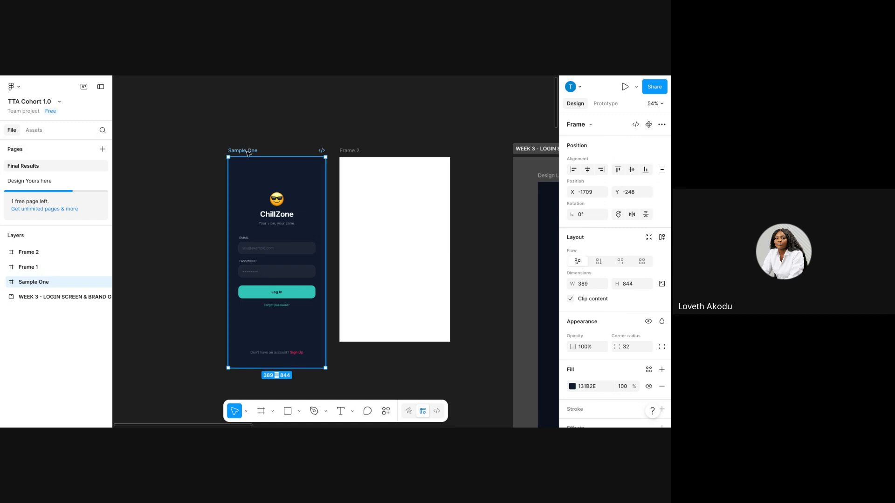
pyautogui.scroll(5, 326, 192)
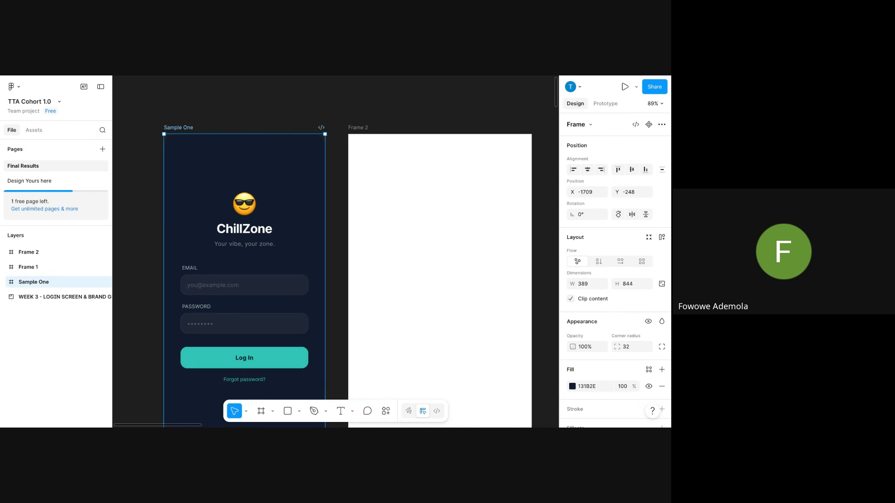
pyautogui.scroll(-1, 335, 252)
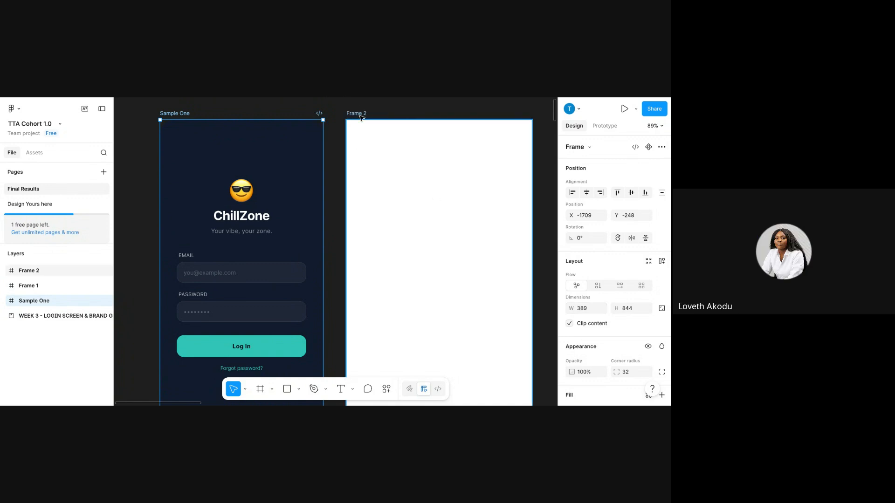
# Resize Frame 2 to 389 wide by 844 high.
pyautogui.click(416, 150)
pyautogui.click(587, 310)
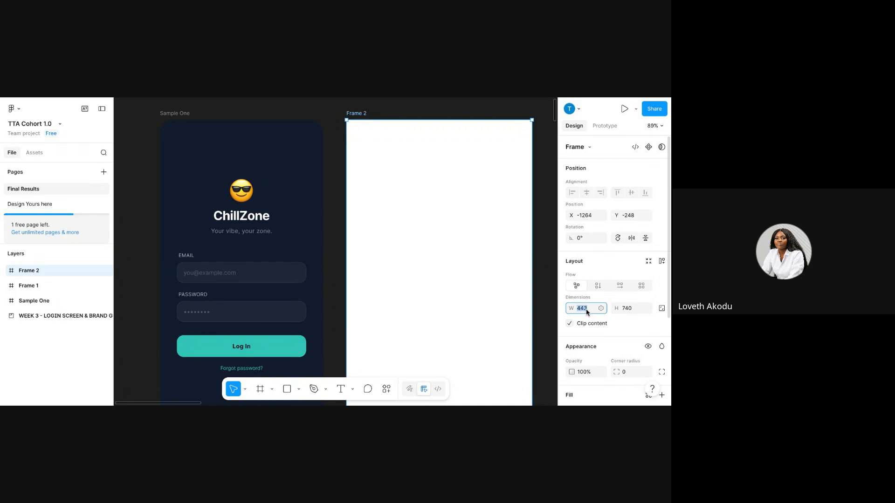
pyautogui.write('899')
pyautogui.write('389')
pyautogui.click(627, 308)
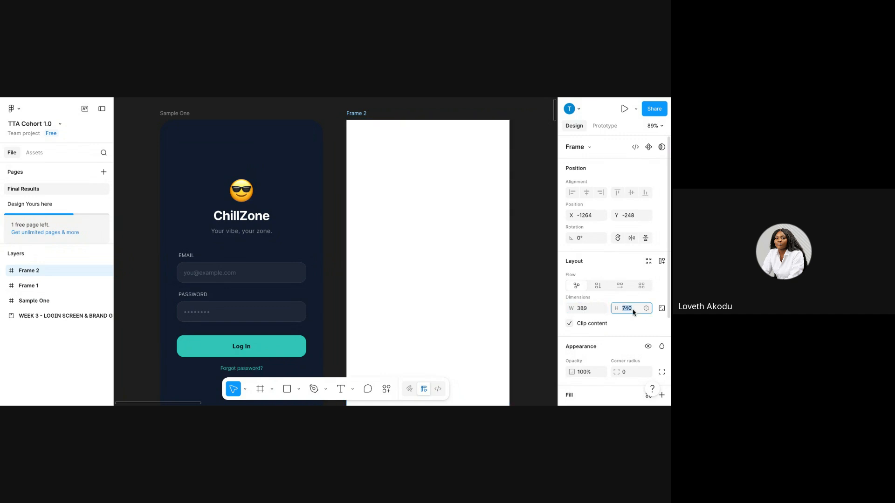
pyautogui.write('844')
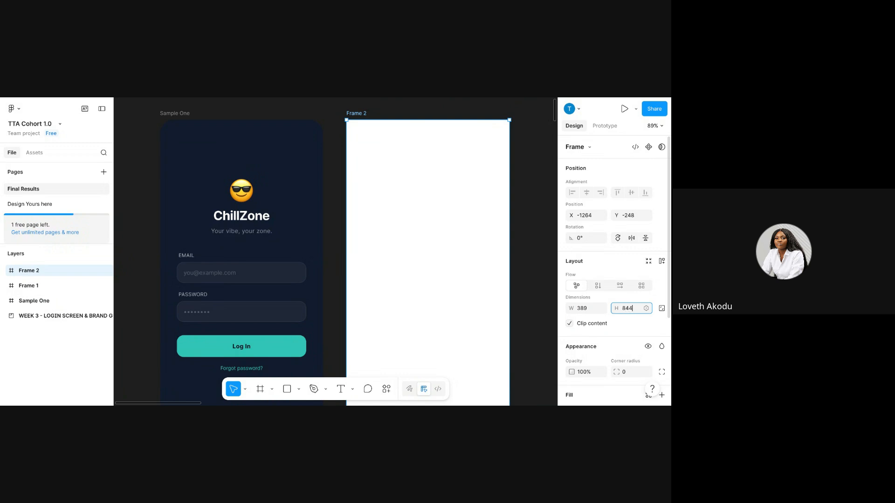
pyautogui.press('Return')
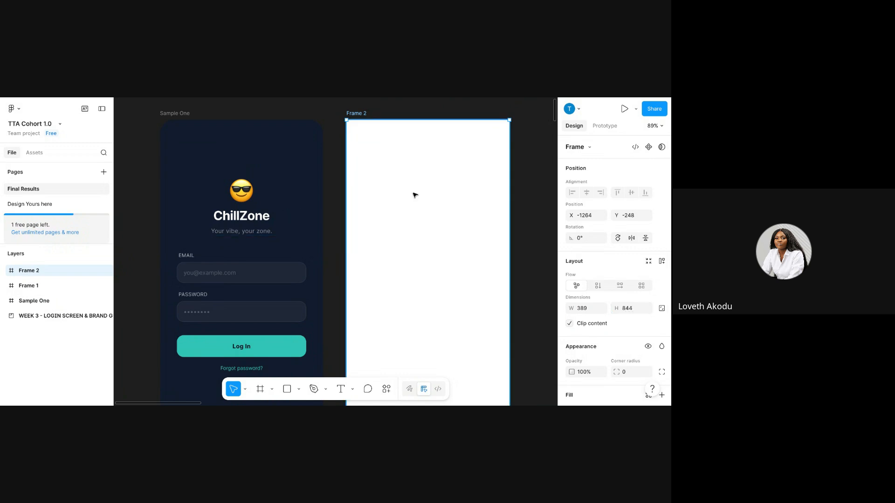
pyautogui.scroll(-5, 413, 194)
pyautogui.scroll(3, 413, 194)
pyautogui.scroll(3, 415, 195)
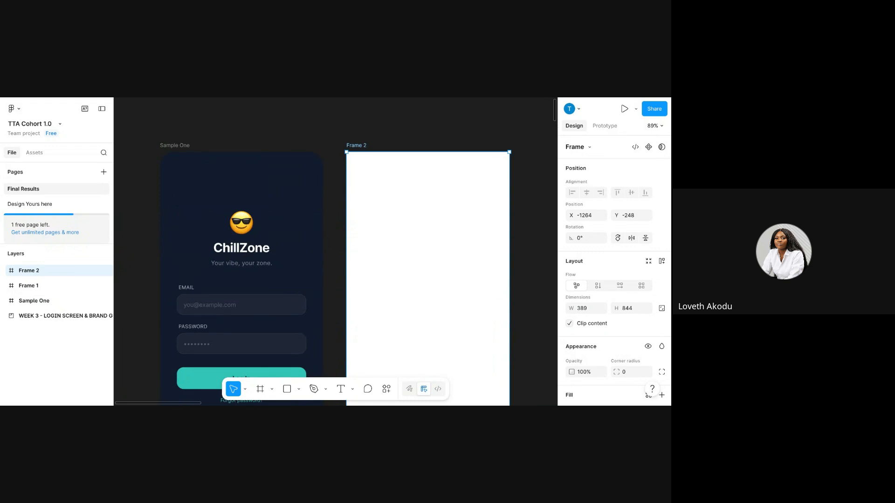
pyautogui.scroll(-3, 638, 310)
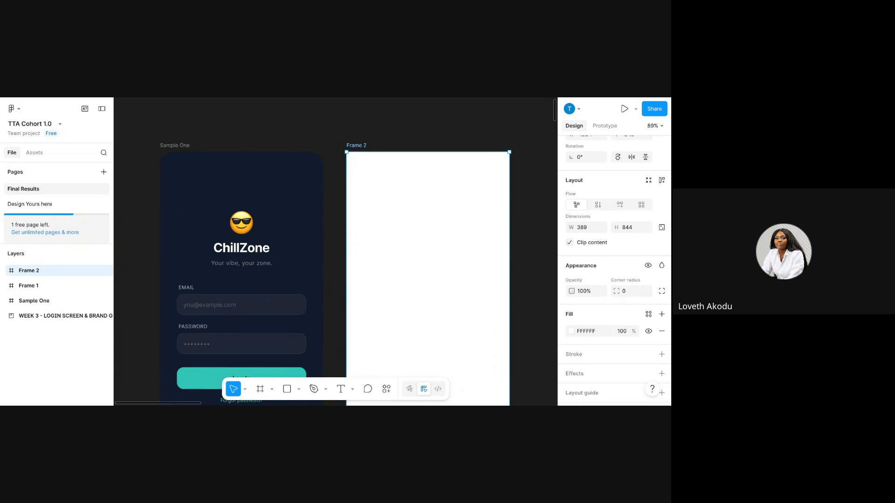
# Round Frame 2's corners to radius 32, matching Sample One.
pyautogui.click(630, 293)
pyautogui.write('12')
pyautogui.press('Return')
pyautogui.click(166, 146)
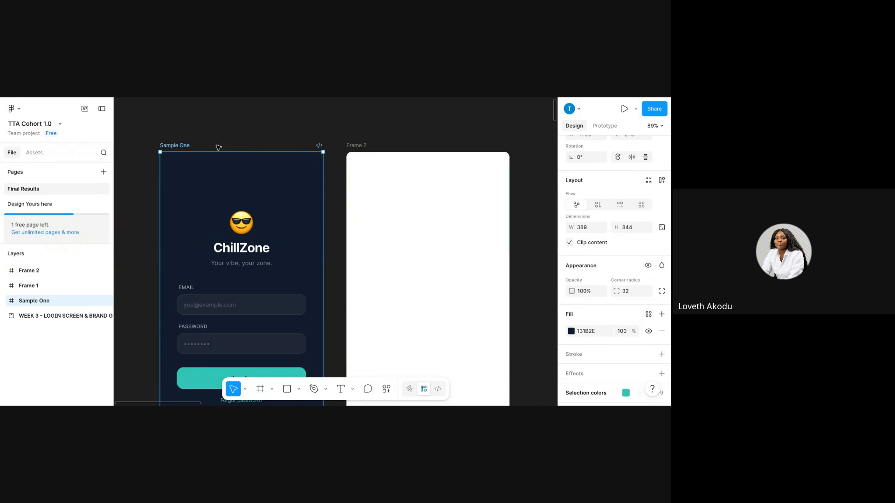
pyautogui.click(365, 141)
pyautogui.click(365, 143)
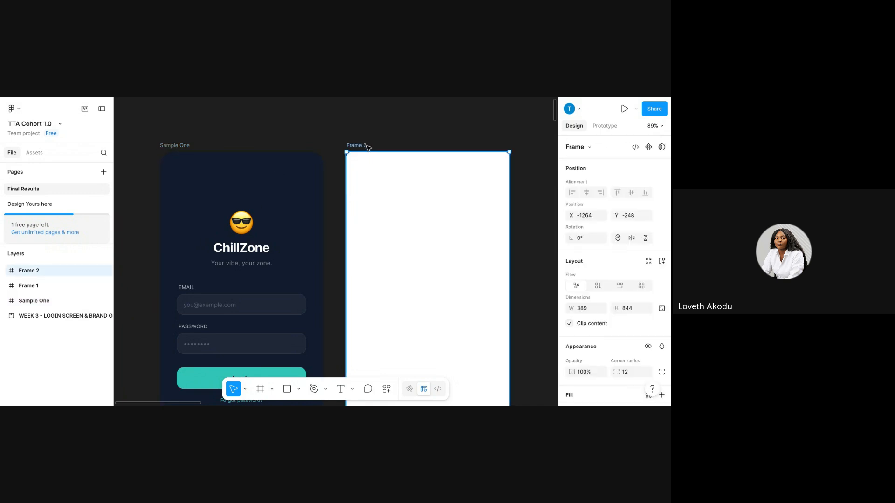
pyautogui.click(626, 372)
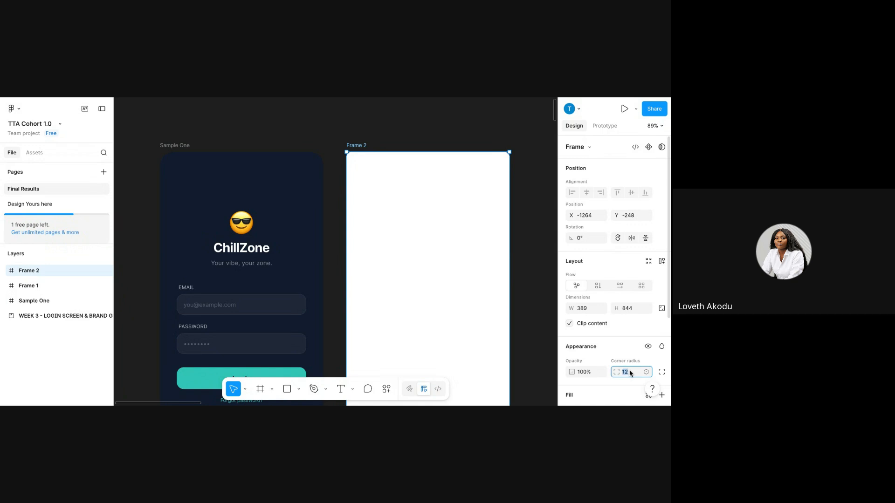
pyautogui.write('32')
pyautogui.press('Return')
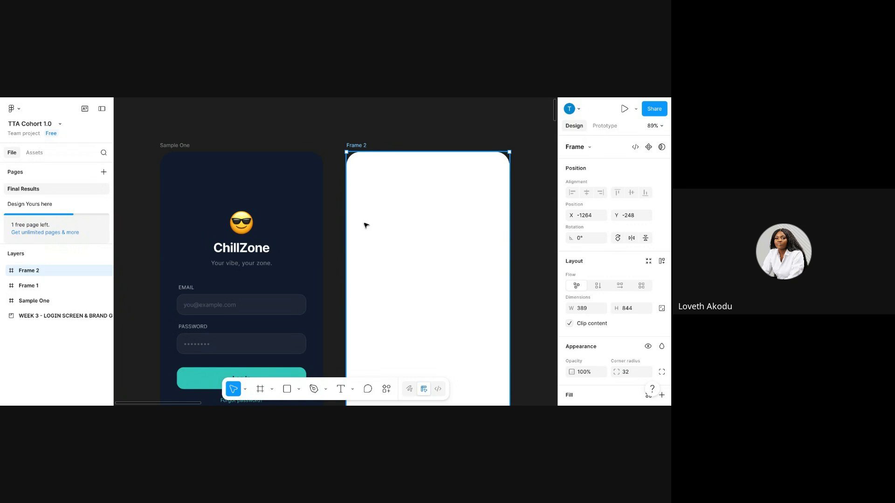
pyautogui.click(266, 223)
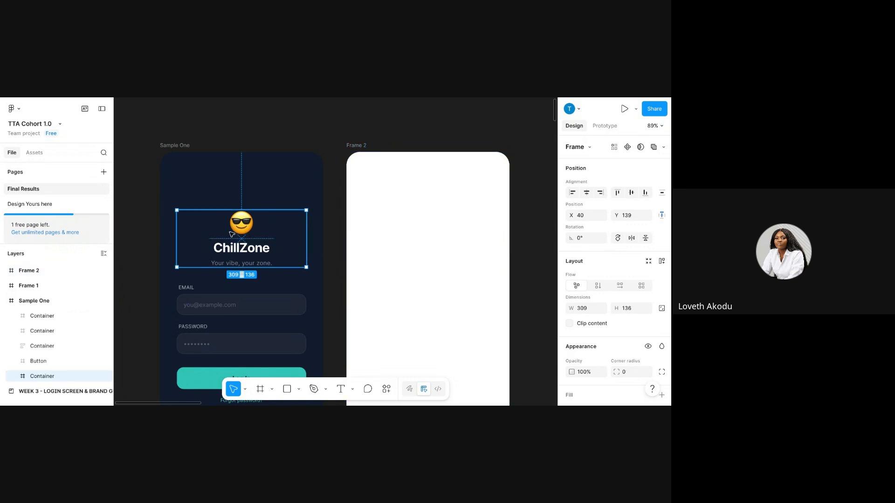
# Select the sunglasses emoji in Sample One's header, then open a new browser tab.
pyautogui.doubleClick(247, 223)
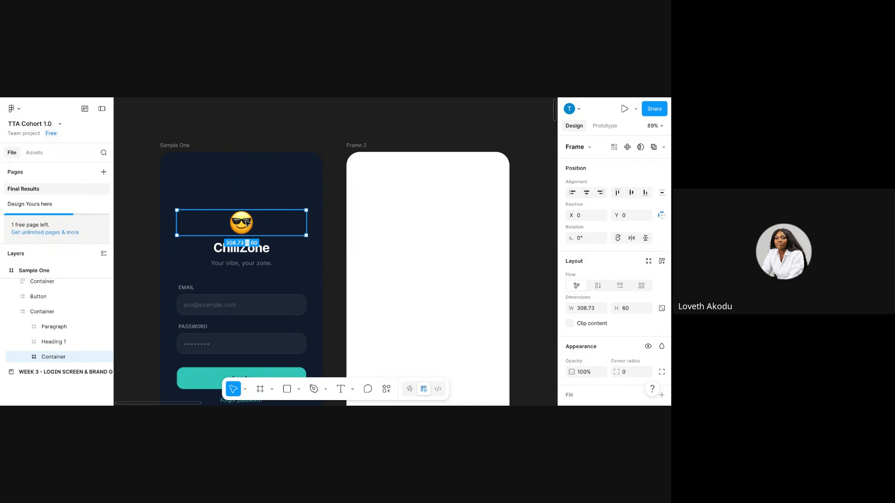
pyautogui.doubleClick(247, 223)
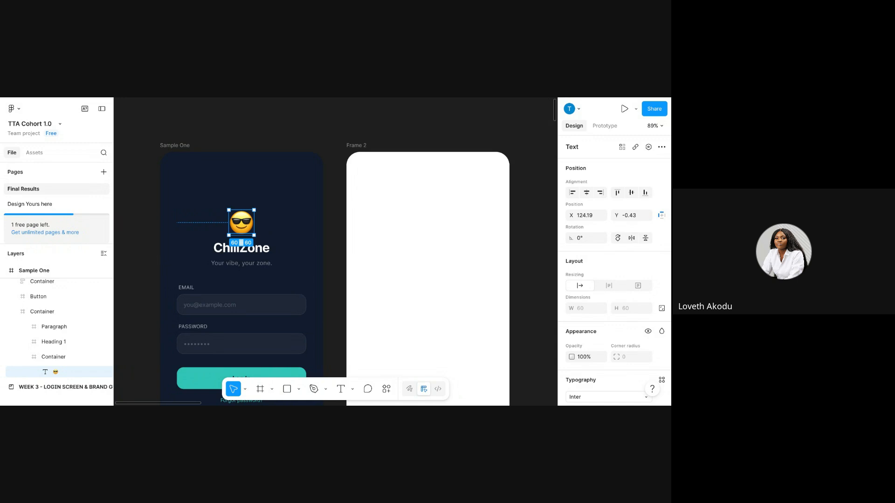
pyautogui.press('super+t')
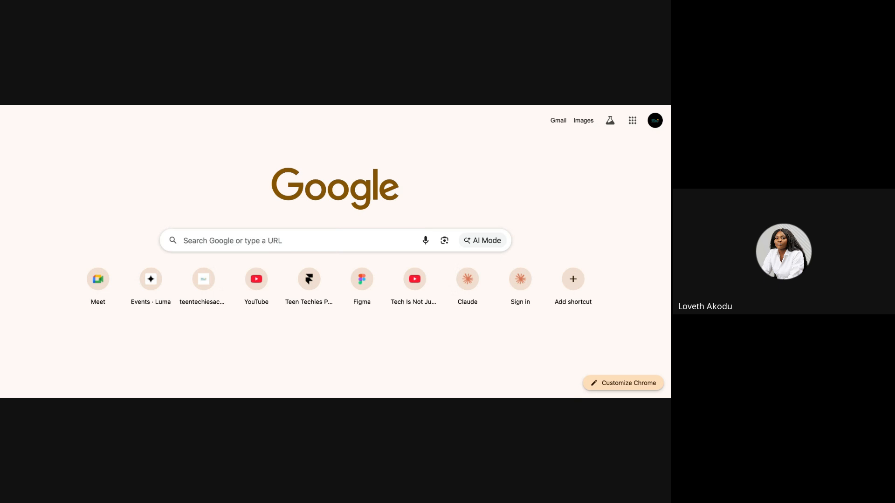
# Search Google for 'emoji copy and paste' and open the EmojiCopy result.
pyautogui.press('Return')
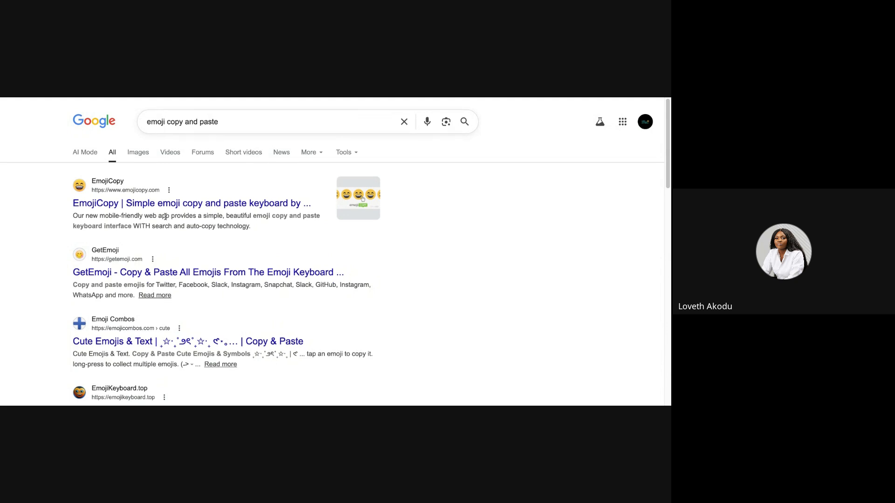
pyautogui.scroll(-2, 165, 216)
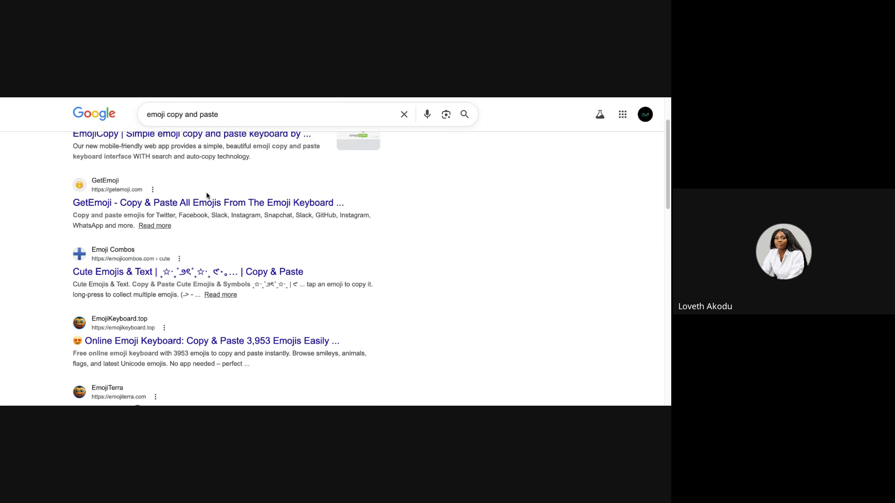
pyautogui.scroll(1, 205, 191)
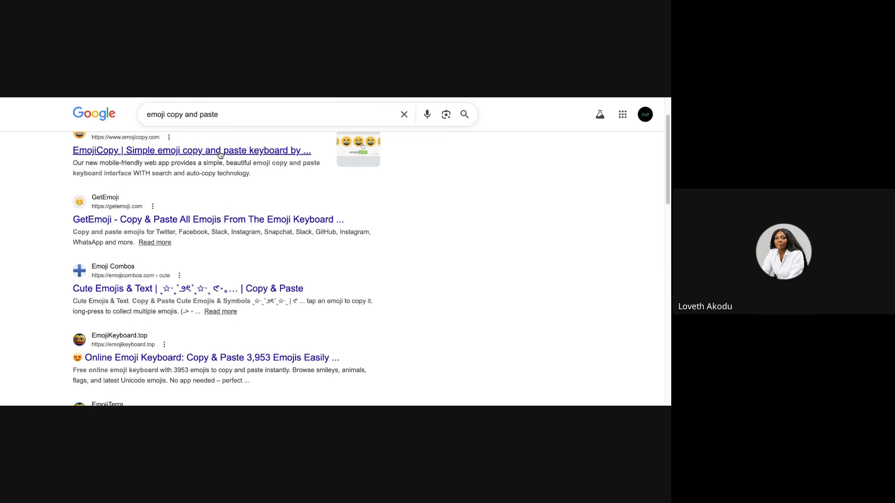
pyautogui.click(220, 150)
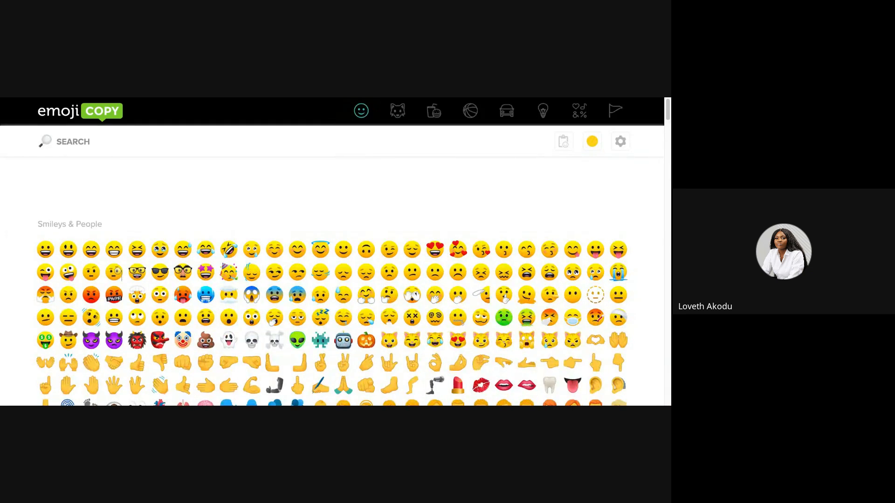
# Copy the 😎 sunglasses emoji from EmojiCopy and switch back to Figma.
pyautogui.click(162, 275)
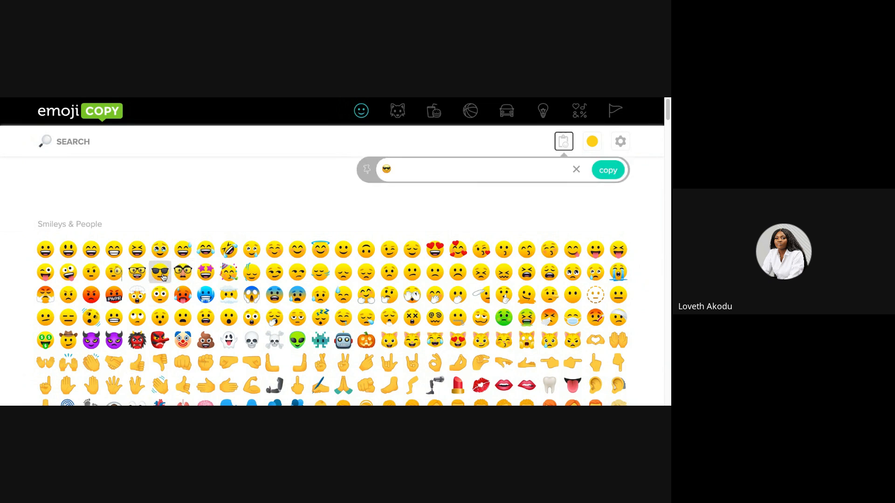
pyautogui.click(600, 167)
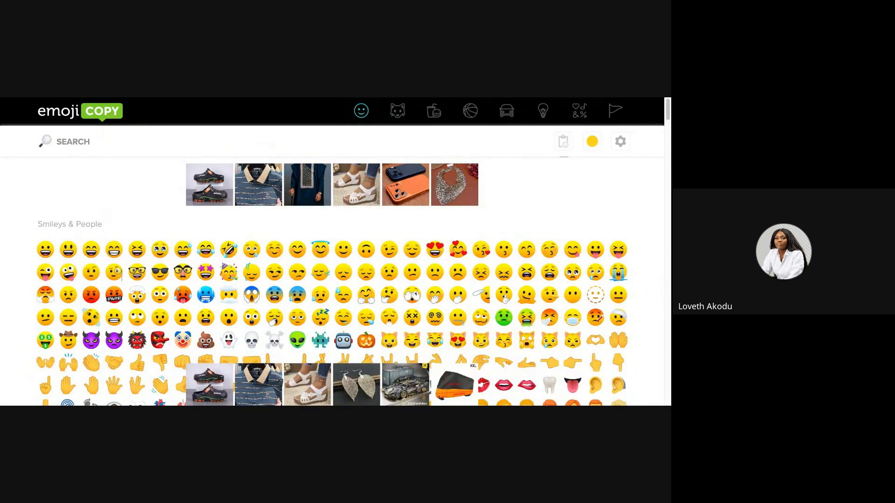
pyautogui.hotkey('ctrl', 'Tab')
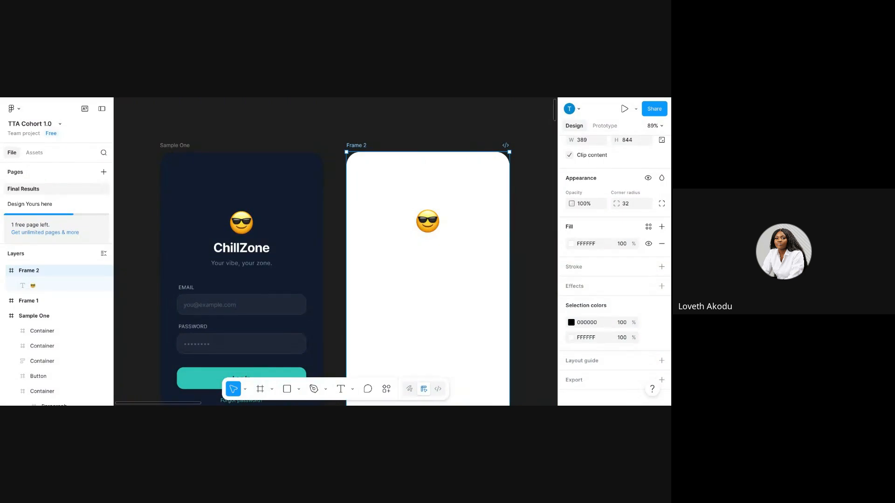
# Replace Frame 2's old emoji with the pasted 😎, placed near its top centre.
pyautogui.click(438, 222)
pyautogui.press('Delete')
pyautogui.click(438, 222)
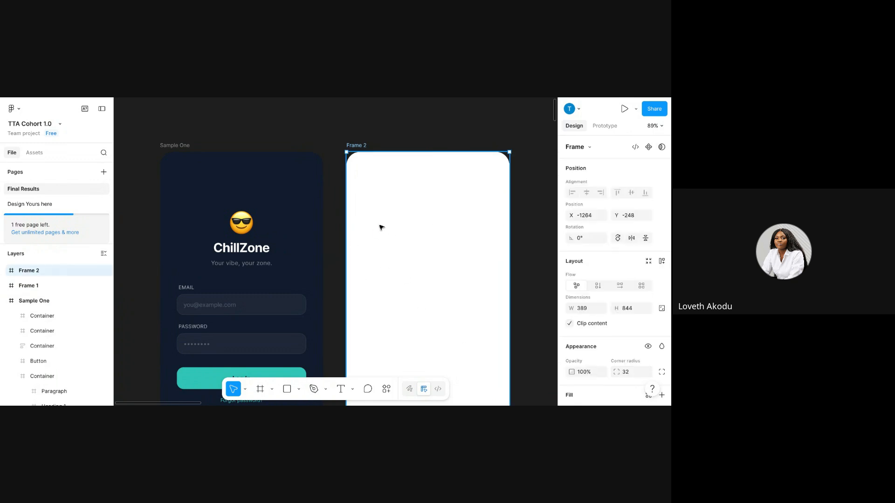
pyautogui.hotkey('ctrl', 'v')
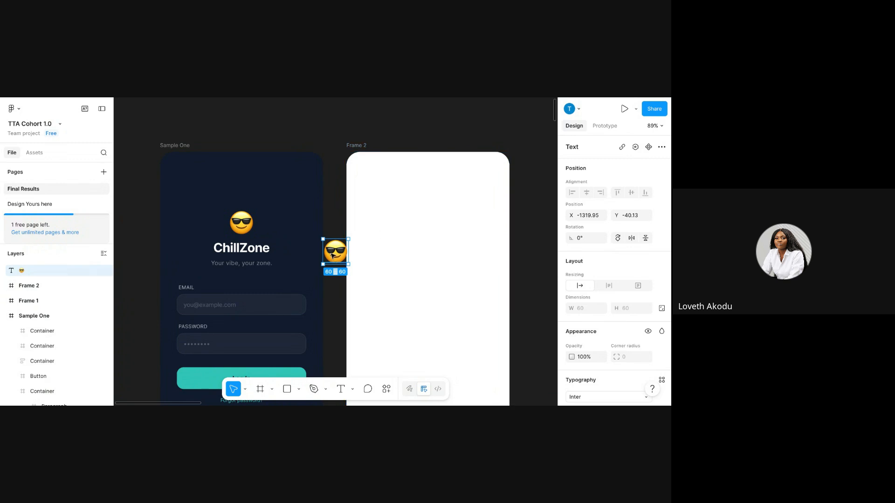
pyautogui.moveTo(335, 254); pyautogui.dragTo(427, 230)
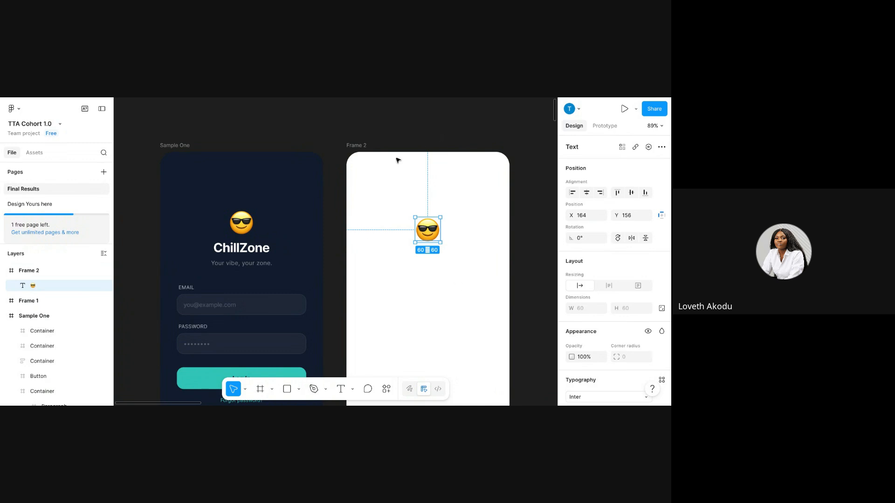
# Select Frame 2 and bring up its fill colour settings.
pyautogui.click(356, 156)
pyautogui.scroll(-5, 601, 326)
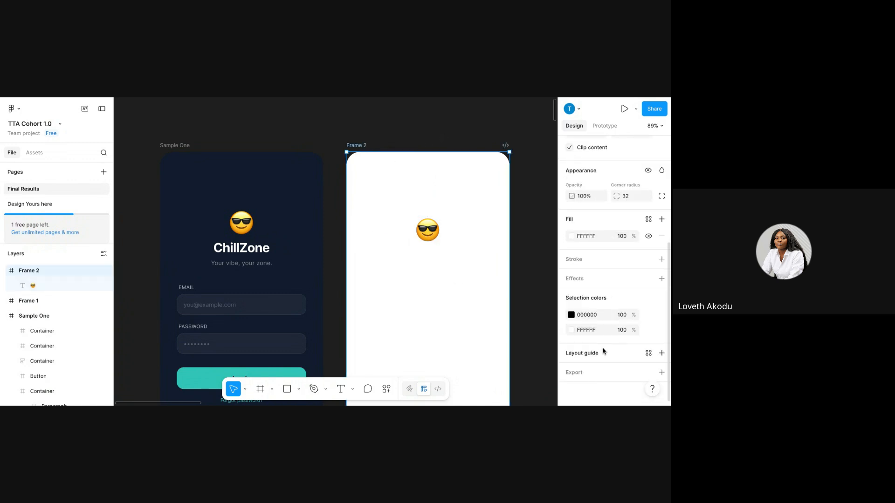
pyautogui.click(572, 237)
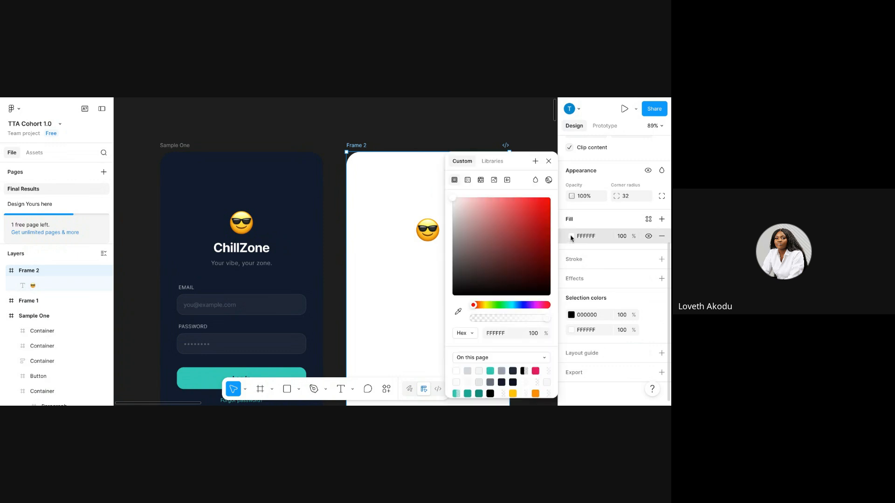
# Sample Sample One's dark navy 131B2E as Frame 2's fill colour.
pyautogui.click(458, 313)
pyautogui.click(258, 187)
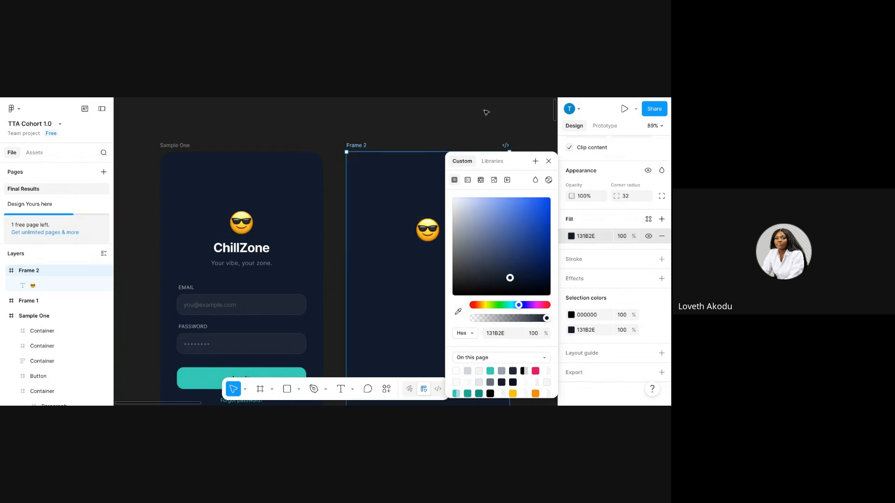
pyautogui.click(549, 161)
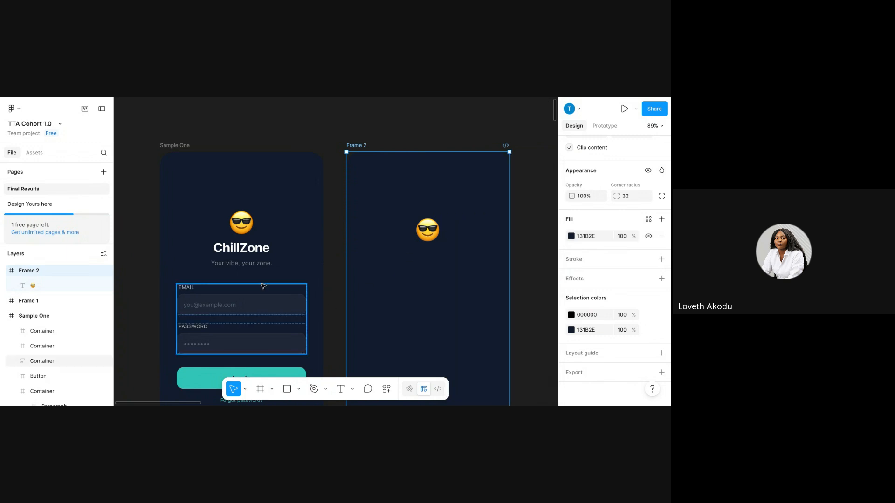
# Inspect the text style of Sample One's ChillZone heading.
pyautogui.doubleClick(242, 255)
pyautogui.doubleClick(243, 254)
pyautogui.doubleClick(242, 254)
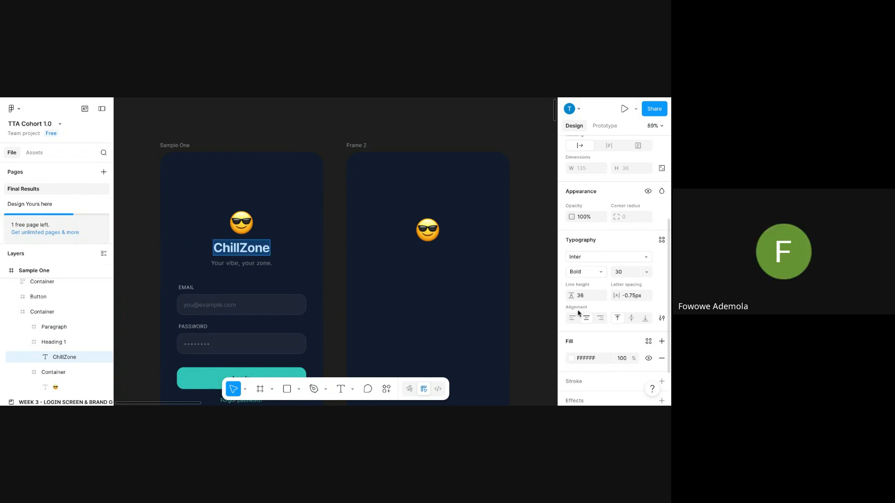
pyautogui.click(430, 303)
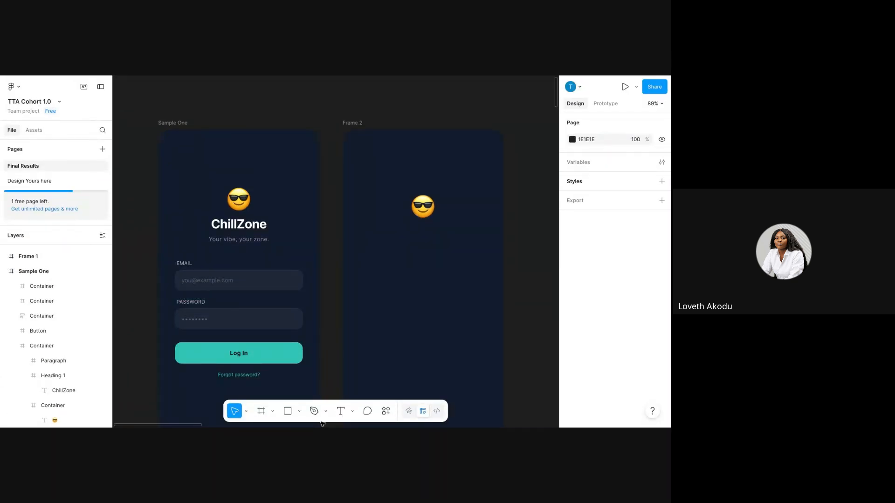
pyautogui.click(341, 410)
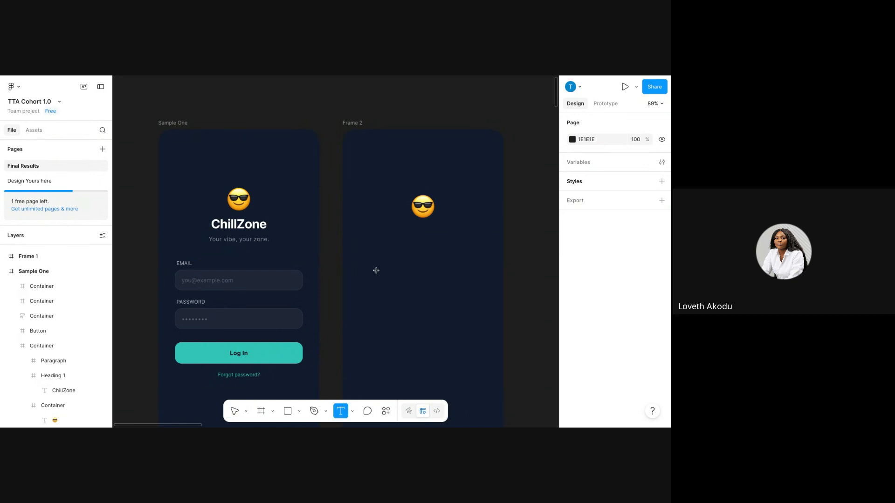
# Add a 'ChillZone' text layer below the emoji in Frame 2.
pyautogui.click(393, 232)
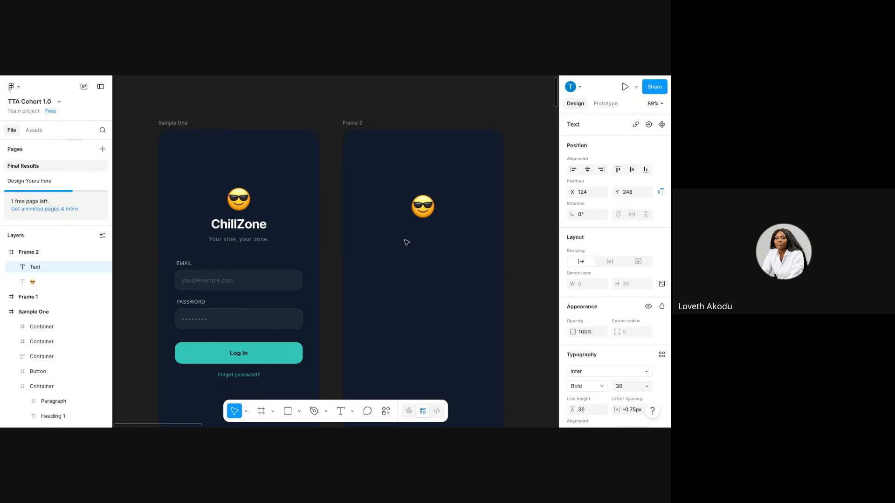
pyautogui.write('ChillZone')
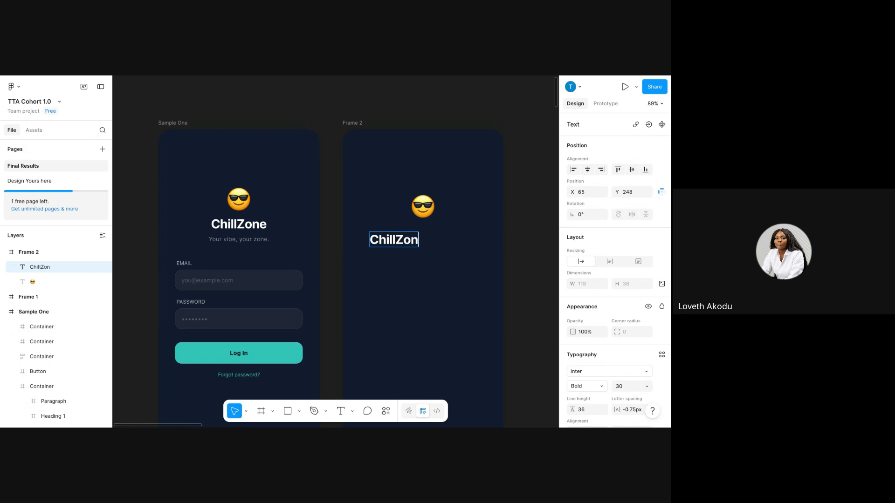
pyautogui.press('Escape')
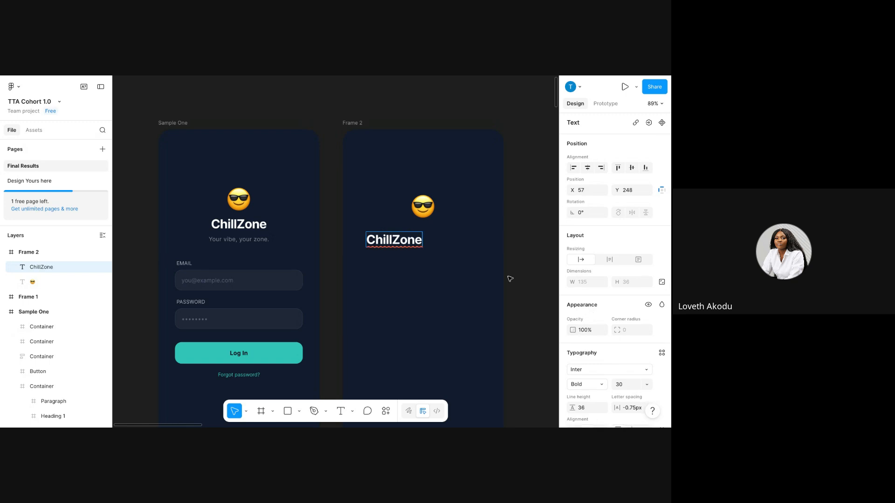
pyautogui.click(394, 299)
# Centre ChillZone horizontally, nudge it up, and place a duplicate just below.
pyautogui.click(389, 239)
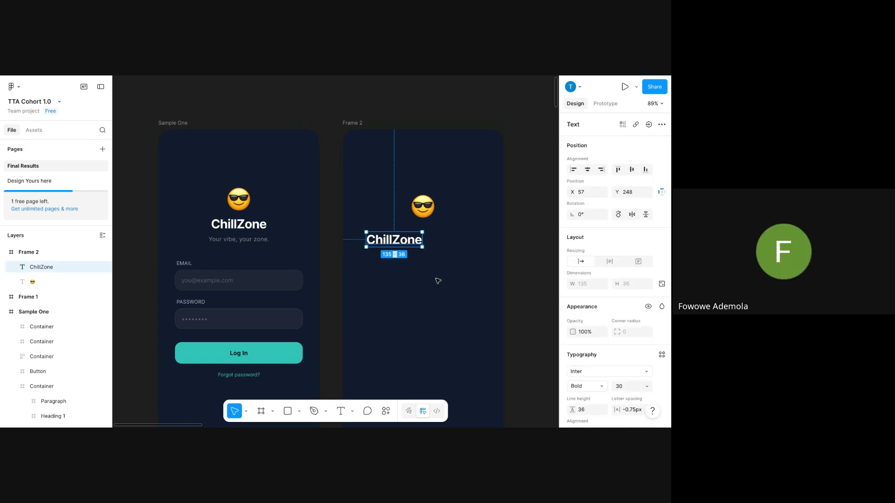
pyautogui.click(588, 169)
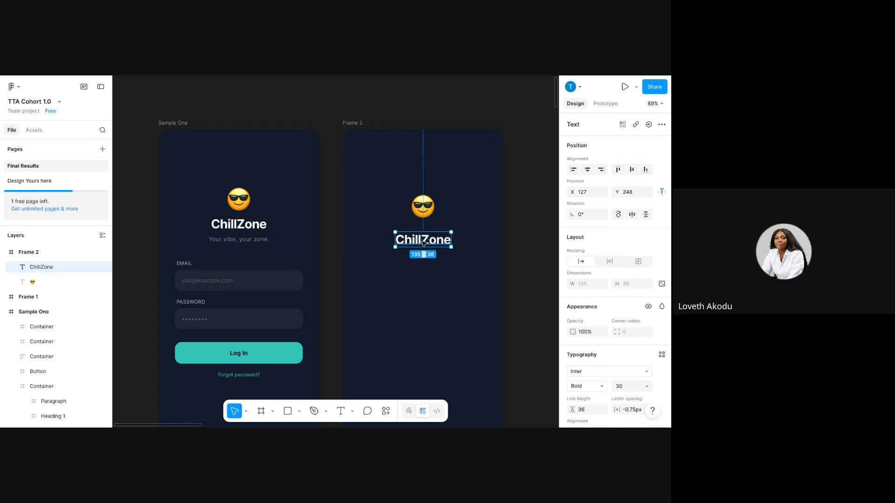
pyautogui.moveTo(423, 244); pyautogui.dragTo(423, 235)
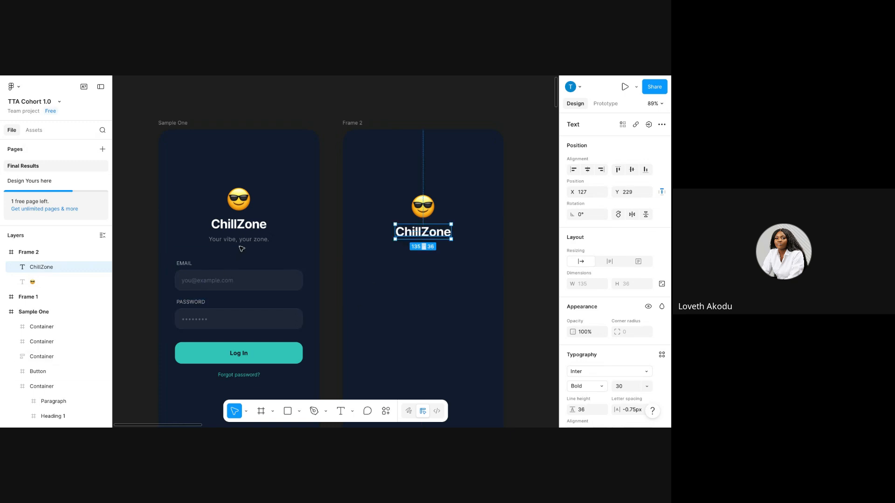
pyautogui.hotkey('ctrl', 'd')
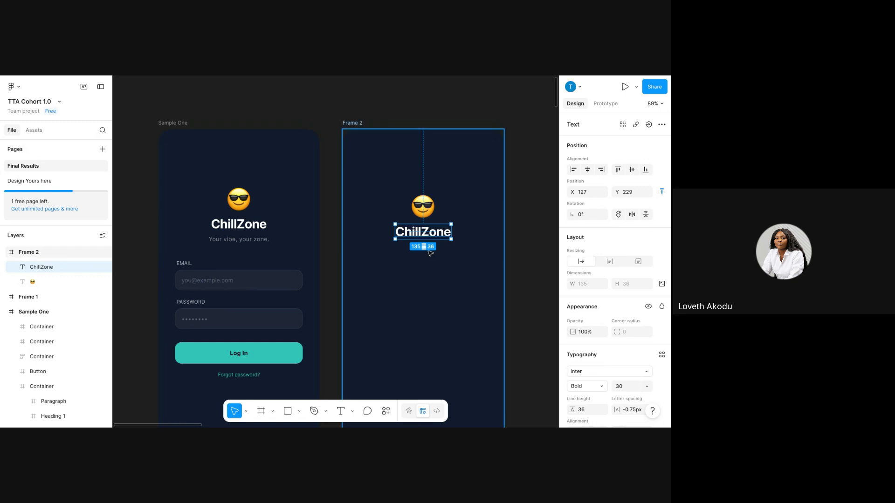
pyautogui.moveTo(434, 229); pyautogui.dragTo(425, 255)
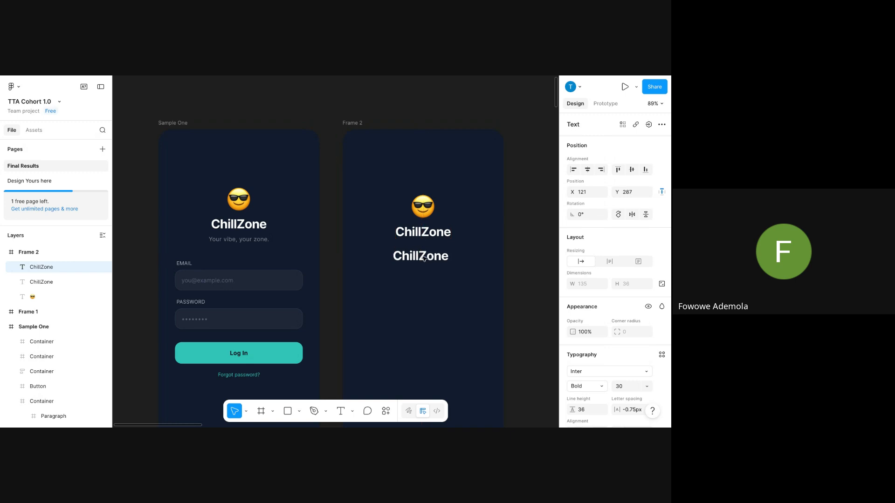
# Change the duplicate's text to 'Your vibe, your zone', then inspect the sample subtitle.
pyautogui.doubleClick(425, 254)
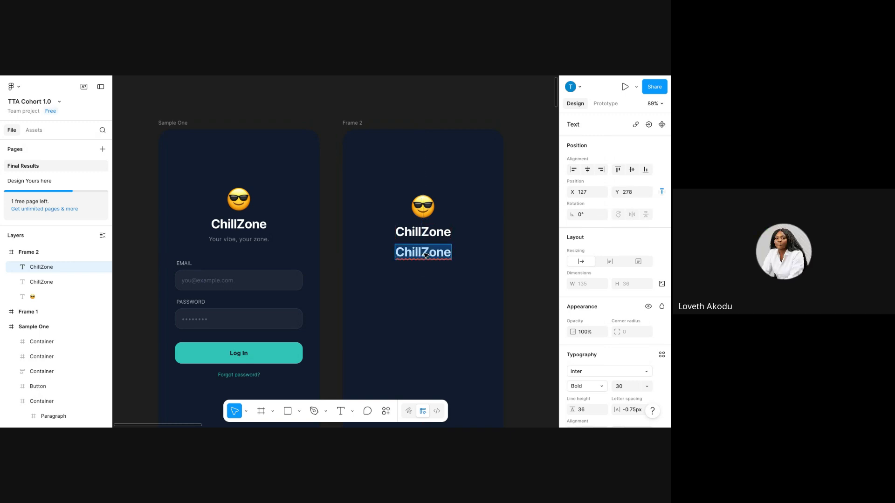
pyautogui.write('yo')
pyautogui.press('BackSpace')
pyautogui.press('BackSpace')
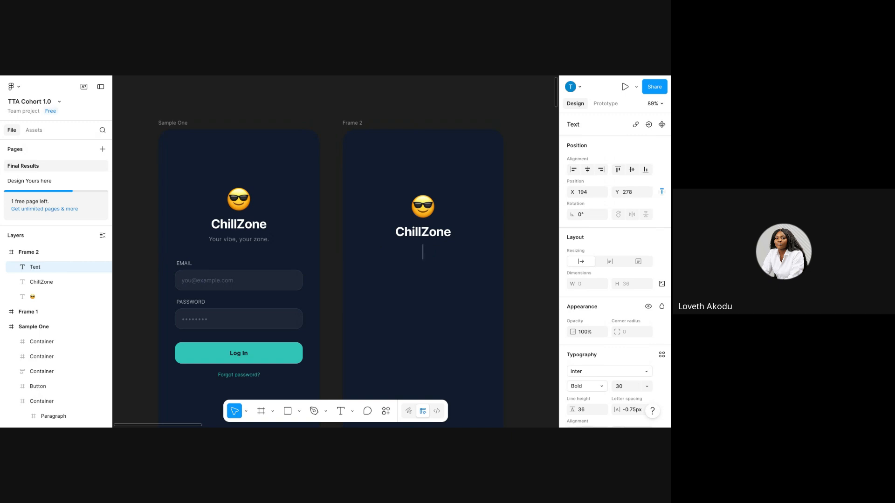
pyautogui.write('Your vibe')
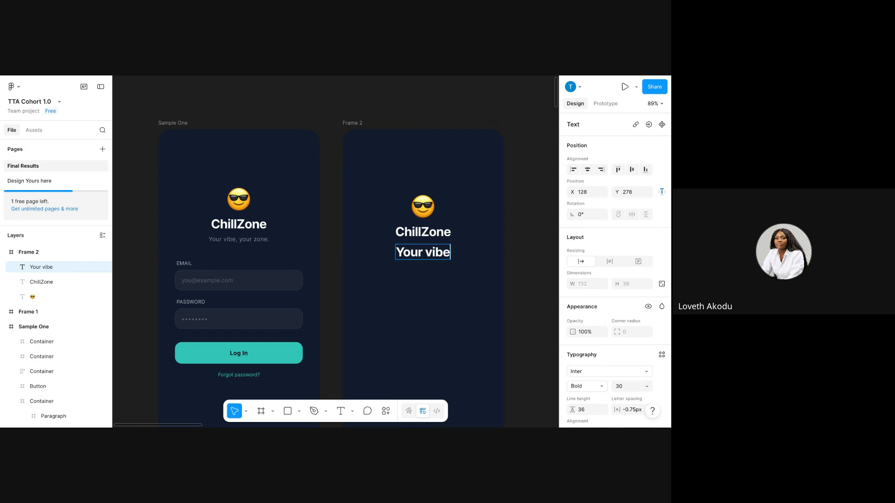
pyautogui.write(',')
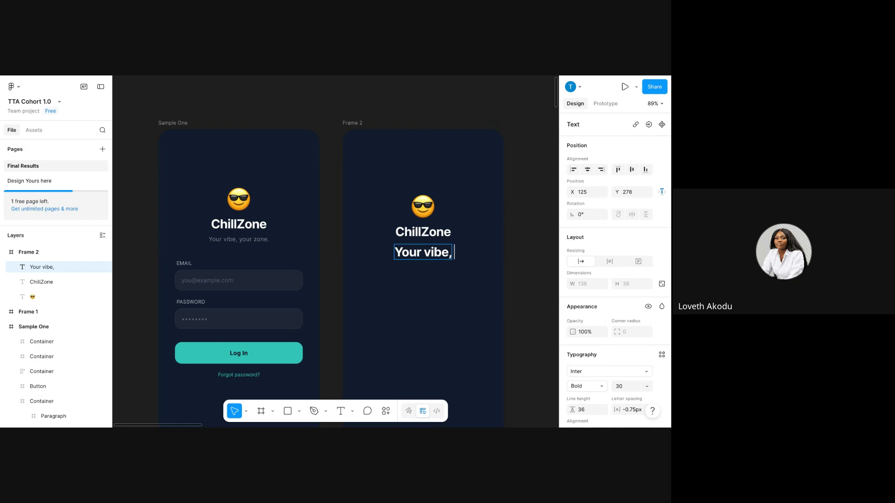
pyautogui.write(' your')
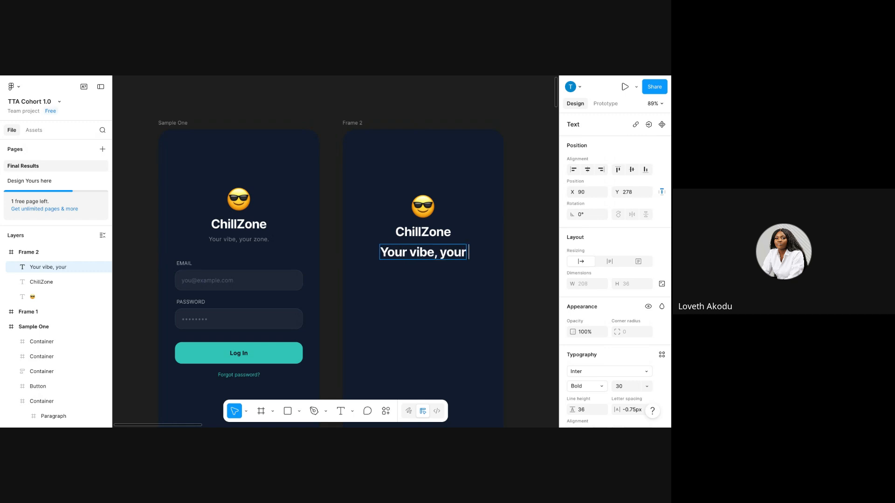
pyautogui.write(' zone')
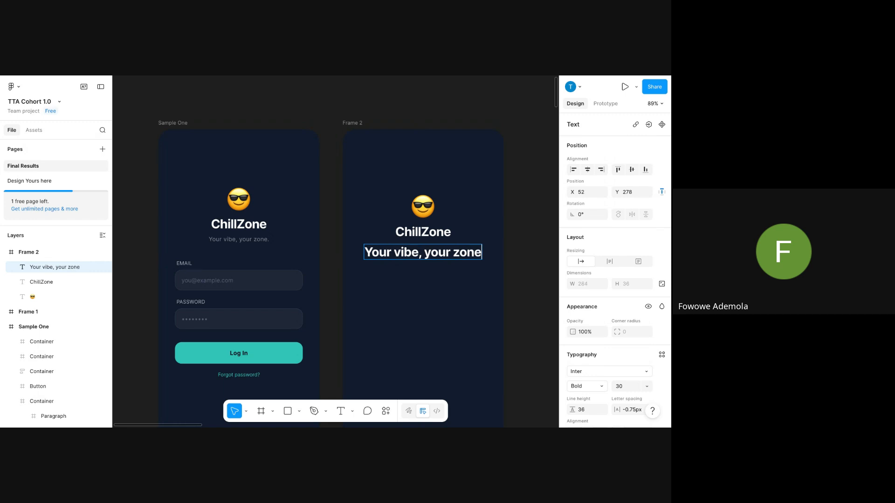
pyautogui.click(212, 240)
# Set Frame 2's subtitle to Inter Regular, size 14.
pyautogui.scroll(-1, 603, 352)
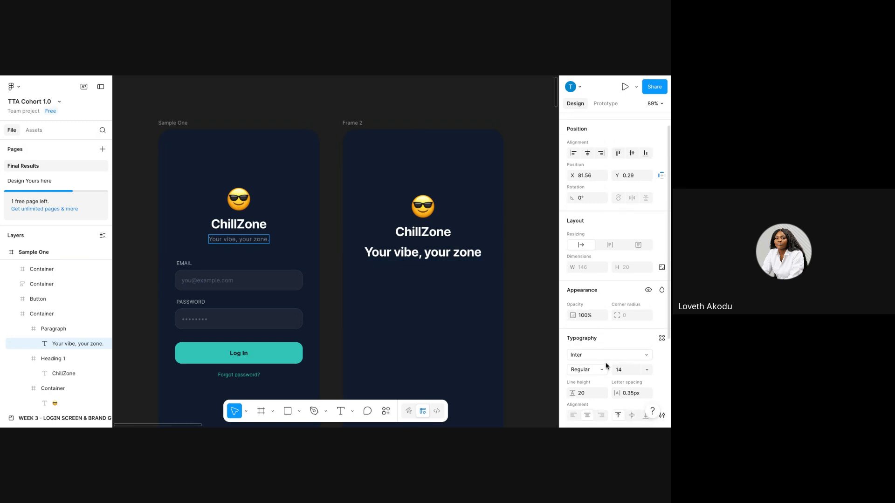
pyautogui.click(408, 256)
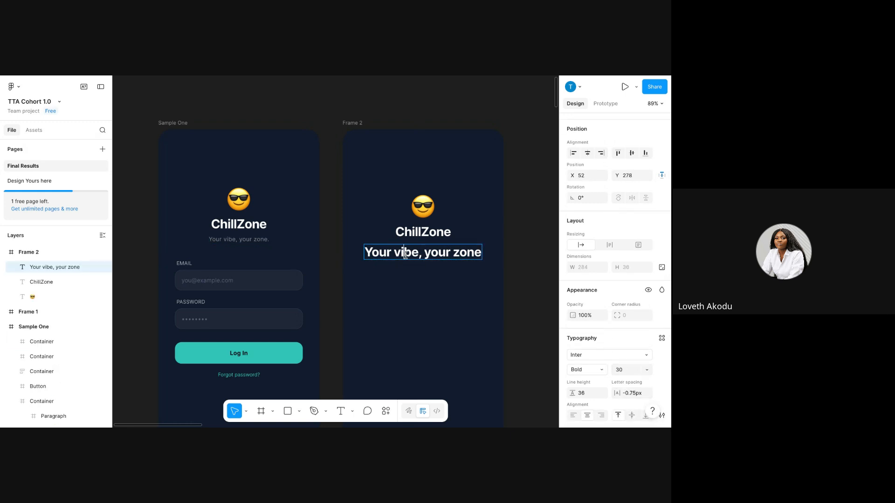
pyautogui.doubleClick(409, 256)
pyautogui.tripleClick(409, 256)
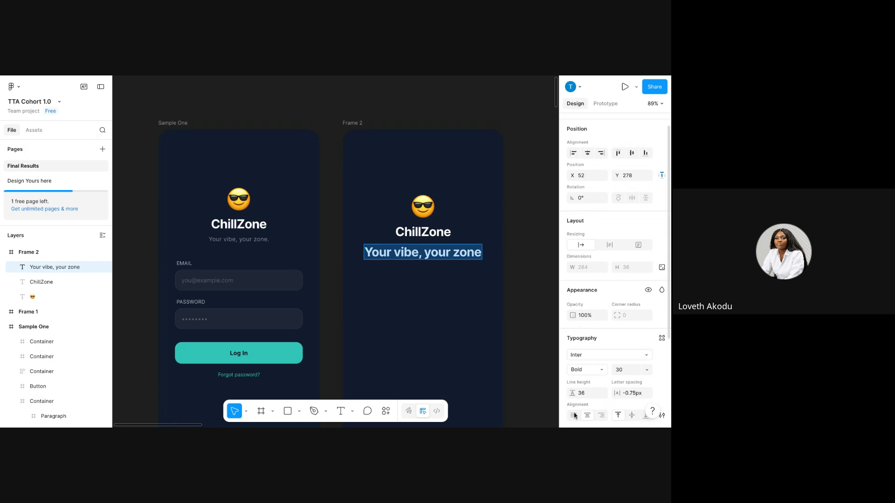
pyautogui.click(588, 371)
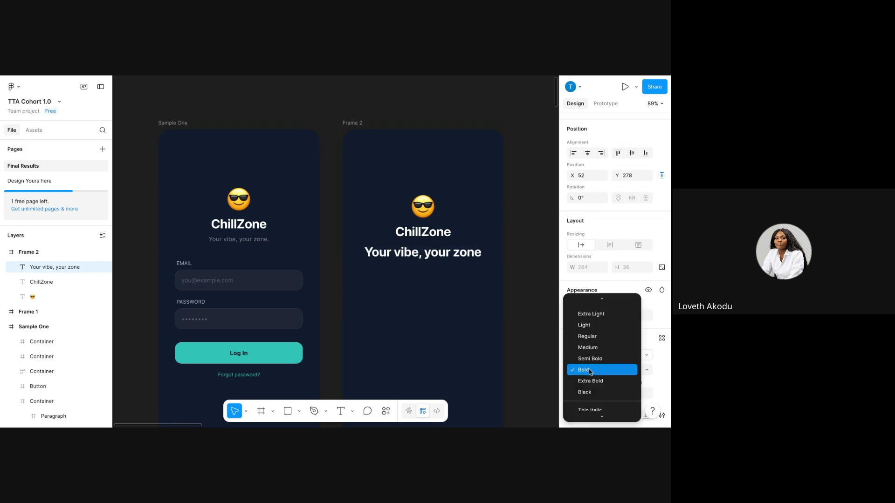
pyautogui.click(584, 335)
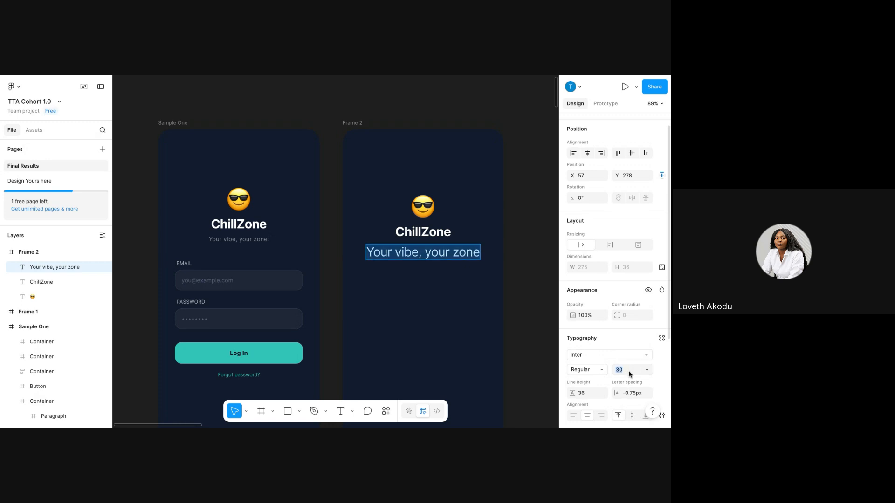
pyautogui.click(647, 370)
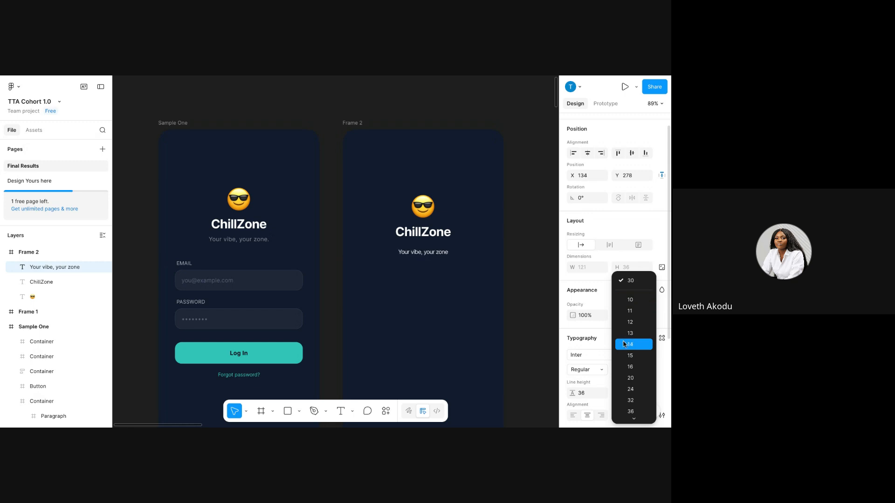
pyautogui.click(625, 345)
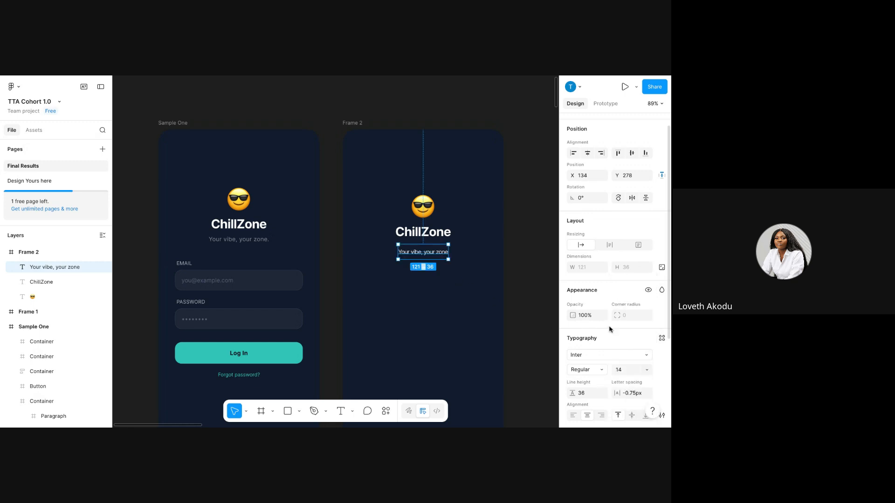
# Set the subtitle's fill opacity to 50%, matching the sample subtitle.
pyautogui.scroll(-3, 610, 329)
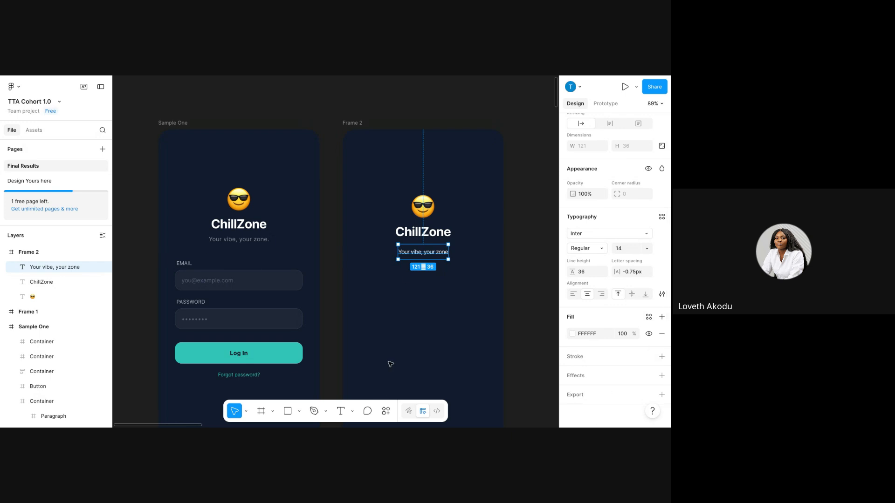
pyautogui.click(252, 240)
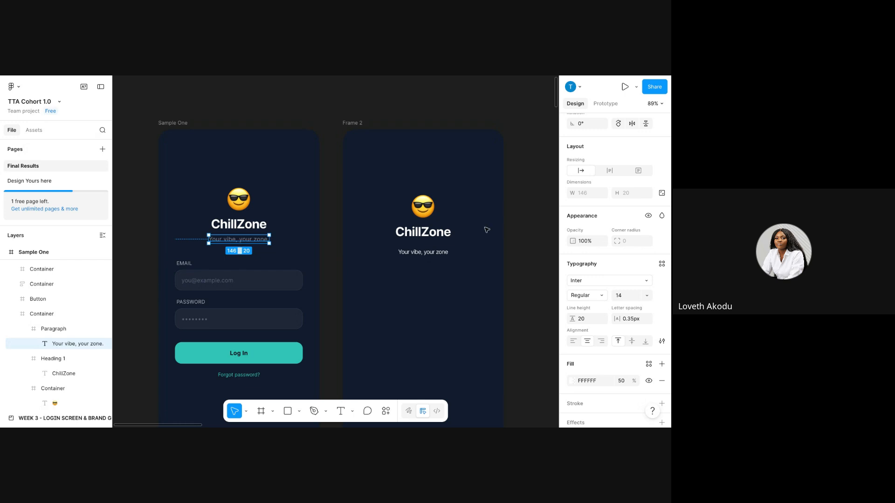
pyautogui.scroll(-2, 566, 362)
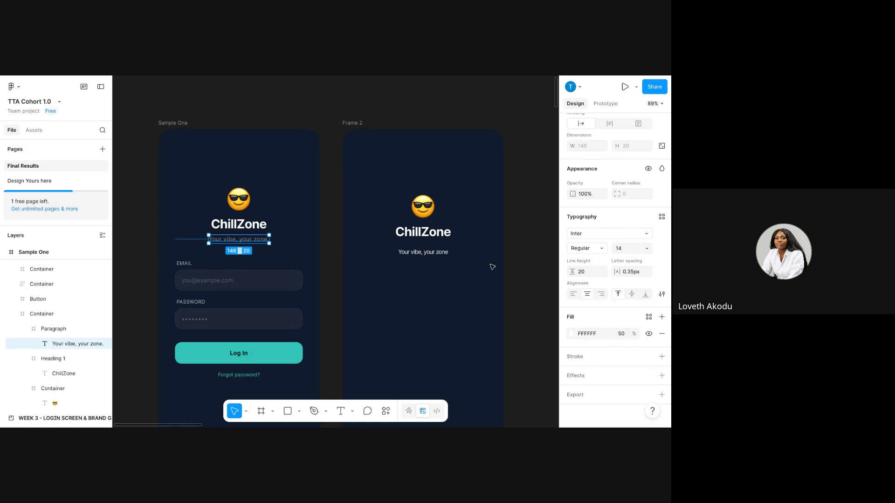
pyautogui.click(404, 255)
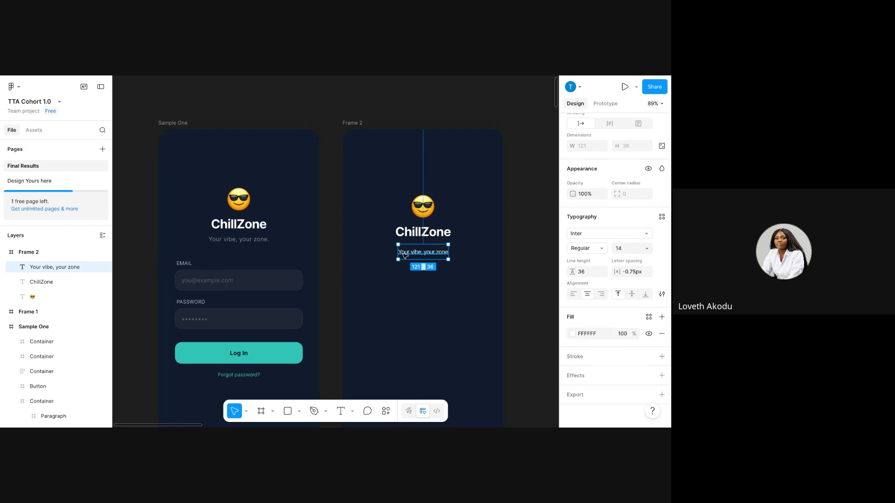
pyautogui.click(624, 334)
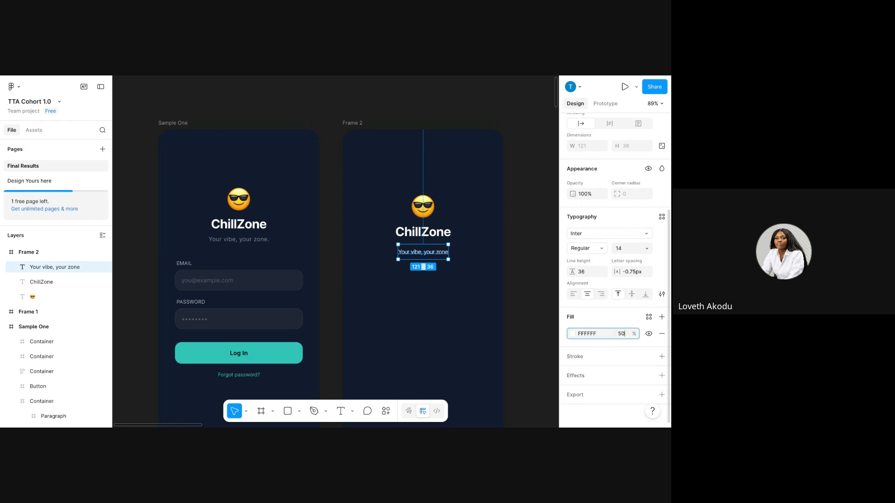
pyautogui.press('Return')
pyautogui.click(425, 316)
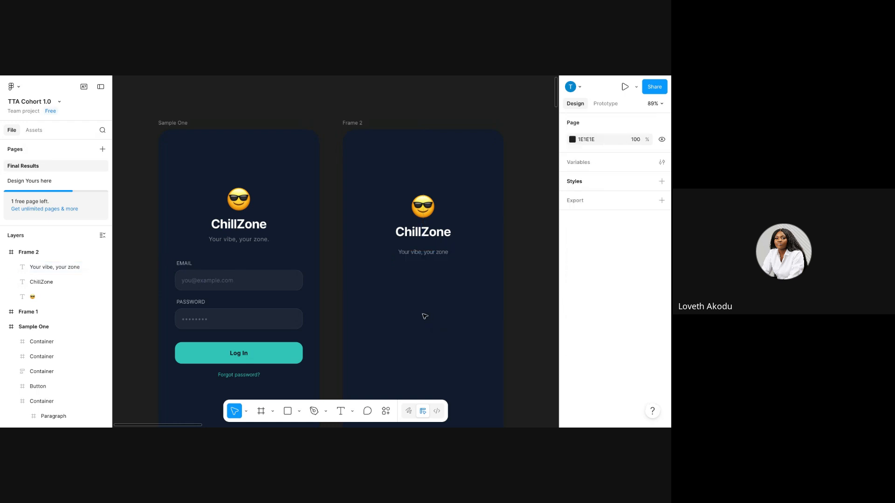
pyautogui.click(426, 252)
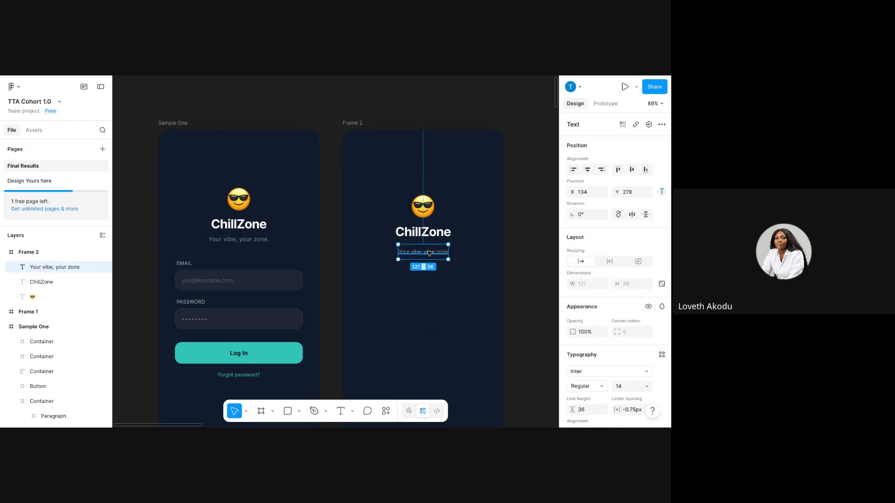
# Fix the subtitle box height and try multi-selecting the subtitle, ChillZone heading and emoji.
pyautogui.moveTo(428, 260); pyautogui.dragTo(425, 257)
pyautogui.keyDown('shift'); pyautogui.click(421, 230); pyautogui.keyUp('shift')
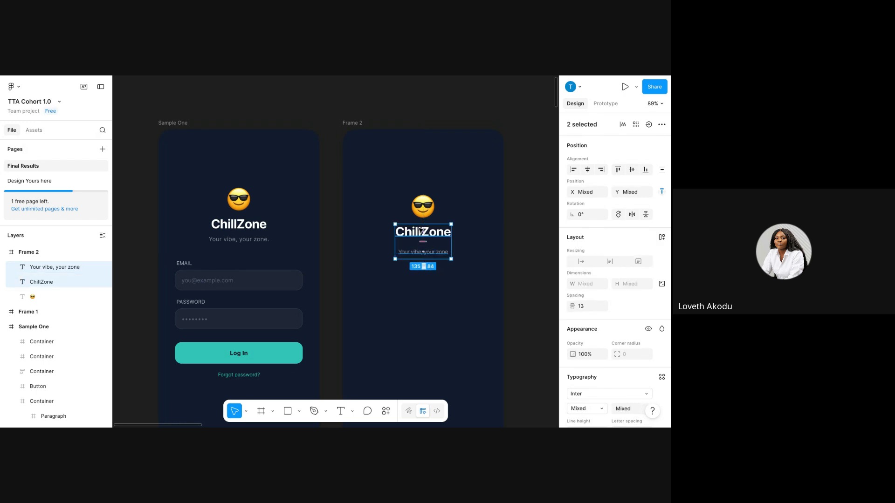
pyautogui.keyDown('shift'); pyautogui.click(427, 210); pyautogui.keyUp('shift')
pyautogui.rightClick(432, 207)
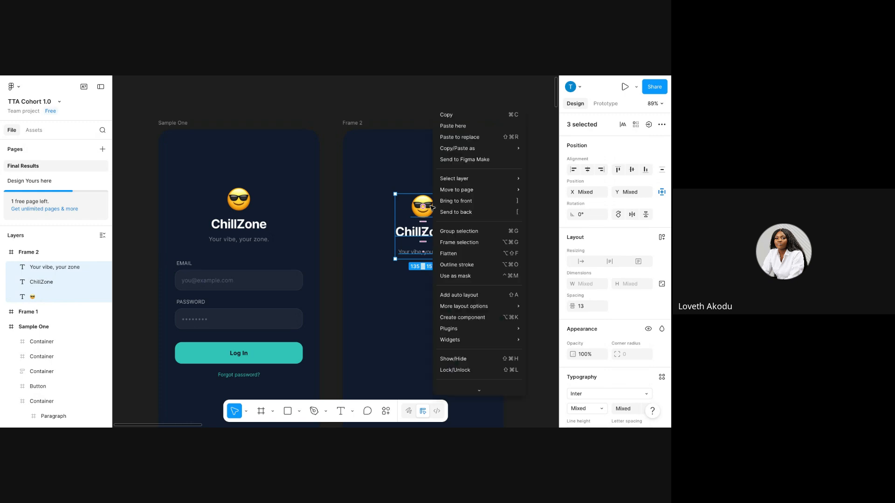
pyautogui.click(395, 170)
pyautogui.click(395, 170)
pyautogui.click(401, 254)
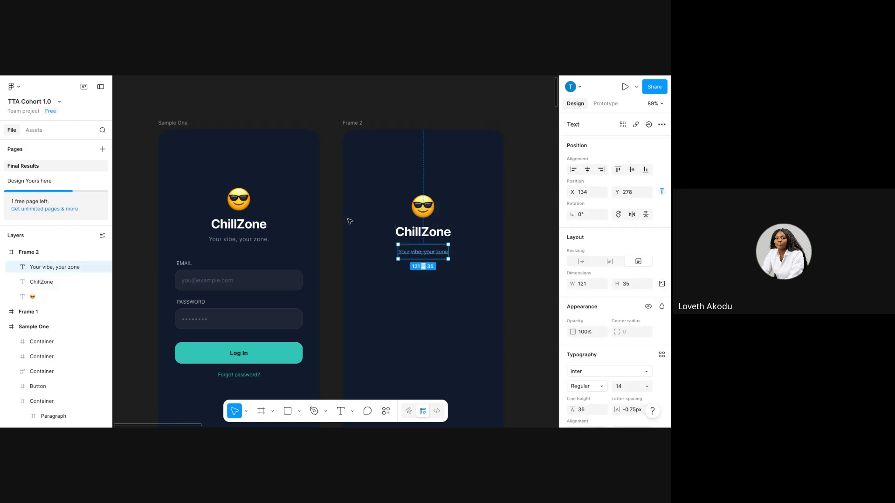
pyautogui.keyDown('shift'); pyautogui.click(433, 230); pyautogui.keyUp('shift')
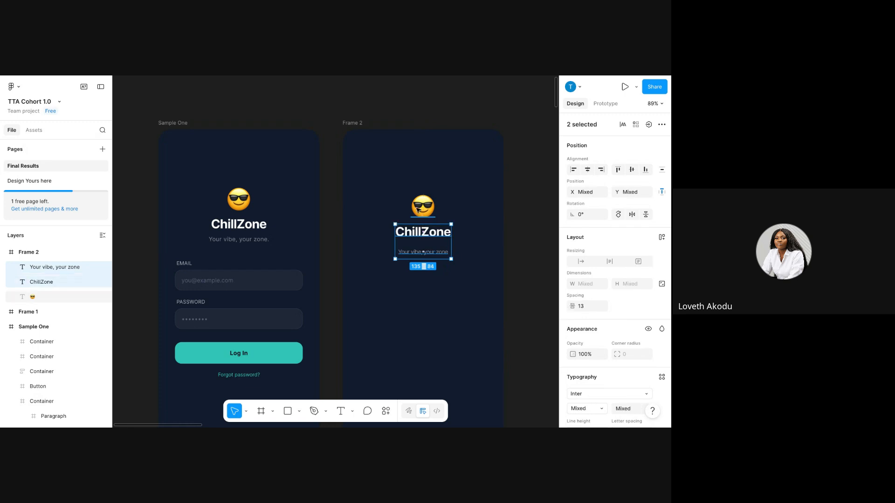
pyautogui.keyDown('shift'); pyautogui.click(421, 205); pyautogui.keyUp('shift')
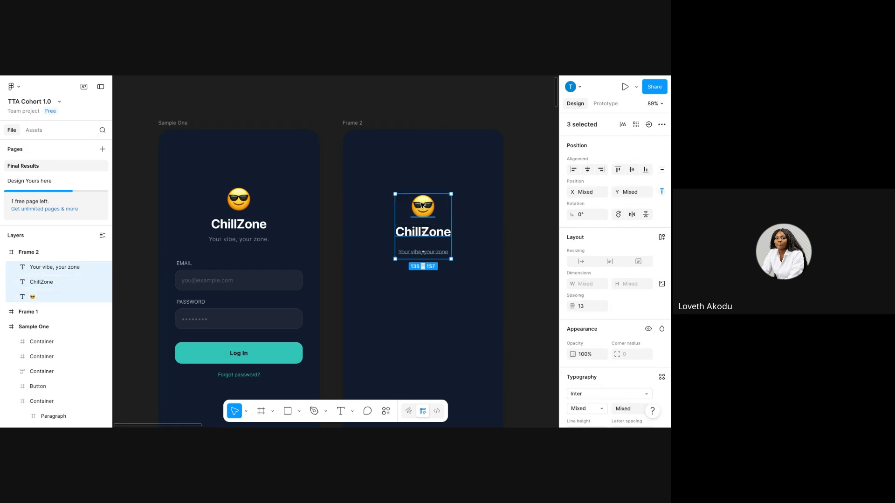
pyautogui.click(431, 164)
# Marquee-select the emoji, ChillZone heading and subtitle in Frame 2 together.
pyautogui.click(438, 259)
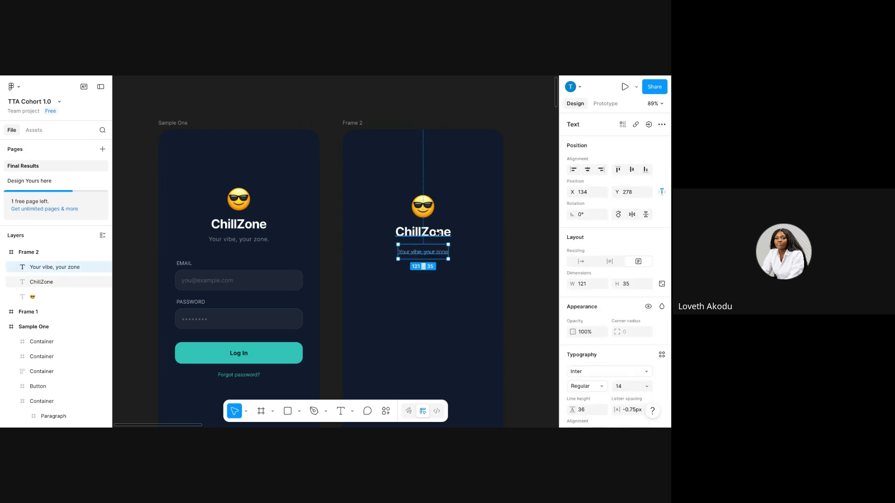
pyautogui.keyDown('shift'); pyautogui.click(437, 234); pyautogui.keyUp('shift')
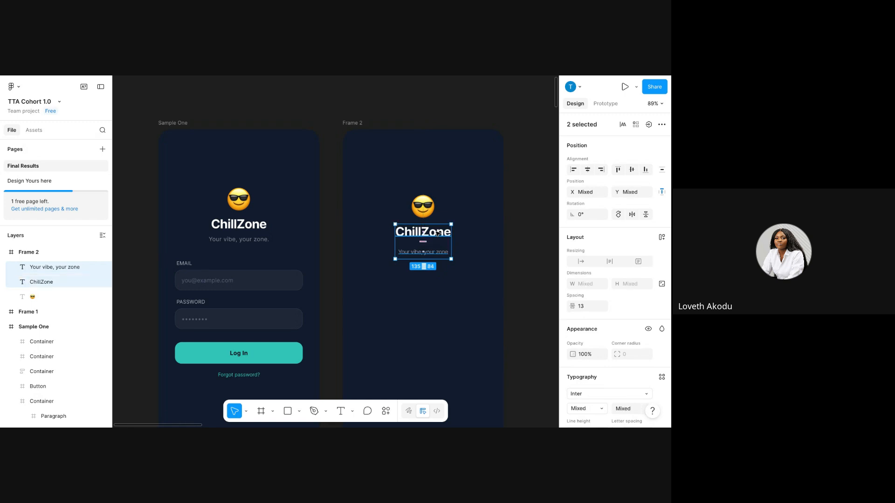
pyautogui.keyDown('shift'); pyautogui.click(431, 202); pyautogui.keyUp('shift')
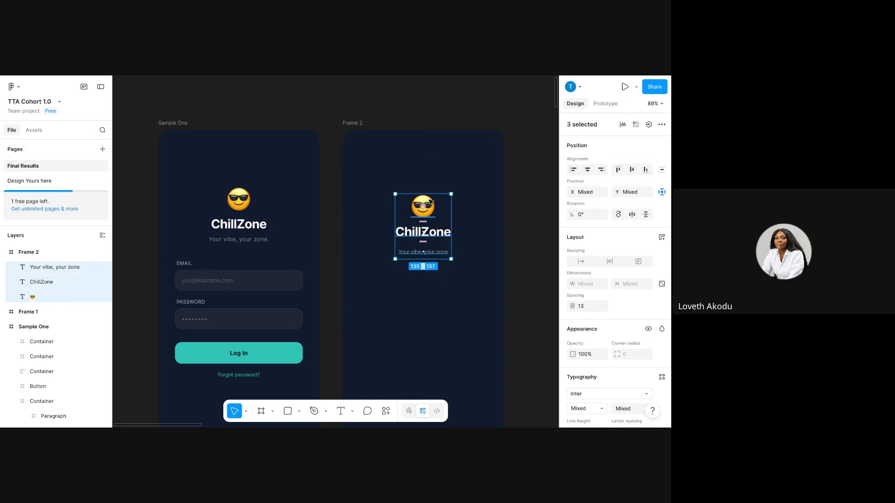
pyautogui.rightClick(433, 207)
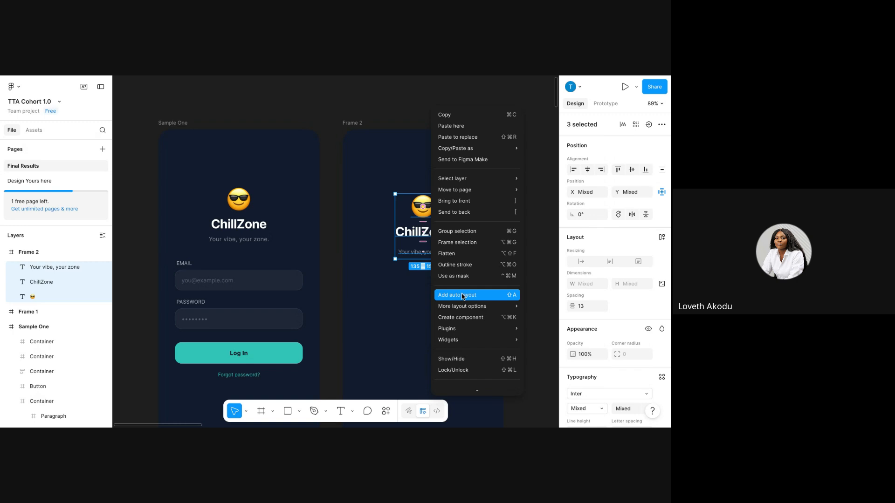
pyautogui.click(397, 262)
pyautogui.click(406, 283)
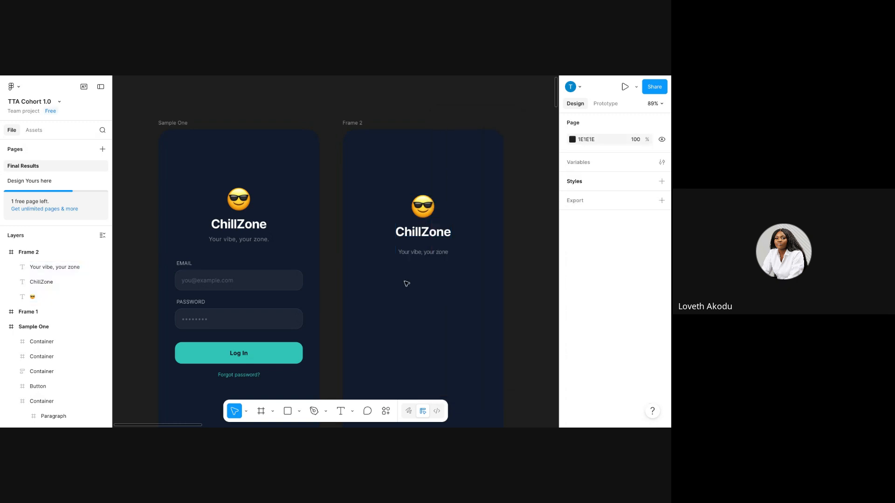
pyautogui.moveTo(404, 284); pyautogui.dragTo(485, 192)
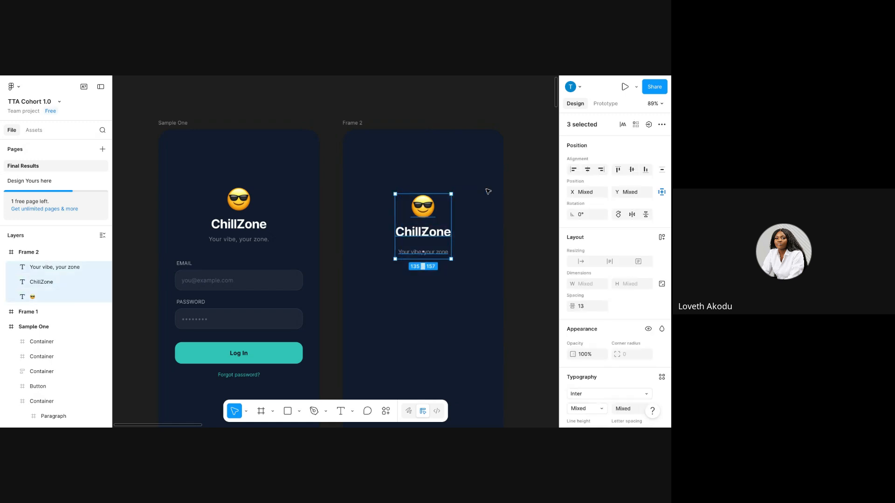
pyautogui.click(396, 309)
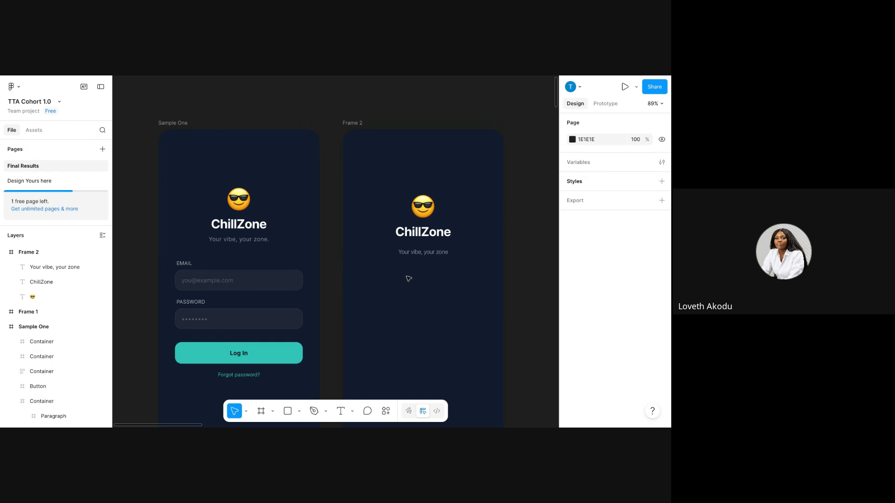
pyautogui.moveTo(397, 272); pyautogui.dragTo(466, 199)
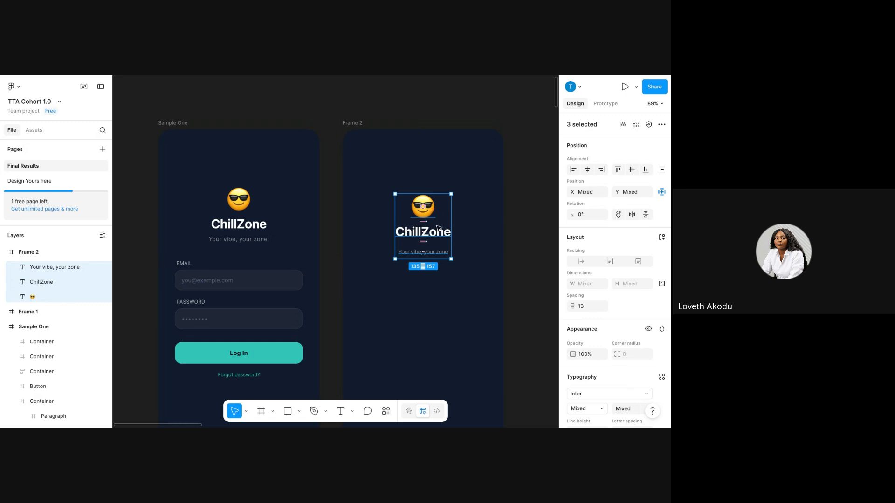
pyautogui.hotkey('shift', 'a')
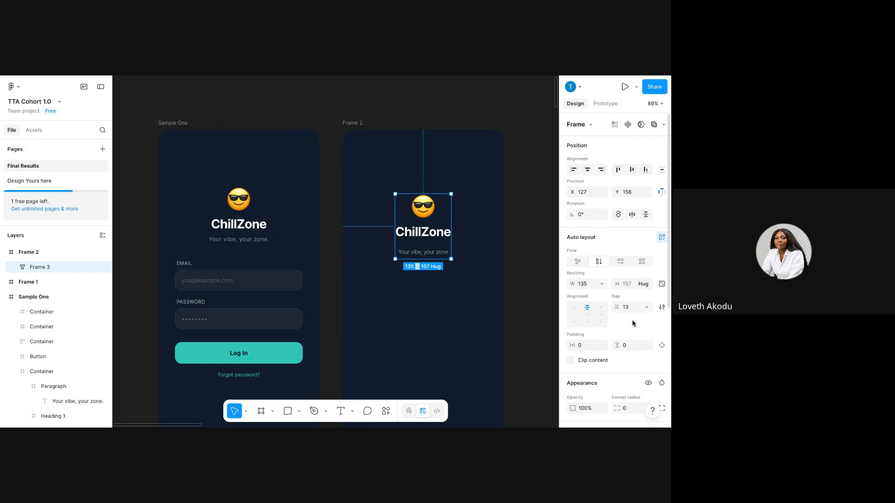
pyautogui.click(636, 307)
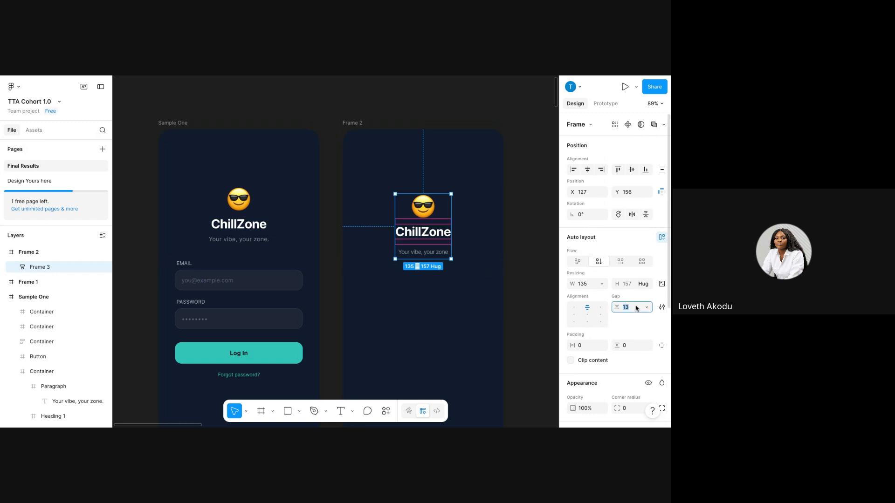
pyautogui.press('Return')
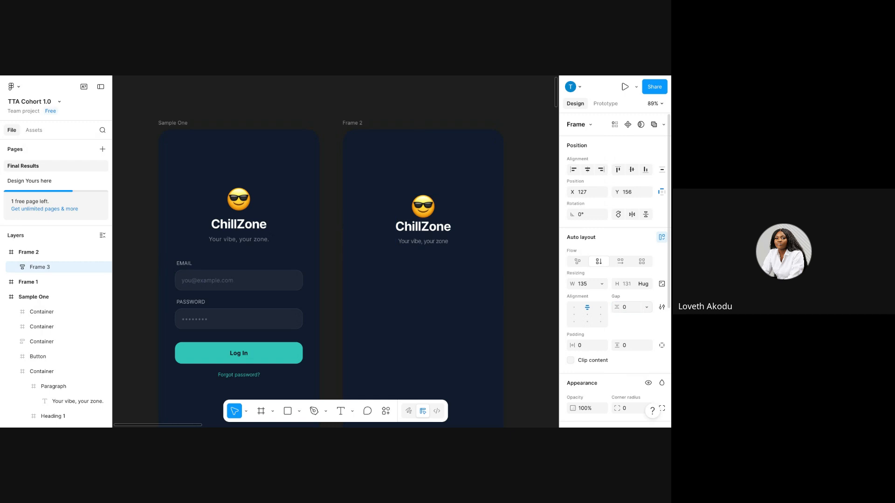
pyautogui.click(237, 216)
pyautogui.click(236, 217)
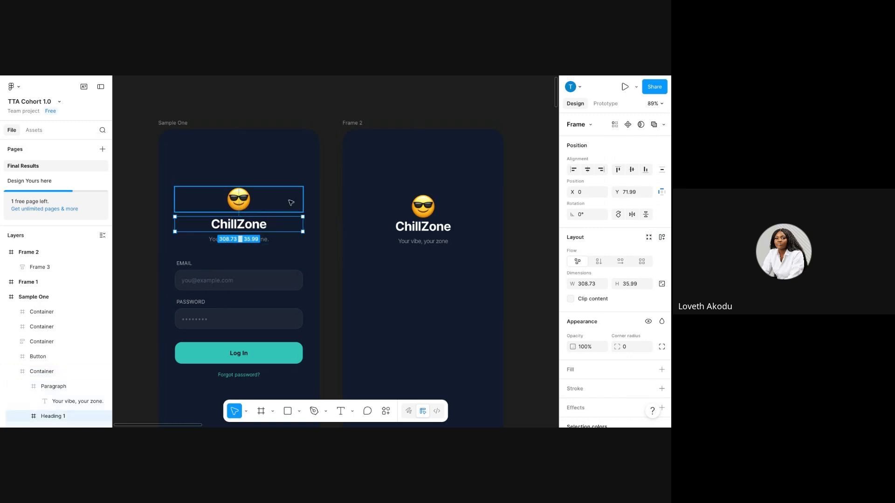
# Compare with the sample header group, then select Frame 2's ChillZone heading.
pyautogui.click(279, 159)
pyautogui.click(275, 206)
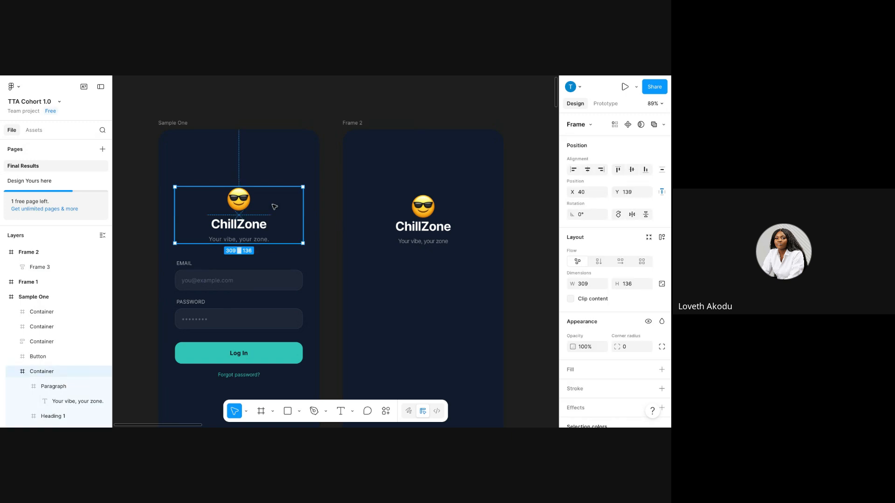
pyautogui.scroll(-1, 641, 357)
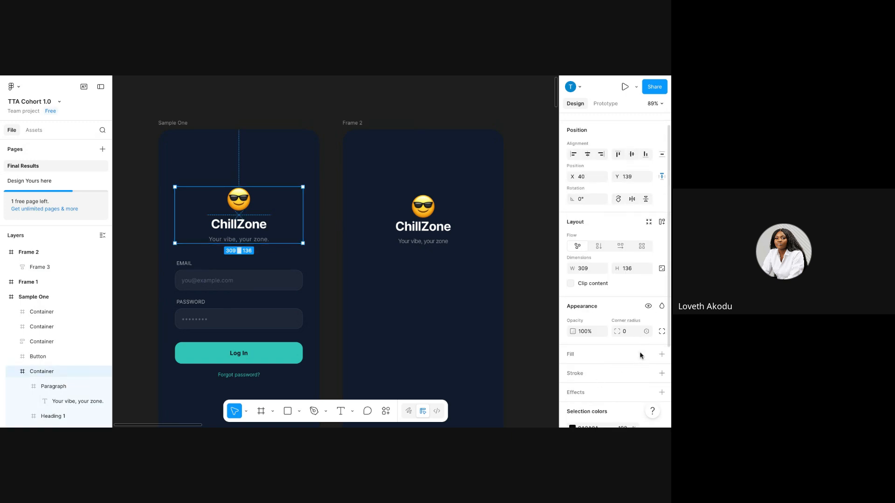
pyautogui.click(362, 315)
pyautogui.doubleClick(421, 228)
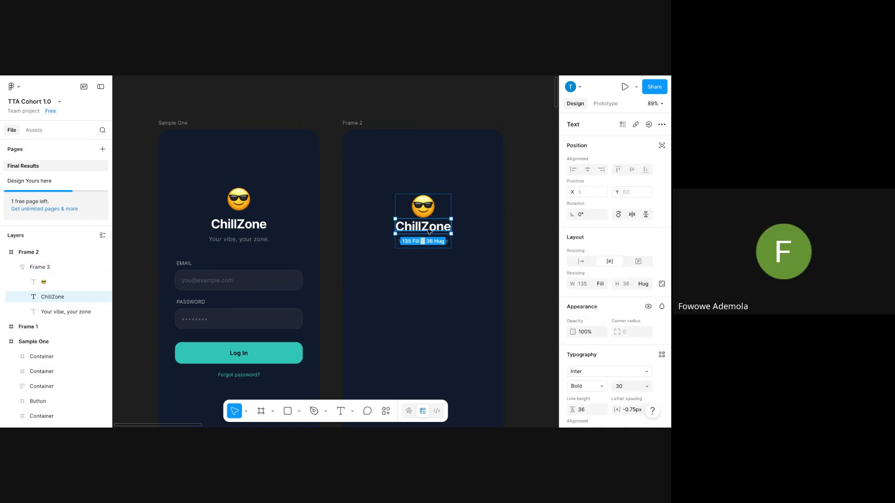
# Give the ChillZone heading a fixed 43 px height with bottom-aligned text.
pyautogui.moveTo(431, 233); pyautogui.dragTo(431, 235)
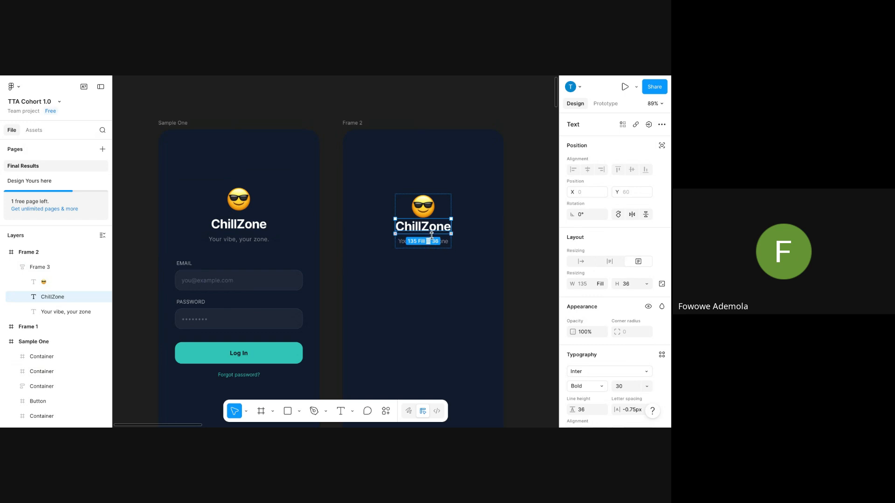
pyautogui.scroll(-2, 606, 266)
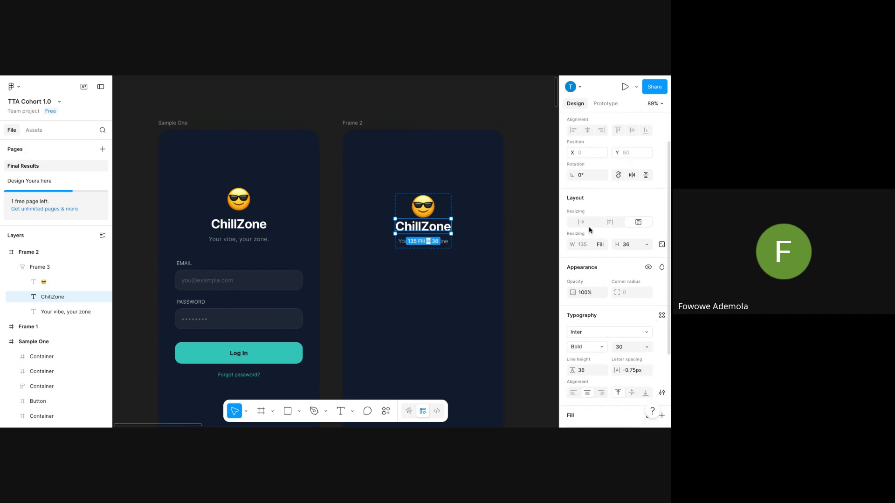
pyautogui.click(646, 393)
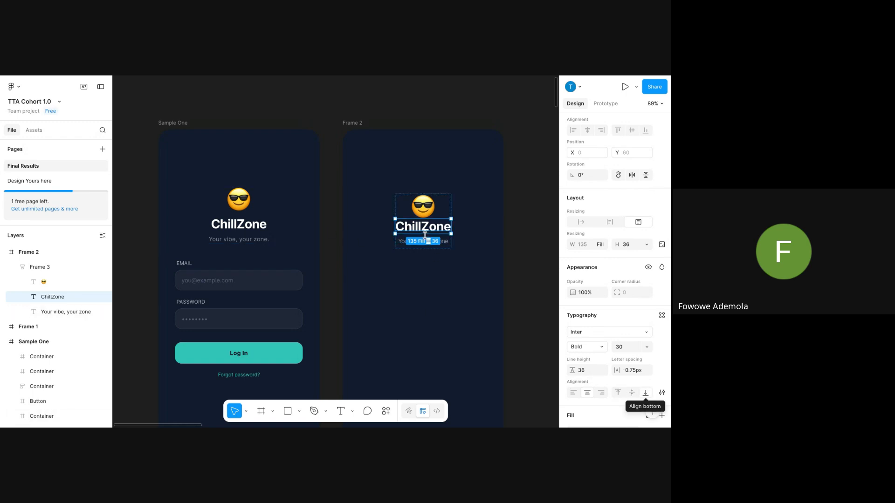
pyautogui.moveTo(429, 234); pyautogui.dragTo(429, 236)
pyautogui.press('Escape')
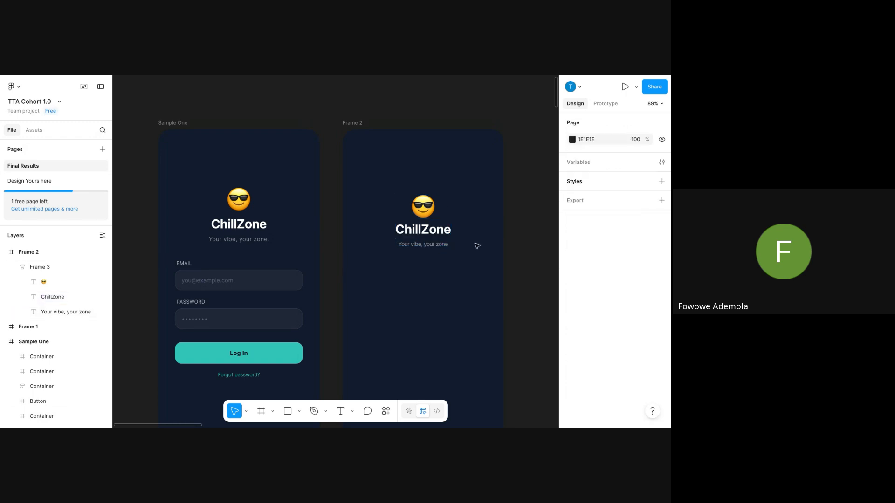
pyautogui.doubleClick(432, 231)
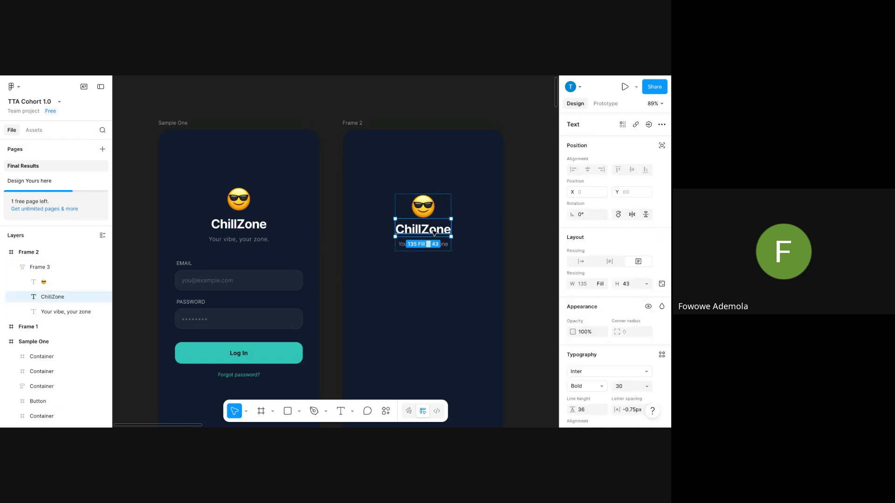
# Centre the subtitle text vertically, set its height to Hug contents, and try line height 0.
pyautogui.click(466, 264)
pyautogui.doubleClick(432, 243)
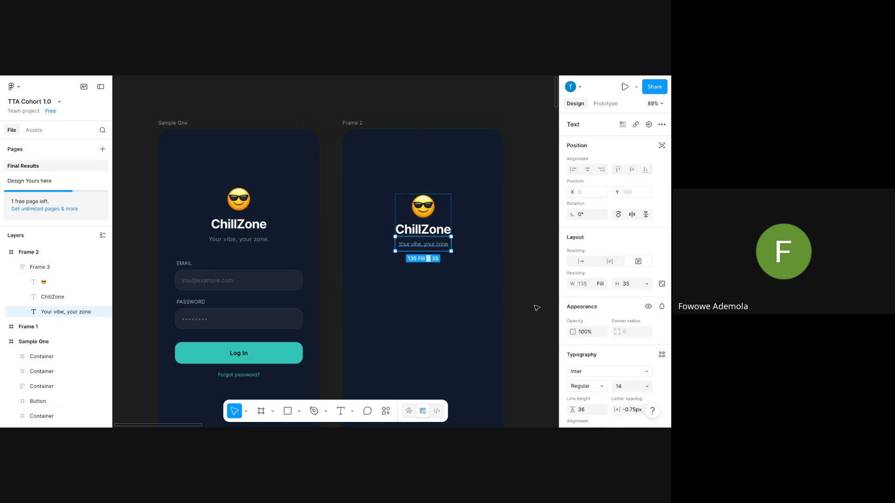
pyautogui.scroll(-3, 604, 299)
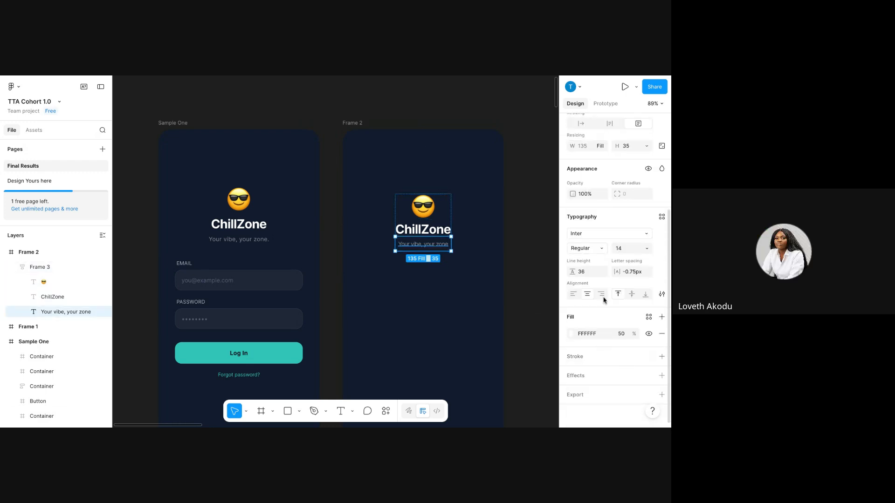
pyautogui.click(631, 293)
pyautogui.click(647, 146)
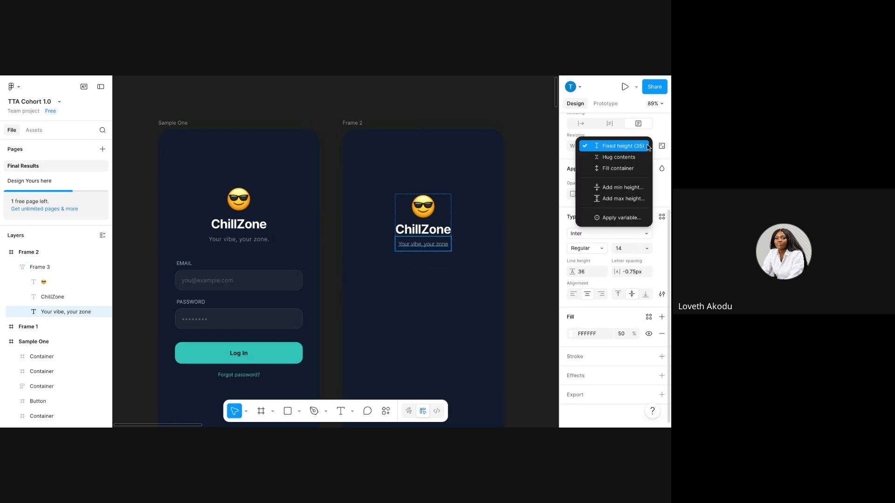
pyautogui.click(619, 157)
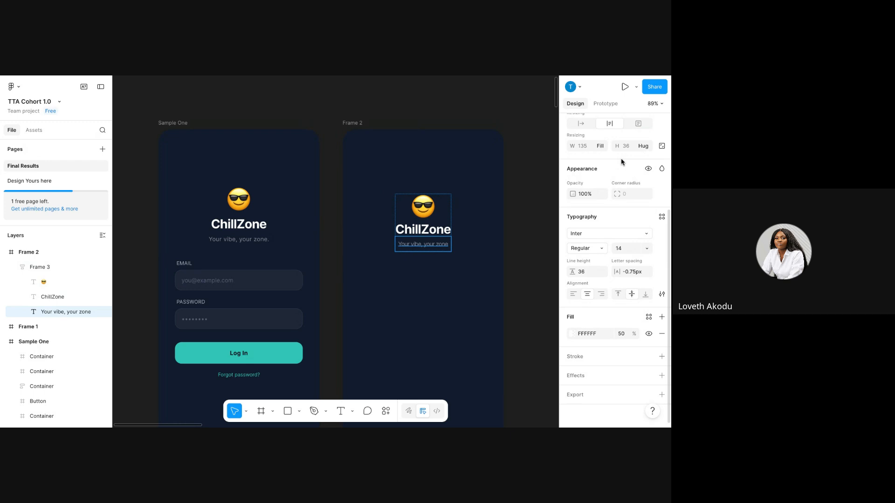
pyautogui.click(589, 276)
pyautogui.click(589, 274)
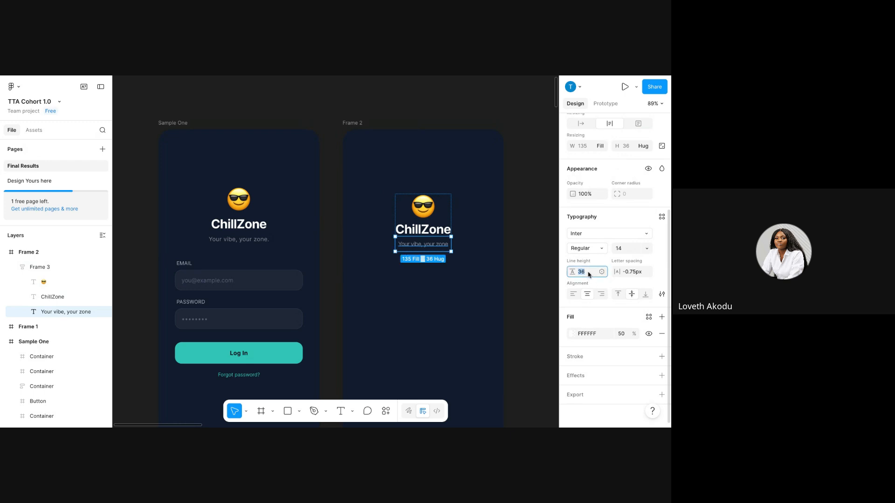
pyautogui.write('0')
pyautogui.press('Return')
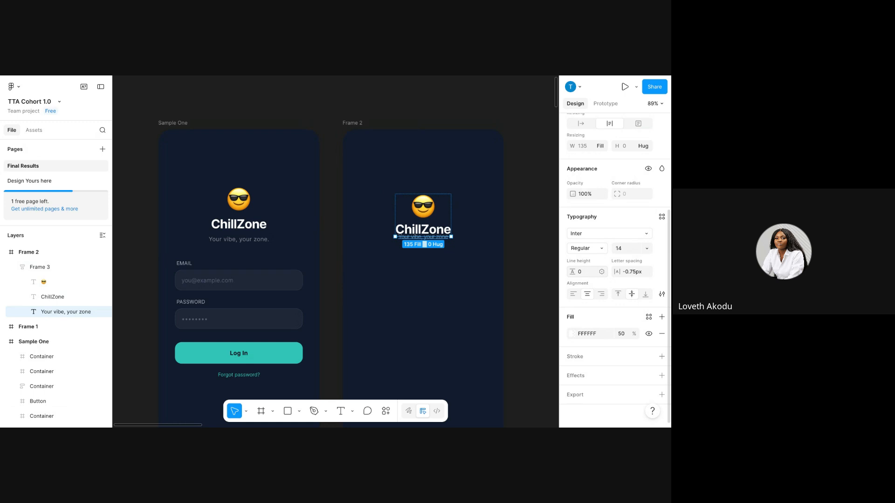
# Keep the subtitle hugging its height and change its line height to 14.
pyautogui.click(443, 275)
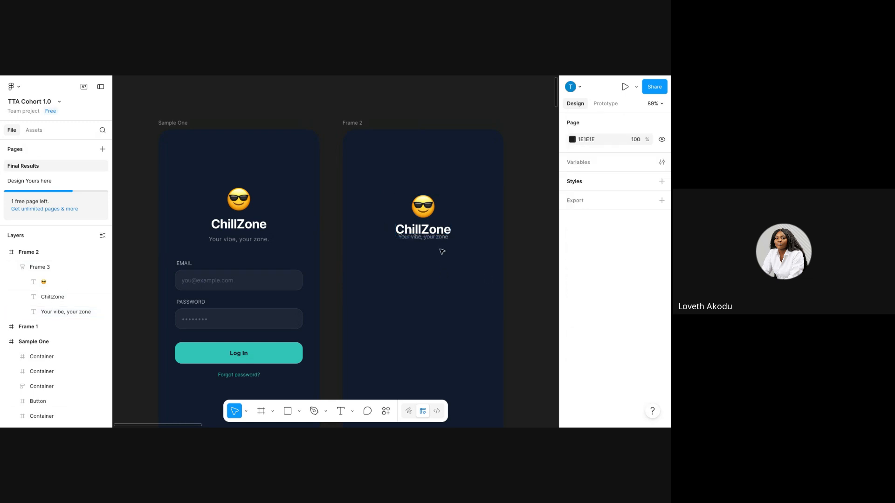
pyautogui.click(442, 239)
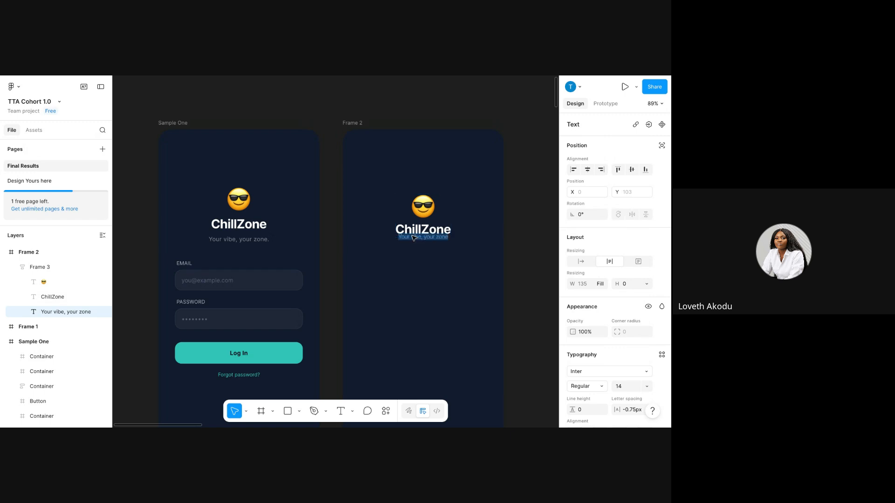
pyautogui.click(647, 285)
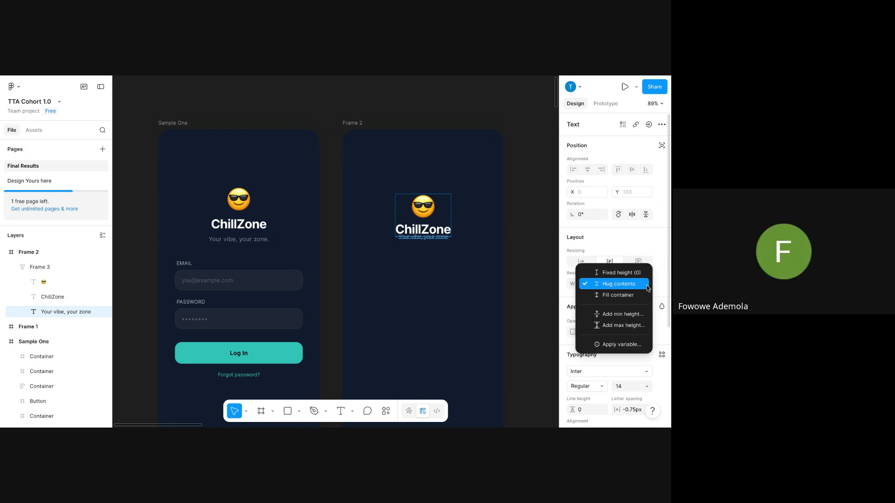
pyautogui.click(647, 285)
pyautogui.click(632, 285)
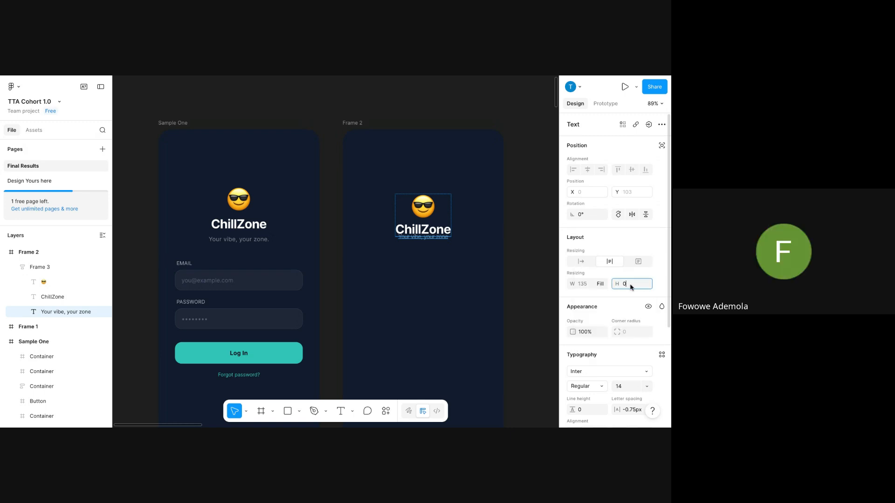
pyautogui.scroll(-1, 608, 370)
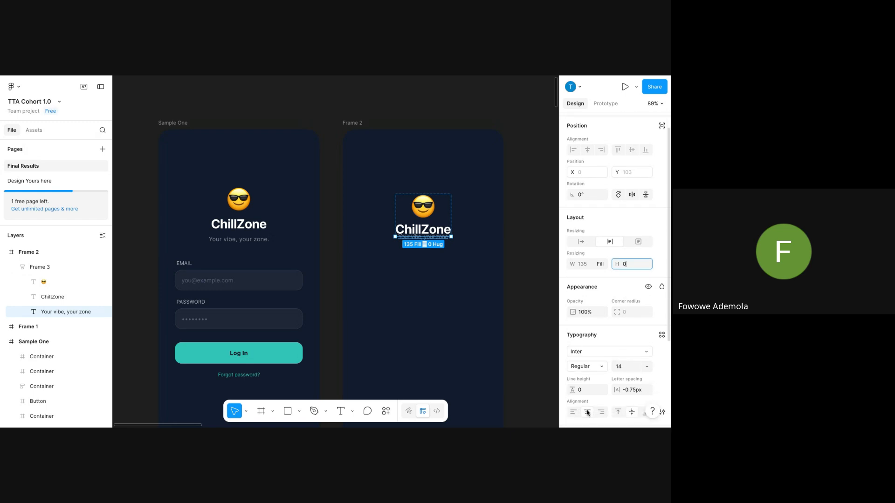
pyautogui.click(585, 392)
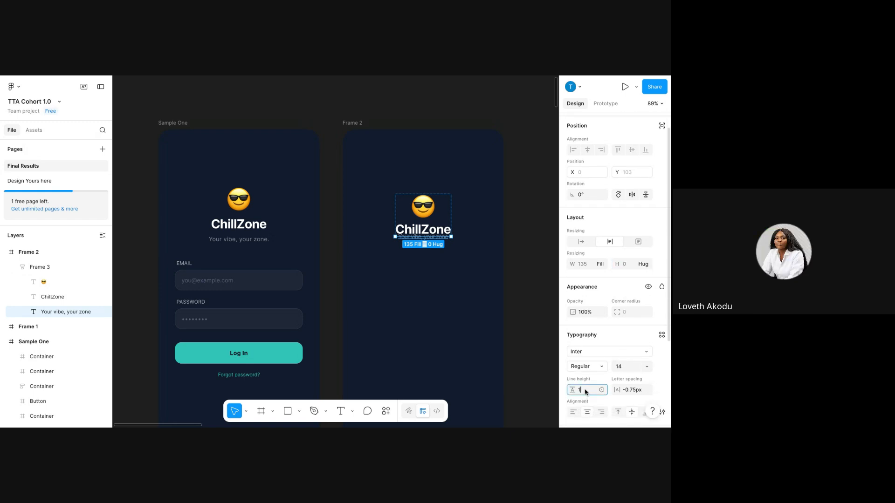
pyautogui.write('14')
pyautogui.press('Return')
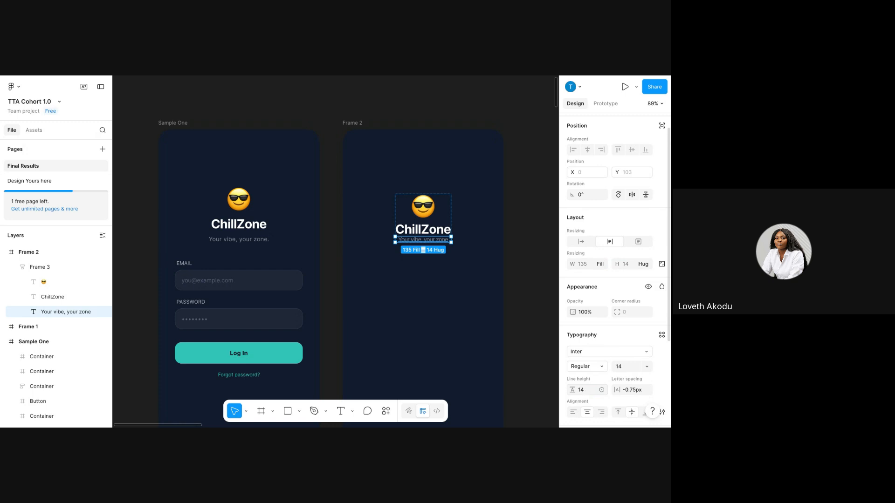
# Set the Your vibe, your zone subtitle's line height to 20.
pyautogui.click(358, 231)
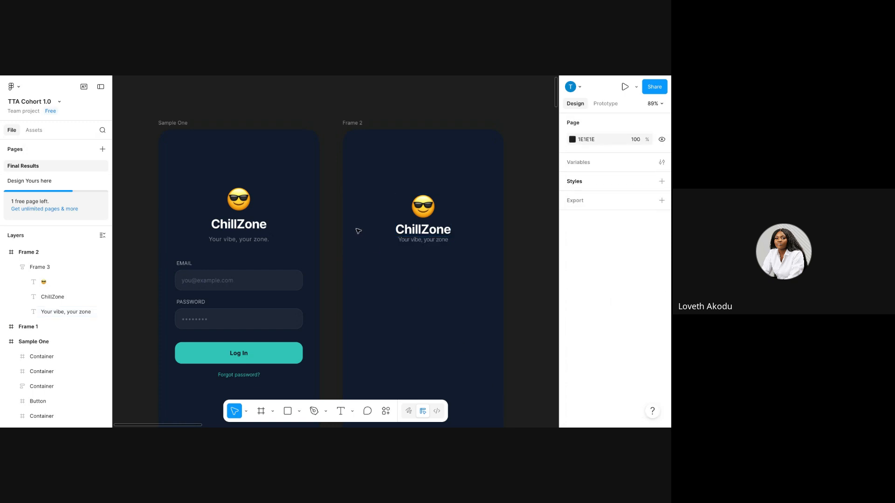
pyautogui.click(414, 245)
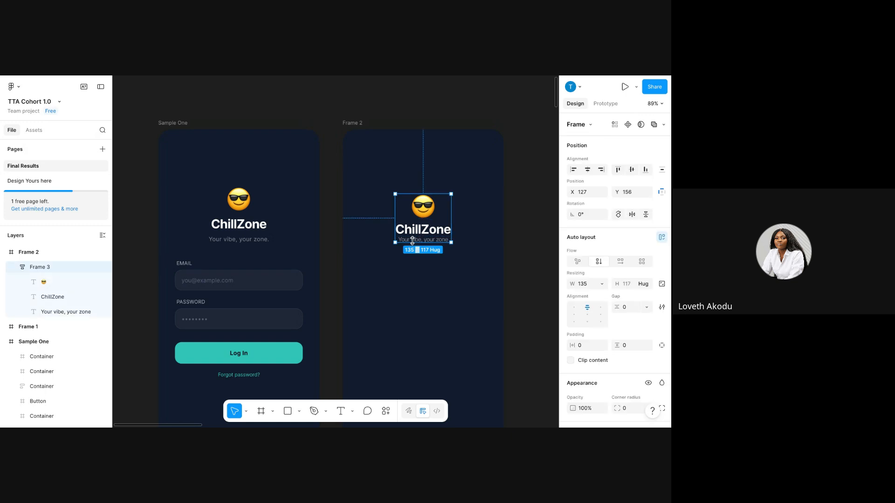
pyautogui.doubleClick(412, 241)
pyautogui.scroll(-5, 595, 299)
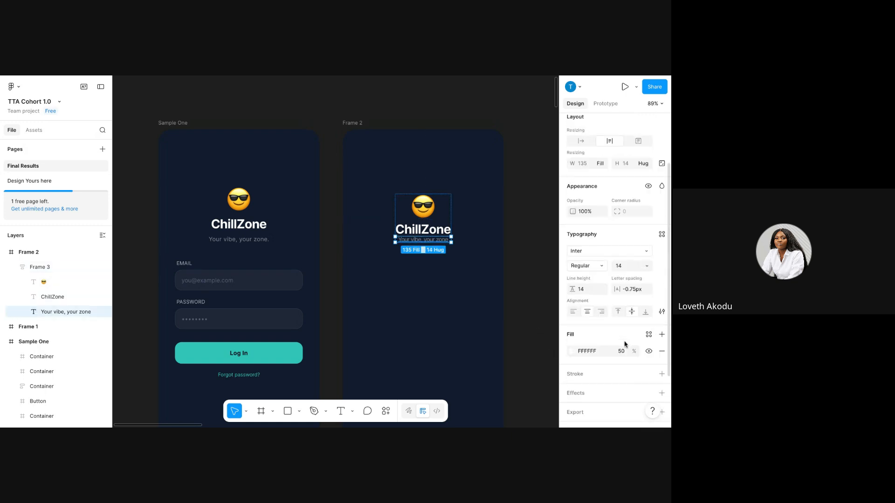
pyautogui.click(582, 272)
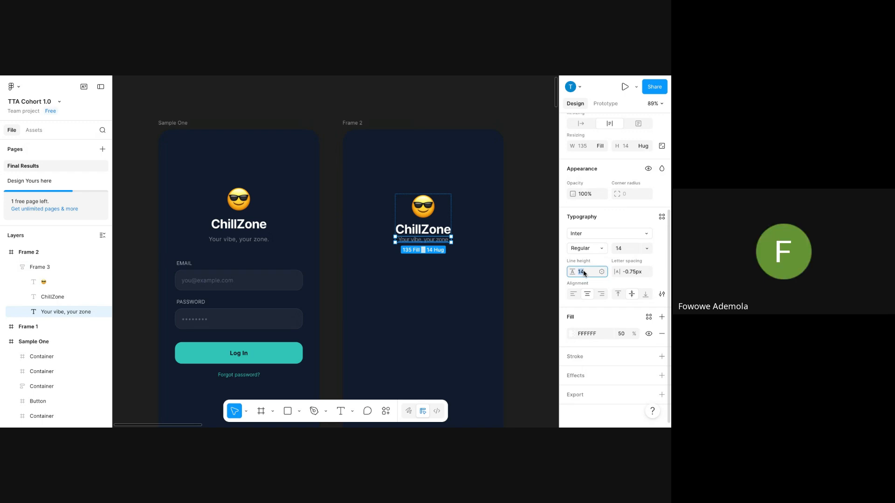
pyautogui.write('20')
pyautogui.press('Return')
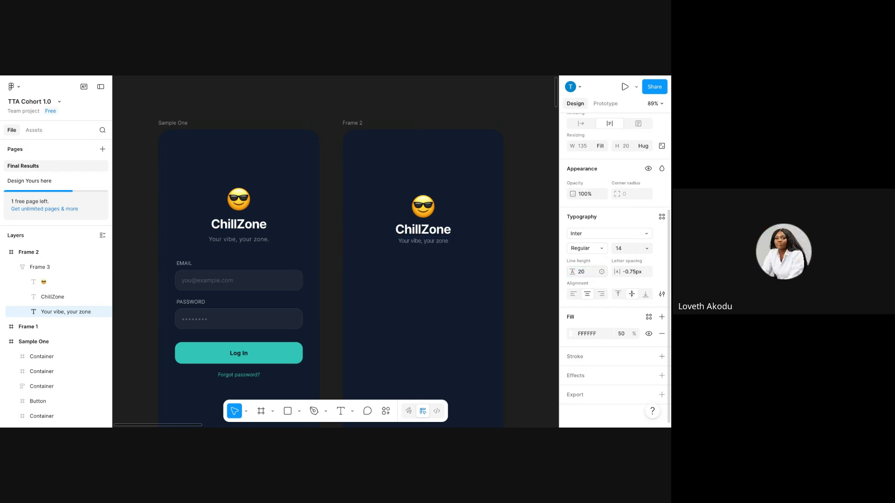
pyautogui.click(445, 293)
# Inspect the Frame 3 header and the sample email and password group.
pyautogui.click(429, 220)
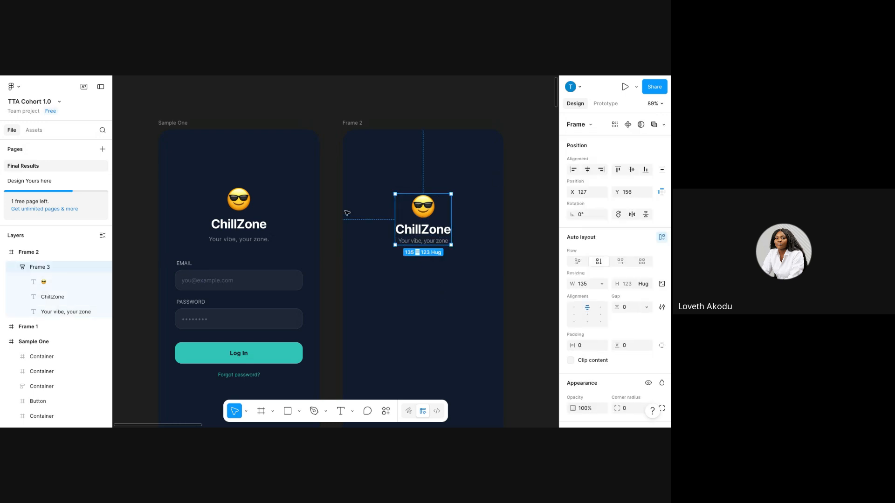
pyautogui.scroll(-5, 202, 194)
pyautogui.scroll(3, 202, 194)
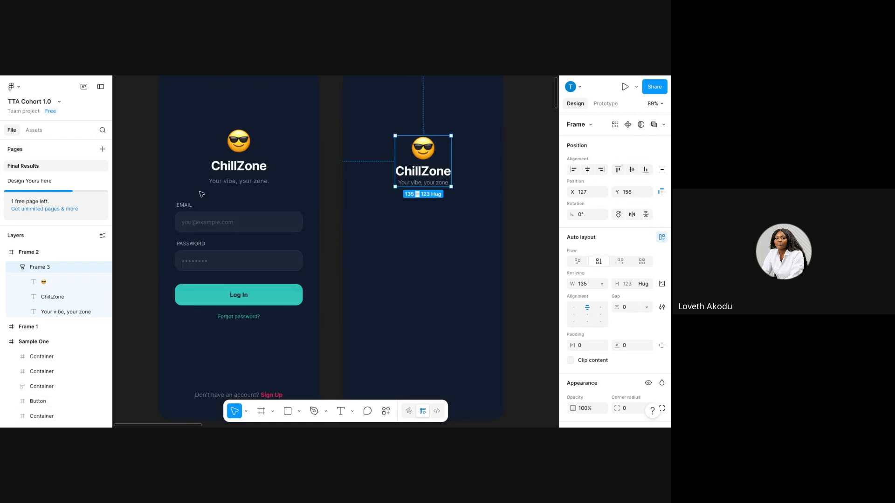
pyautogui.click(203, 219)
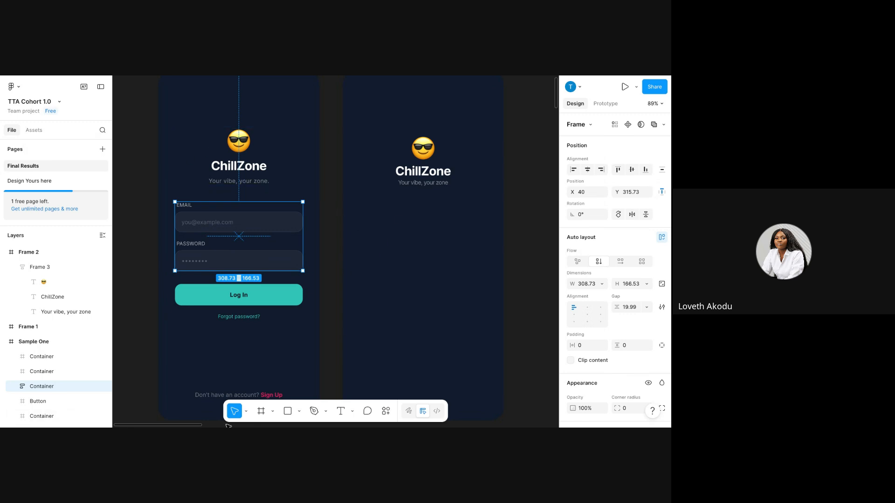
# Duplicate the Your vibe, your zone tagline and move the copy below the header.
pyautogui.doubleClick(419, 183)
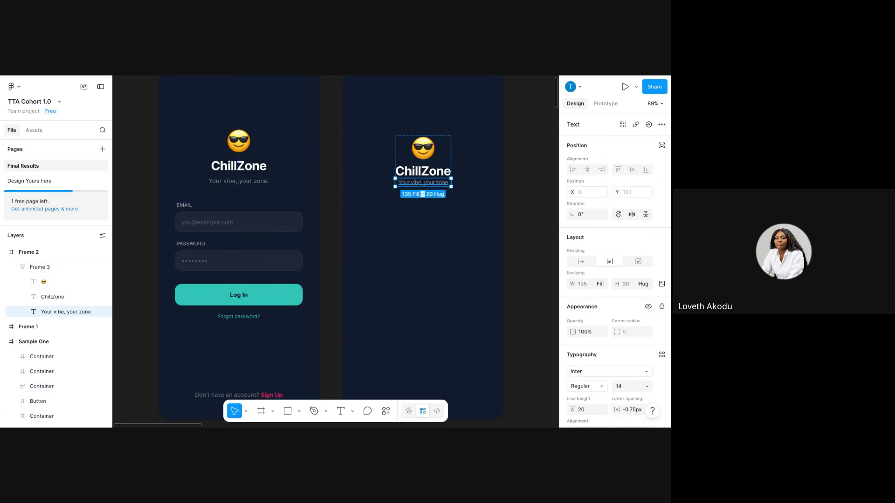
pyautogui.hotkey('ctrl', 'd')
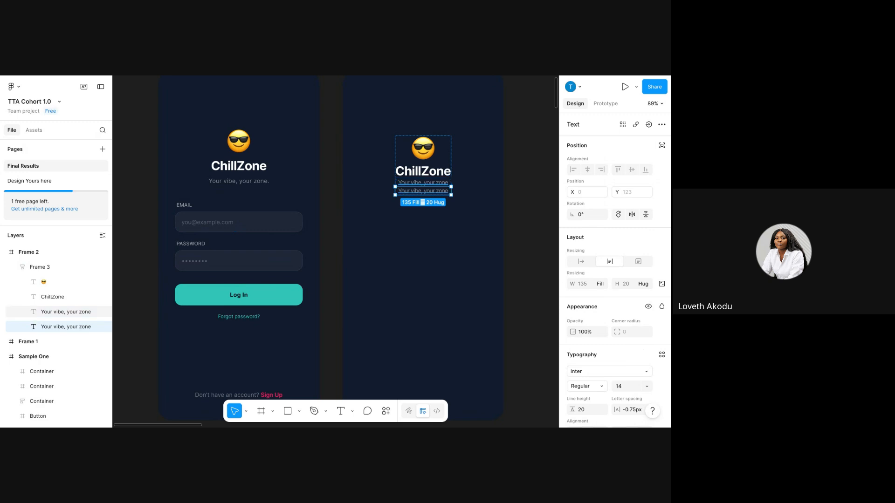
pyautogui.moveTo(416, 192); pyautogui.dragTo(381, 240)
pyautogui.doubleClick(386, 230)
# Retype the copy as EMAIL, set it to Auto width, and shift it left.
pyautogui.write('EMAIL')
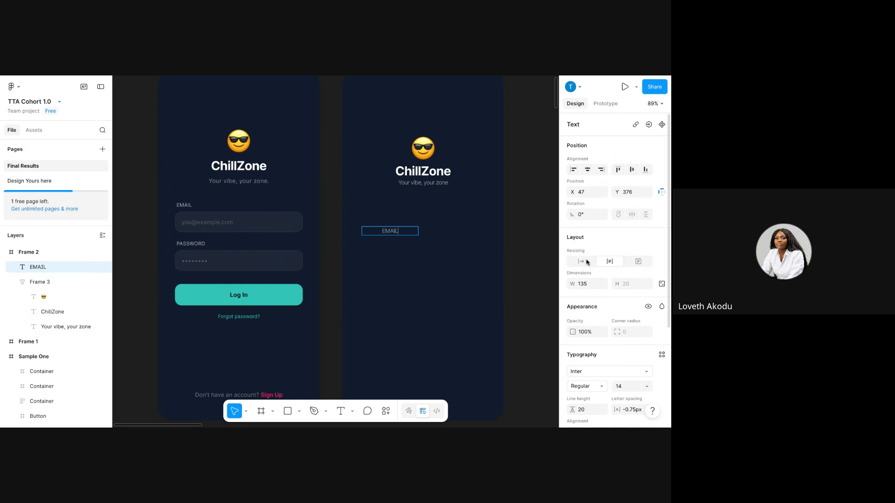
pyautogui.click(584, 266)
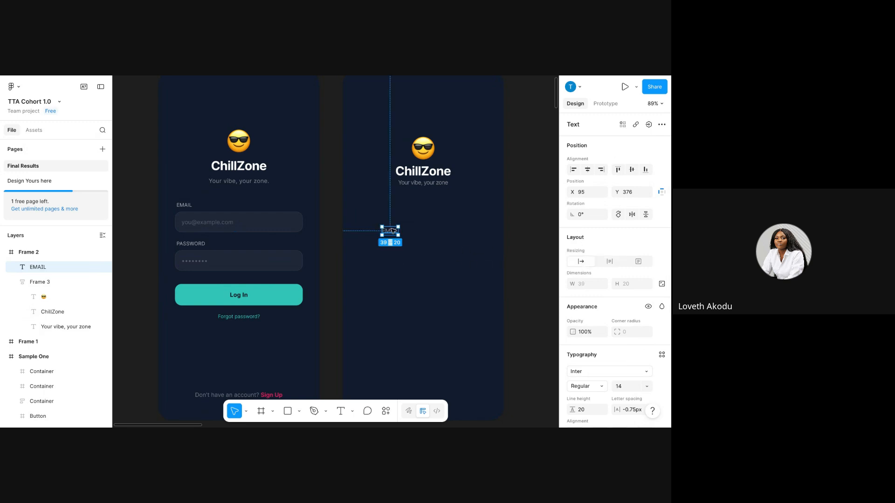
pyautogui.moveTo(391, 231); pyautogui.dragTo(380, 233)
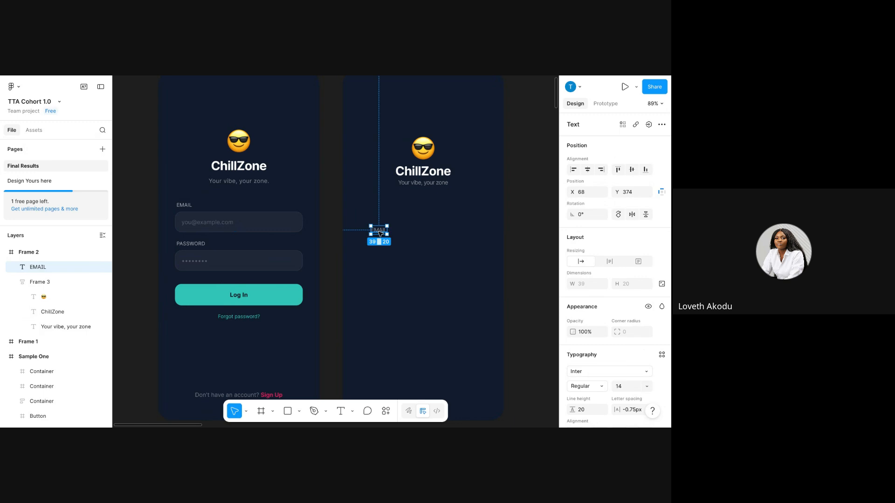
# Duplicate the EMAIL label below it and type a sample e-mail address into the copy.
pyautogui.hotkey('ctrl', 'd')
pyautogui.click(378, 243)
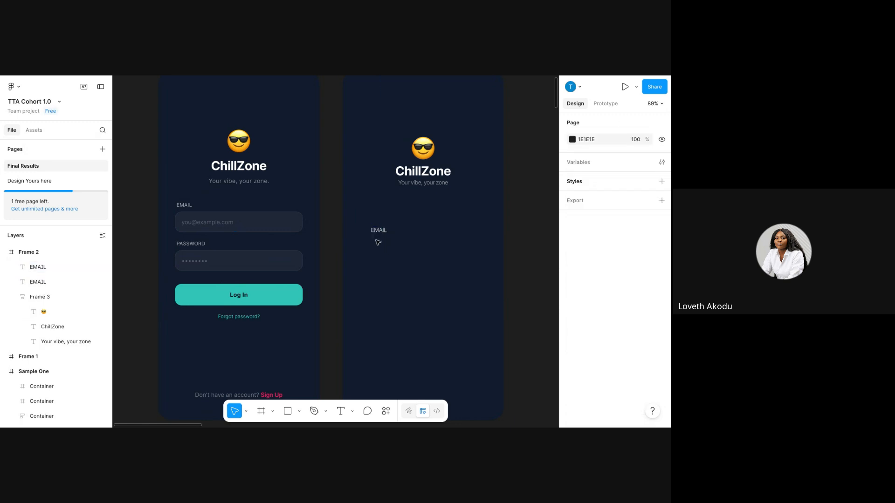
pyautogui.click(378, 231)
pyautogui.moveTo(380, 234); pyautogui.dragTo(382, 249)
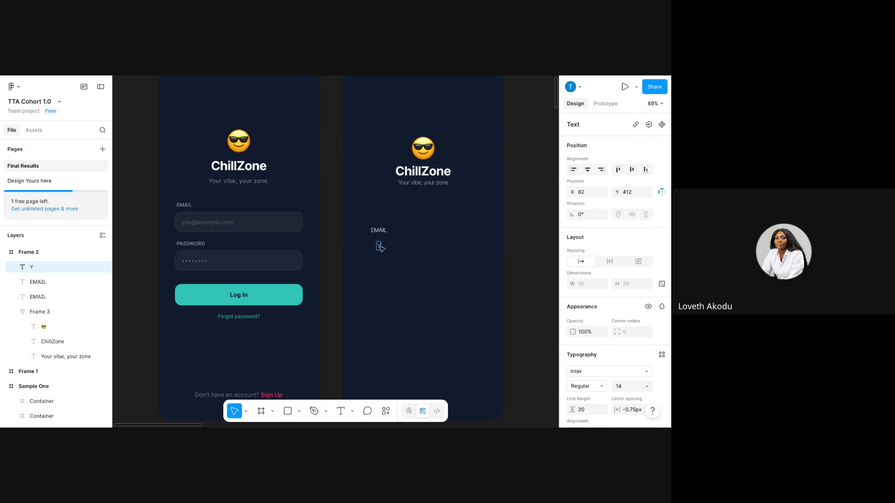
pyautogui.press('BackSpace')
pyautogui.press('BackSpace')
pyautogui.press('BackSpace')
pyautogui.press('BackSpace')
pyautogui.press('BackSpace')
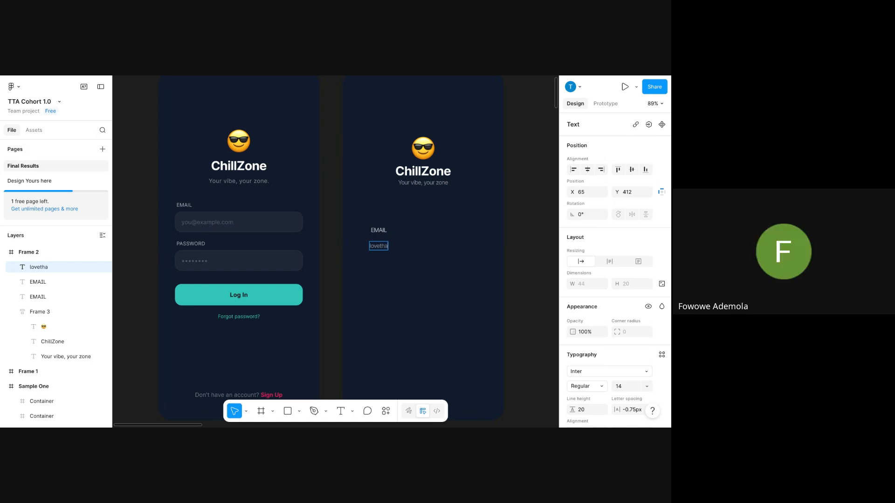
pyautogui.press('BackSpace')
pyautogui.press('BackSpace')
pyautogui.press('BackSpace')
pyautogui.press('BackSpace')
pyautogui.press('BackSpace')
pyautogui.press('BackSpace')
pyautogui.press('BackSpace')
pyautogui.press('BackSpace')
pyautogui.press('BackSpace')
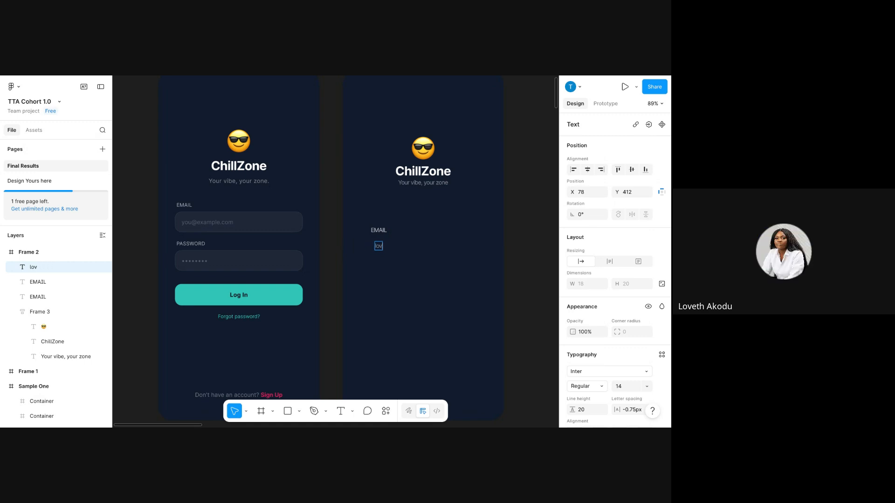
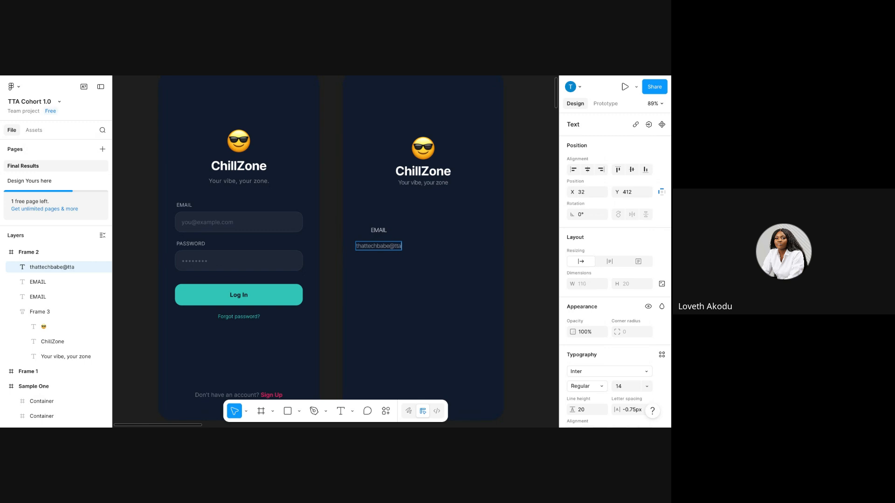
pyautogui.press('Escape')
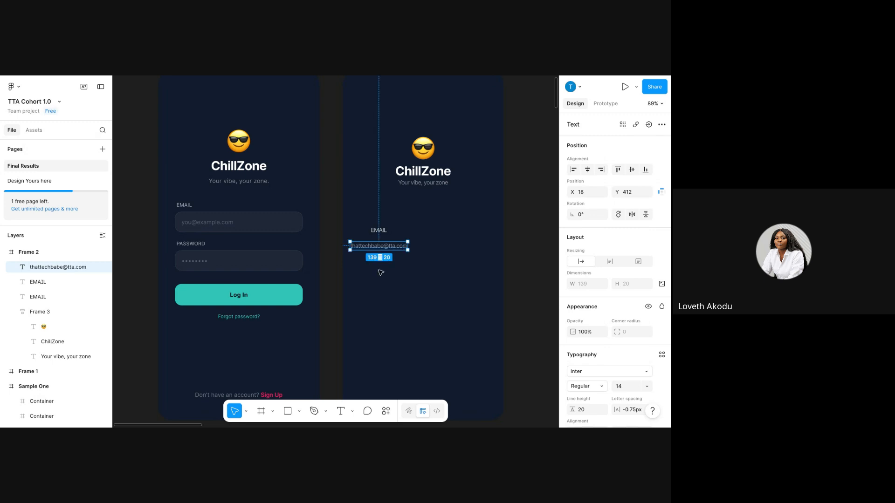
# Nudge the e-mail text right and inspect the reference Email Input.
pyautogui.moveTo(386, 249); pyautogui.dragTo(395, 249)
pyautogui.click(406, 290)
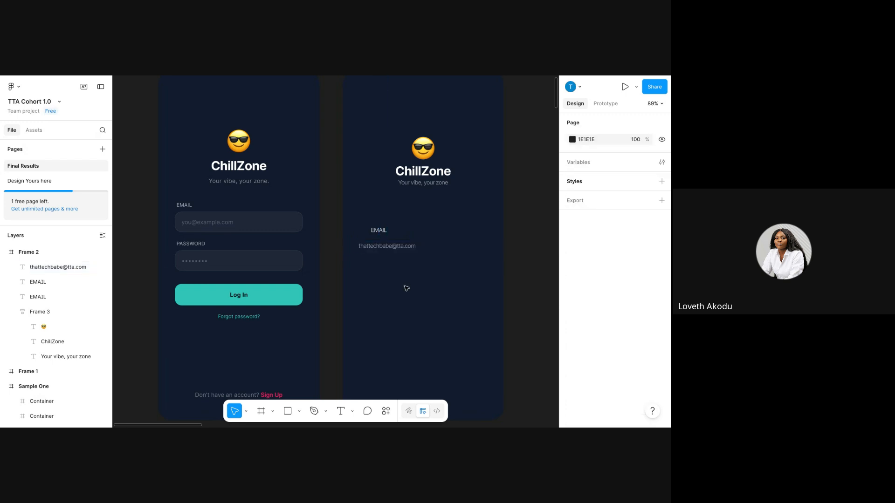
pyautogui.tripleClick(225, 224)
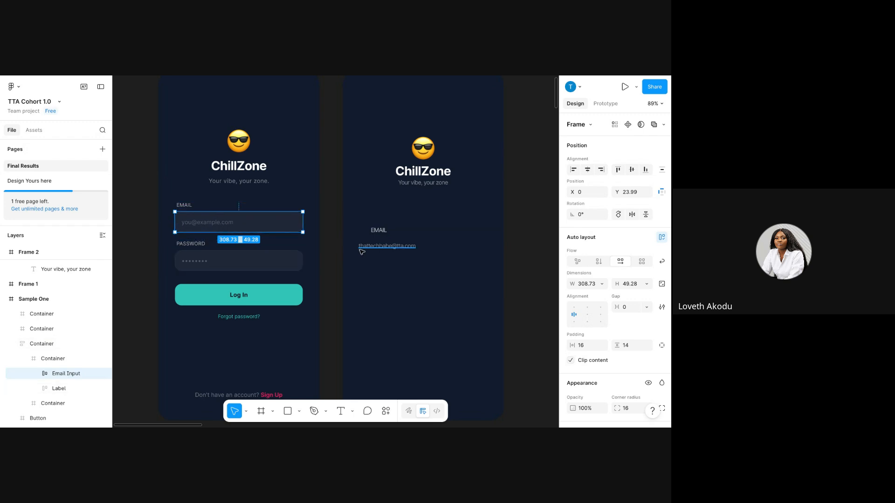
# Wrap the sample e-mail text in an auto-layout frame, creating Frame 4.
pyautogui.click(378, 246)
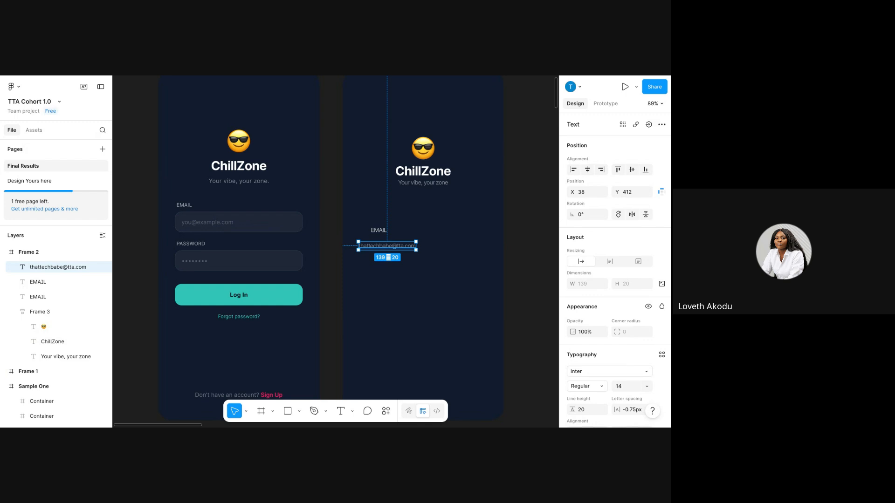
pyautogui.rightClick(381, 245)
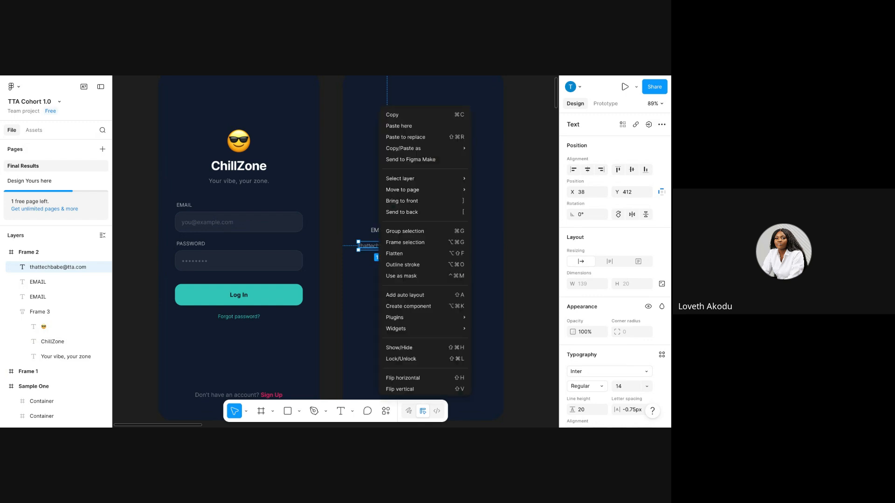
pyautogui.moveTo(408, 318)
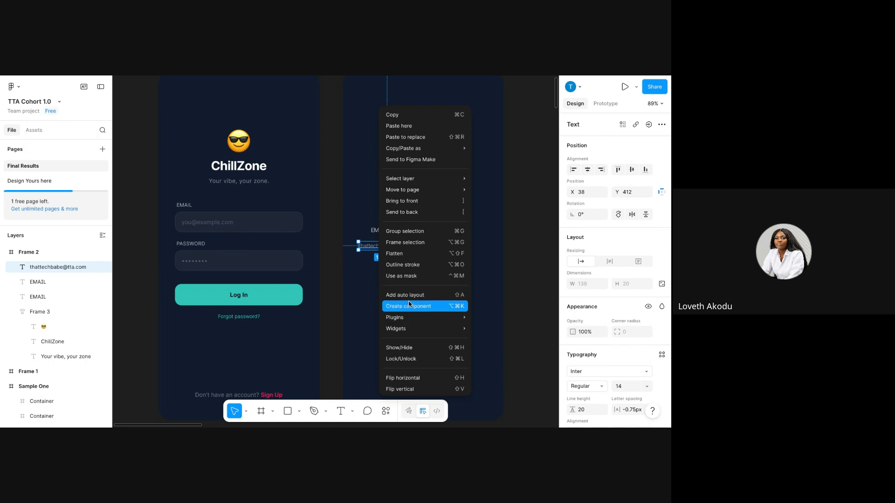
pyautogui.click(411, 300)
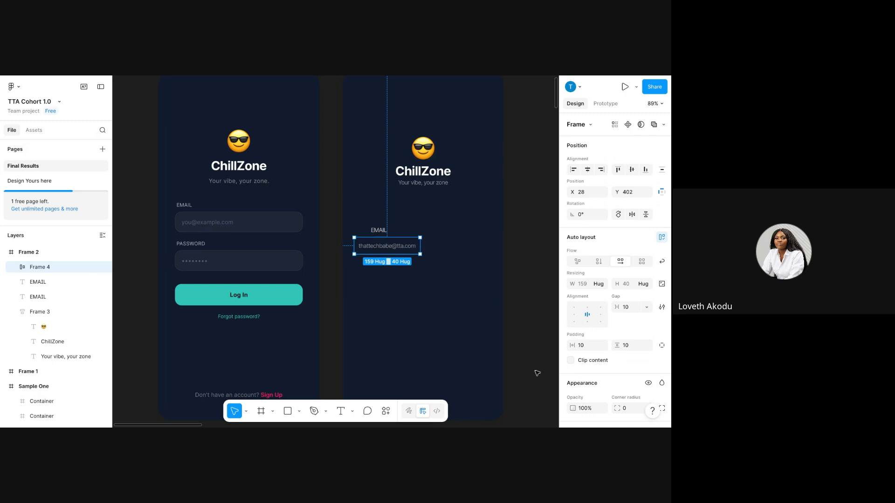
pyautogui.scroll(-2, 601, 321)
pyautogui.scroll(-3, 620, 280)
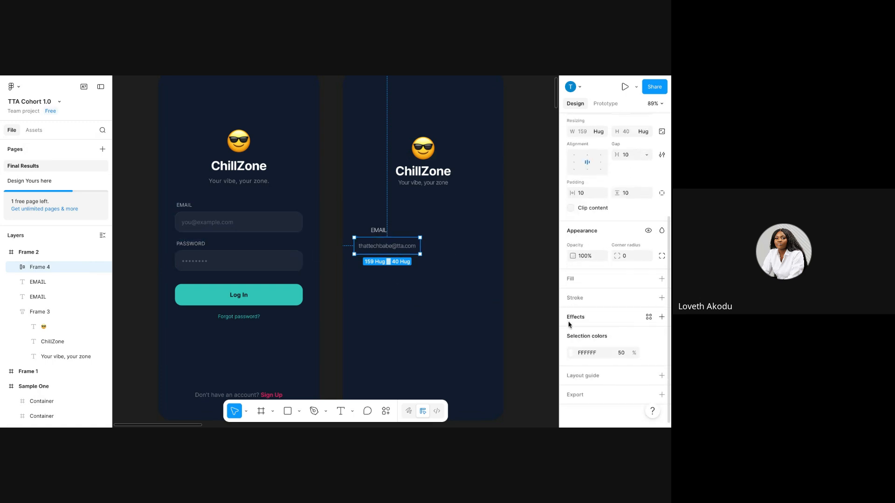
# Add a fill to the e-mail box at 20% opacity.
pyautogui.click(662, 278)
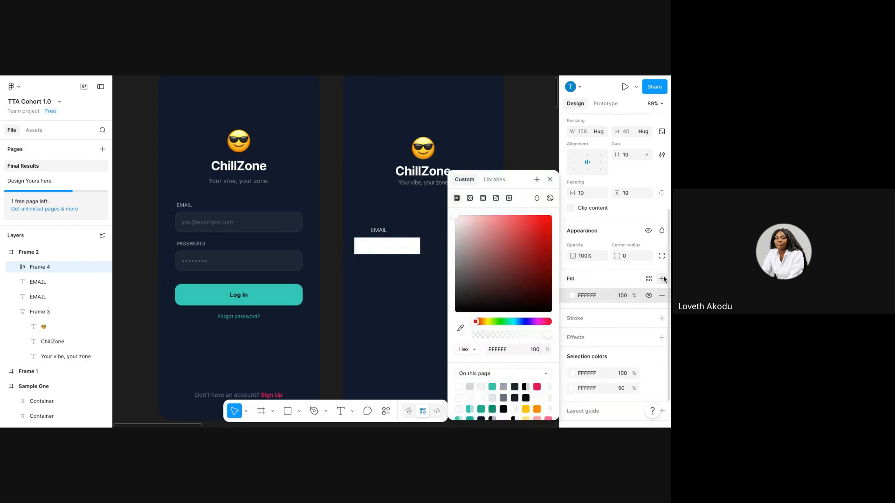
pyautogui.click(627, 294)
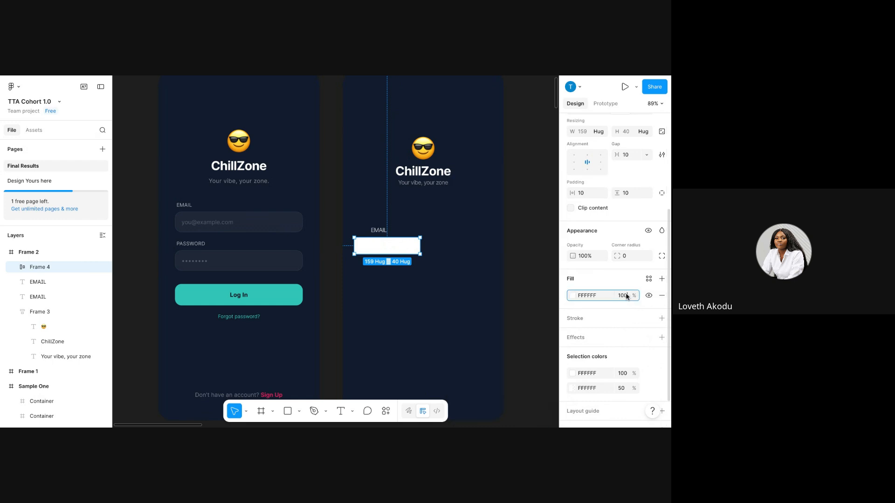
pyautogui.click(627, 296)
pyautogui.write('20')
pyautogui.press('Return')
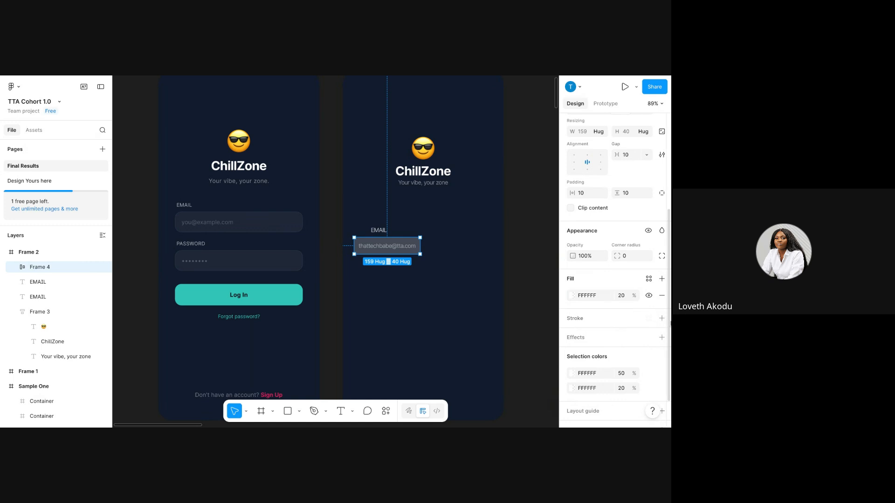
# Add a white FFFFFF border to the e-mail box.
pyautogui.click(662, 318)
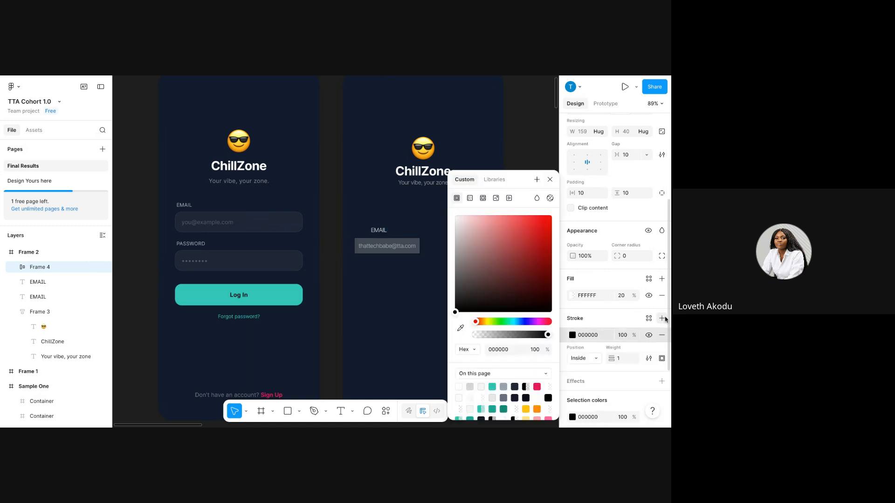
pyautogui.click(589, 335)
pyautogui.write('ffffff')
pyautogui.press('Return')
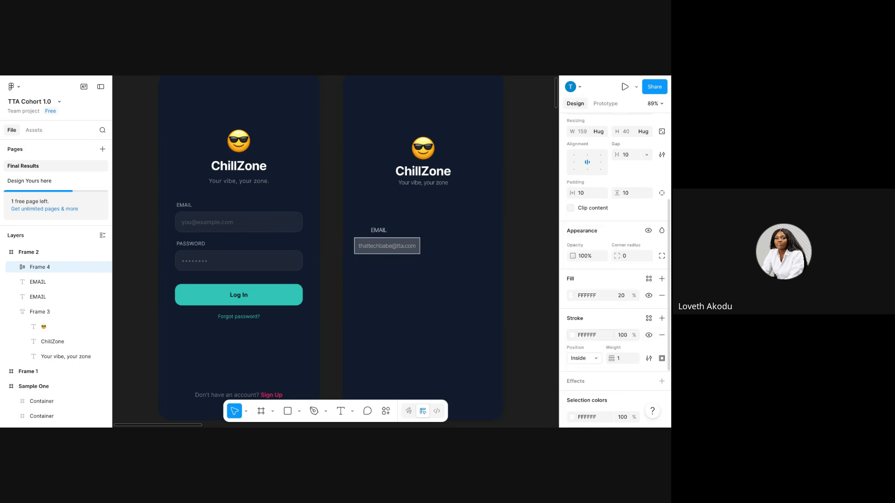
# Adjust the border weight from 0.3 down to a thin 0.2.
pyautogui.click(620, 360)
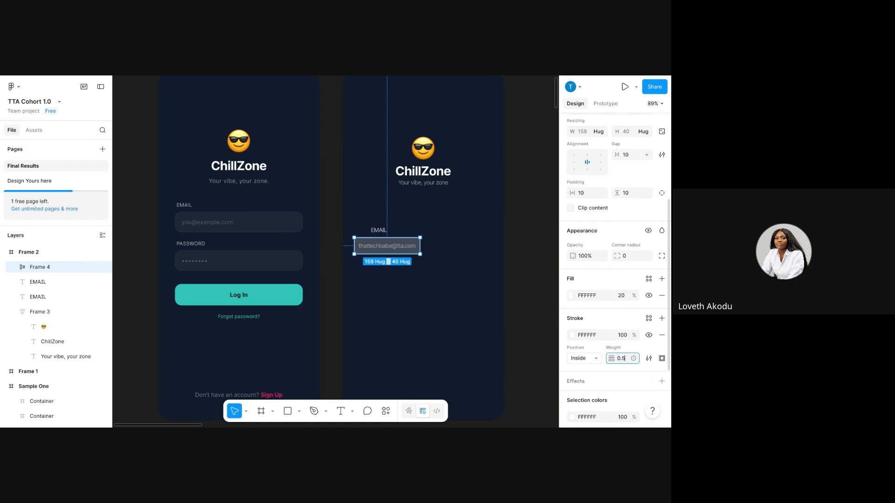
pyautogui.write('0.3')
pyautogui.press('Return')
pyautogui.click(626, 363)
pyautogui.write('0')
pyautogui.press('Return')
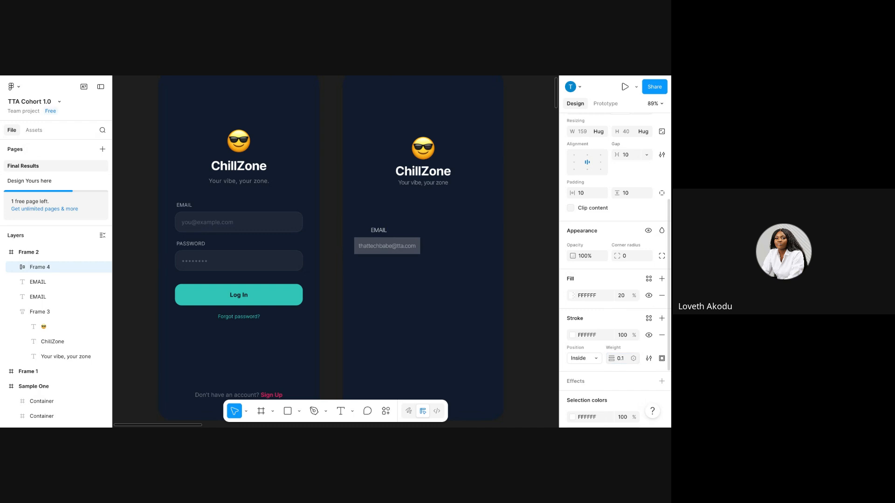
pyautogui.click(620, 359)
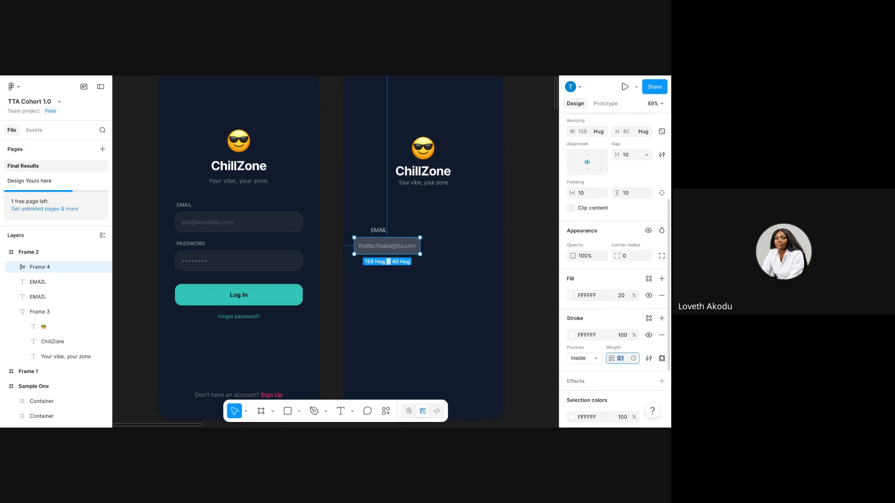
pyautogui.write('0')
pyautogui.press('Return')
# Round the e-mail box corners to 12, left-align its contents, and set its width to 320.
pyautogui.click(629, 256)
pyautogui.write('12')
pyautogui.press('Return')
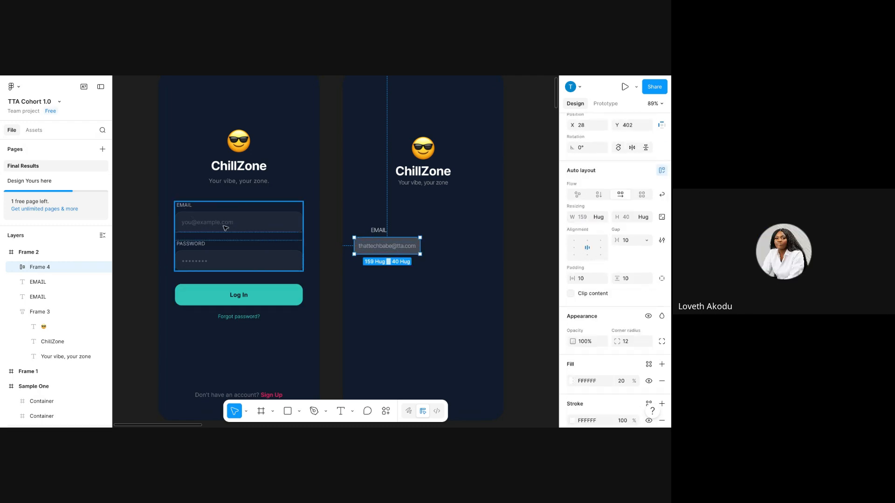
pyautogui.click(575, 251)
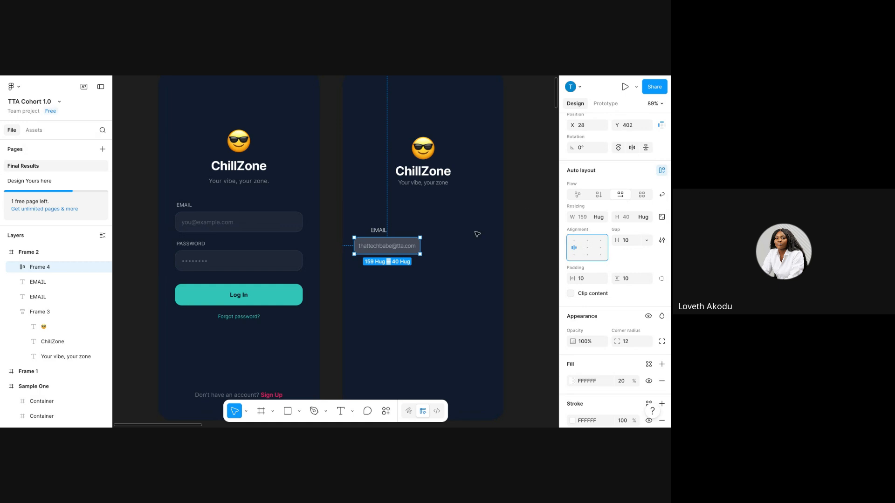
pyautogui.moveTo(417, 246); pyautogui.dragTo(479, 251)
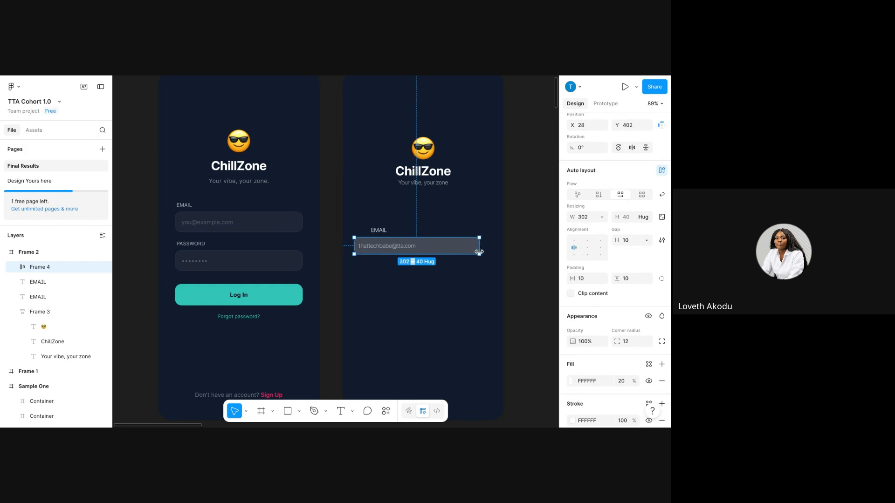
pyautogui.click(593, 220)
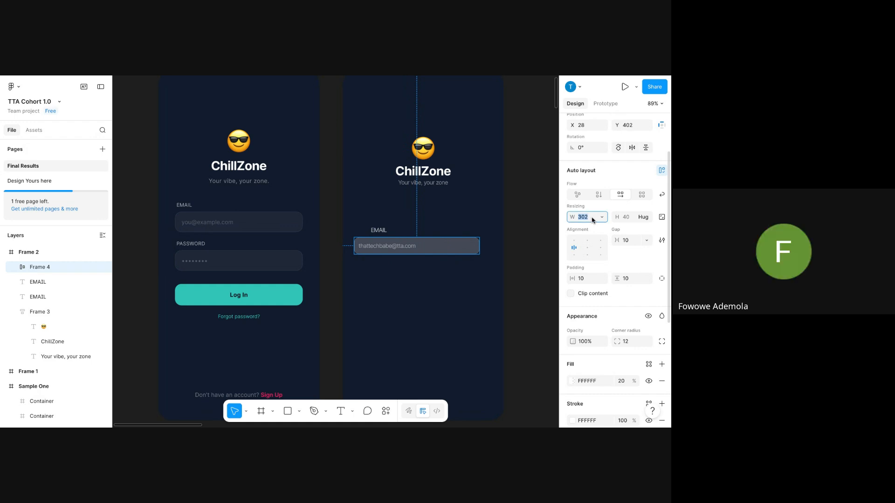
pyautogui.write('32')
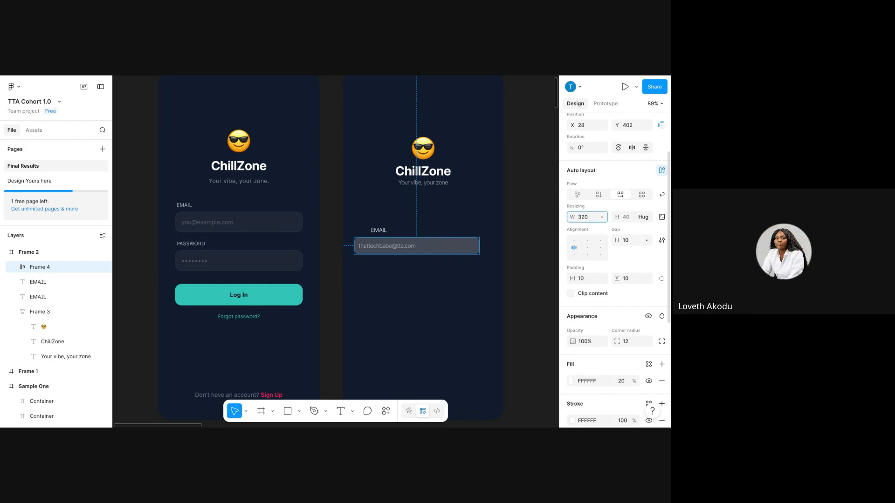
pyautogui.press('Return')
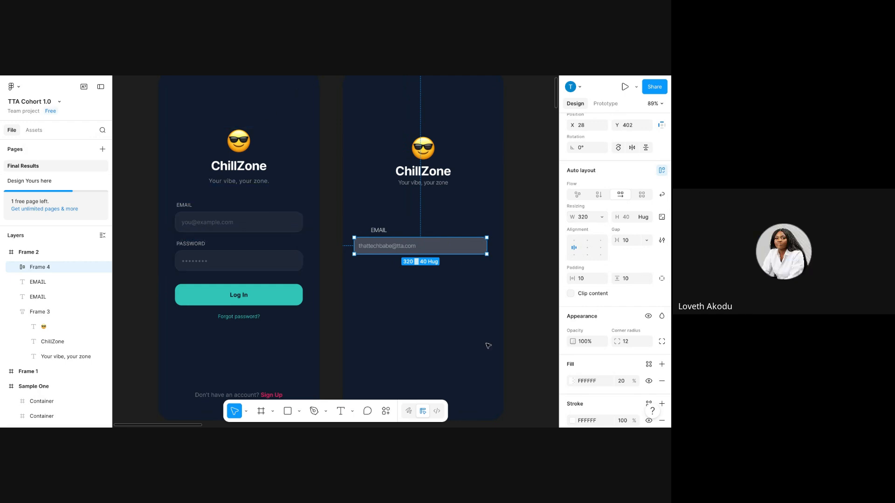
# Set the email input's vertical padding to 16, then settle on 14.
pyautogui.click(471, 302)
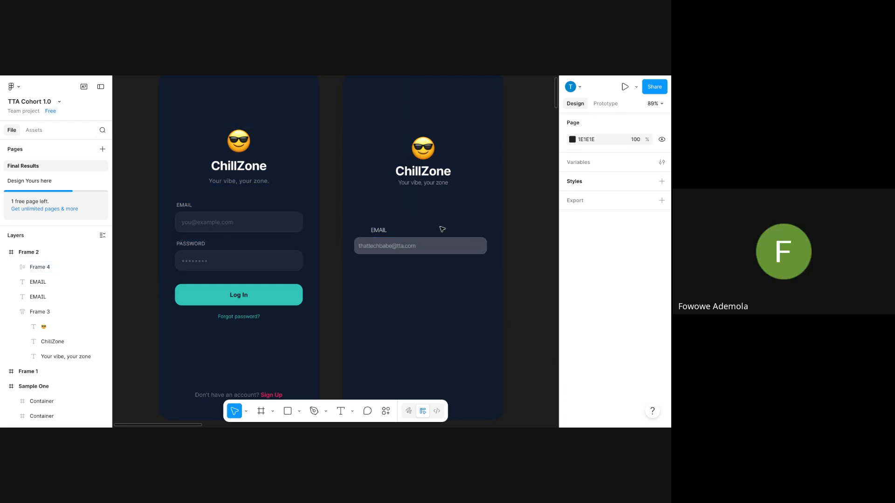
pyautogui.click(433, 243)
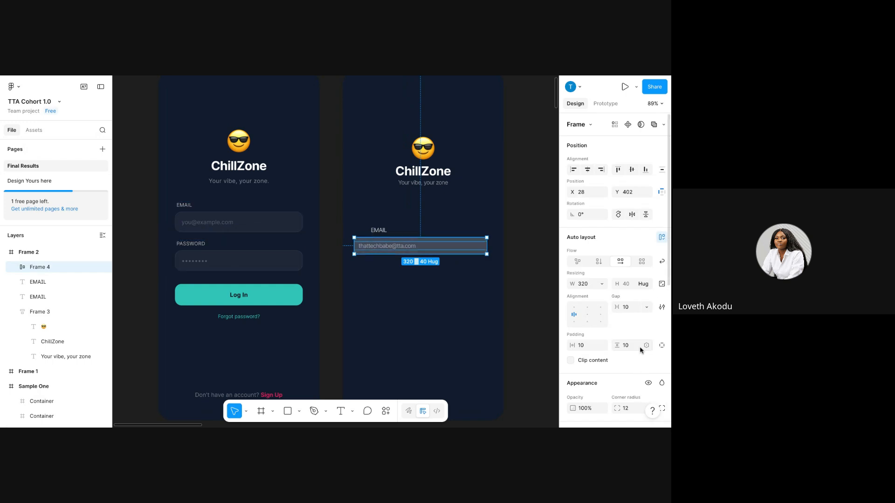
pyautogui.click(630, 347)
pyautogui.doubleClick(630, 346)
pyautogui.write('16')
pyautogui.press('Return')
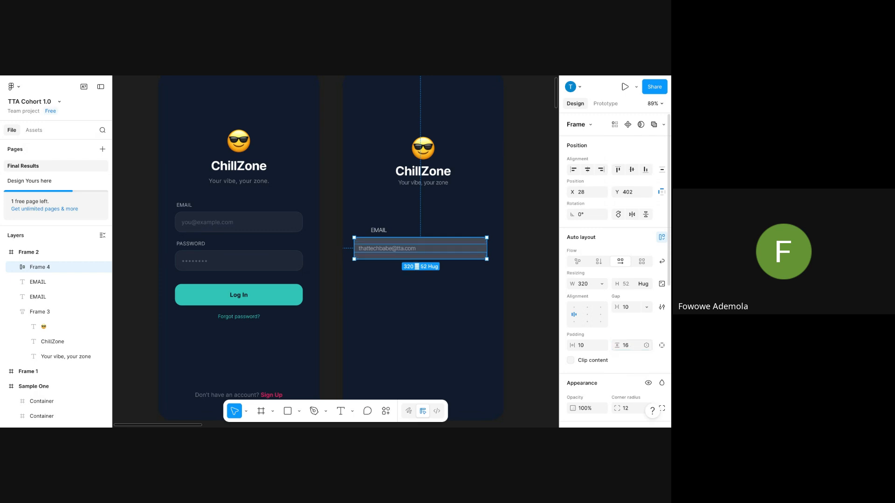
pyautogui.click(627, 346)
pyautogui.write('14')
pyautogui.press('Return')
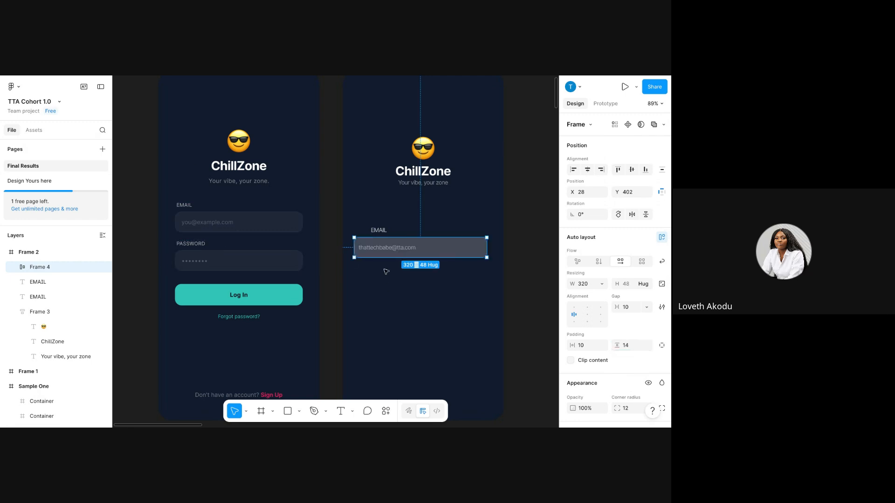
pyautogui.doubleClick(194, 224)
pyautogui.doubleClick(194, 224)
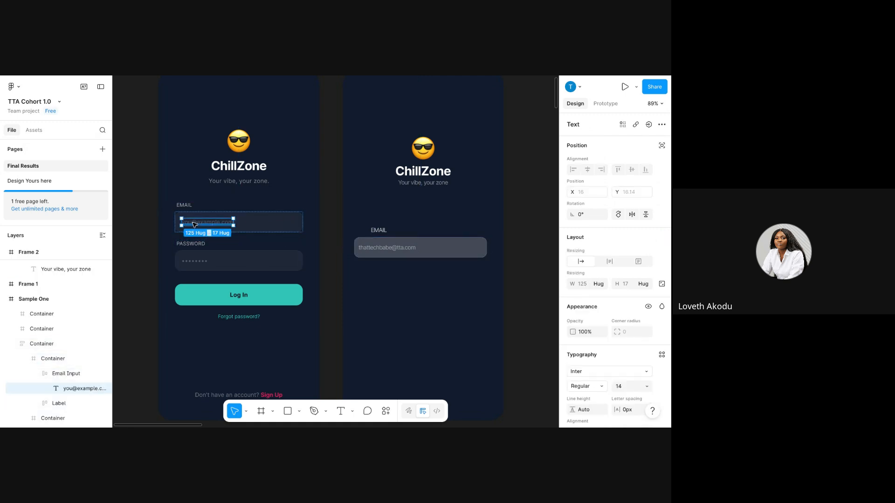
pyautogui.scroll(-3, 646, 325)
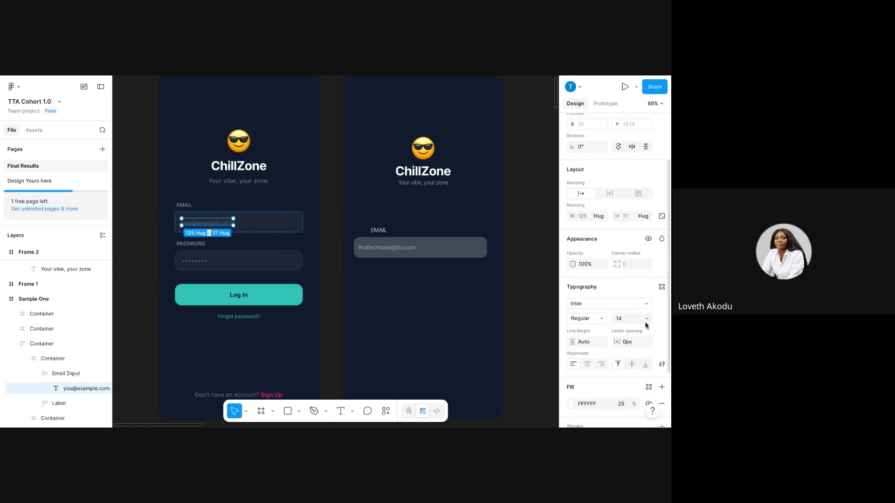
pyautogui.scroll(-1, 582, 401)
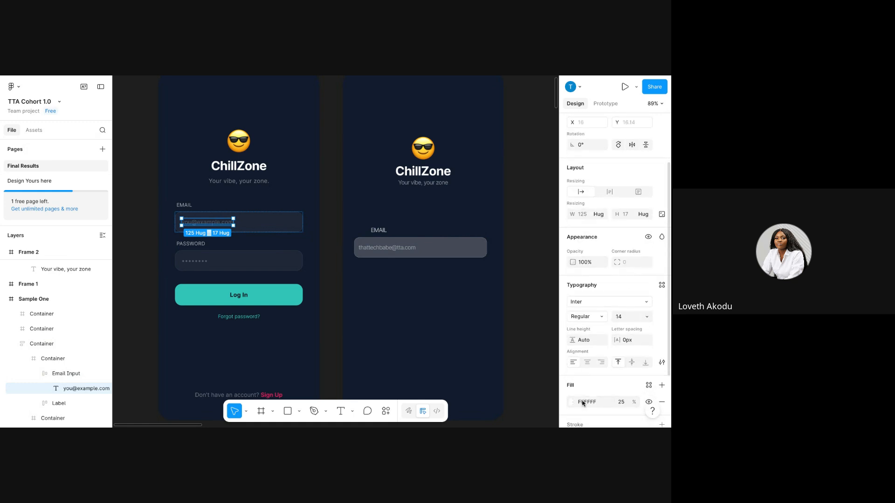
pyautogui.click(399, 248)
pyautogui.scroll(-2, 639, 373)
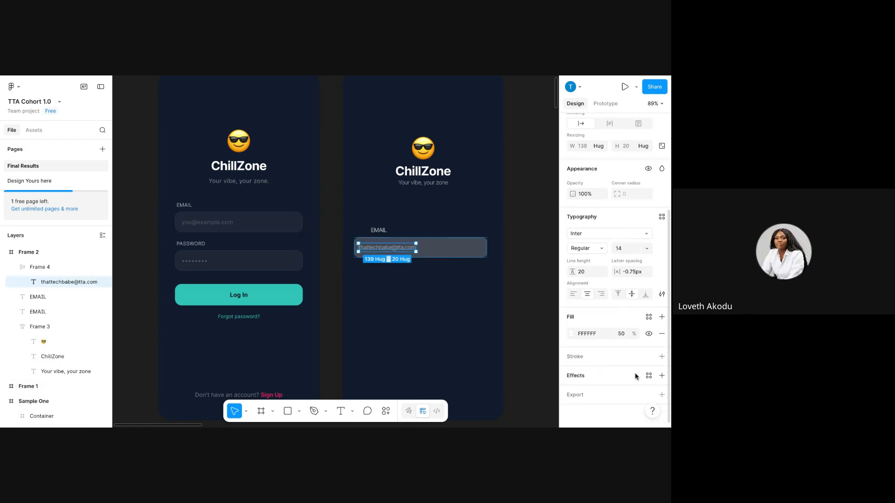
pyautogui.click(627, 337)
pyautogui.press('Return')
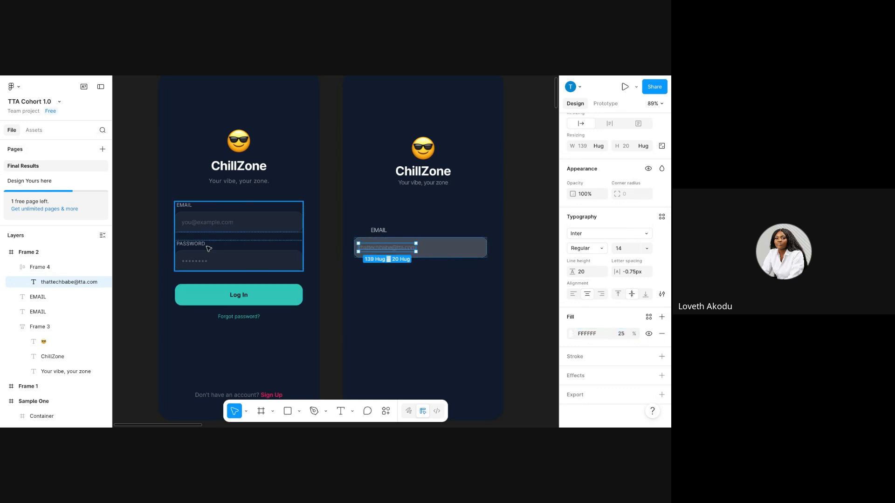
# Compare Frame 4 with the reference Email Input and check its fill opacity.
pyautogui.click(438, 258)
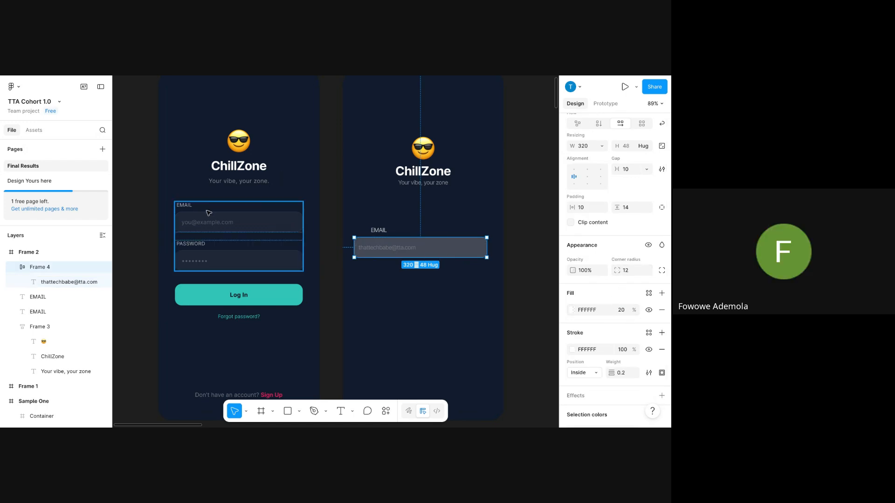
pyautogui.tripleClick(262, 213)
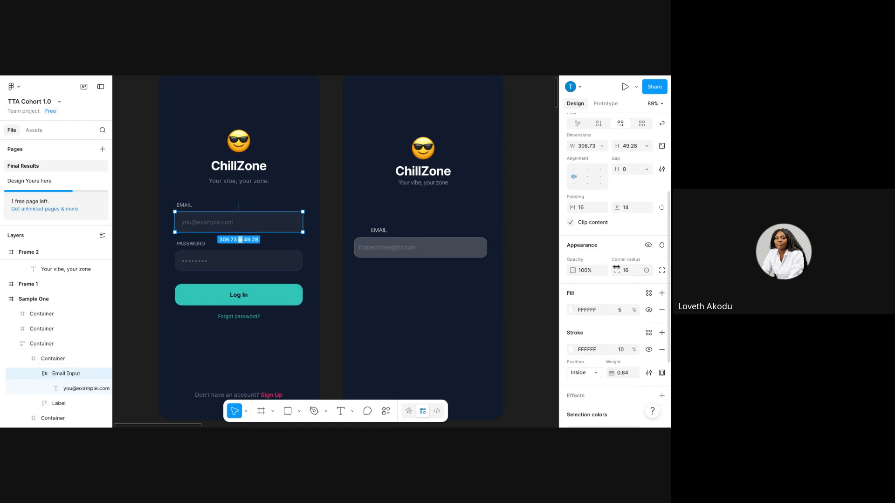
pyautogui.click(468, 246)
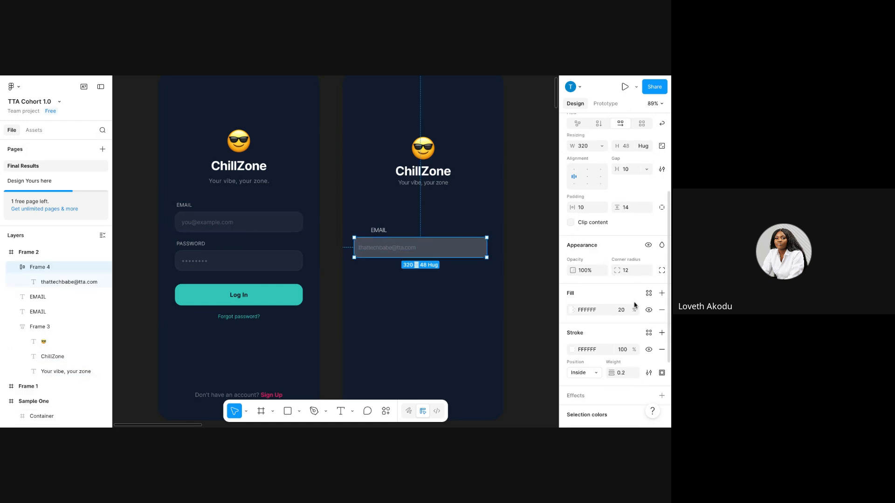
pyautogui.click(622, 310)
# Move the extra EMAIL label out of the way and align the other EMAIL label above the email input's left edge.
pyautogui.click(389, 281)
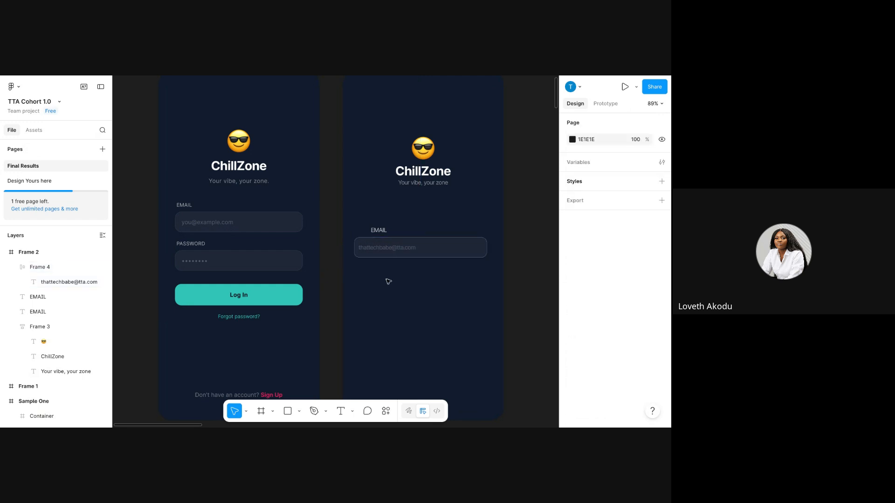
pyautogui.click(390, 251)
pyautogui.click(417, 325)
pyautogui.click(378, 230)
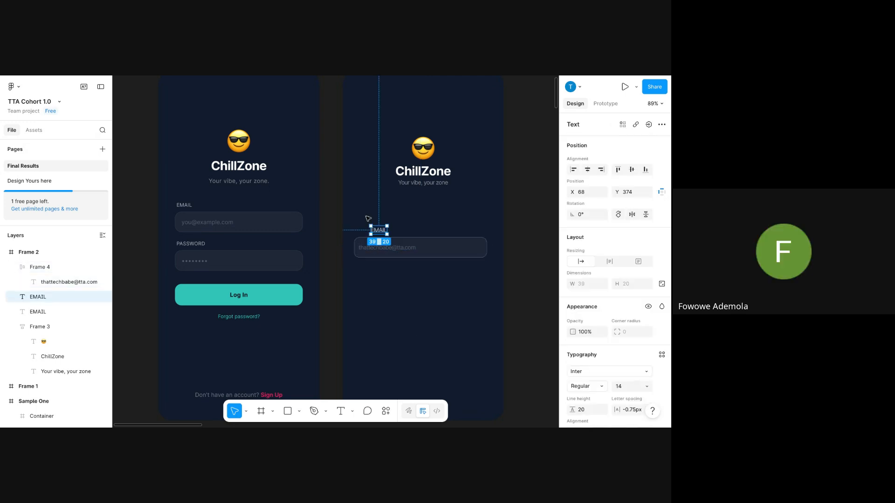
pyautogui.moveTo(375, 231); pyautogui.dragTo(373, 312)
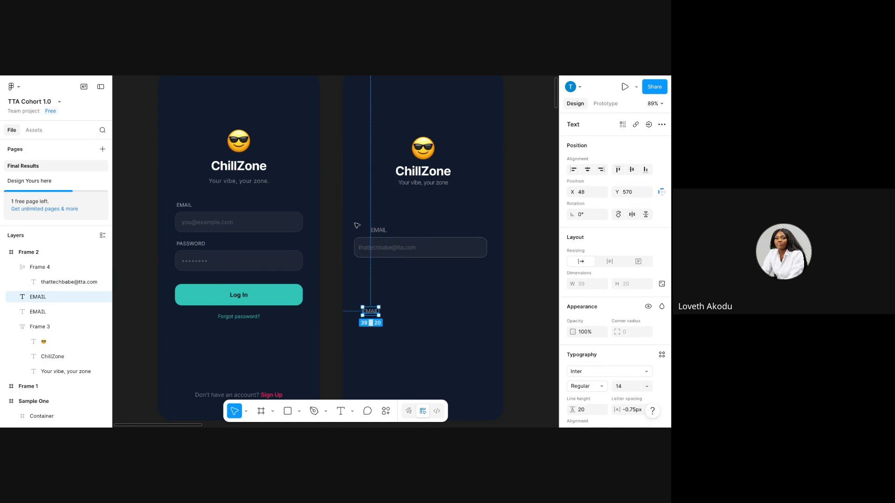
pyautogui.click(386, 231)
pyautogui.moveTo(384, 230); pyautogui.dragTo(369, 230)
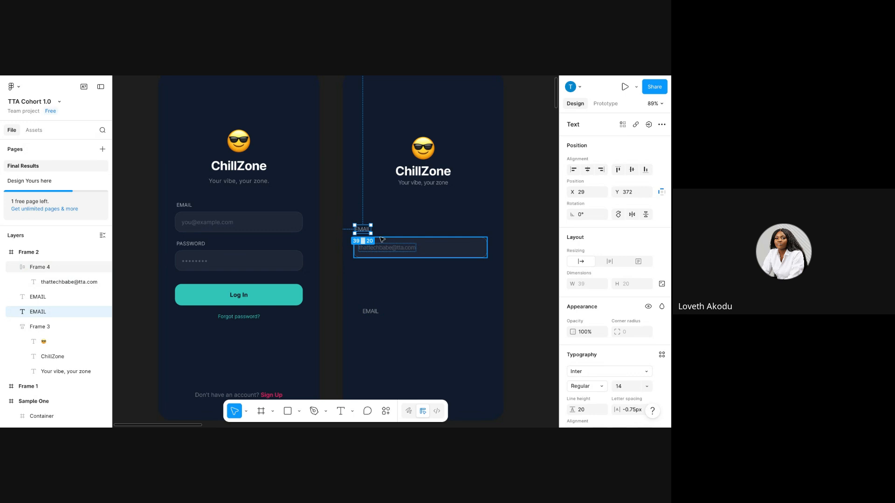
pyautogui.keyDown('shift'); pyautogui.click(384, 241); pyautogui.keyUp('shift')
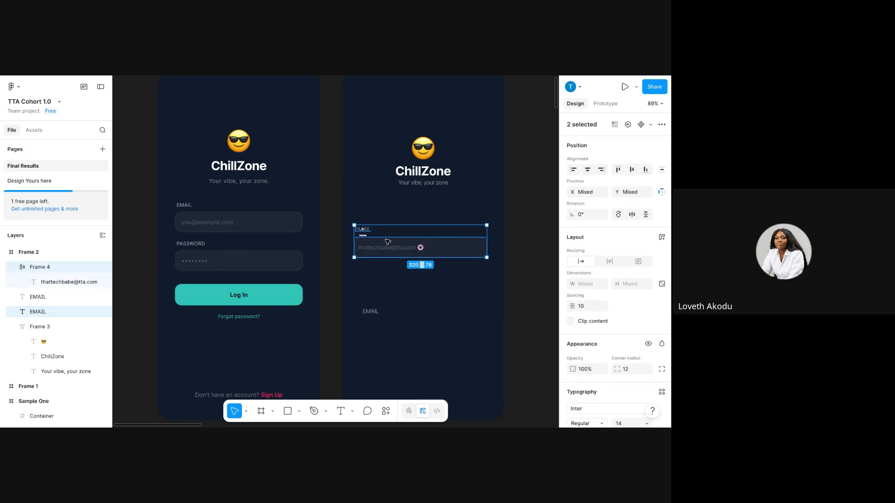
pyautogui.click(415, 200)
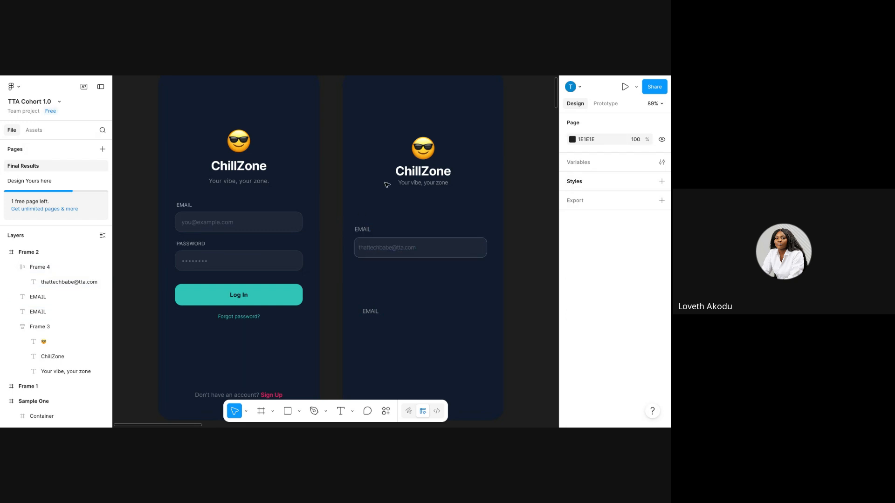
# Wrap the email input and EMAIL label in a vertical auto-layout frame, Frame 5.
pyautogui.click(397, 248)
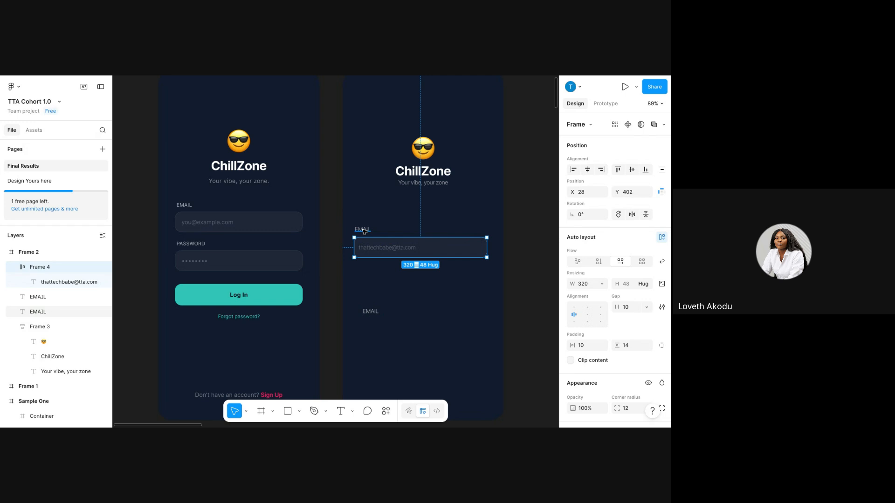
pyautogui.keyDown('shift'); pyautogui.click(363, 229); pyautogui.keyUp('shift')
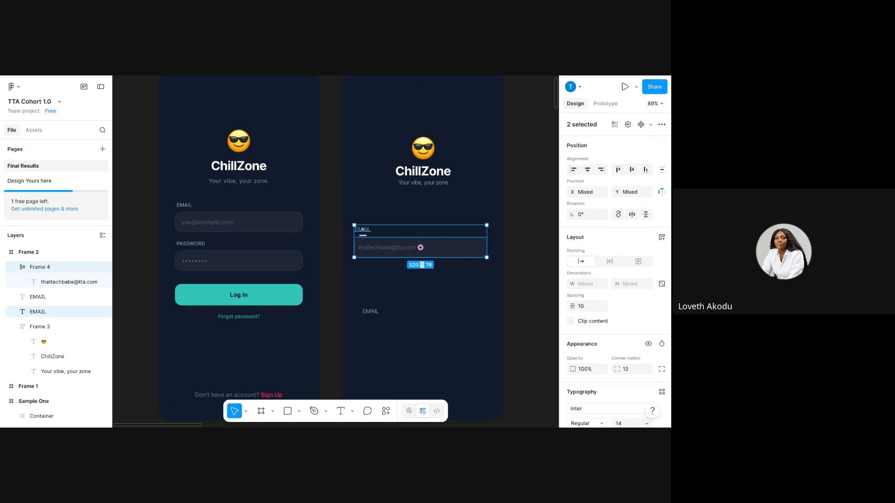
pyautogui.rightClick(387, 243)
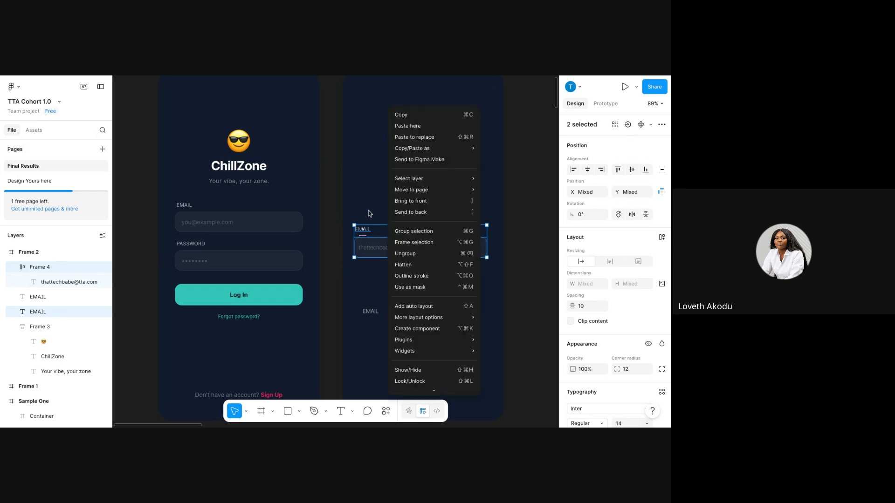
pyautogui.moveTo(454, 173)
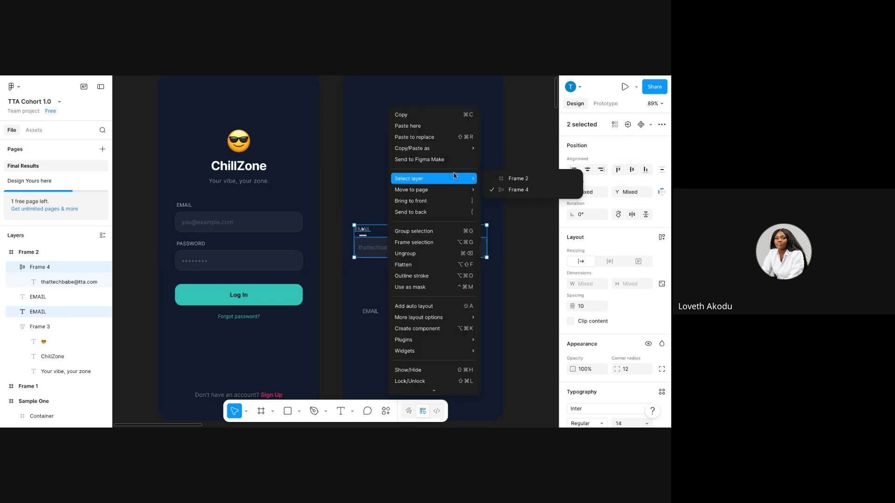
pyautogui.click(446, 307)
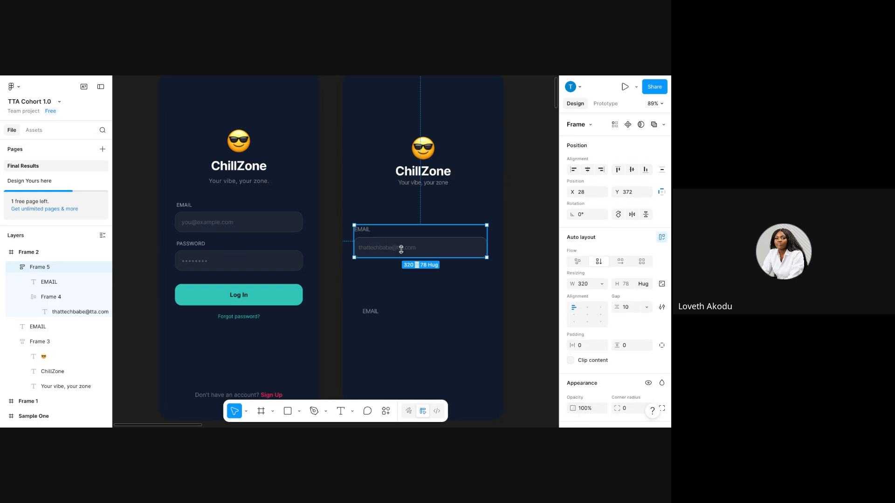
# Reduce the EMAIL label's font size from 14 to 12.
pyautogui.doubleClick(364, 233)
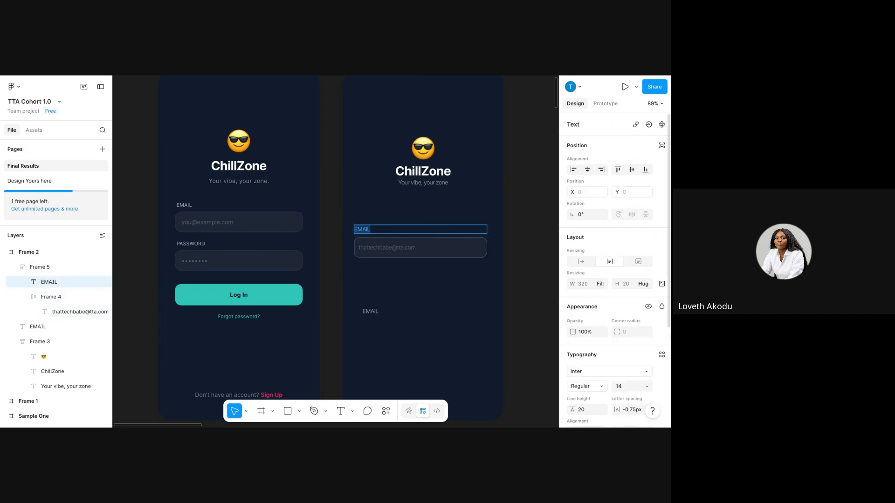
pyautogui.scroll(-1, 621, 348)
pyautogui.scroll(-1, 621, 347)
pyautogui.click(624, 332)
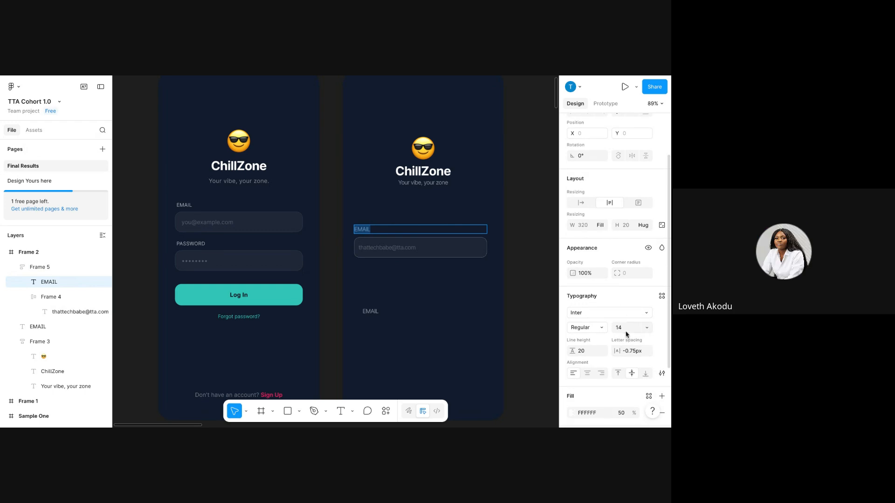
pyautogui.write('1')
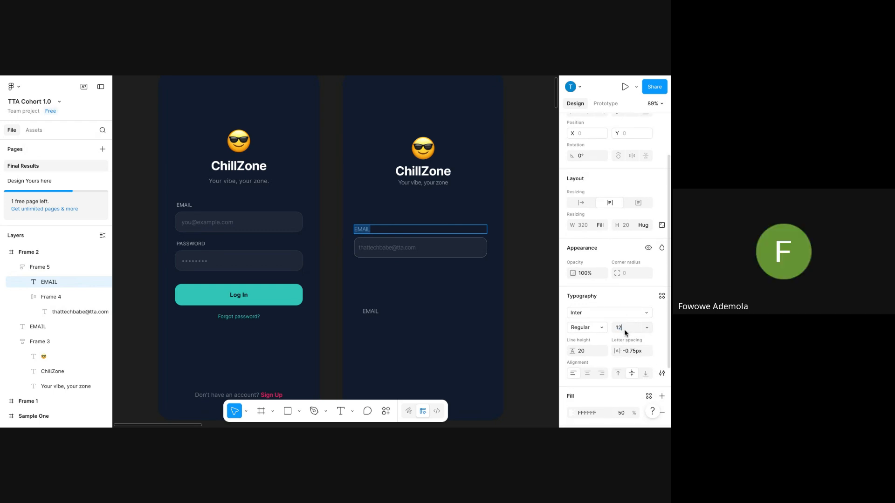
pyautogui.write('2')
pyautogui.press('Return')
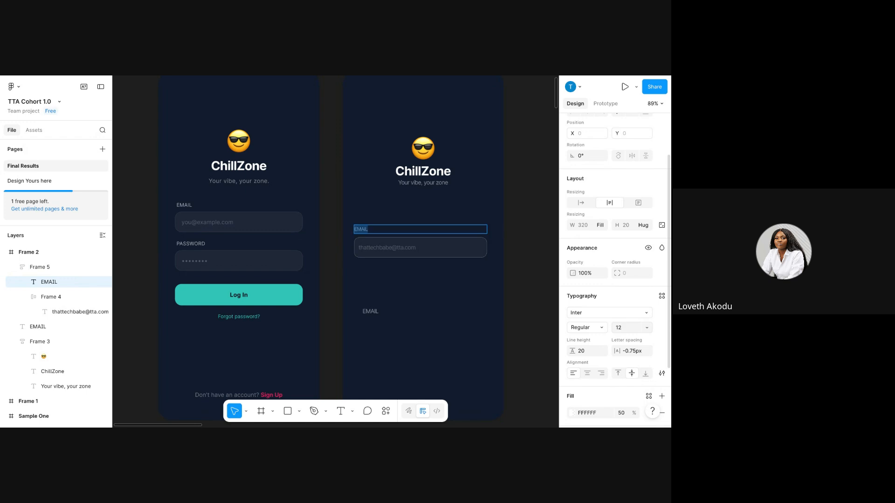
# Set the EMAIL label's font size back to 14.
pyautogui.click(631, 329)
pyautogui.press('Return')
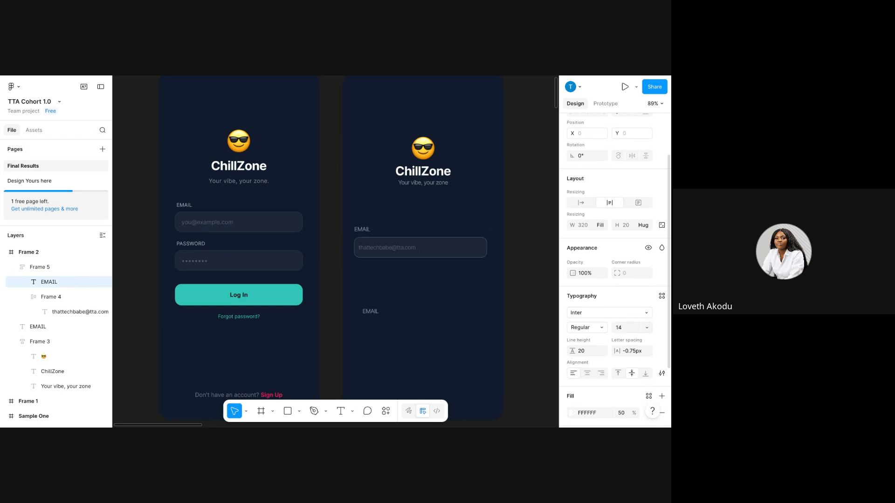
pyautogui.click(428, 294)
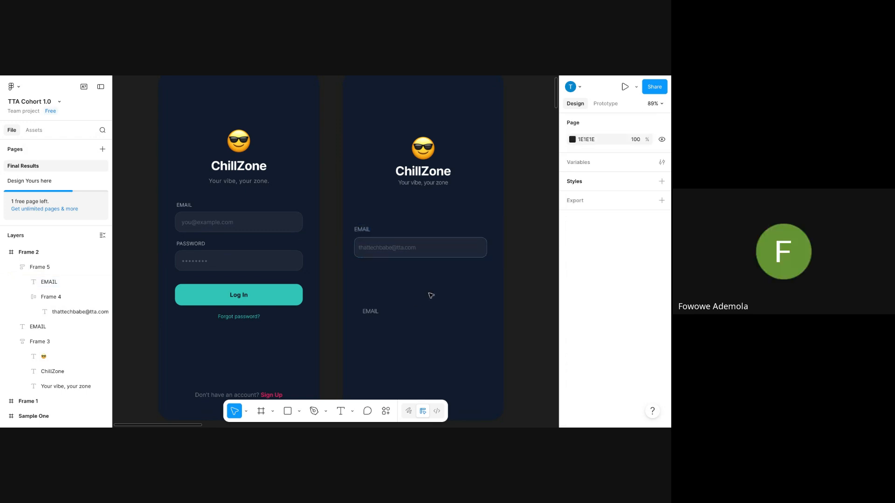
# Delete the stray EMAIL text below the field and reselect the Frame 5 email field.
pyautogui.click(370, 313)
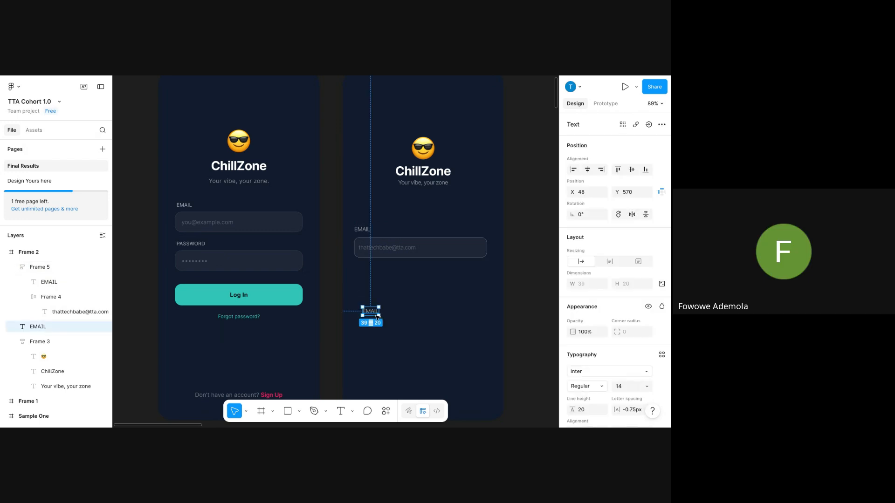
pyautogui.press('Delete')
pyautogui.click(391, 242)
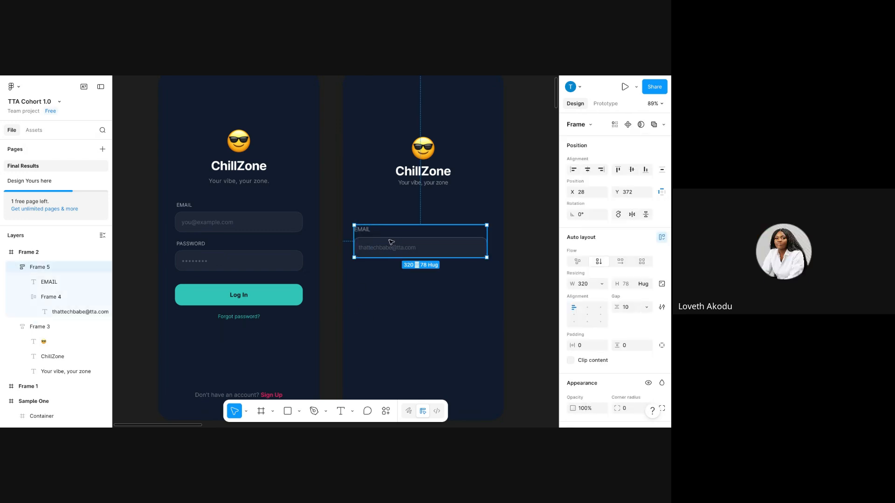
pyautogui.click(395, 263)
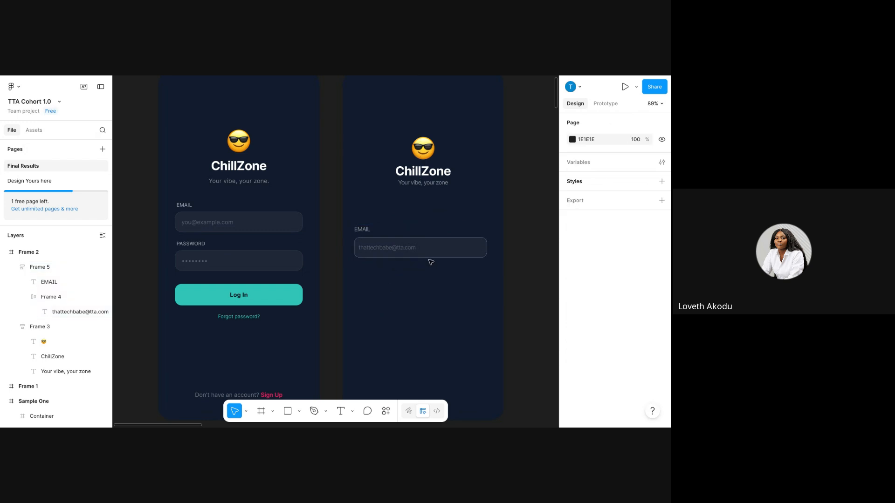
pyautogui.click(397, 236)
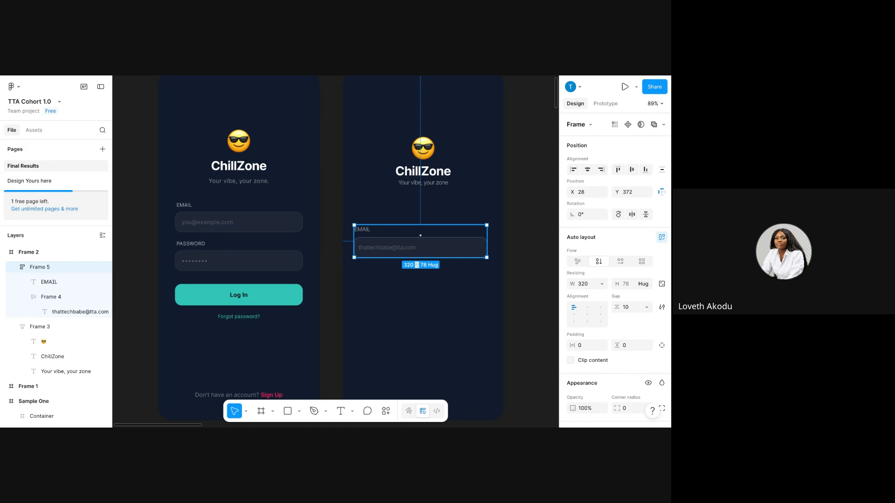
# Try duplicating the email field group with Ctrl+D, then delete the copy.
pyautogui.hotkey('ctrl', 'd')
pyautogui.moveTo(396, 239); pyautogui.dragTo(396, 295)
pyautogui.press('Delete')
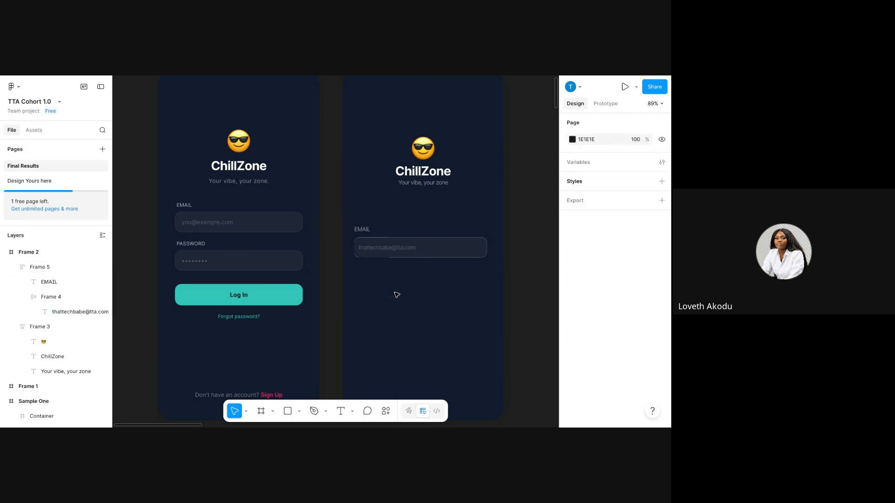
# Copy the email field group, paste it into Frame 2, and place it below the original.
pyautogui.click(403, 242)
pyautogui.rightClick(406, 242)
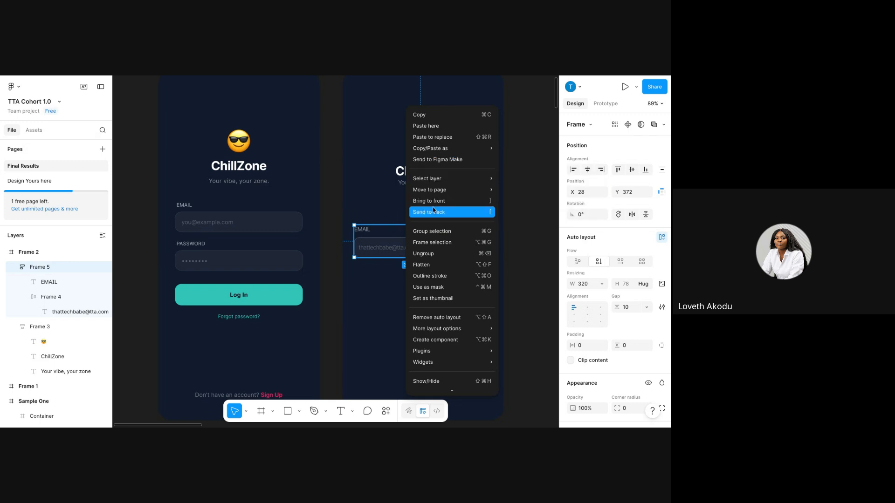
pyautogui.moveTo(427, 182)
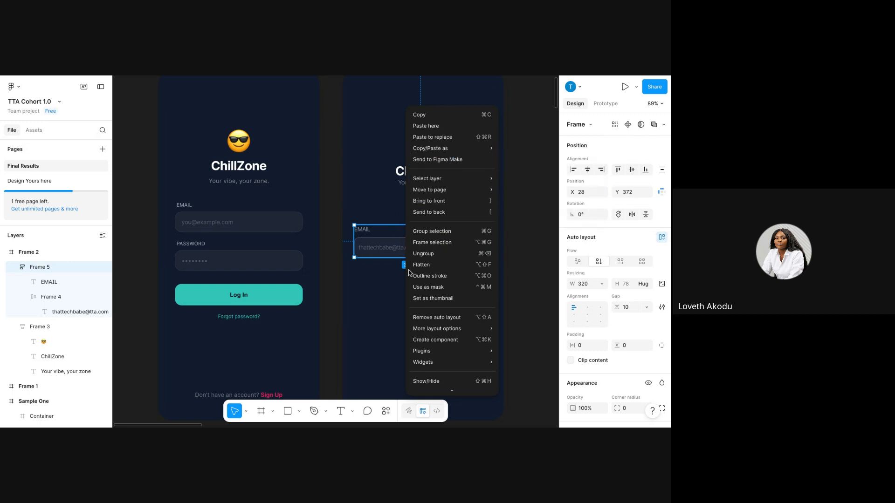
pyautogui.moveTo(421, 350)
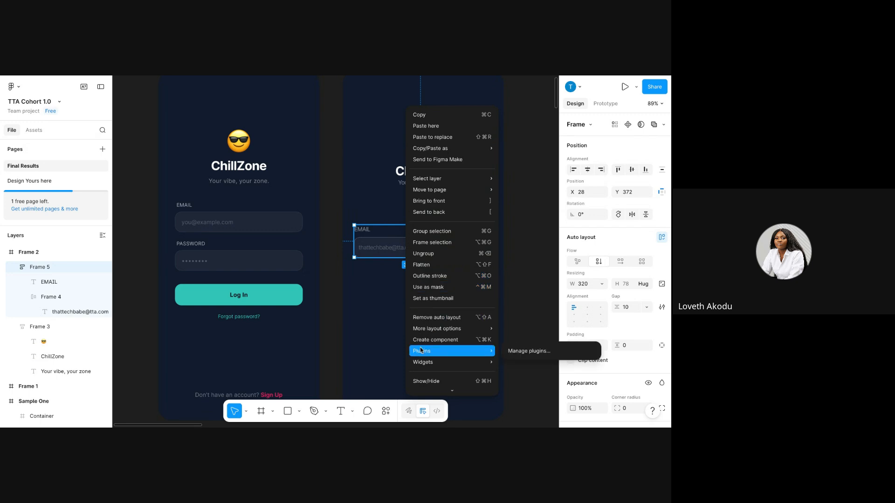
pyautogui.click(444, 114)
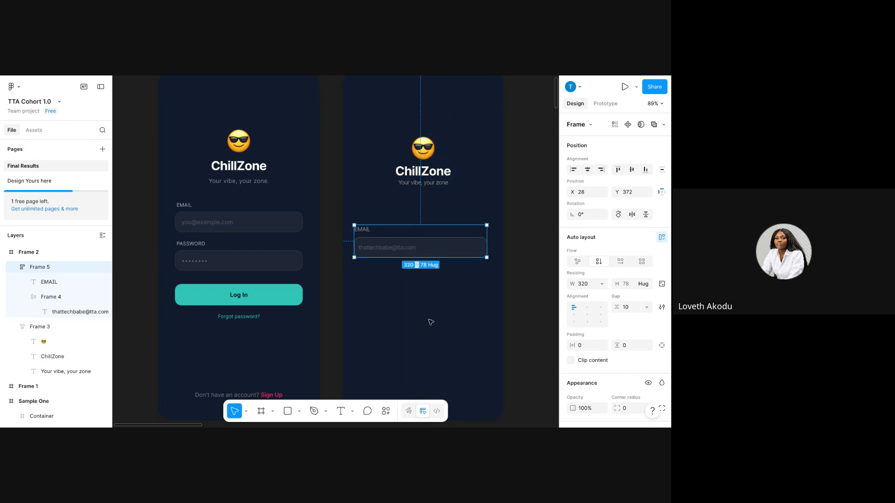
pyautogui.click(415, 314)
pyautogui.rightClick(415, 111)
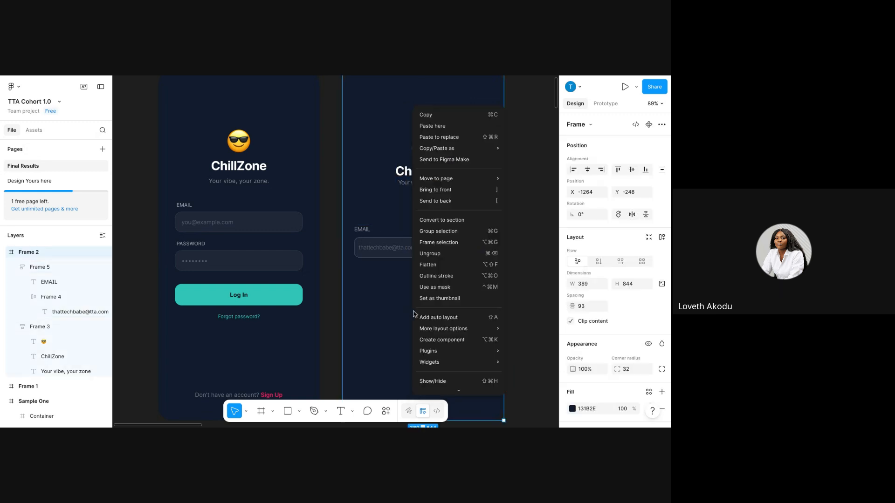
pyautogui.click(432, 126)
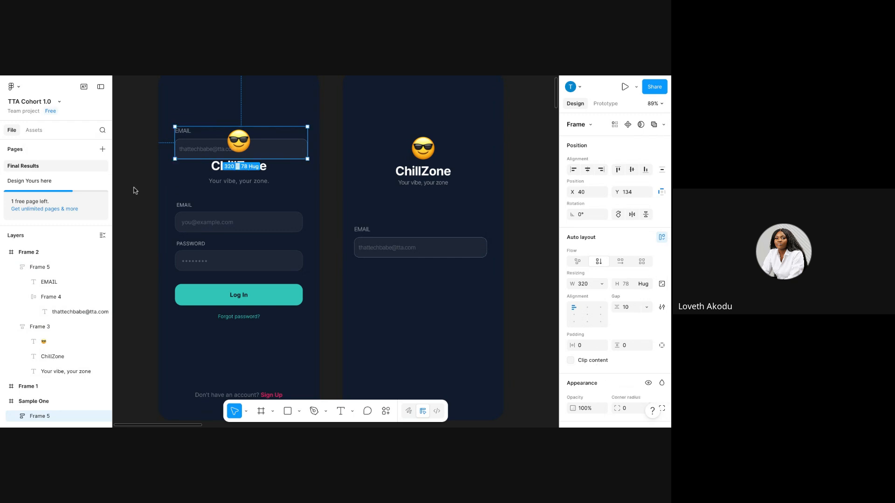
pyautogui.moveTo(268, 141); pyautogui.dragTo(446, 285)
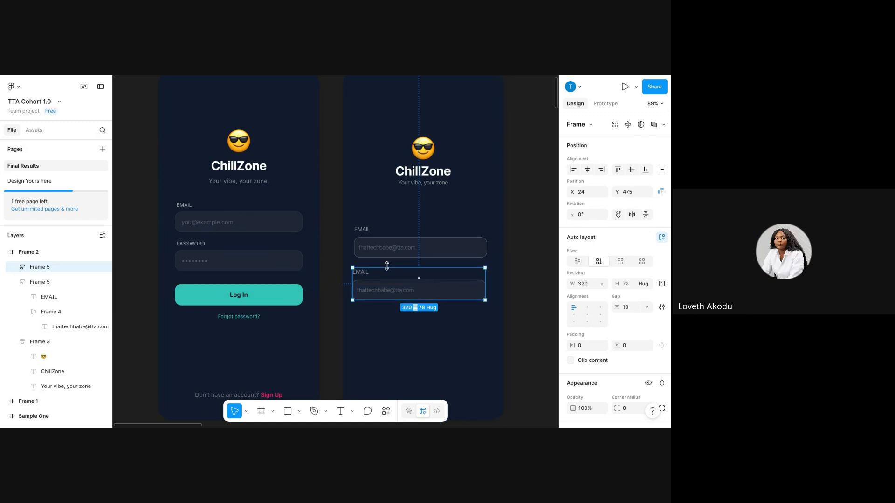
# Relabel the copied field PASSWORD and give it Medium weight.
pyautogui.doubleClick(360, 272)
pyautogui.doubleClick(360, 272)
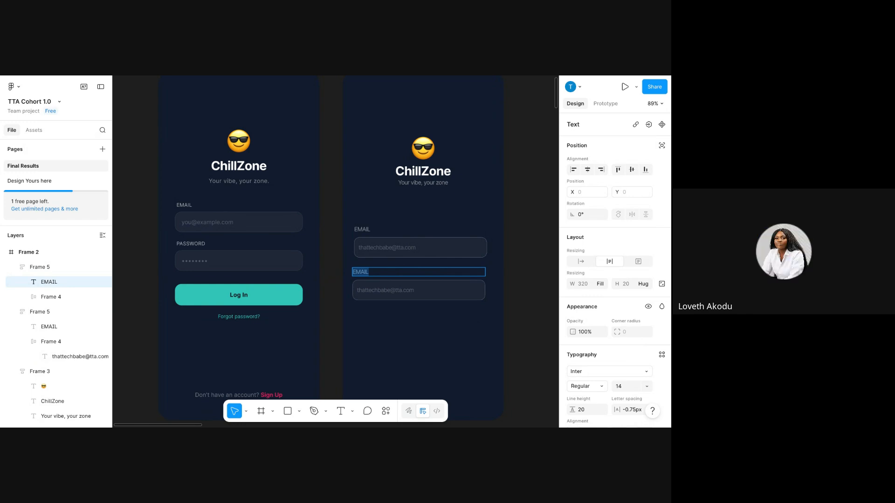
pyautogui.write('PASSWORD')
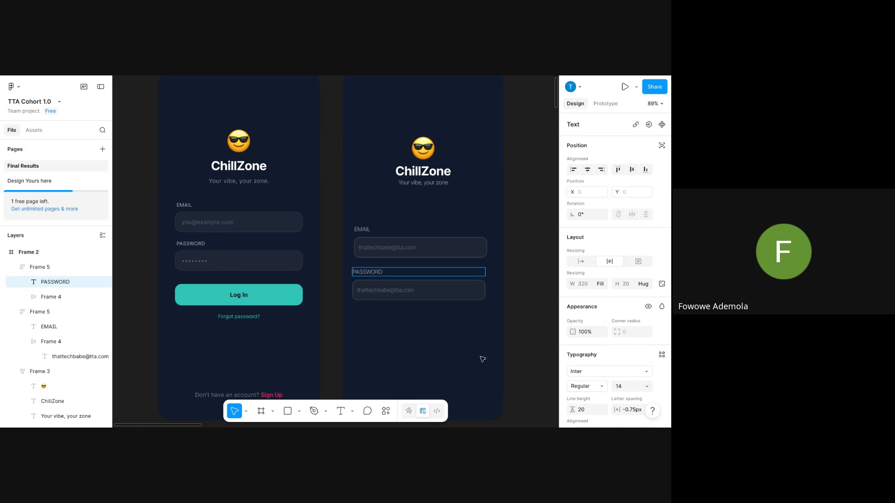
pyautogui.scroll(-1, 611, 395)
pyautogui.click(602, 388)
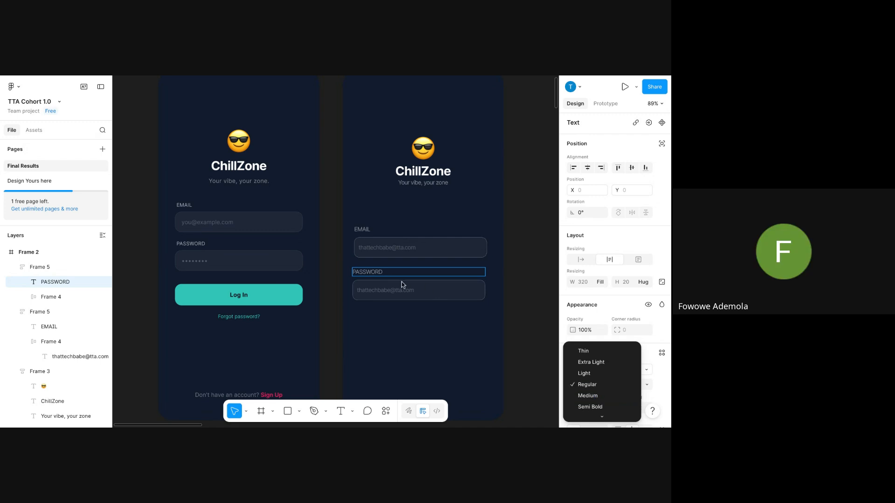
pyautogui.click(366, 273)
pyautogui.doubleClick(365, 271)
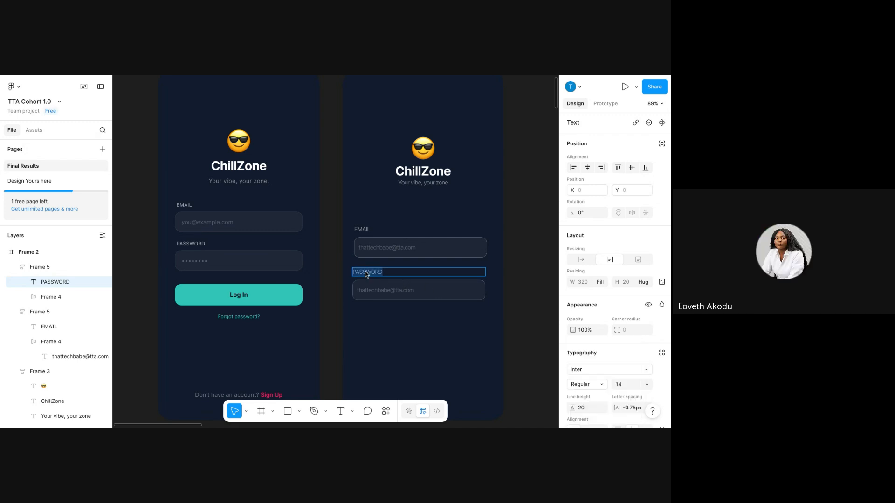
pyautogui.click(586, 385)
pyautogui.press('Escape')
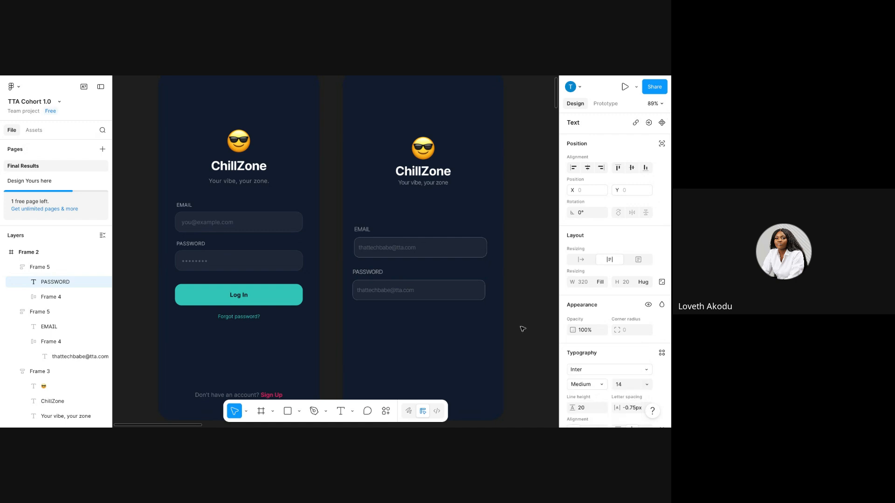
# Give the EMAIL label Medium weight as well.
pyautogui.doubleClick(370, 229)
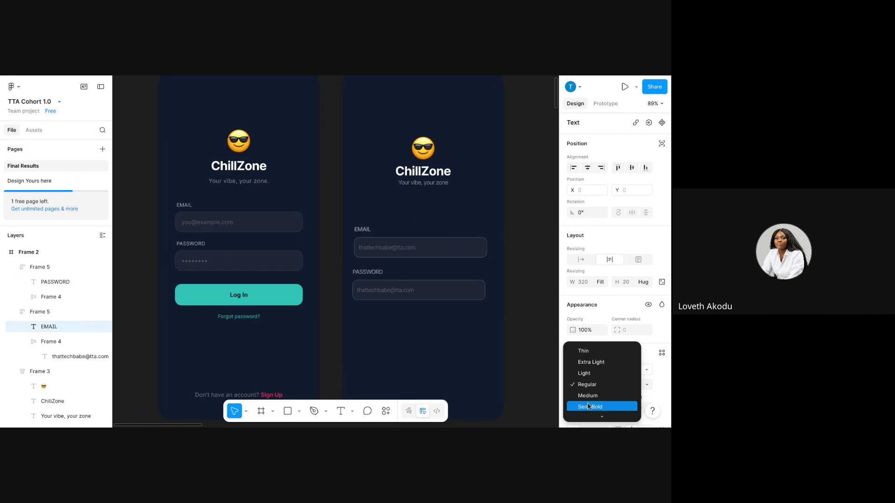
pyautogui.click(589, 396)
pyautogui.click(496, 379)
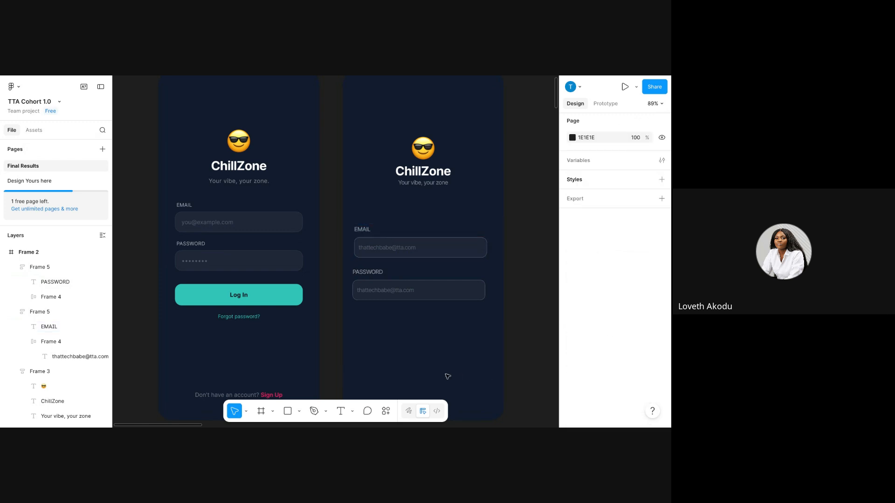
pyautogui.scroll(-3, 407, 361)
# Copy the masked password dots from the reference design's Password Input.
pyautogui.scroll(1, 409, 352)
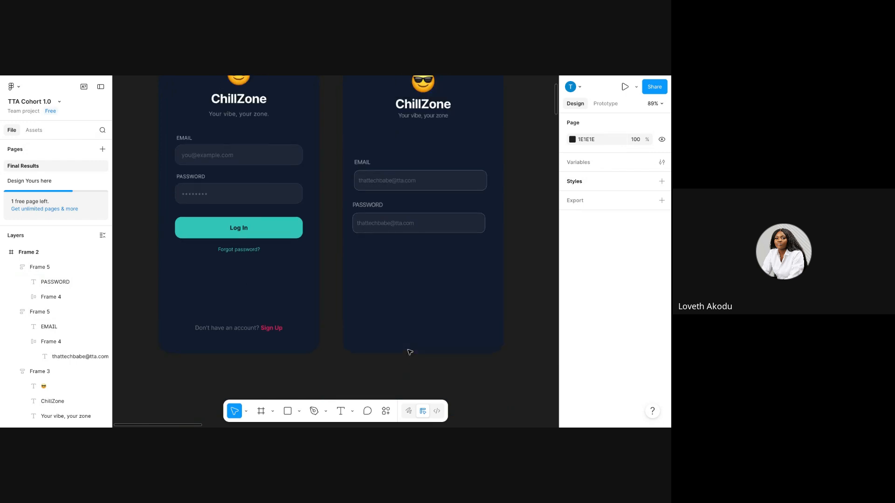
pyautogui.click(388, 228)
pyautogui.doubleClick(378, 225)
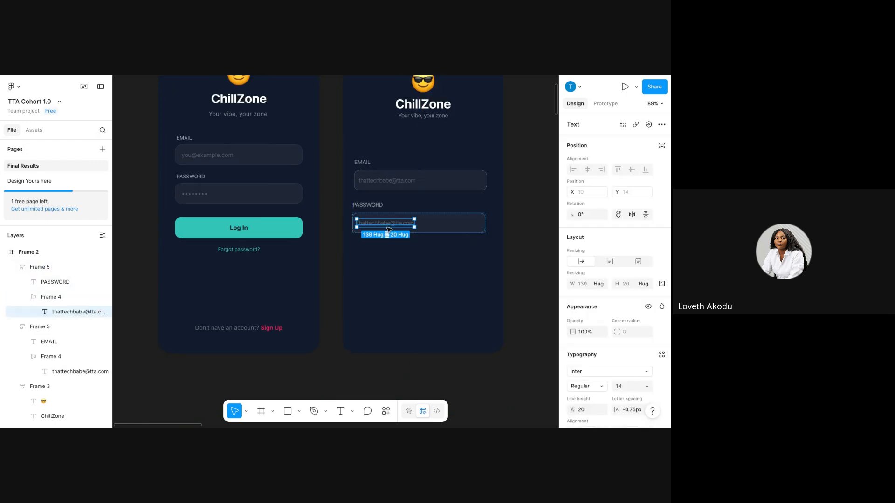
pyautogui.click(199, 194)
pyautogui.doubleClick(199, 194)
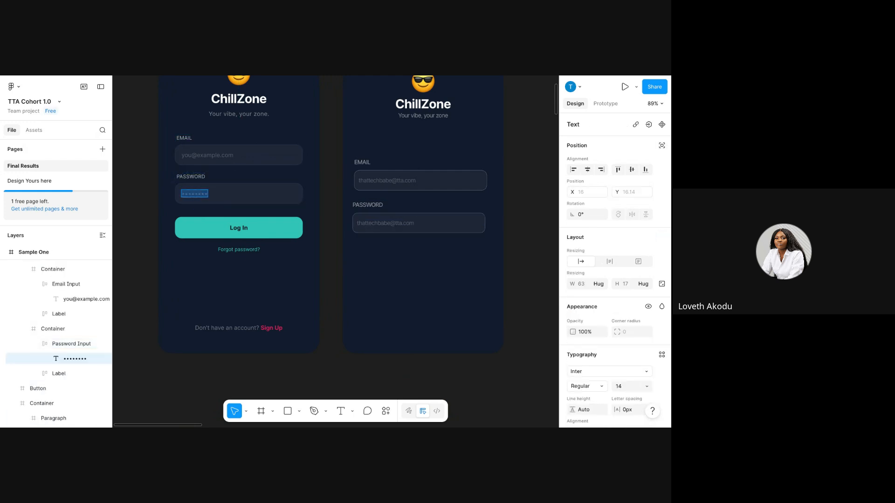
pyautogui.rightClick(193, 194)
pyautogui.click(205, 200)
# Paste the dots over the password field's placeholder text, matching its style.
pyautogui.click(410, 222)
pyautogui.doubleClick(410, 223)
pyautogui.rightClick(410, 223)
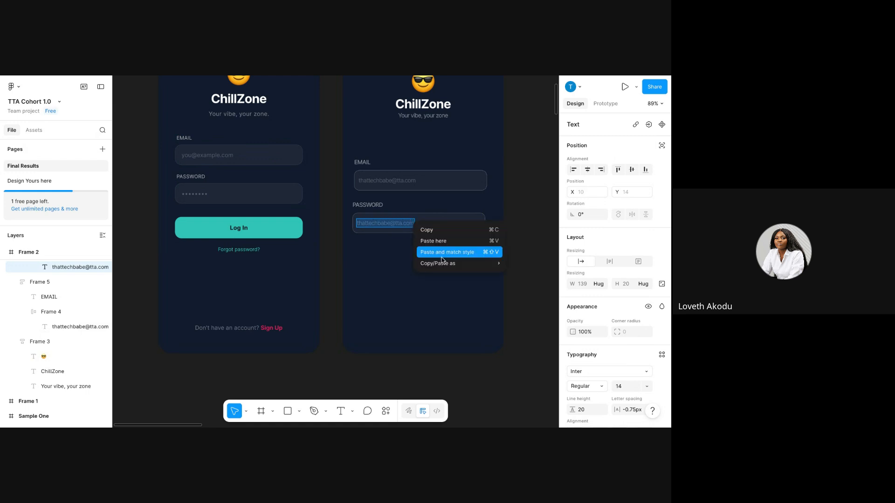
pyautogui.click(446, 255)
pyautogui.click(401, 257)
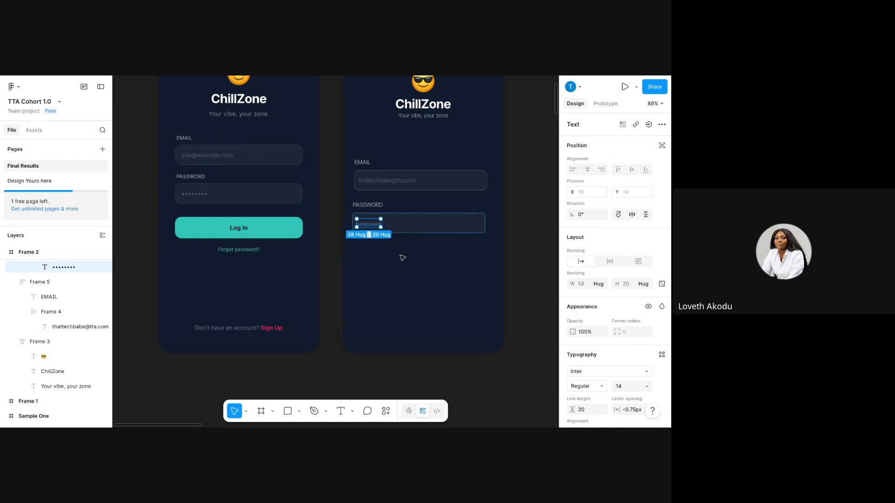
pyautogui.click(397, 277)
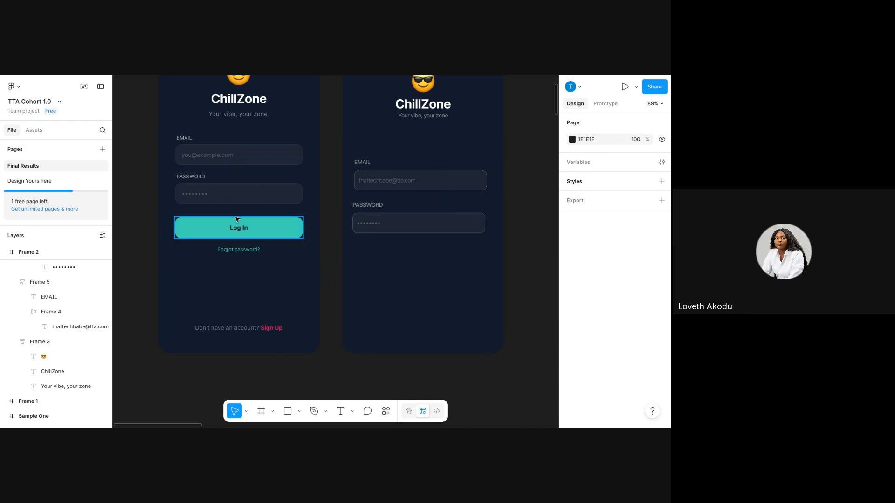
# Check the reference Log In button's size and discard a stray duplicate of the password input.
pyautogui.click(235, 239)
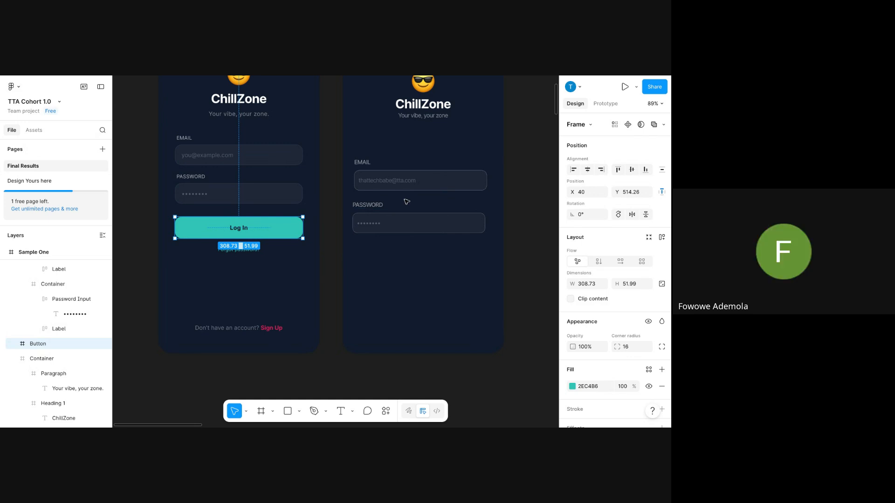
pyautogui.click(410, 222)
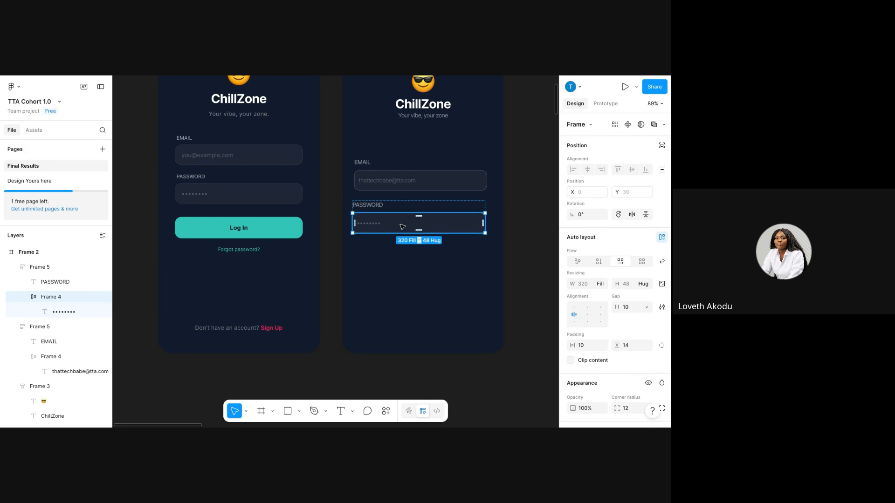
pyautogui.moveTo(403, 227); pyautogui.dragTo(413, 296)
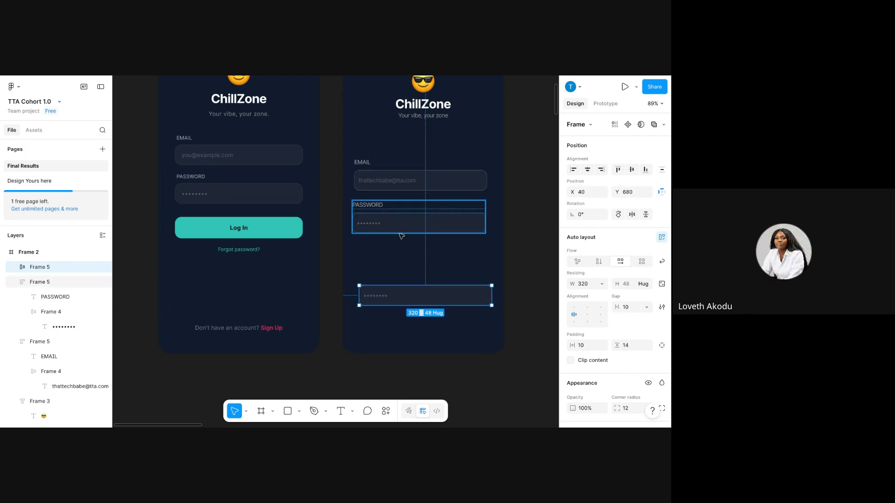
pyautogui.click(403, 304)
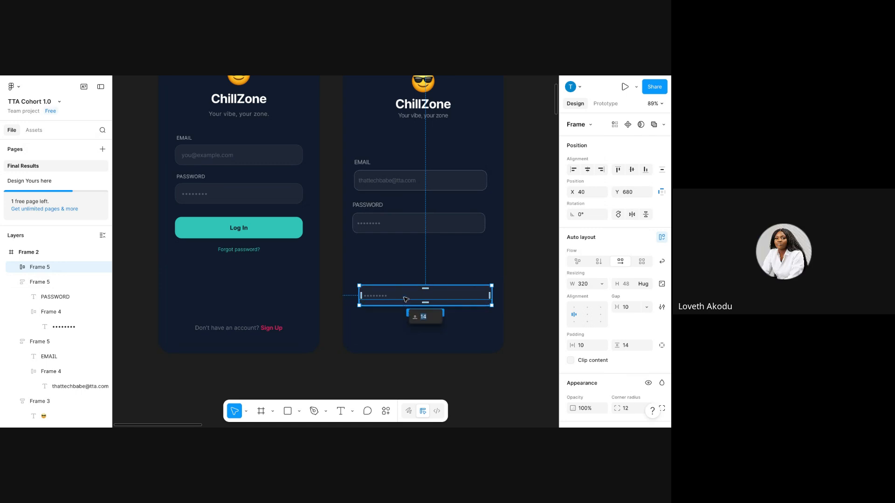
pyautogui.click(406, 299)
pyautogui.moveTo(403, 295); pyautogui.dragTo(398, 265)
pyautogui.press('Delete')
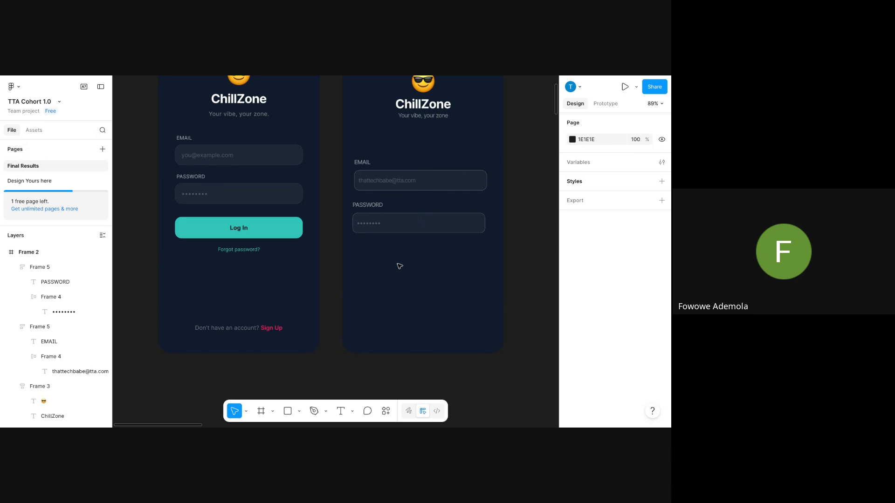
# Duplicate the 320×48 password input box and place the copy below the PASSWORD field.
pyautogui.click(248, 226)
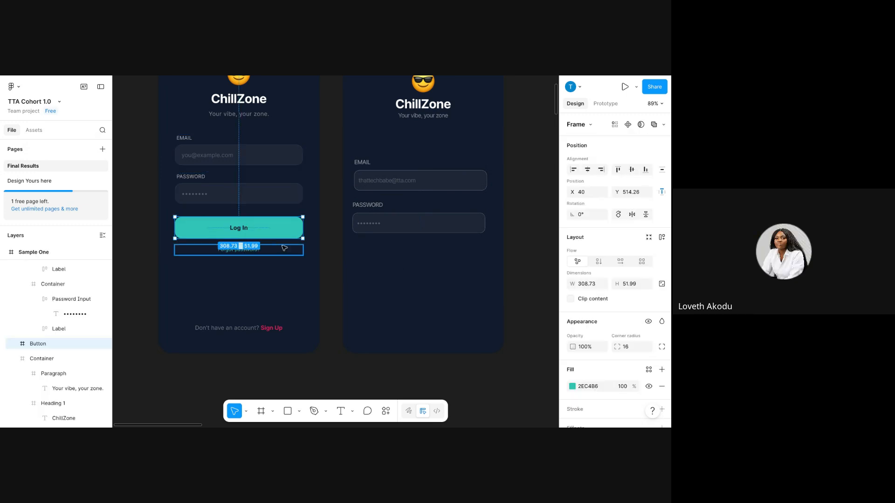
pyautogui.click(278, 265)
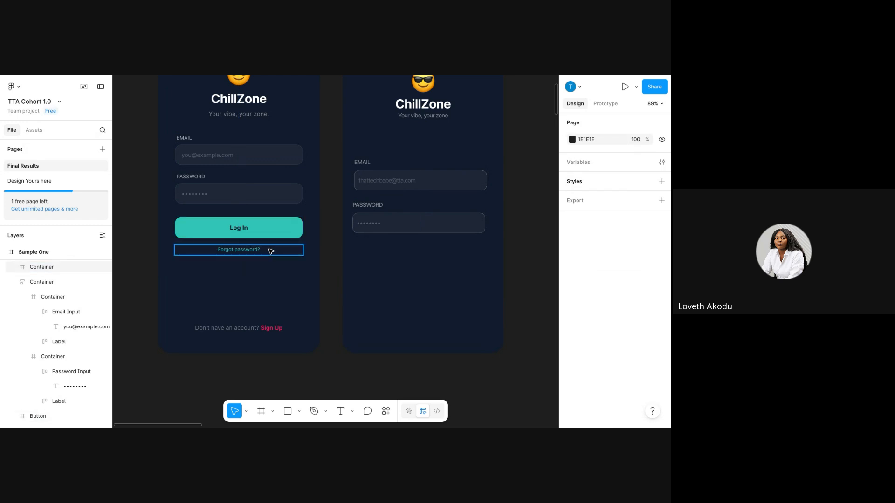
pyautogui.click(277, 234)
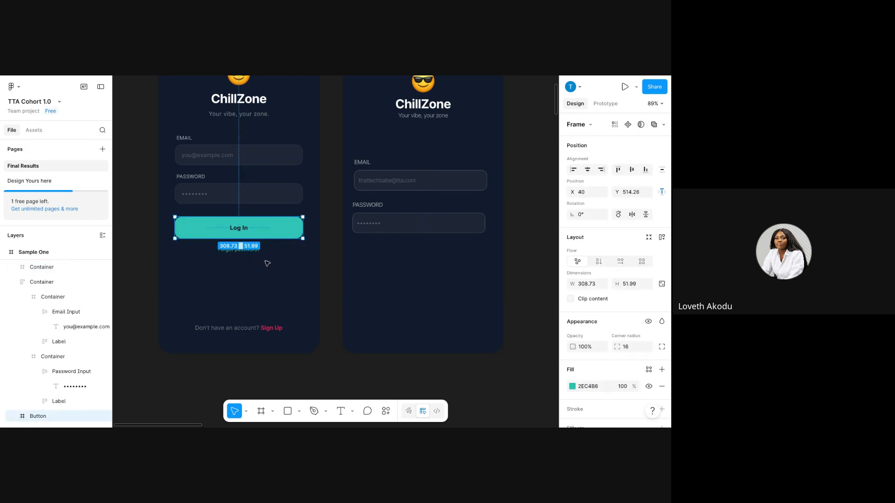
pyautogui.click(425, 225)
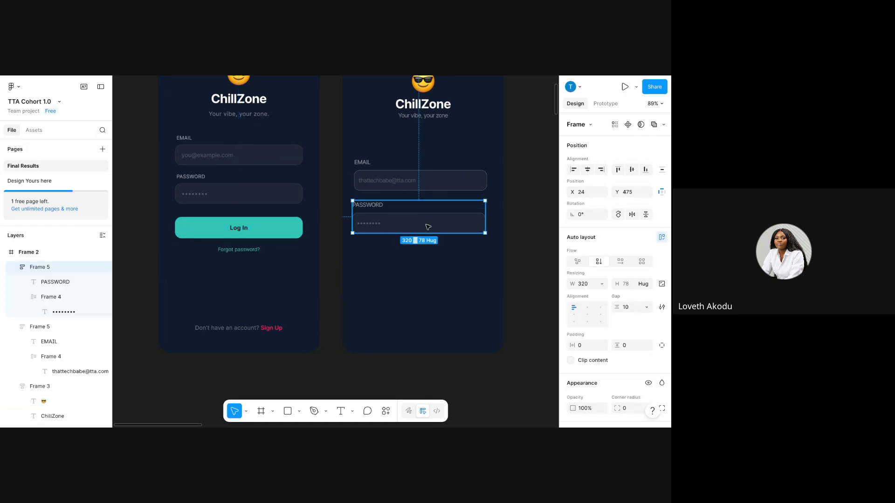
pyautogui.click(428, 227)
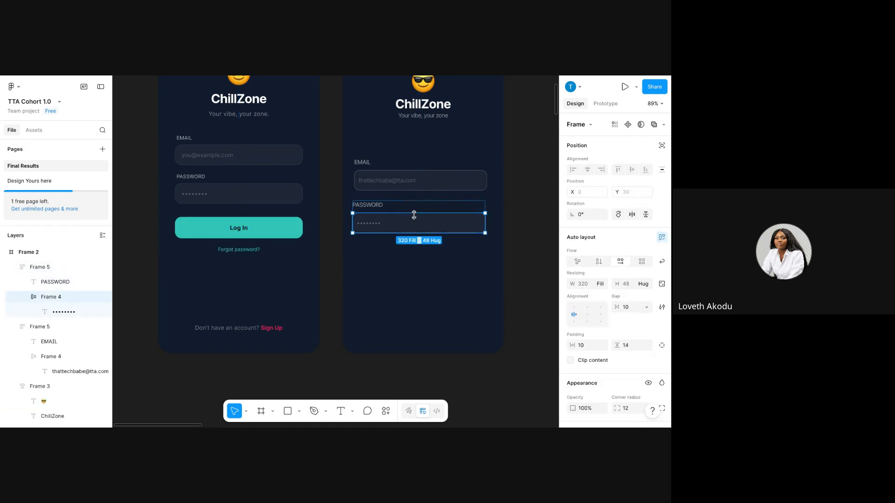
pyautogui.hotkey('ctrl', 'd')
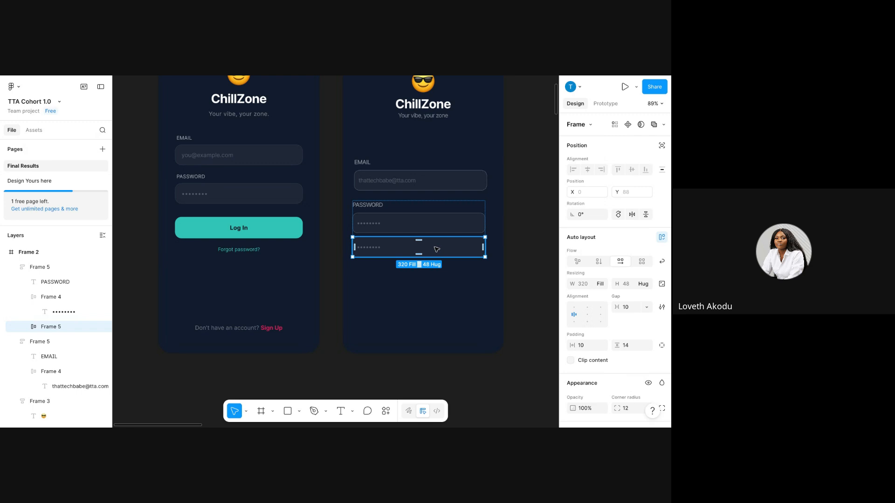
pyautogui.moveTo(439, 249); pyautogui.dragTo(445, 294)
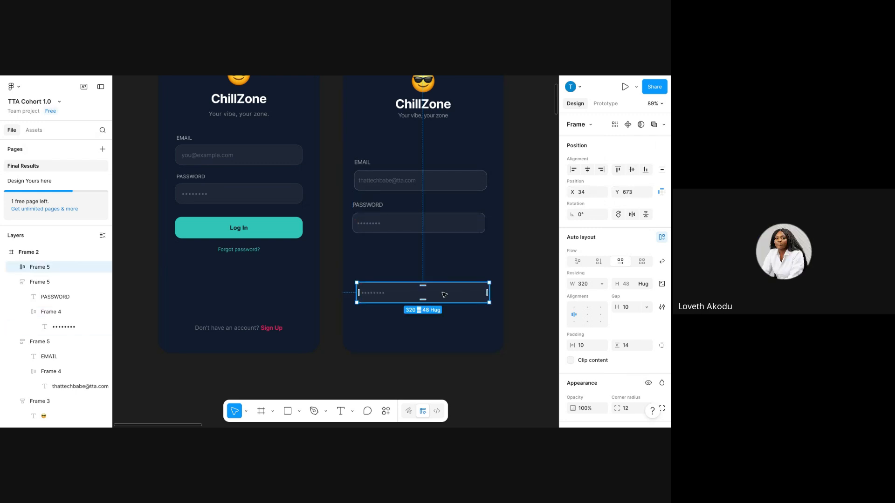
pyautogui.click(425, 266)
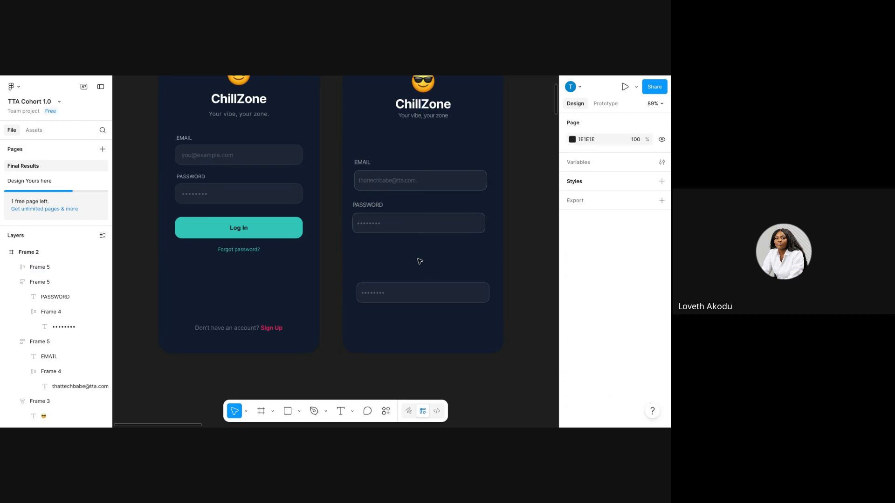
pyautogui.moveTo(392, 299); pyautogui.dragTo(397, 268)
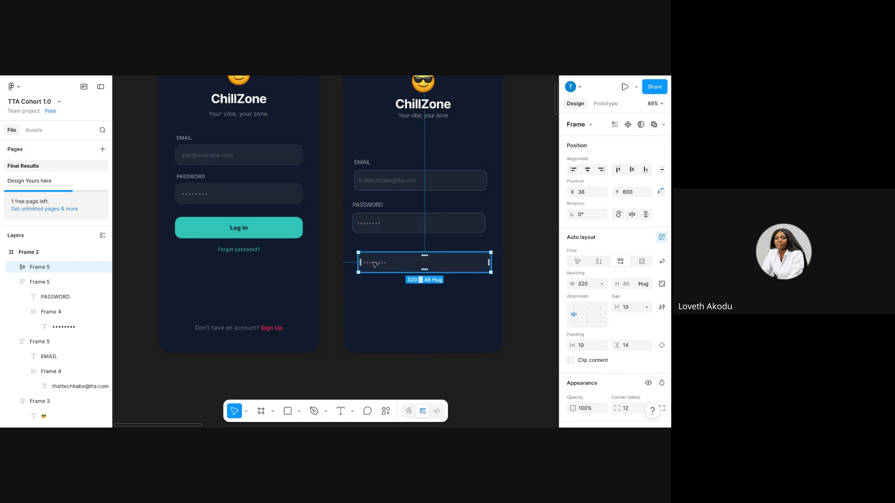
# Replace the copied box's dots with 'Log In' and centre the text in the 320×48 box.
pyautogui.doubleClick(375, 265)
pyautogui.doubleClick(376, 264)
pyautogui.write('LO')
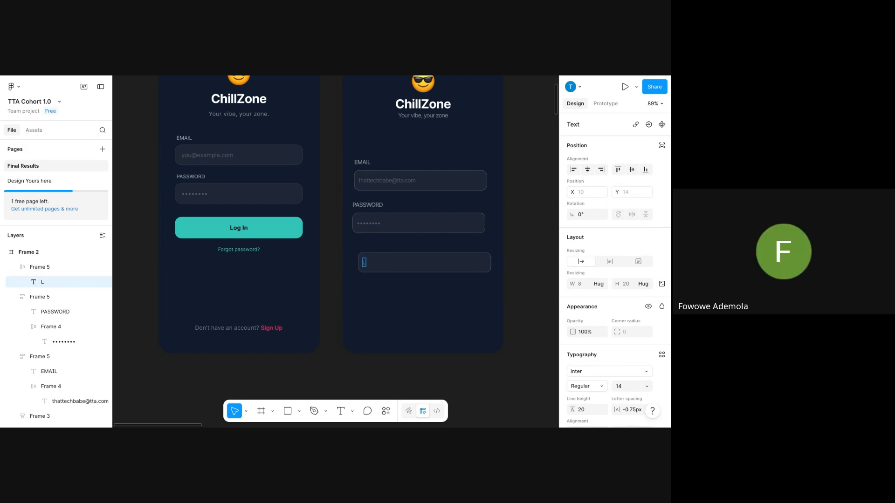
pyautogui.press('BackSpace')
pyautogui.write('og')
pyautogui.press('BackSpace')
pyautogui.press('BackSpace')
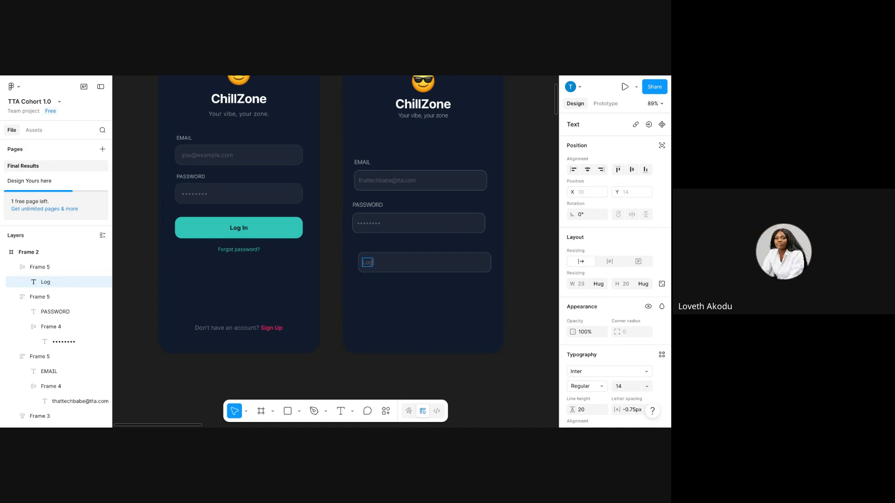
pyautogui.click(417, 255)
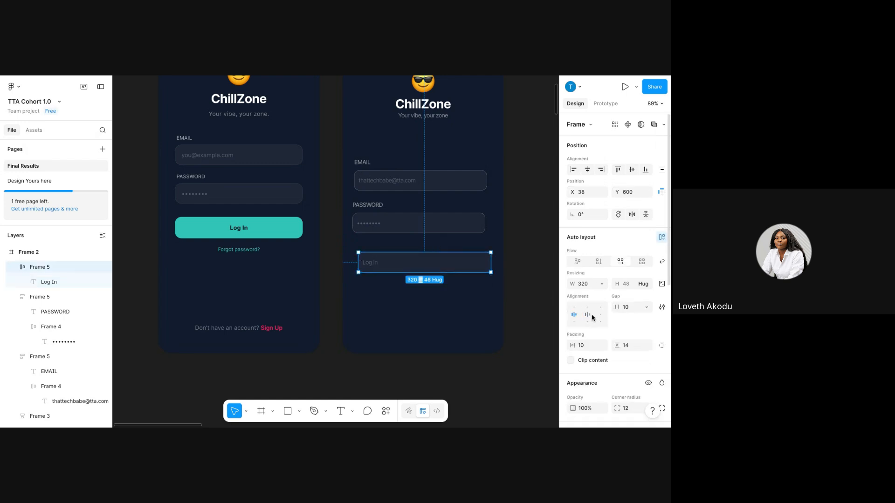
pyautogui.click(590, 316)
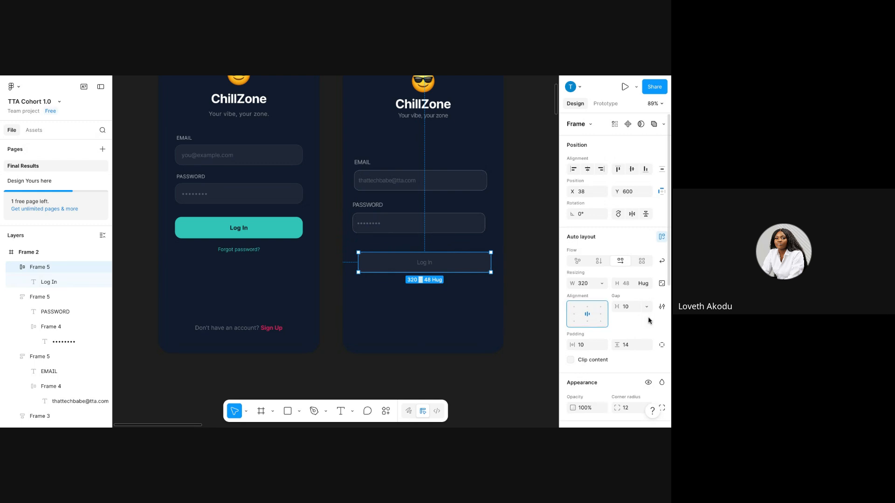
# Eyedrop the reference button's teal 2EC4B6 as the Log In box's solid 100% fill.
pyautogui.scroll(-4, 591, 317)
pyautogui.scroll(-5, 615, 280)
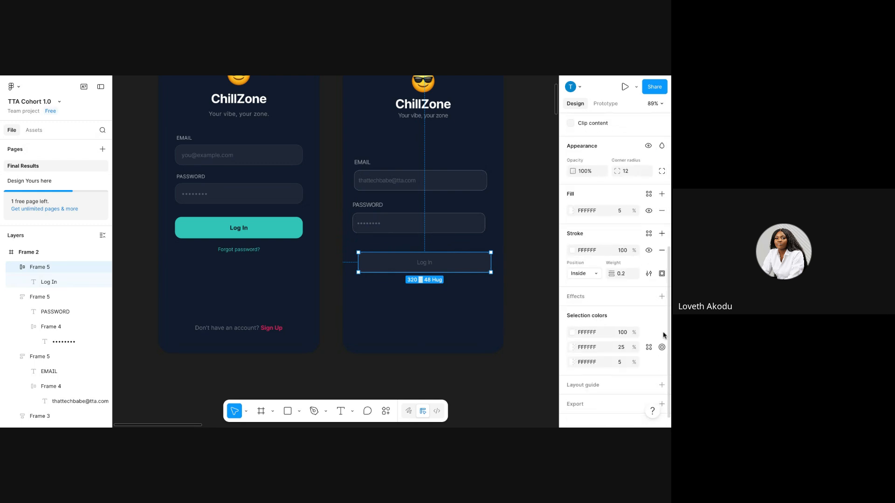
pyautogui.click(572, 211)
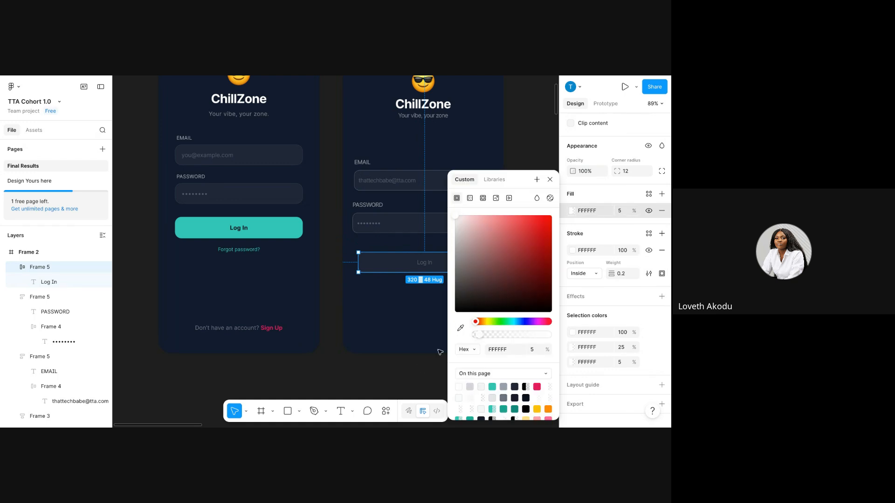
pyautogui.click(460, 328)
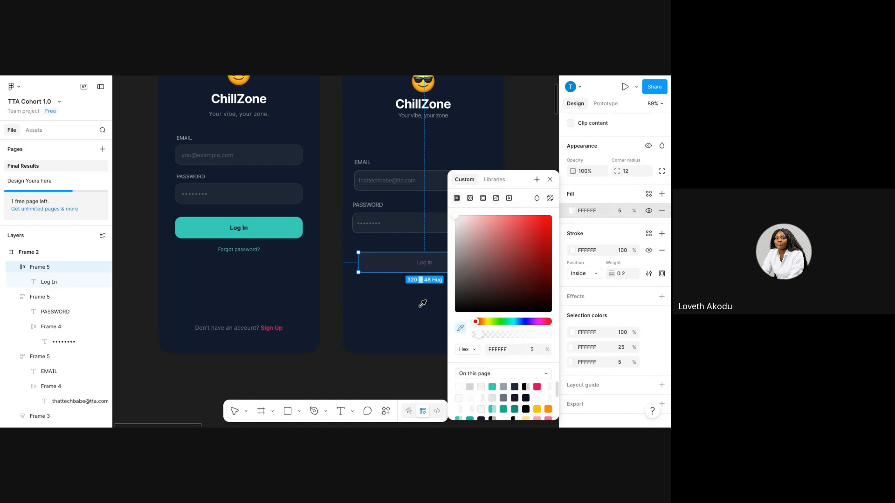
pyautogui.click(296, 226)
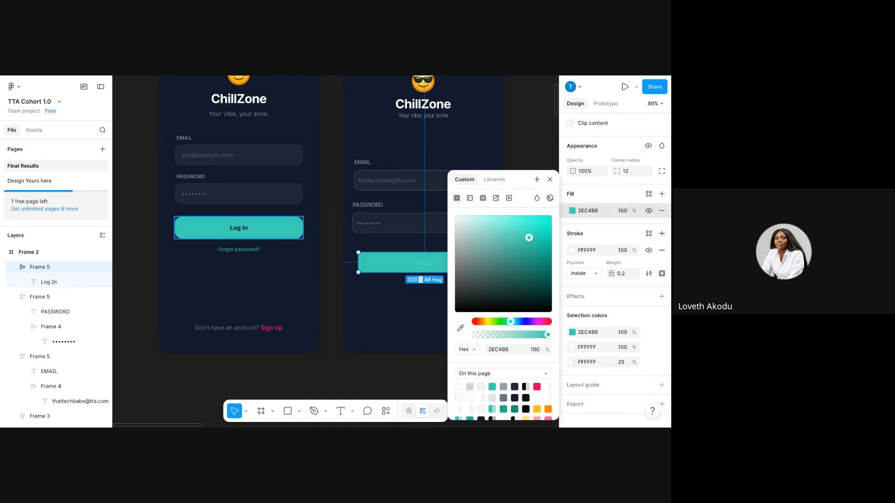
pyautogui.click(550, 179)
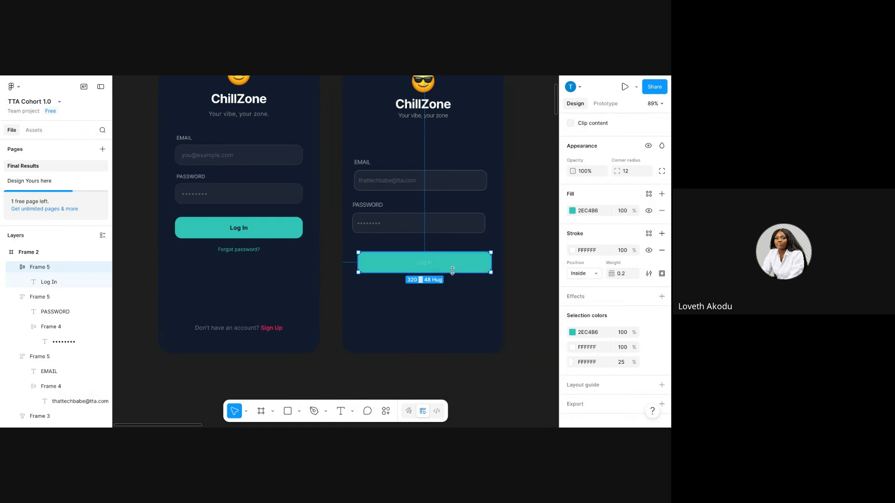
# Give the new Log In text the reference button's dark 0B1120 colour.
pyautogui.doubleClick(238, 228)
pyautogui.click(599, 349)
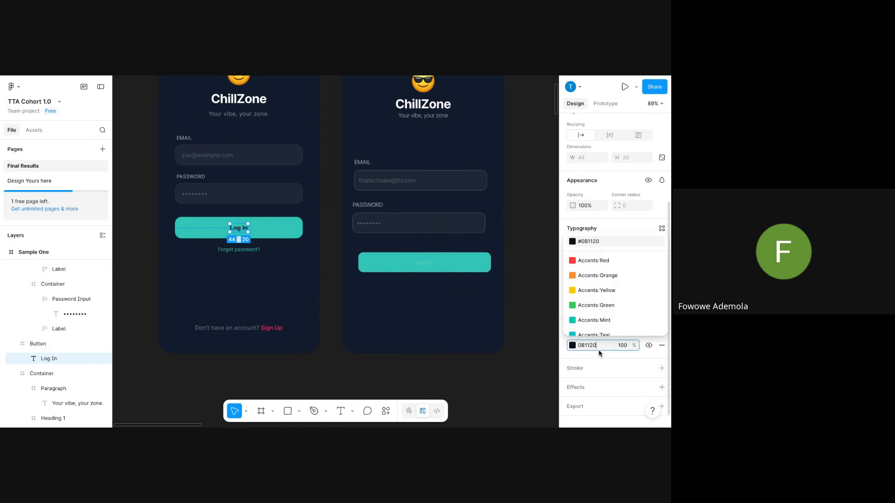
pyautogui.hotkey('ctrl', 'v')
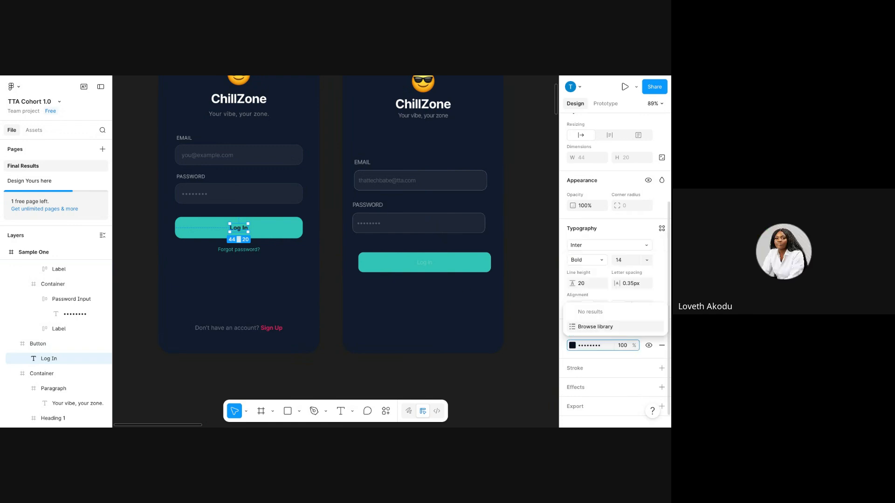
pyautogui.hotkey('ctrl', 'z')
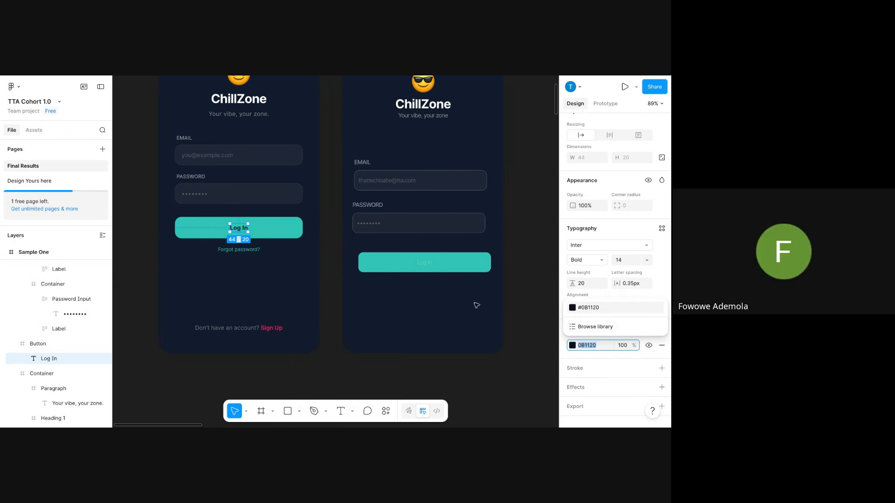
pyautogui.click(430, 264)
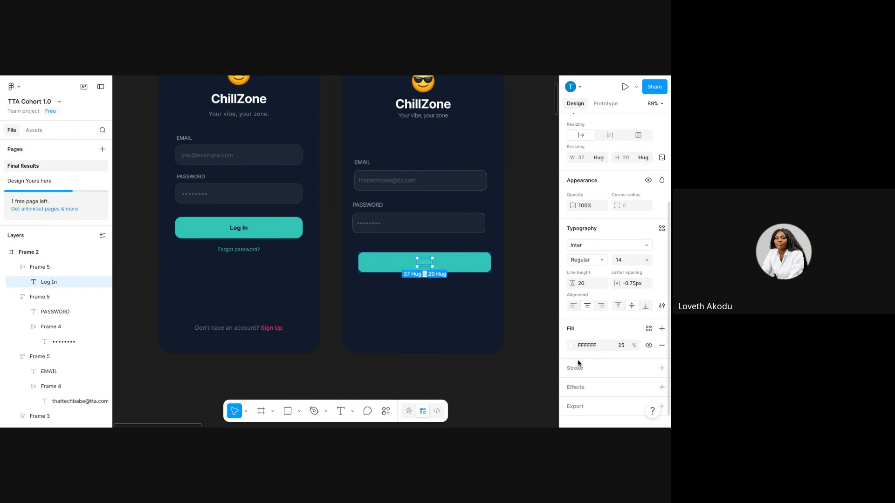
pyautogui.click(598, 345)
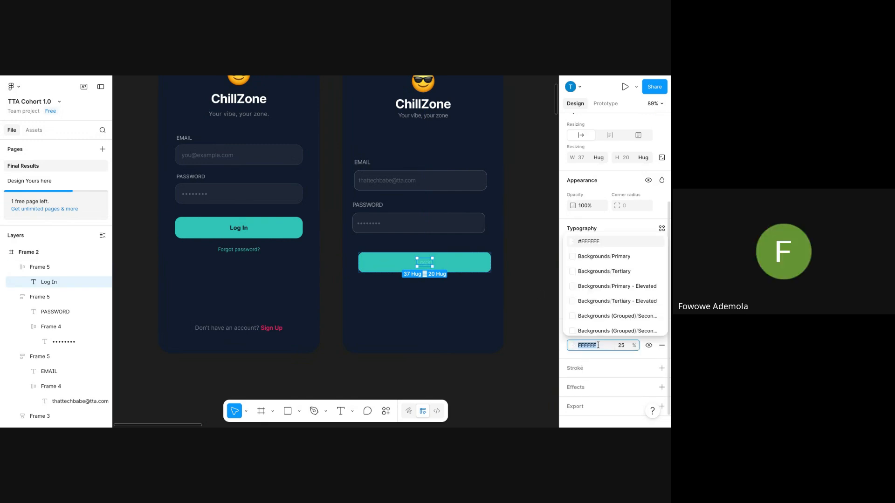
pyautogui.write('0B1120')
pyautogui.press('Return')
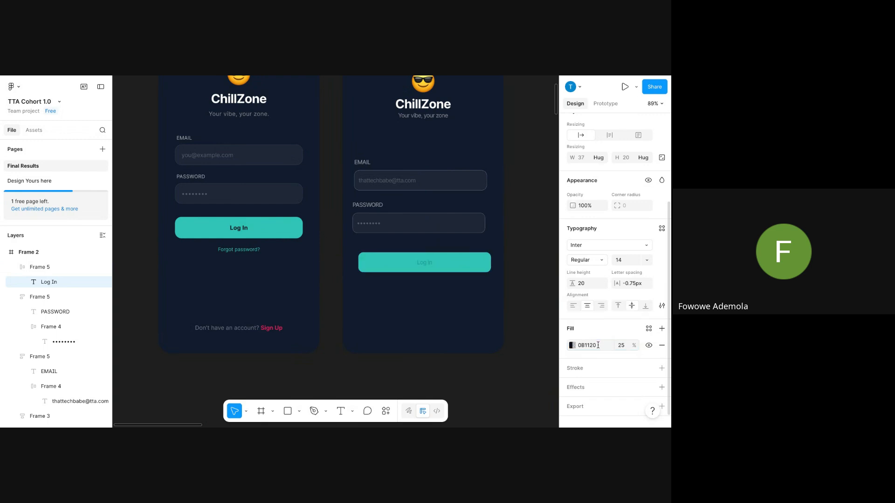
# Make the Log In text fully opaque, Semi Bold, at font size 14.
pyautogui.click(628, 350)
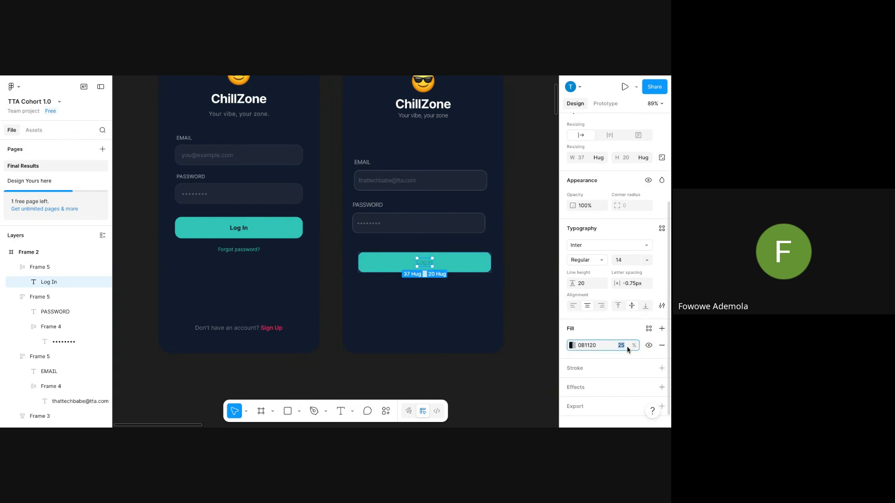
pyautogui.press('Return')
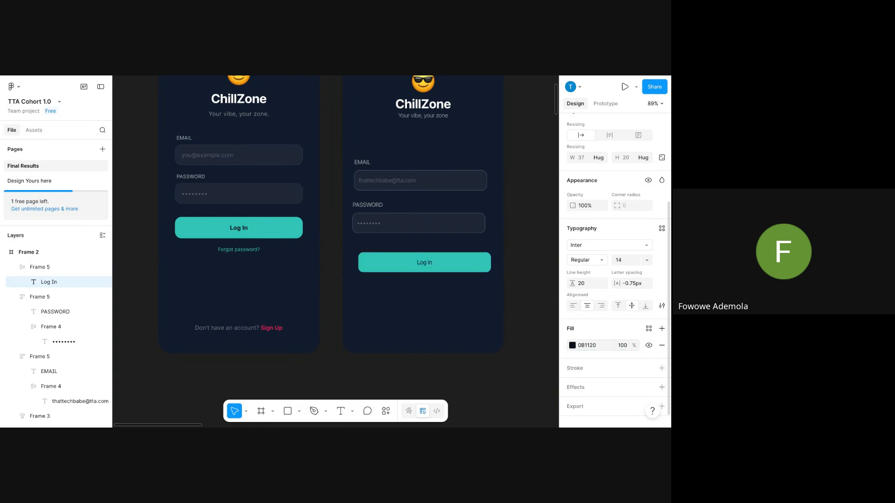
pyautogui.click(627, 261)
pyautogui.write('16')
pyautogui.press('Return')
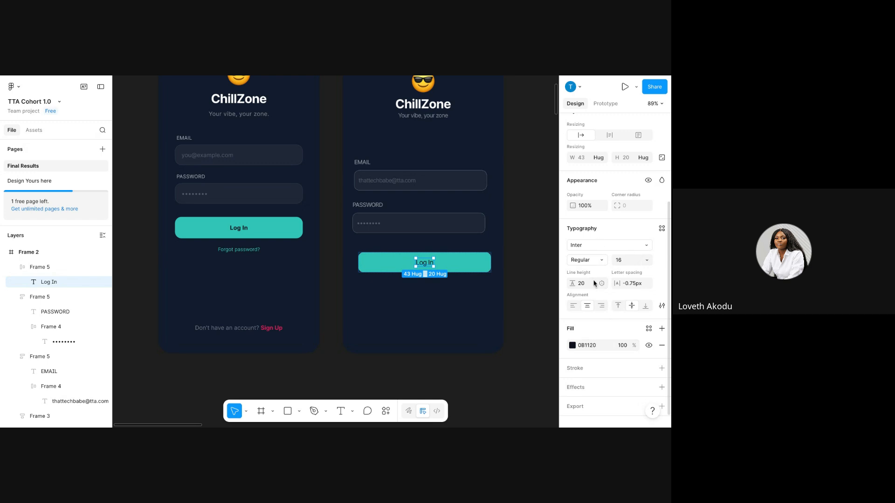
pyautogui.click(601, 260)
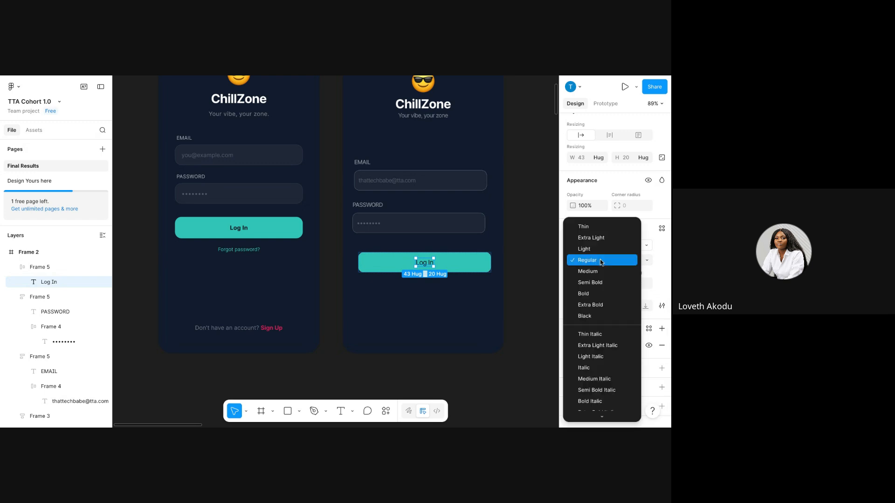
pyautogui.click(605, 285)
pyautogui.write('1')
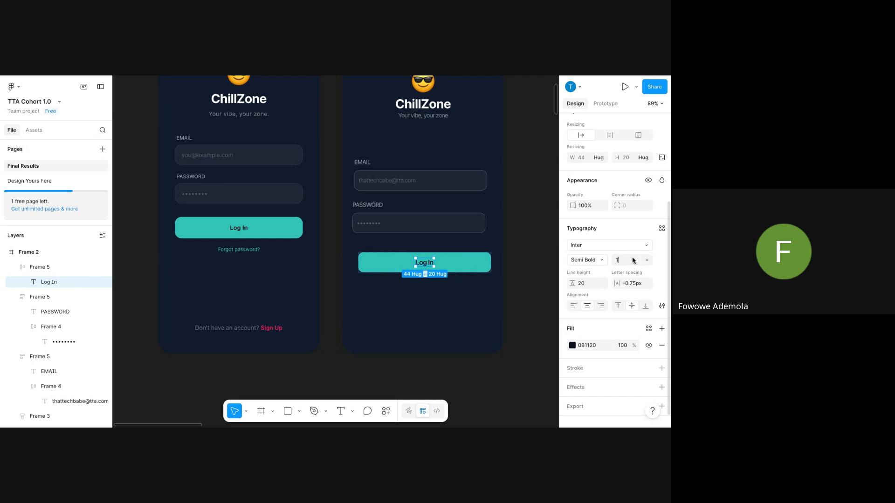
pyautogui.write('4')
pyautogui.press('Return')
pyautogui.click(425, 322)
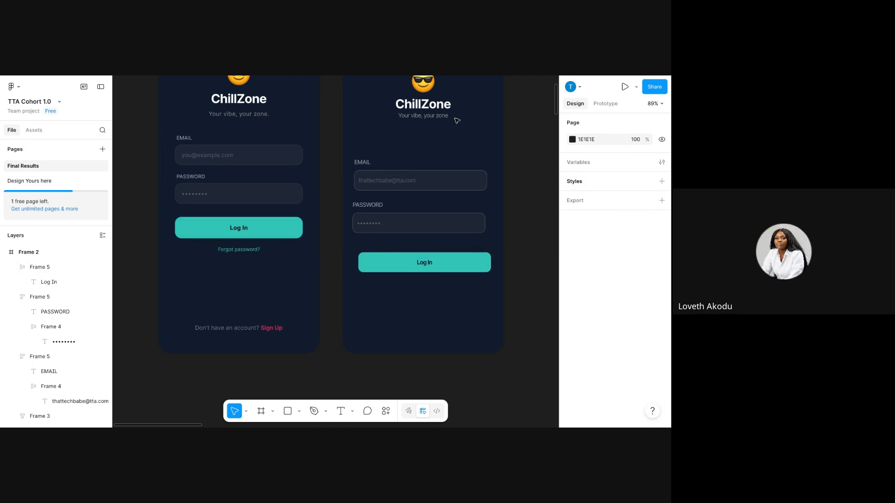
# Duplicate the Log In label below the button, then delete the copy.
pyautogui.doubleClick(426, 266)
pyautogui.hotkey('ctrl', 'd')
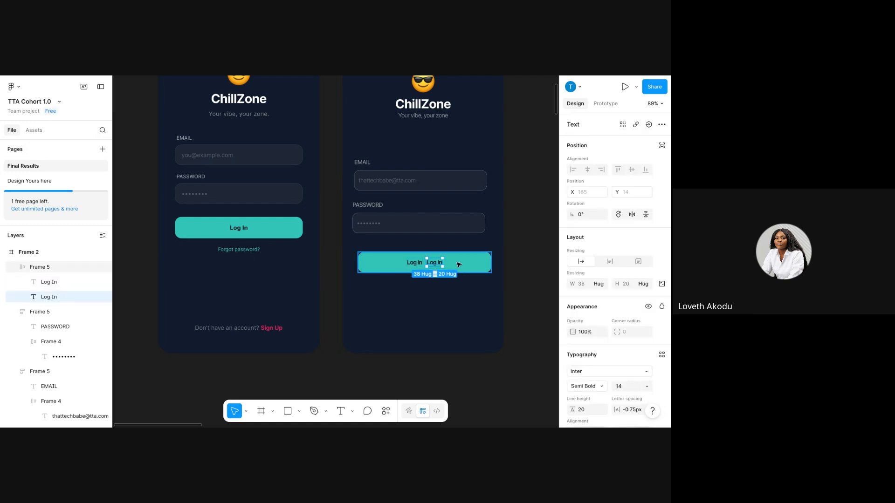
pyautogui.moveTo(439, 268); pyautogui.dragTo(437, 292)
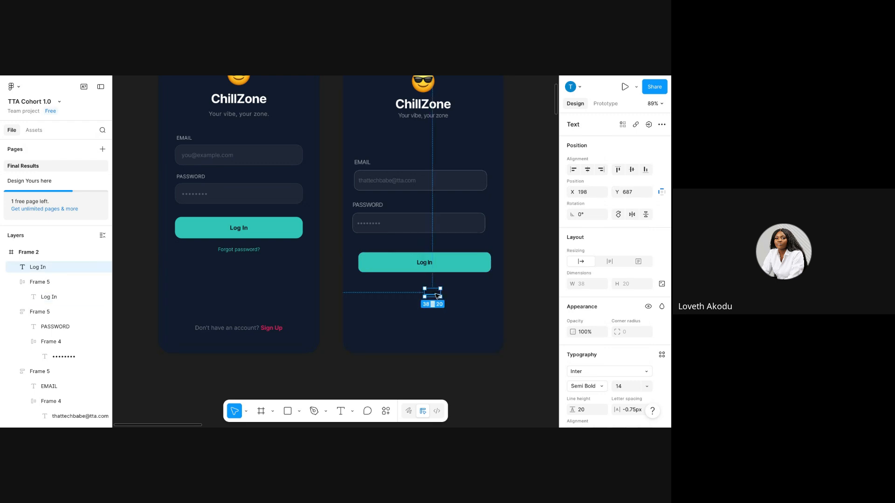
pyautogui.press('Delete')
# Copy the email sample text below the Log In button and retype it as 'Forgot password?'.
pyautogui.click(398, 184)
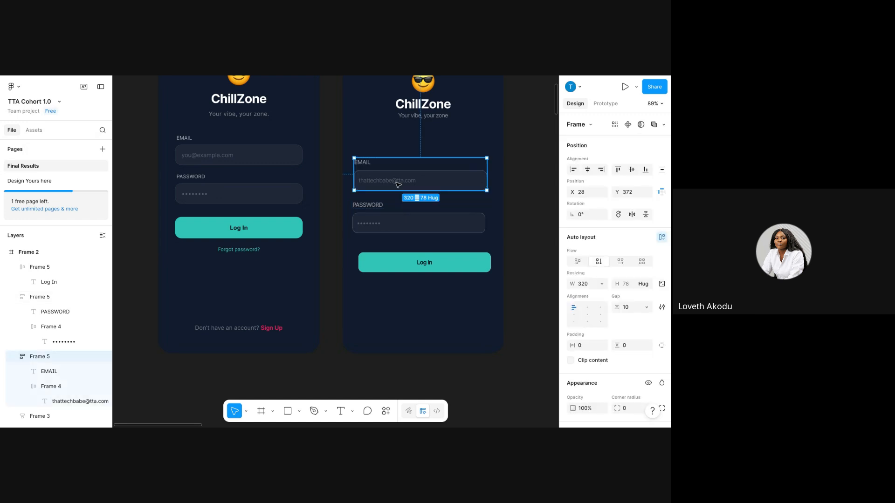
pyautogui.doubleClick(397, 184)
pyautogui.moveTo(399, 185); pyautogui.dragTo(424, 284)
pyautogui.doubleClick(424, 283)
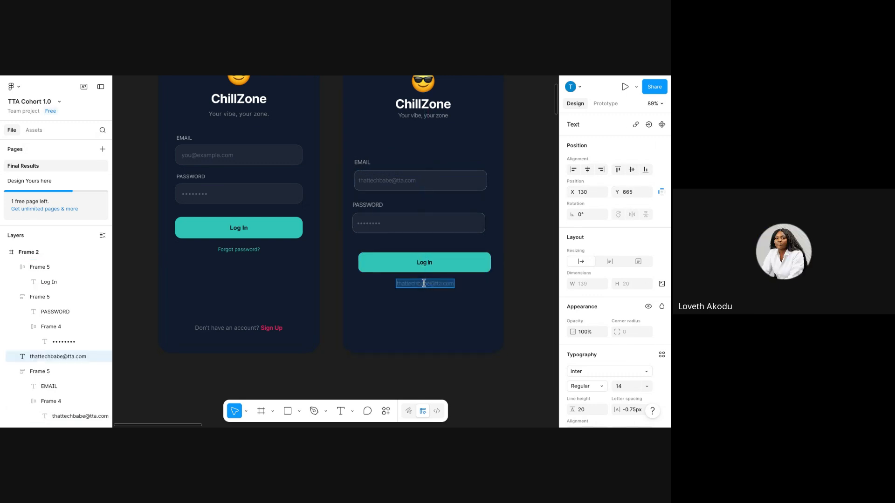
pyautogui.write('Forgot')
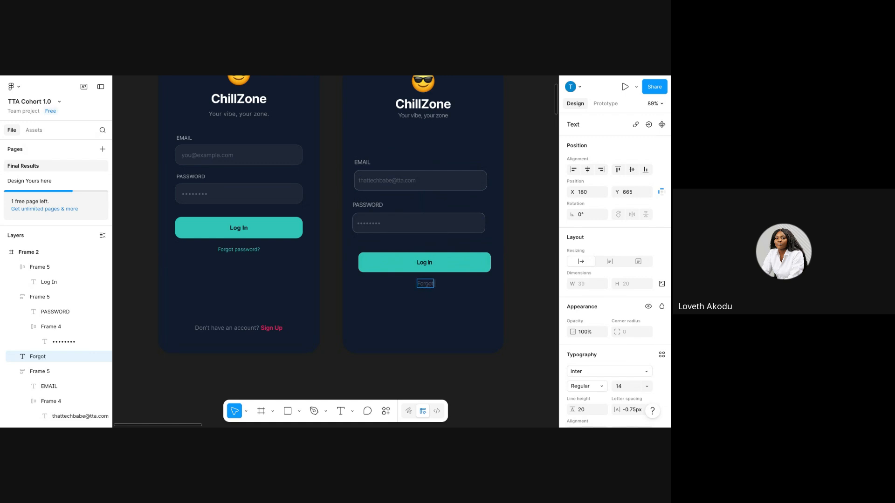
pyautogui.write(' passwor')
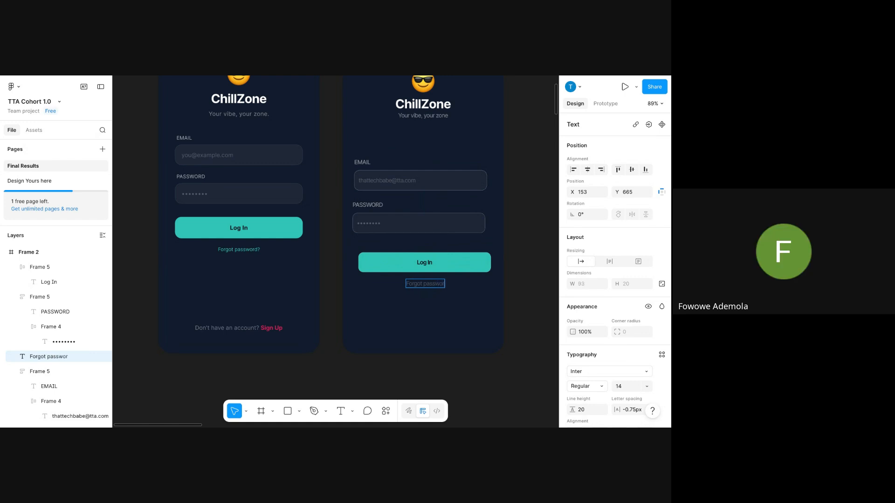
pyautogui.write('d')
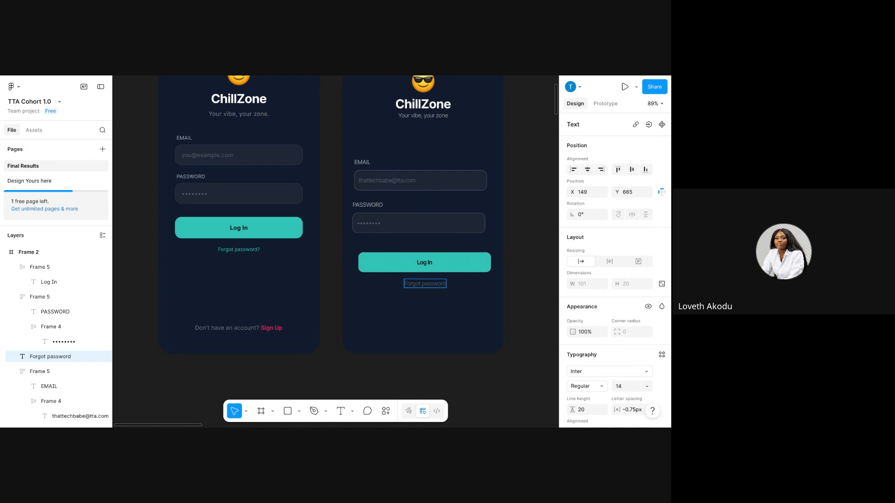
pyautogui.write('?')
pyautogui.press('Escape')
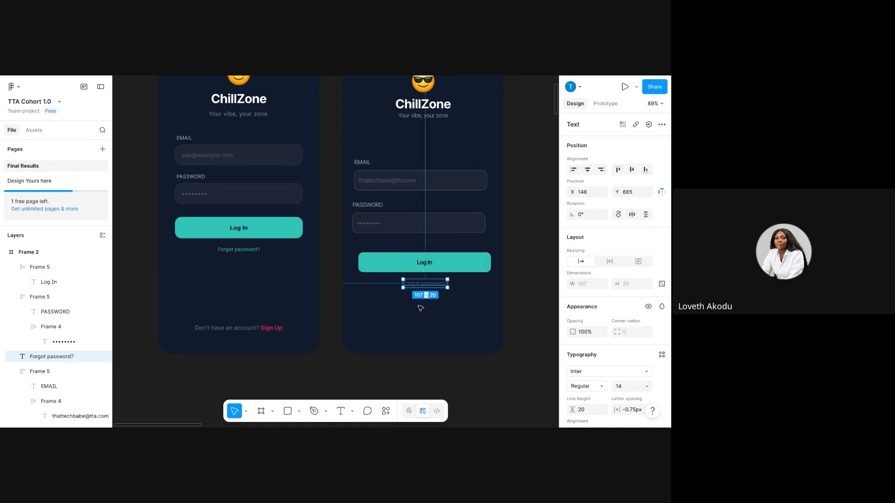
# Colour the 'Forgot password?' text with the teal sampled from the Log In button.
pyautogui.scroll(-2, 591, 350)
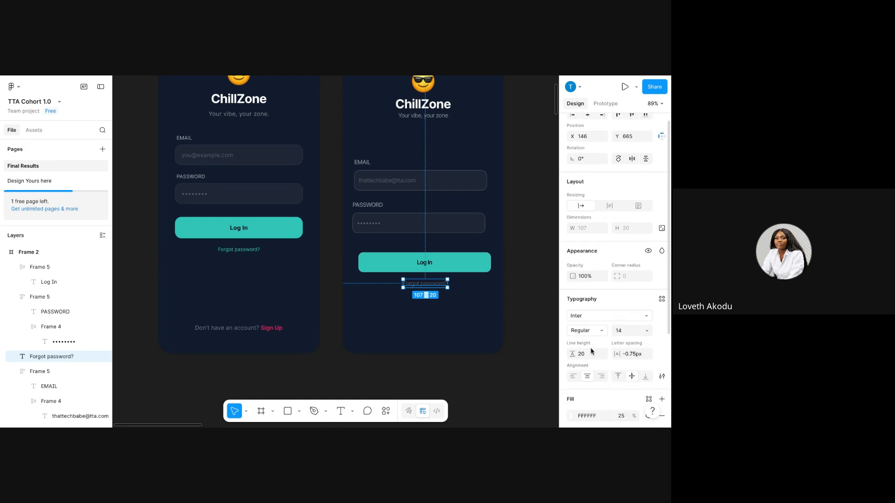
pyautogui.scroll(-2, 591, 351)
pyautogui.click(572, 333)
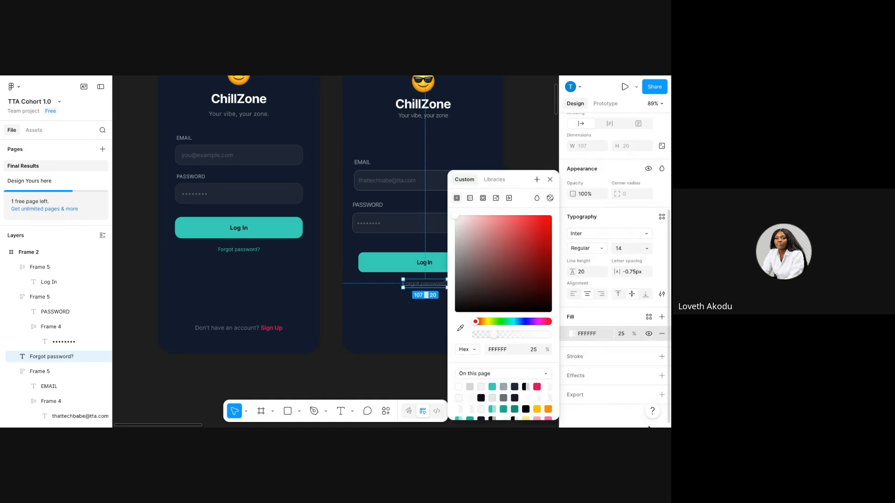
pyautogui.click(460, 328)
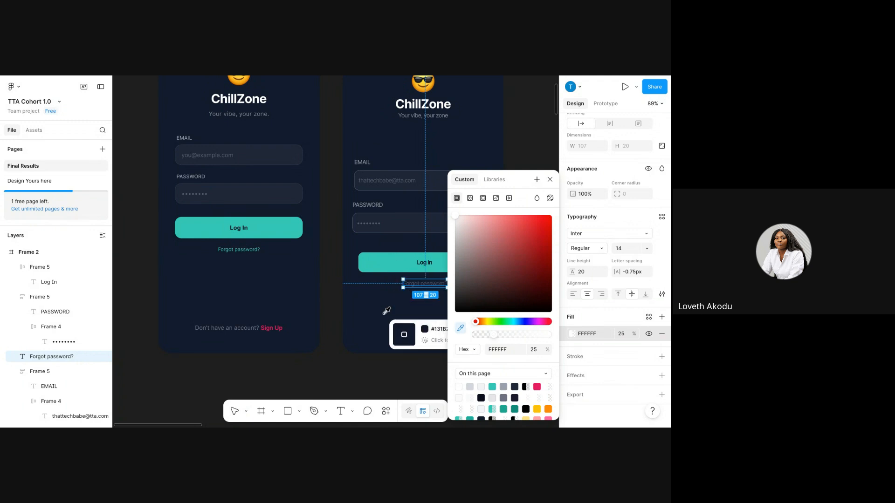
pyautogui.click(401, 258)
pyautogui.click(378, 303)
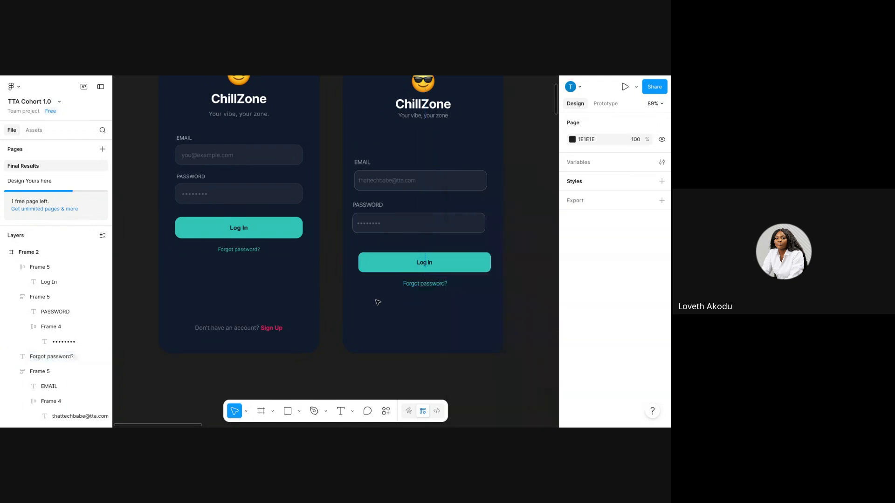
# Set the 'Forgot password?' text to Medium font weight.
pyautogui.click(422, 284)
pyautogui.scroll(-2, 614, 358)
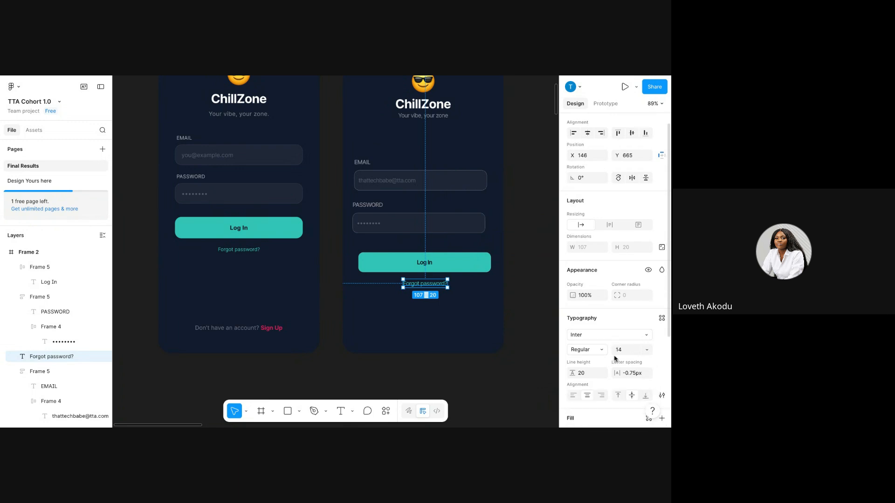
pyautogui.scroll(-1, 614, 358)
pyautogui.click(599, 313)
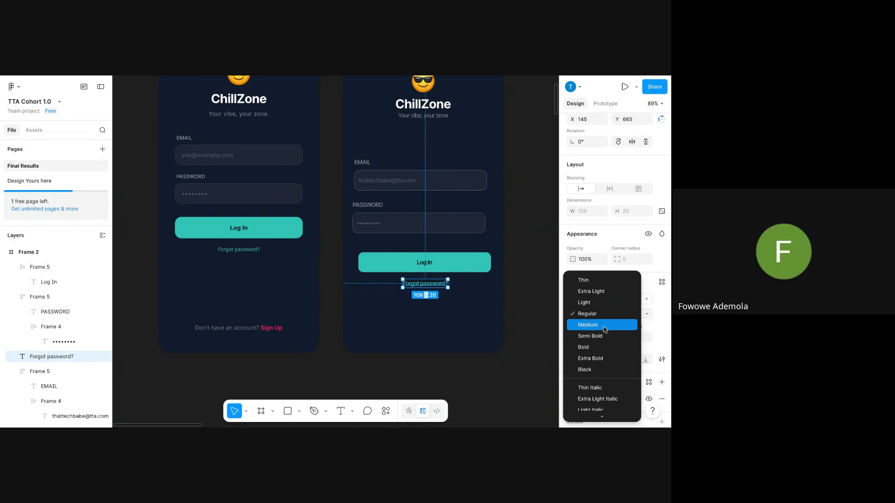
pyautogui.click(602, 325)
pyautogui.press('Escape')
pyautogui.click(442, 287)
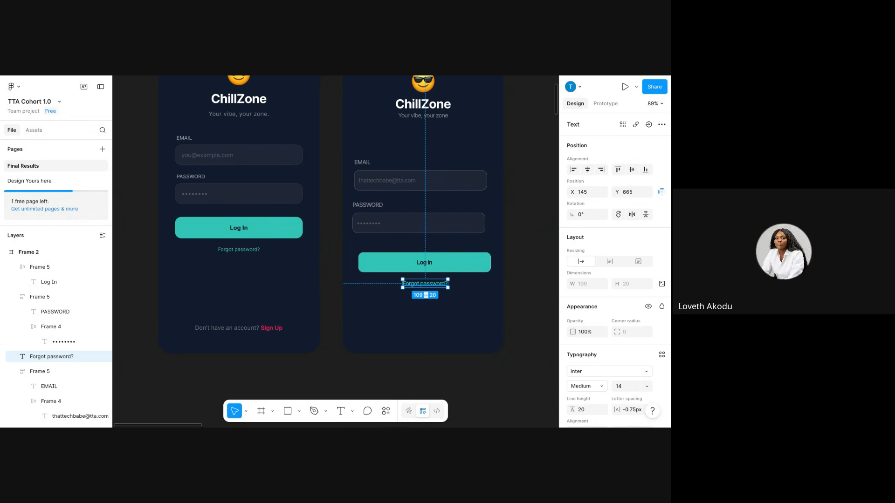
# Delete the teal Log In button from Frame 2.
pyautogui.click(460, 262)
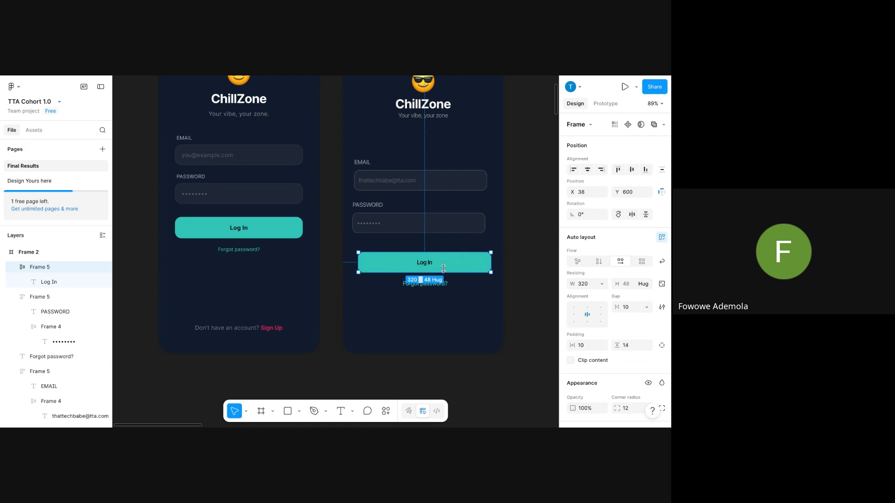
pyautogui.click(425, 263)
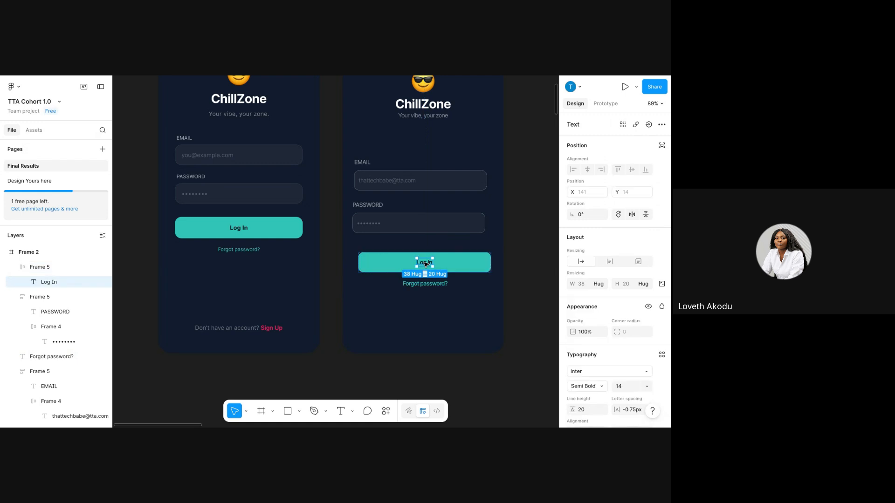
pyautogui.click(463, 266)
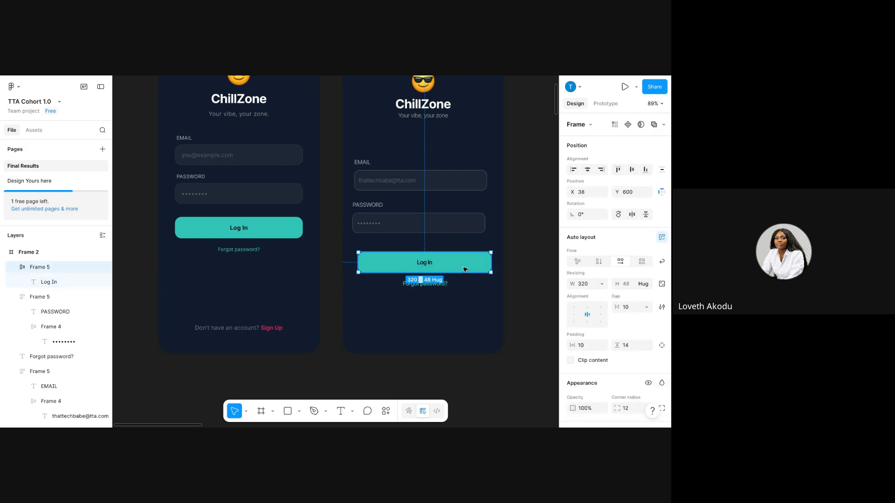
pyautogui.press('Delete')
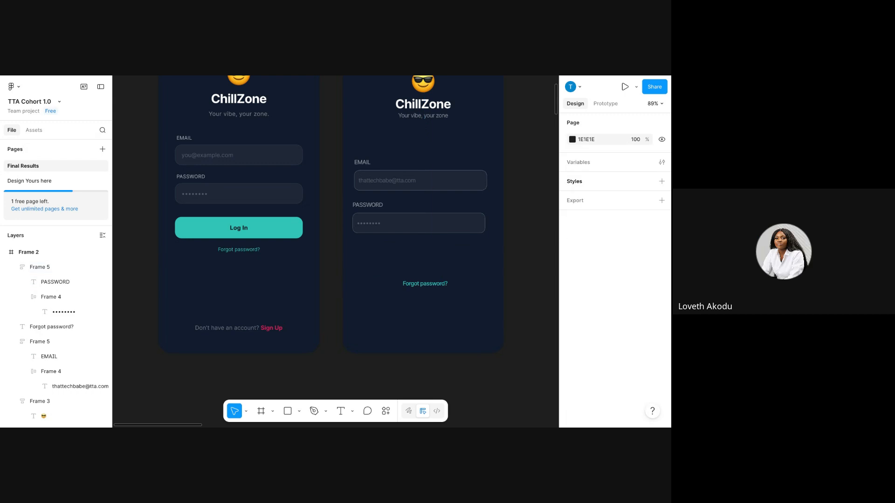
# Duplicate the email input box and move the copy below the PASSWORD field.
pyautogui.click(424, 179)
pyautogui.click(427, 178)
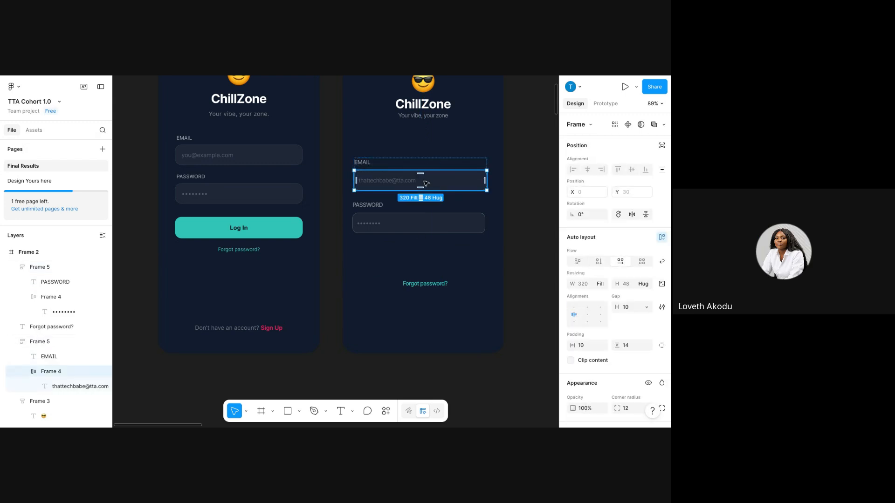
pyautogui.hotkey('ctrl', 'd')
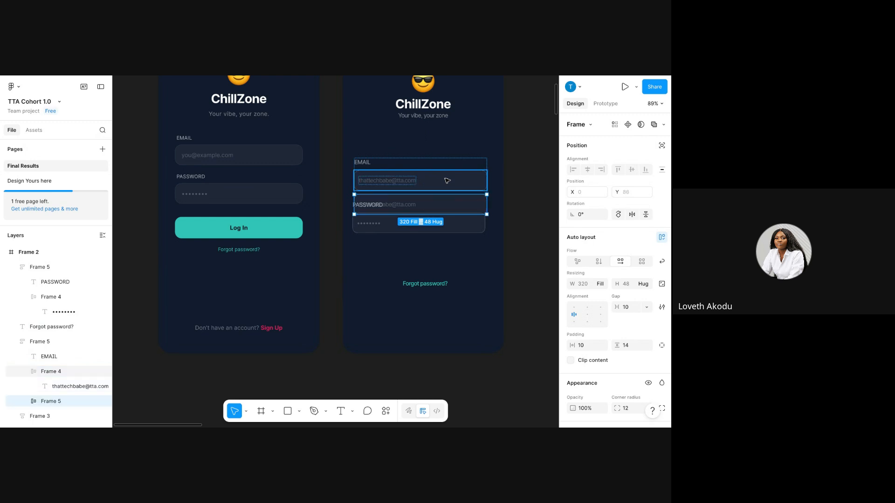
pyautogui.moveTo(439, 201)
pyautogui.mouseDown()
pyautogui.moveTo(440, 266)
pyautogui.moveTo(443, 252)
pyautogui.mouseUp()
pyautogui.scroll(-5, 605, 350)
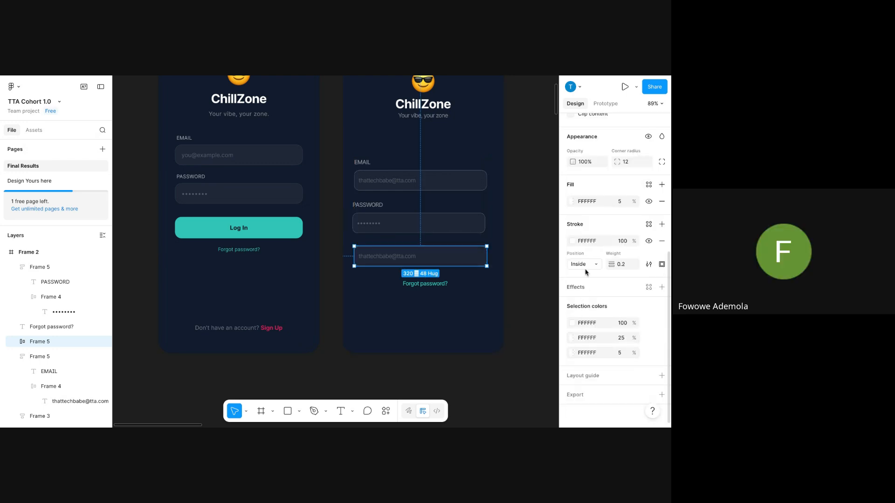
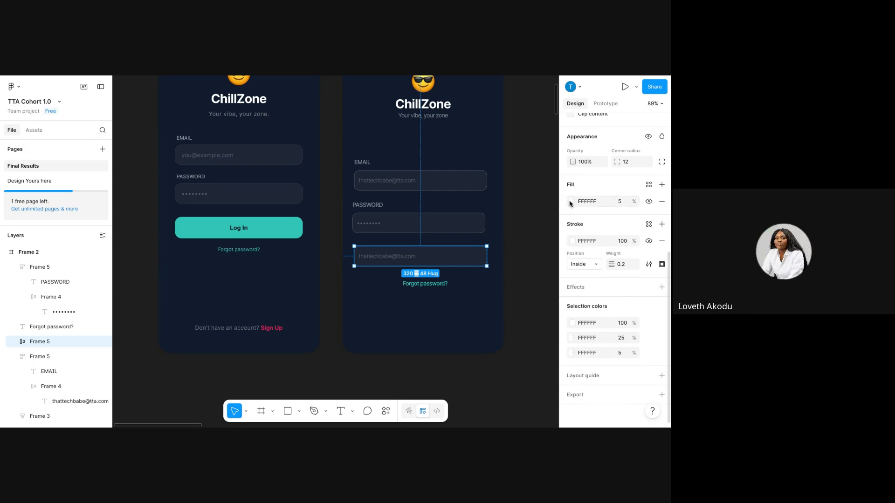
# Fill the copied field with teal 2EC4B6 sampled from the Log In button.
pyautogui.click(570, 203)
pyautogui.click(460, 328)
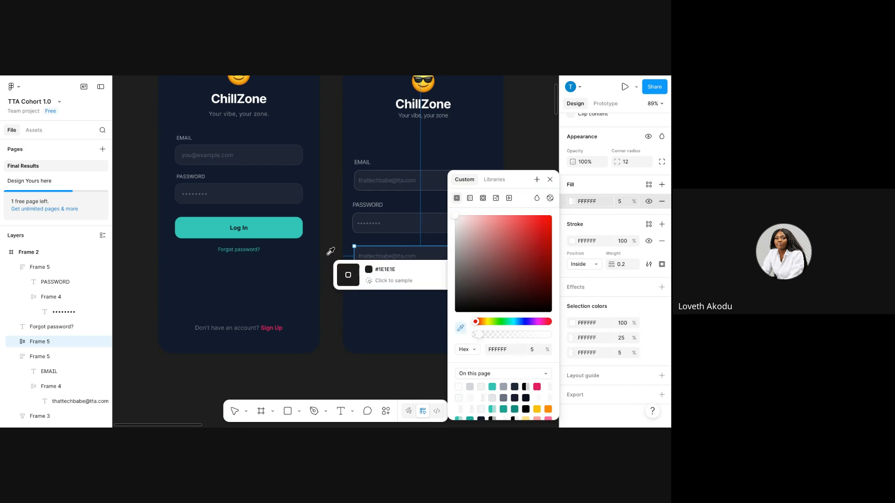
pyautogui.click(296, 230)
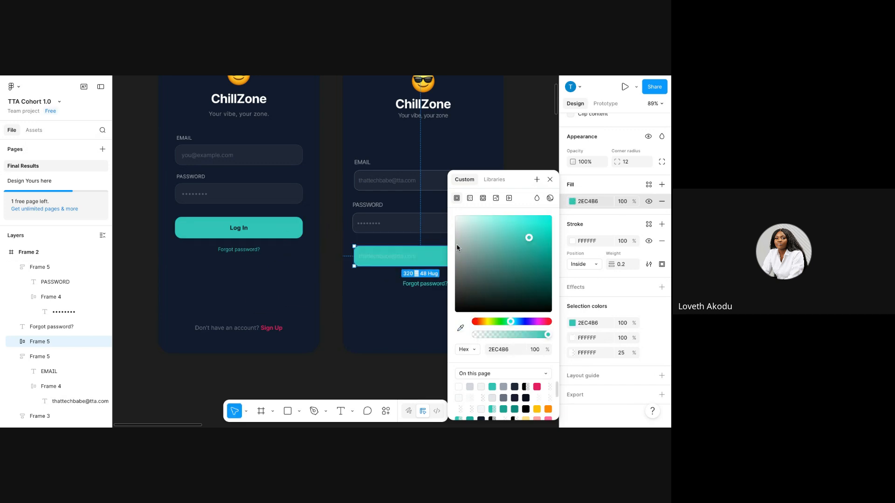
# Set the field's text colour to 0B1120 at 100% opacity.
pyautogui.doubleClick(380, 257)
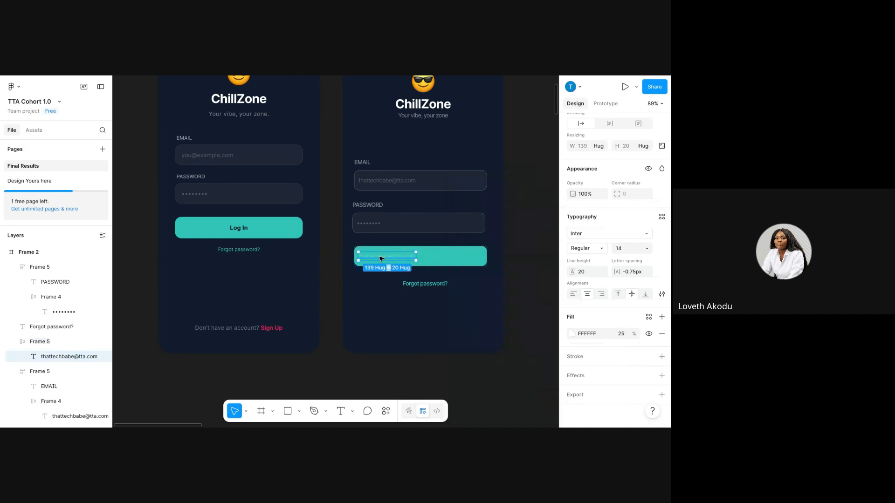
pyautogui.click(581, 334)
pyautogui.write('0B1120')
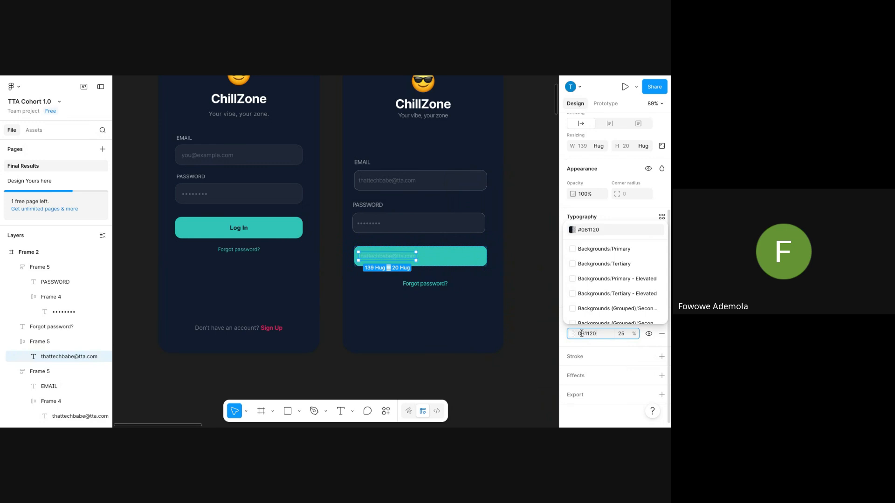
pyautogui.press('Return')
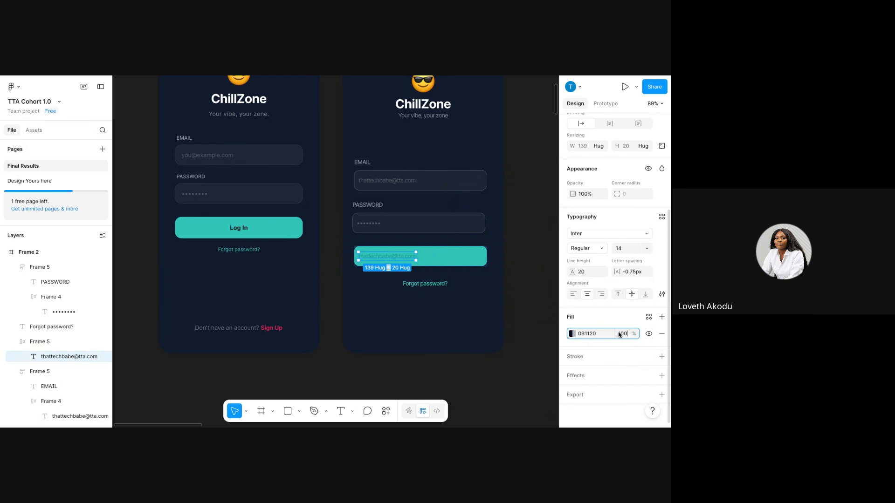
pyautogui.press('Return')
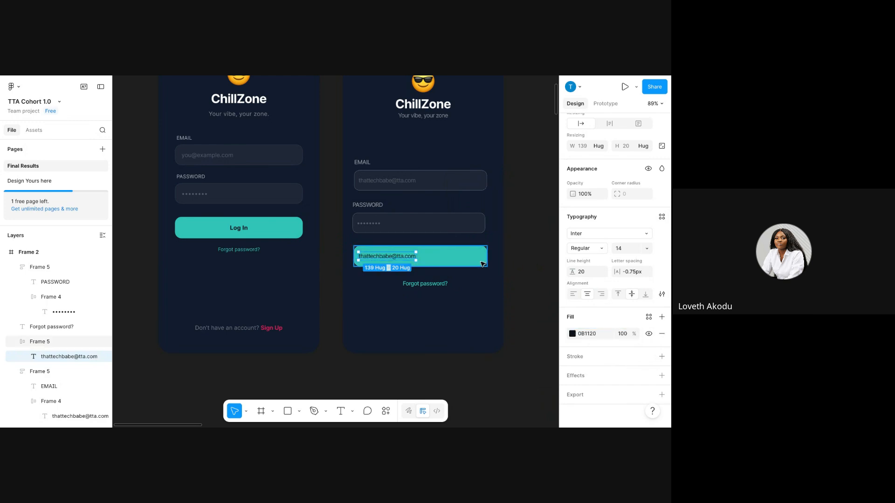
pyautogui.click(479, 262)
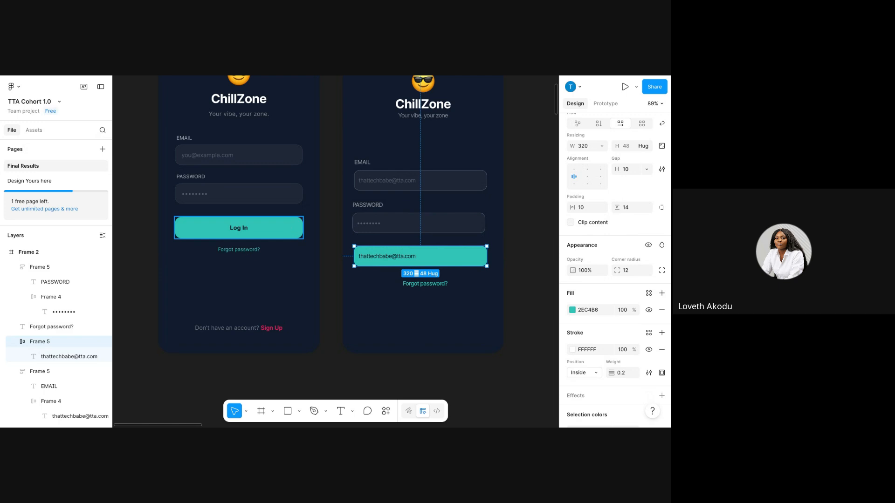
# Center the button label and change it to read 'Log In'.
pyautogui.click(587, 178)
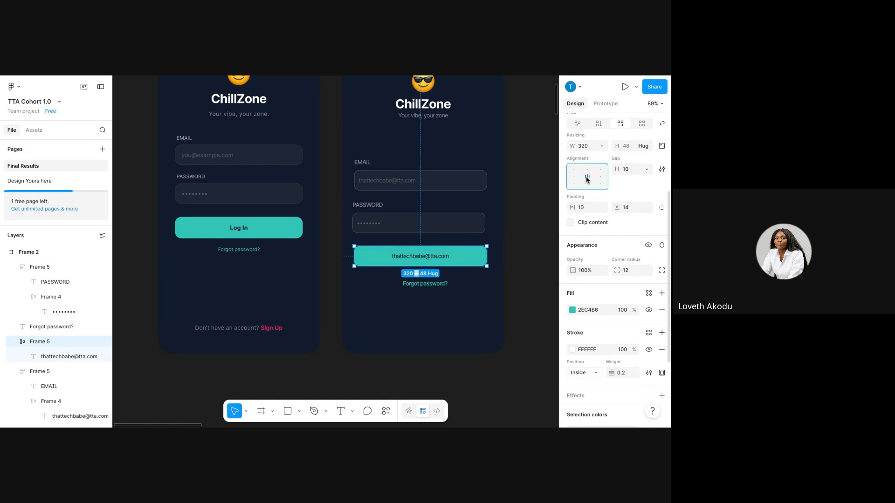
pyautogui.doubleClick(421, 256)
pyautogui.doubleClick(421, 256)
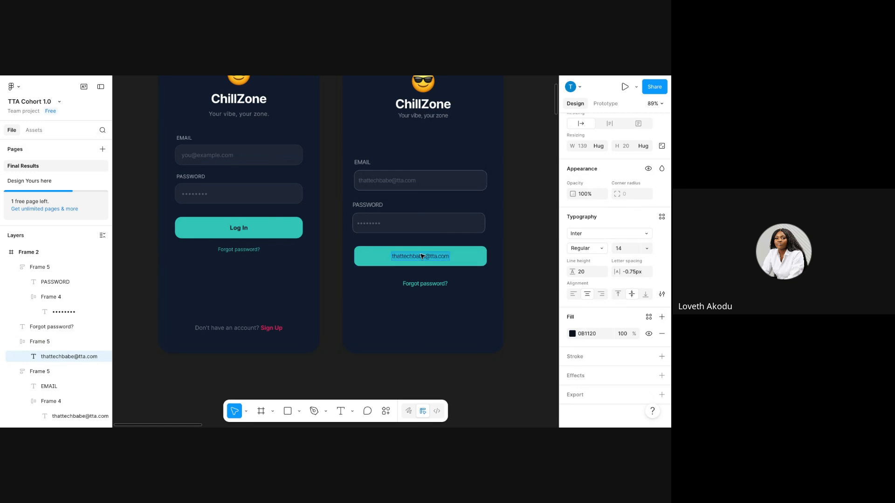
pyautogui.write('Logf')
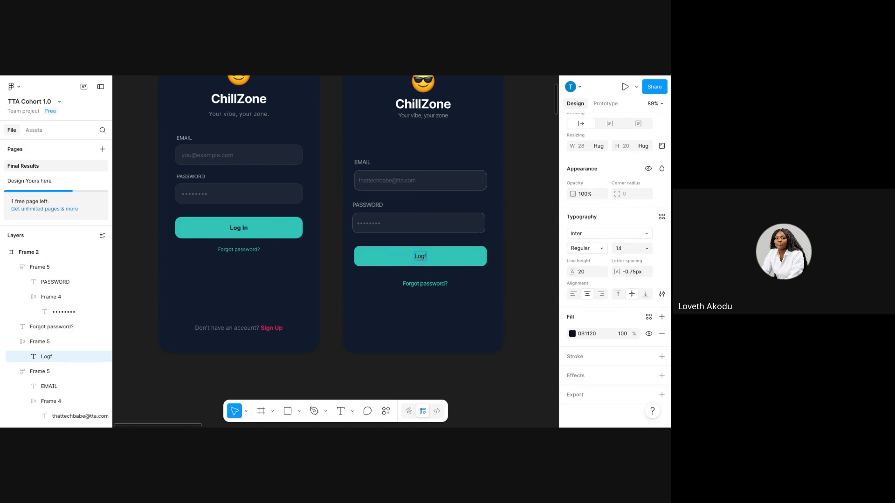
pyautogui.press('BackSpace')
pyautogui.write('In')
# Make the Log In label Semi Bold.
pyautogui.click(597, 250)
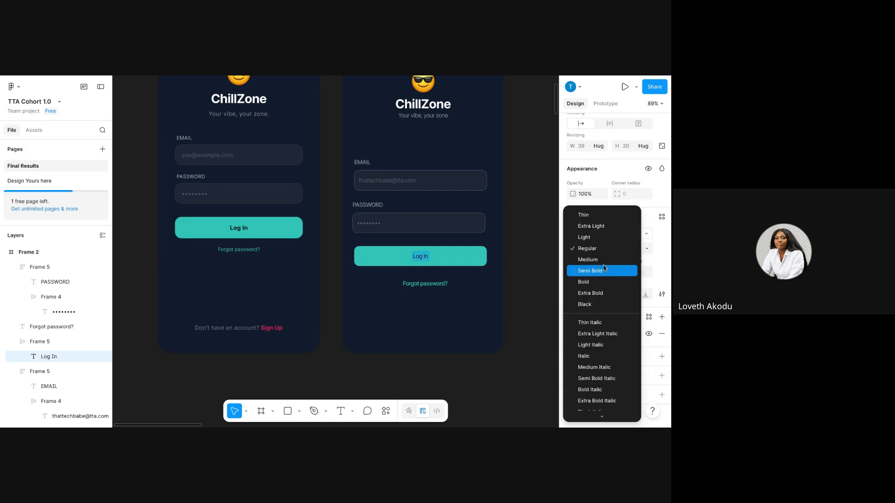
pyautogui.click(604, 269)
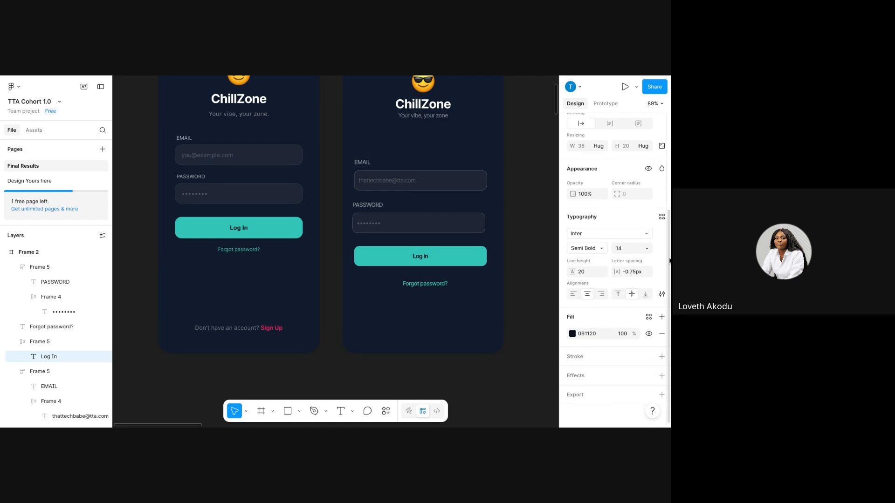
pyautogui.click(432, 323)
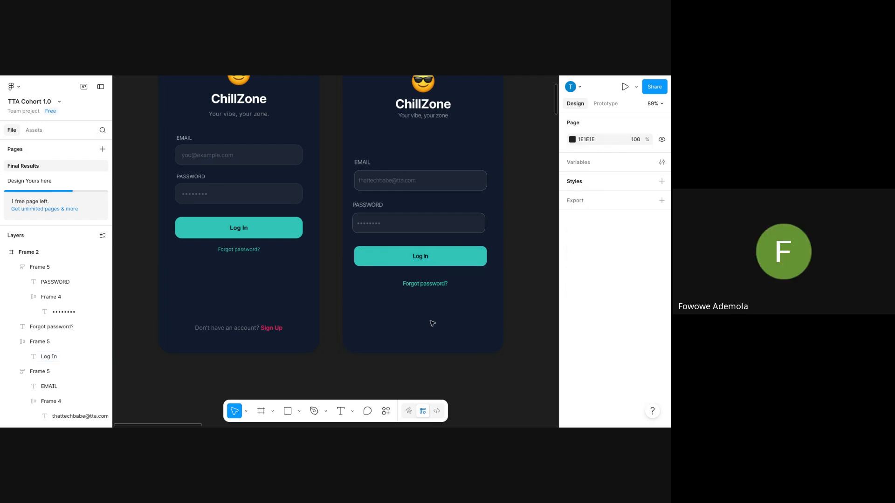
# Move the Forgot password? text up closer to the teal button.
pyautogui.click(446, 285)
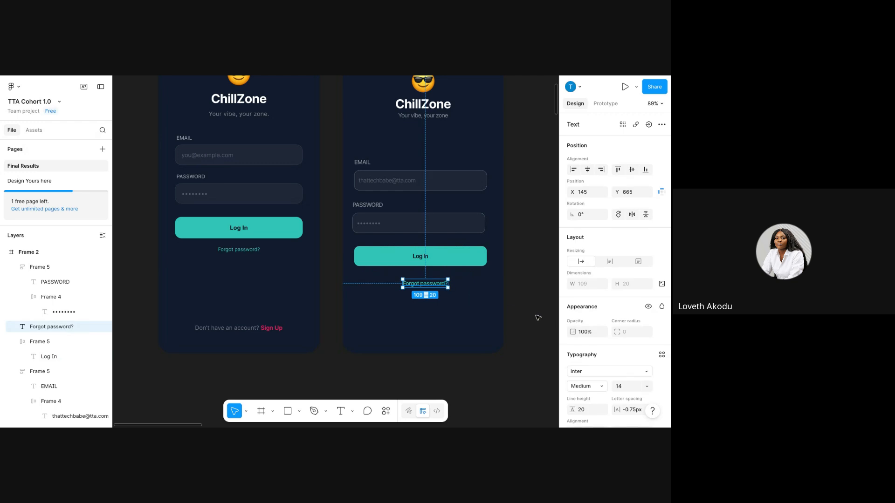
pyautogui.scroll(-3, 631, 397)
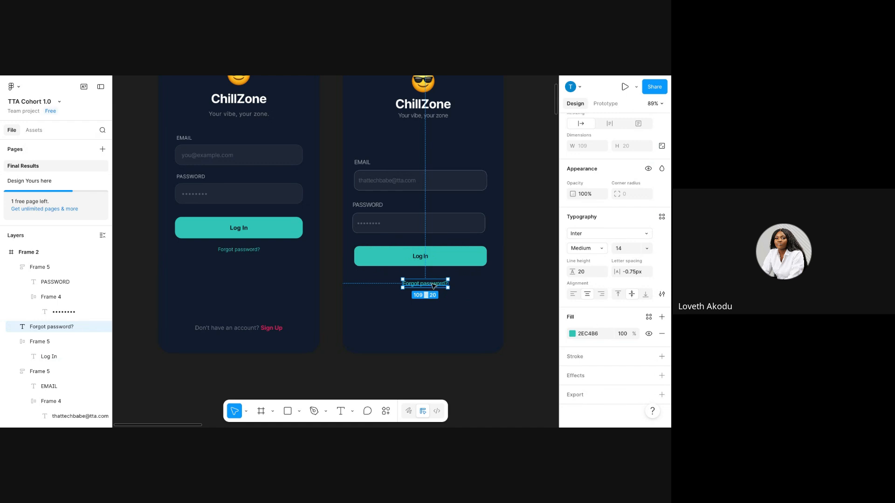
pyautogui.moveTo(433, 283); pyautogui.dragTo(432, 278)
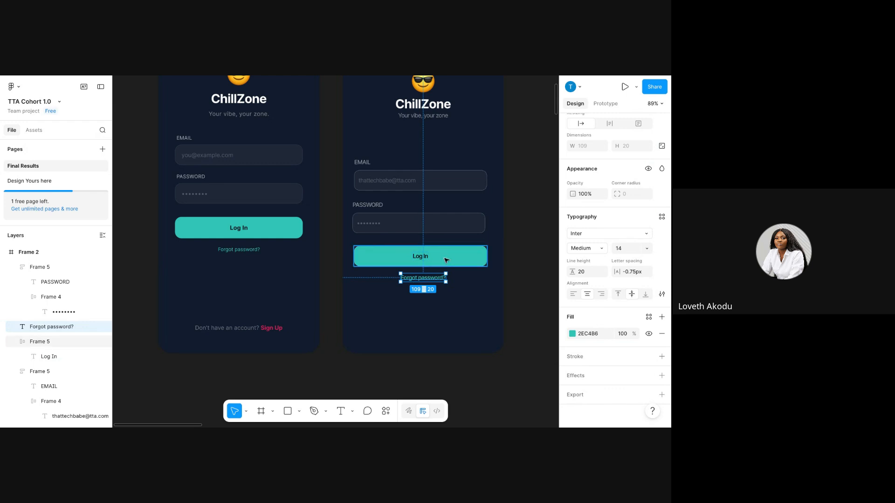
# Wrap the button and Forgot password? link in auto layout with a 12 px gap.
pyautogui.keyDown('shift'); pyautogui.click(446, 260); pyautogui.keyUp('shift')
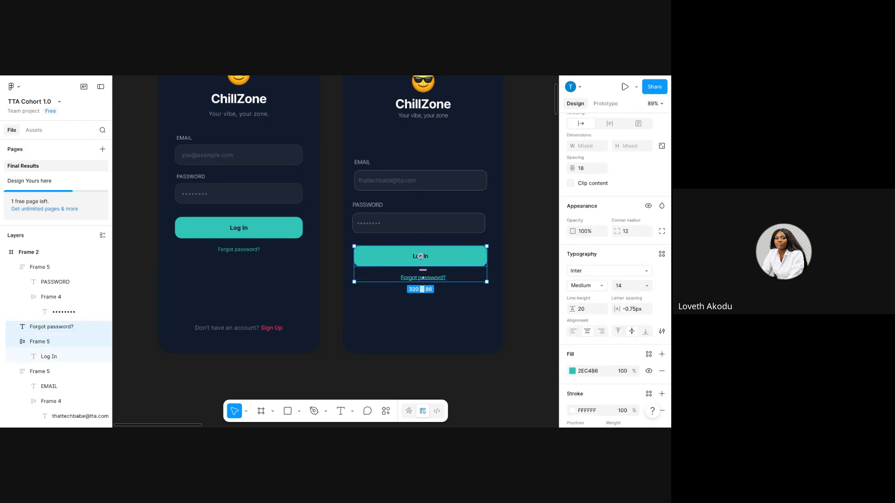
pyautogui.rightClick(448, 258)
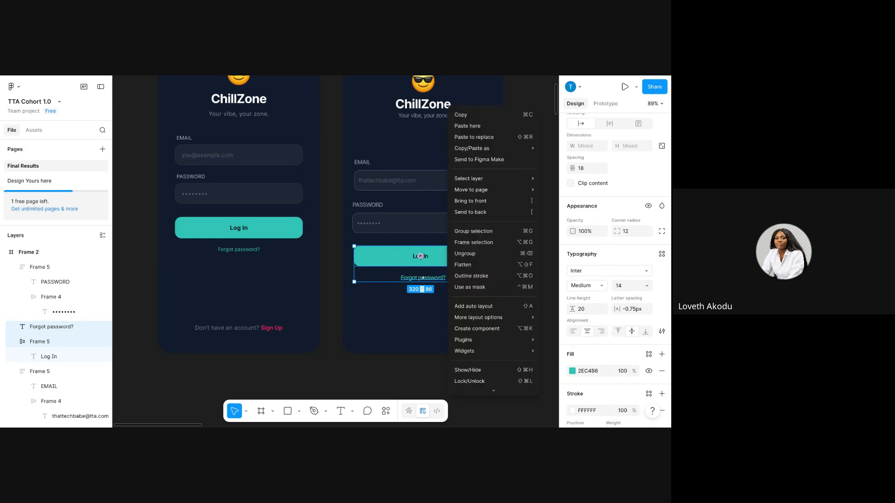
pyautogui.moveTo(466, 183)
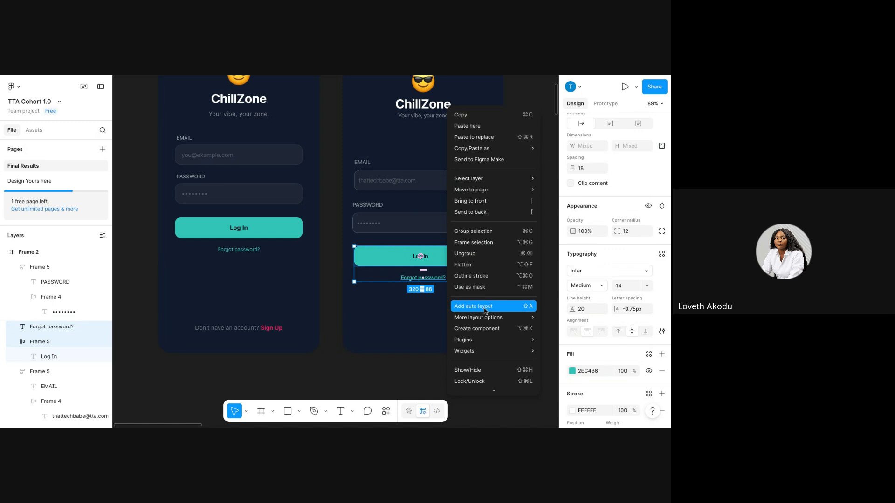
pyautogui.click(484, 311)
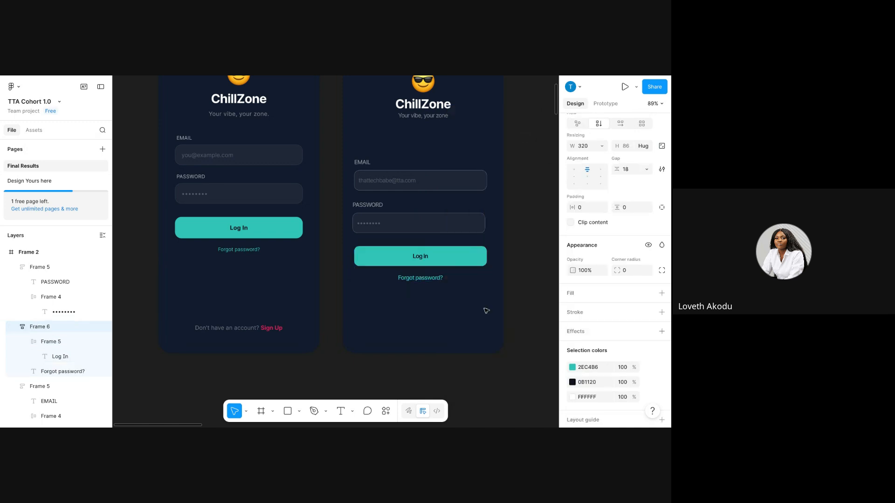
pyautogui.click(630, 171)
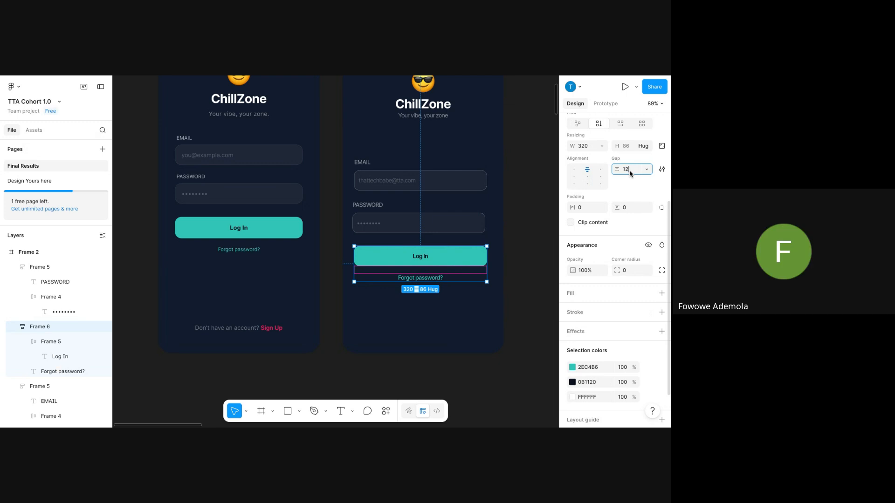
pyautogui.press('Return')
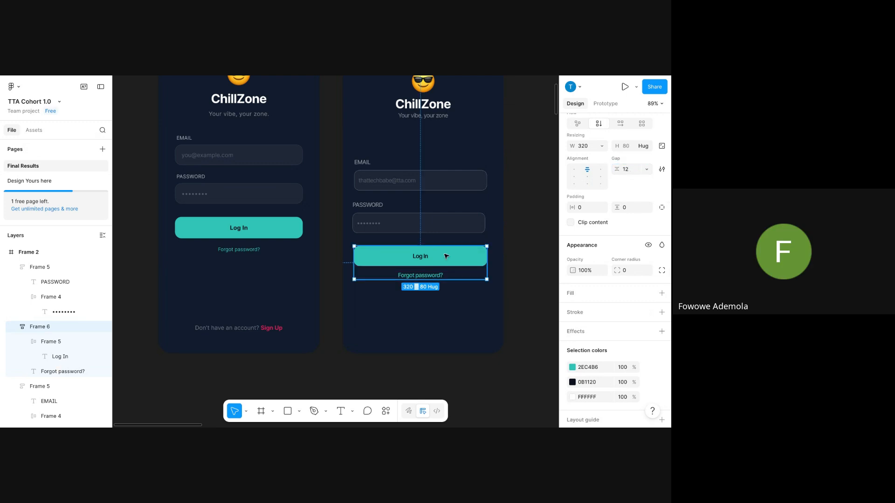
pyautogui.click(388, 336)
pyautogui.click(404, 274)
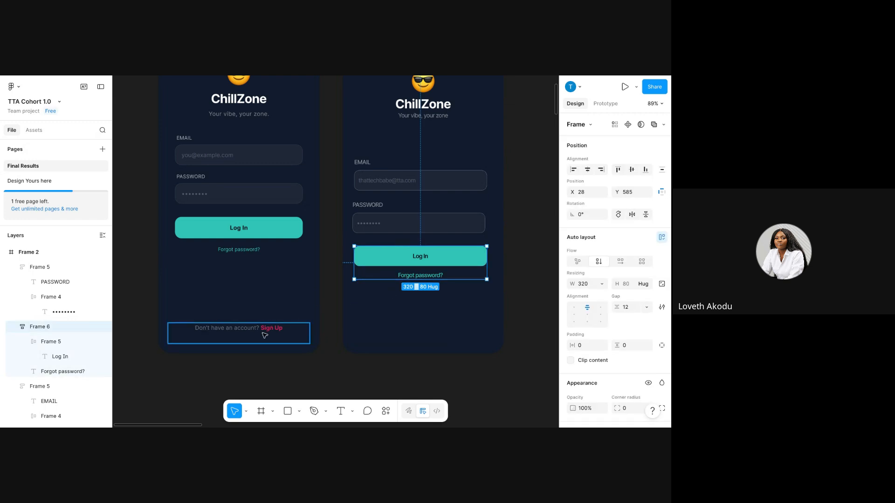
# Duplicate Forgot password? to the frame bottom and retype it as 'Don't have an account'.
pyautogui.click(427, 276)
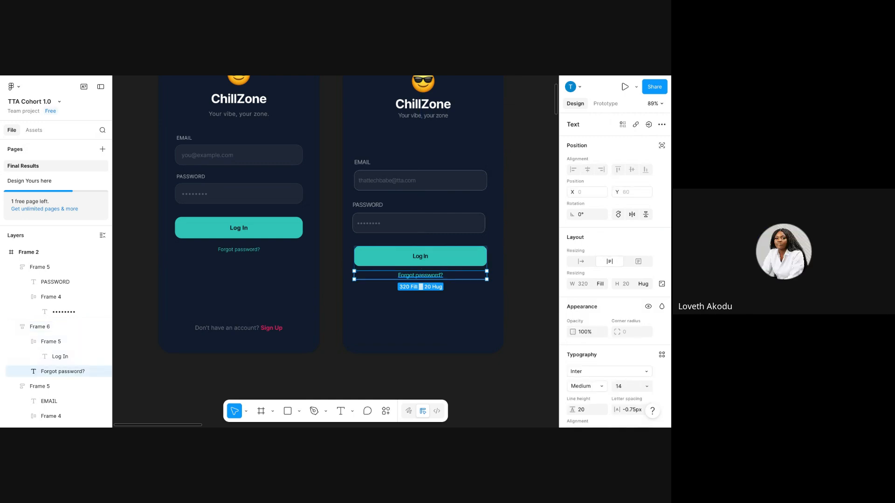
pyautogui.hotkey('ctrl', 'd')
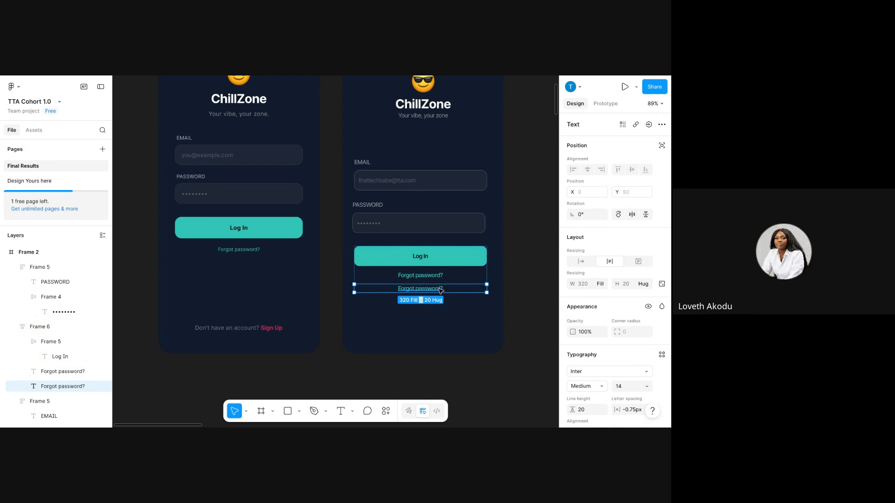
pyautogui.moveTo(440, 290); pyautogui.dragTo(440, 341)
pyautogui.doubleClick(421, 340)
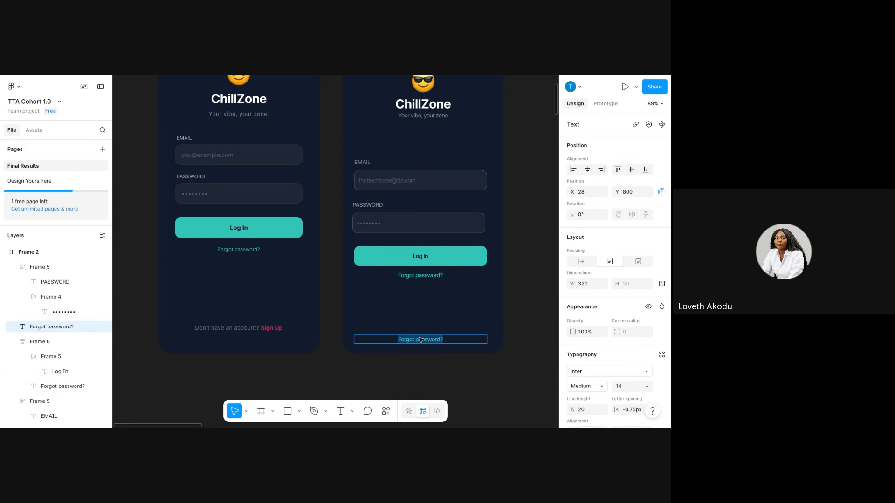
pyautogui.write('Don')
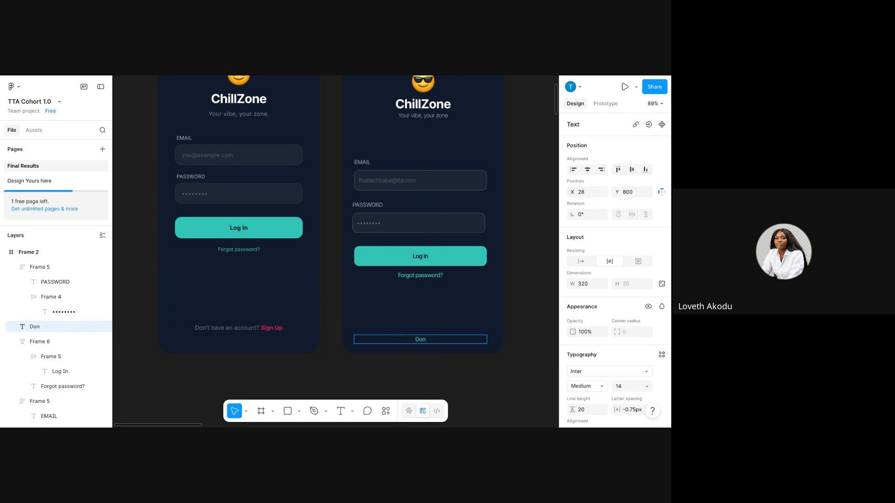
pyautogui.write("'t have an account")
pyautogui.moveTo(450, 340); pyautogui.dragTo(364, 328)
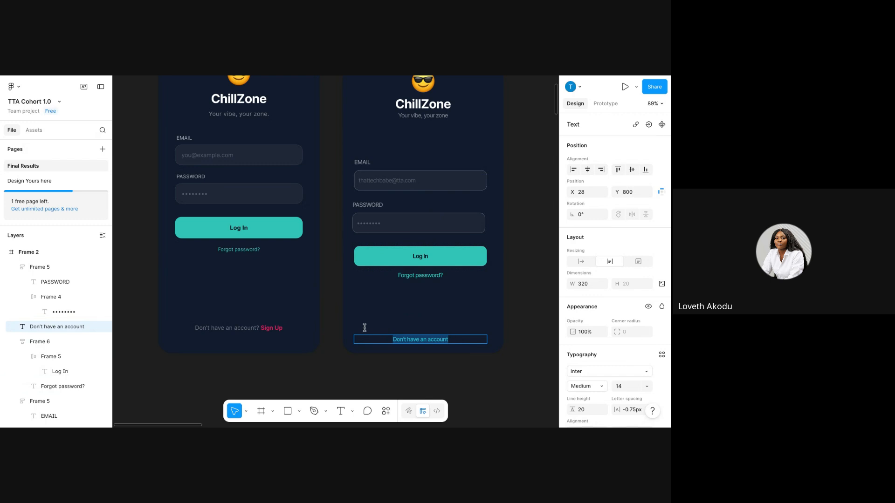
pyautogui.press('Escape')
pyautogui.click(422, 329)
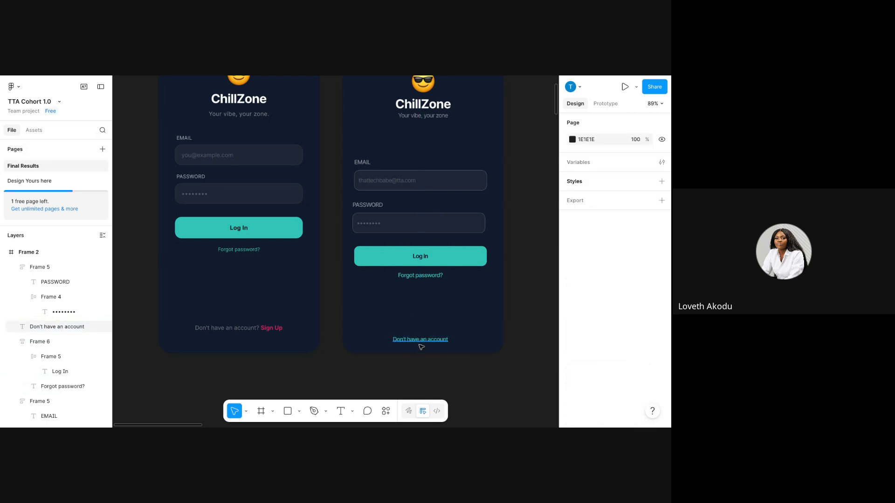
# Try the bottom line further left, then undo to keep it centred.
pyautogui.click(422, 342)
pyautogui.click(457, 340)
pyautogui.click(448, 341)
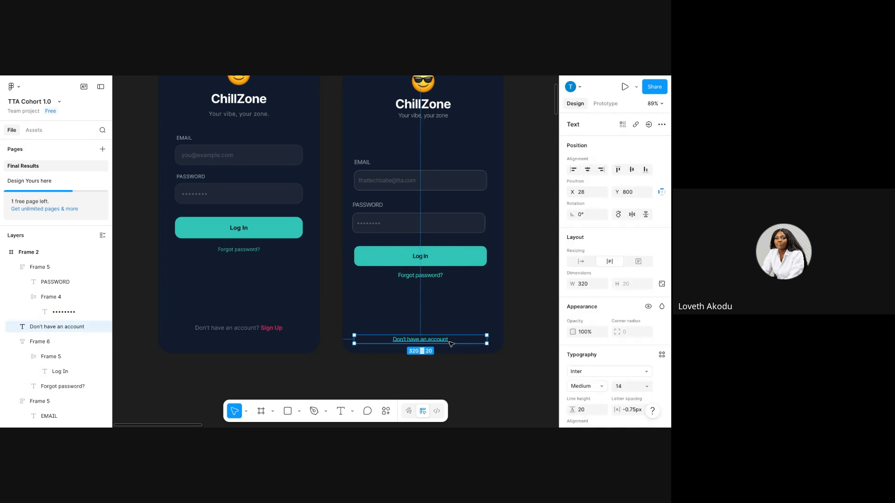
pyautogui.moveTo(439, 340); pyautogui.dragTo(401, 338)
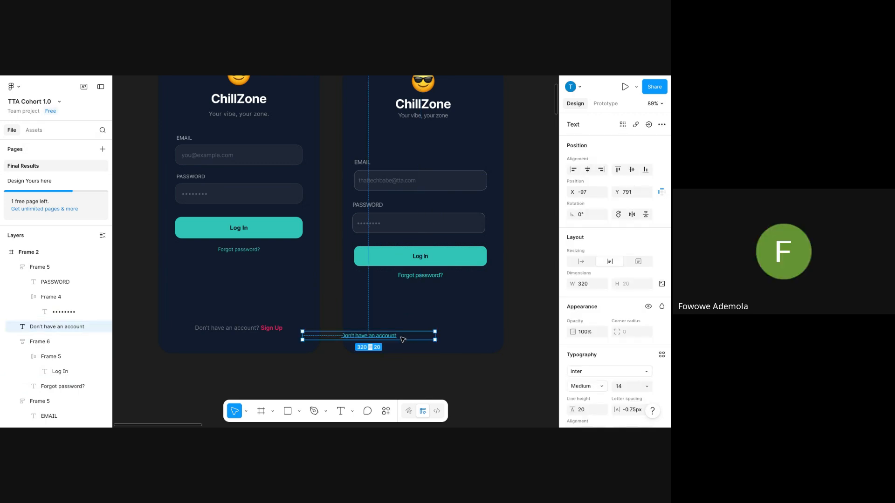
pyautogui.hotkey('ctrl', 'z')
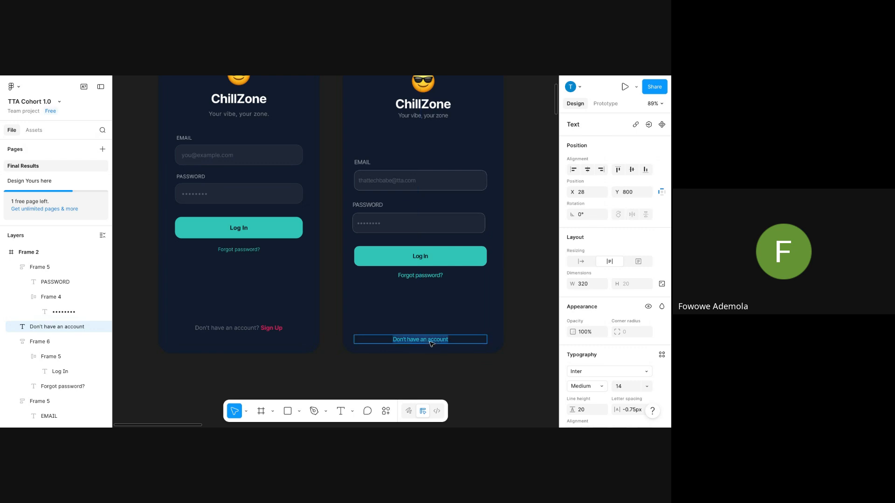
pyautogui.scroll(-3, 606, 350)
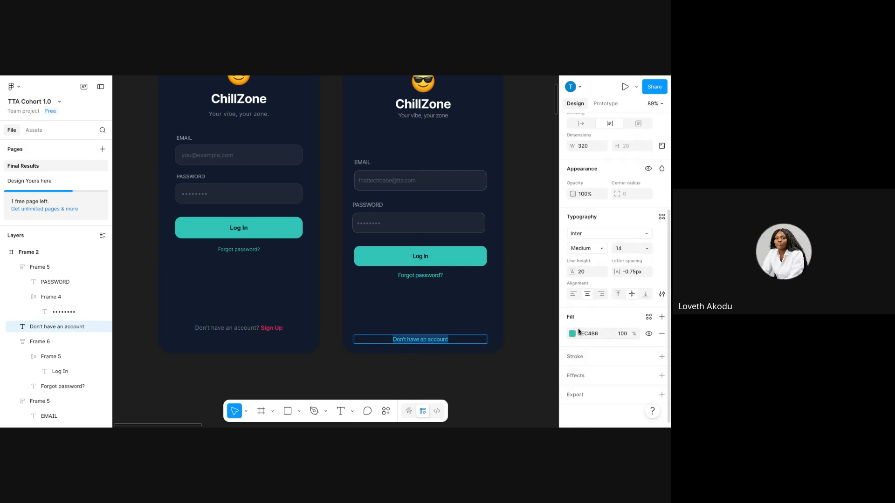
# Sample the left screen's grey for the bottom text and lighten it to 666B79.
pyautogui.click(572, 334)
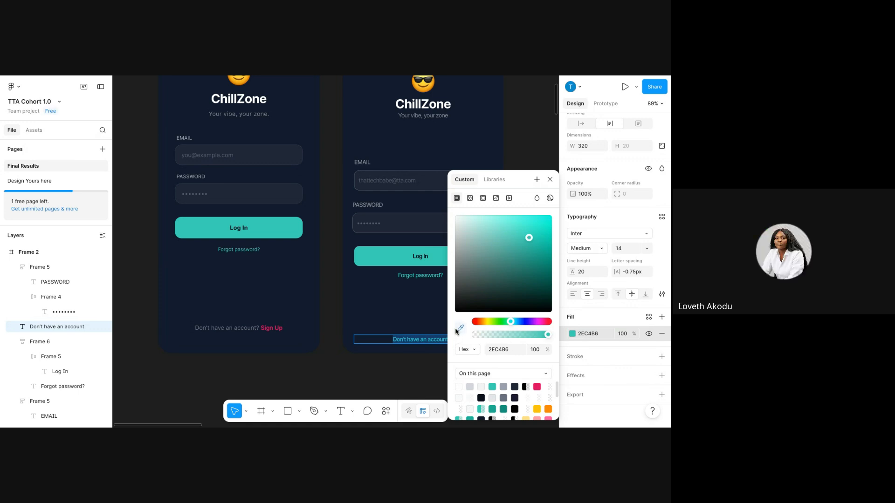
pyautogui.click(461, 328)
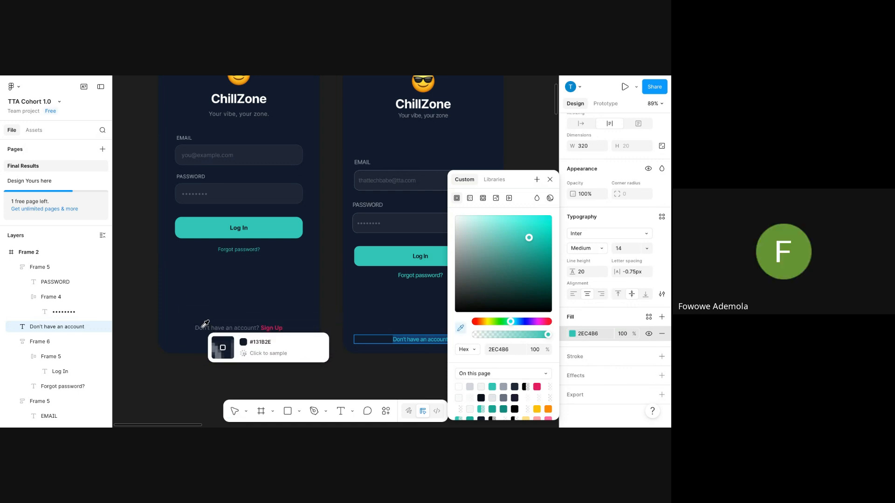
pyautogui.click(205, 323)
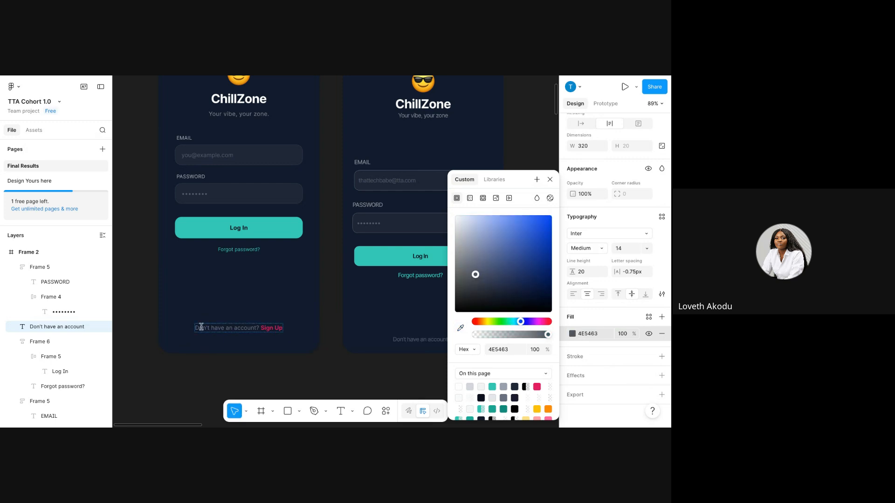
pyautogui.press('Escape')
pyautogui.press('Escape')
pyautogui.click(452, 339)
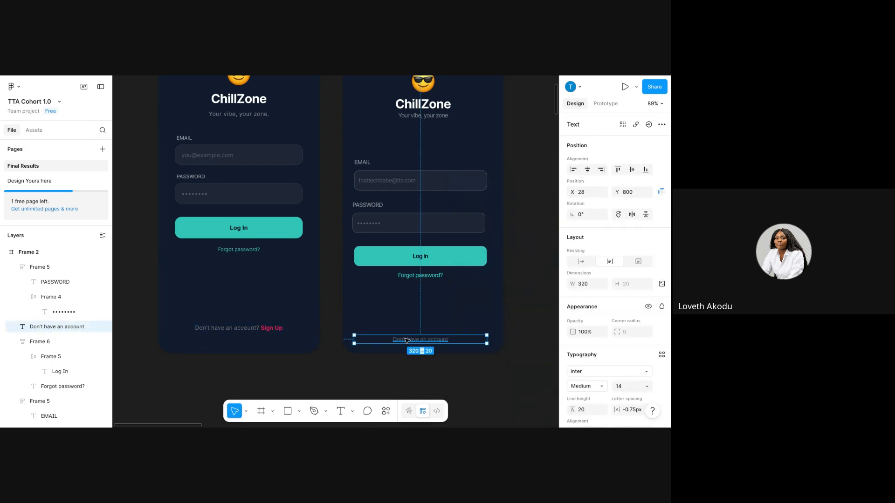
pyautogui.scroll(-3, 568, 373)
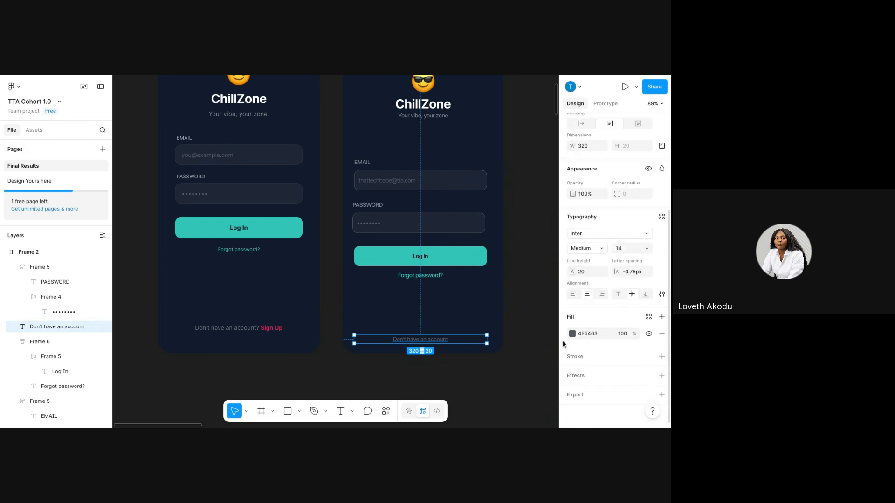
pyautogui.click(573, 334)
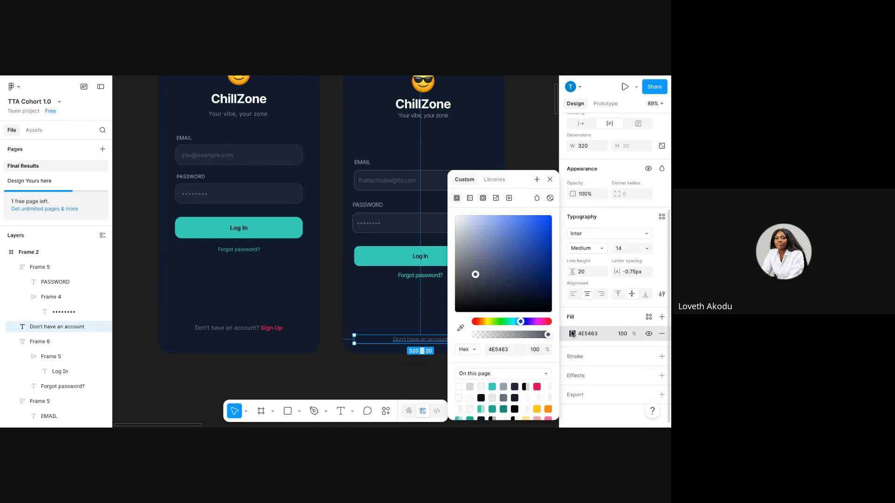
pyautogui.moveTo(470, 273); pyautogui.dragTo(470, 267)
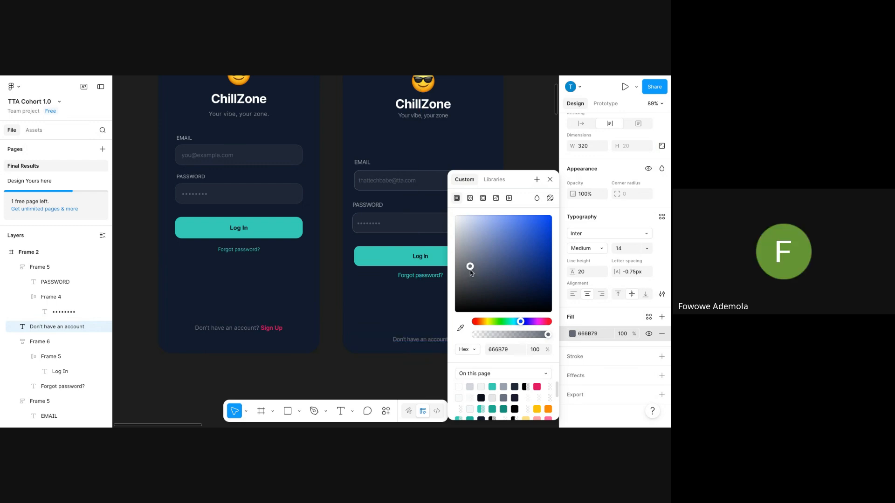
pyautogui.click(553, 180)
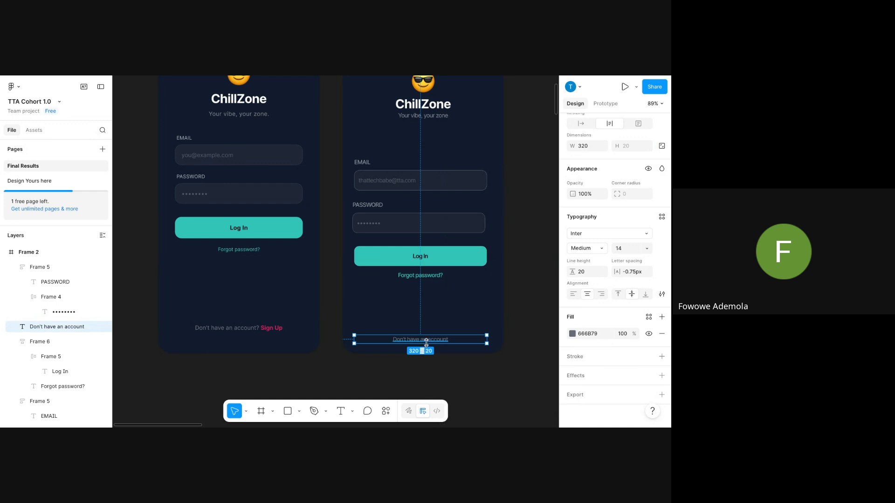
# Append 'Sign Up' to the bottom prompt and highlight those words.
pyautogui.doubleClick(431, 343)
pyautogui.click(459, 340)
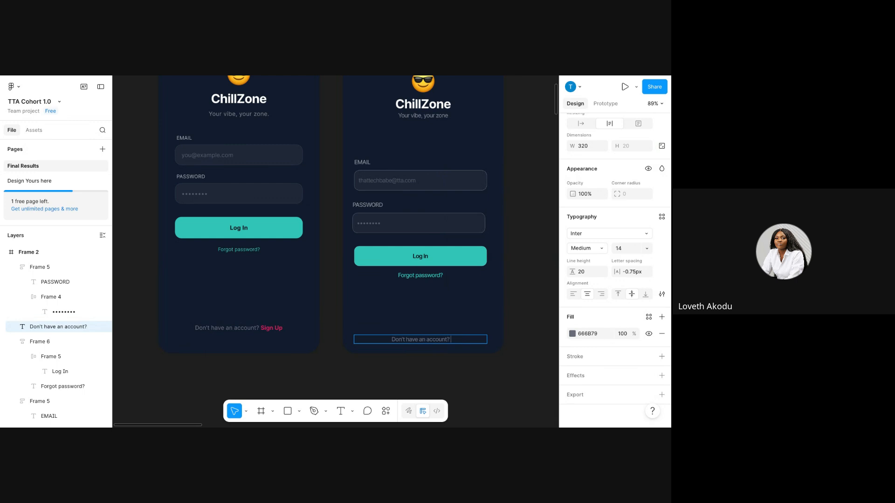
pyautogui.write('Sign Up')
pyautogui.hotkey('shift', 'Left')
pyautogui.hotkey('shift', 'Left')
pyautogui.click(600, 335)
# Try applying red to the Sign Up words, then undo a mistaken text change.
pyautogui.write('red')
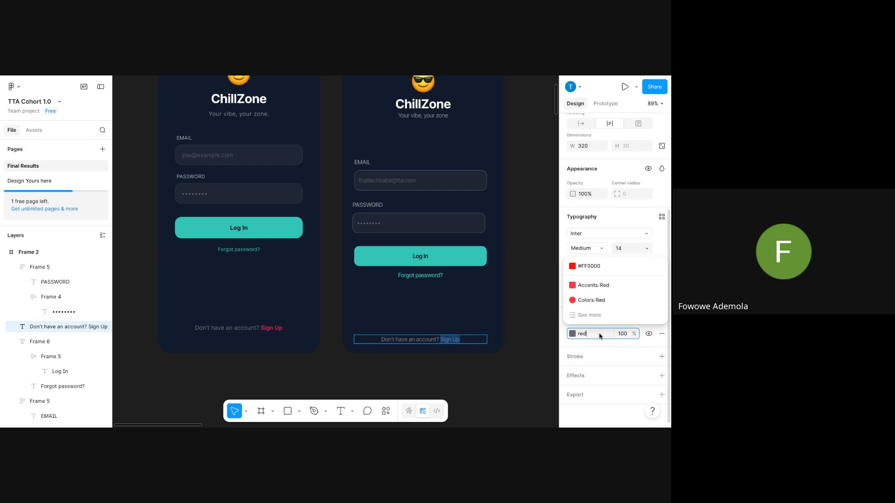
pyautogui.press('Return')
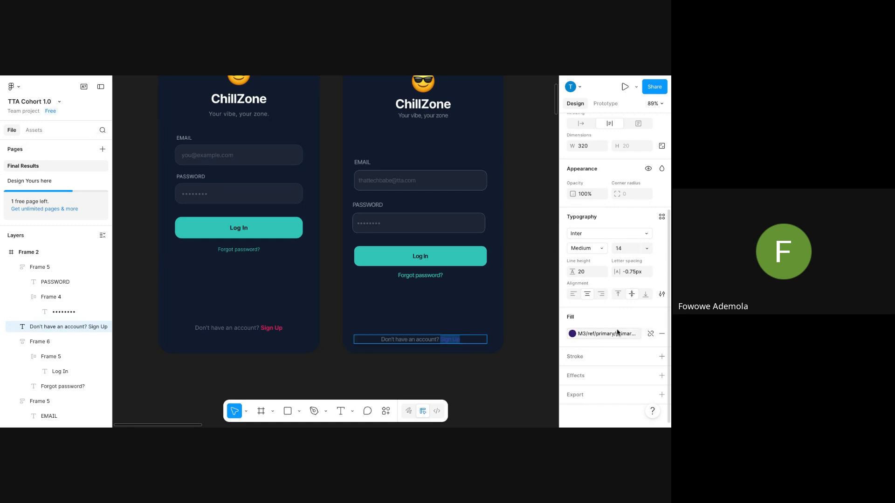
pyautogui.click(621, 334)
pyautogui.click(649, 336)
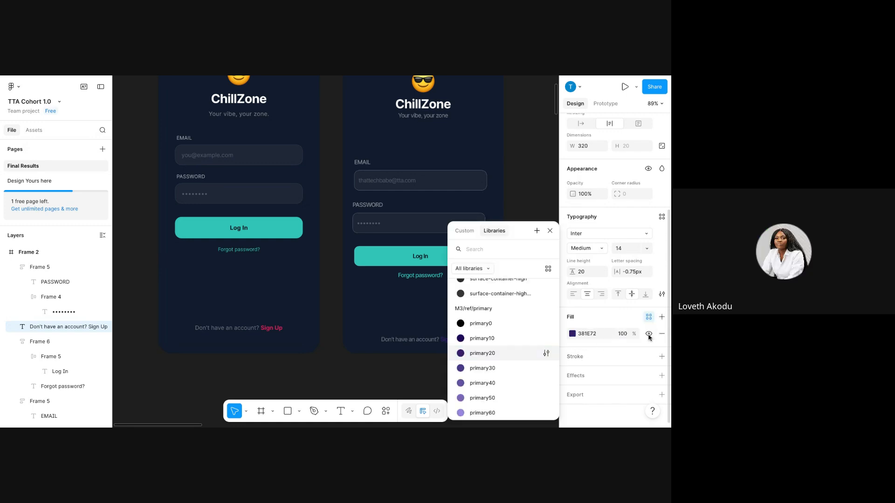
pyautogui.click(601, 335)
pyautogui.write('red')
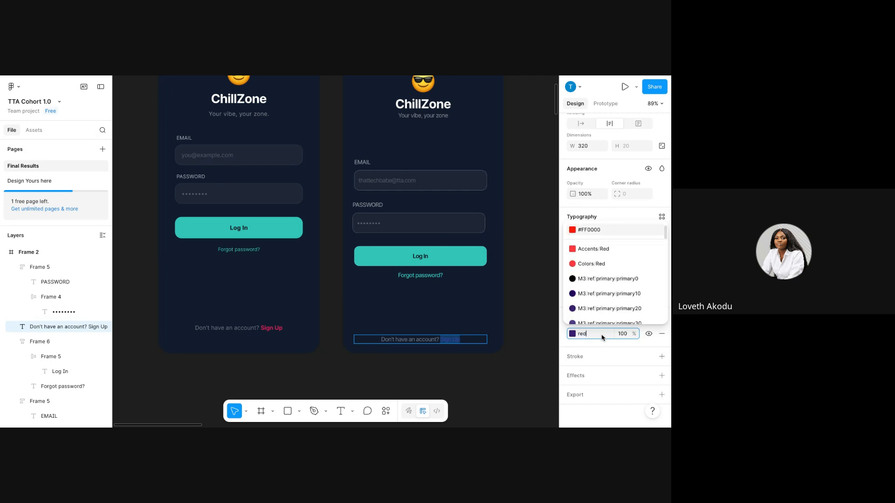
pyautogui.press('BackSpace')
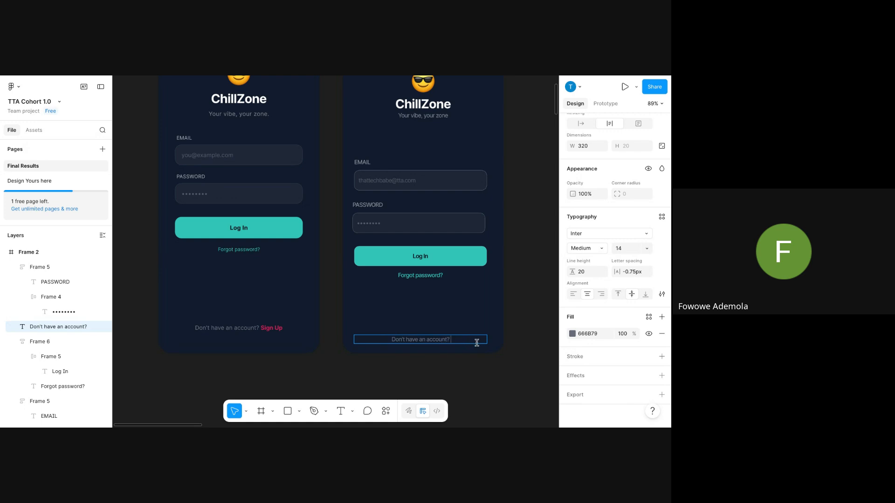
pyautogui.hotkey('ctrl', 'a')
pyautogui.press('Right')
pyautogui.hotkey('ctrl', 'z')
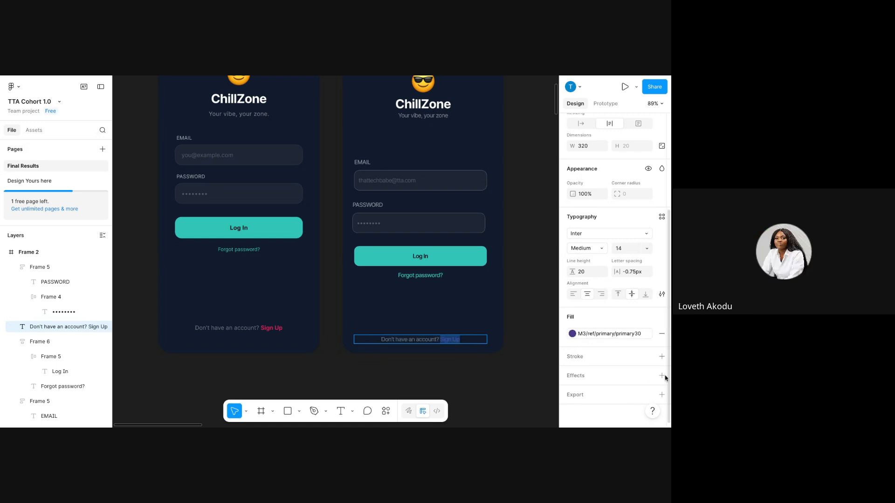
# Apply the Accents/Red style to Sign Up and accept both licence dialogs.
pyautogui.click(648, 335)
pyautogui.click(588, 334)
pyautogui.write('r')
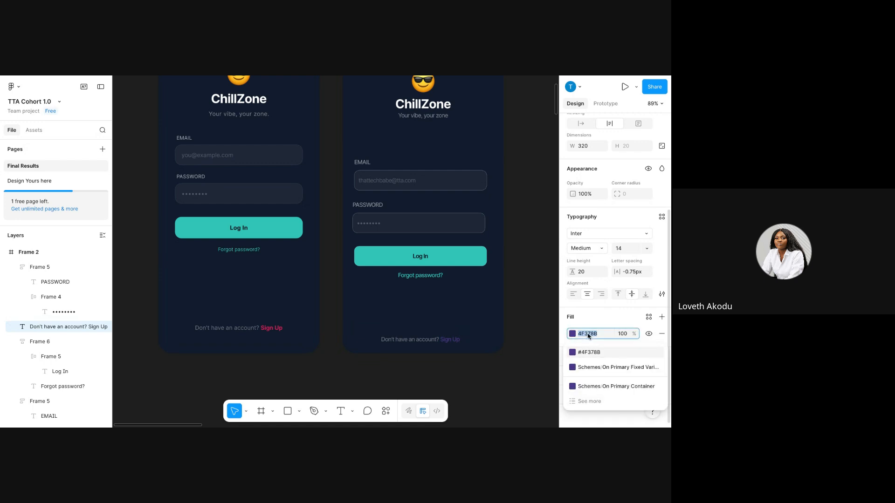
pyautogui.write('ed')
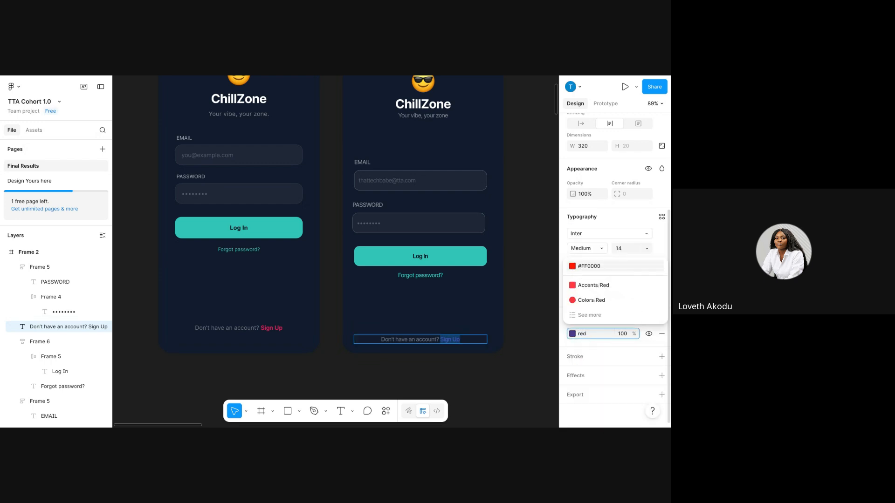
pyautogui.click(596, 287)
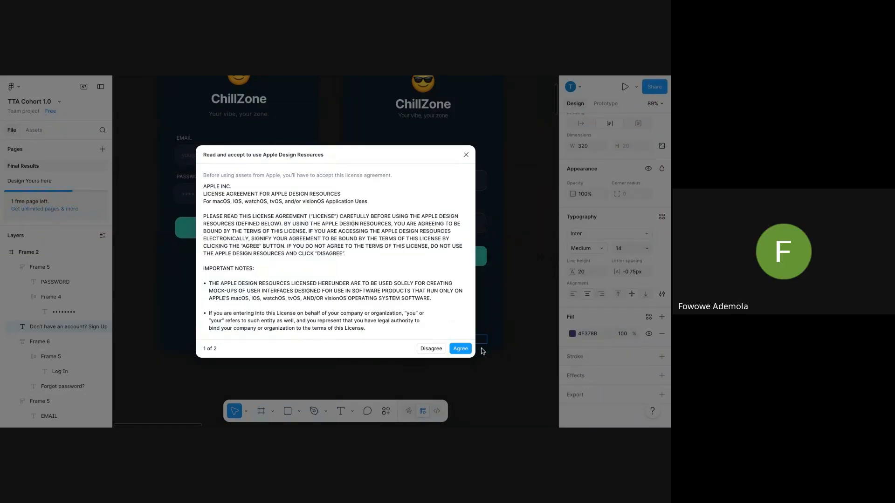
pyautogui.click(466, 350)
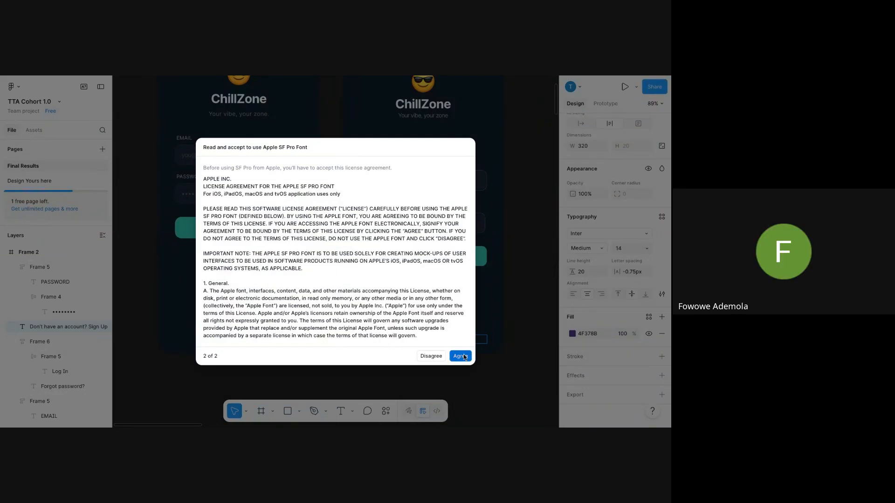
pyautogui.click(467, 352)
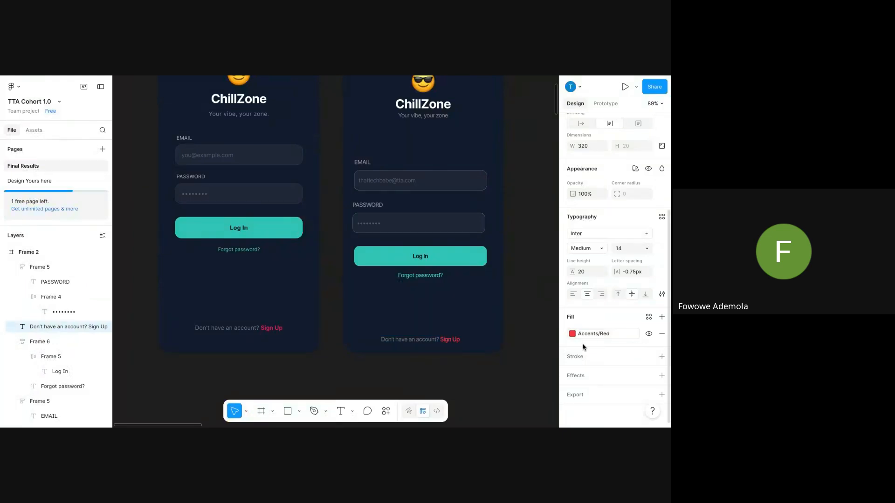
pyautogui.click(481, 310)
pyautogui.click(481, 310)
# Set the Sign Up words to Regular weight.
pyautogui.click(450, 338)
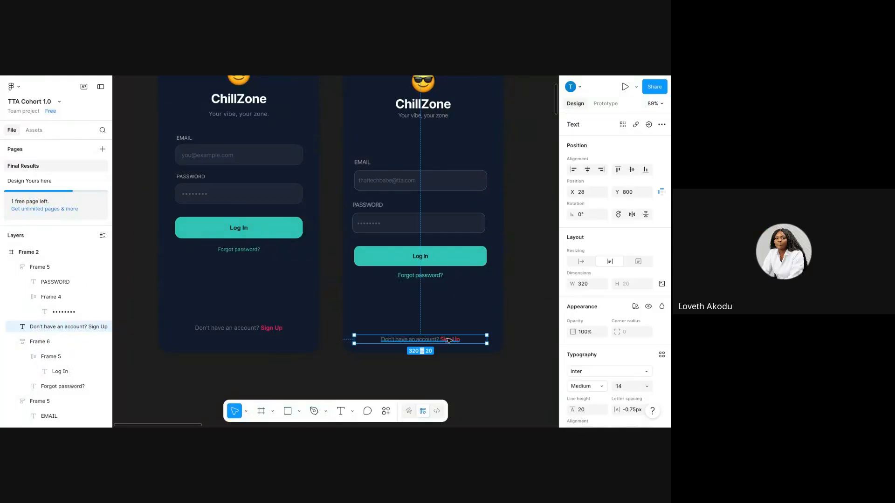
pyautogui.doubleClick(449, 337)
pyautogui.moveTo(460, 337); pyautogui.dragTo(342, 324)
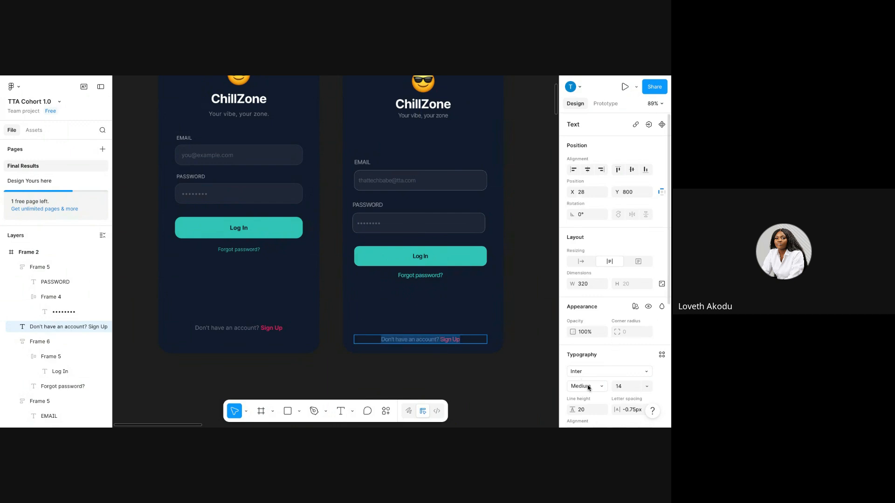
pyautogui.click(588, 387)
pyautogui.click(588, 376)
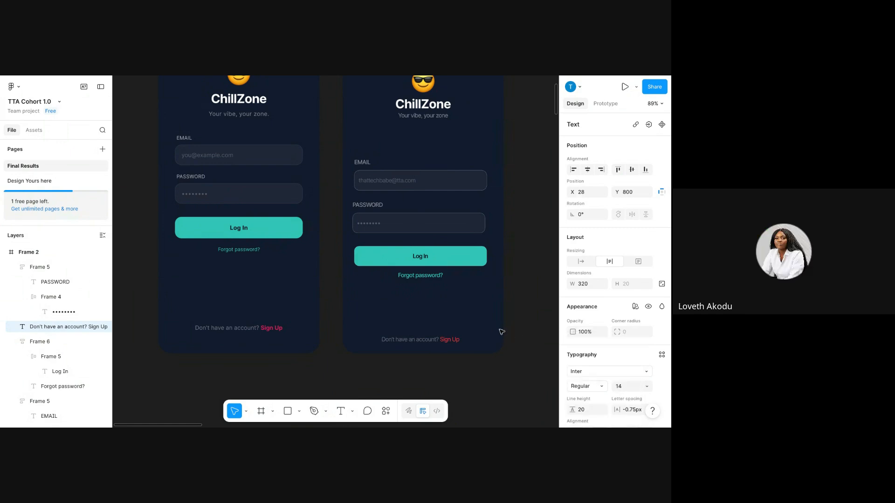
pyautogui.click(496, 330)
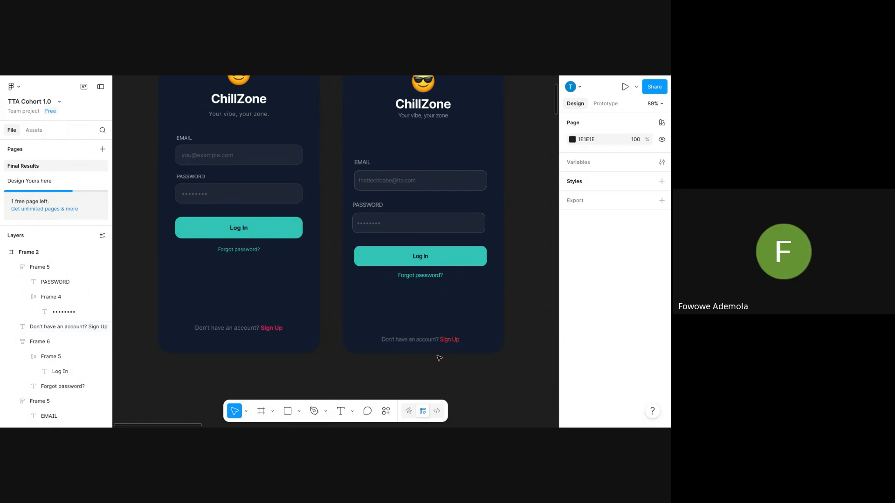
# Make the whole 'Don't have an account? Sign Up' line Medium weight.
pyautogui.doubleClick(434, 339)
pyautogui.scroll(-3, 619, 368)
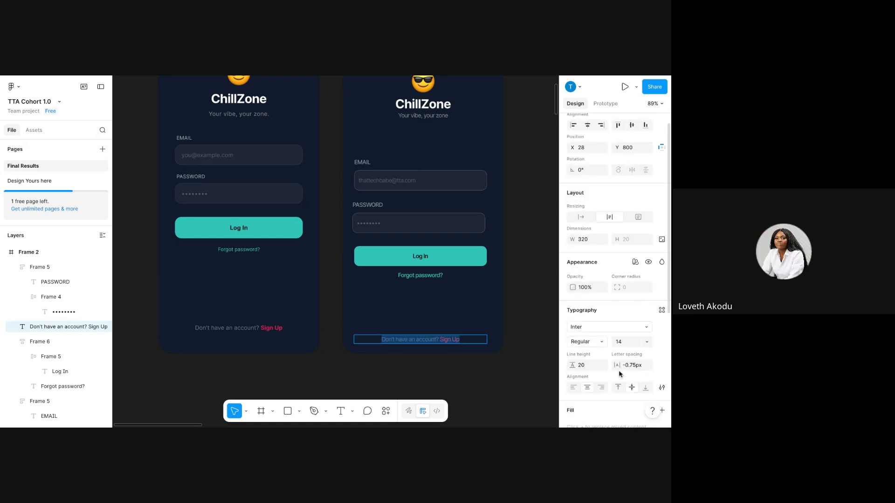
pyautogui.click(590, 305)
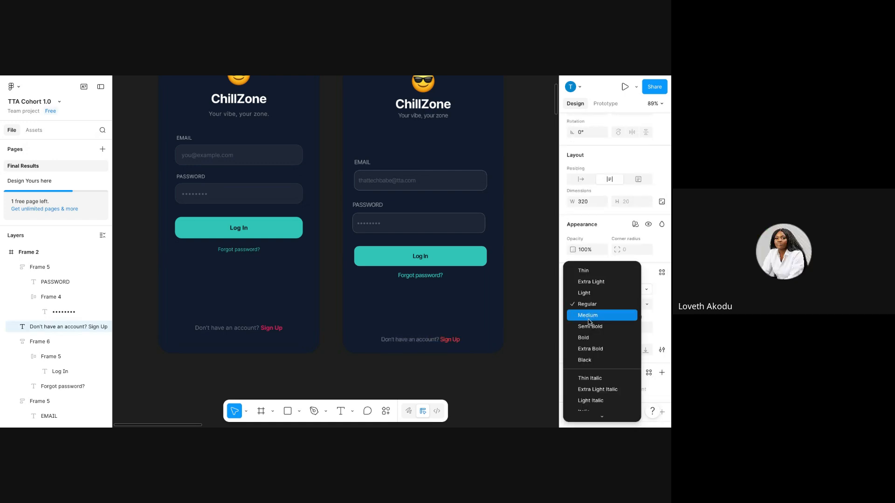
pyautogui.click(589, 316)
pyautogui.click(449, 320)
pyautogui.scroll(-2, 450, 318)
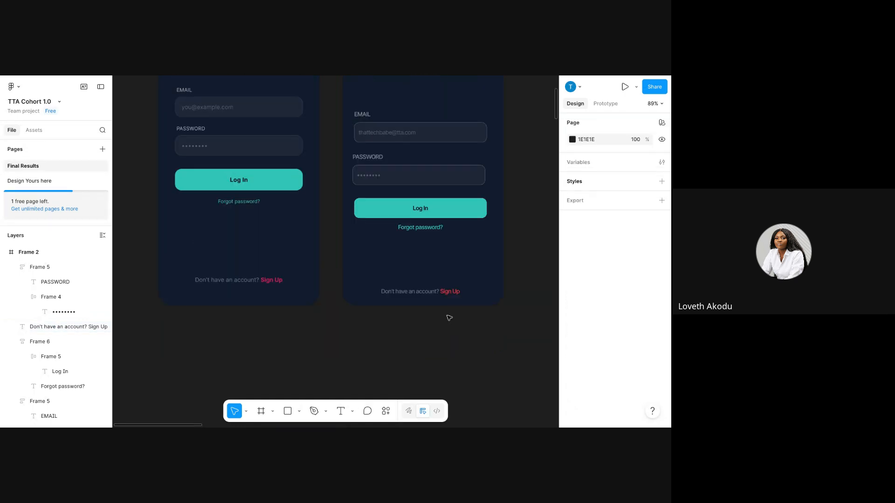
pyautogui.scroll(8, 449, 319)
pyautogui.scroll(-4, 459, 323)
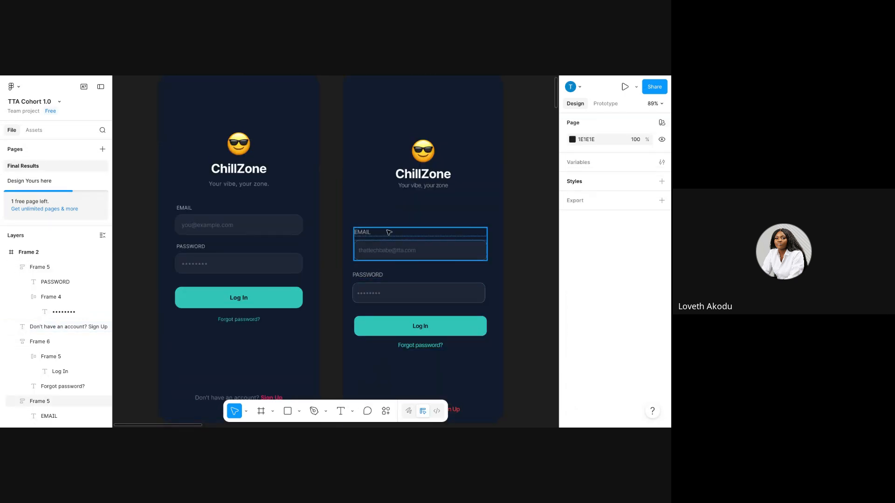
pyautogui.scroll(2, 389, 232)
pyautogui.scroll(-5, 389, 232)
pyautogui.hscroll(2, 389, 232)
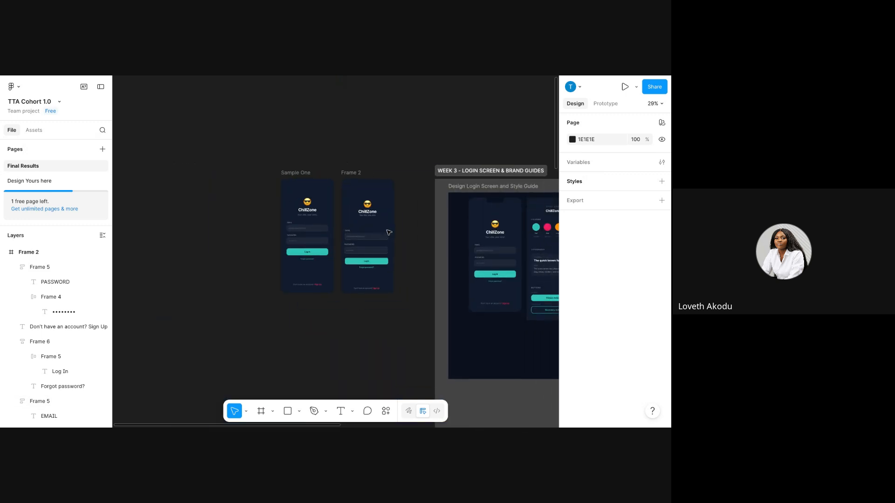
pyautogui.hscroll(-2, 388, 232)
pyautogui.scroll(5, 388, 232)
pyautogui.scroll(-4, 335, 251)
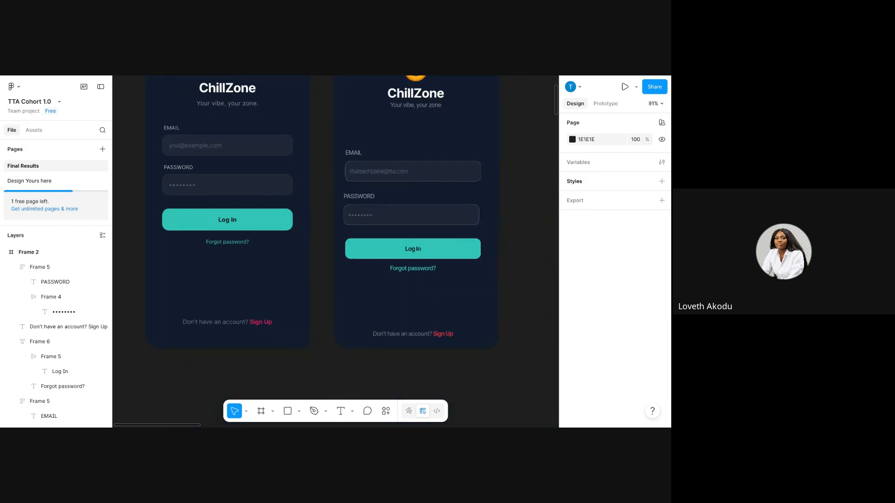
pyautogui.scroll(3, 335, 251)
pyautogui.scroll(2, 378, 241)
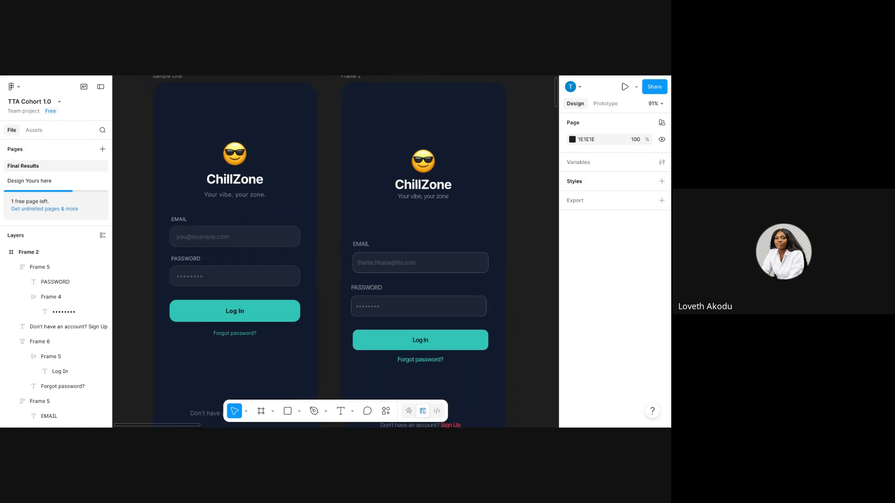
pyautogui.scroll(-2, 378, 241)
pyautogui.scroll(-2, 378, 241)
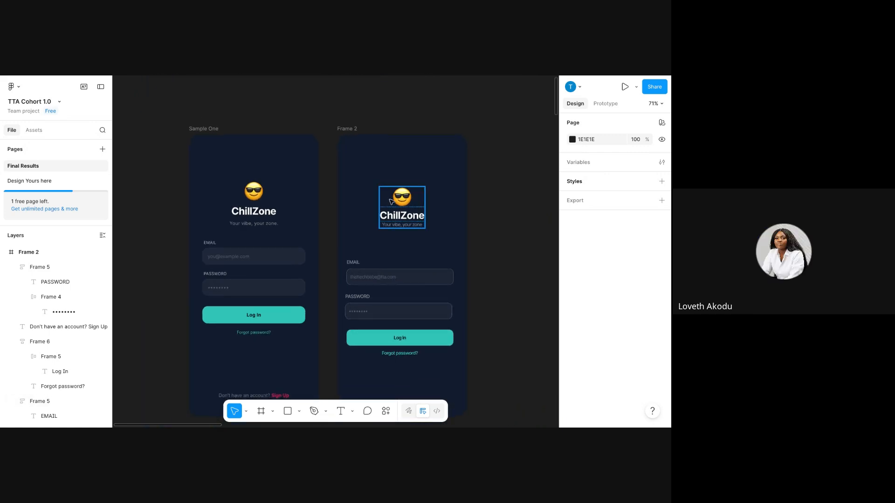
# Select Frame 2's emoji and ChillZone header group and show its distances to the edges.
pyautogui.click(402, 212)
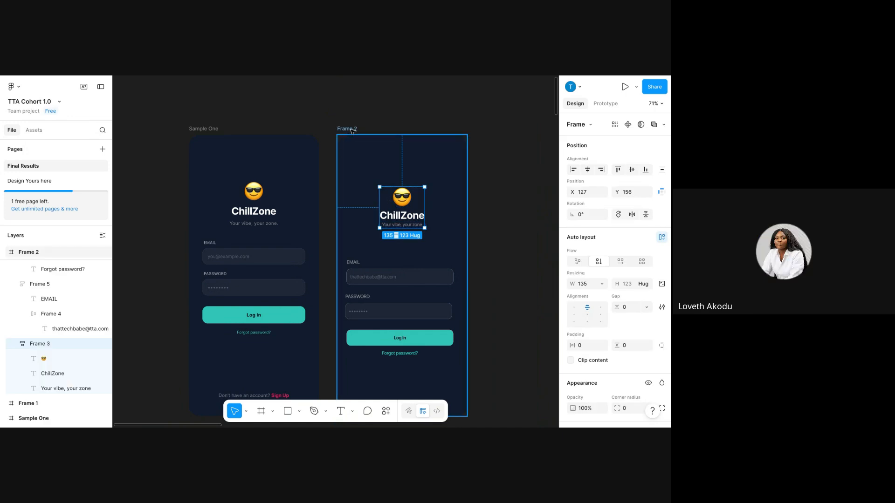
pyautogui.press('alt')
pyautogui.press('alt')
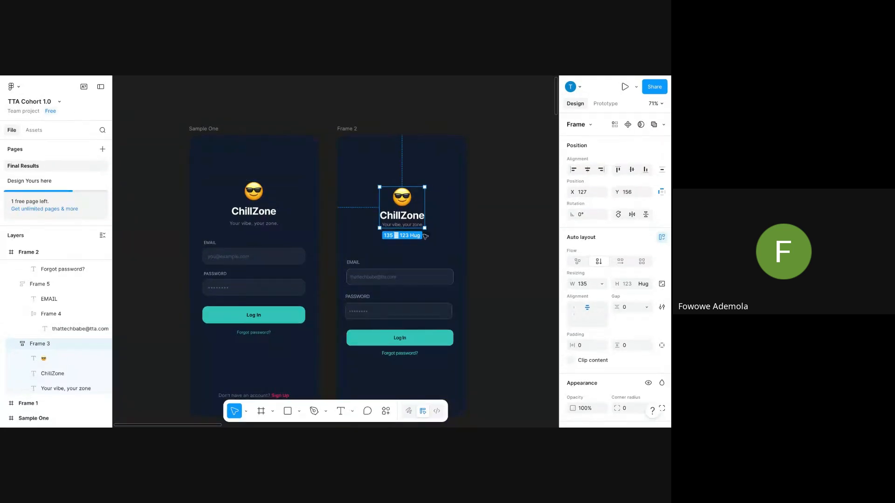
# Reselect the header group and measure its distances to Frame 2's edges.
pyautogui.scroll(5, 430, 231)
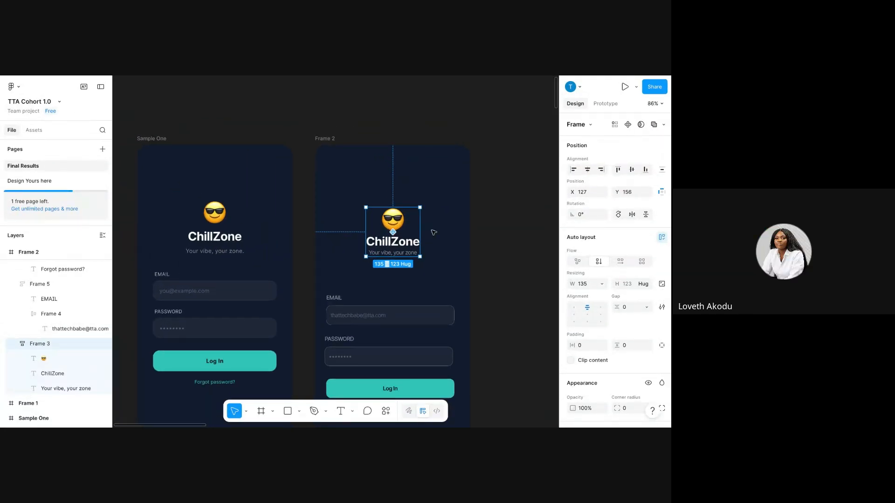
pyautogui.scroll(4, 434, 230)
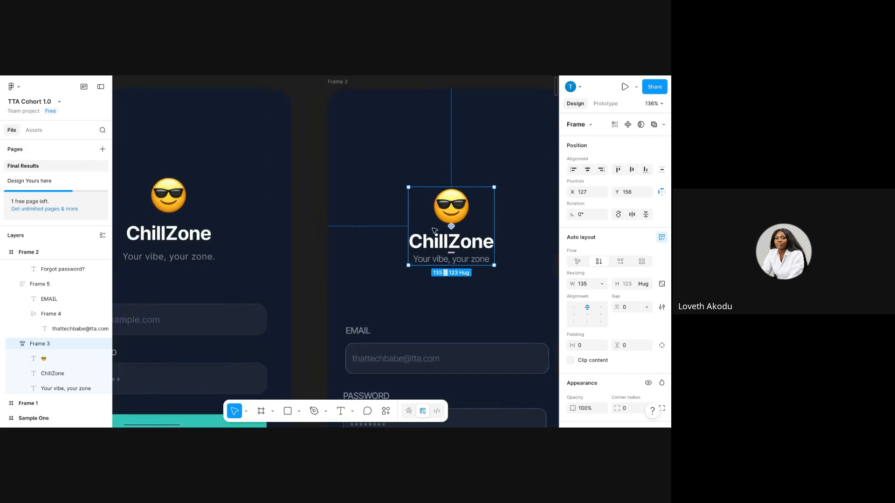
pyautogui.scroll(-3, 427, 239)
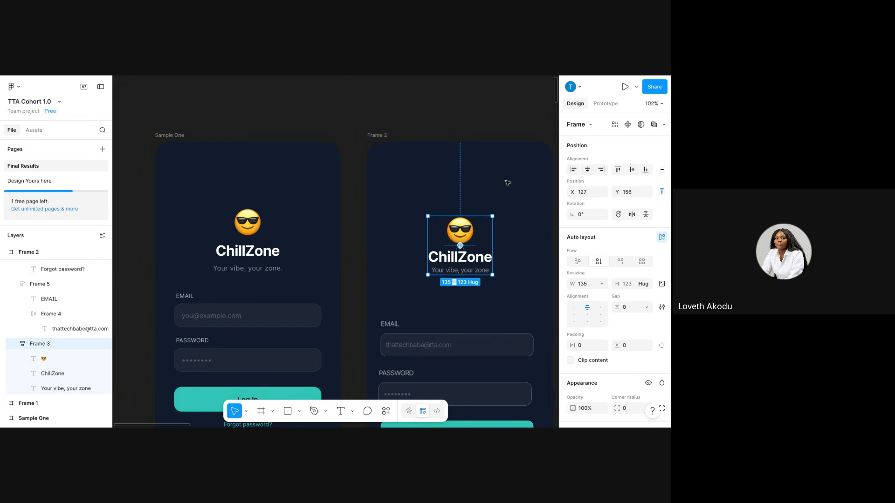
pyautogui.hscroll(2, 401, 213)
pyautogui.hscroll(1, 402, 213)
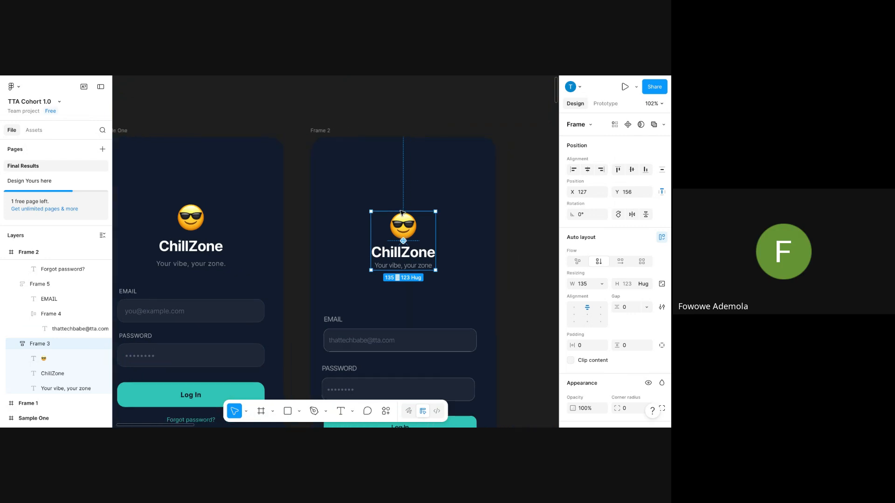
pyautogui.scroll(3, 402, 213)
pyautogui.scroll(2, 379, 247)
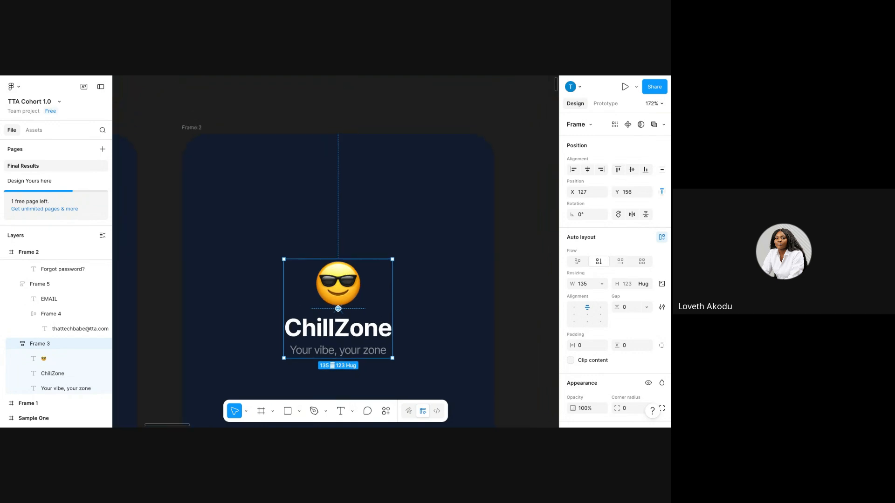
pyautogui.click(379, 103)
pyautogui.scroll(-1, 345, 140)
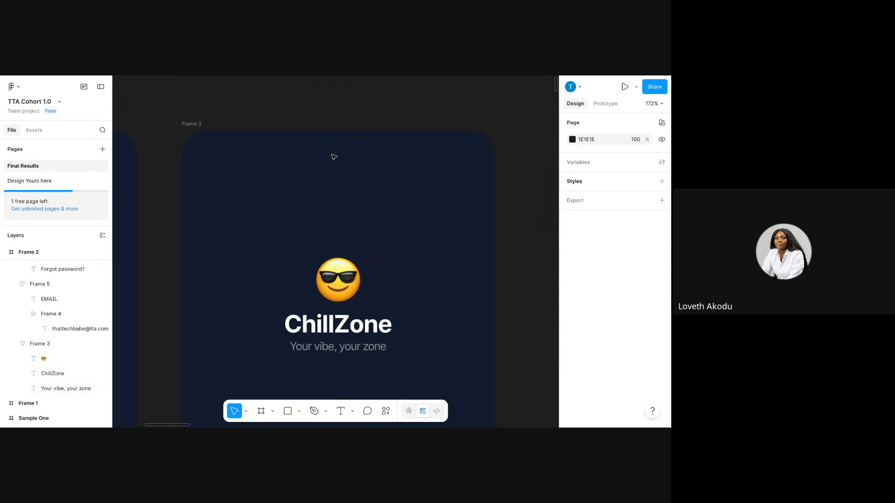
pyautogui.click(341, 305)
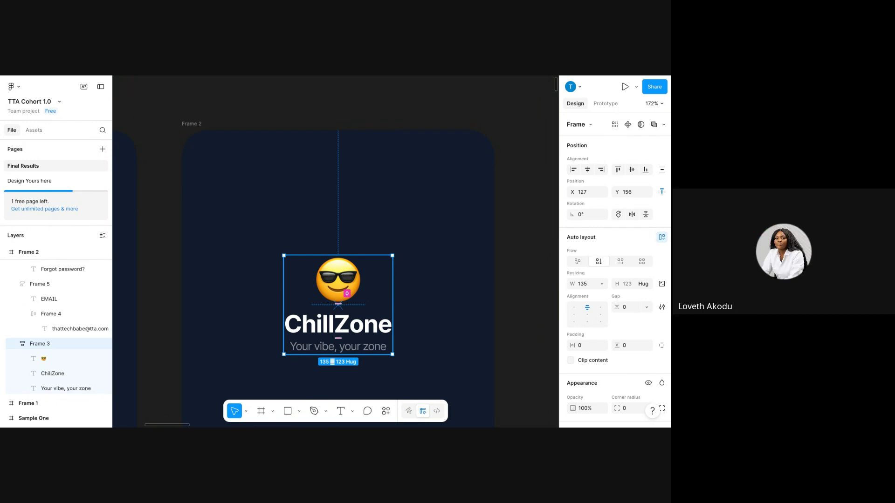
pyautogui.press('alt')
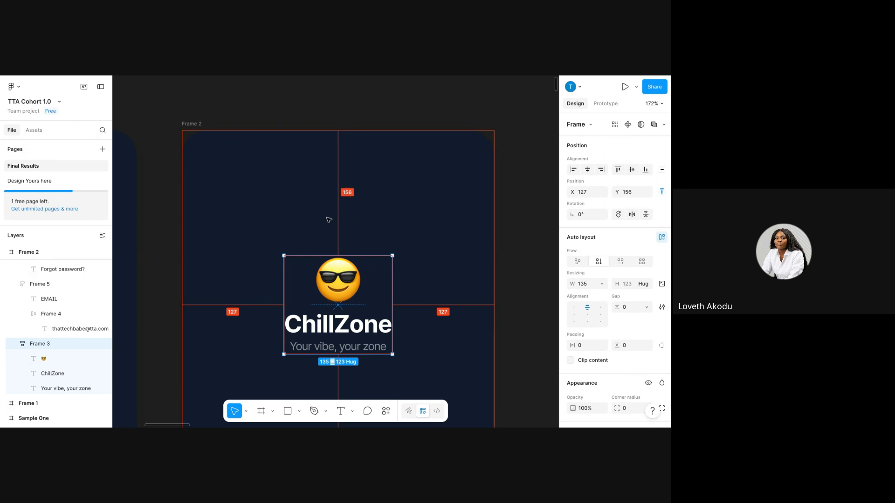
pyautogui.press('alt')
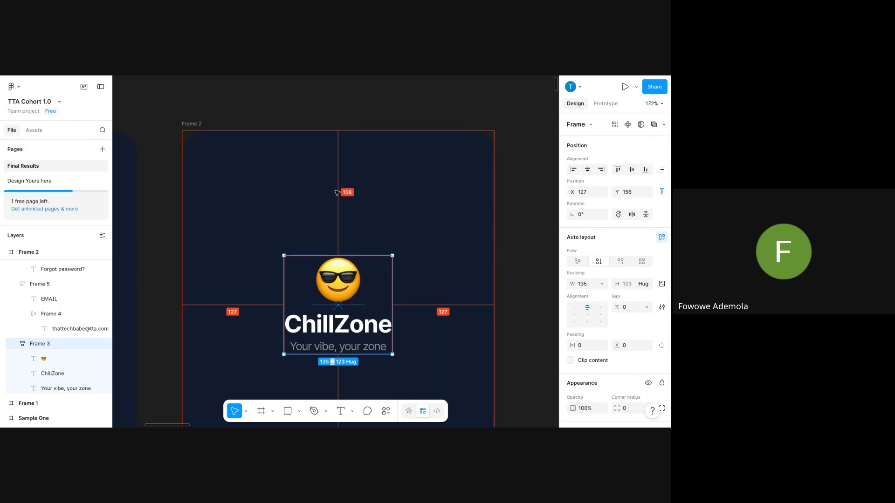
# Nudge the header block to Y 100, centred with 127 px side margins.
pyautogui.hotkey('shift', 'Up')
pyautogui.hotkey('shift', 'Up')
pyautogui.hotkey('shift', 'Up')
pyautogui.hotkey('shift', 'Up')
pyautogui.hotkey('shift', 'Up')
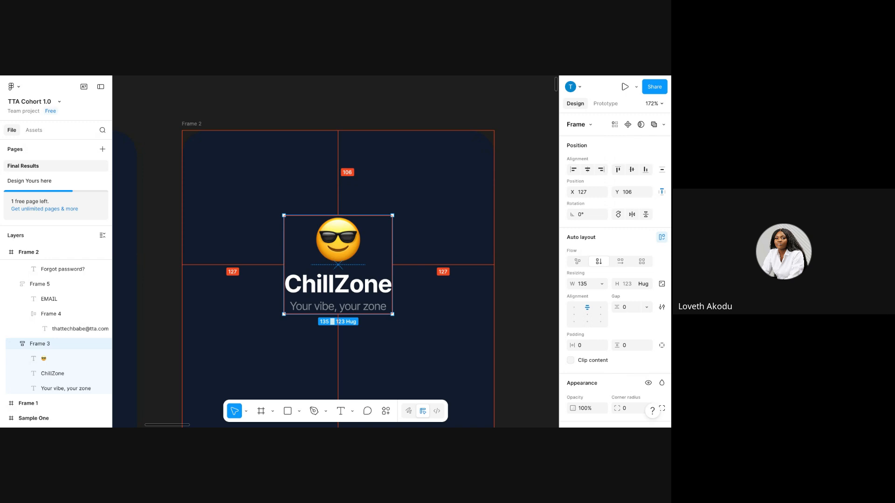
pyautogui.hotkey('shift', 'Down')
pyautogui.hotkey('shift', 'Down')
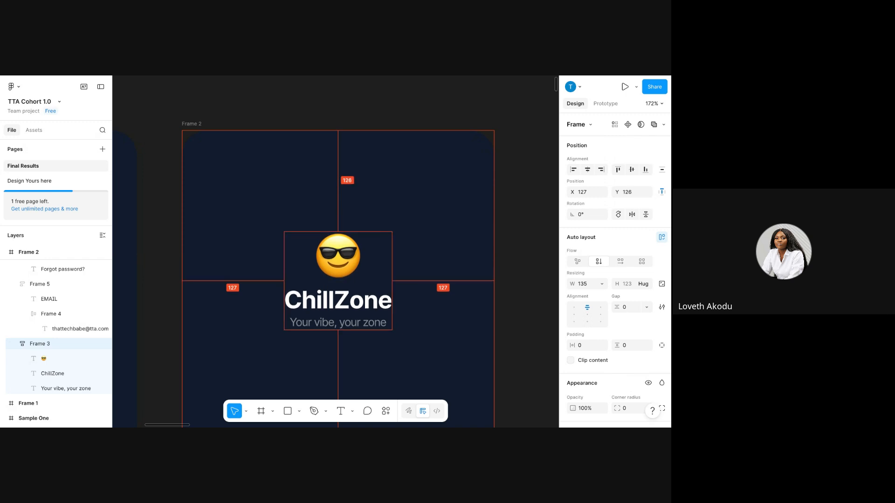
pyautogui.hotkey('shift', 'Up')
pyautogui.hotkey('shift', 'Up')
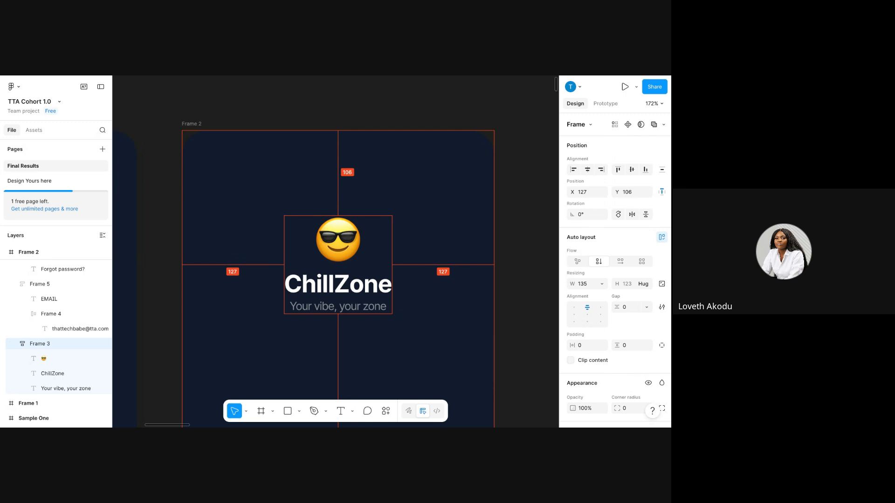
pyautogui.press('Up')
pyautogui.press('Up')
pyautogui.press('Up')
pyautogui.press('Up')
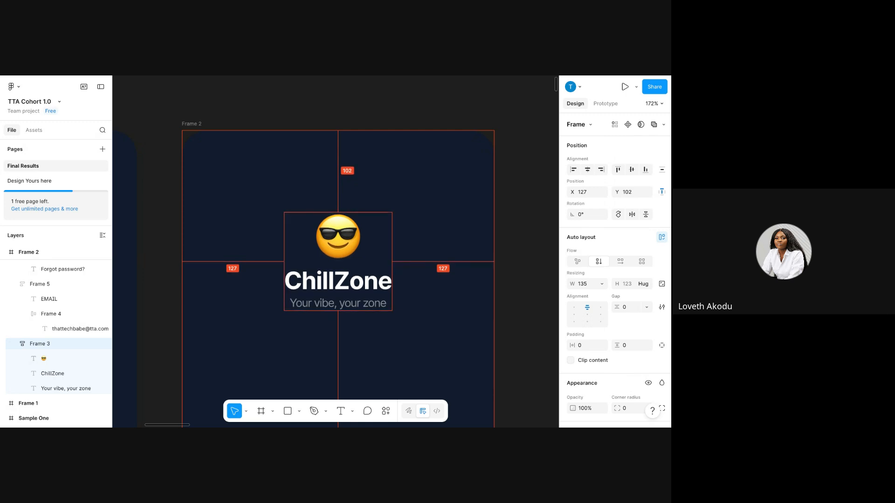
pyautogui.press('Up')
pyautogui.press('Up')
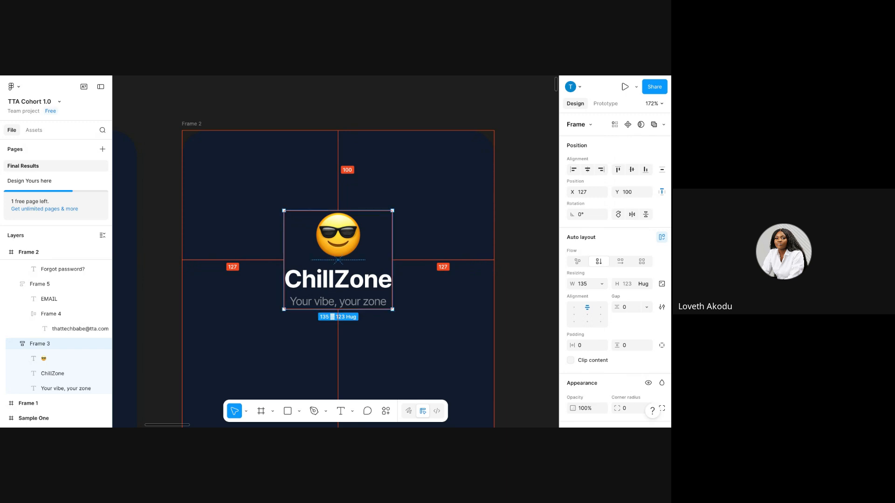
pyautogui.press('Down')
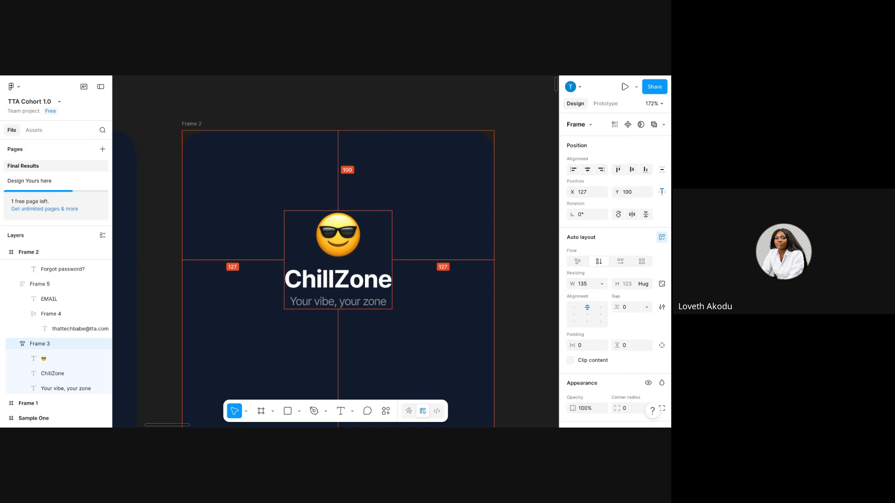
pyautogui.press('Up')
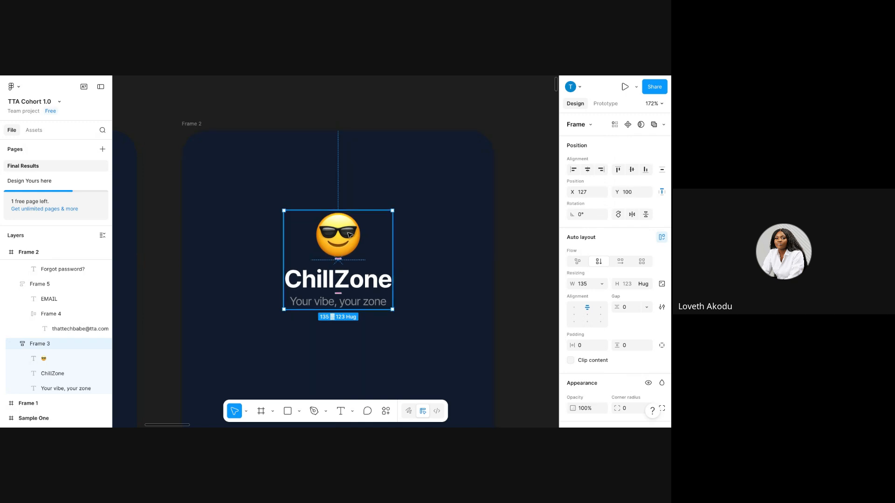
pyautogui.moveTo(350, 236); pyautogui.dragTo(352, 267)
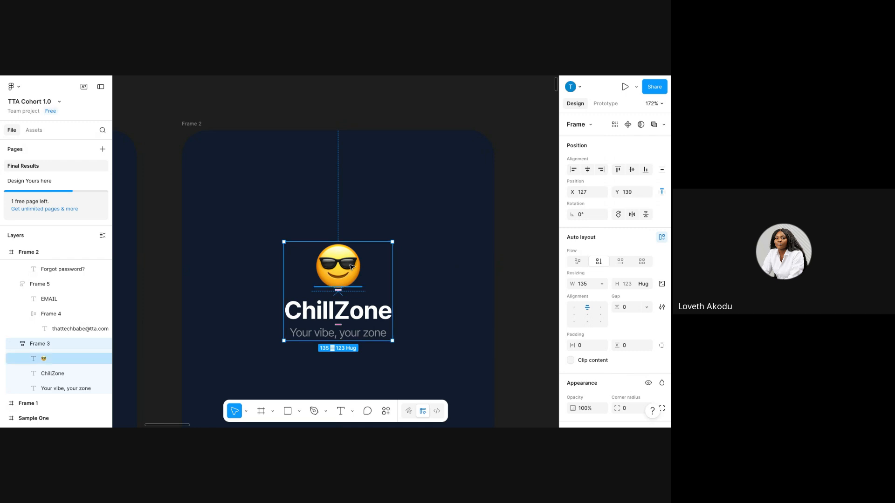
pyautogui.hotkey('ctrl', 'z')
pyautogui.scroll(-3, 293, 254)
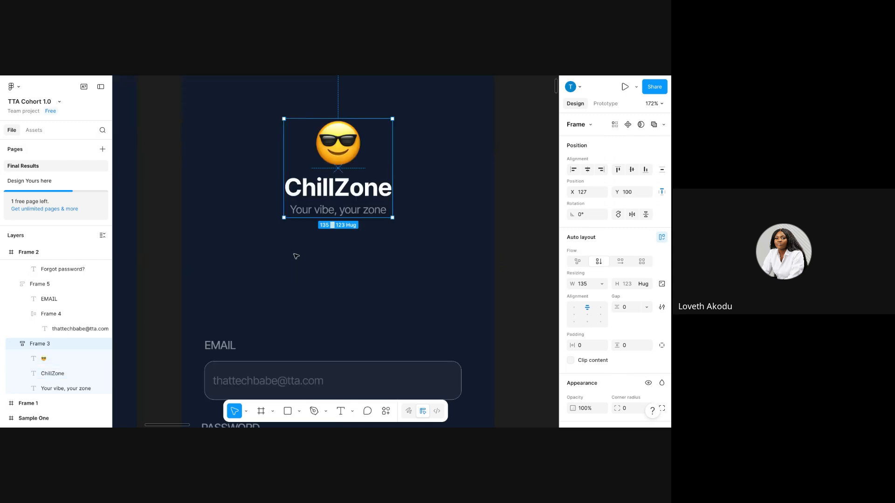
pyautogui.scroll(-5, 292, 253)
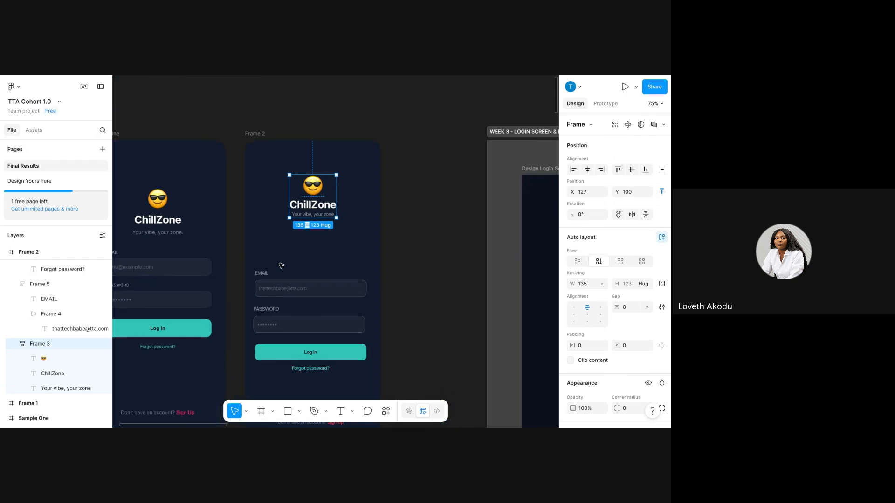
pyautogui.click(280, 275)
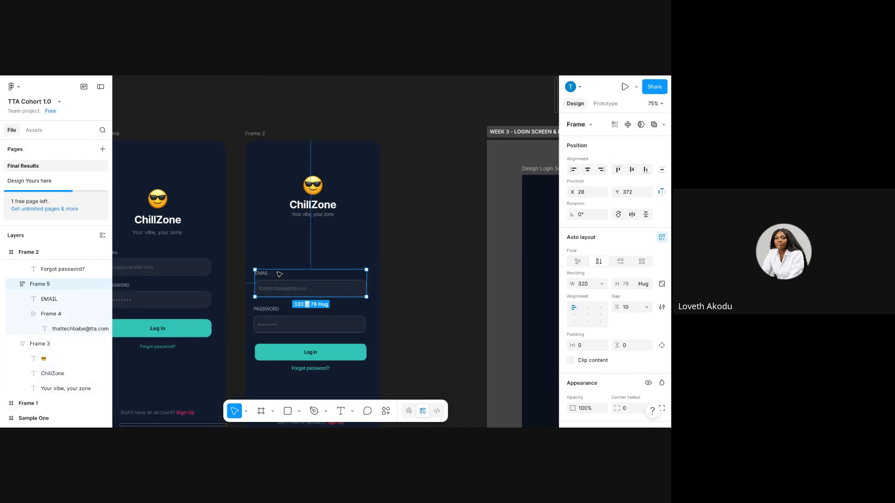
# Wrap the email and password fields in auto layout (gap 25), sitting 100 below the header.
pyautogui.keyDown('shift'); pyautogui.click(279, 318); pyautogui.keyUp('shift')
pyautogui.rightClick(278, 279)
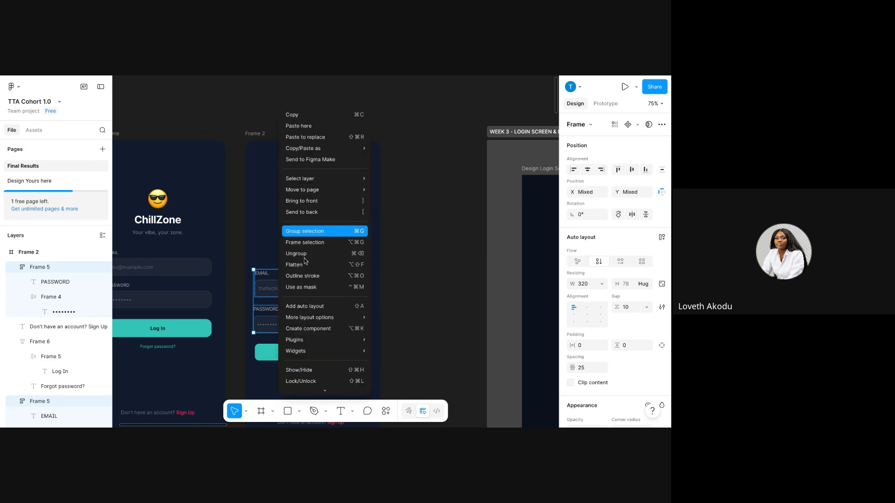
pyautogui.click(307, 309)
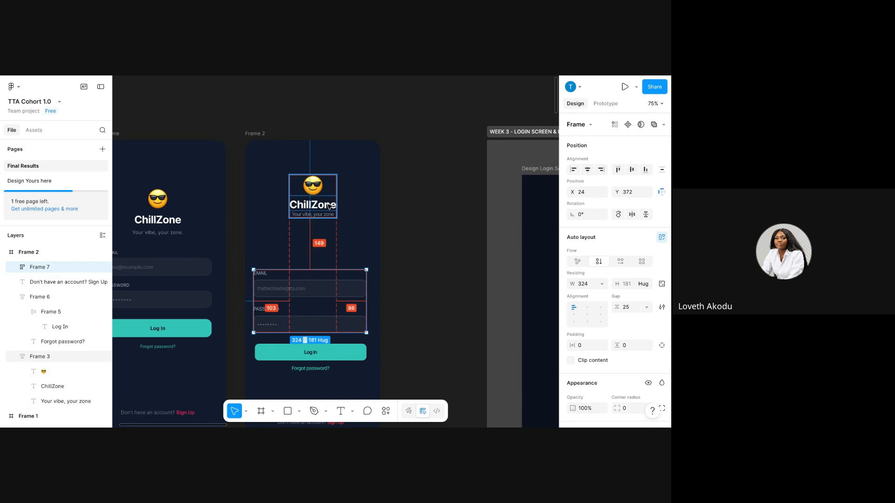
pyautogui.hotkey('shift', 'Up')
pyautogui.hotkey('shift', 'Up')
pyautogui.hotkey('shift', 'Up')
pyautogui.hotkey('shift', 'Up')
pyautogui.hotkey('shift', 'Up')
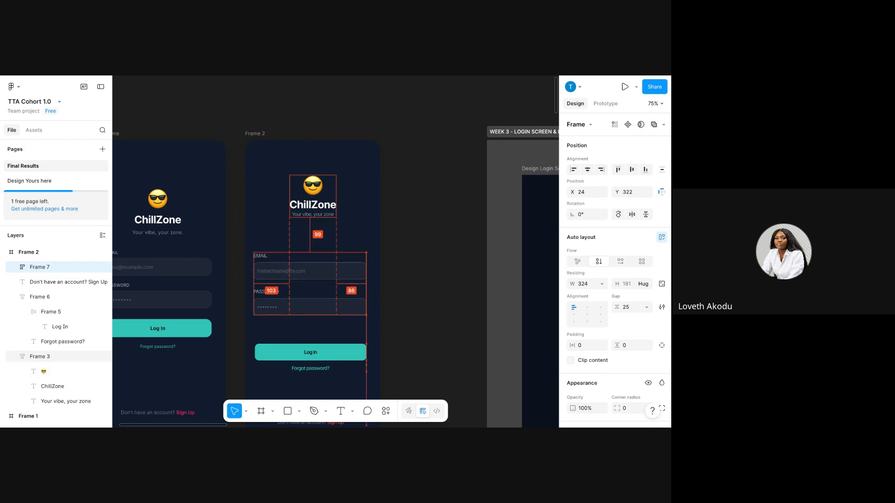
pyautogui.press('Down')
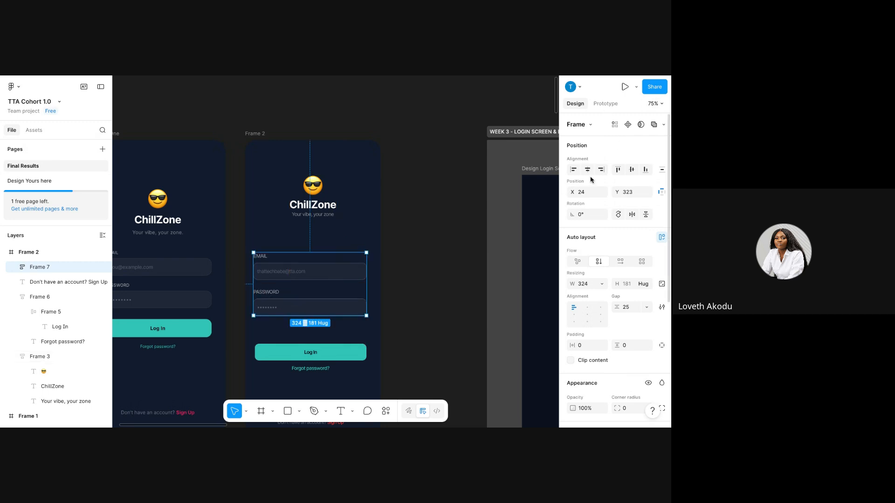
# Centre the email-and-password block and the Log In group horizontally in Frame 2.
pyautogui.click(588, 169)
pyautogui.scroll(-3, 248, 316)
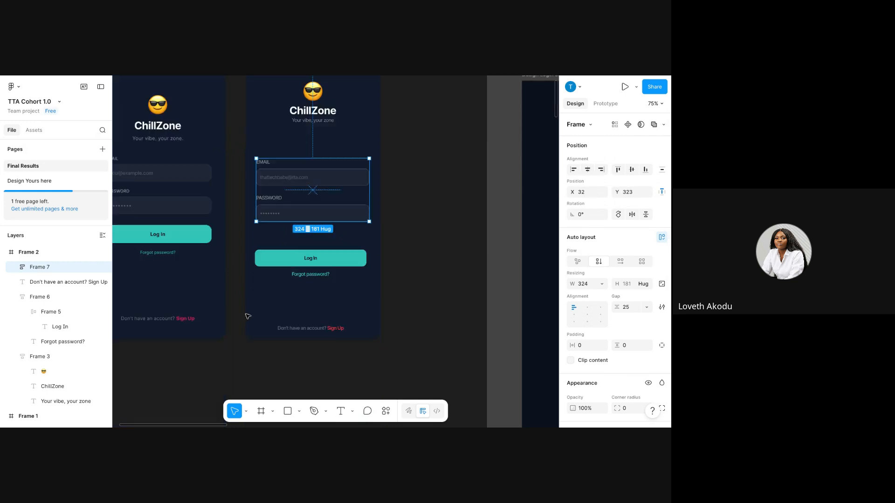
pyautogui.scroll(1, 308, 297)
pyautogui.click(313, 305)
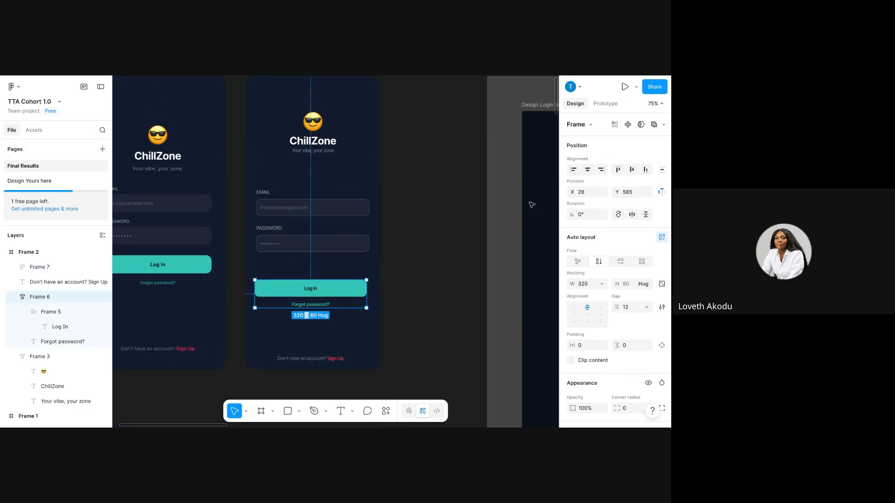
pyautogui.click(588, 171)
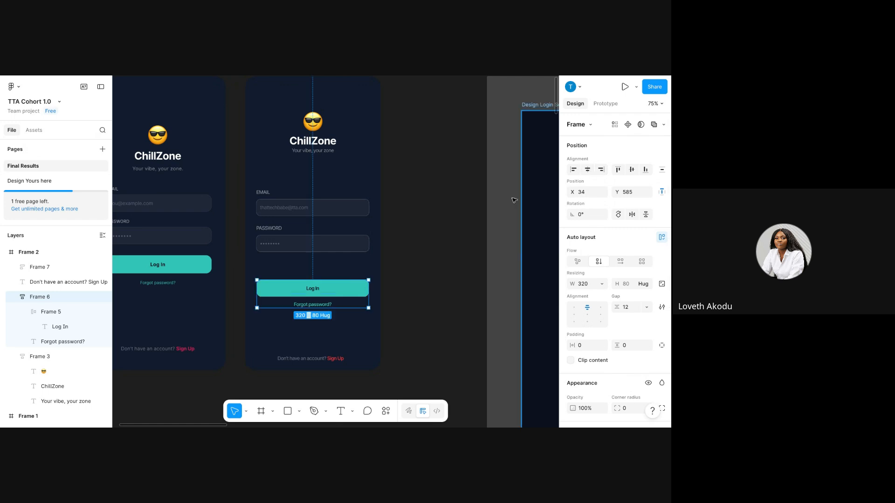
pyautogui.scroll(-5, 260, 201)
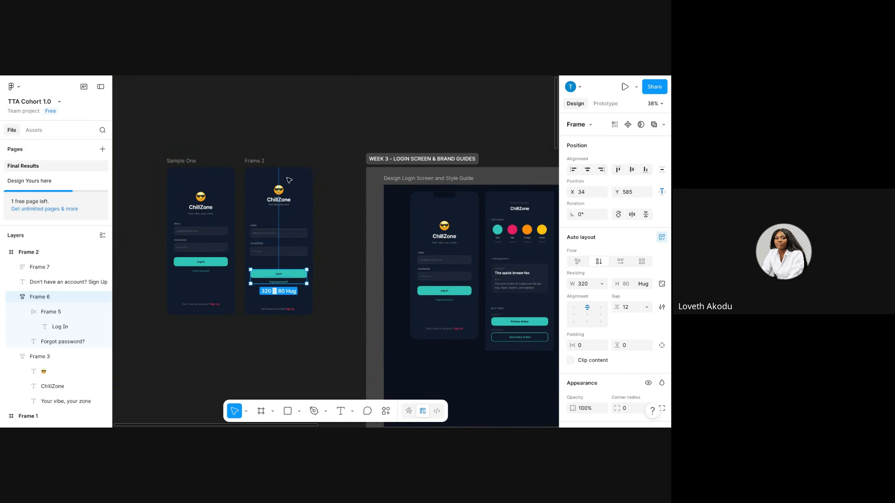
# Raise the email-and-password block to Y 287, closer to the ChillZone header.
pyautogui.click(275, 244)
pyautogui.scroll(6, 289, 216)
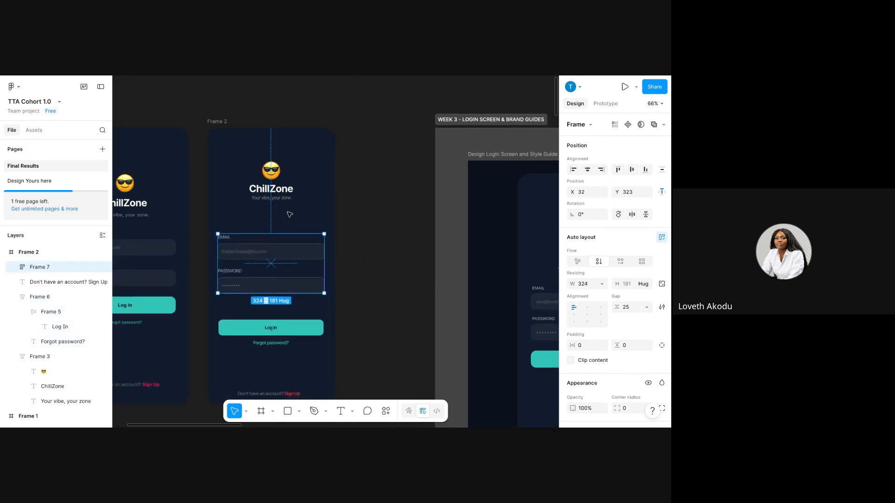
pyautogui.hscroll(-1, 289, 214)
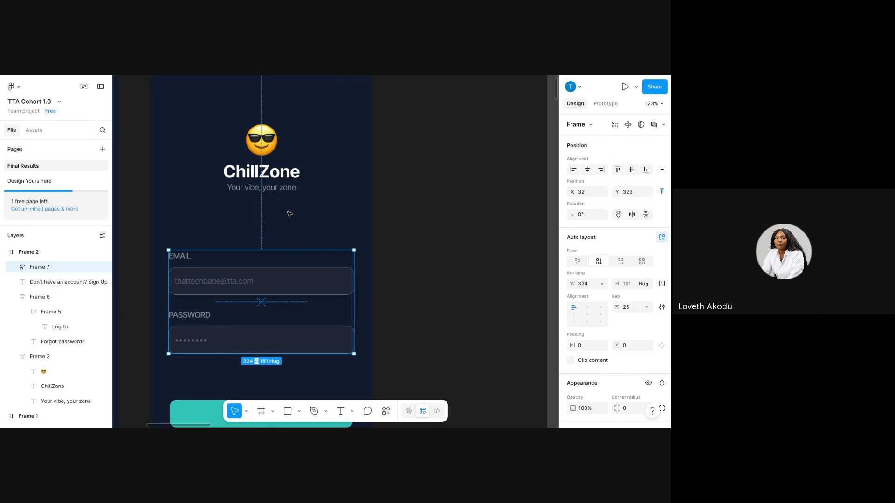
pyautogui.hscroll(-3, 290, 214)
pyautogui.scroll(-1, 298, 187)
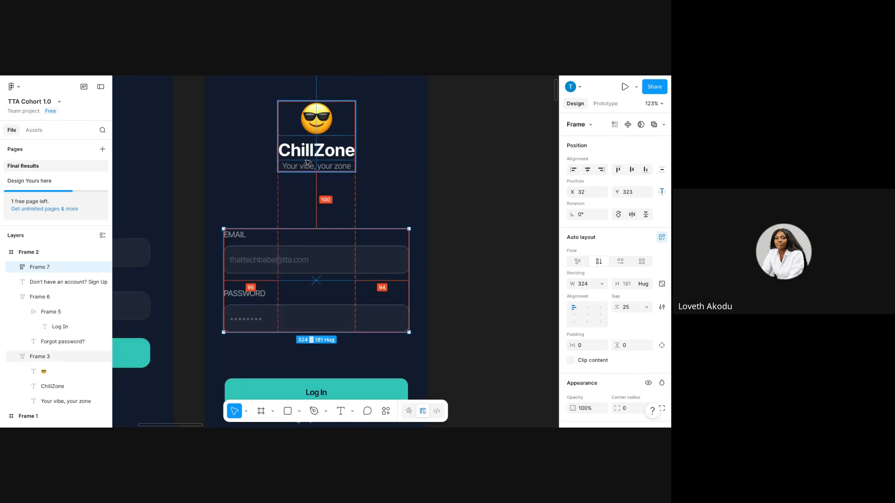
pyautogui.hotkey('shift', 'Up')
pyautogui.hotkey('shift', 'Up')
pyautogui.hotkey('shift', 'Up')
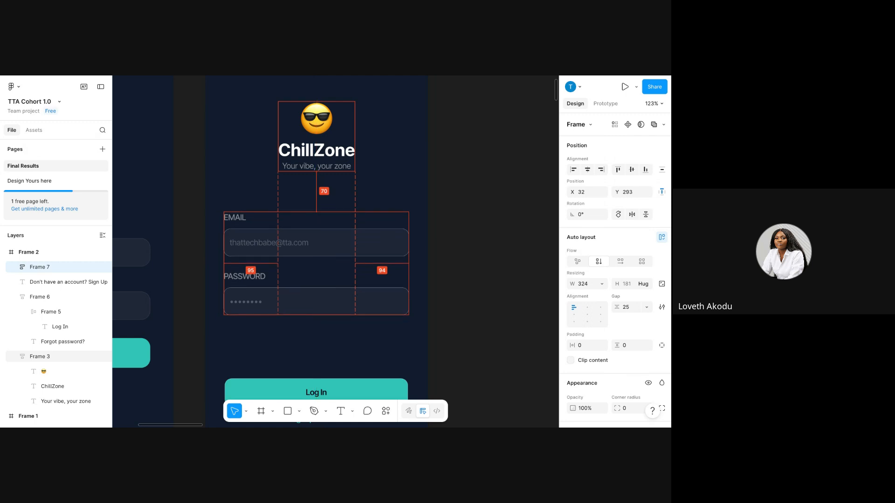
pyautogui.hotkey('shift', 'Up')
pyautogui.press('Up')
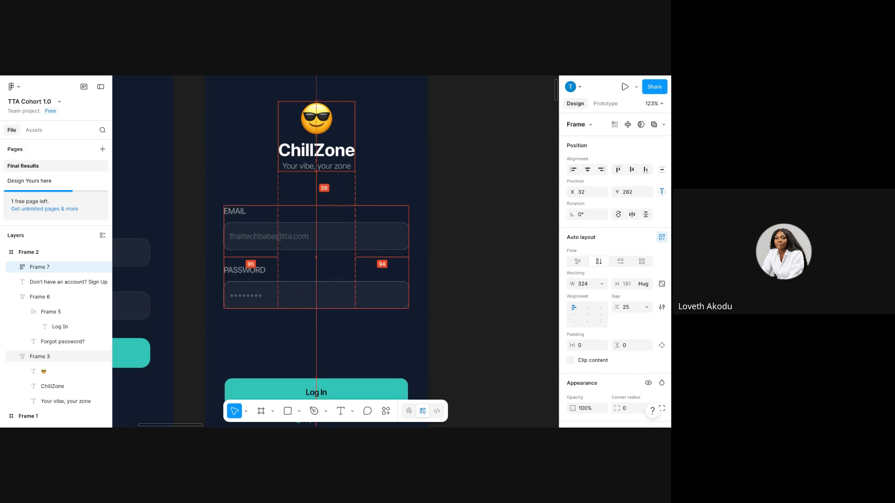
pyautogui.press('Down')
pyautogui.press('Down')
pyautogui.press('Down')
pyautogui.press('Down')
pyautogui.press('Down')
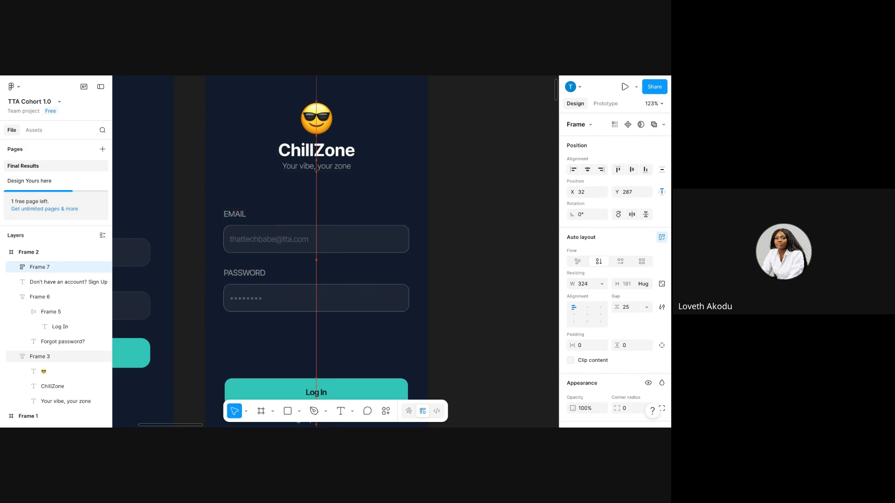
pyautogui.scroll(-5, 304, 163)
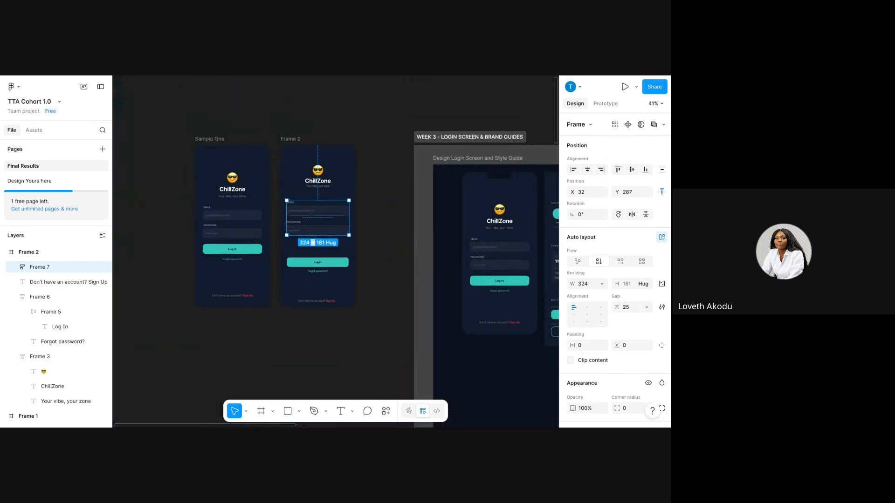
pyautogui.scroll(2, 302, 155)
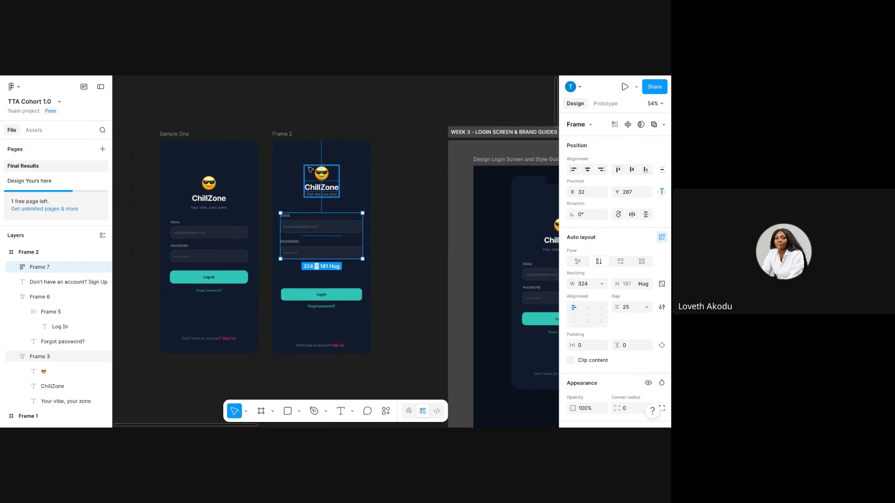
pyautogui.scroll(2, 311, 170)
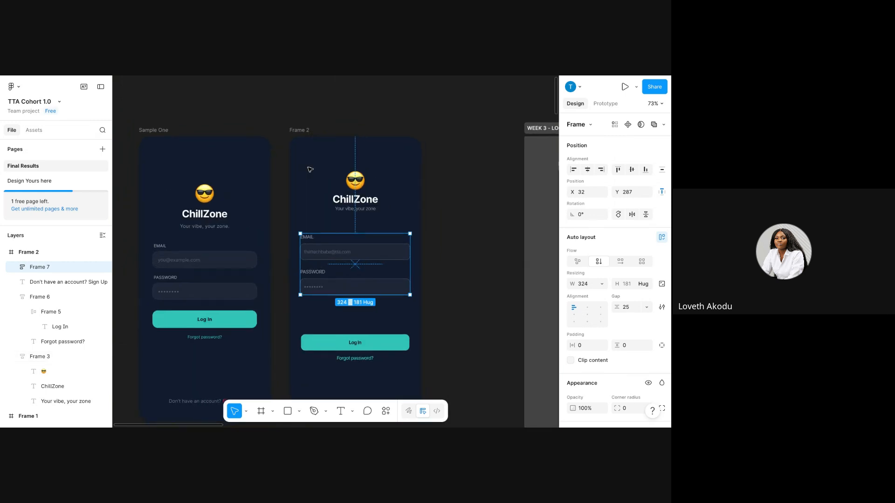
# Move the Log In and Forgot password? group to X 32, Y 500, 32 below the password field.
pyautogui.click(366, 351)
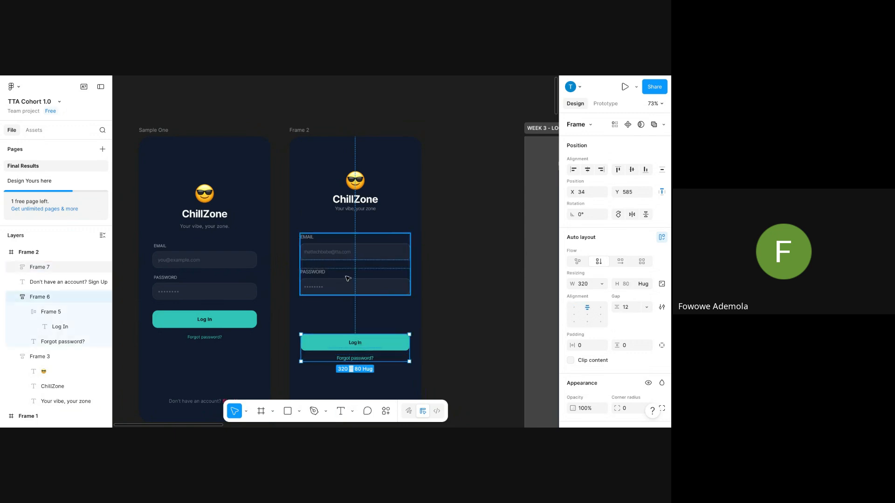
pyautogui.press('alt')
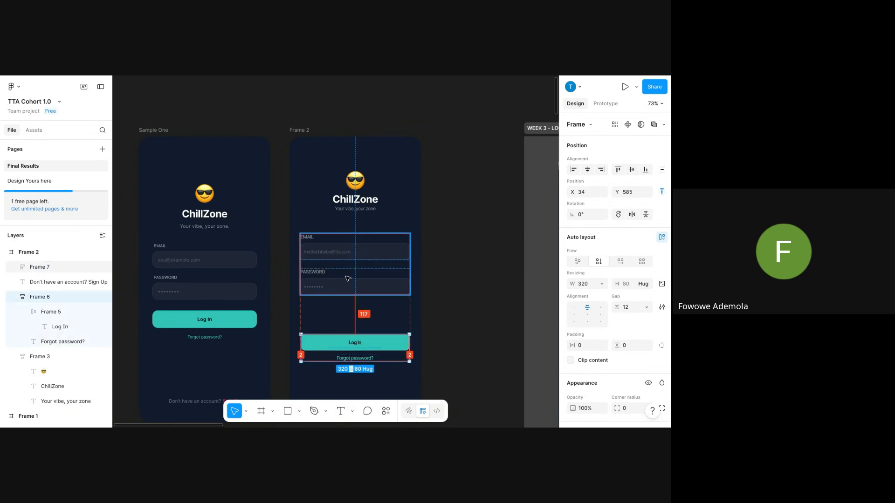
pyautogui.press('Left')
pyautogui.press('Left')
pyautogui.hotkey('shift', 'Up')
pyautogui.hotkey('shift', 'Up')
pyautogui.hotkey('shift', 'Up')
pyautogui.hotkey('shift', 'Up')
pyautogui.hotkey('shift', 'Up')
pyautogui.hotkey('shift', 'Up')
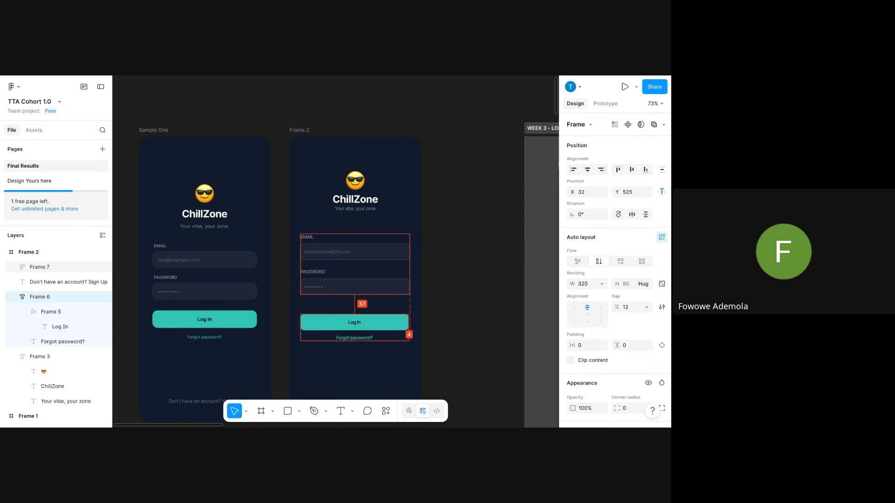
pyautogui.hotkey('shift', 'Up')
pyautogui.hotkey('shift', 'Up')
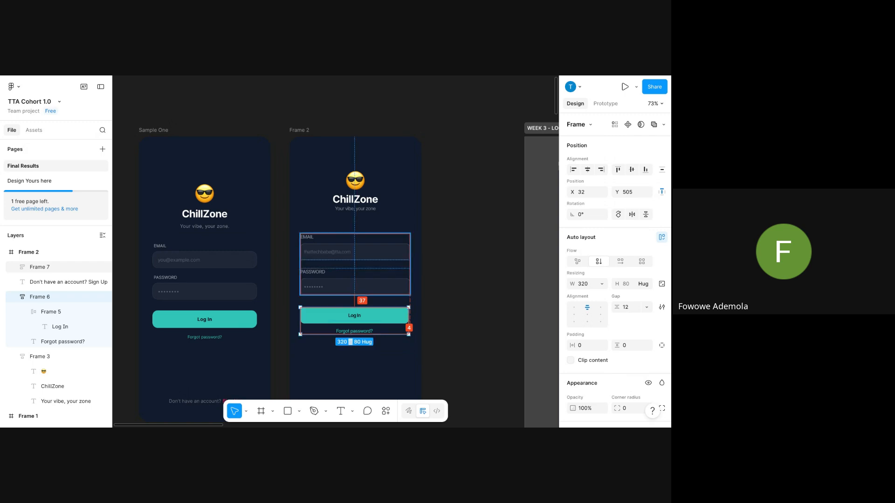
pyautogui.press('Up')
pyautogui.press('Up')
pyautogui.press('Up')
pyautogui.press('Up')
pyautogui.press('Up')
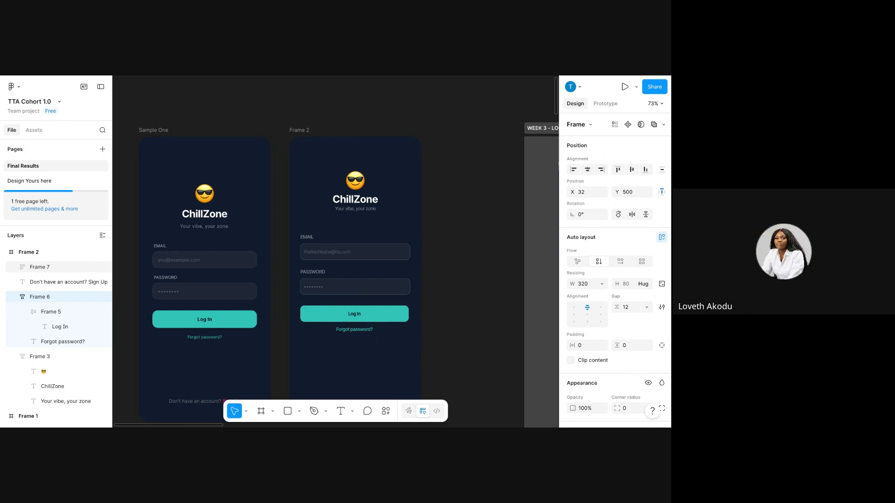
pyautogui.scroll(-4, 312, 237)
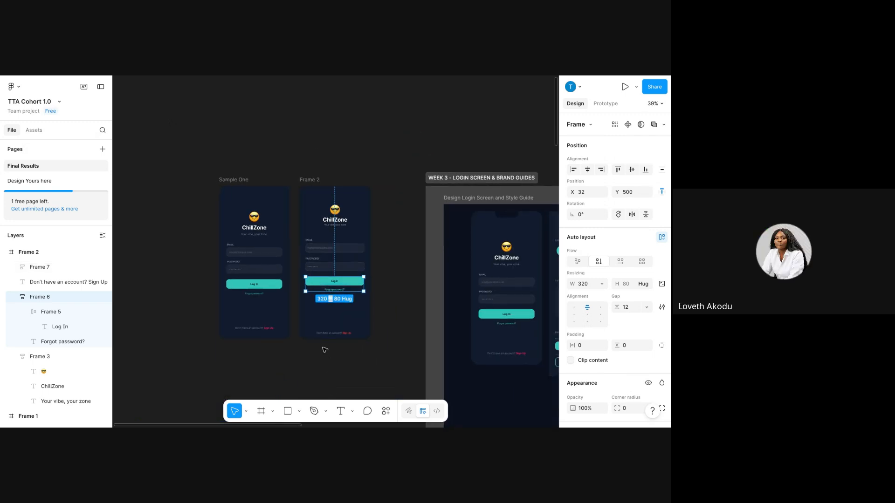
pyautogui.click(326, 334)
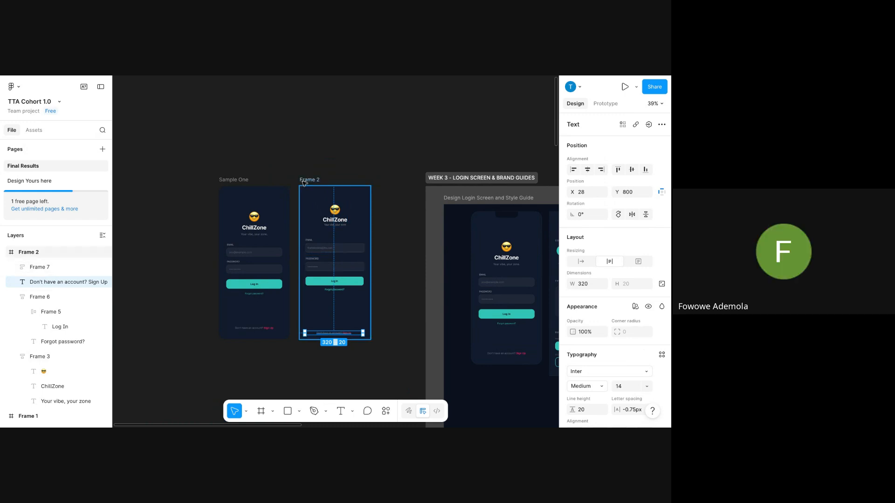
pyautogui.press('alt')
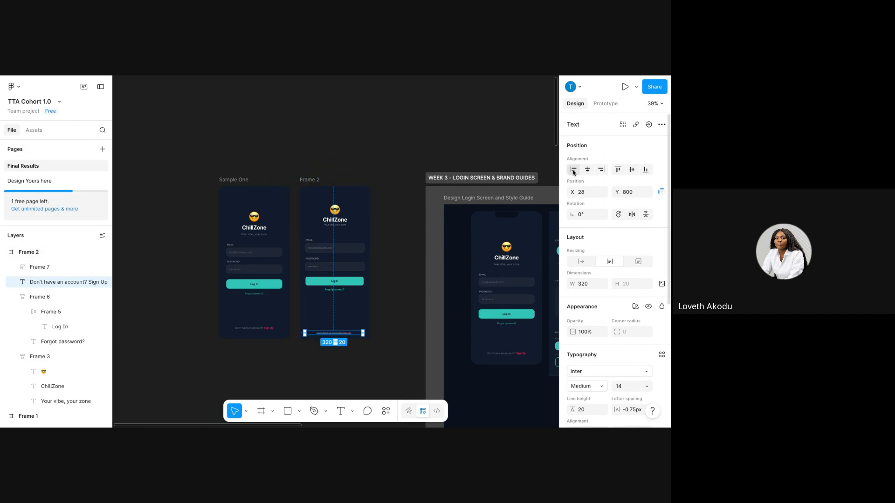
pyautogui.click(420, 278)
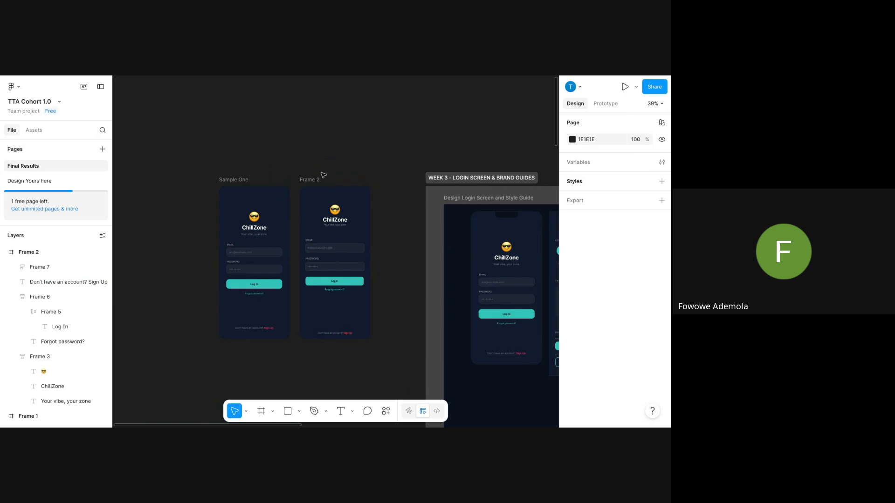
pyautogui.scroll(-3, 326, 175)
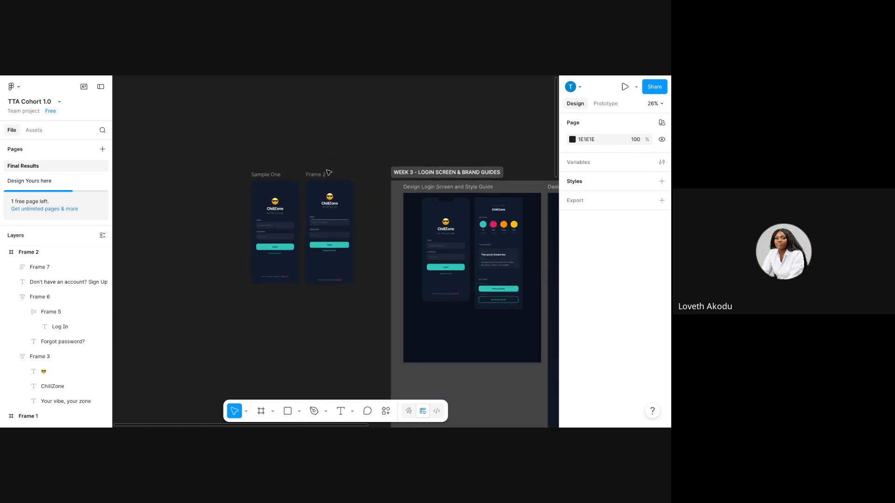
pyautogui.scroll(5, 329, 172)
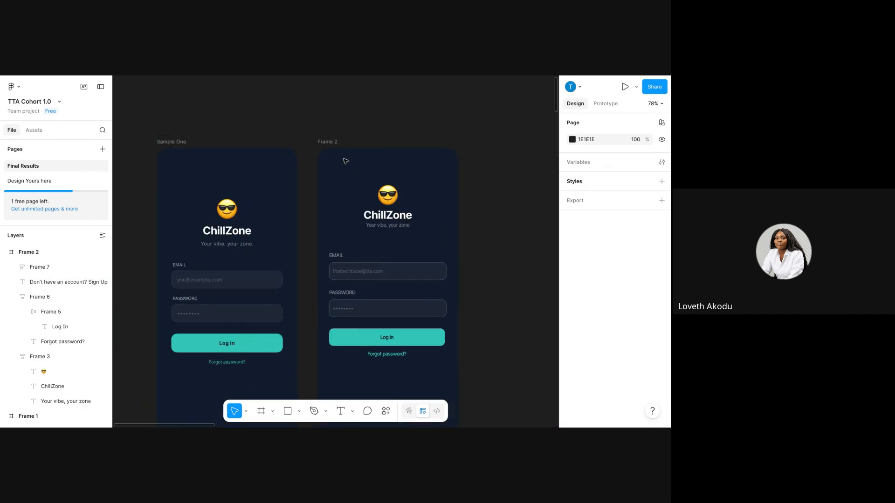
pyautogui.scroll(-5, 346, 163)
pyautogui.hscroll(2, 345, 163)
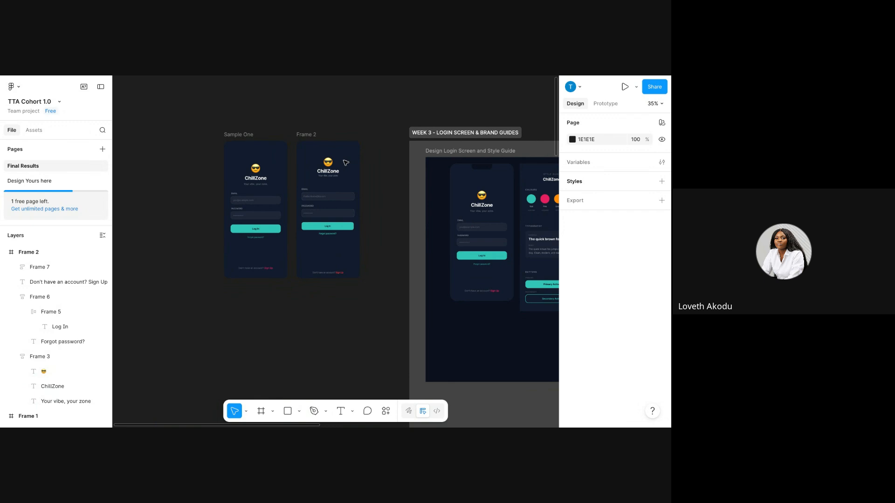
pyautogui.scroll(-3, 346, 162)
pyautogui.hscroll(4, 341, 167)
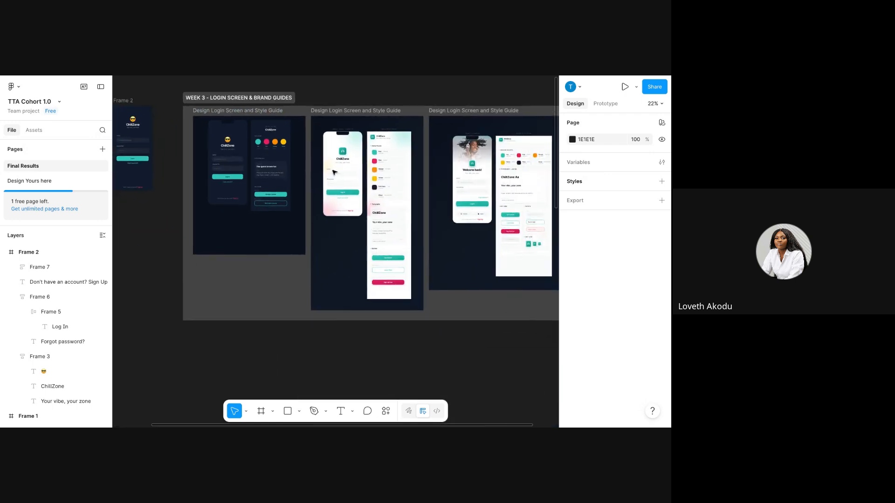
pyautogui.scroll(6, 334, 172)
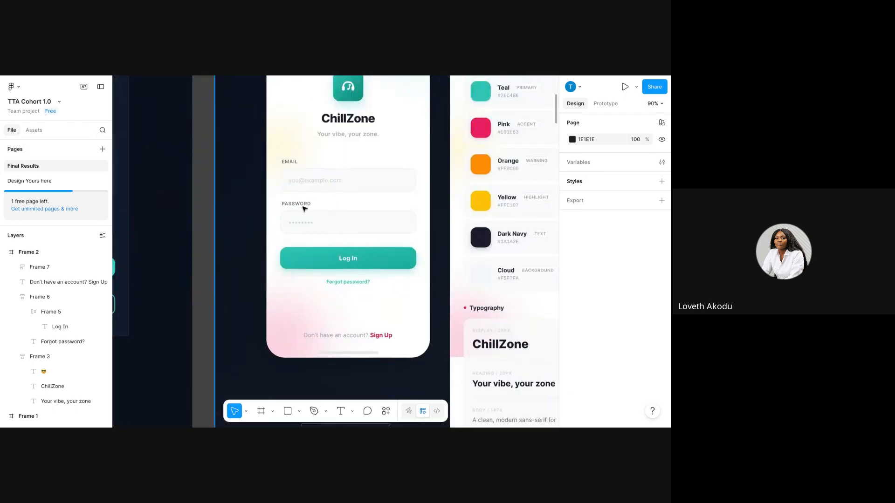
pyautogui.scroll(-2, 279, 233)
pyautogui.scroll(-4, 280, 232)
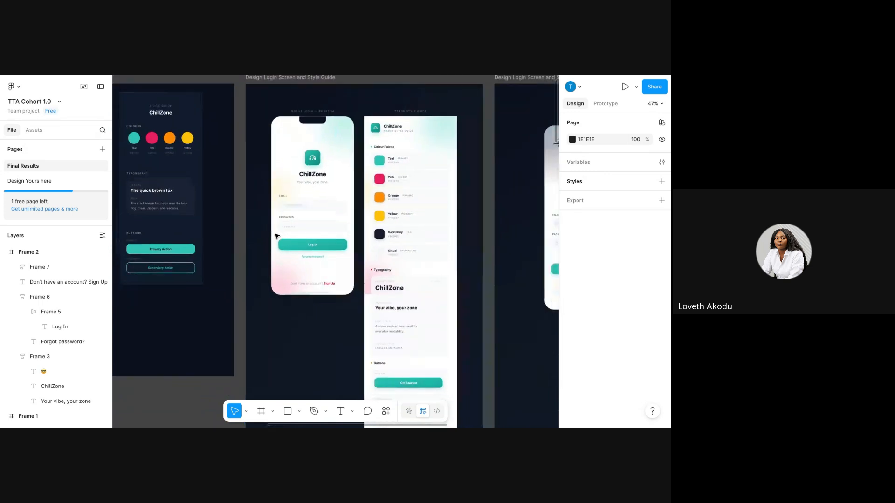
pyautogui.hscroll(1, 275, 236)
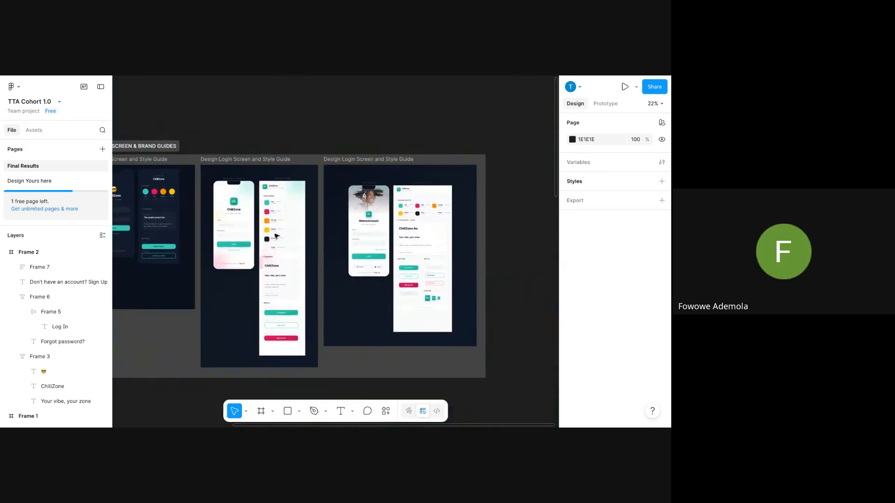
pyautogui.scroll(5, 277, 235)
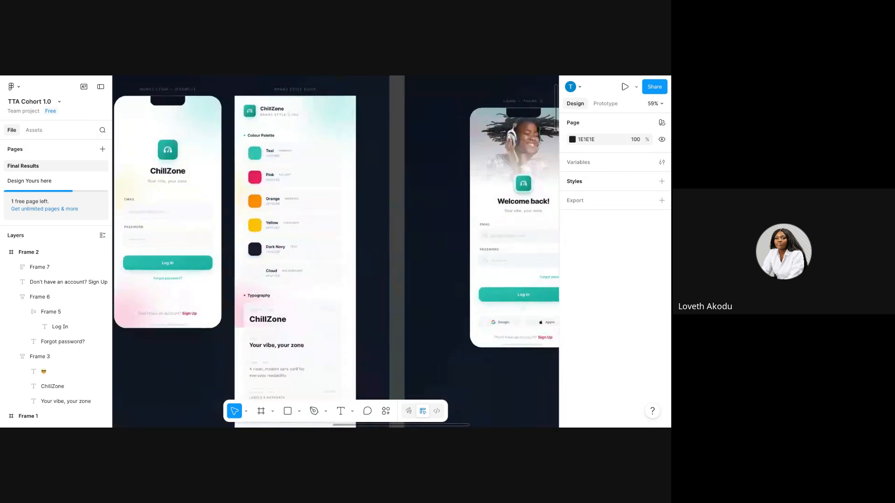
pyautogui.hscroll(-1, 276, 235)
pyautogui.scroll(-1, 336, 252)
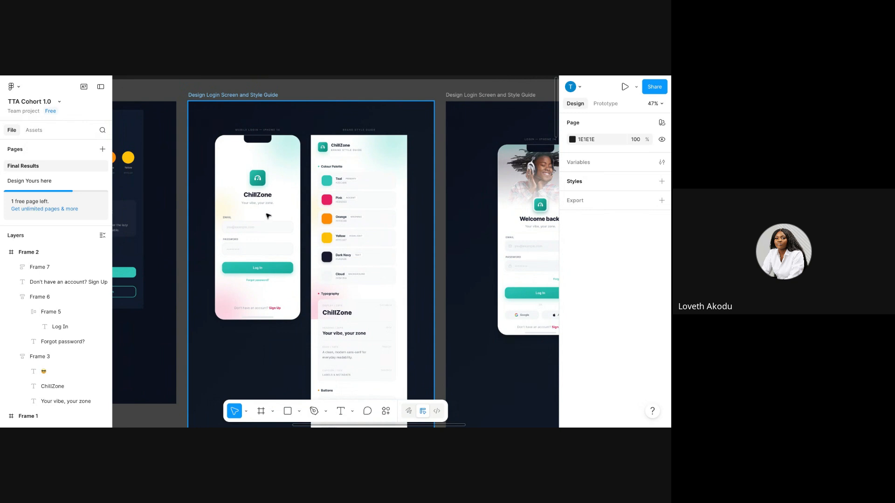
pyautogui.scroll(-4, 269, 216)
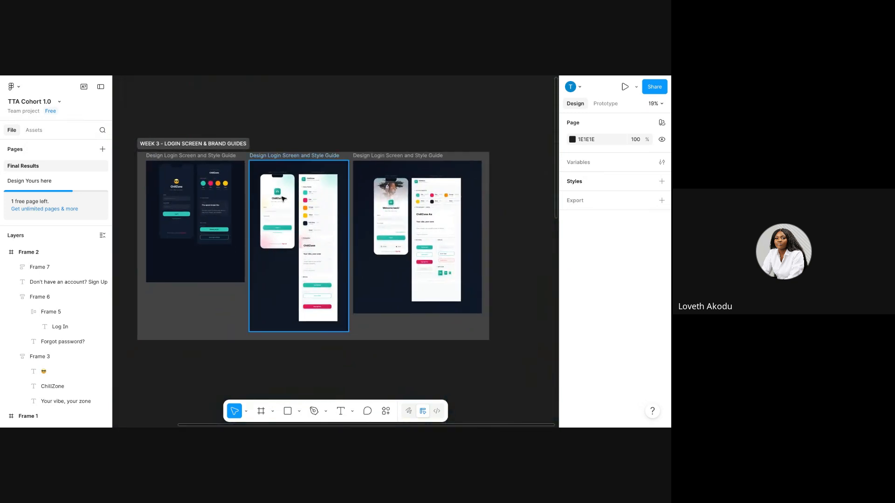
pyautogui.scroll(5, 282, 199)
pyautogui.hscroll(4, 284, 200)
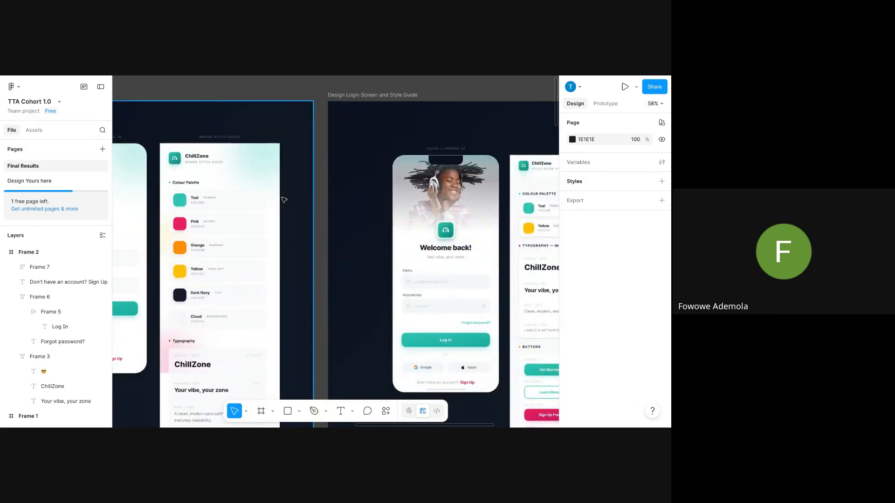
pyautogui.hscroll(-4, 284, 200)
pyautogui.scroll(-2, 284, 200)
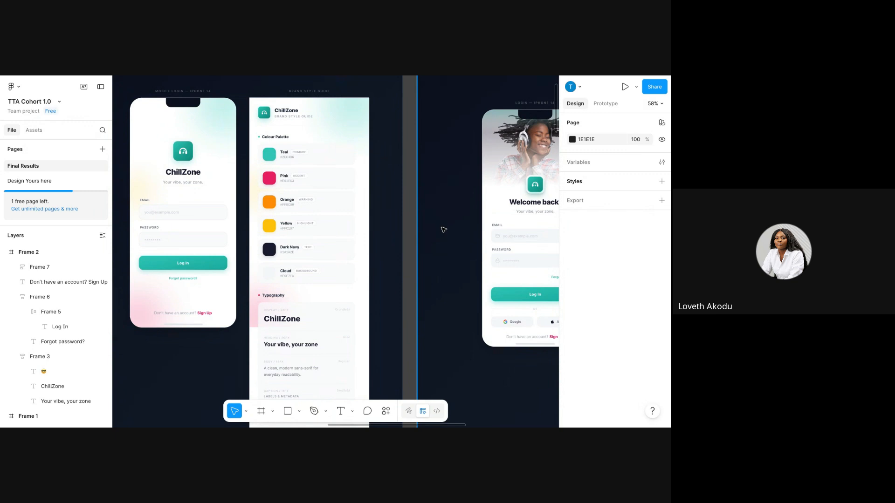
pyautogui.scroll(-3, 438, 242)
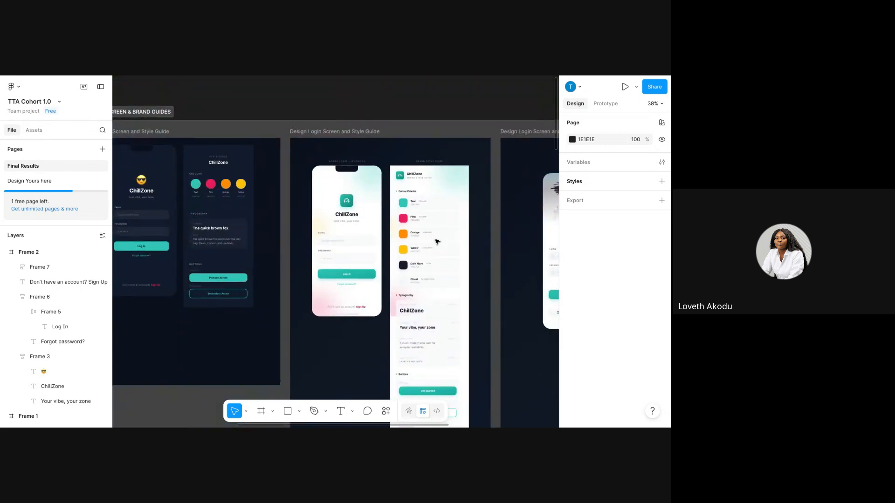
# Select the phone Container inside the WEEK 3 reference frame and copy it.
pyautogui.doubleClick(338, 157)
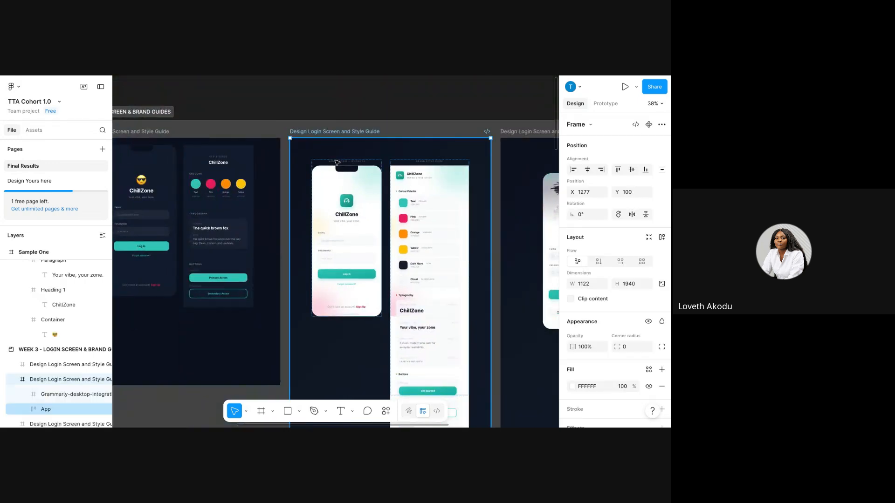
pyautogui.doubleClick(341, 169)
pyautogui.rightClick(341, 169)
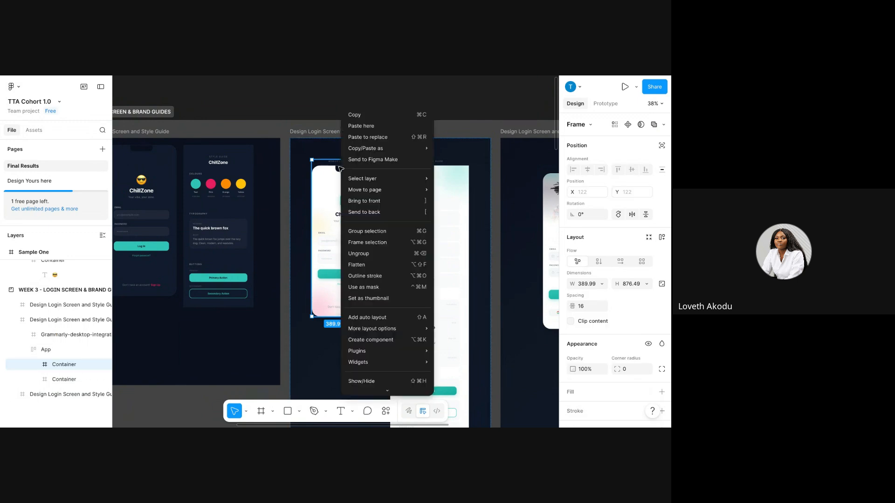
pyautogui.click(364, 116)
pyautogui.rightClick(325, 192)
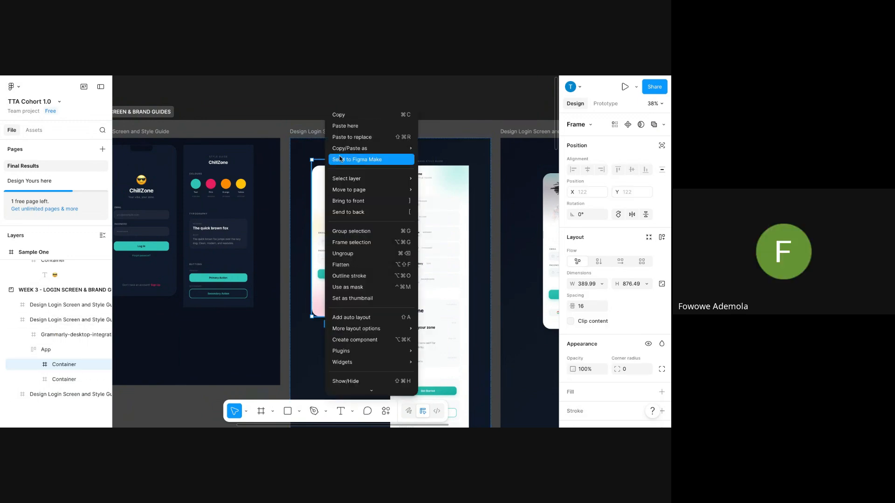
pyautogui.click(346, 118)
pyautogui.hscroll(-2, 309, 199)
pyautogui.scroll(-5, 309, 199)
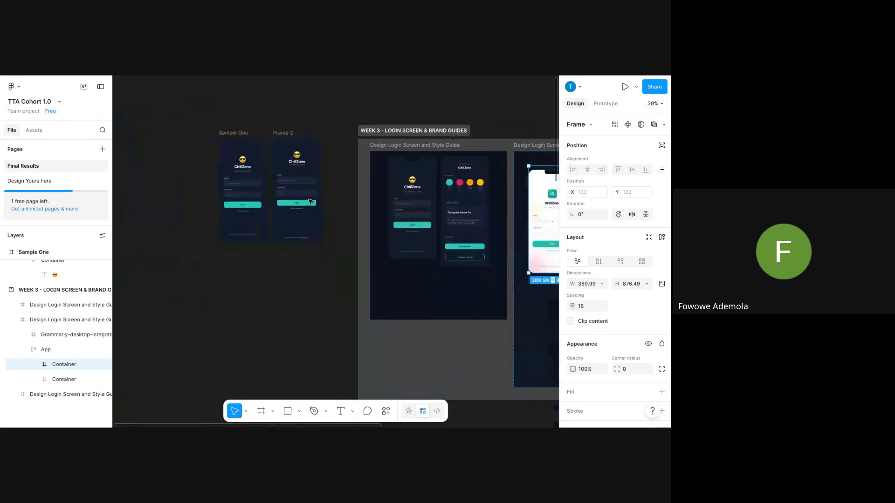
# Paste the copied phone onto the empty canvas and move it to the upper left.
pyautogui.rightClick(286, 238)
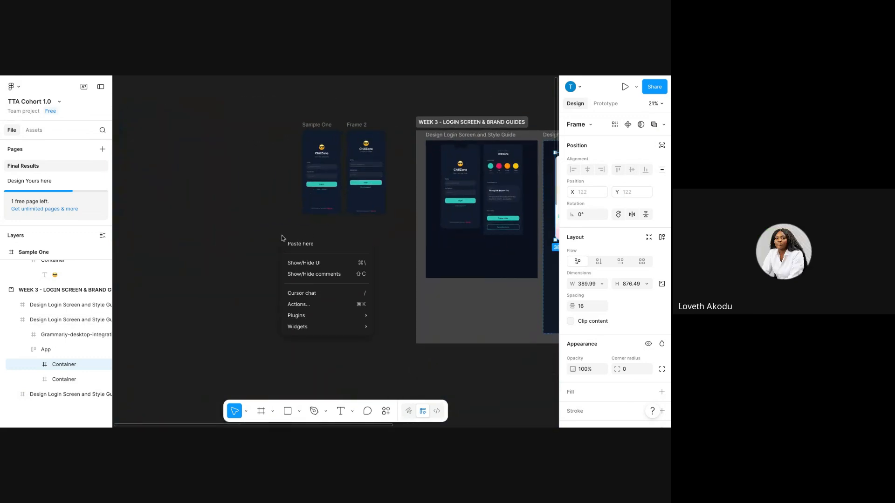
pyautogui.click(289, 243)
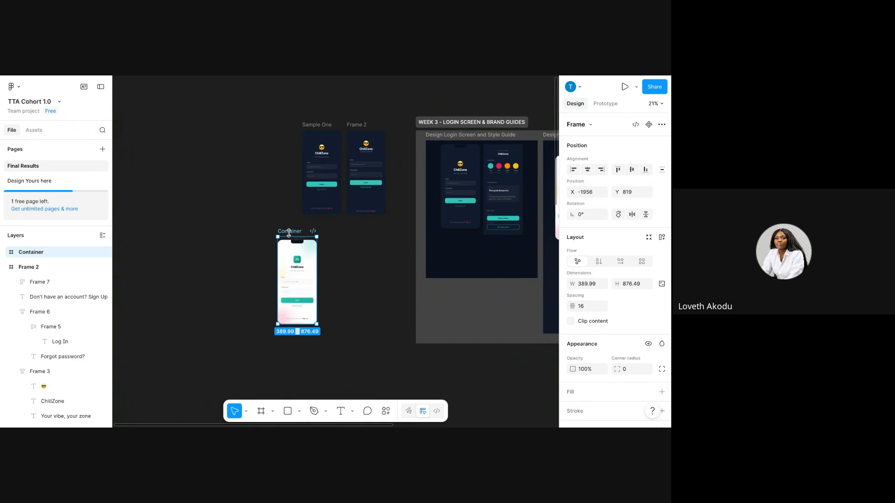
pyautogui.hscroll(-6, 288, 231)
pyautogui.scroll(-3, 288, 232)
pyautogui.hscroll(-2, 289, 233)
pyautogui.scroll(2, 289, 233)
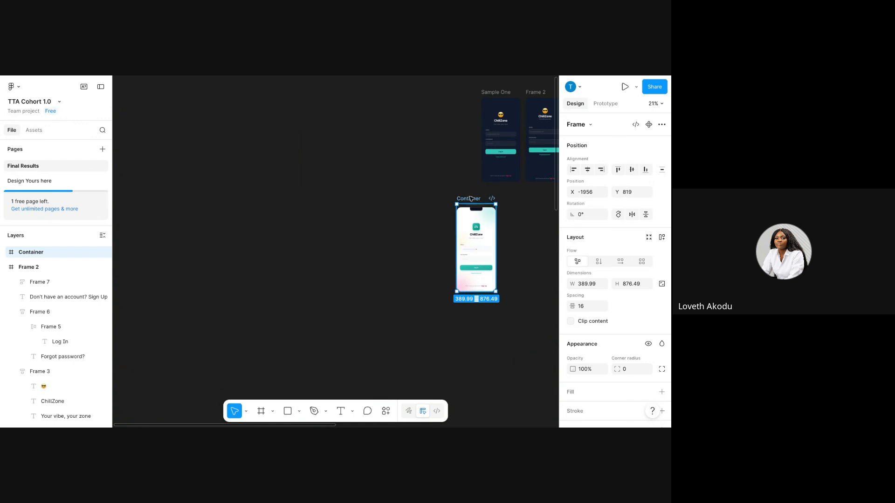
pyautogui.moveTo(472, 199); pyautogui.dragTo(208, 118)
pyautogui.scroll(5, 208, 118)
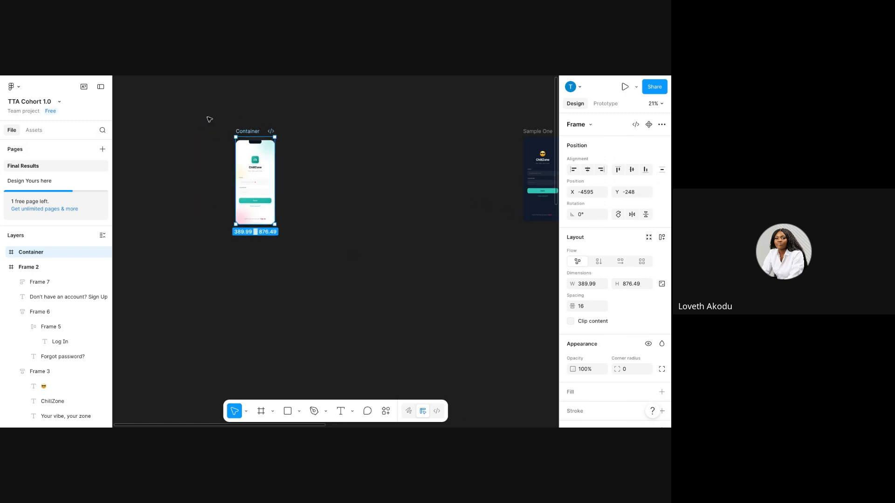
pyautogui.hscroll(1, 211, 118)
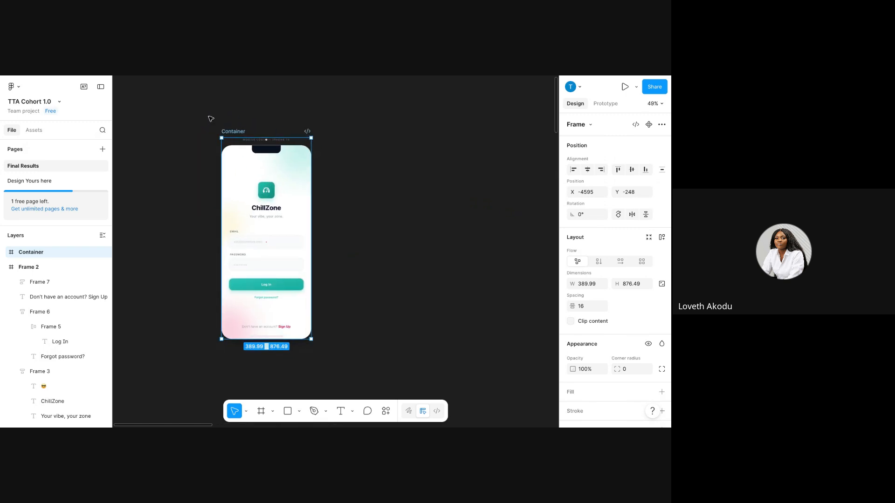
pyautogui.scroll(2, 210, 118)
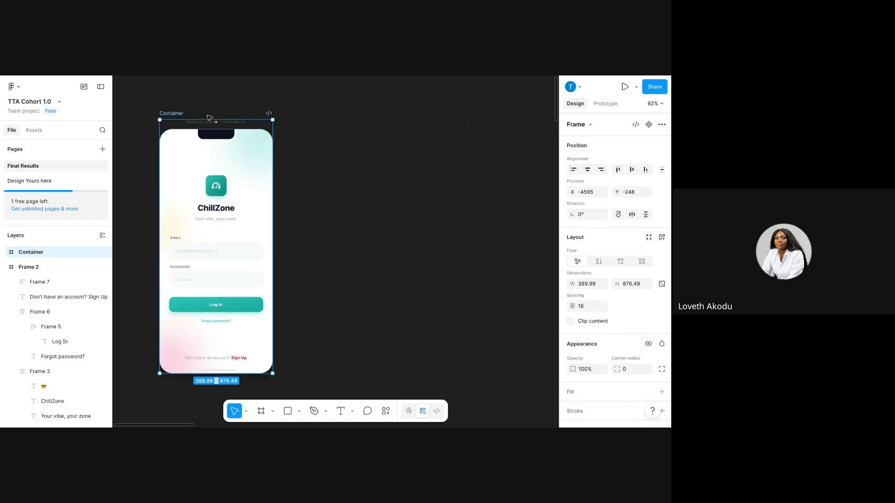
# Delete the MOBILE LOGIN — IPHONE 14 label above the pasted phone.
pyautogui.click(396, 210)
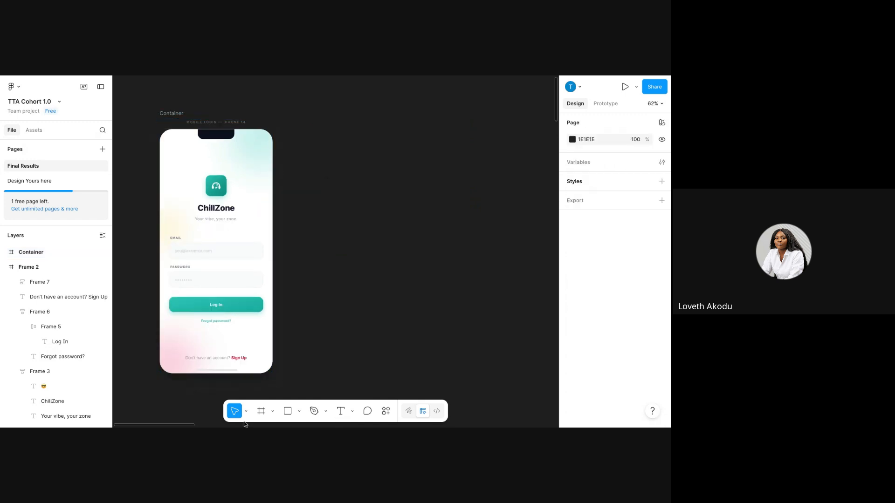
pyautogui.click(204, 123)
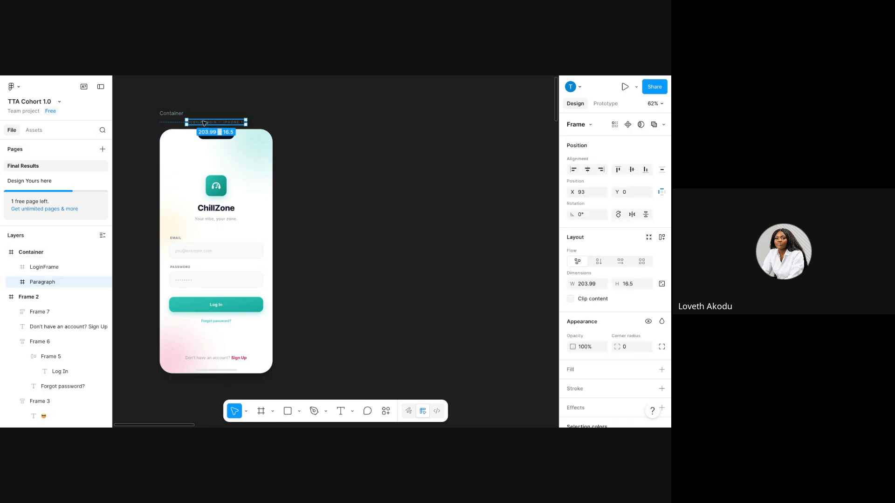
pyautogui.press('Delete')
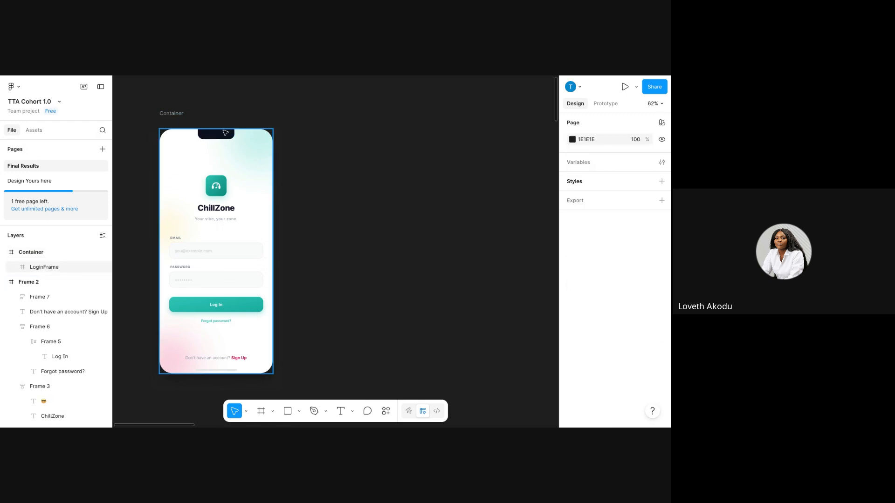
# Pull LoginFrame out of its Container so it stands as its own top-level frame.
pyautogui.click(226, 134)
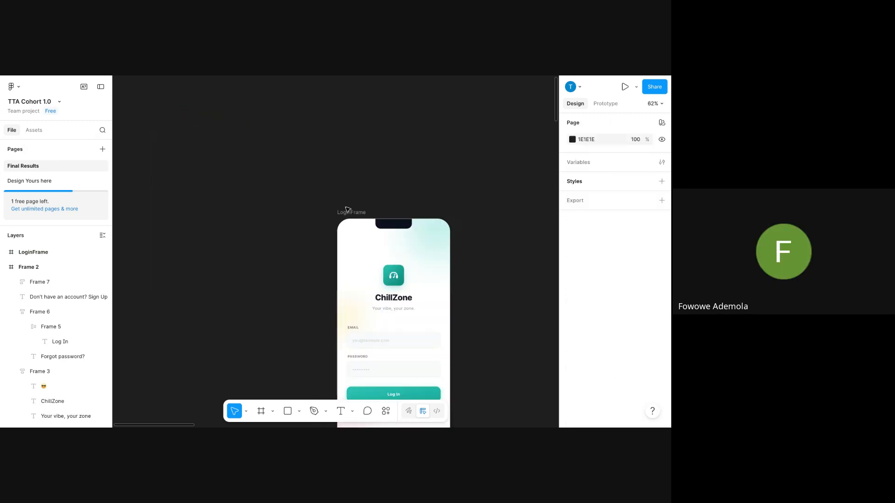
pyautogui.moveTo(347, 210); pyautogui.dragTo(203, 96)
pyautogui.click(239, 140)
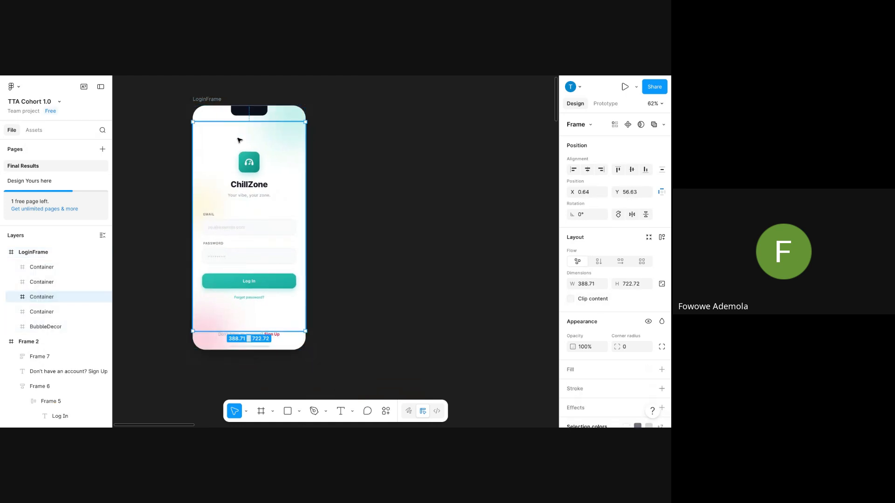
pyautogui.click(202, 99)
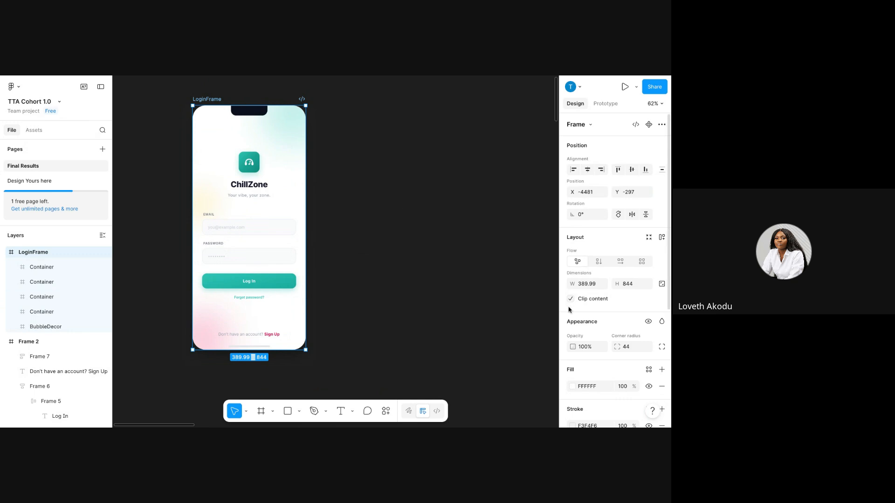
# Delete the stray Frame 8 that was drawn on the canvas.
pyautogui.click(260, 411)
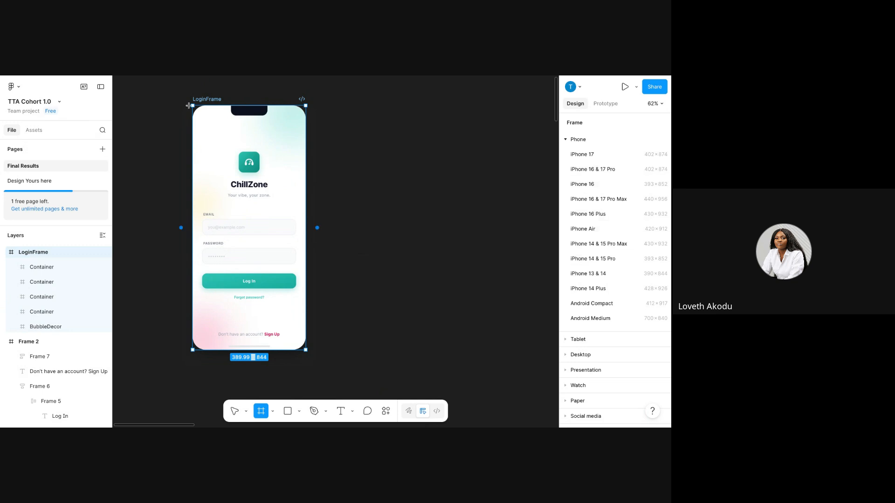
pyautogui.moveTo(192, 106)
pyautogui.mouseDown()
pyautogui.moveTo(280, 210)
pyautogui.moveTo(309, 355)
pyautogui.moveTo(303, 347)
pyautogui.mouseUp()
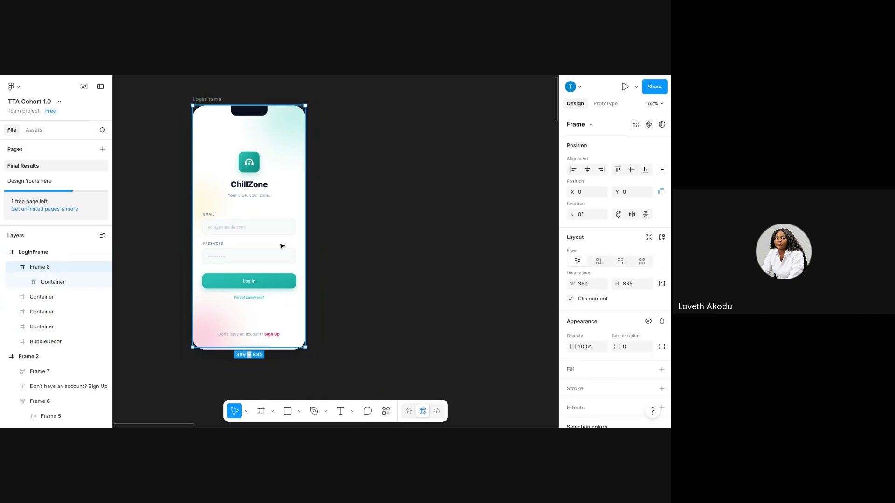
pyautogui.moveTo(293, 146)
pyautogui.mouseDown()
pyautogui.moveTo(406, 170)
pyautogui.moveTo(456, 154)
pyautogui.mouseUp()
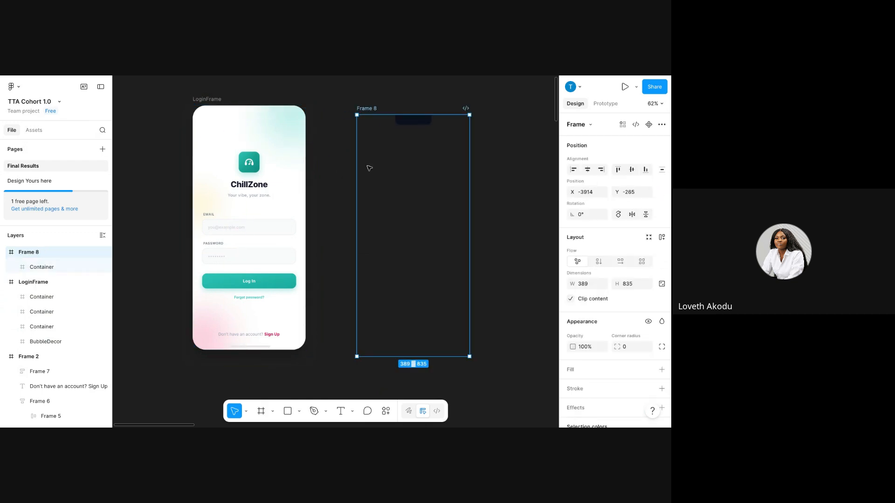
pyautogui.press('Delete')
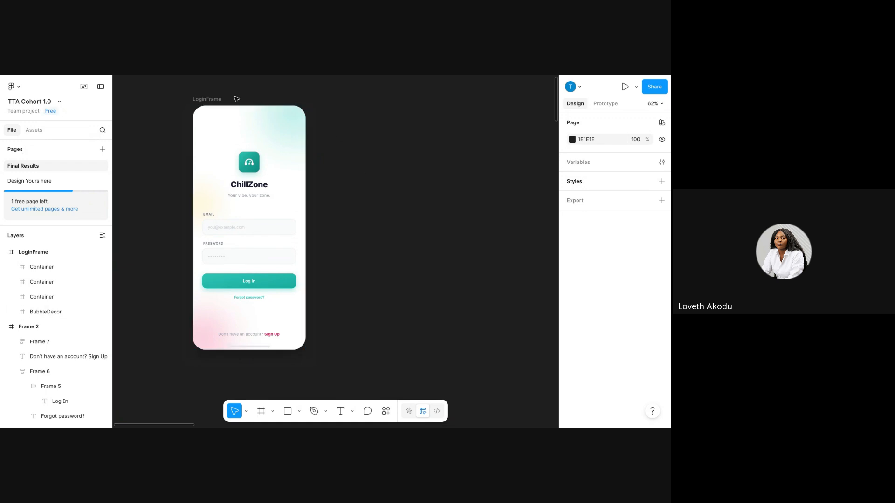
pyautogui.click(206, 111)
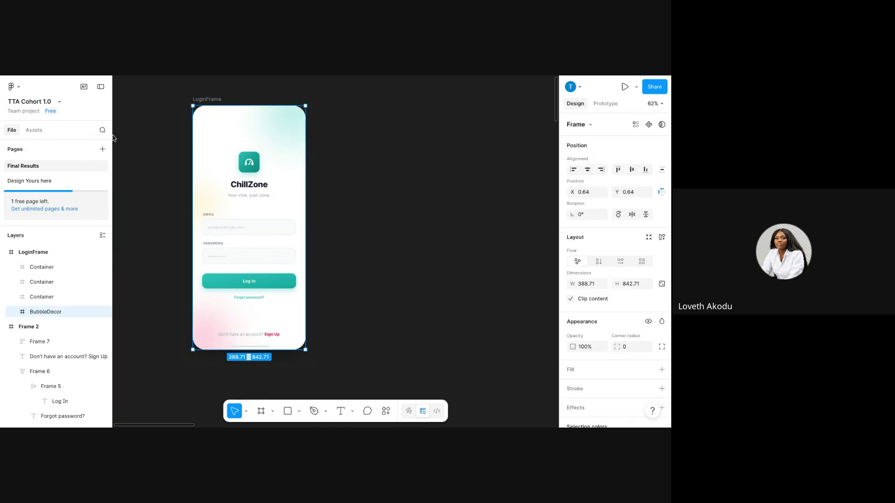
pyautogui.scroll(-1, 56, 339)
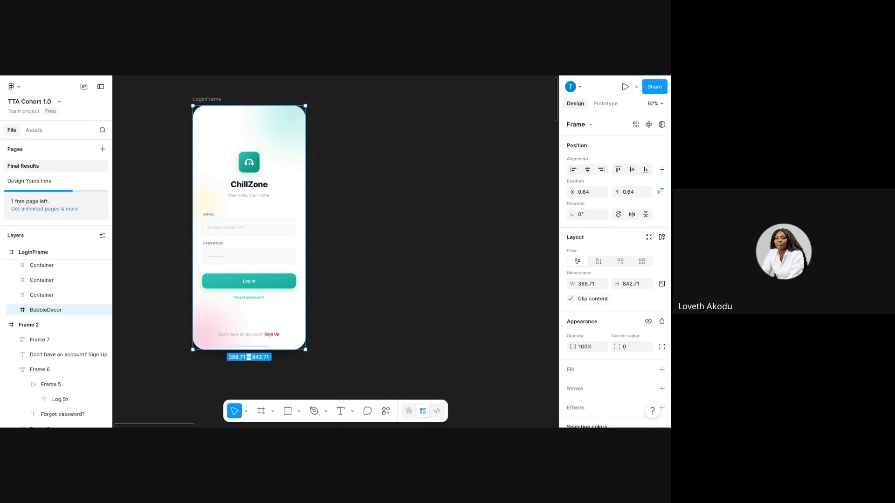
pyautogui.scroll(1, 56, 339)
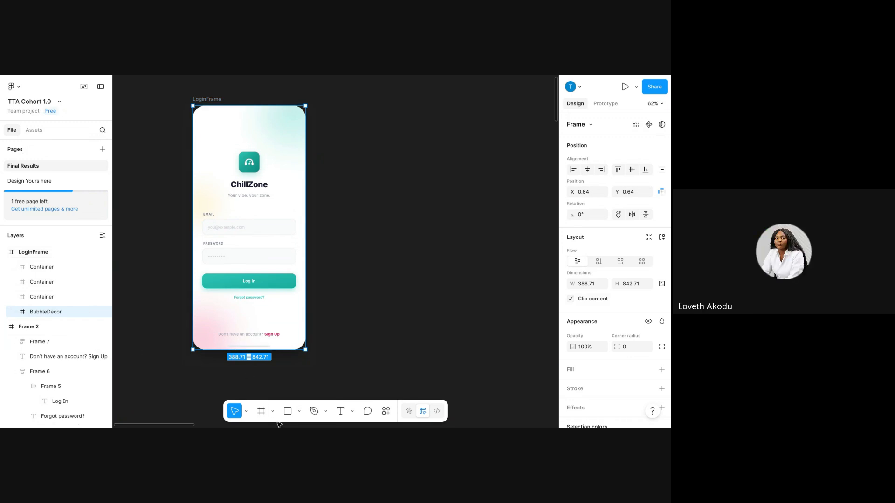
# Create a new white Frame 3 and place it beside LoginFrame.
pyautogui.click(261, 411)
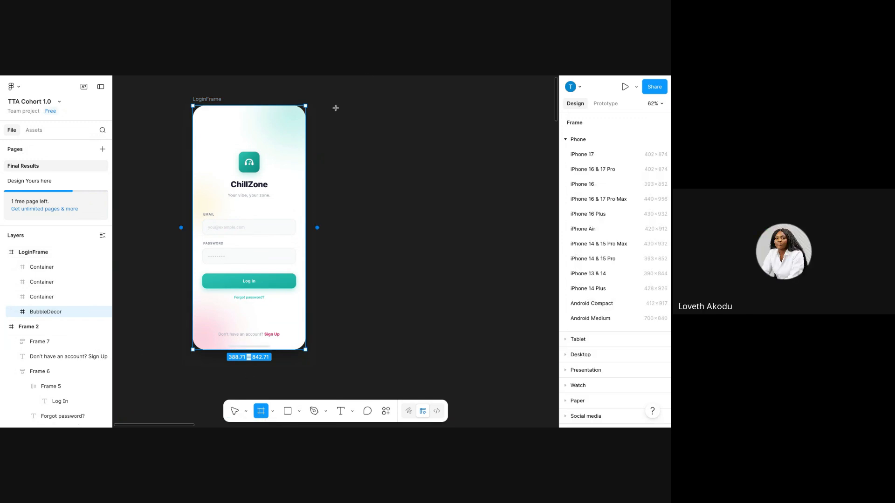
pyautogui.click(188, 100)
pyautogui.moveTo(191, 101); pyautogui.dragTo(362, 236)
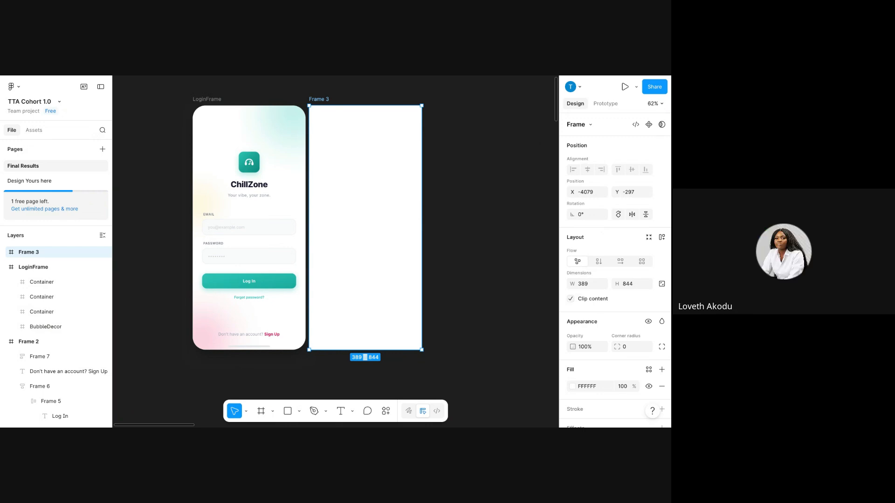
pyautogui.scroll(-1, 612, 349)
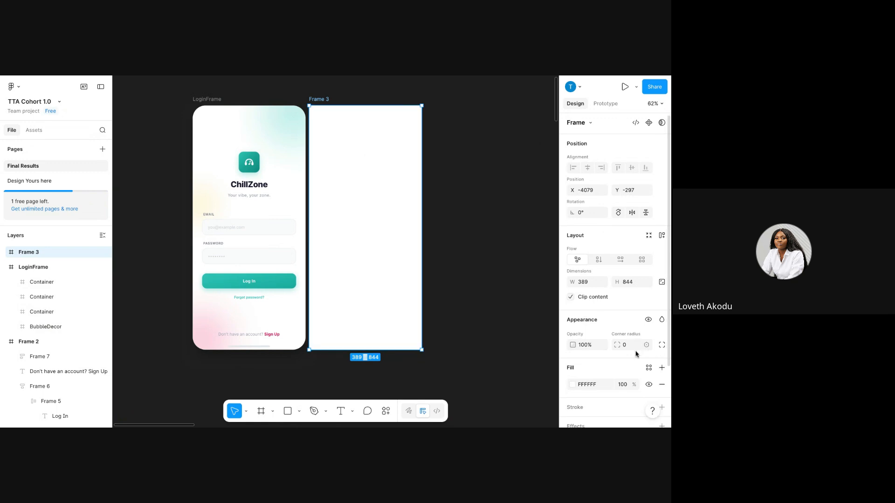
# Give Frame 3 a 40 corner radius and settle it next to LoginFrame.
pyautogui.click(635, 350)
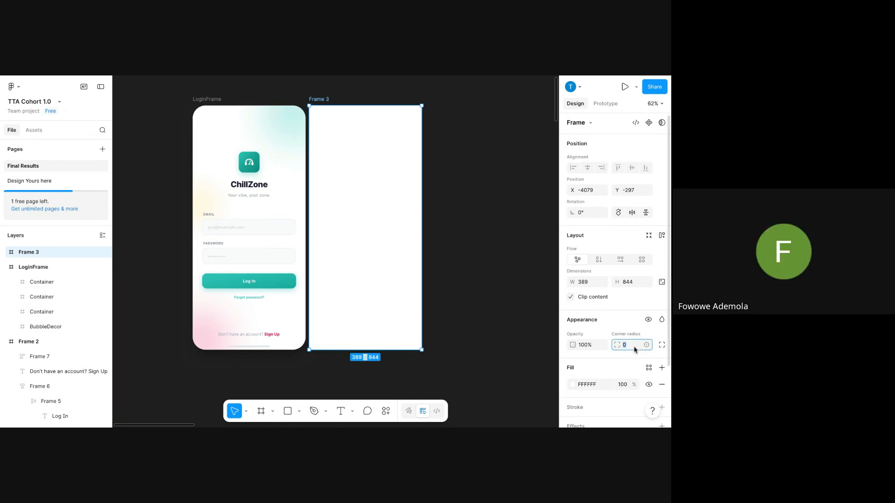
pyautogui.write('64')
pyautogui.press('Return')
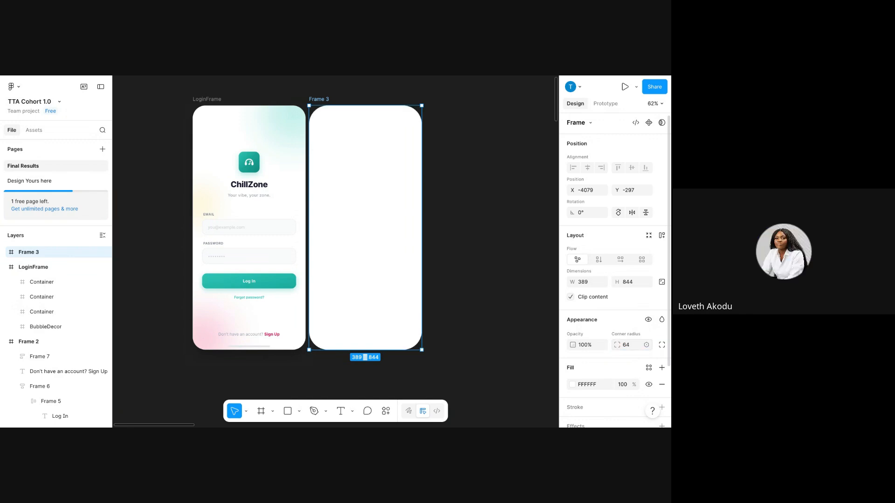
pyautogui.click(626, 345)
pyautogui.press('Return')
pyautogui.click(628, 347)
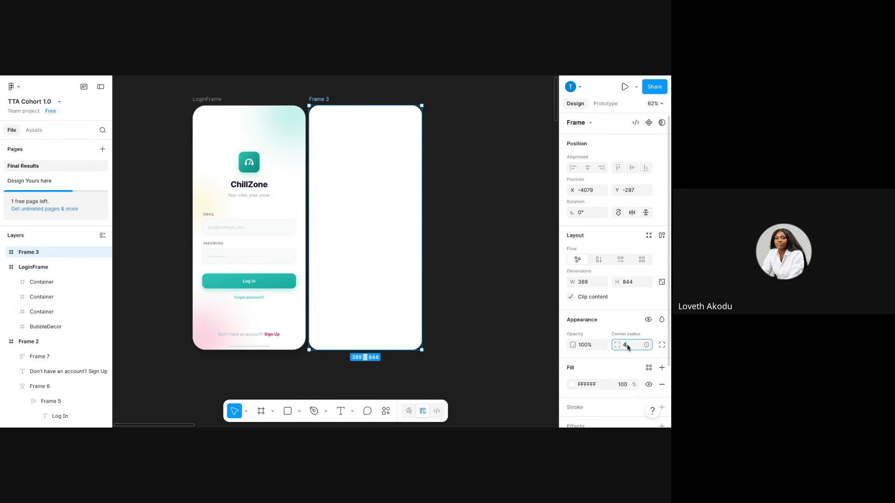
pyautogui.press('Return')
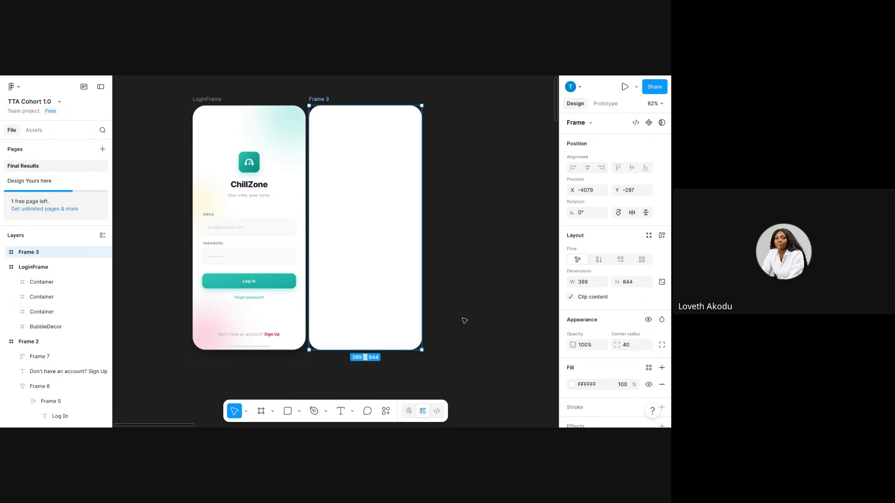
pyautogui.moveTo(359, 195); pyautogui.dragTo(361, 190)
# Copy LoginFrame's ChillZone logo and title into Frame 3, centred horizontally.
pyautogui.click(482, 171)
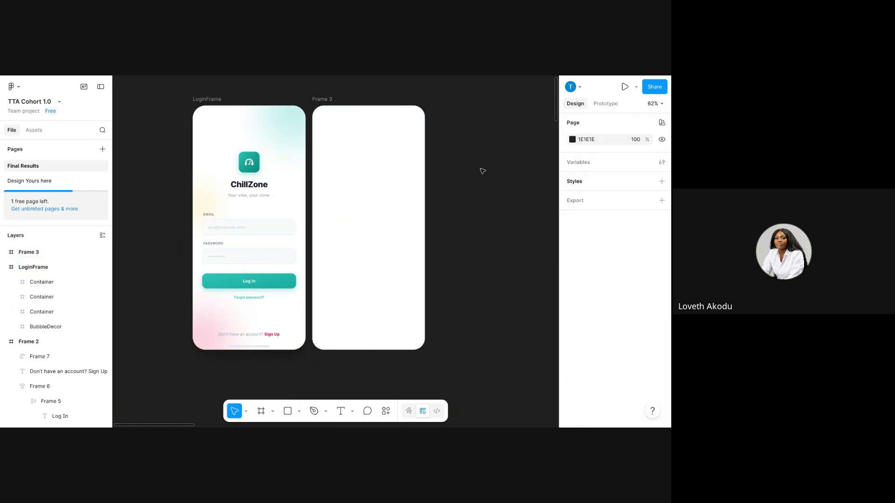
pyautogui.doubleClick(252, 170)
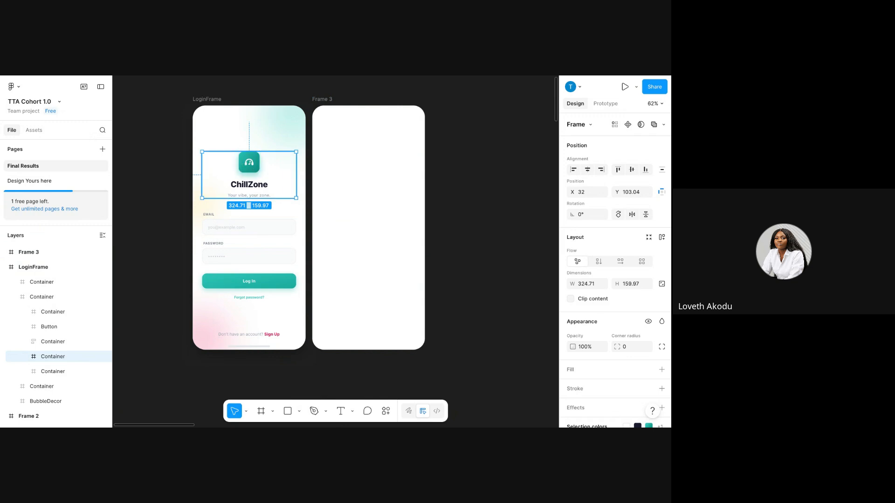
pyautogui.moveTo(242, 164); pyautogui.dragTo(378, 157)
pyautogui.moveTo(361, 165); pyautogui.dragTo(358, 163)
pyautogui.click(589, 173)
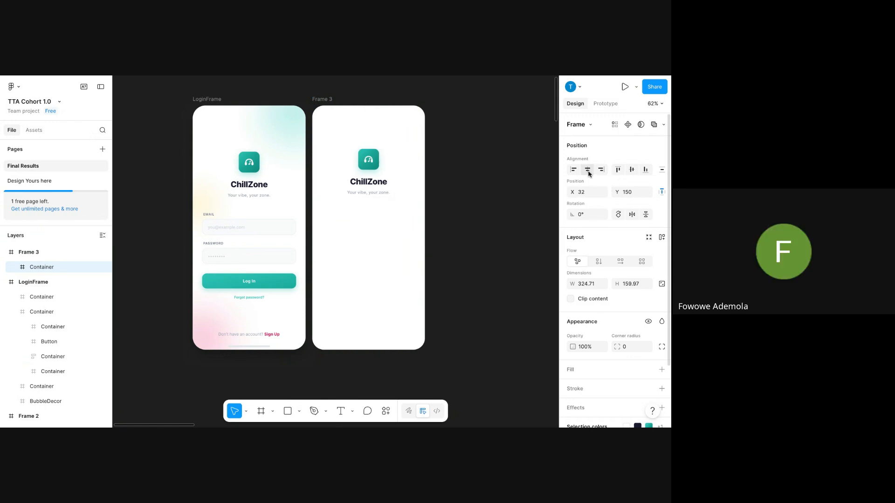
# Copy the email and password fields block into Frame 3 below the header.
pyautogui.doubleClick(231, 231)
pyautogui.click(231, 230)
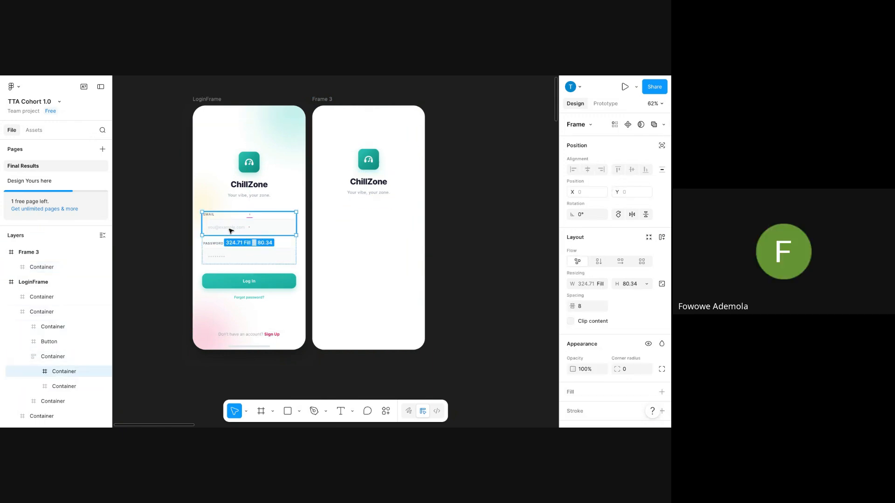
pyautogui.click(391, 217)
pyautogui.doubleClick(245, 234)
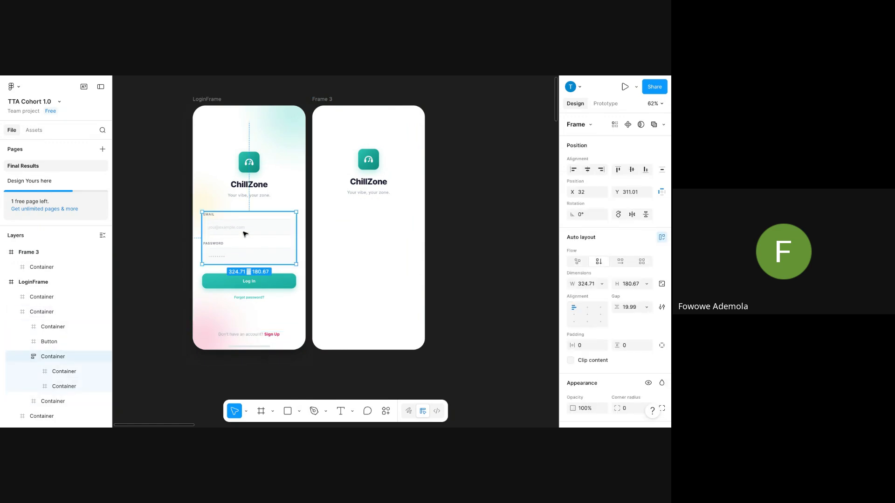
pyautogui.moveTo(245, 233); pyautogui.dragTo(366, 231)
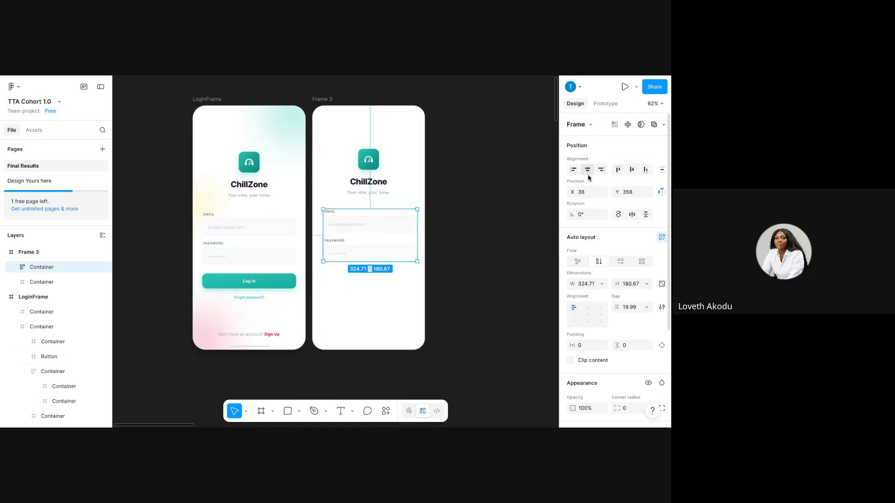
pyautogui.click(228, 302)
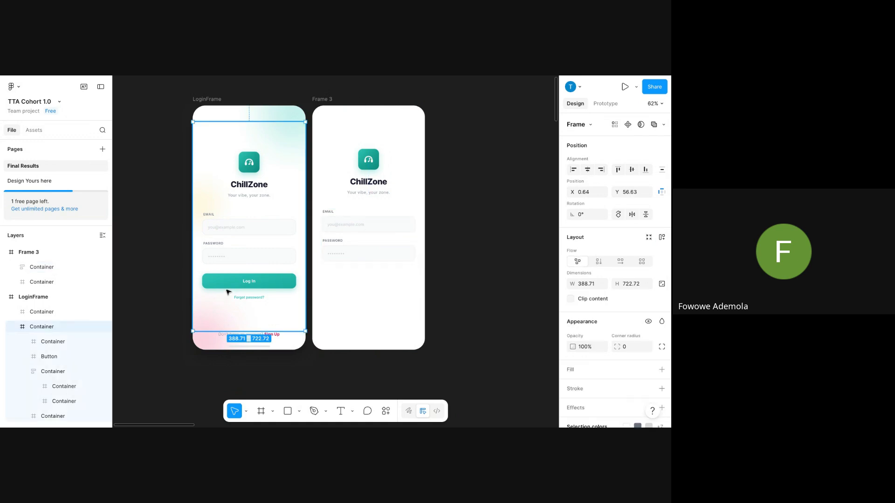
# Copy the teal Log In button and Forgot password? link into Frame 3 below the fields.
pyautogui.click(227, 287)
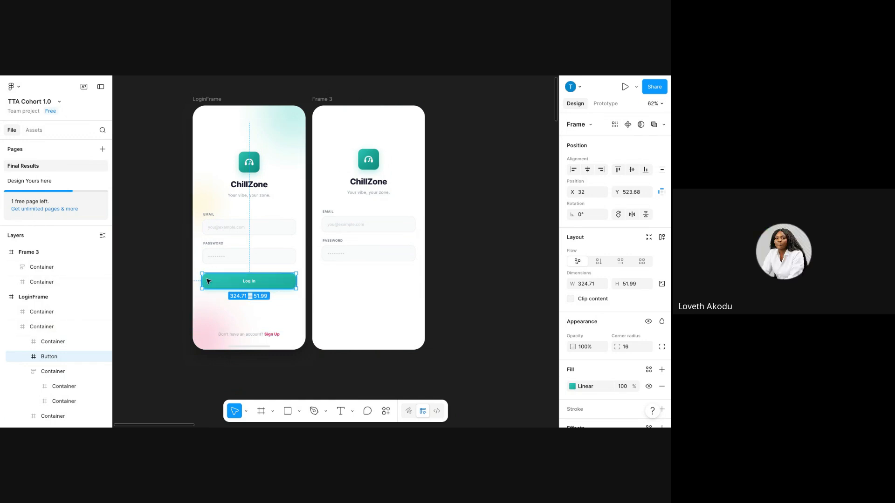
pyautogui.hotkey('ctrl', 'd')
pyautogui.moveTo(230, 286); pyautogui.dragTo(353, 287)
pyautogui.doubleClick(256, 300)
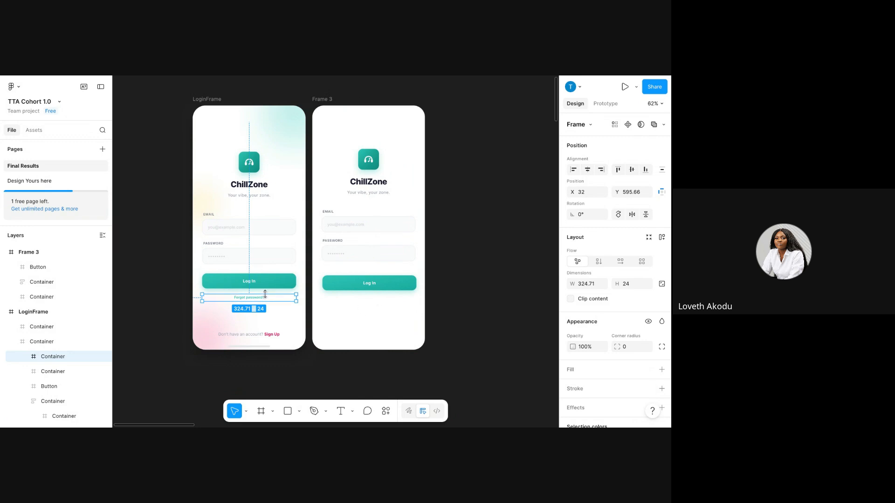
pyautogui.moveTo(259, 299); pyautogui.dragTo(378, 302)
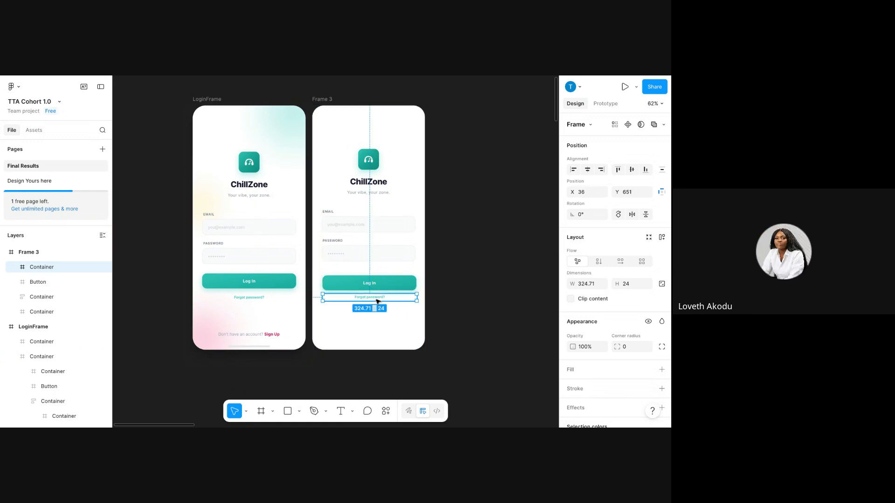
# Copy LoginFrame's Sign Up footer line to the bottom of Frame 3.
pyautogui.click(369, 337)
pyautogui.click(229, 333)
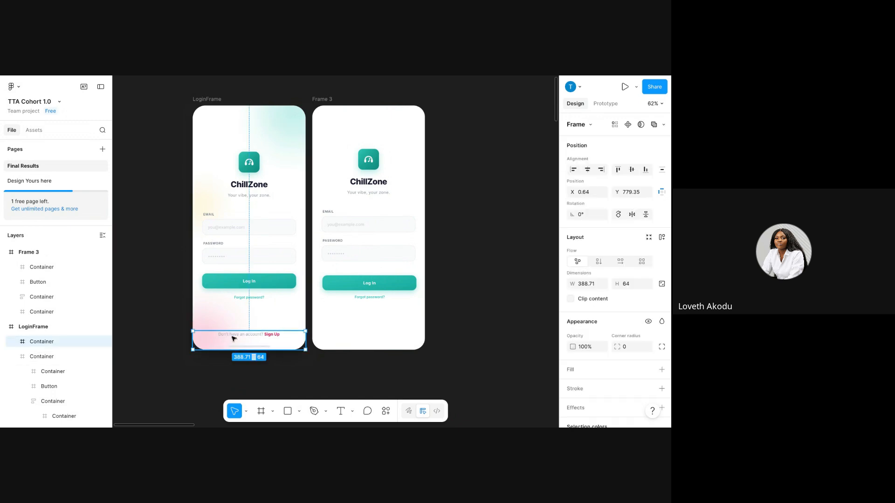
pyautogui.click(229, 333)
pyautogui.click(243, 322)
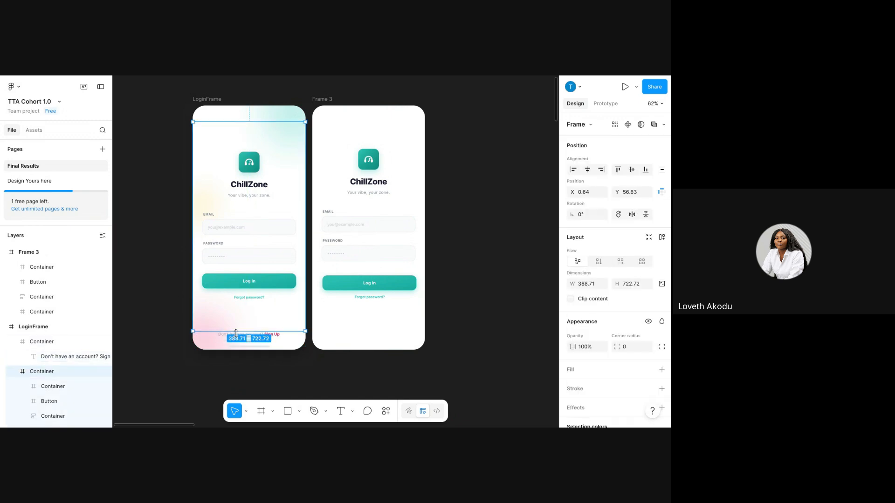
pyautogui.click(225, 347)
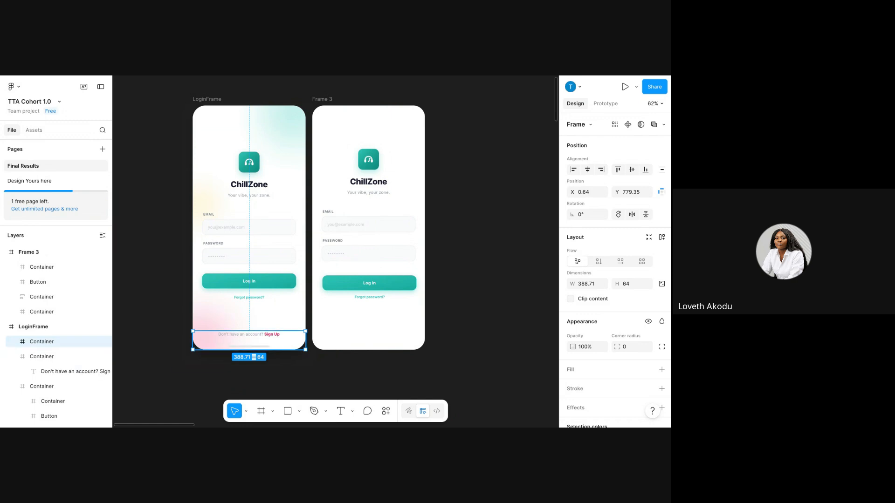
pyautogui.moveTo(242, 343); pyautogui.dragTo(353, 345)
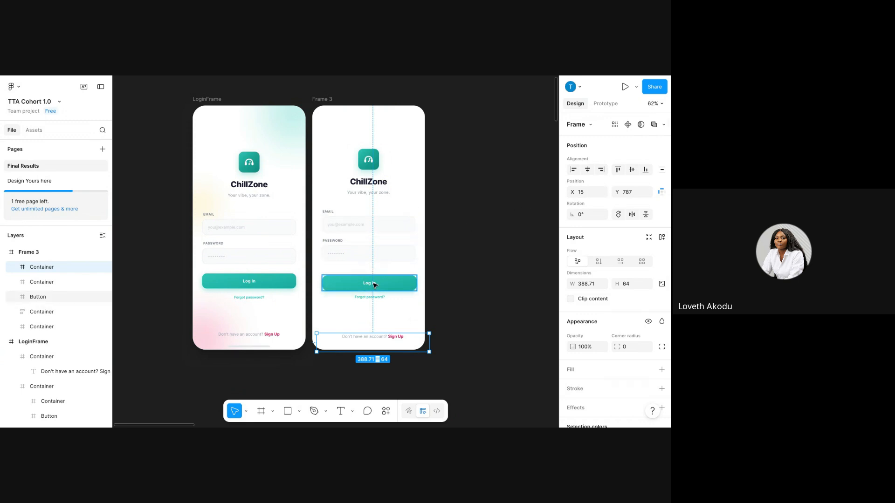
pyautogui.press('Delete')
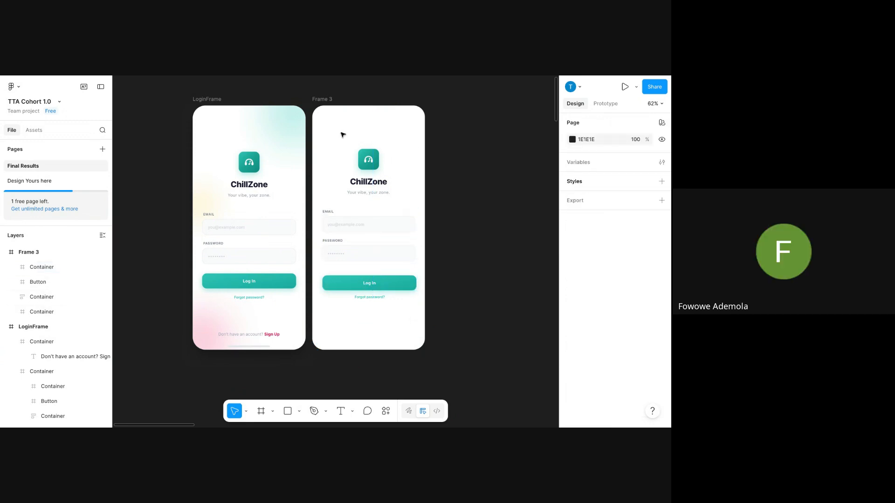
pyautogui.click(321, 107)
pyautogui.hotkey('ctrl', 'z')
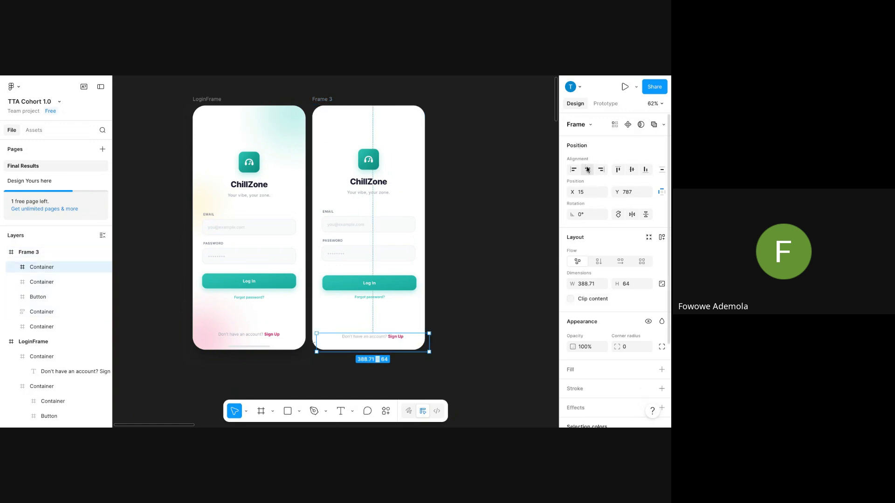
# Select LoginFrame's Sign Up footer container, then a top-right bubble decoration.
pyautogui.click(512, 237)
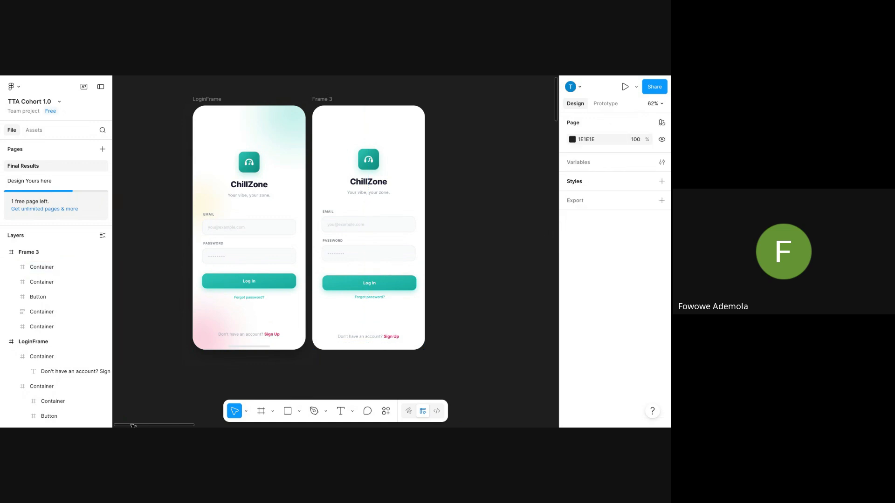
pyautogui.click(207, 337)
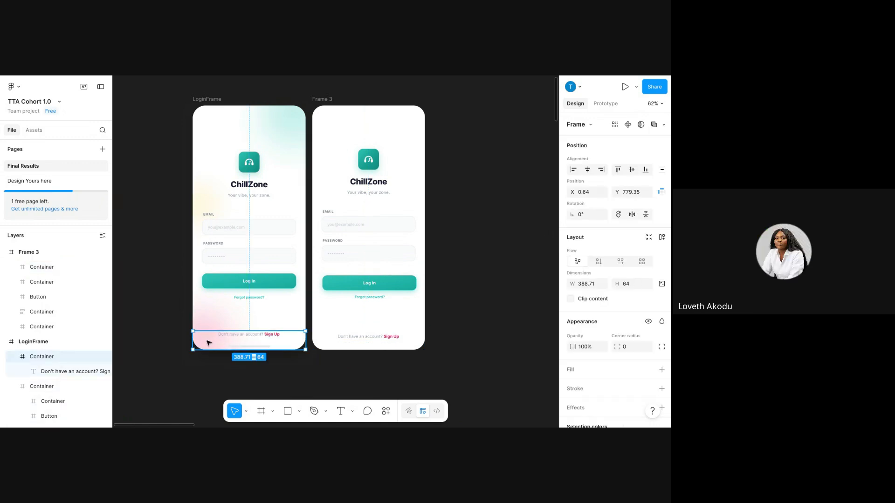
pyautogui.click(287, 109)
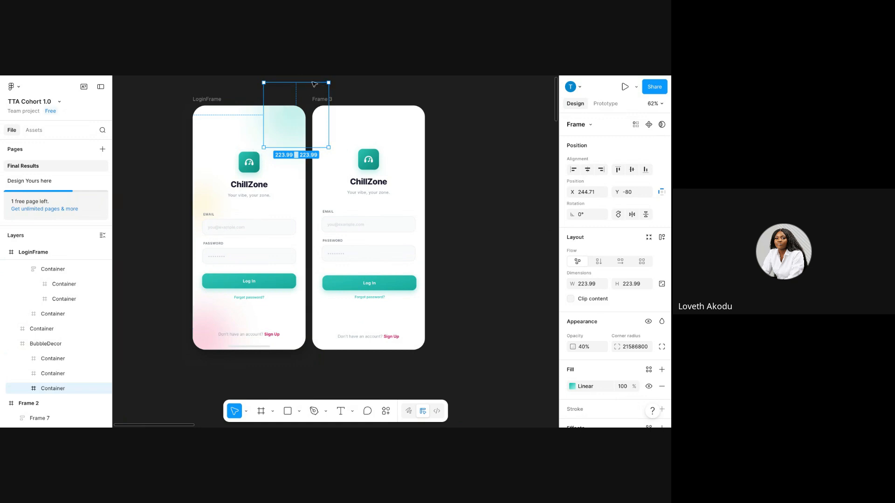
# Duplicate LoginFrame's gradient bubble onto Frame 3's top-right corner.
pyautogui.hotkey('ctrl', 'd')
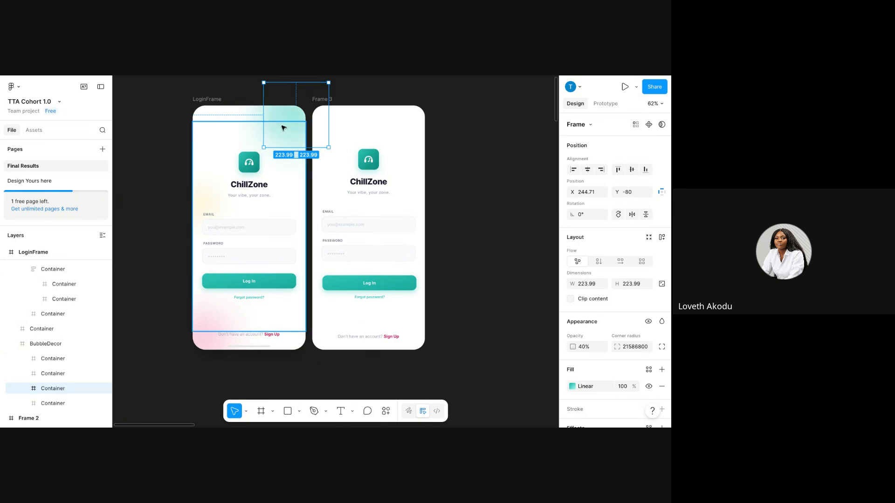
pyautogui.moveTo(283, 127); pyautogui.dragTo(410, 122)
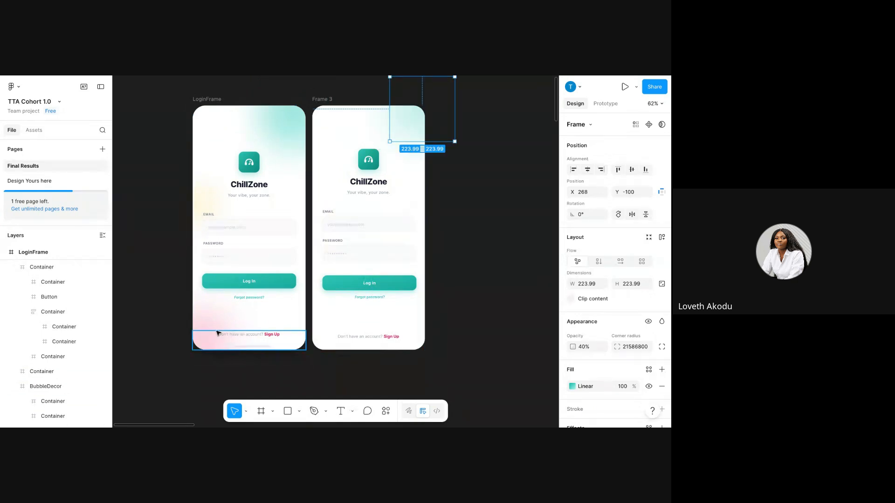
pyautogui.click(196, 333)
pyautogui.click(201, 340)
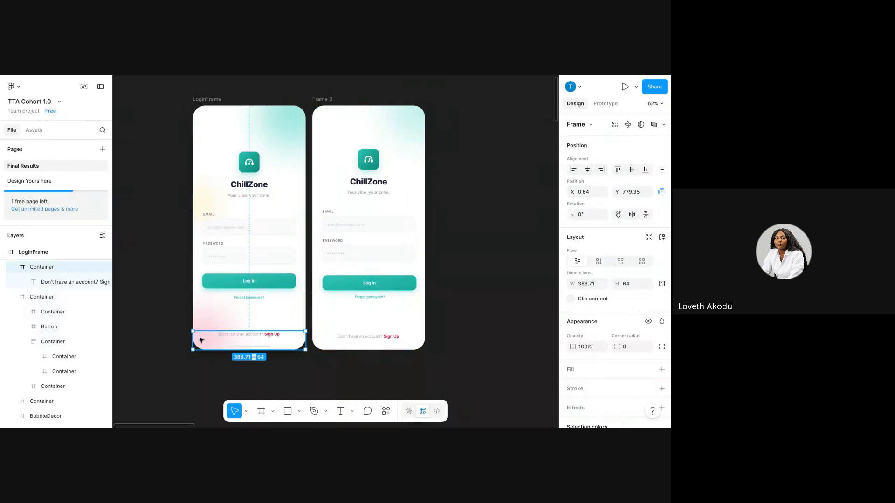
pyautogui.click(196, 322)
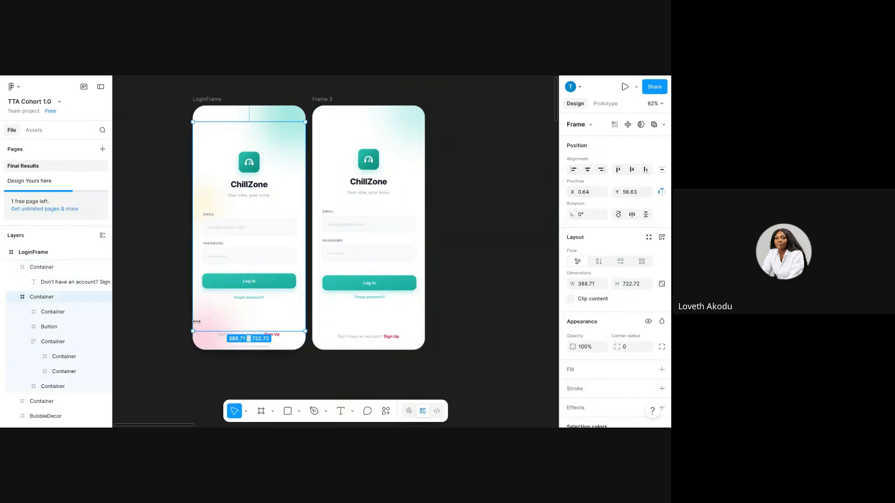
pyautogui.click(200, 340)
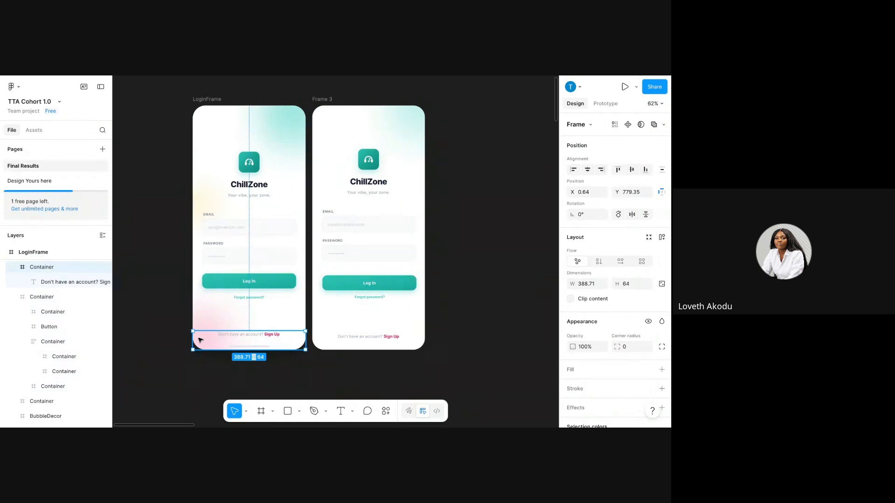
pyautogui.click(198, 324)
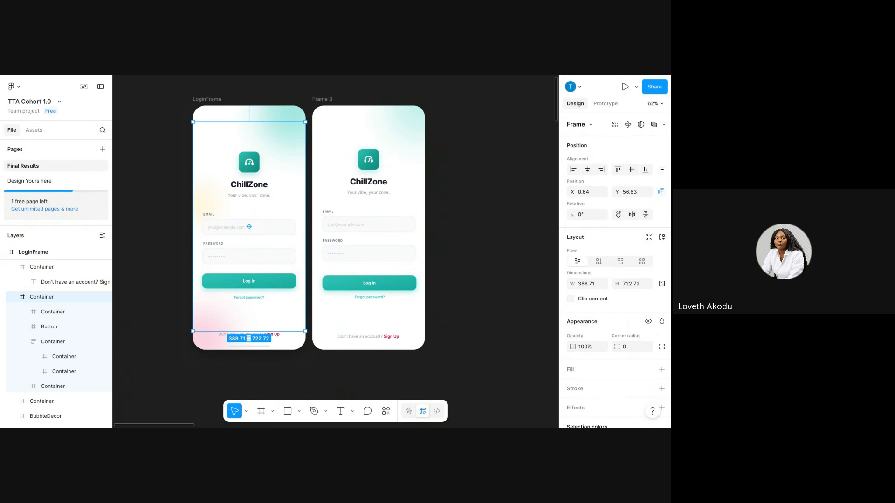
# Move a bubble down to Frame 3's bottom-left area, shifted further left.
pyautogui.click(406, 122)
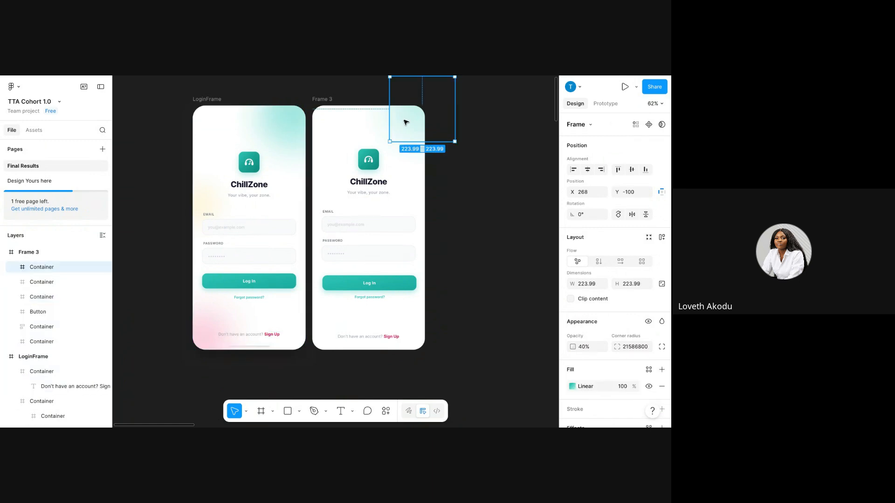
pyautogui.moveTo(406, 122); pyautogui.dragTo(328, 337)
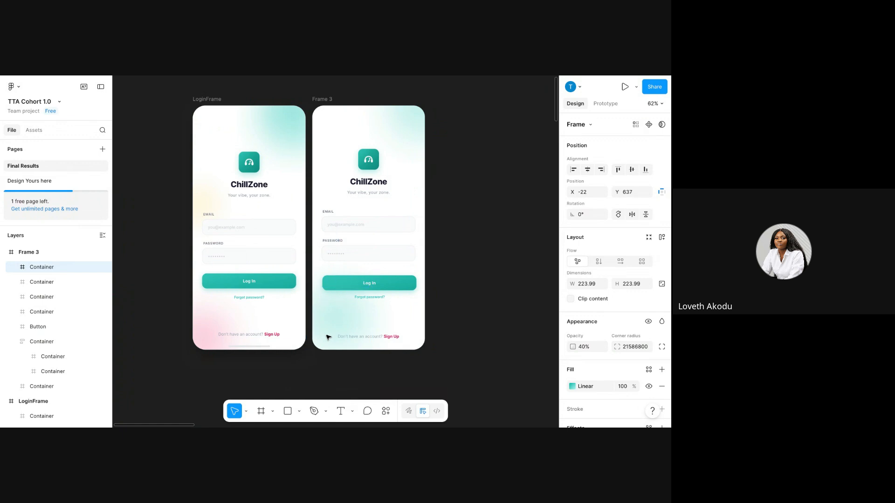
pyautogui.hotkey('shift', 'Left')
pyautogui.hotkey('shift', 'Left')
pyautogui.hotkey('shift', 'Left')
pyautogui.hotkey('shift', 'Left')
pyautogui.hotkey('shift', 'Left')
pyautogui.hotkey('shift', 'Left')
pyautogui.hotkey('shift', 'Left')
pyautogui.hotkey('shift', 'Left')
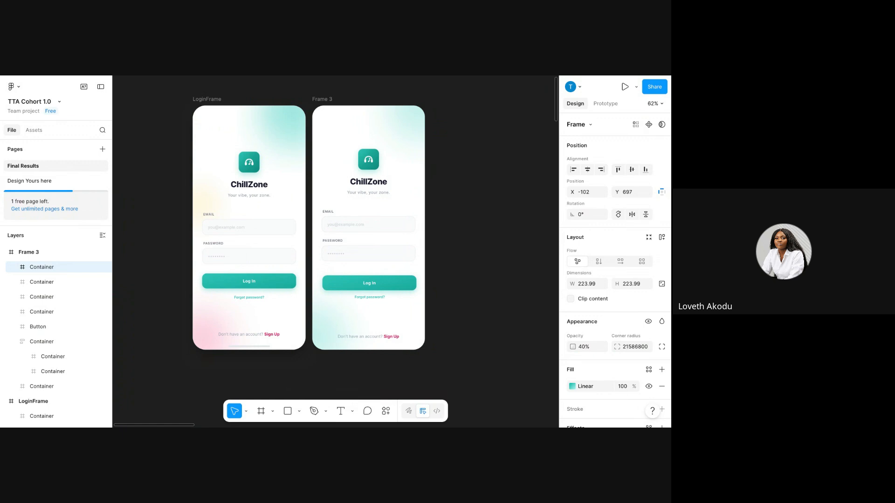
# Set the bubble gradient's start stop to the pink sampled from the page swatches.
pyautogui.click(572, 387)
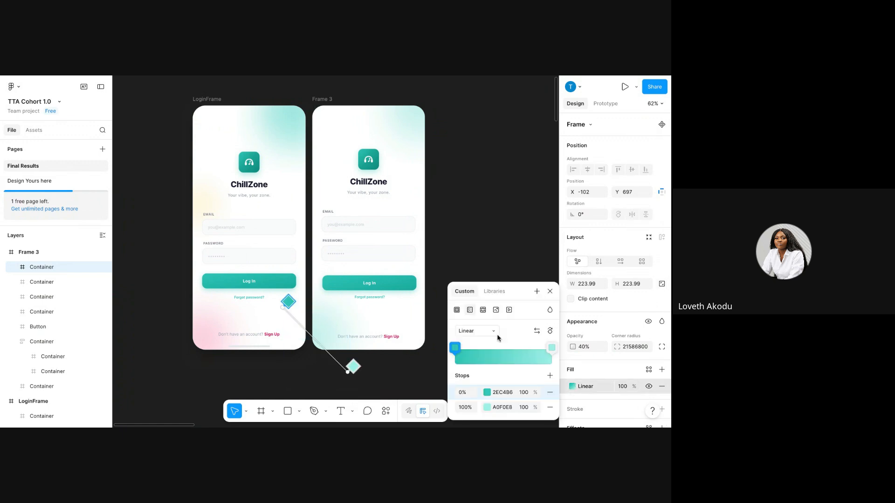
pyautogui.moveTo(497, 291); pyautogui.dragTo(554, 187)
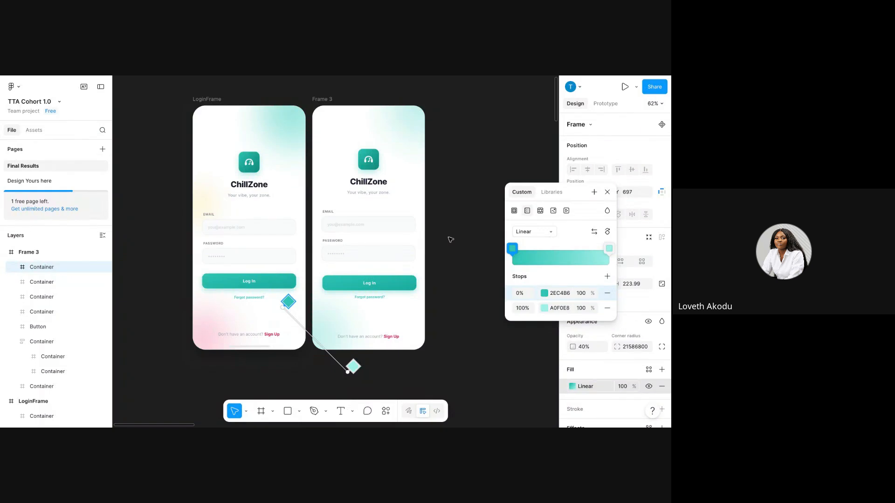
pyautogui.click(543, 294)
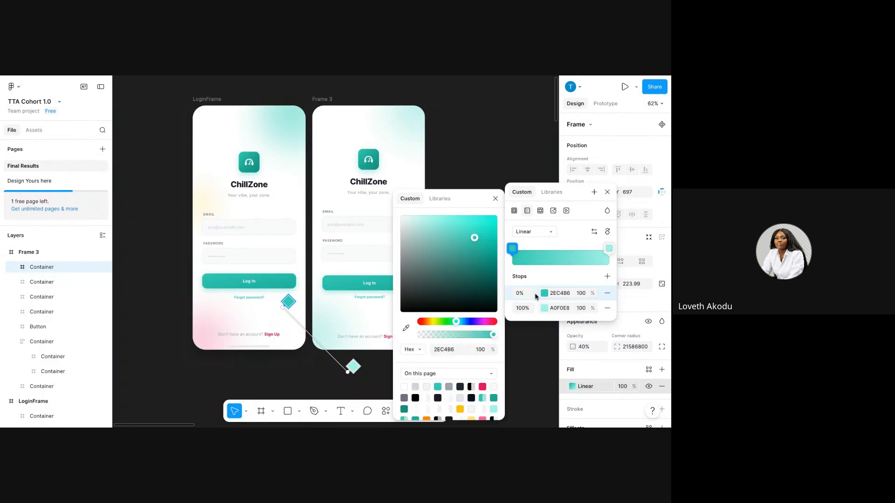
pyautogui.click(405, 329)
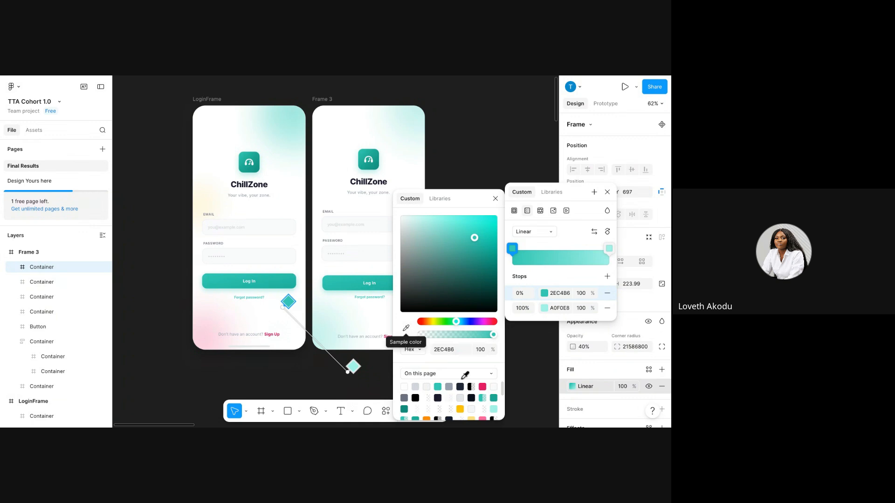
pyautogui.click(483, 388)
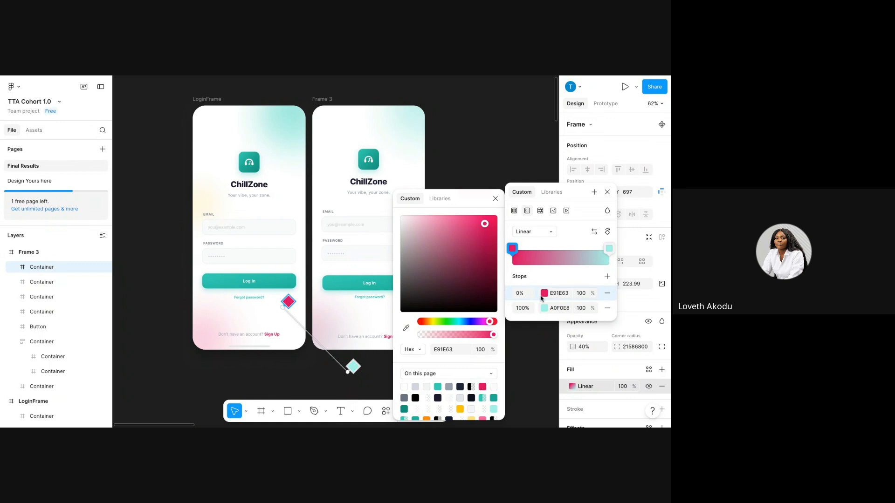
pyautogui.click(556, 294)
pyautogui.hotkey('ctrl', 'c')
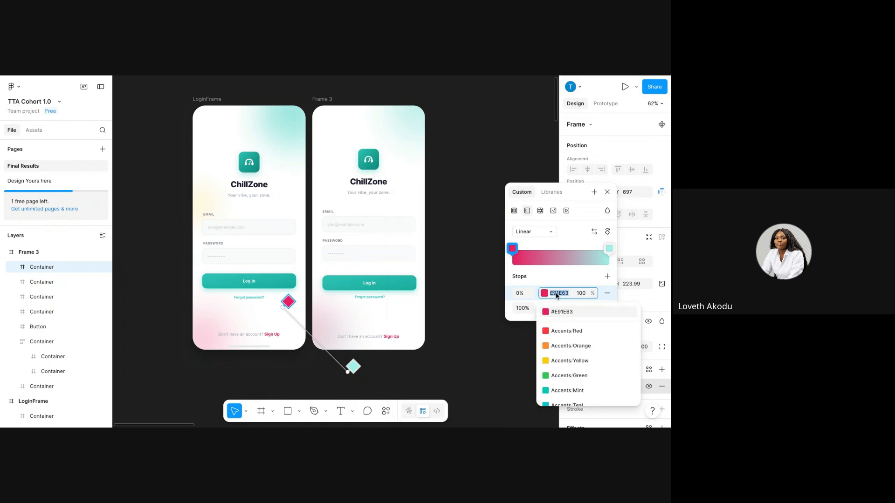
# Set the gradient's end stop to E91E63, then lighten it to a pale pink.
pyautogui.click(534, 312)
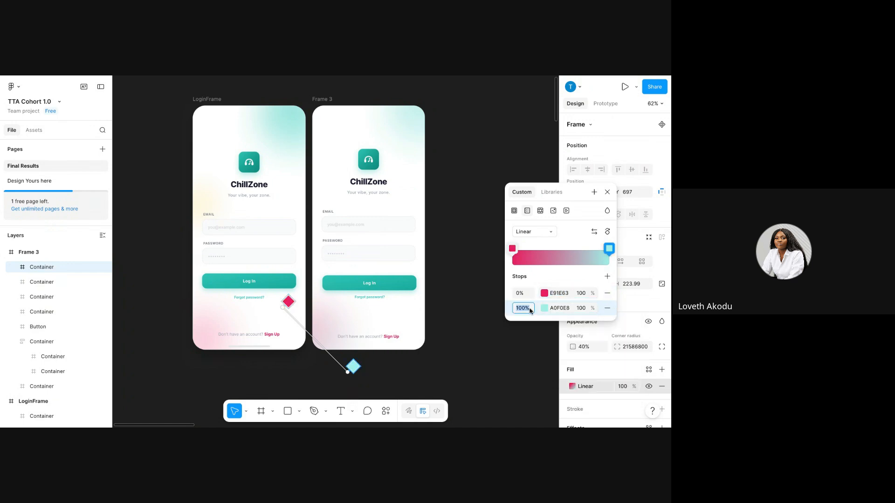
pyautogui.click(546, 309)
pyautogui.click(547, 312)
pyautogui.click(549, 308)
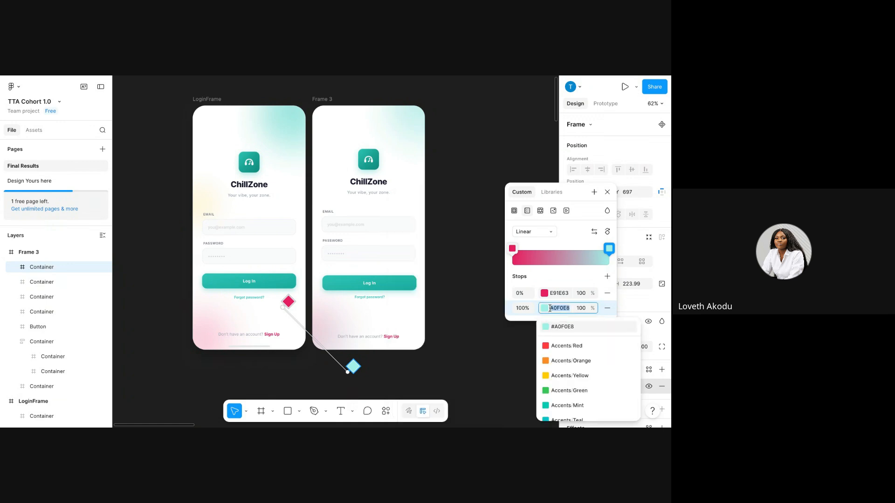
pyautogui.hotkey('ctrl', 'v')
pyautogui.click(545, 310)
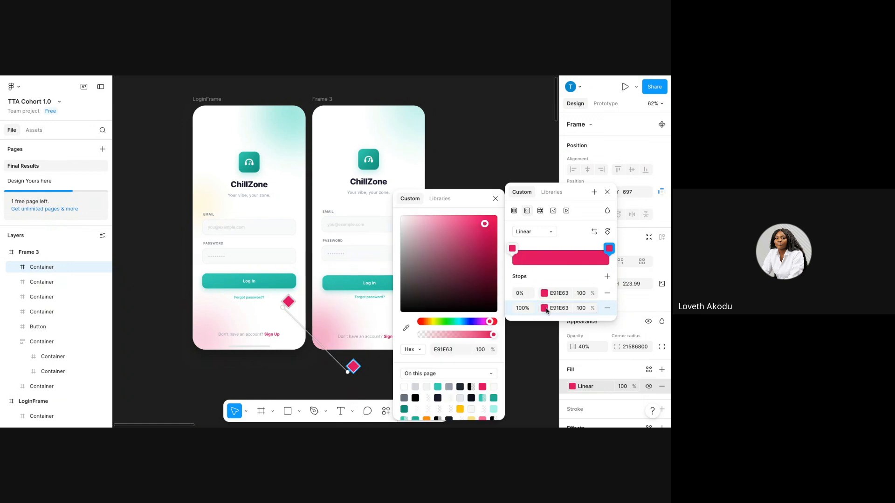
pyautogui.click(545, 310)
pyautogui.click(545, 310)
pyautogui.click(411, 229)
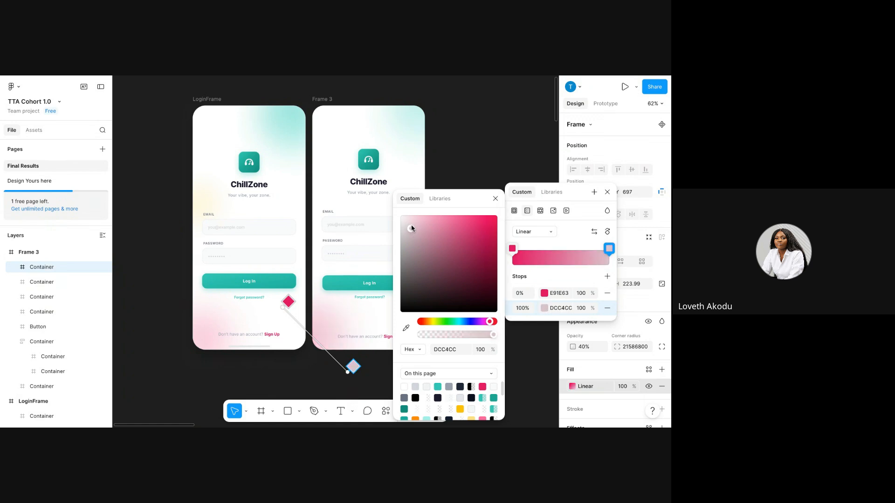
pyautogui.click(415, 225)
pyautogui.click(412, 230)
pyautogui.click(607, 192)
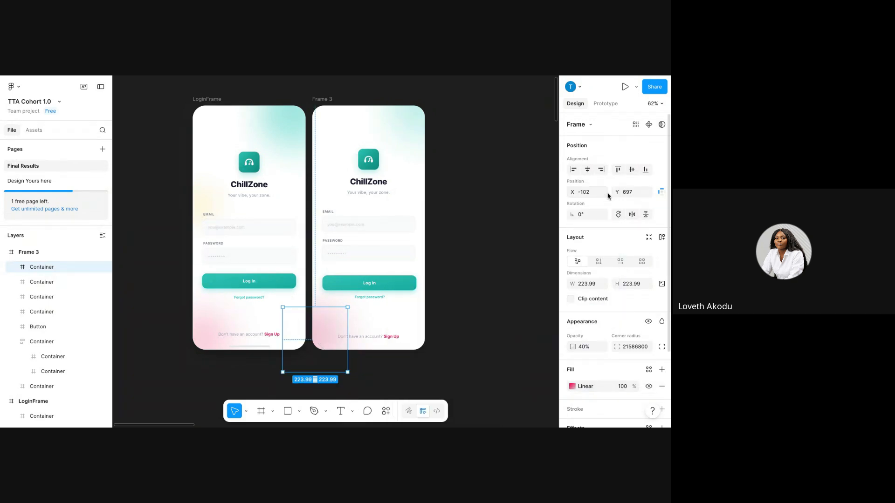
# Nudge the pink bubble slightly to X -94, Y 707.
pyautogui.click(485, 301)
pyautogui.click(316, 329)
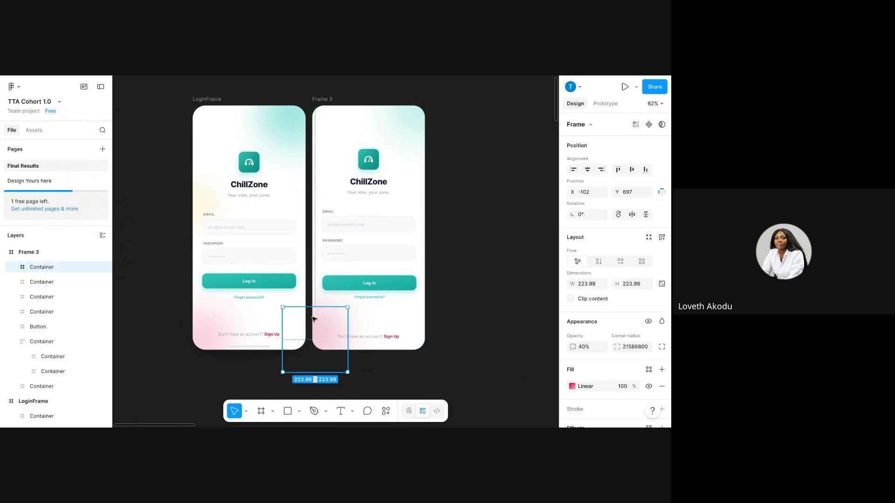
pyautogui.press('Right')
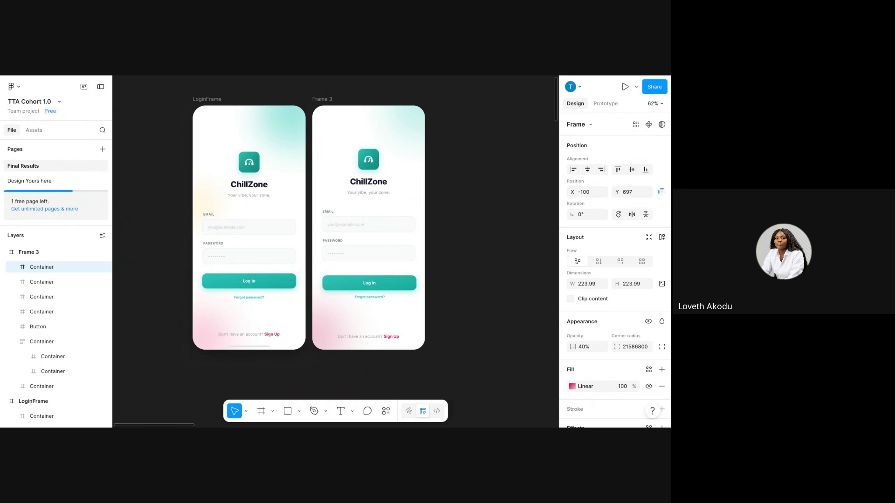
pyautogui.moveTo(321, 333); pyautogui.dragTo(322, 335)
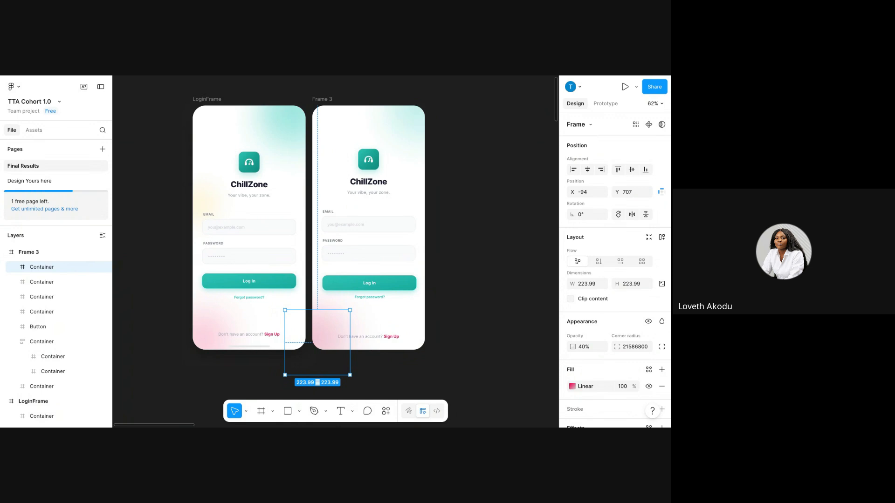
# Show the shape options menu beside the Rectangle tool.
pyautogui.click(298, 411)
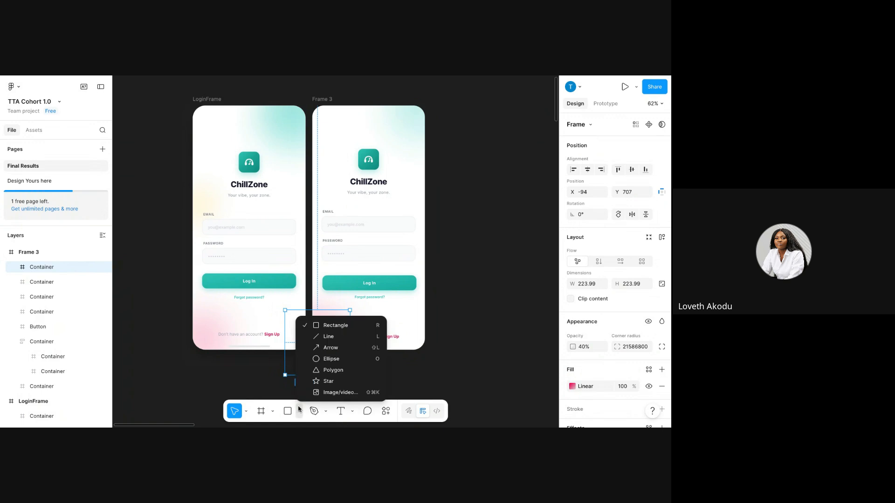
# Draw a new ellipse to the right of Frame 3.
pyautogui.click(317, 358)
pyautogui.click(493, 212)
pyautogui.moveTo(493, 213); pyautogui.dragTo(513, 272)
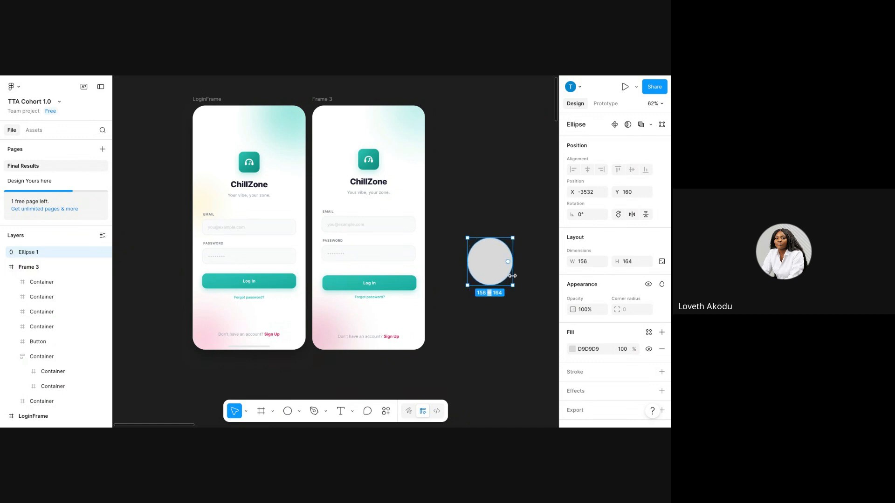
# Give the ellipse a grey linear gradient fill and move it to Frame 3's top-left at X 10, Y 42.
pyautogui.click(572, 349)
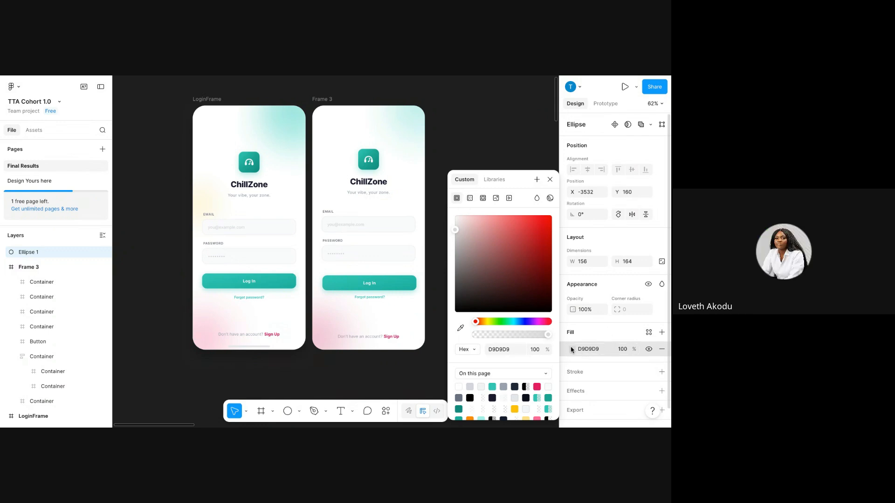
pyautogui.click(470, 198)
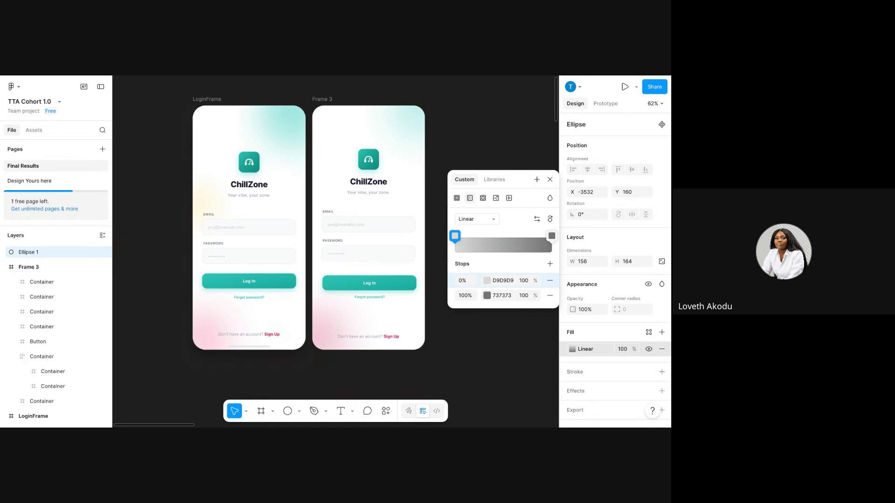
pyautogui.moveTo(514, 181); pyautogui.dragTo(629, 177)
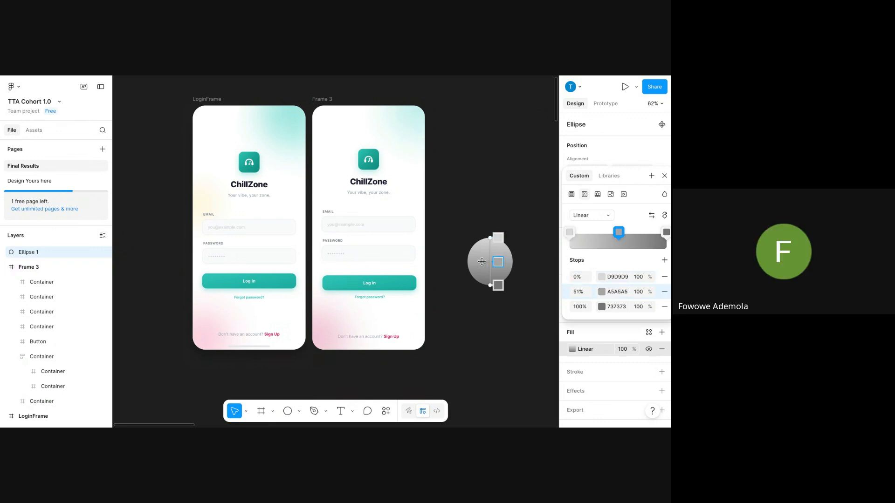
pyautogui.press('Escape')
pyautogui.moveTo(493, 264); pyautogui.dragTo(340, 143)
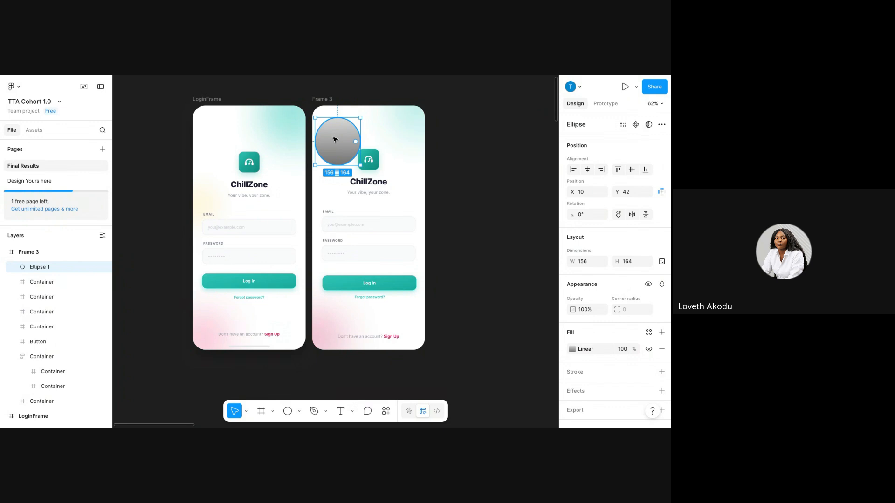
# Remove the 51% middle stop, reverse the stops, and make the 0% stop teal 2EC4B6.
pyautogui.click(573, 350)
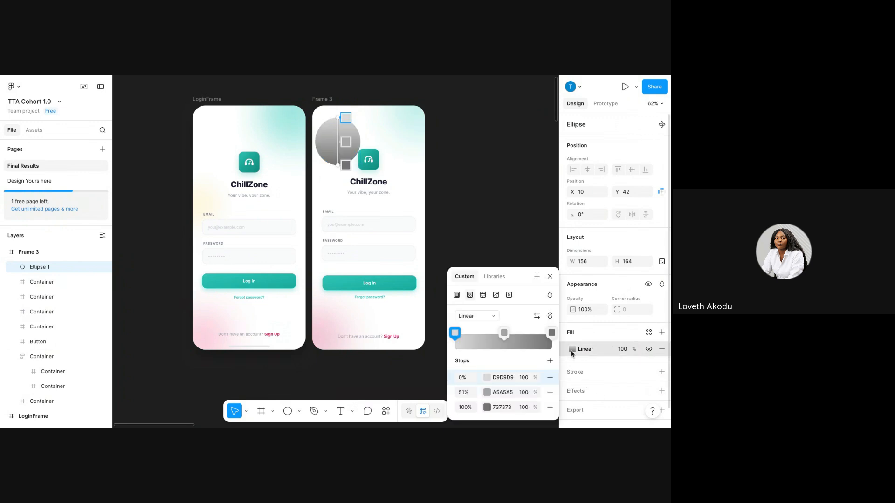
pyautogui.click(550, 392)
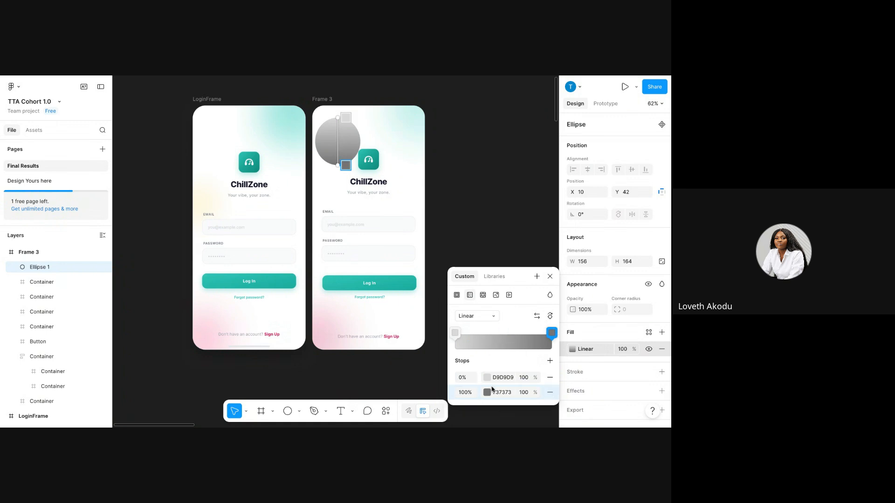
pyautogui.click(536, 316)
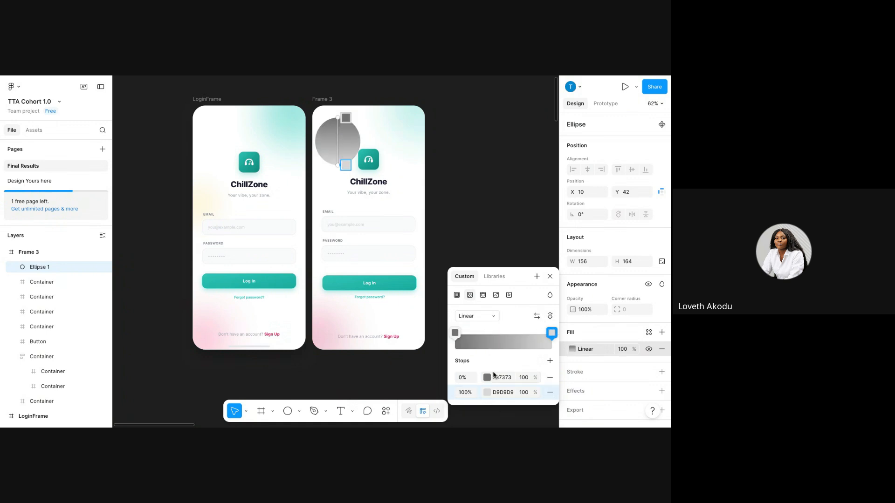
pyautogui.click(487, 378)
pyautogui.click(381, 387)
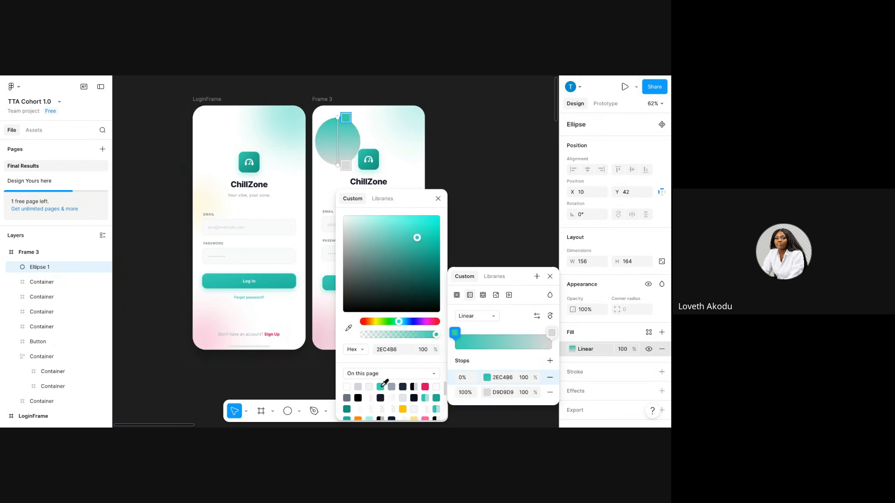
pyautogui.click(502, 379)
pyautogui.hotkey('ctrl', 'c')
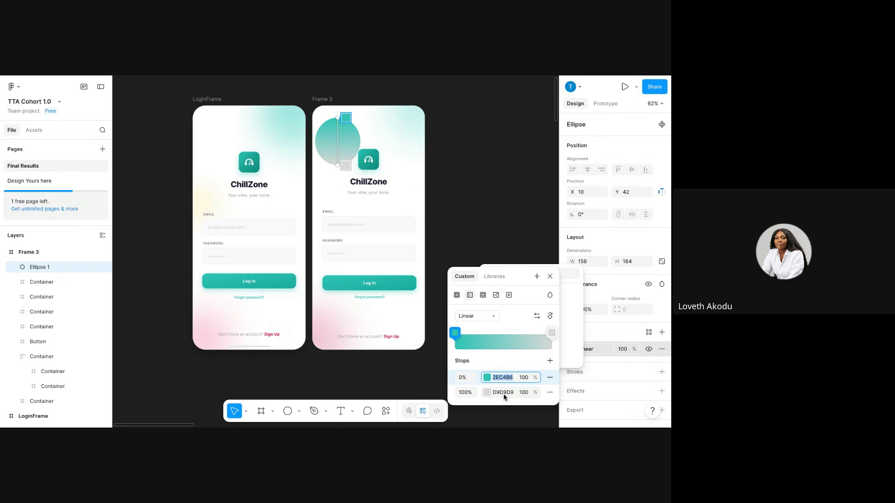
# Set the 100% gradient stop to near-white F0FFFE.
pyautogui.click(504, 394)
pyautogui.hotkey('ctrl', 'v')
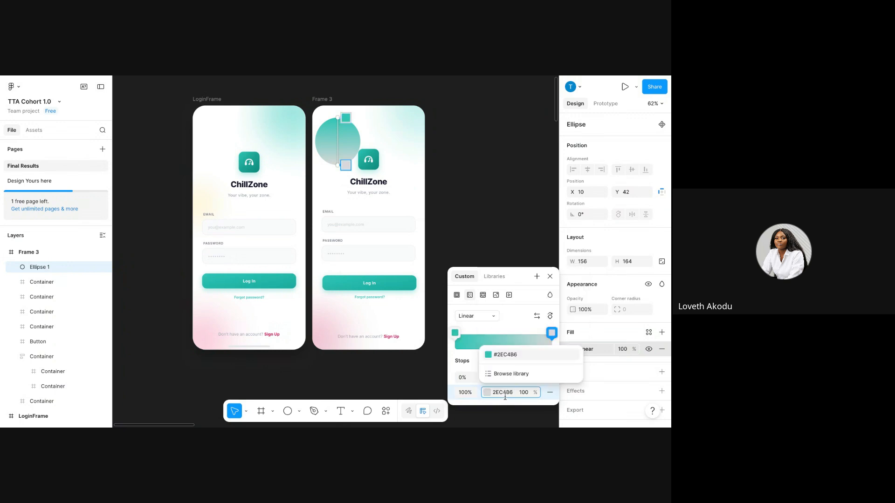
pyautogui.click(487, 393)
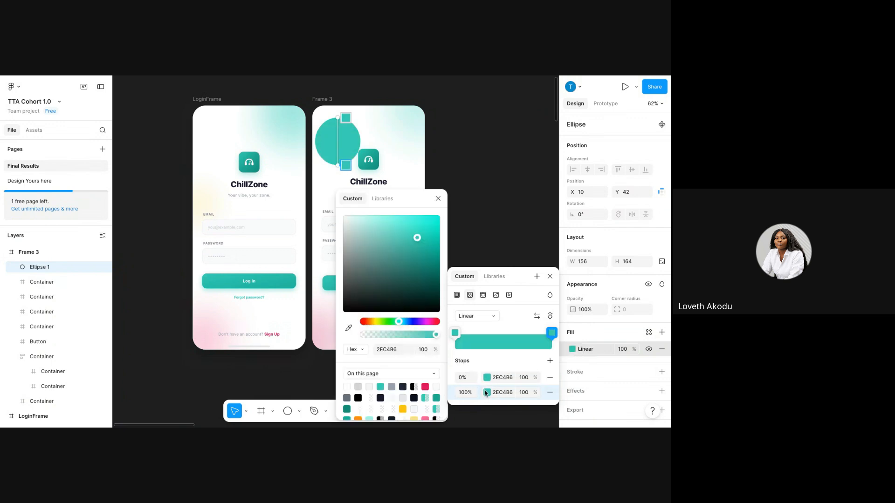
pyautogui.click(487, 393)
pyautogui.click(487, 393)
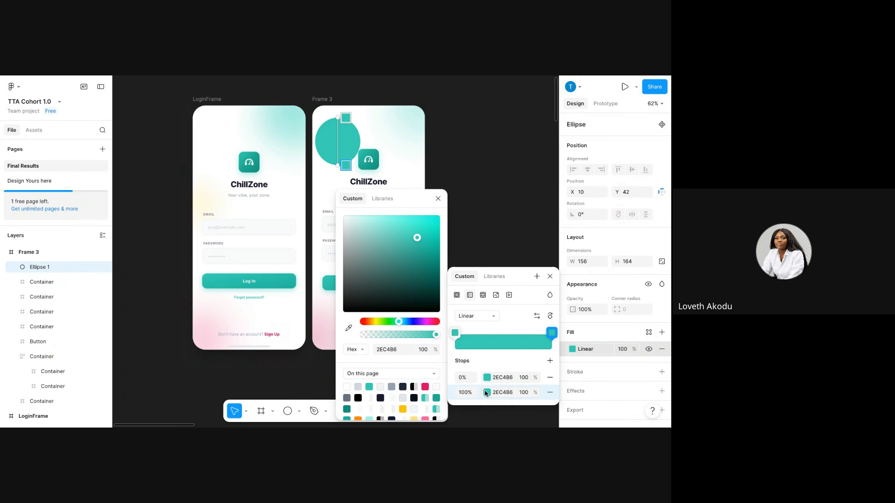
pyautogui.click(358, 229)
pyautogui.click(345, 218)
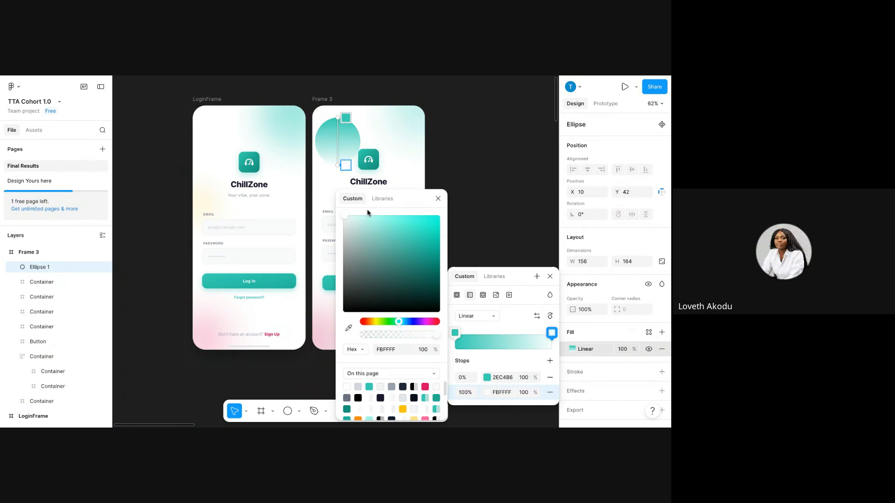
pyautogui.click(348, 216)
# Angle the gradient diagonally down-right across the ellipse.
pyautogui.moveTo(340, 164); pyautogui.dragTo(345, 146)
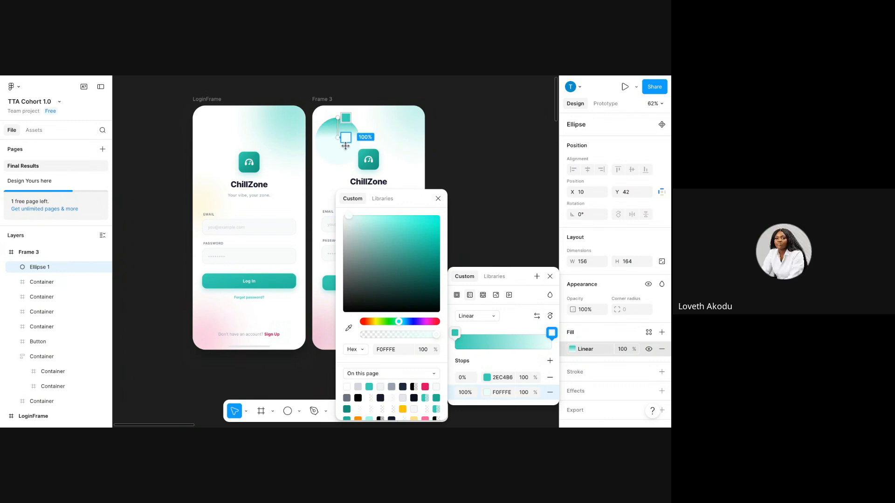
pyautogui.click(438, 200)
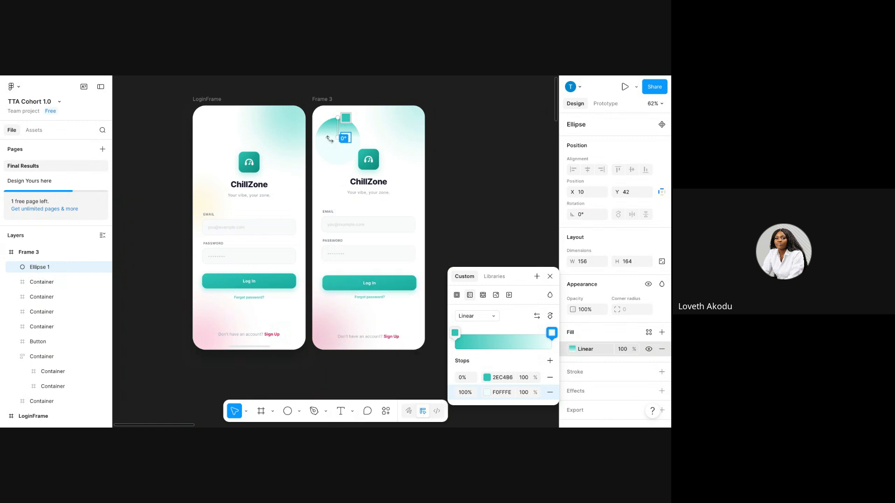
pyautogui.moveTo(337, 118); pyautogui.dragTo(224, 285)
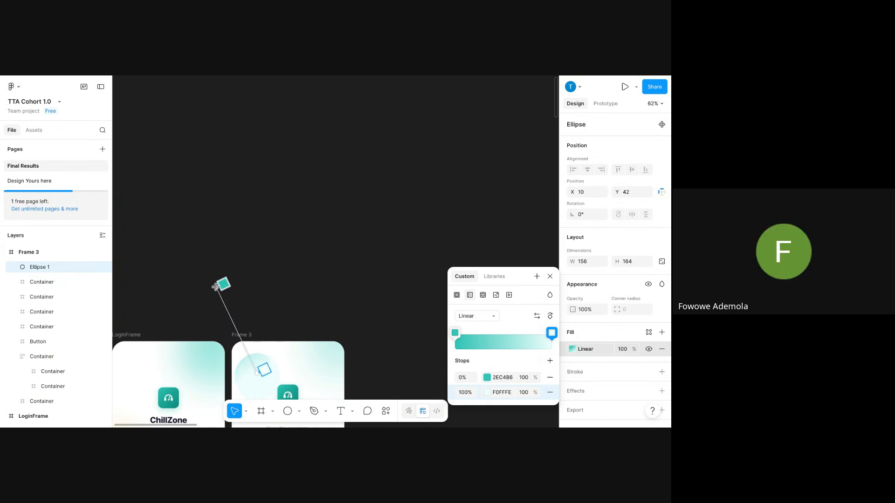
pyautogui.scroll(2, 286, 305)
pyautogui.scroll(-6, 285, 289)
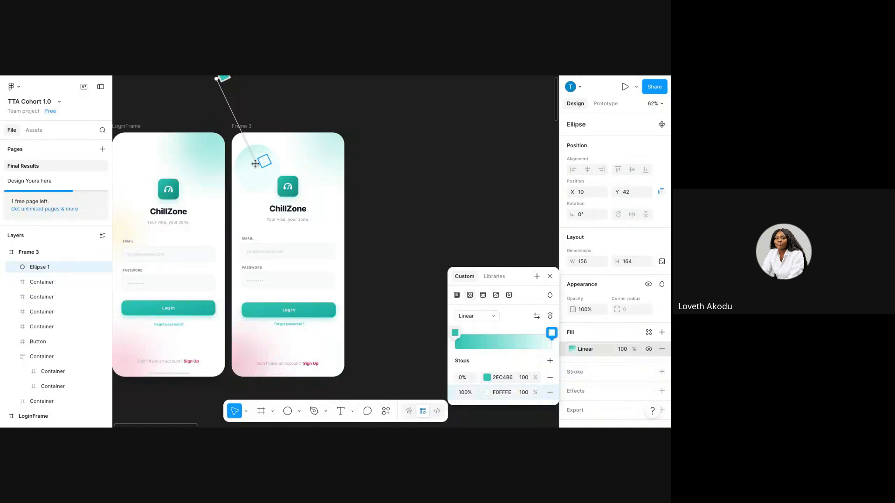
pyautogui.moveTo(263, 161); pyautogui.dragTo(286, 185)
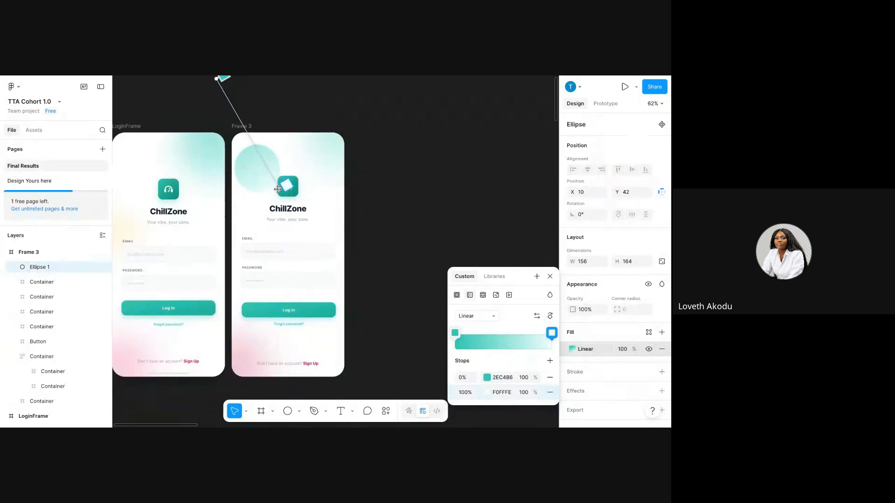
# Add a 50% gradient stop coloured beige E0DCD2.
pyautogui.click(550, 360)
pyautogui.click(487, 393)
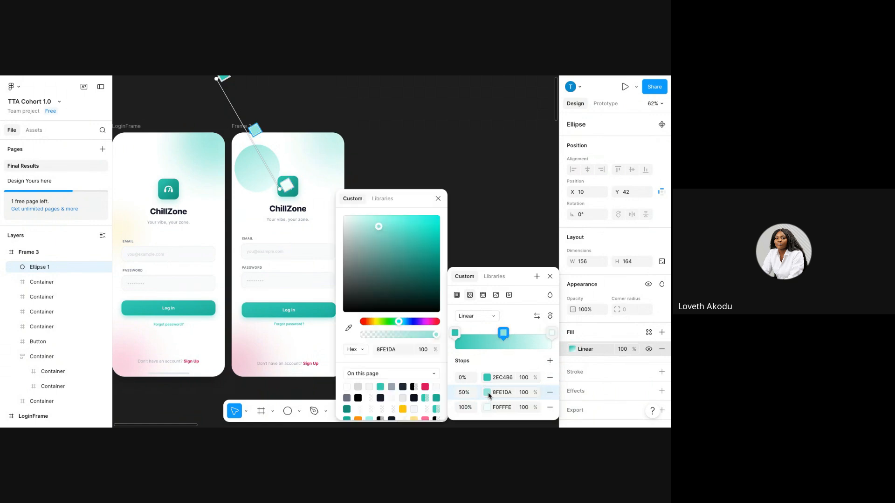
pyautogui.click(407, 409)
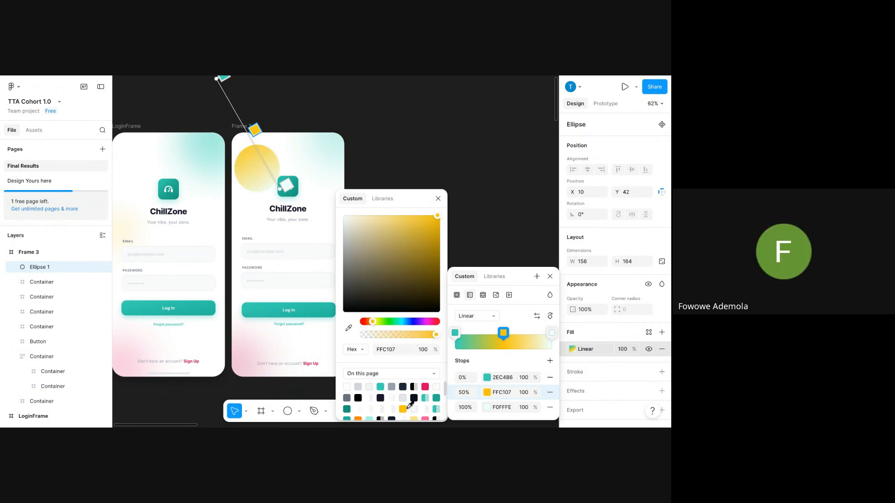
pyautogui.click(487, 392)
pyautogui.click(487, 392)
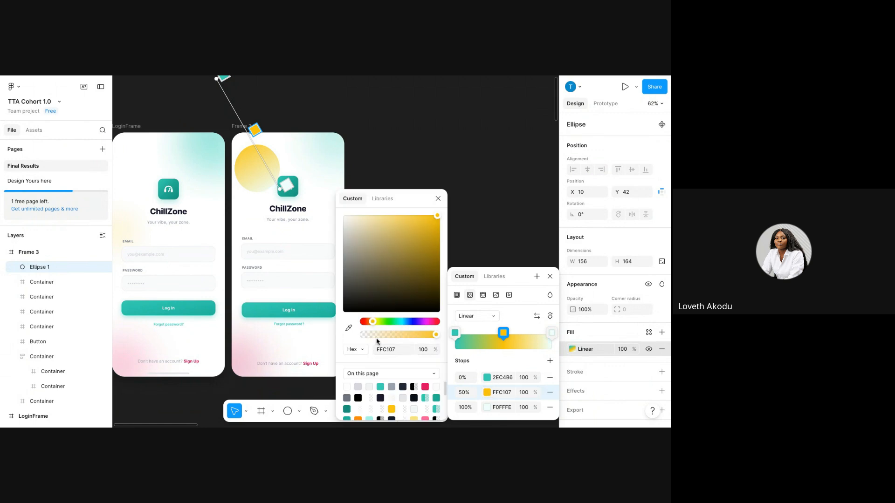
pyautogui.click(349, 227)
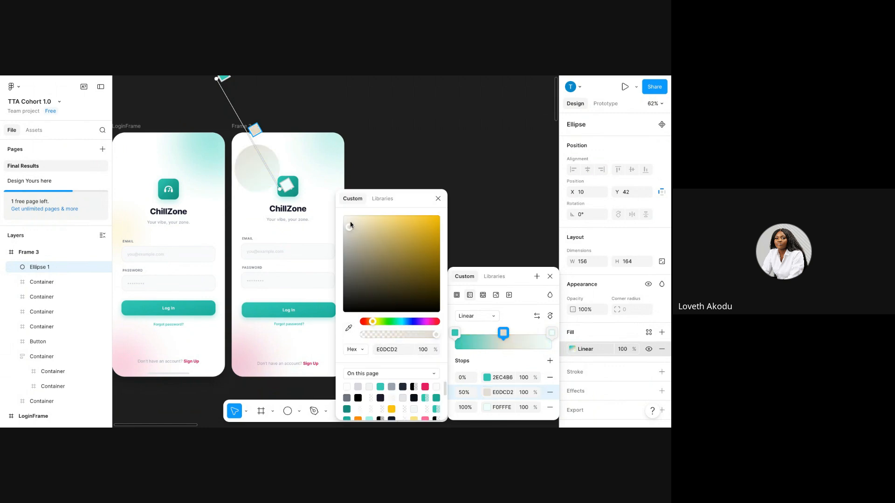
pyautogui.click(438, 199)
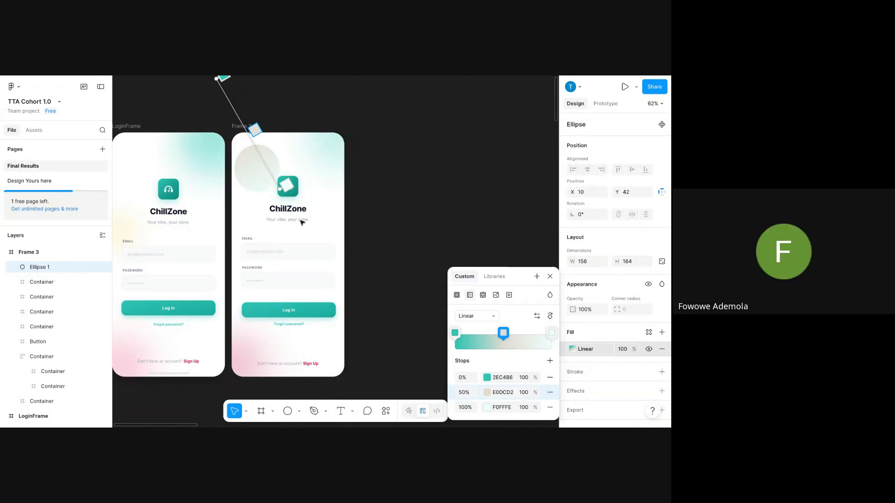
pyautogui.press('Escape')
# Set the gradient ellipse's opacity to 40%.
pyautogui.click(320, 149)
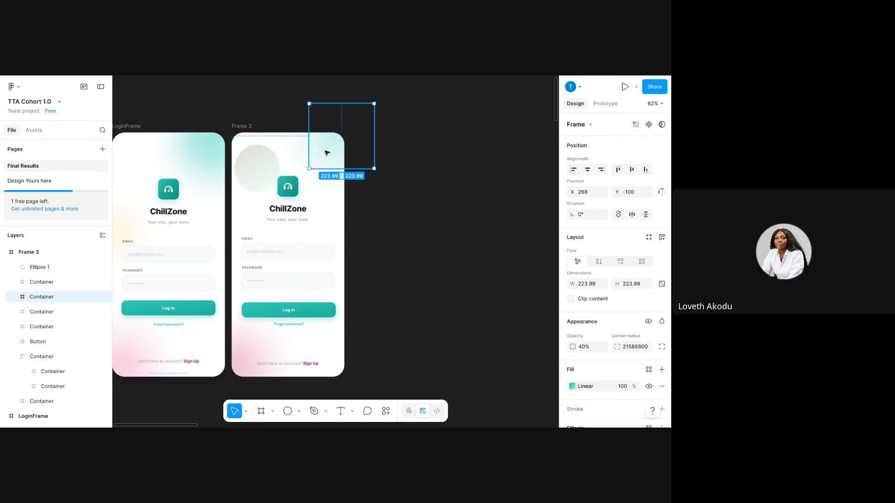
pyautogui.scroll(-3, 640, 371)
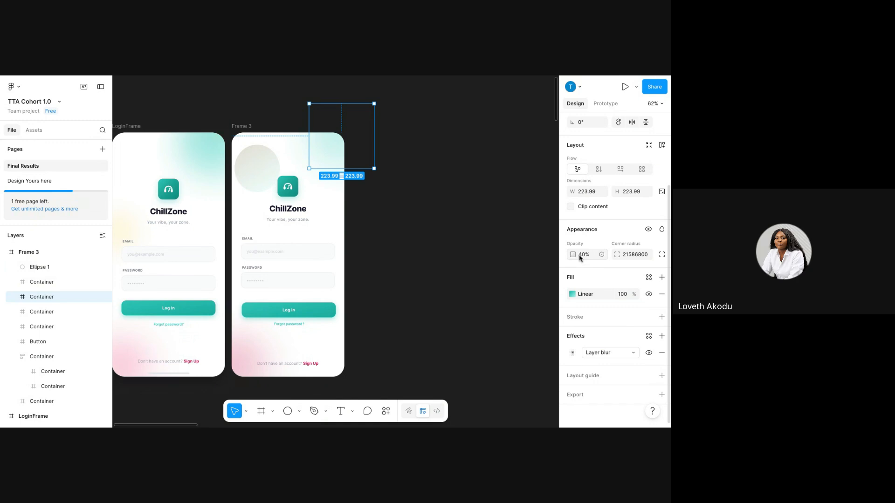
pyautogui.click(272, 174)
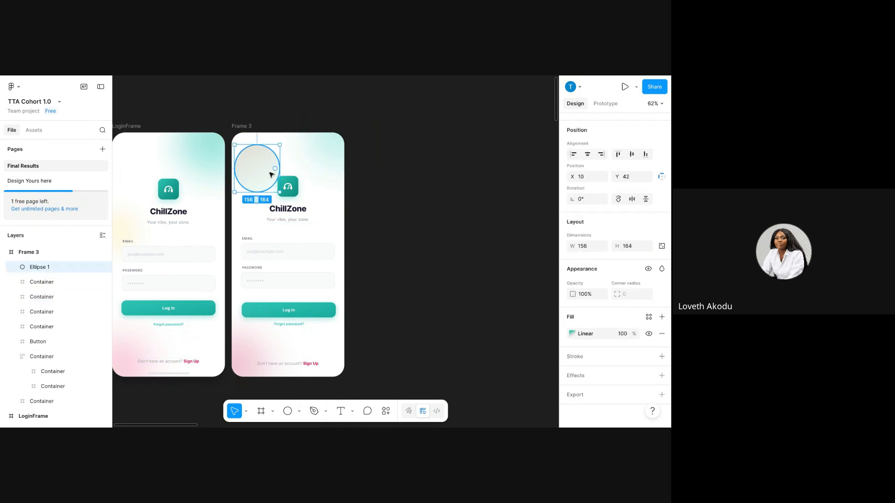
pyautogui.click(586, 295)
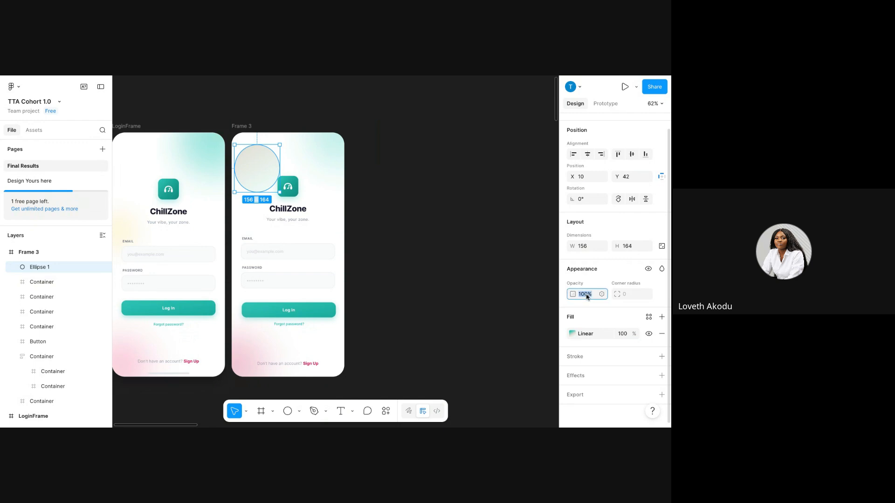
pyautogui.write('40')
pyautogui.press('Return')
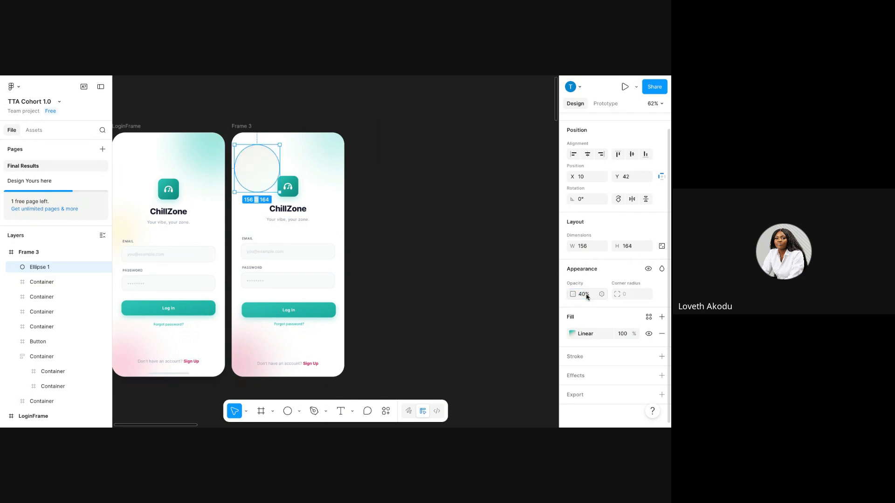
pyautogui.click(463, 206)
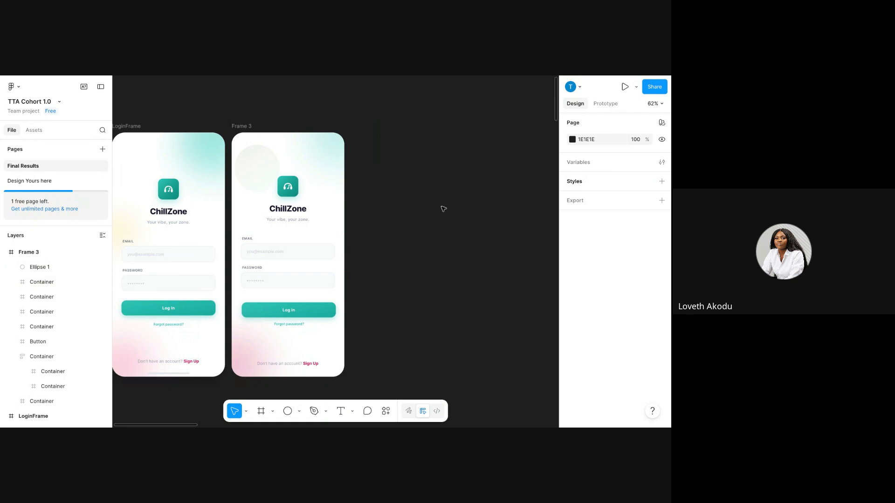
# Move the ellipse to overhang Frame 3's top-left corner at X -51, Y -14.
pyautogui.click(238, 166)
pyautogui.moveTo(238, 166); pyautogui.dragTo(250, 143)
pyautogui.click(281, 120)
pyautogui.click(254, 146)
pyautogui.moveTo(253, 147); pyautogui.dragTo(242, 154)
pyautogui.click(422, 202)
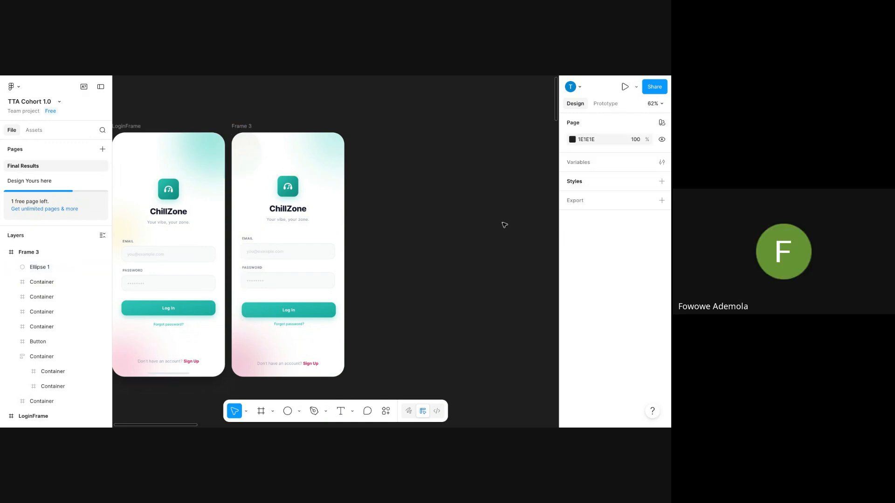
pyautogui.click(250, 159)
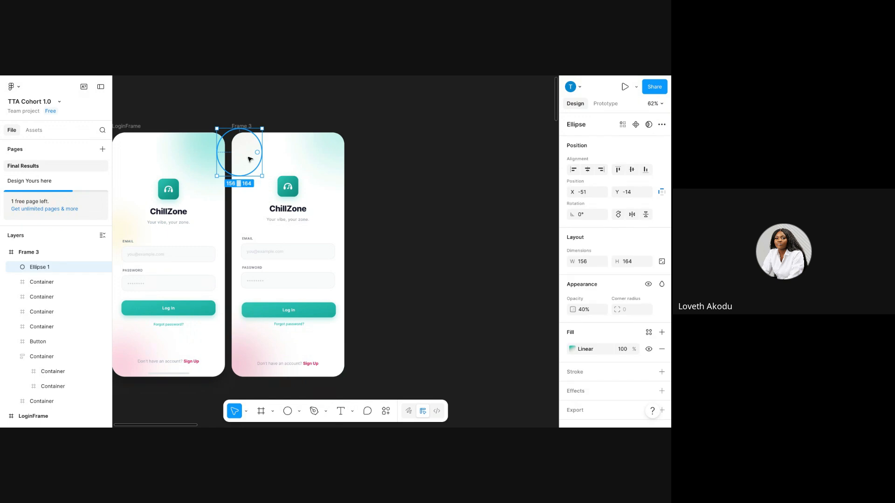
# Delete the faded ellipse from Frame 3.
pyautogui.press('Delete')
pyautogui.scroll(-5, 289, 261)
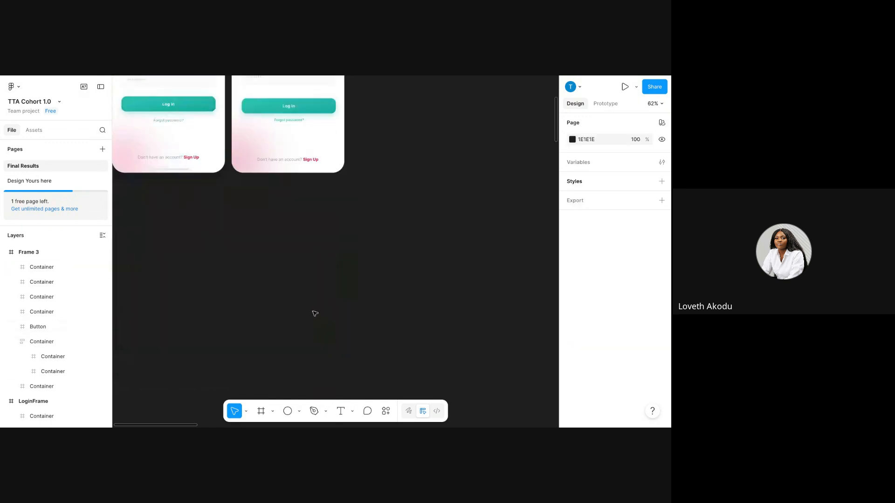
pyautogui.scroll(5, 302, 298)
pyautogui.hscroll(-3, 302, 297)
pyautogui.scroll(-1, 302, 297)
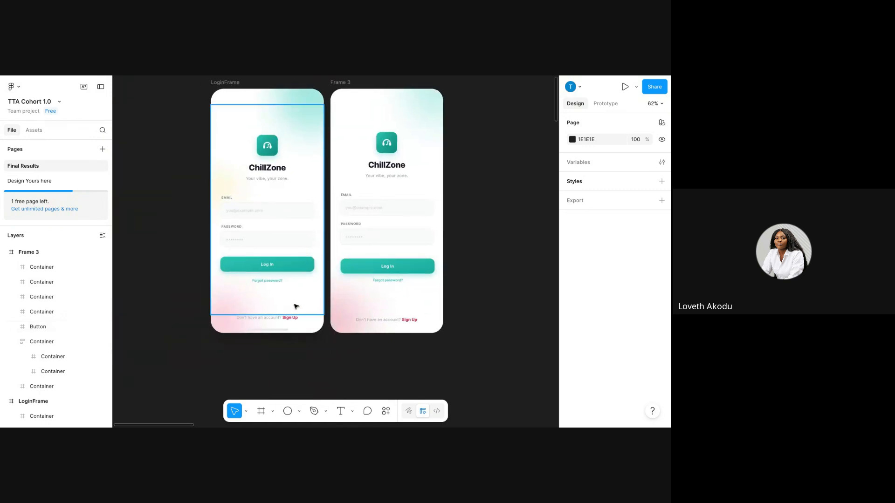
pyautogui.hscroll(2, 294, 306)
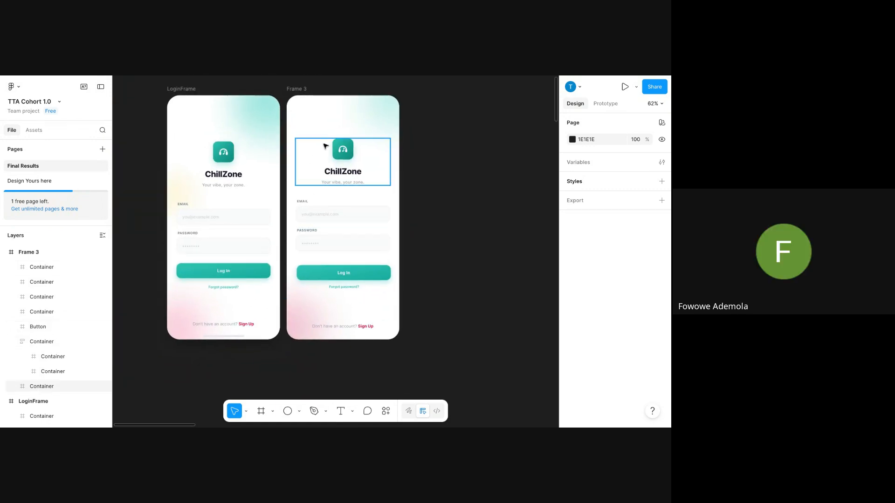
# Nudge the logo block and email/password fields up, centring the fields horizontally.
pyautogui.click(346, 157)
pyautogui.moveTo(346, 156); pyautogui.dragTo(345, 150)
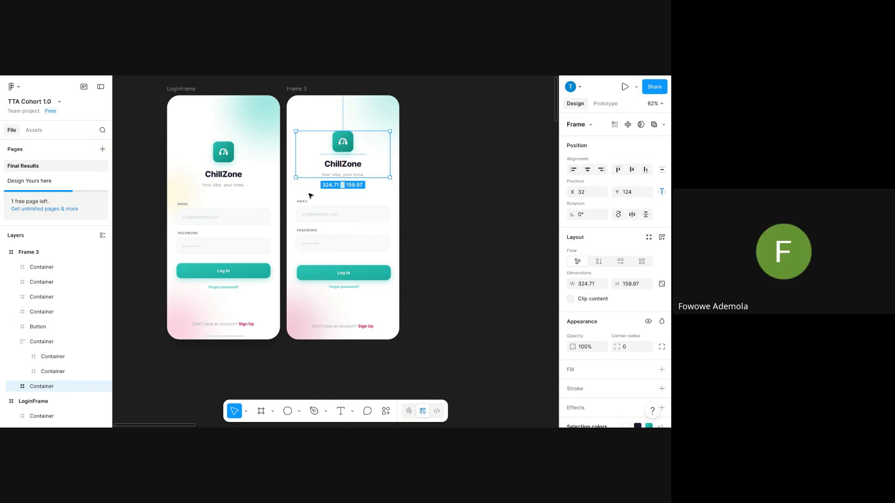
pyautogui.click(335, 224)
pyautogui.moveTo(336, 224); pyautogui.dragTo(338, 219)
pyautogui.click(587, 173)
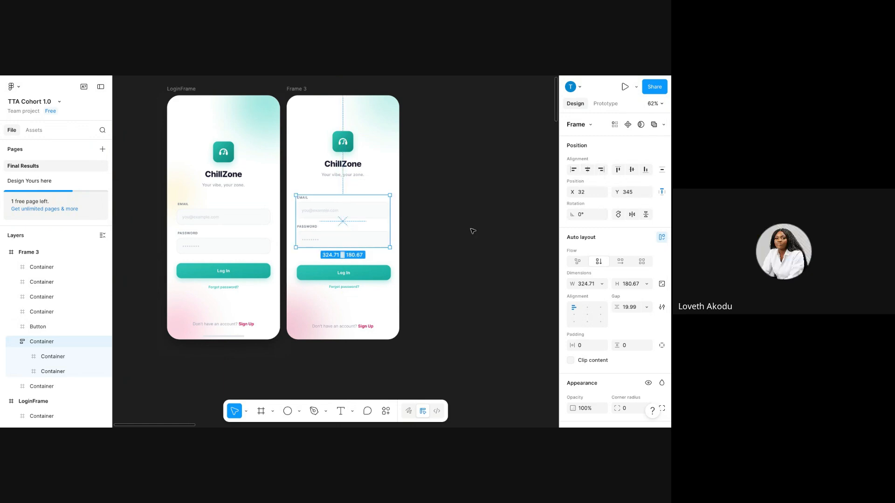
# Wrap Log In and Forgot password? in a vertical auto layout, centred horizontally.
pyautogui.click(350, 287)
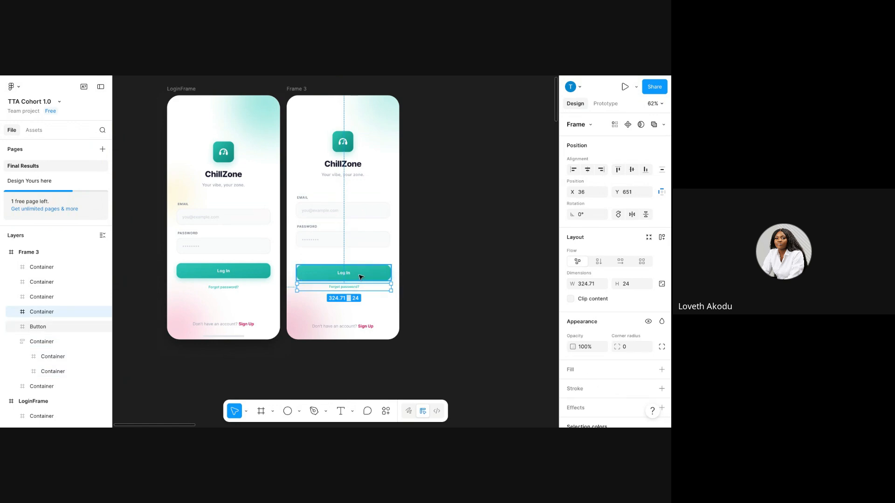
pyautogui.keyDown('shift'); pyautogui.click(361, 277); pyautogui.keyUp('shift')
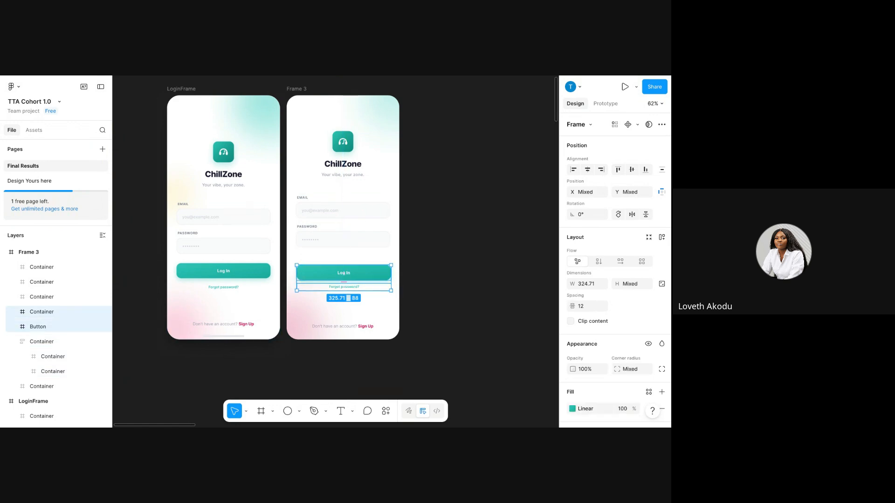
pyautogui.hotkey('shift', 'a')
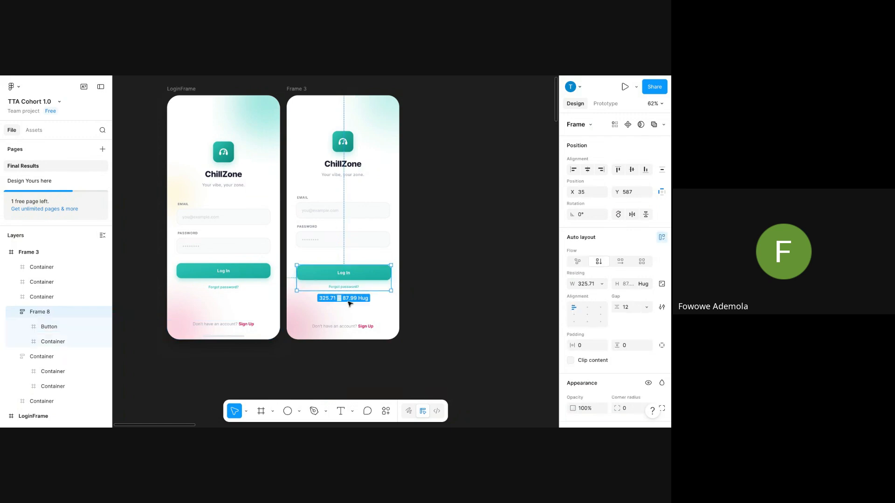
pyautogui.click(587, 170)
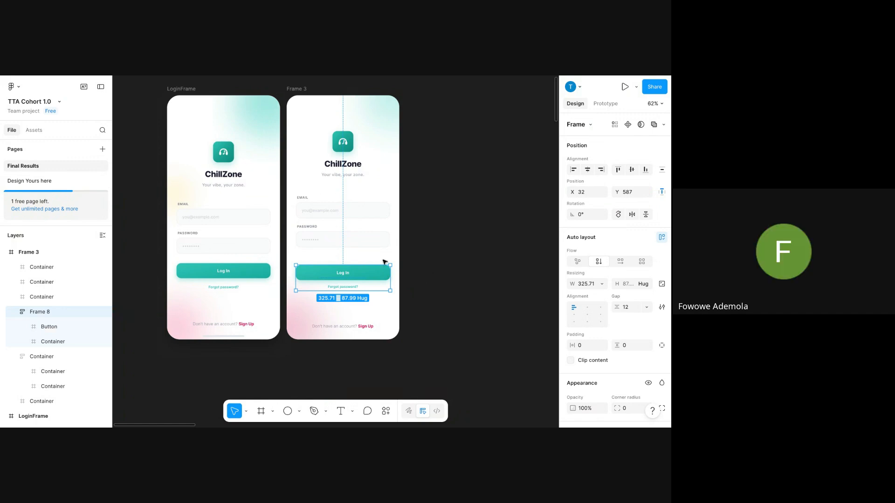
# Shift Sample One and Frame 2 left and set Frame 3 right beside Frame 2.
pyautogui.scroll(-5, 331, 200)
pyautogui.hscroll(2, 307, 196)
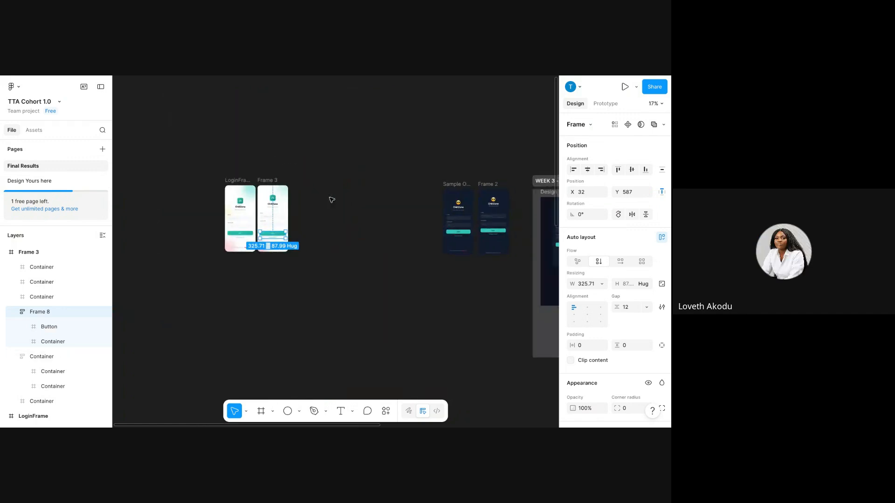
pyautogui.click(268, 180)
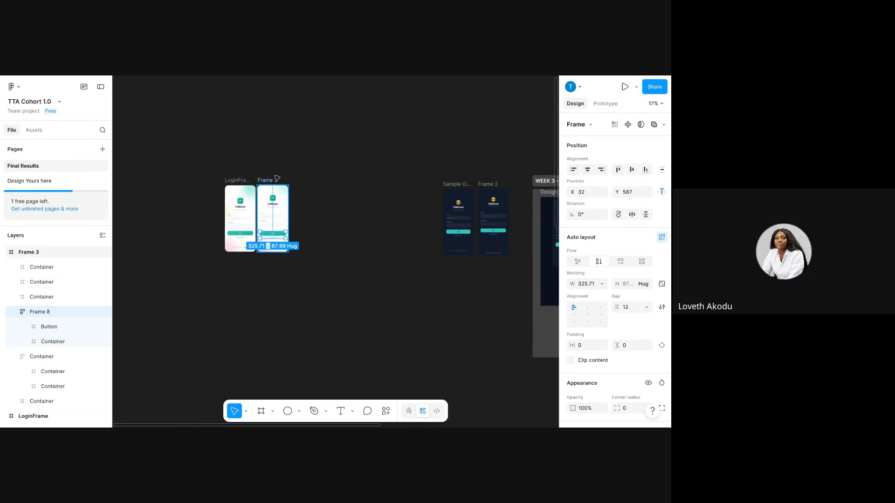
pyautogui.moveTo(280, 181)
pyautogui.mouseDown()
pyautogui.moveTo(354, 202)
pyautogui.moveTo(461, 195)
pyautogui.moveTo(494, 205)
pyautogui.moveTo(496, 261)
pyautogui.mouseUp()
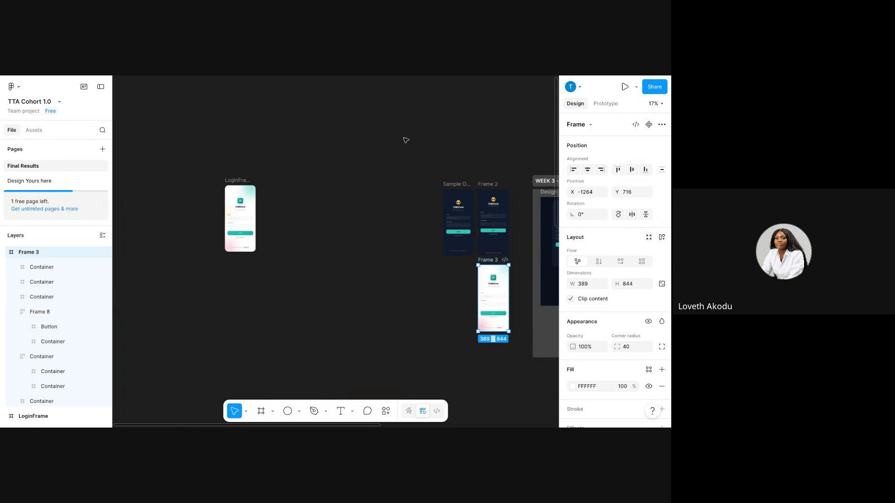
pyautogui.moveTo(435, 165)
pyautogui.mouseDown()
pyautogui.moveTo(513, 229)
pyautogui.moveTo(517, 265)
pyautogui.mouseUp()
pyautogui.moveTo(485, 184); pyautogui.dragTo(438, 185)
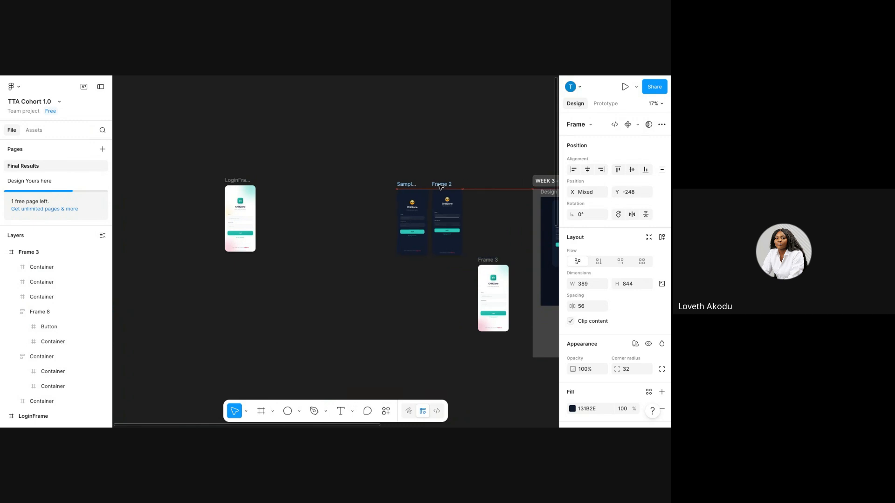
pyautogui.click(494, 233)
pyautogui.moveTo(493, 259); pyautogui.dragTo(479, 183)
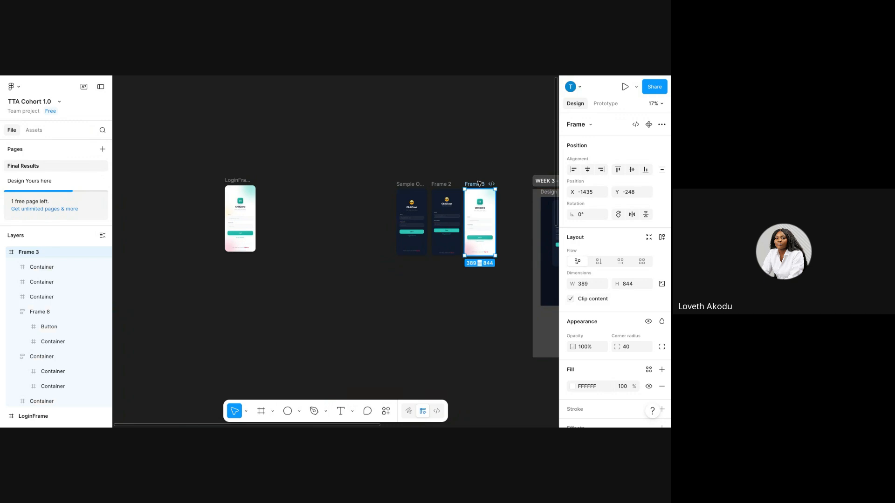
pyautogui.scroll(10, 479, 183)
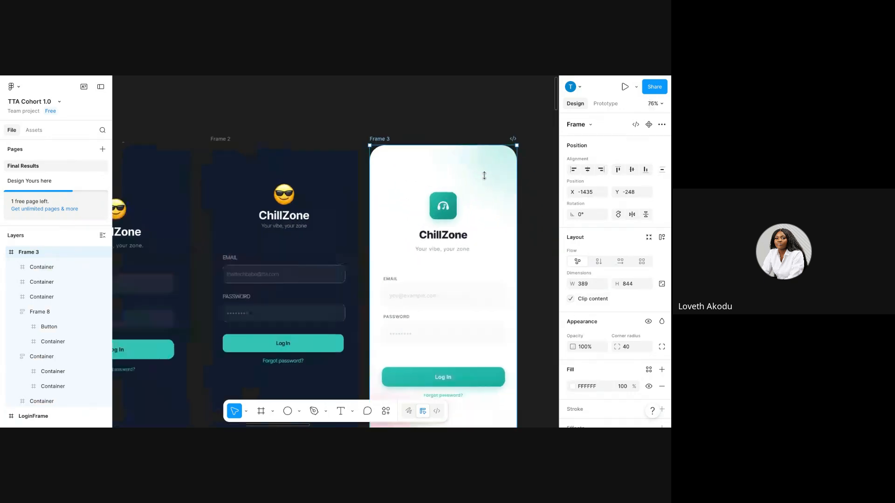
pyautogui.scroll(-3, 484, 177)
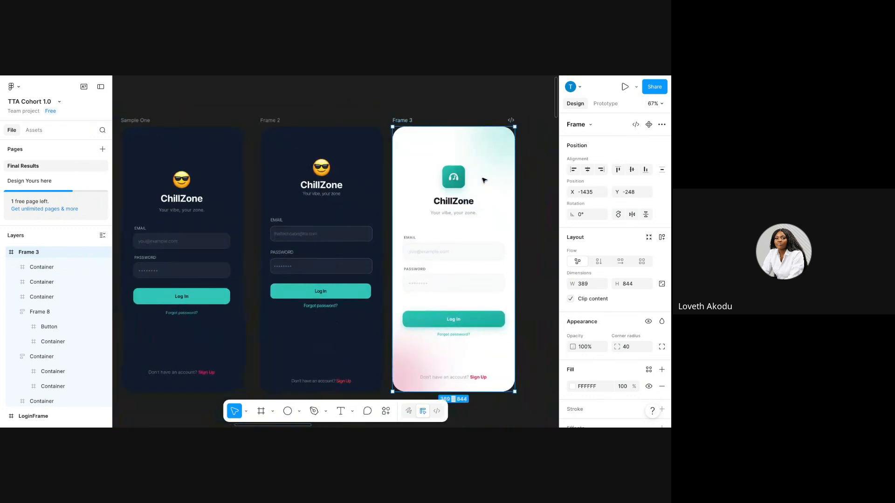
pyautogui.hscroll(3, 484, 180)
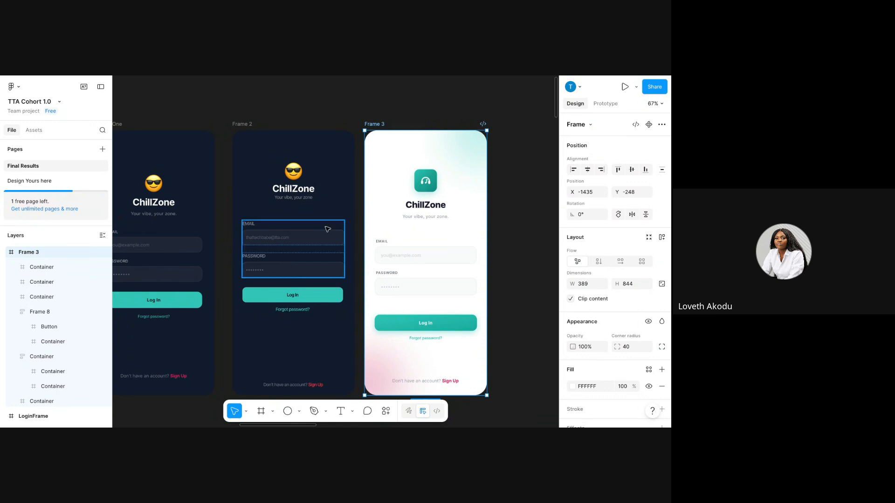
# Move Sample One, Frame 2 and Frame 3 left together.
pyautogui.scroll(-5, 328, 229)
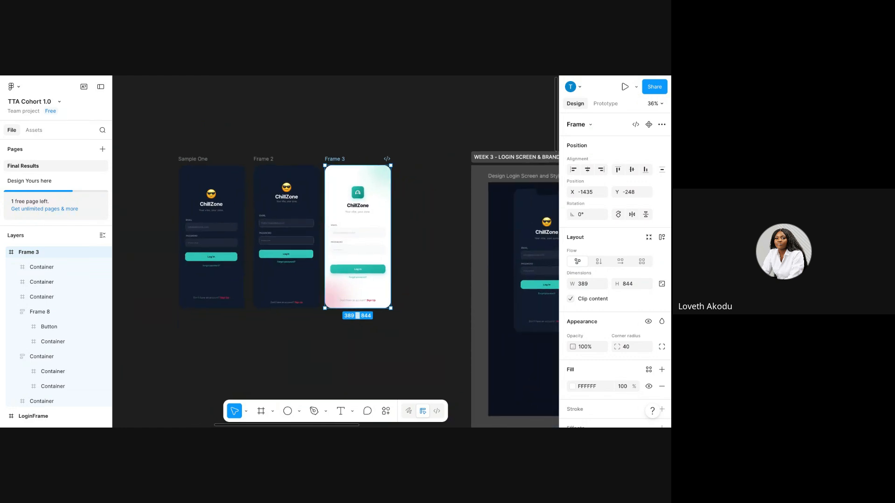
pyautogui.click(237, 133)
pyautogui.moveTo(166, 132); pyautogui.dragTo(405, 350)
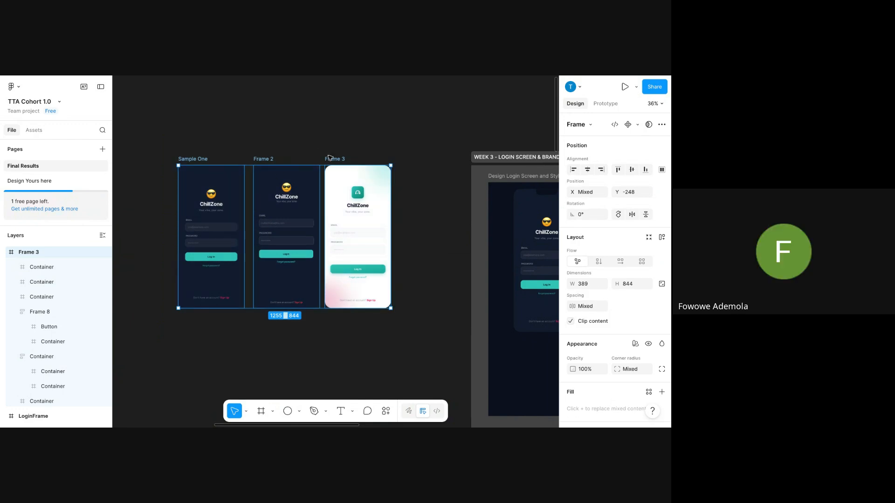
pyautogui.moveTo(333, 161); pyautogui.dragTo(268, 157)
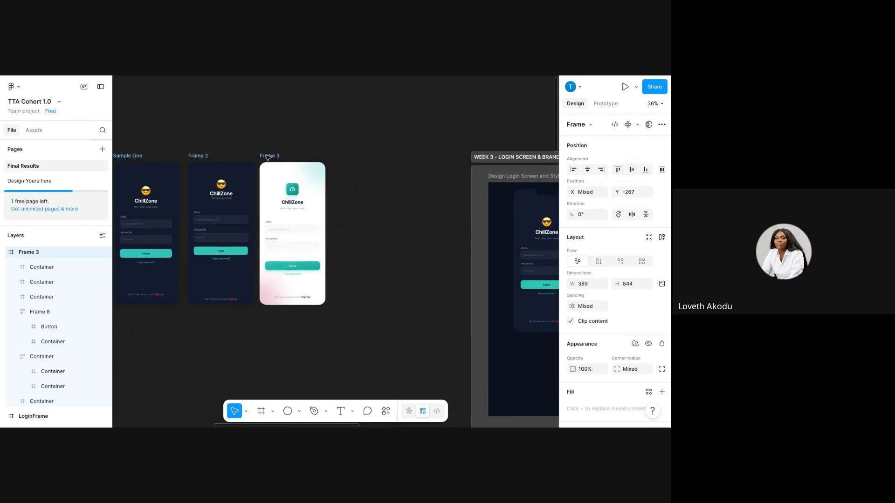
# Check that Frame 3 (389×844, X -1821) sits level with Frame 2 at Y -267.
pyautogui.scroll(5, 280, 144)
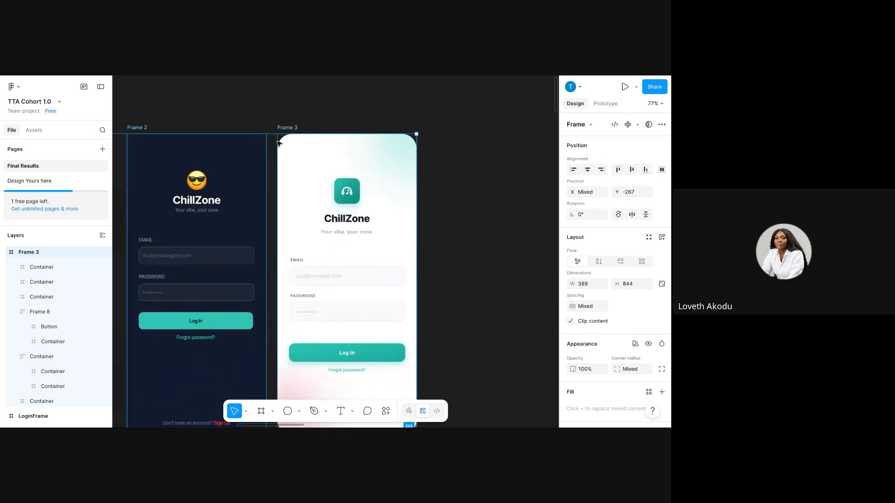
pyautogui.hscroll(2, 280, 144)
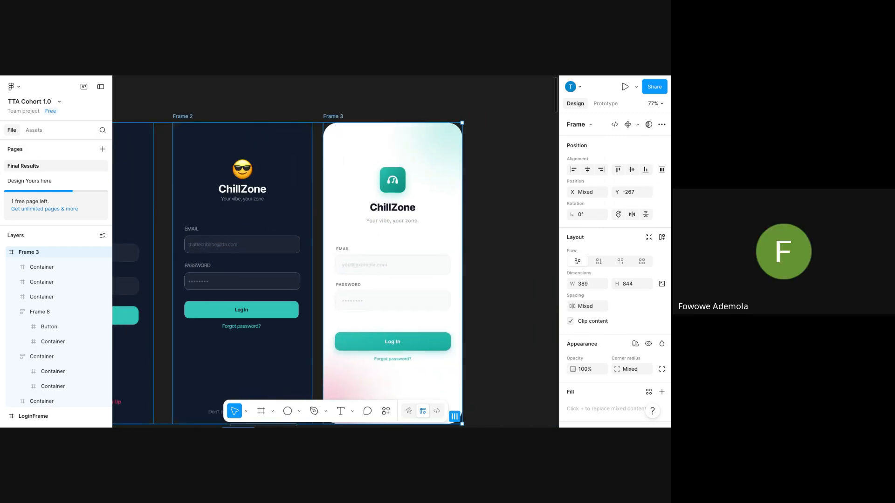
pyautogui.hscroll(1, 391, 112)
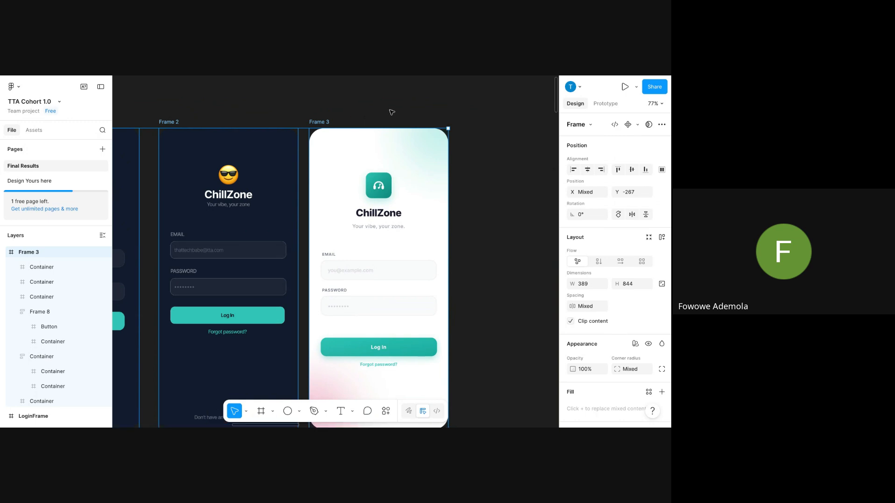
pyautogui.click(443, 114)
pyautogui.moveTo(485, 91); pyautogui.dragTo(404, 173)
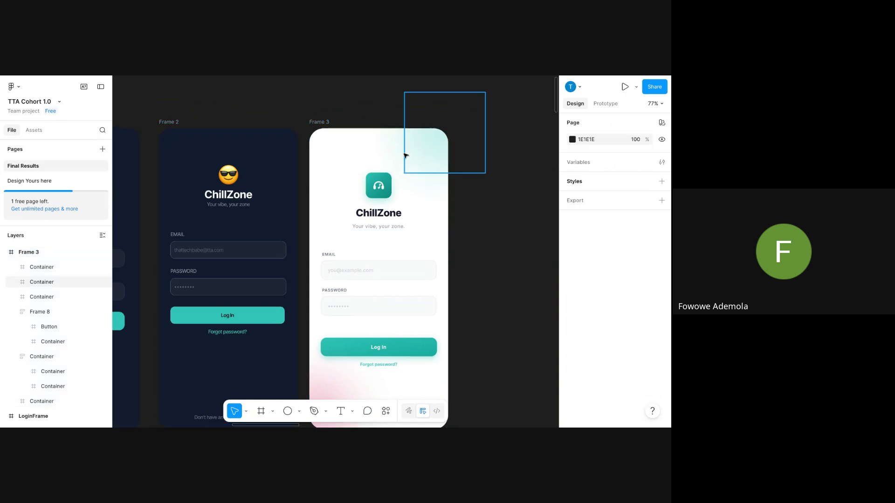
pyautogui.click(319, 123)
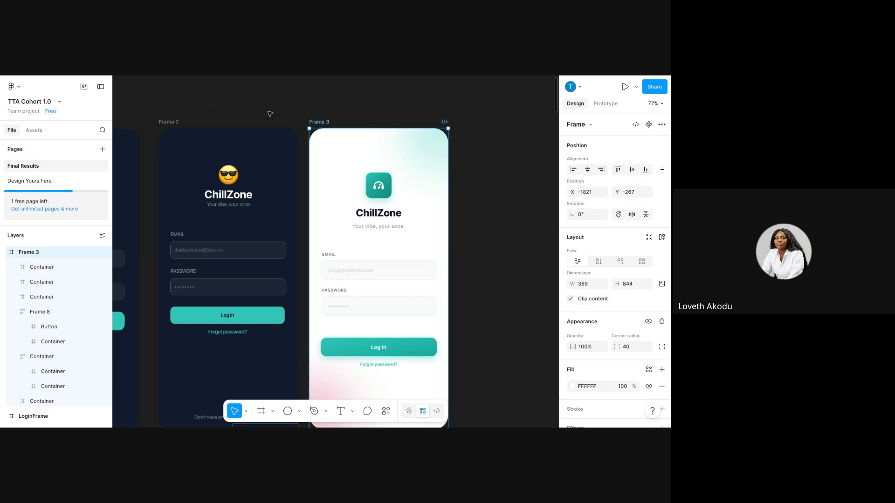
pyautogui.click(169, 122)
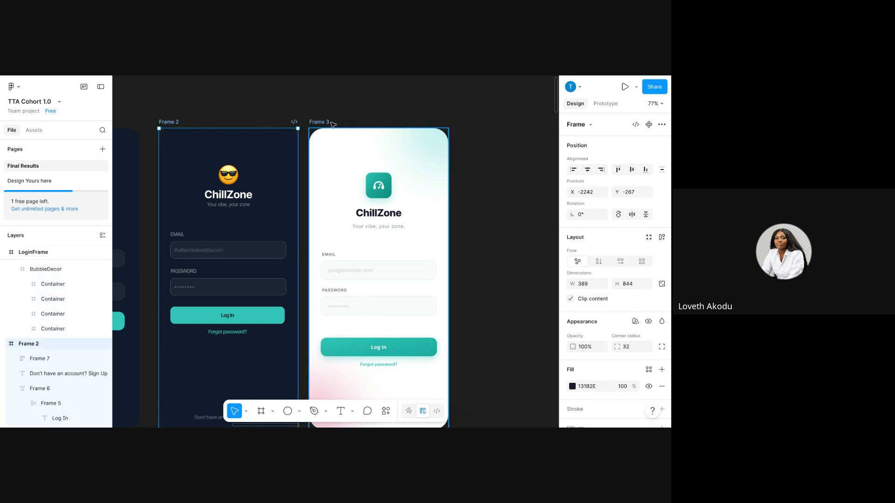
pyautogui.click(330, 123)
pyautogui.scroll(-1, 320, 163)
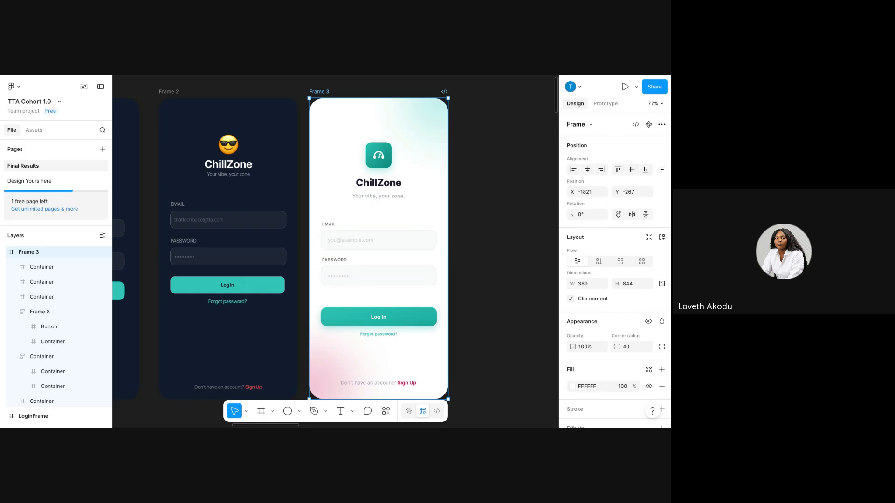
# Inspect both screens' Log In buttons, noting the teal 2EC4B6 gradient fill.
pyautogui.click(244, 285)
pyautogui.click(393, 316)
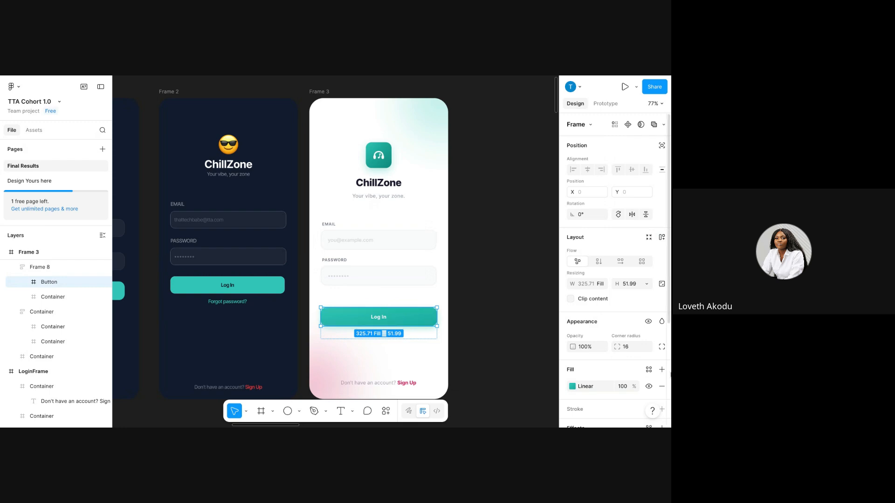
pyautogui.click(573, 387)
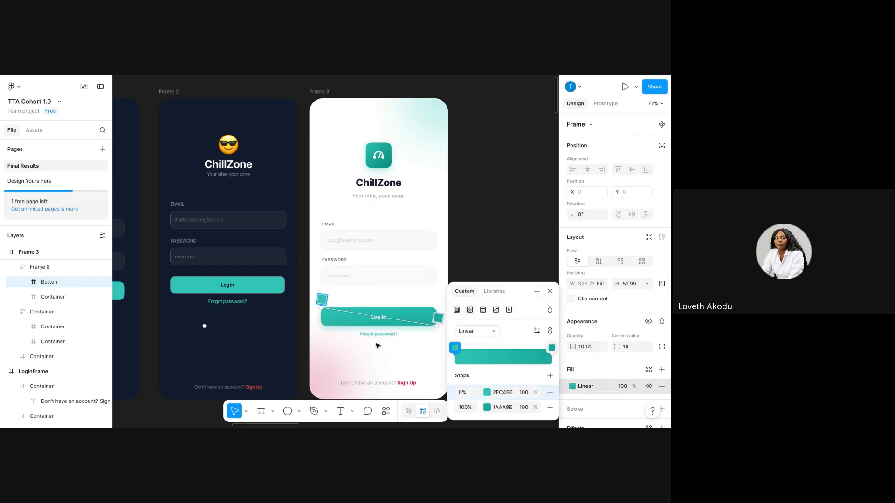
pyautogui.press('Escape')
pyautogui.click(245, 281)
pyautogui.click(244, 284)
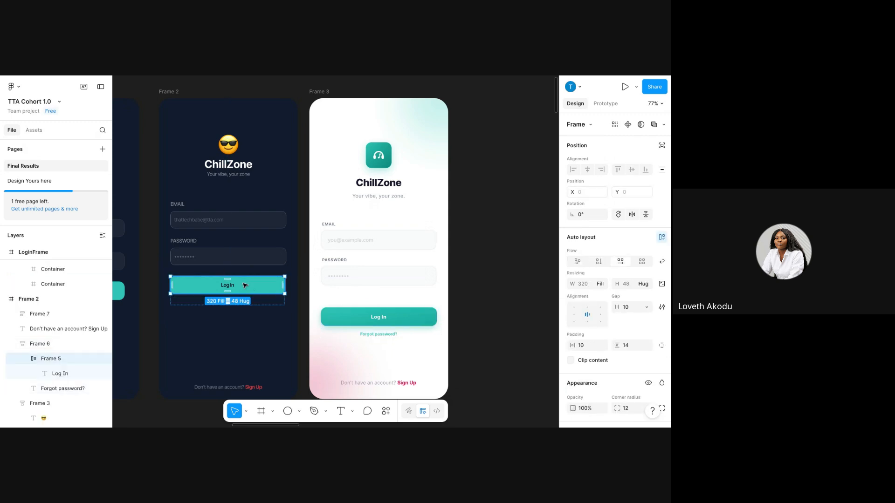
pyautogui.scroll(-1, 625, 332)
pyautogui.scroll(-5, 626, 333)
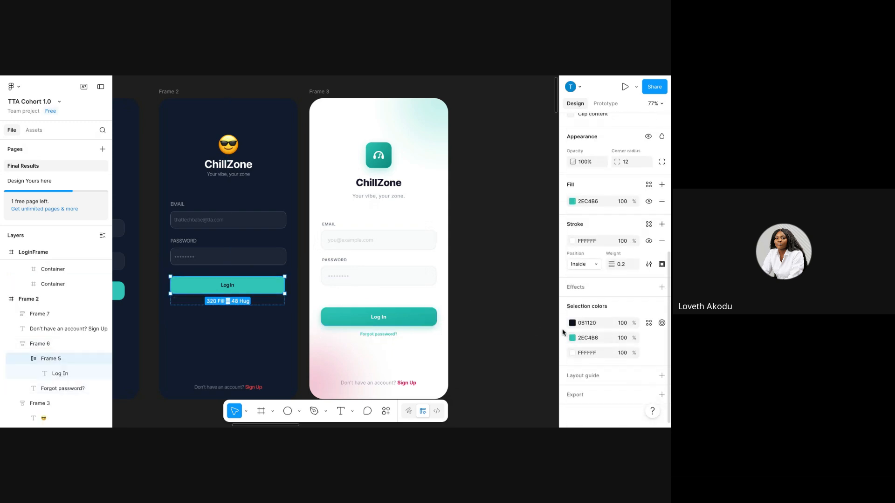
pyautogui.click(572, 339)
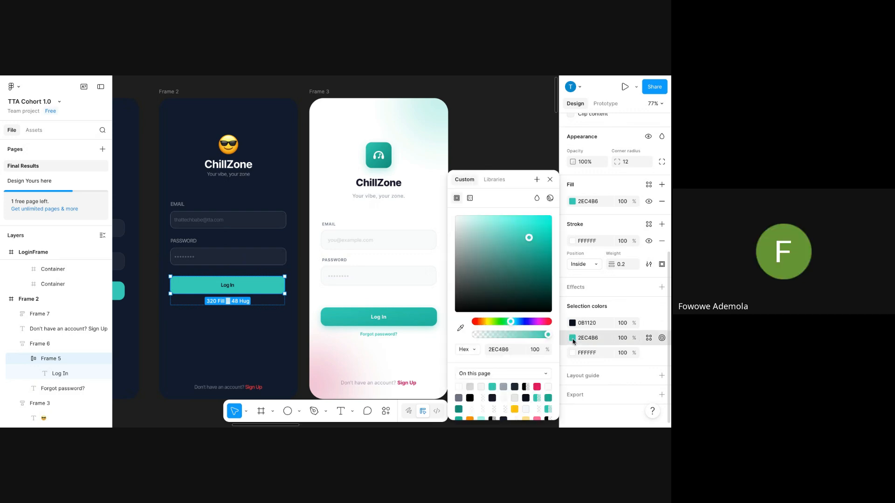
pyautogui.press('Escape')
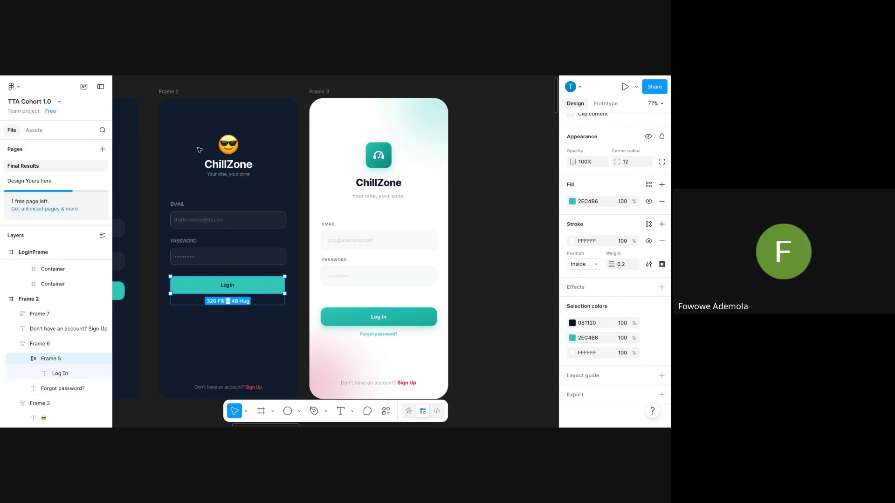
# Duplicate Frame 2 with Ctrl+D to create Frame 4, then select the new frame.
pyautogui.click(171, 90)
pyautogui.scroll(-5, 171, 90)
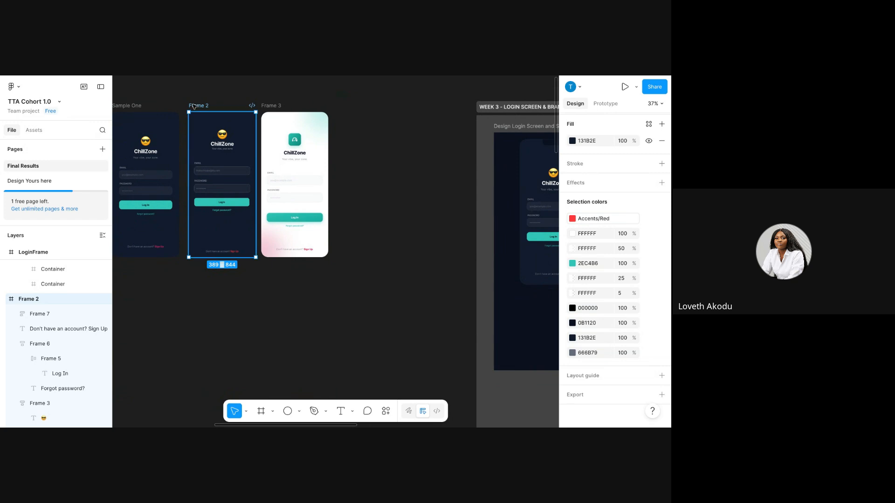
pyautogui.hotkey('ctrl', 'd')
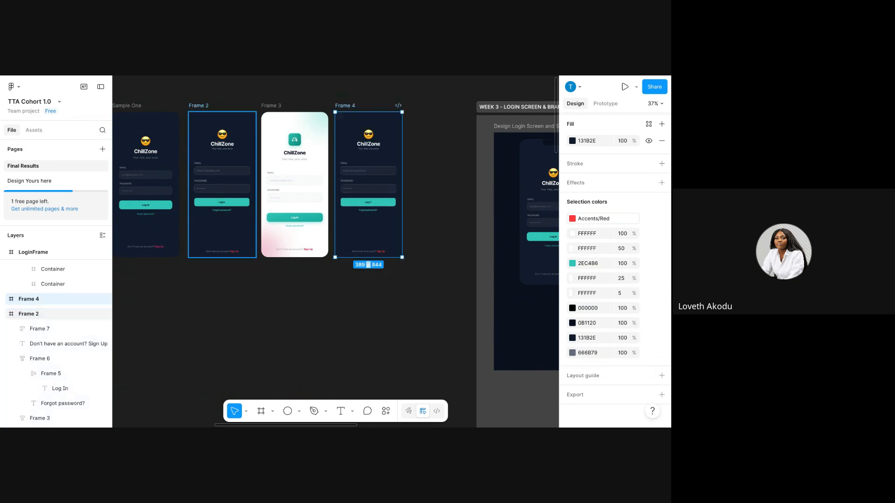
pyautogui.scroll(5, 247, 129)
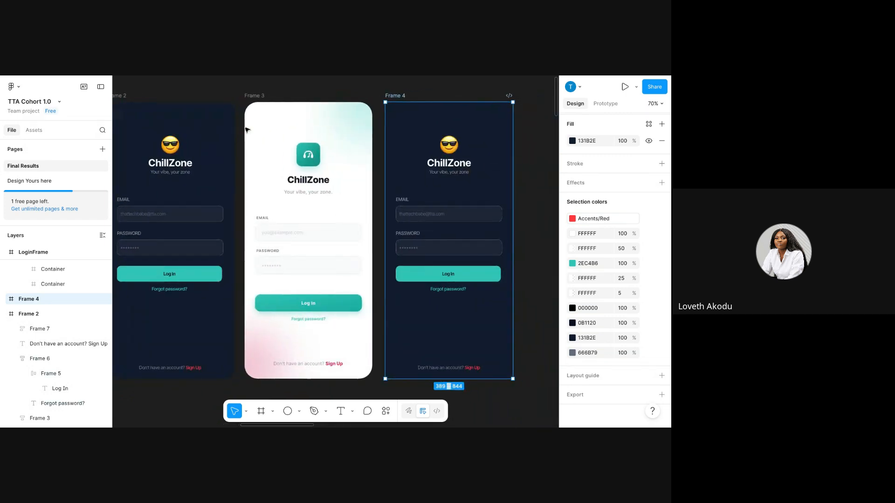
pyautogui.click(449, 161)
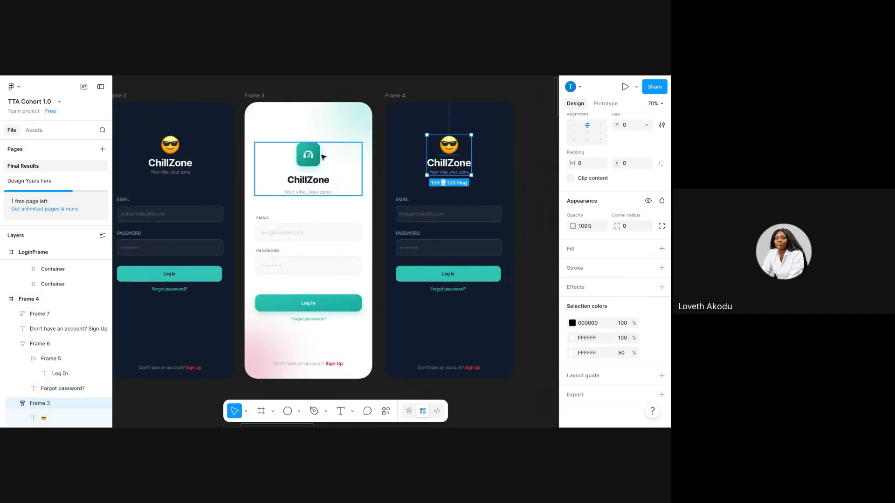
pyautogui.click(310, 155)
pyautogui.click(309, 156)
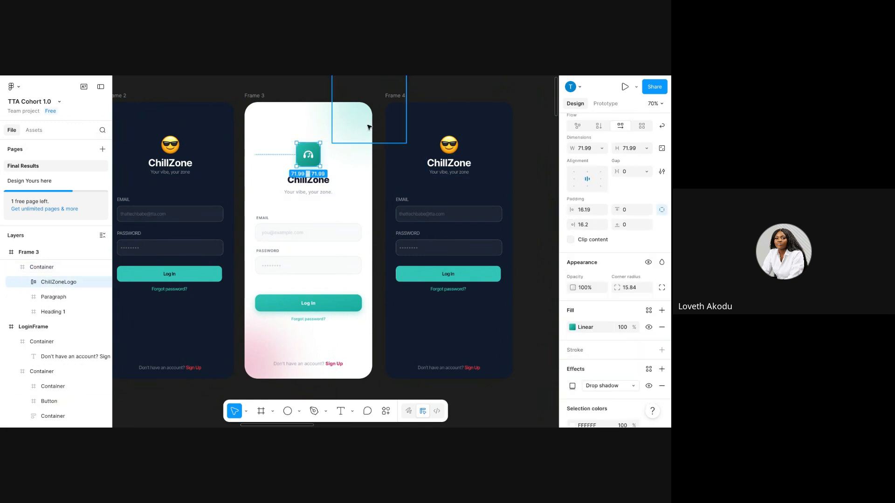
pyautogui.click(417, 99)
pyautogui.click(395, 96)
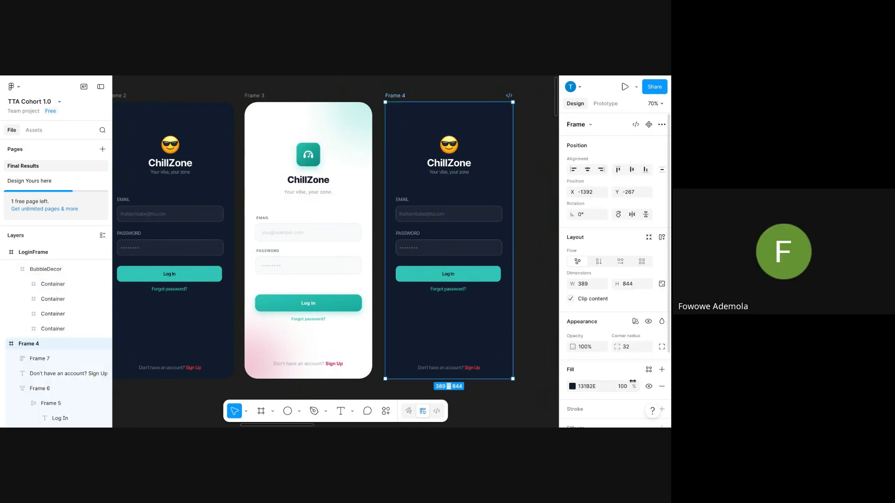
pyautogui.scroll(-1, 429, 295)
pyautogui.scroll(1, 443, 303)
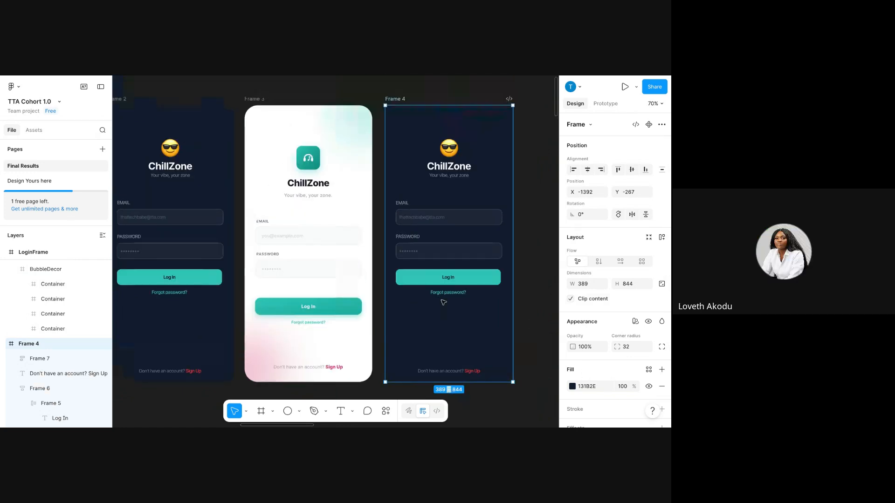
pyautogui.scroll(-3, 564, 312)
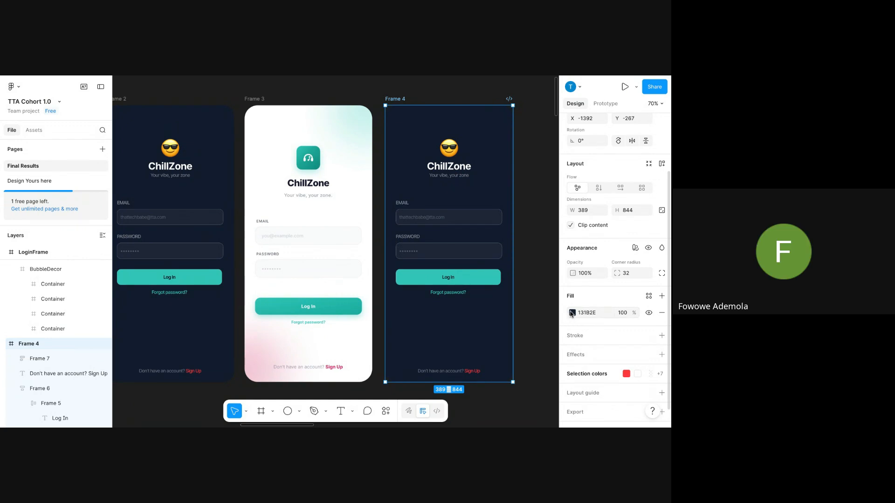
# Set Frame 4's background to white #FFFFFF, sampled from Frame 3.
pyautogui.click(573, 313)
pyautogui.click(461, 329)
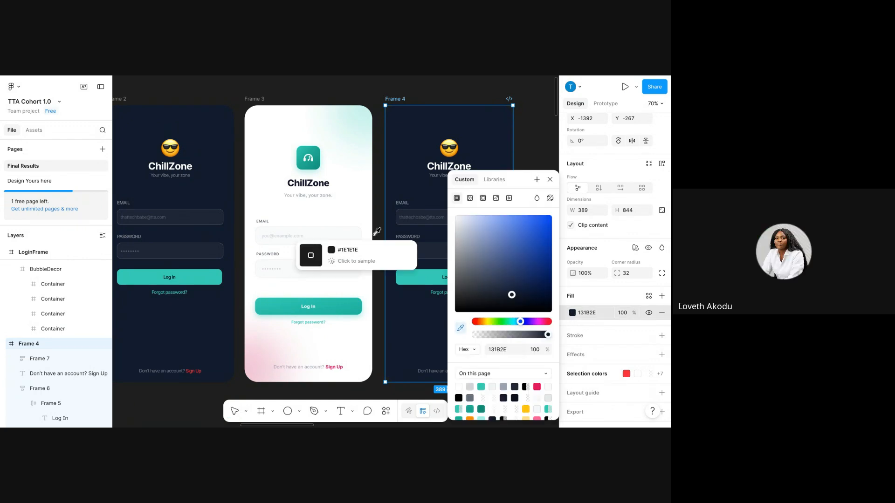
pyautogui.click(346, 205)
pyautogui.click(535, 152)
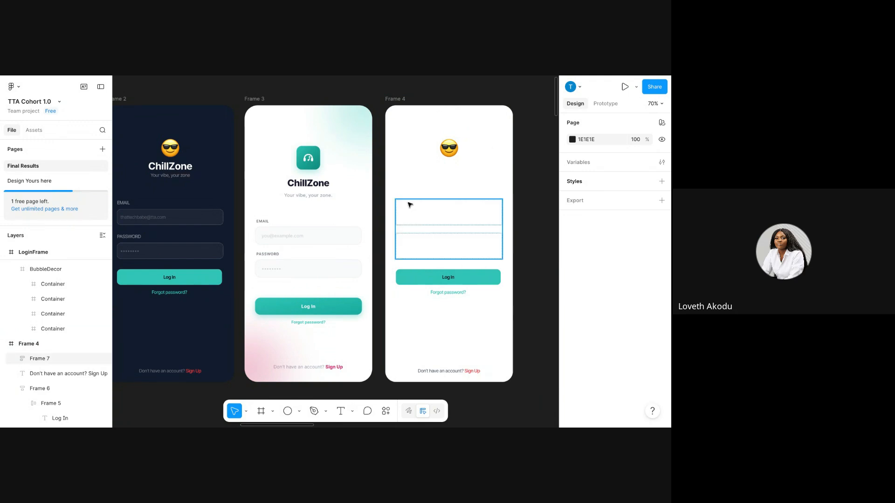
# Check the colours in Frame 3's form fields, then select Frame 4's ChillZone title.
pyautogui.click(315, 252)
pyautogui.scroll(-4, 601, 340)
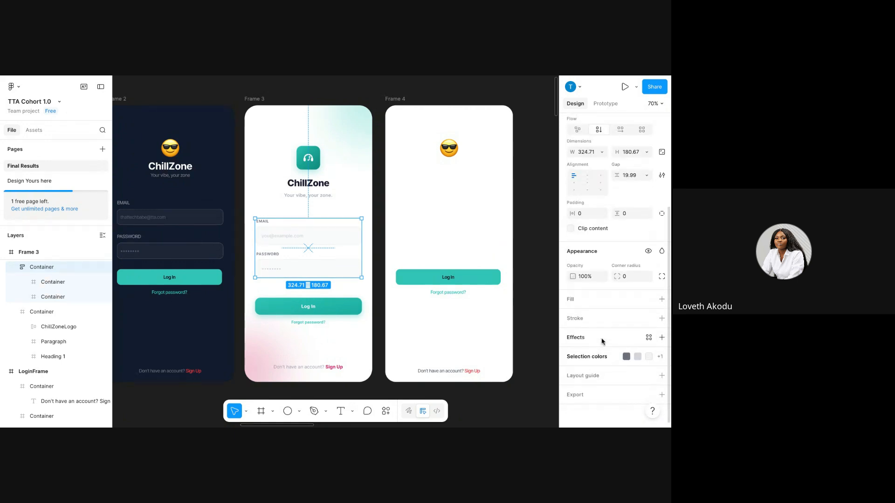
pyautogui.click(660, 357)
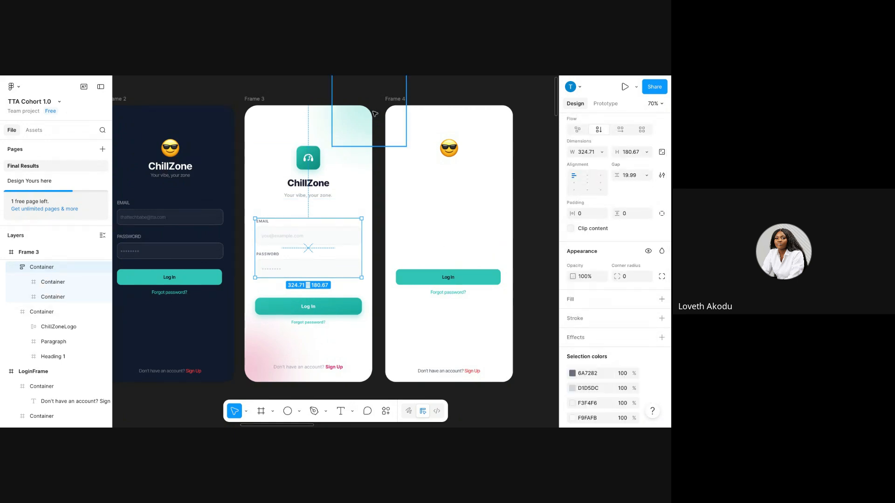
pyautogui.doubleClick(460, 170)
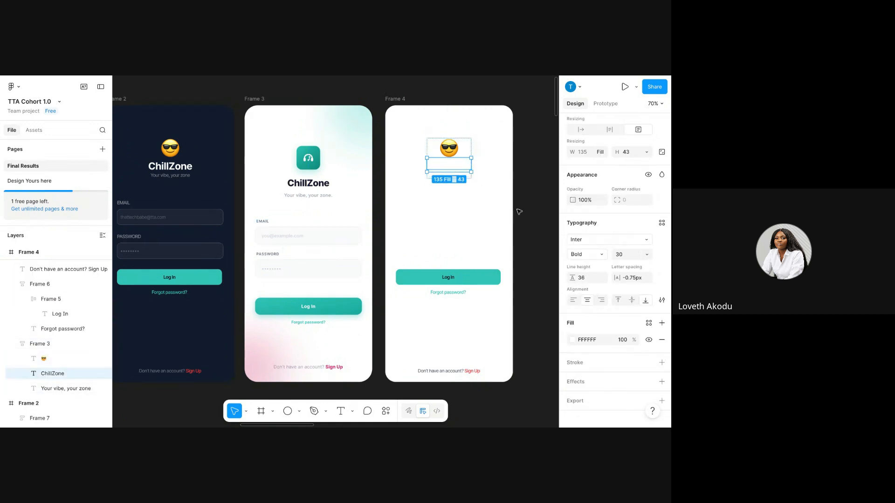
# Colour Frame 4's ChillZone title with the dark colour sampled from Frame 3's title.
pyautogui.click(572, 344)
pyautogui.click(460, 328)
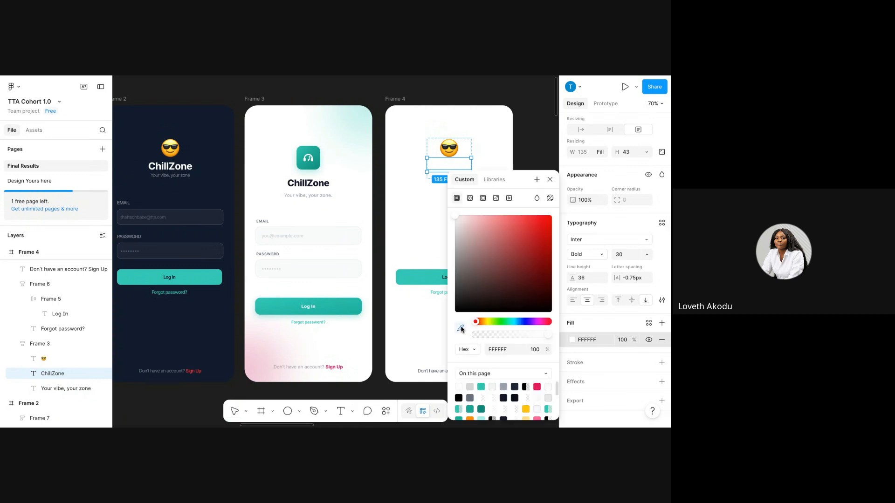
pyautogui.click(313, 184)
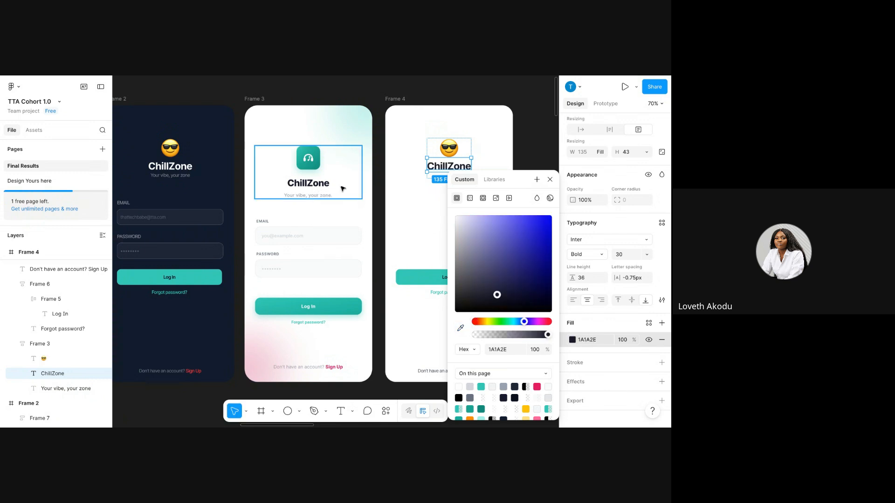
# Make the 'Your vibe, your zone' tagline grey 82868E, sampled from Frame 3 and darkened.
pyautogui.click(441, 175)
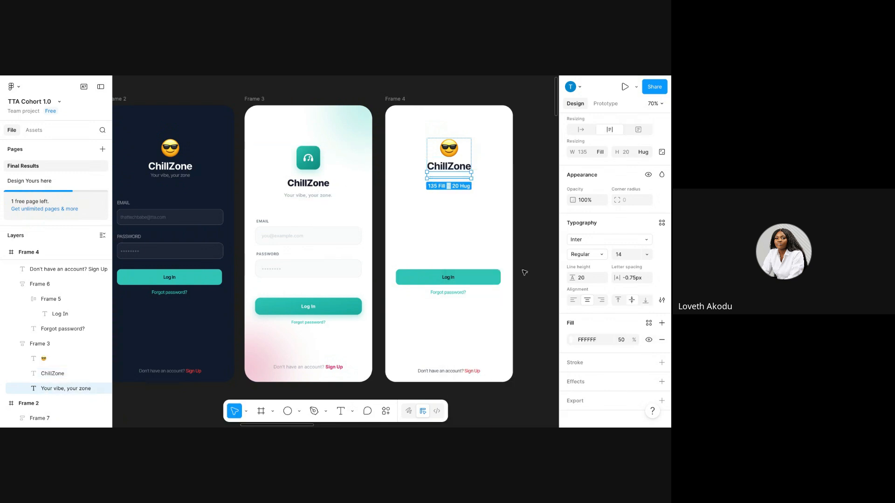
pyautogui.click(569, 340)
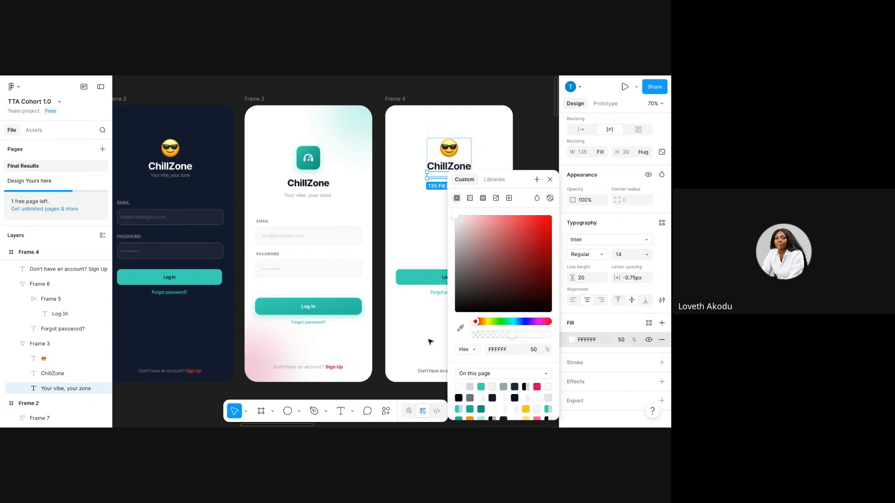
pyautogui.click(460, 328)
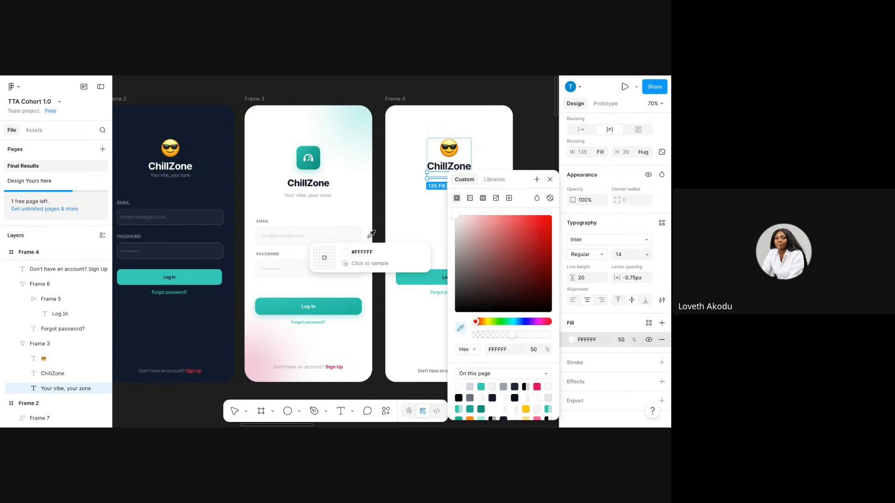
pyautogui.click(299, 194)
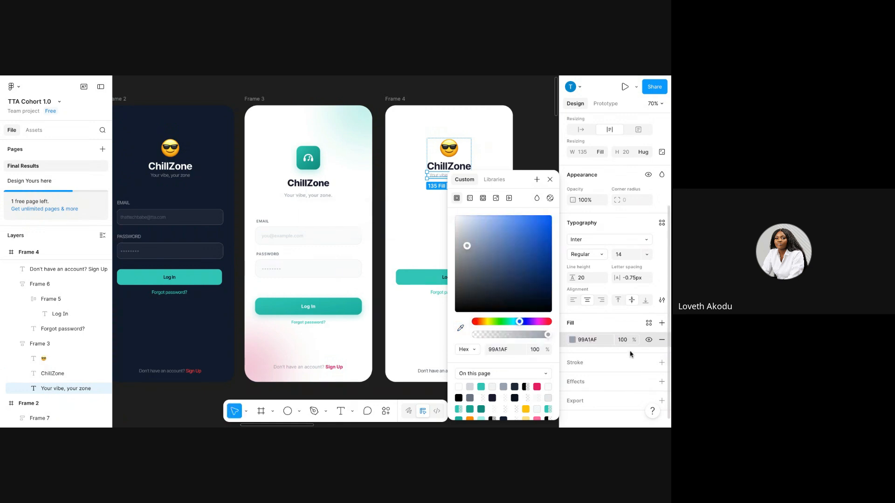
pyautogui.click(459, 242)
pyautogui.click(463, 247)
pyautogui.moveTo(464, 253); pyautogui.dragTo(463, 259)
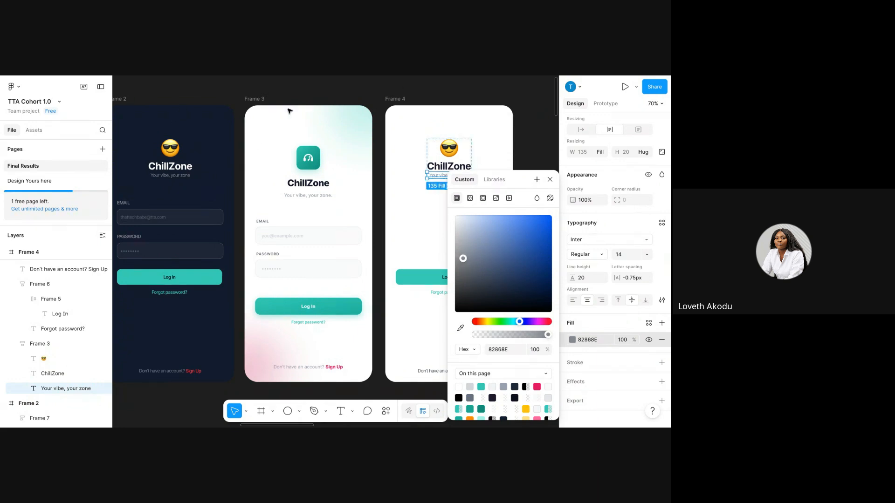
pyautogui.click(550, 179)
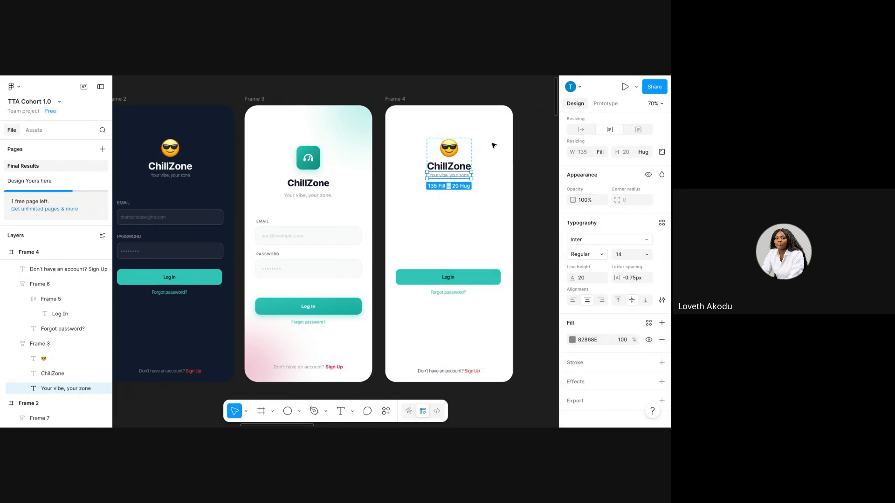
pyautogui.click(497, 118)
# Change the email field's white colours (solid, 50%, 25%, 5%) to 000000, keeping opacities.
pyautogui.click(430, 225)
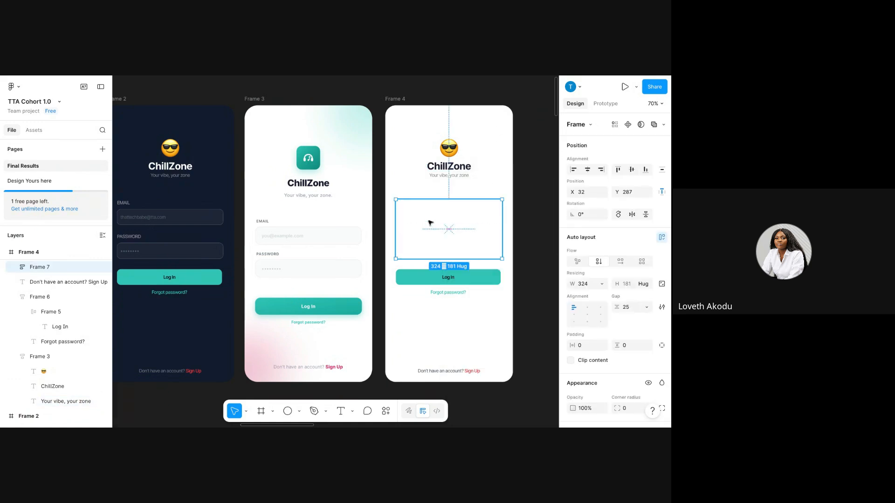
pyautogui.doubleClick(429, 222)
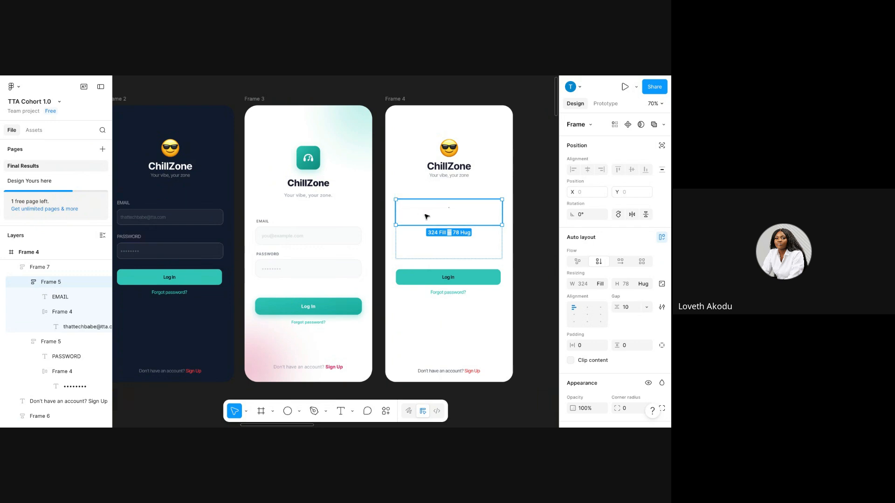
pyautogui.scroll(-3, 610, 304)
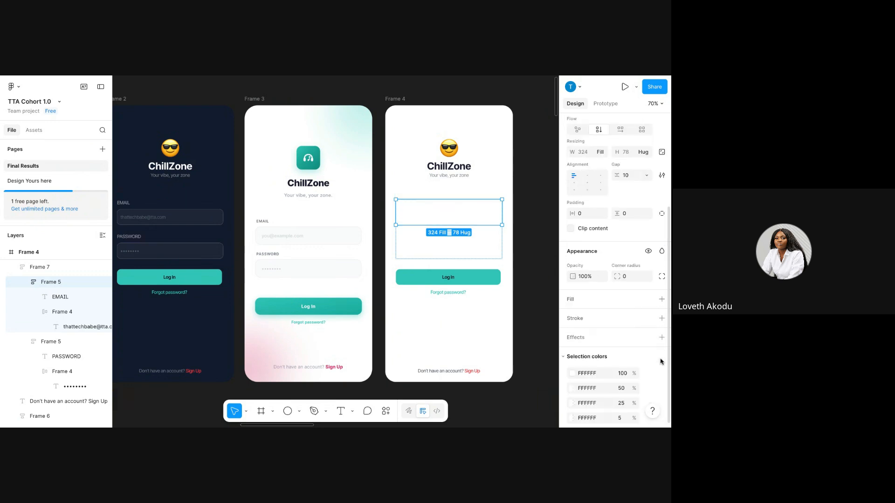
pyautogui.scroll(-1, 594, 396)
pyautogui.click(587, 359)
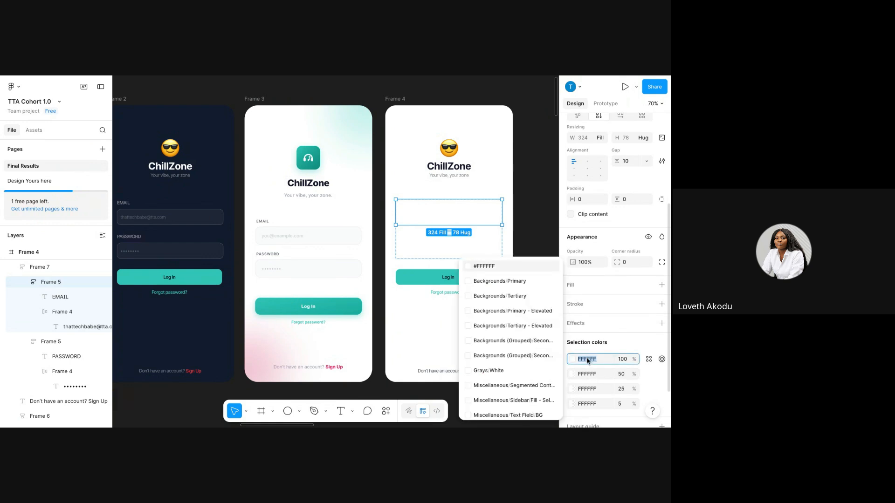
pyautogui.write('000000')
pyautogui.press('Return')
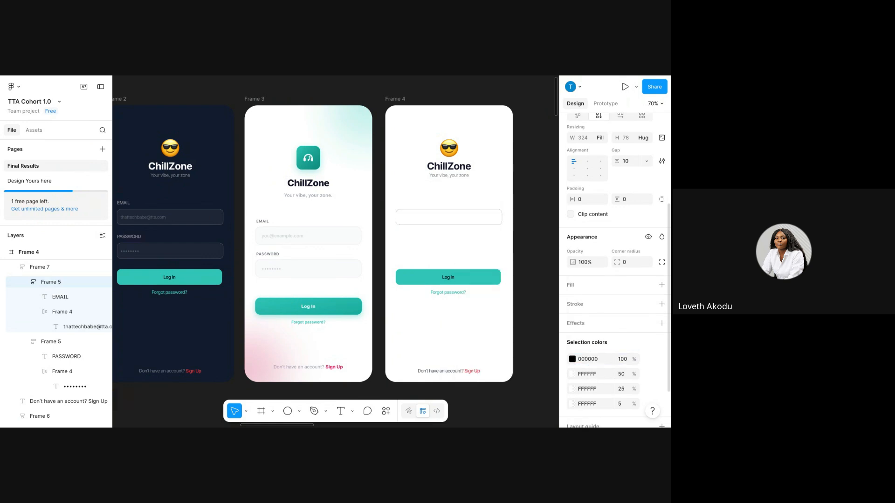
pyautogui.click(593, 375)
pyautogui.write('000000')
pyautogui.press('Return')
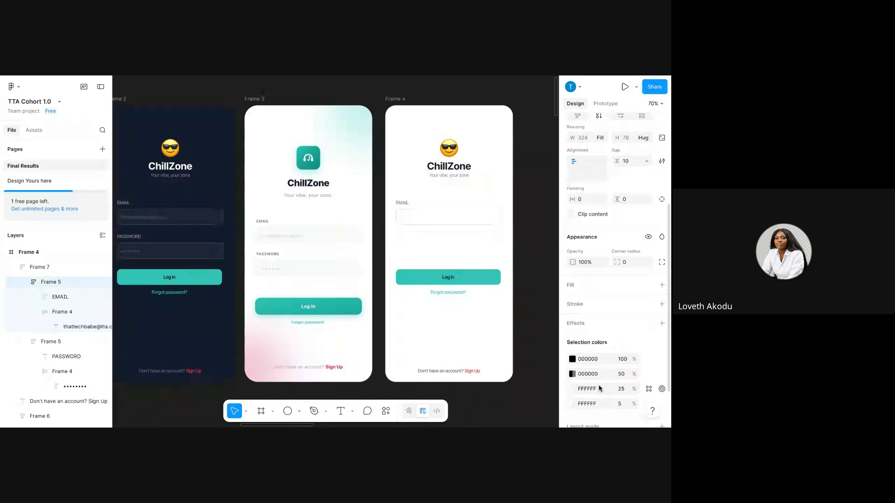
pyautogui.click(601, 390)
pyautogui.write('000000')
pyautogui.press('Return')
pyautogui.click(598, 406)
pyautogui.write('000000')
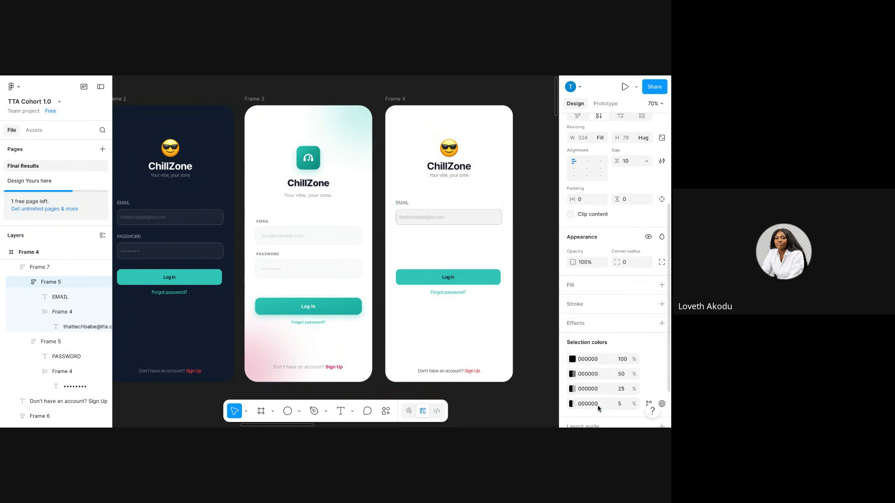
pyautogui.press('Return')
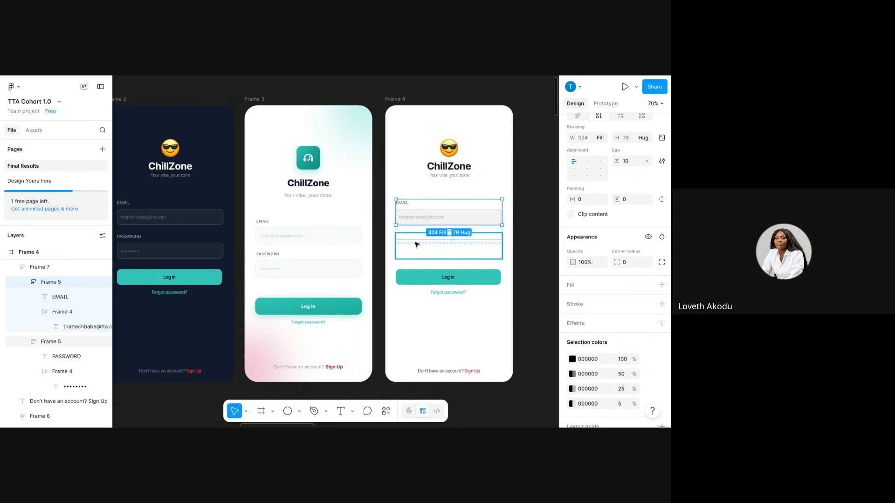
# Change the password field's white colours to 000000, keeping their opacities.
pyautogui.click(412, 240)
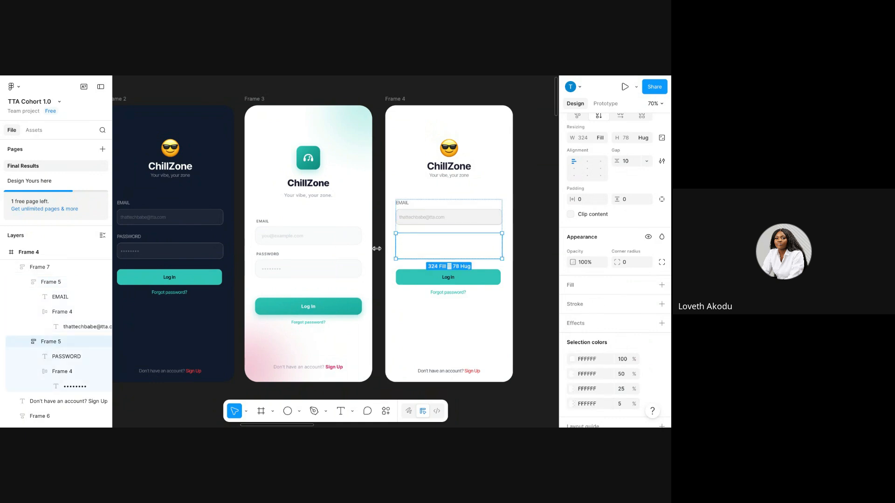
pyautogui.click(595, 360)
pyautogui.write('000000')
pyautogui.press('Return')
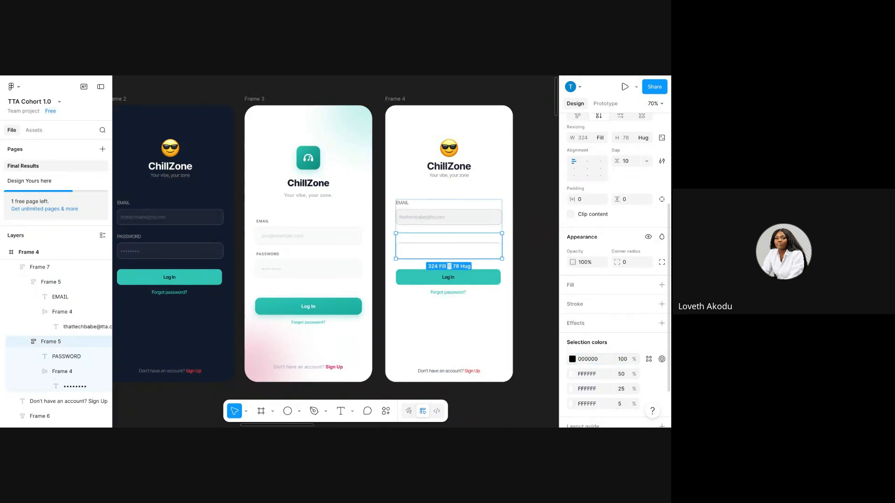
pyautogui.click(594, 376)
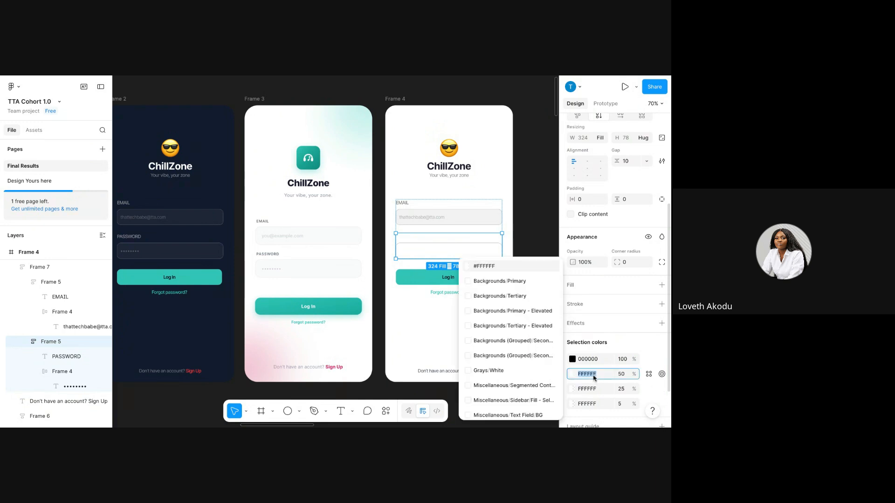
pyautogui.write('000000')
pyautogui.press('Return')
pyautogui.click(596, 391)
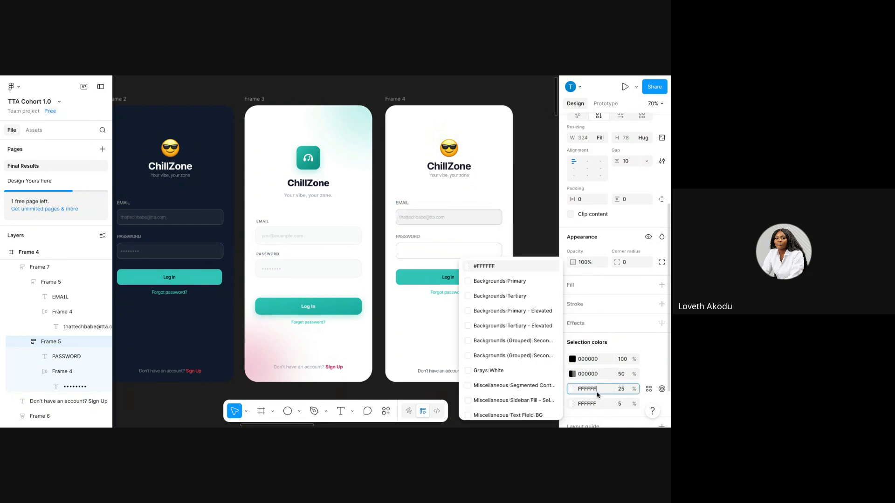
pyautogui.write('000000')
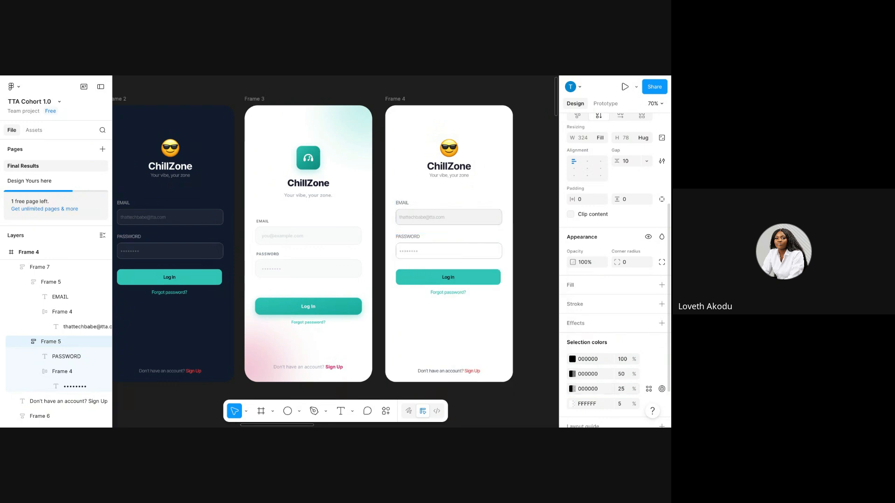
pyautogui.click(599, 402)
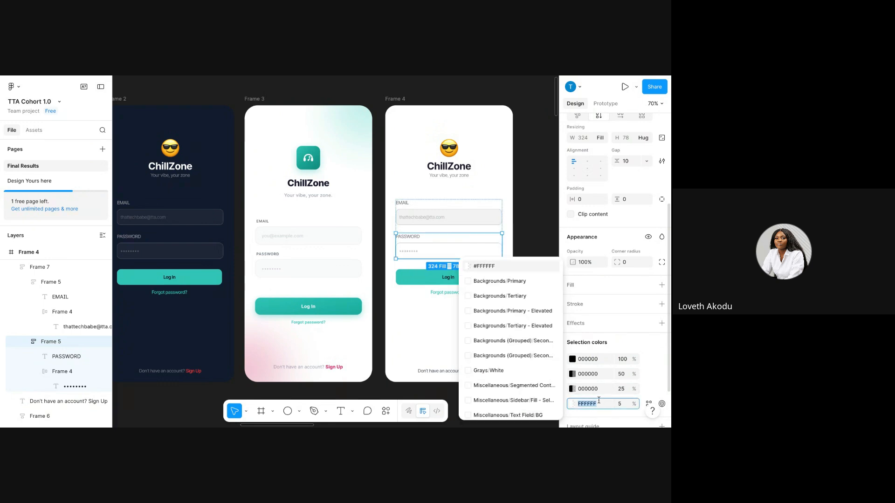
pyautogui.write('000000')
pyautogui.press('Return')
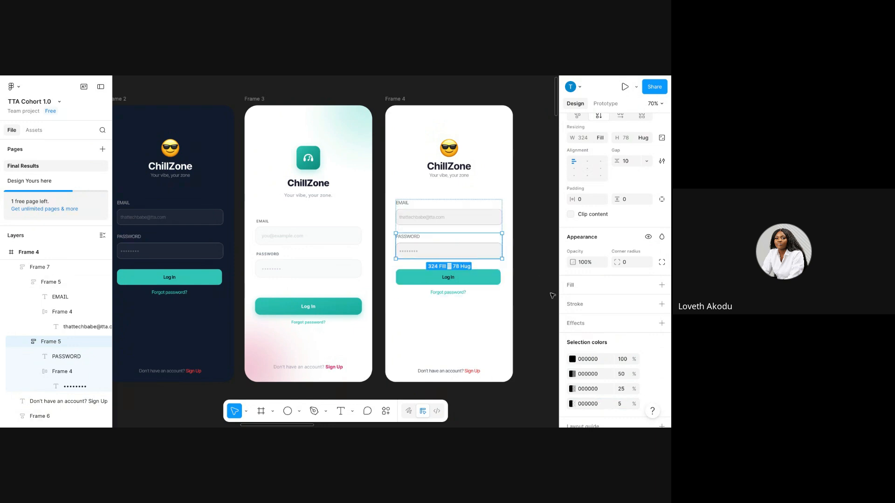
pyautogui.click(538, 308)
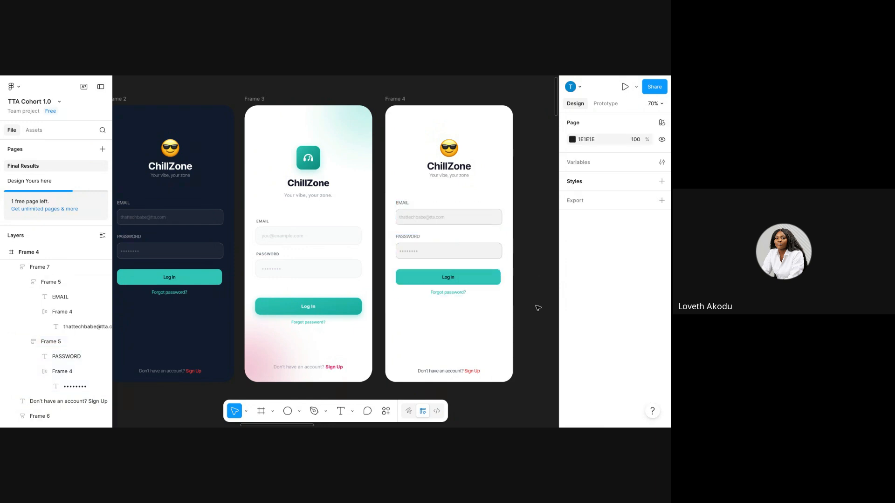
# Turn the Log In button's teal fill into a linear gradient (2EC4B6 to 165E57).
pyautogui.click(467, 284)
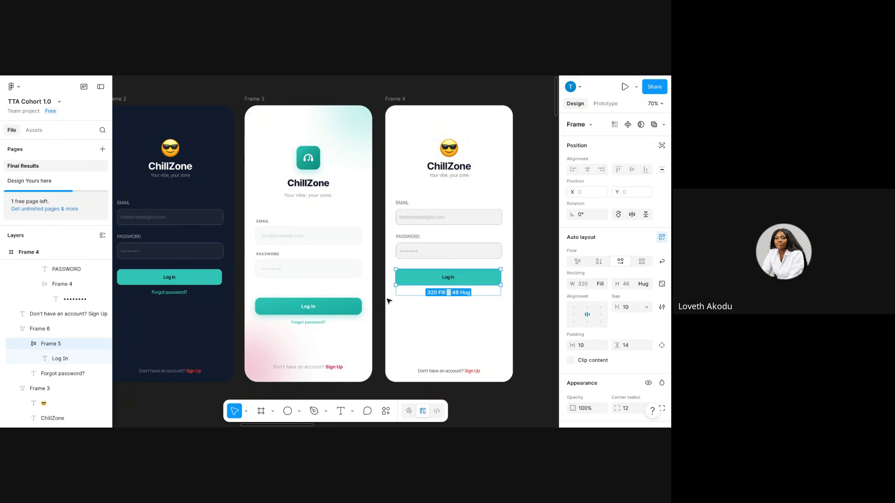
pyautogui.scroll(-5, 589, 364)
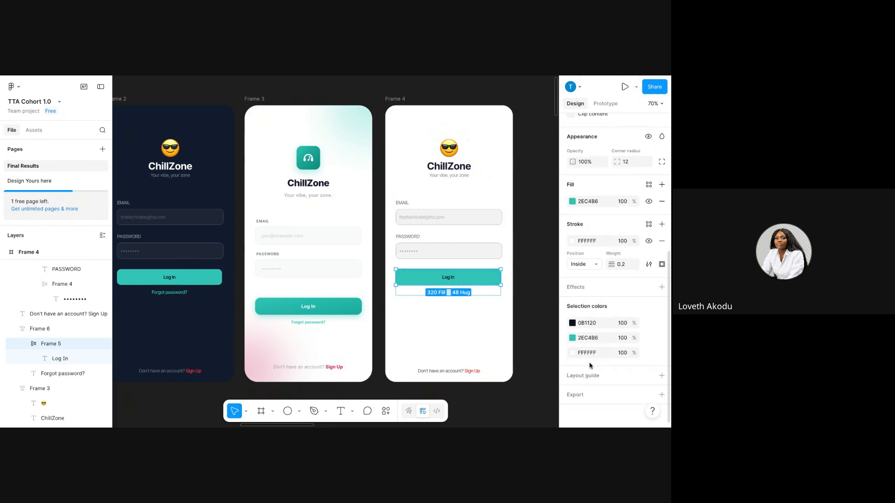
pyautogui.click(572, 338)
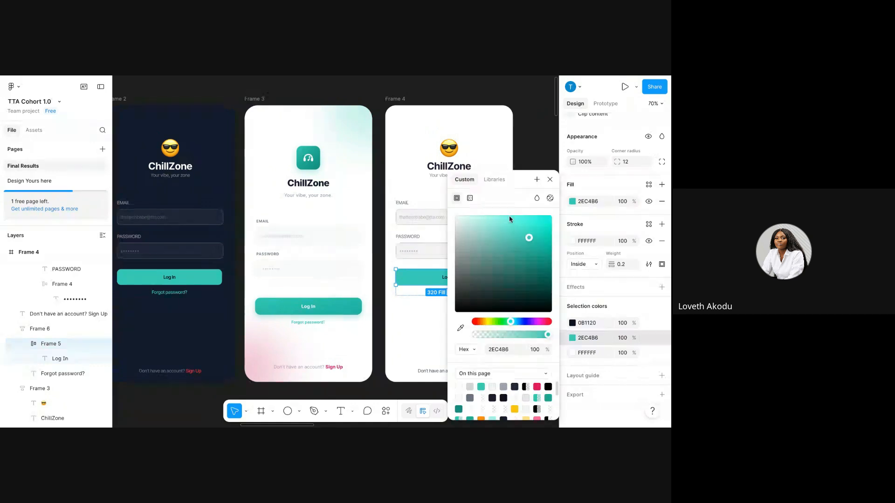
pyautogui.click(470, 199)
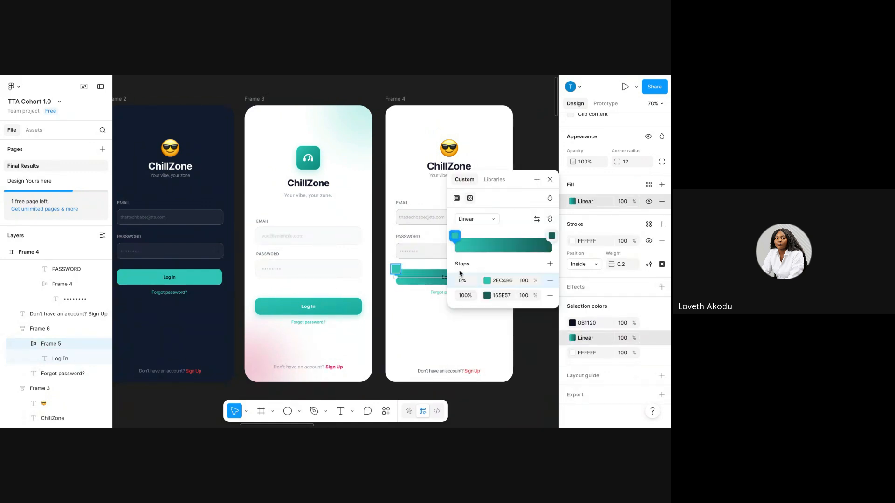
pyautogui.click(540, 141)
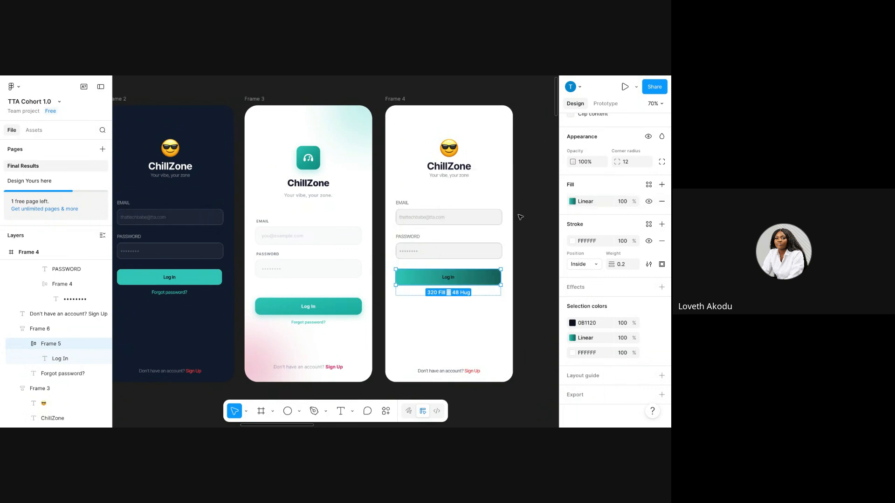
pyautogui.scroll(-3, 442, 302)
pyautogui.hscroll(2, 440, 299)
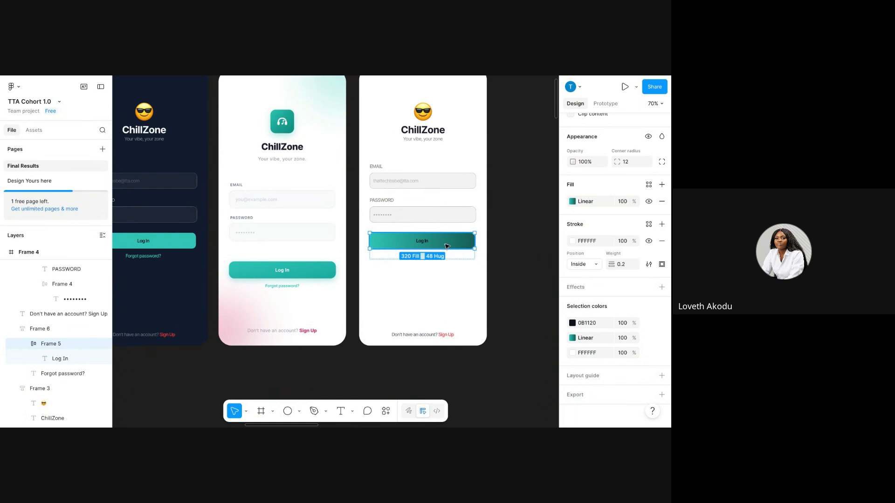
pyautogui.click(572, 338)
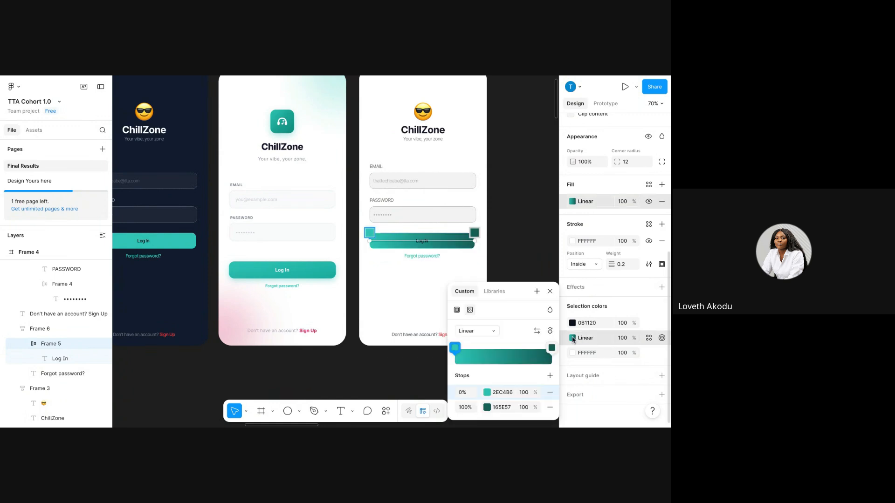
pyautogui.click(487, 408)
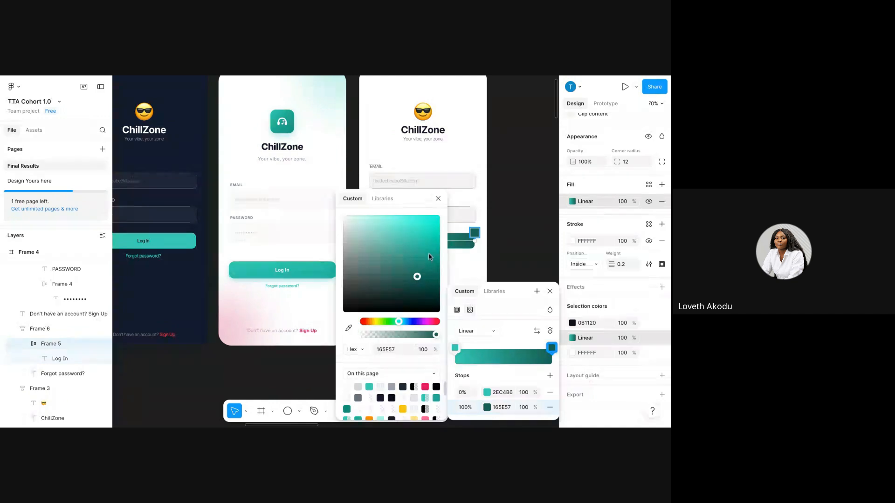
pyautogui.click(506, 249)
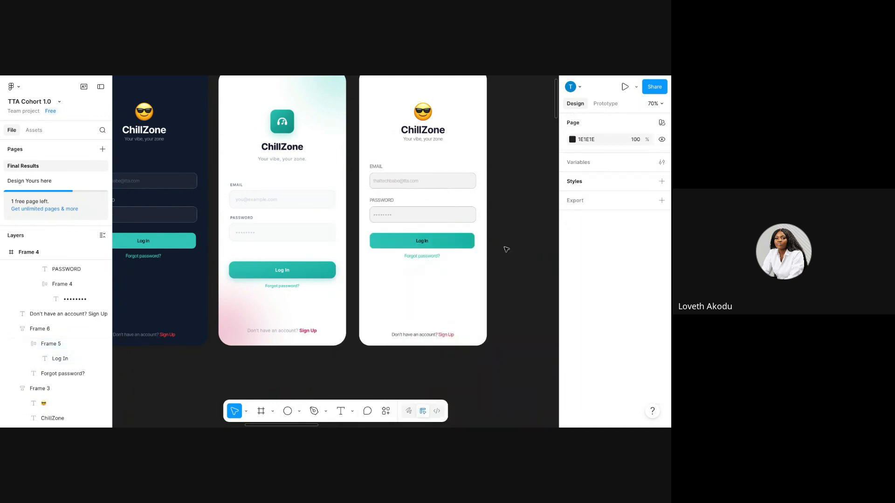
# Make the Log In label text white FFFFFF.
pyautogui.doubleClick(429, 243)
pyautogui.click(429, 243)
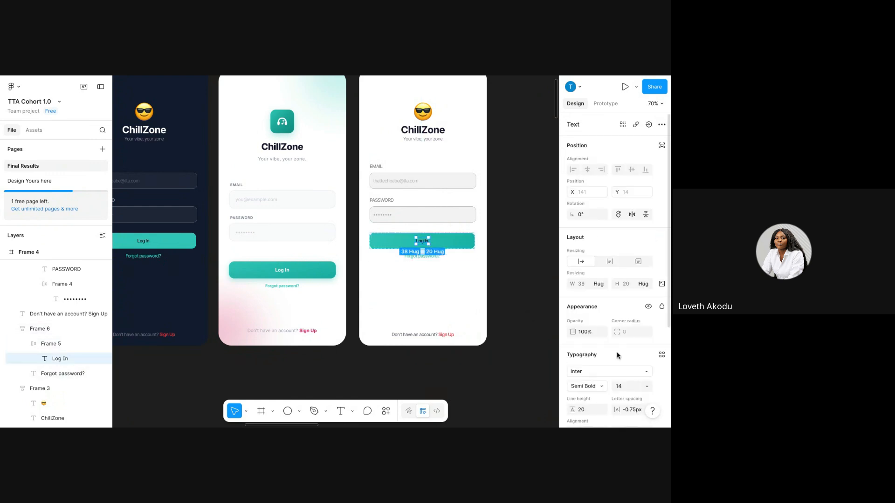
pyautogui.scroll(-3, 615, 345)
pyautogui.click(594, 335)
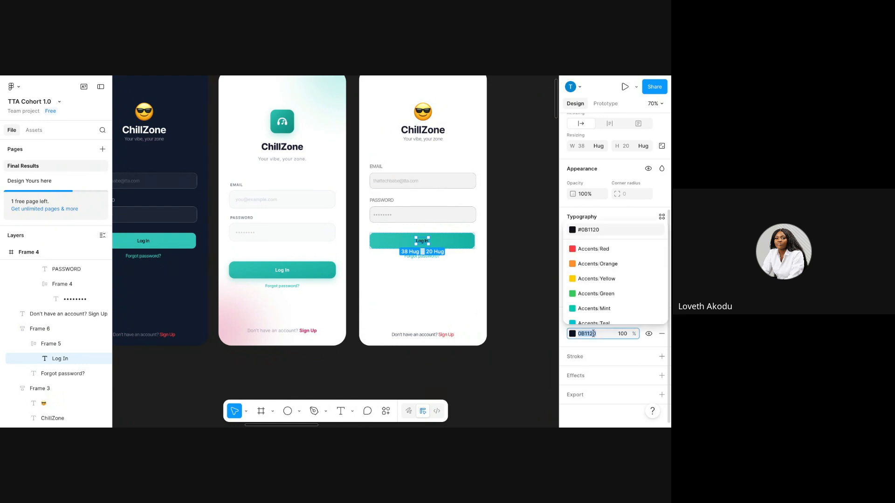
pyautogui.write('FFFFFF')
pyautogui.press('Return')
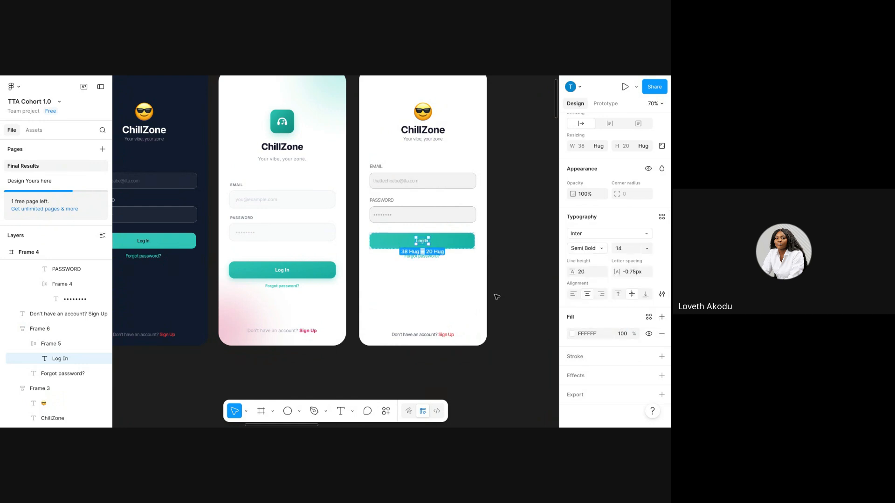
# Recolour the Forgot password? link to the deeper teal 388E86.
pyautogui.click(438, 259)
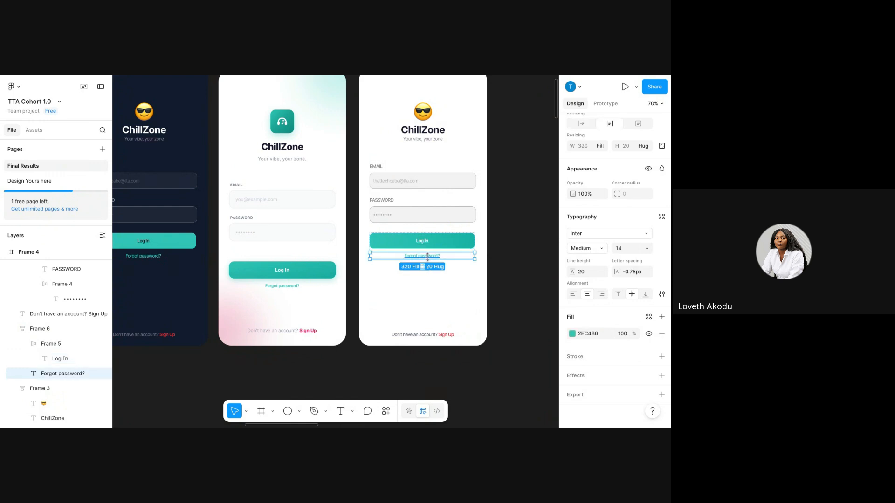
pyautogui.click(573, 333)
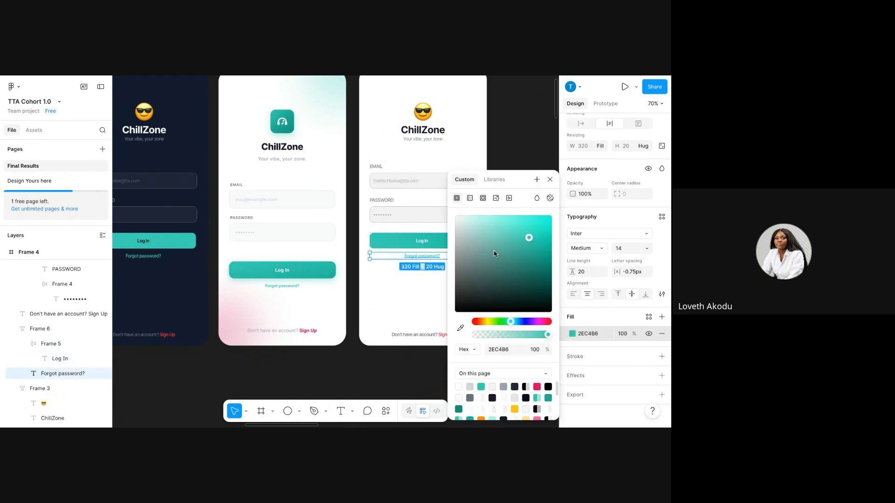
pyautogui.click(537, 282)
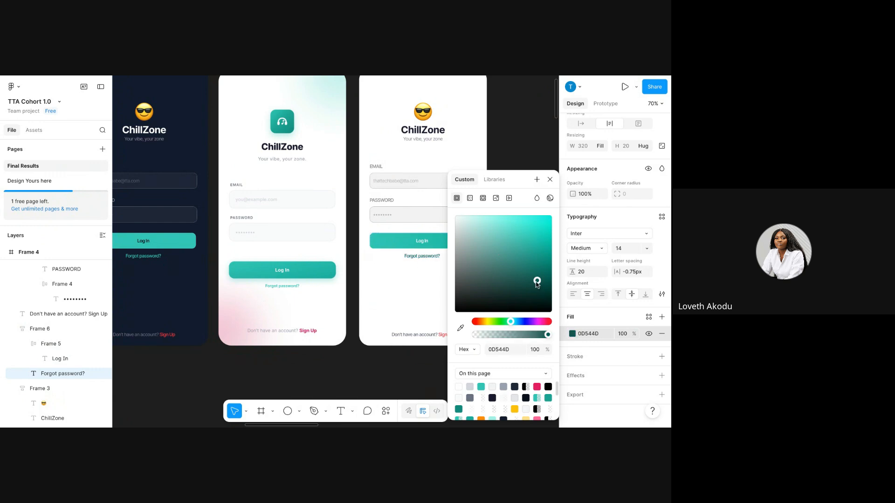
pyautogui.moveTo(536, 283); pyautogui.dragTo(536, 259)
pyautogui.click(513, 259)
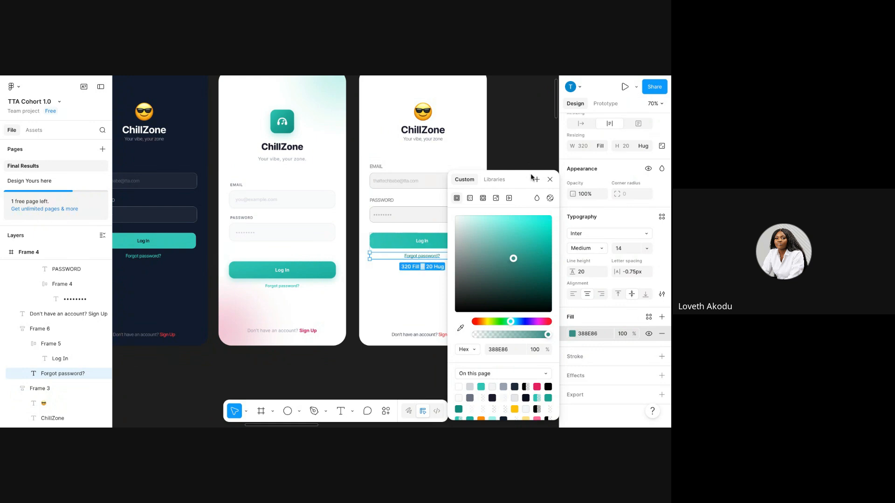
pyautogui.click(551, 180)
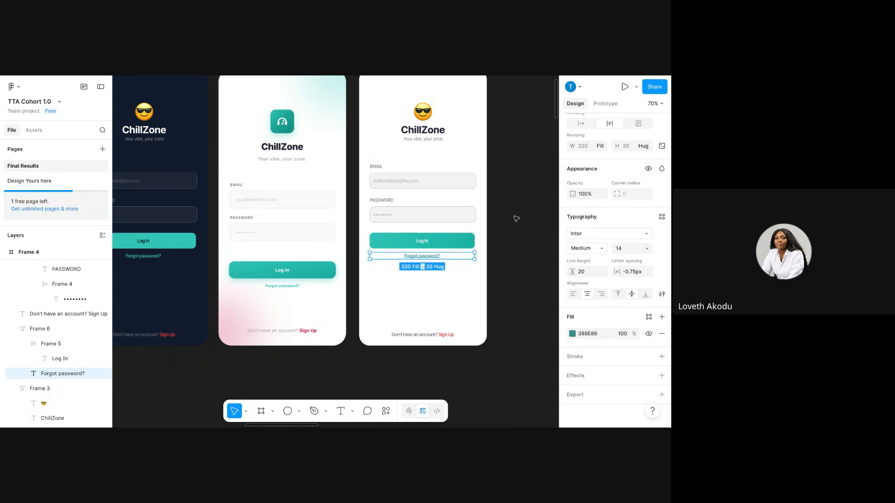
pyautogui.click(437, 336)
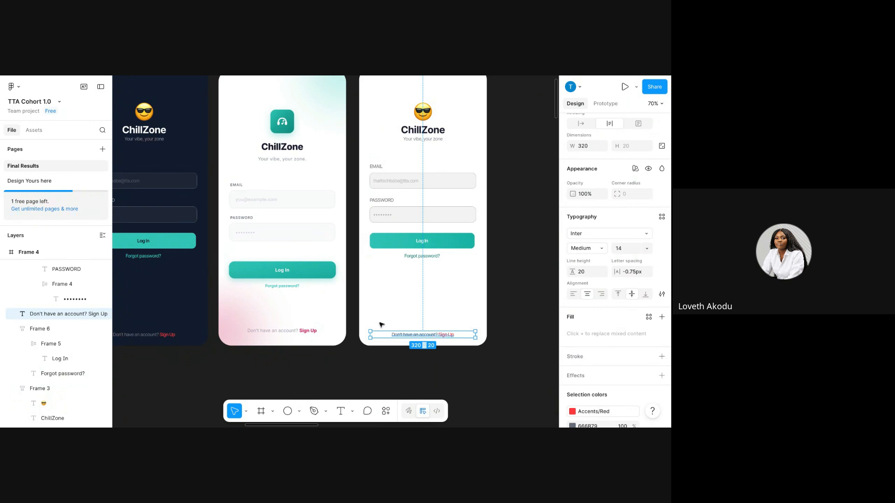
# Copy the ChillZoneLogo headphone icon from Frame 3.
pyautogui.scroll(2, 387, 308)
pyautogui.scroll(3, 388, 307)
pyautogui.doubleClick(276, 207)
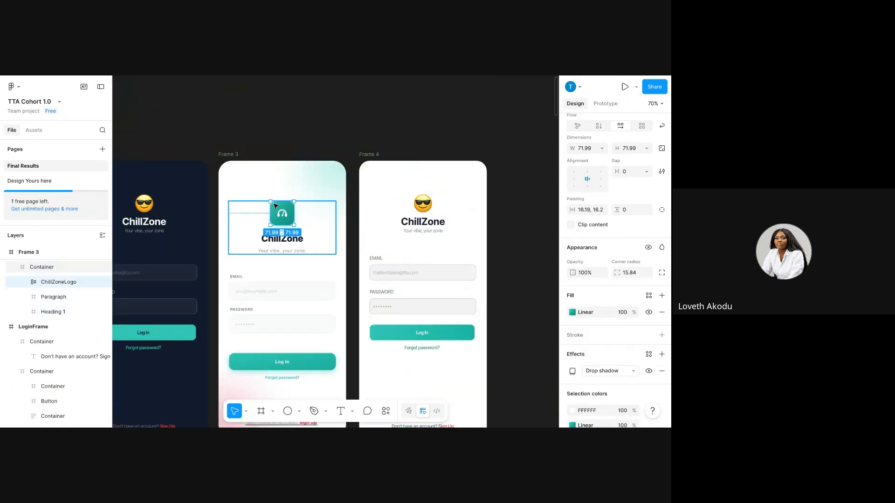
pyautogui.doubleClick(282, 214)
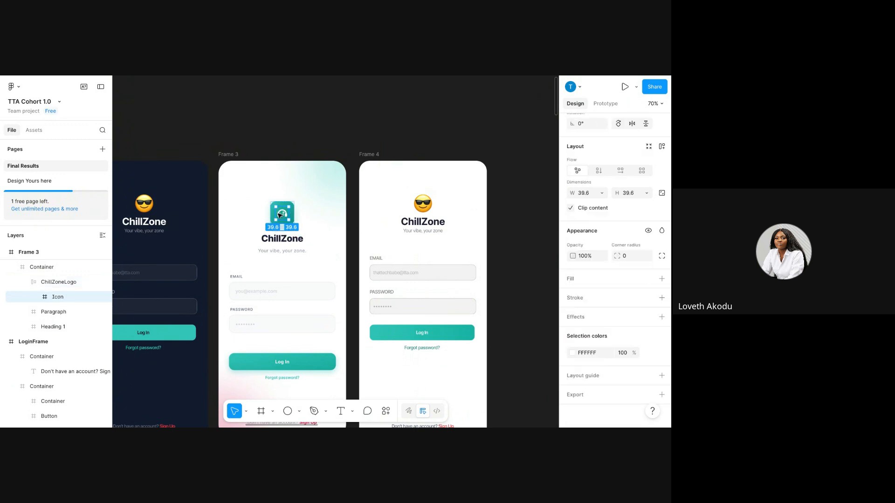
pyautogui.click(422, 204)
pyautogui.click(284, 218)
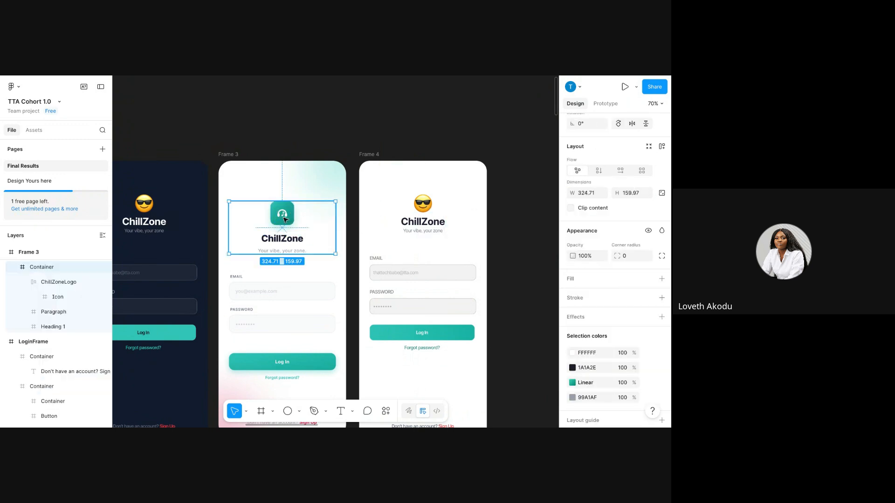
pyautogui.click(284, 218)
pyautogui.rightClick(285, 217)
pyautogui.click(309, 116)
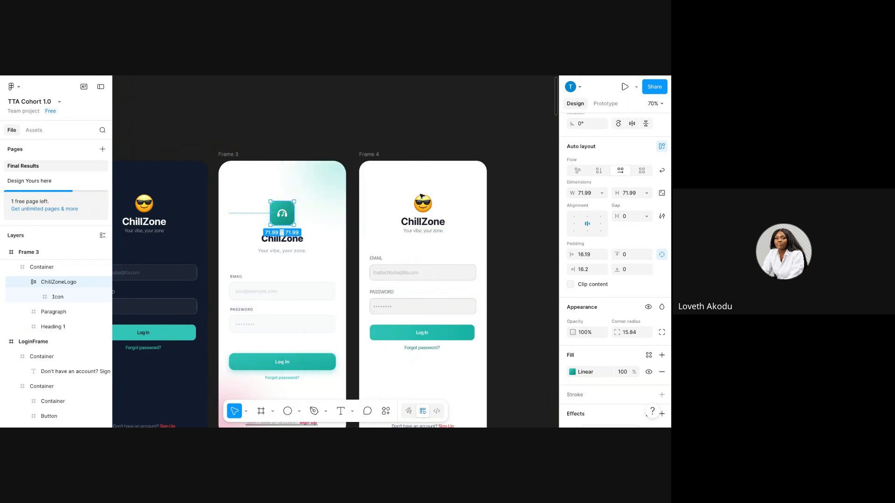
# Paste the logo over Frame 4's sunglasses emoji to replace it.
pyautogui.click(421, 197)
pyautogui.doubleClick(420, 196)
pyautogui.rightClick(422, 197)
pyautogui.moveTo(448, 148)
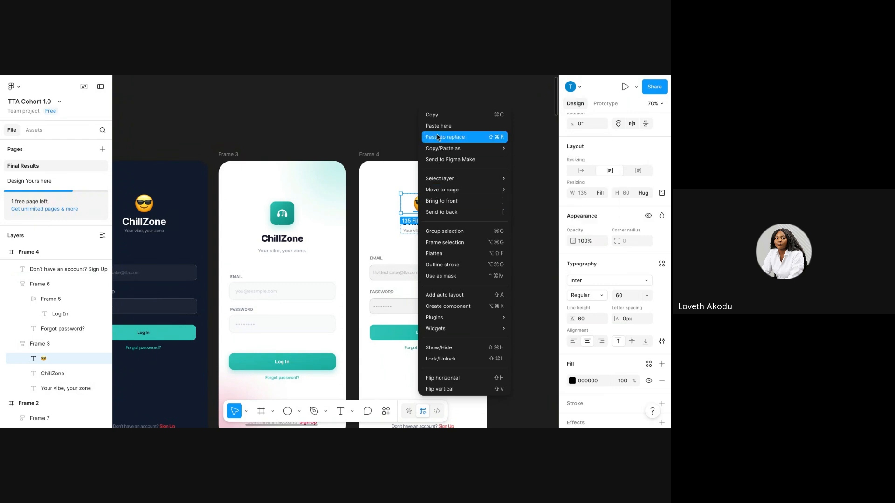
pyautogui.click(438, 137)
pyautogui.click(474, 208)
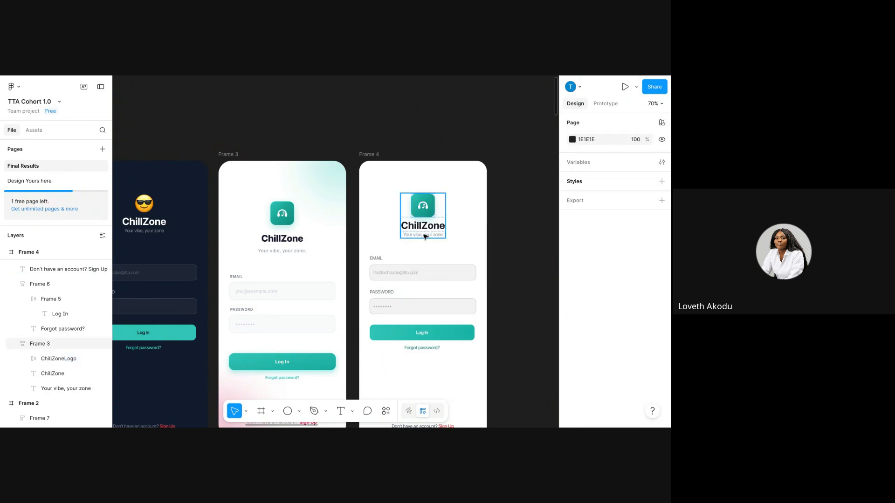
pyautogui.scroll(-1, 421, 371)
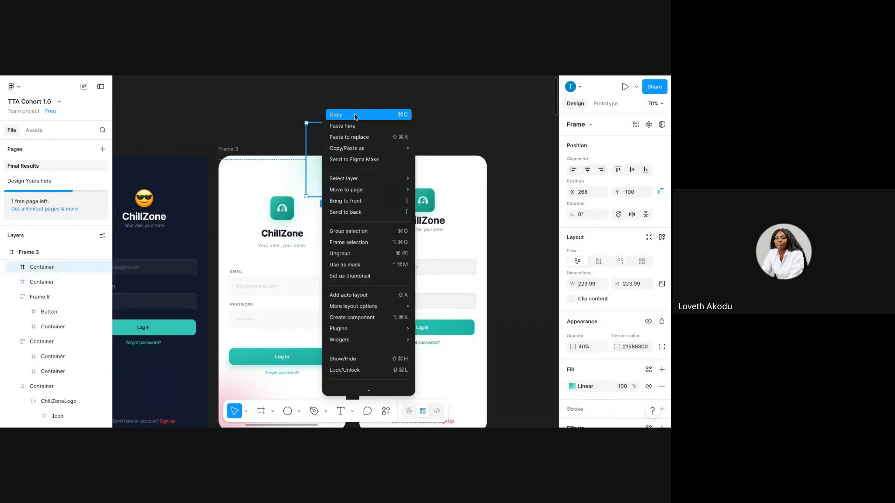
# Copy Frame 3's teal gradient bubble and paste it into Frame 4.
pyautogui.click(356, 115)
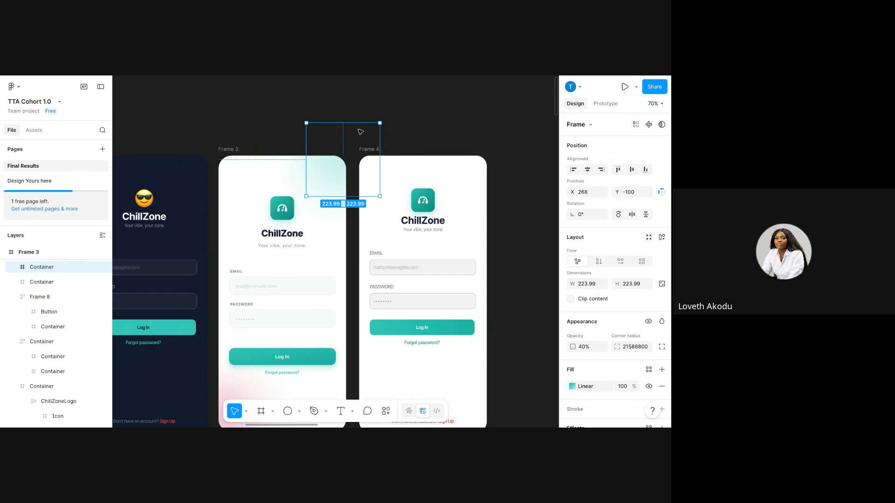
pyautogui.click(385, 149)
pyautogui.click(366, 149)
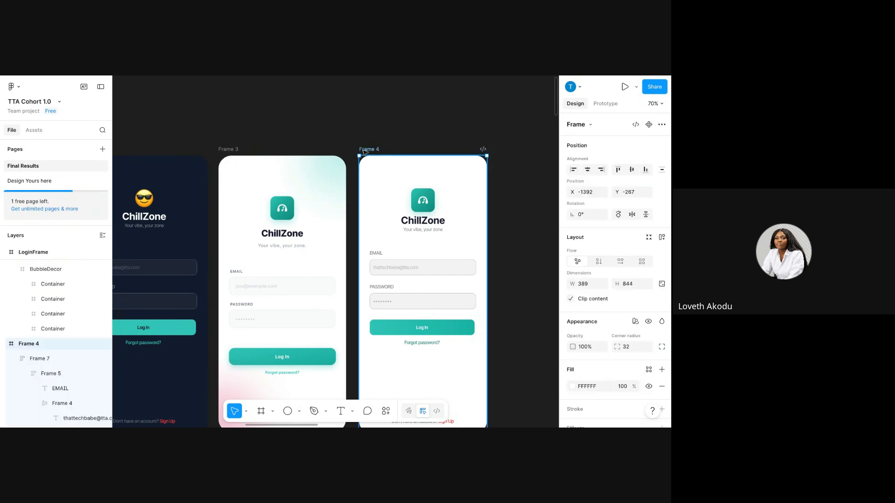
pyautogui.hotkey('ctrl', 'v')
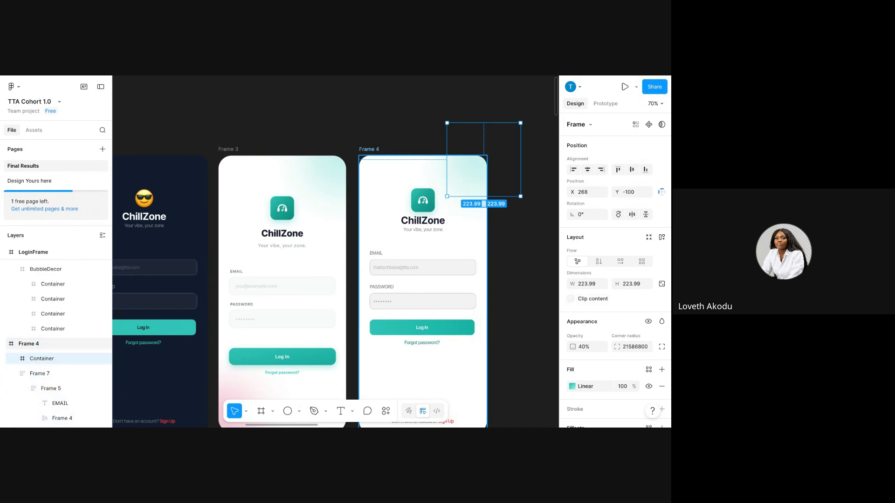
pyautogui.scroll(-3, 335, 251)
# Copy Frame 3's pink gradient bubble and paste it into Frame 4.
pyautogui.click(232, 339)
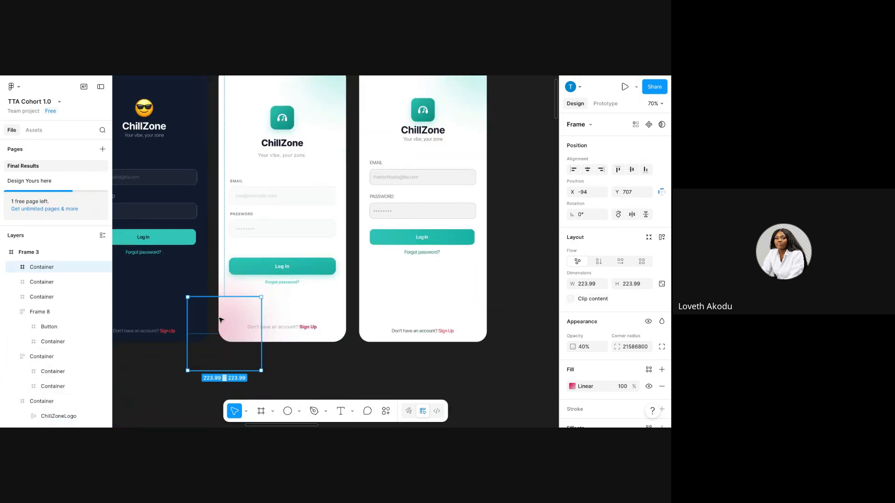
pyautogui.rightClick(220, 319)
pyautogui.click(242, 120)
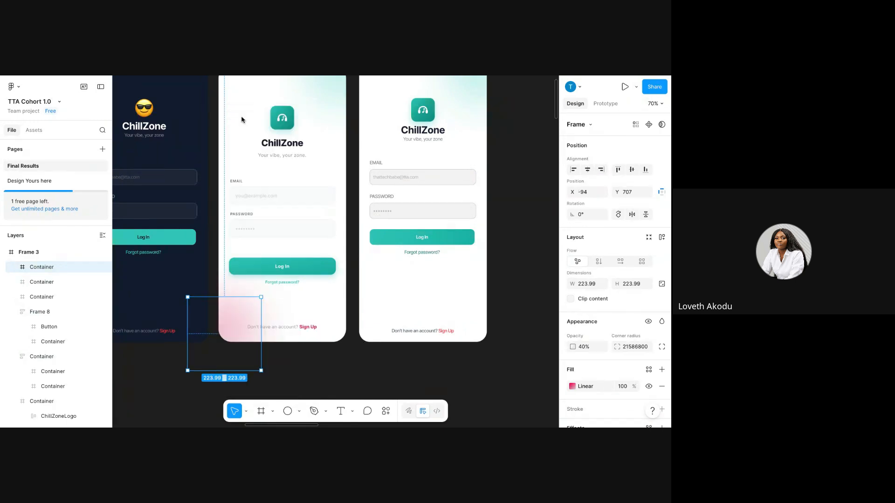
pyautogui.scroll(3, 314, 214)
pyautogui.click(380, 155)
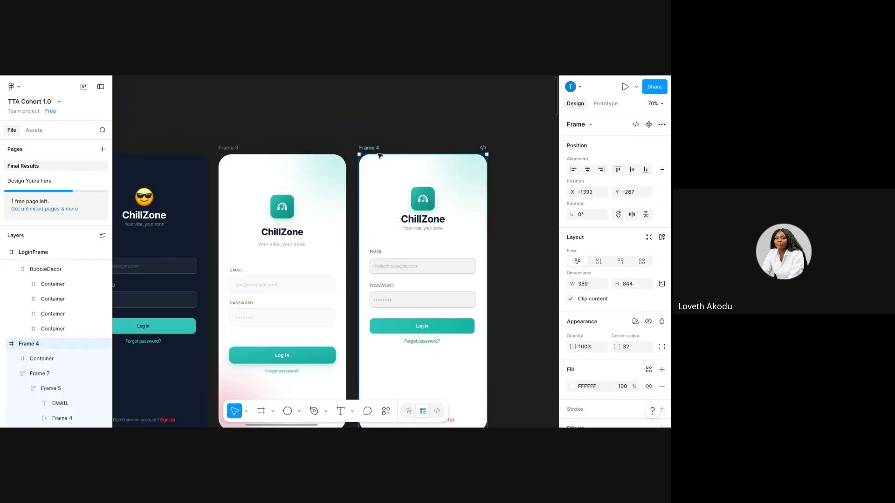
pyautogui.scroll(-3, 378, 158)
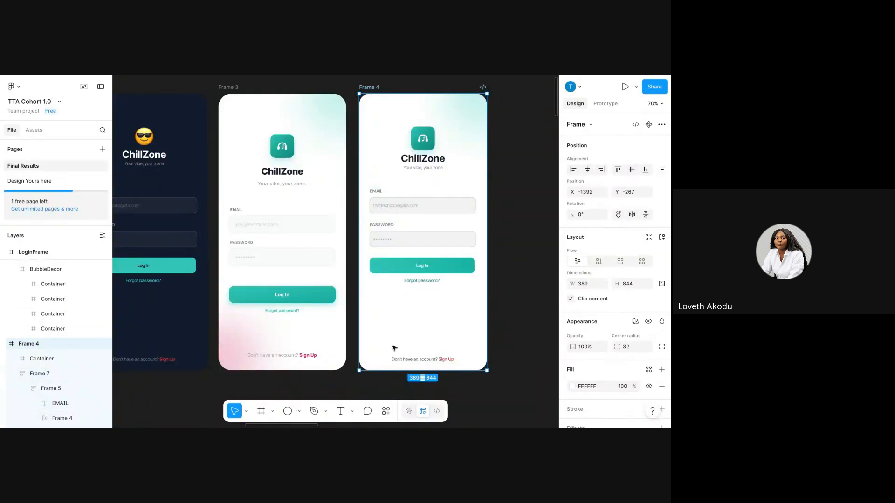
pyautogui.hotkey('ctrl', 'v')
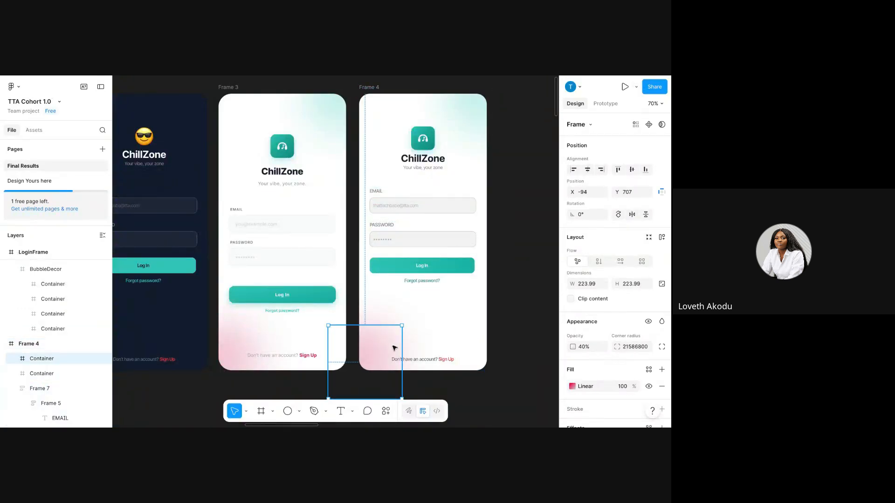
pyautogui.click(508, 349)
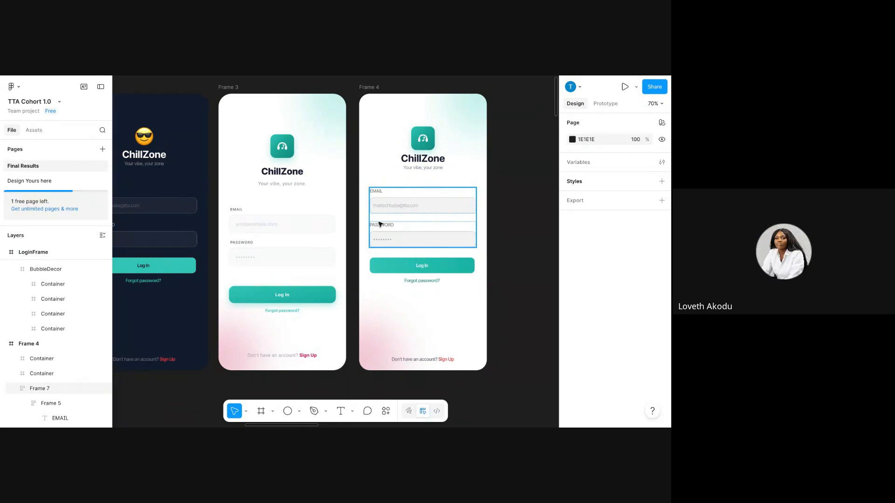
# Set the PASSWORD and EMAIL labels to font size 12, with PASSWORD in Semi Bold.
pyautogui.click(394, 231)
pyautogui.click(395, 229)
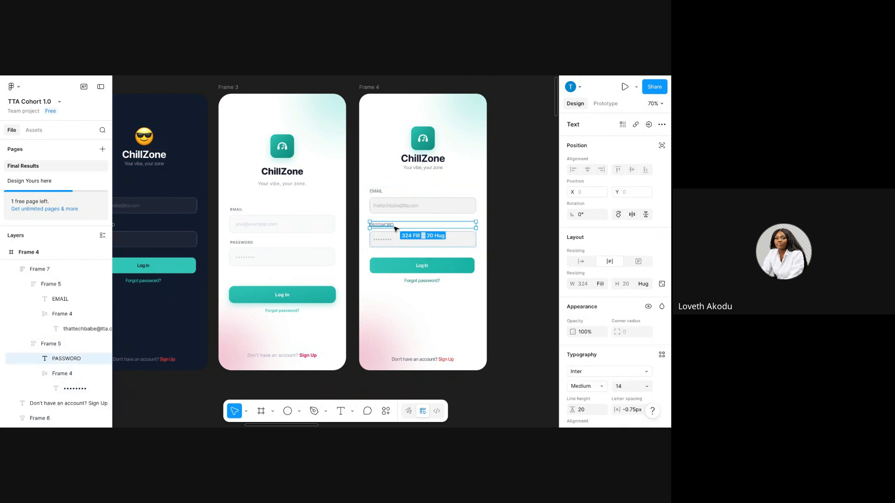
pyautogui.doubleClick(395, 228)
pyautogui.scroll(-3, 603, 401)
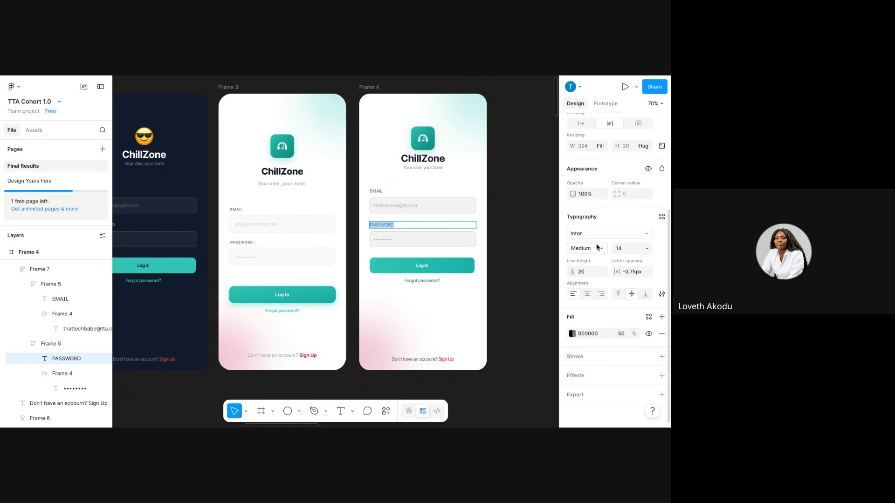
pyautogui.click(622, 249)
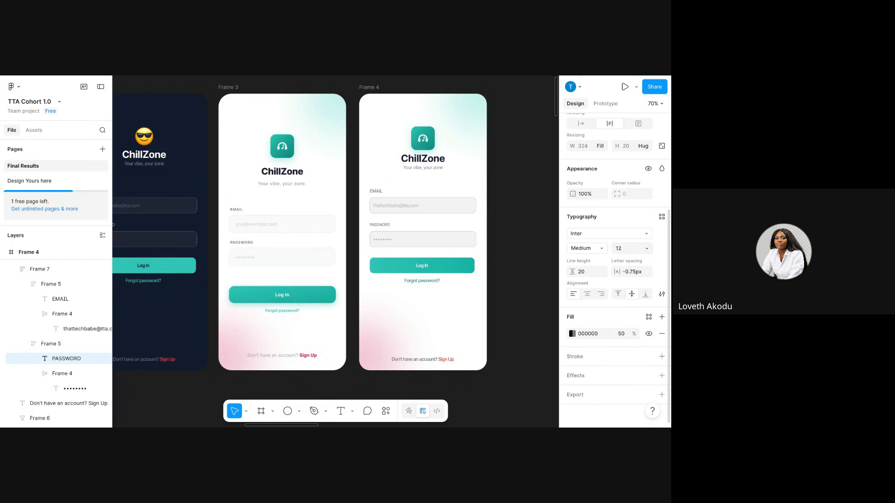
pyautogui.click(601, 251)
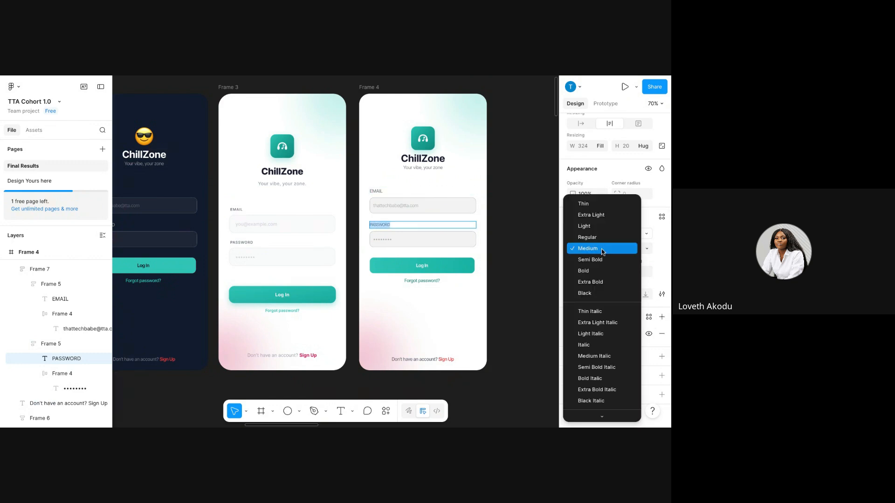
pyautogui.click(602, 260)
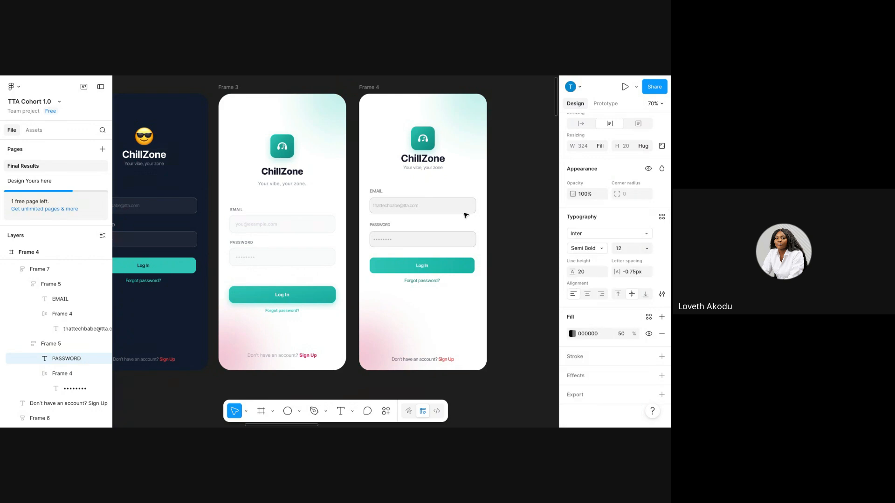
pyautogui.click(377, 191)
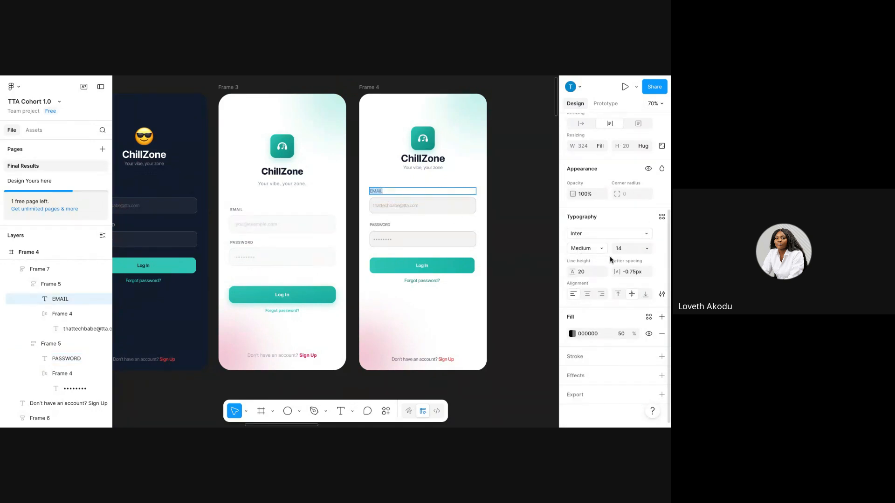
pyautogui.click(646, 251)
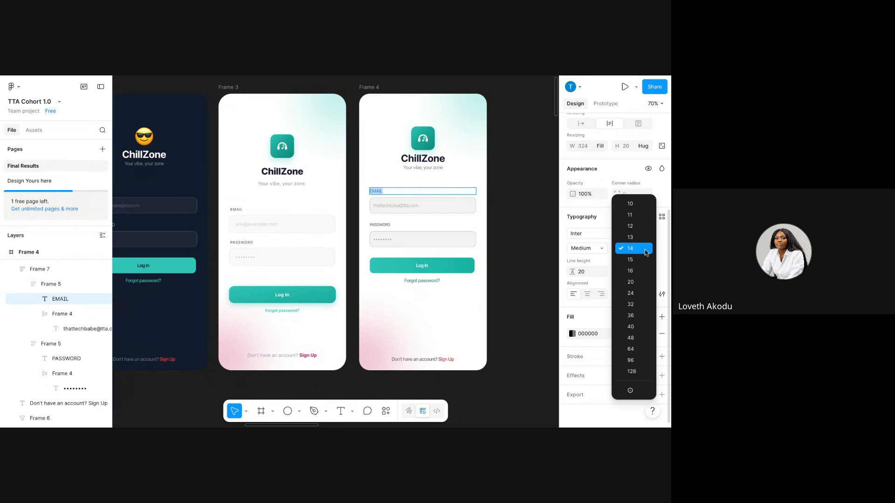
pyautogui.click(646, 249)
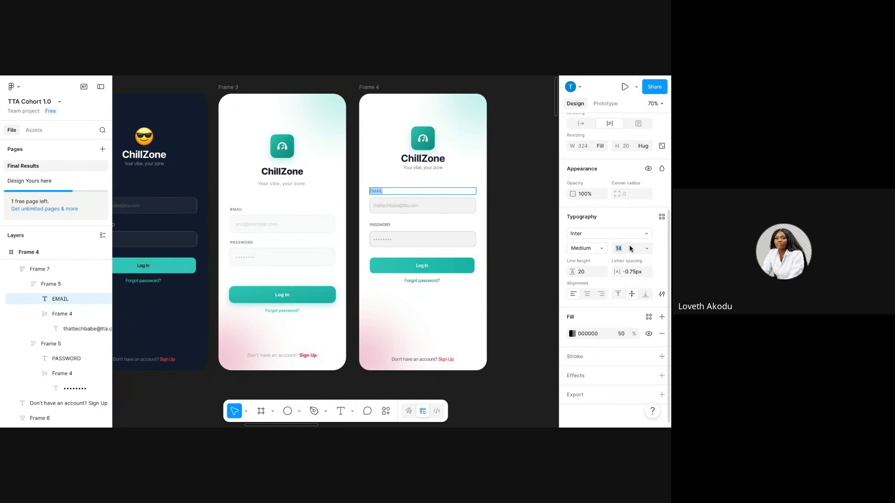
pyautogui.press('Return')
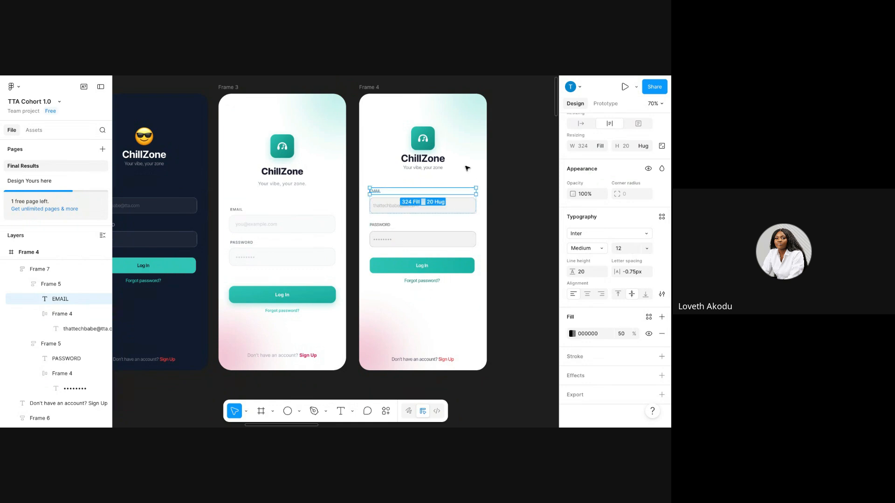
# Set the auto-layout gap between the email and password fields to 26.
pyautogui.click(471, 201)
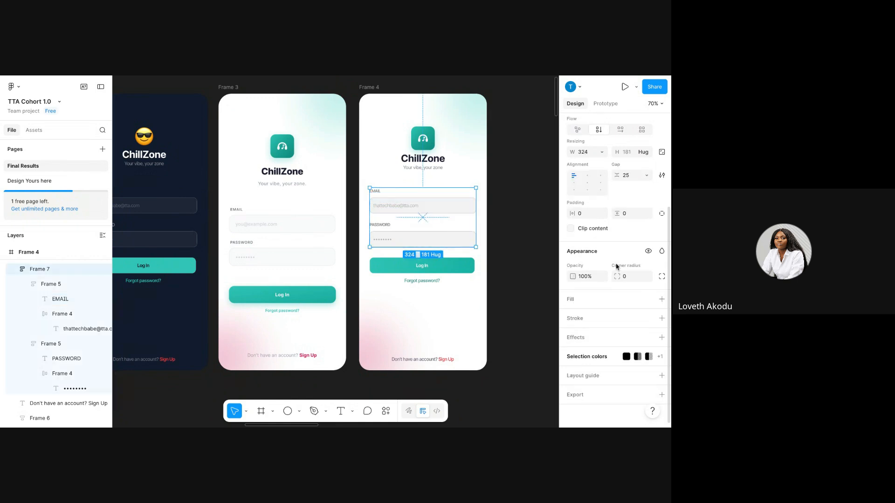
pyautogui.click(627, 177)
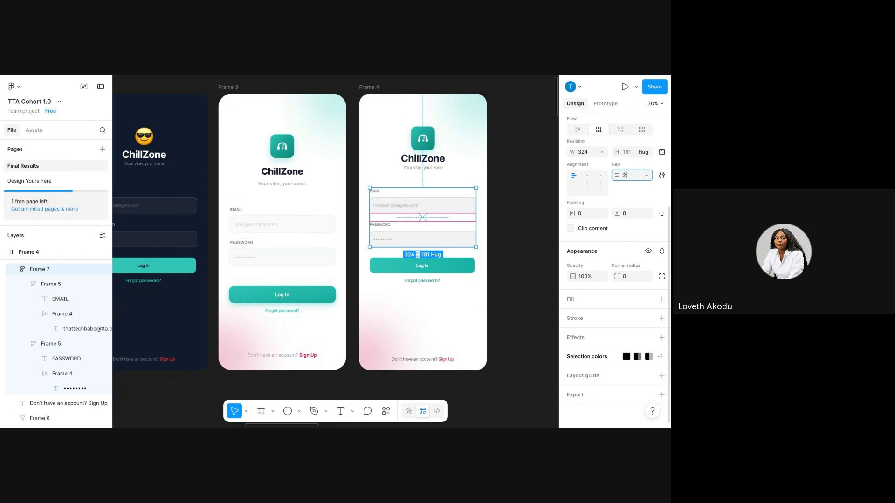
pyautogui.press('Return')
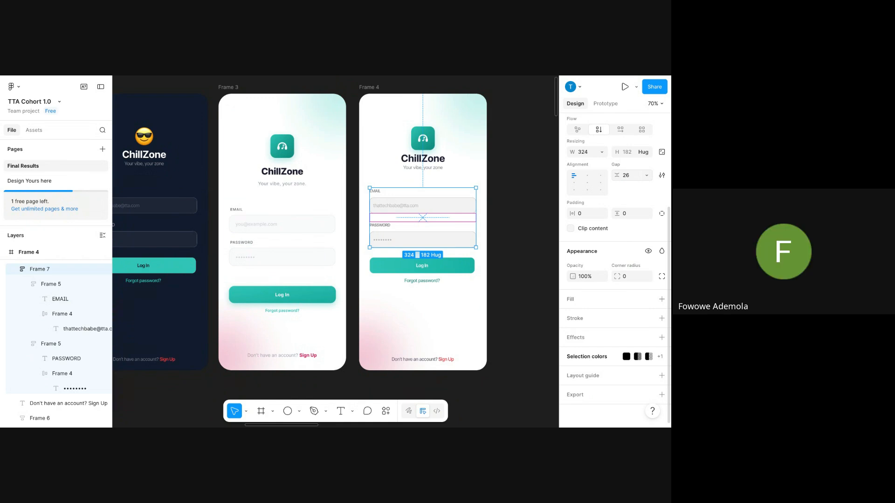
pyautogui.click(536, 181)
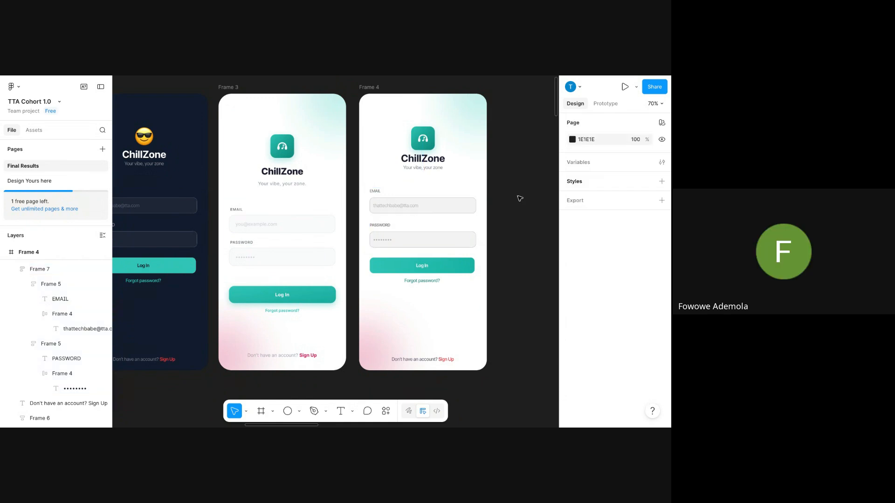
# Move the Log In group and the email/password fields lower in Frame 4, centring the fields horizontally.
pyautogui.scroll(1, 520, 198)
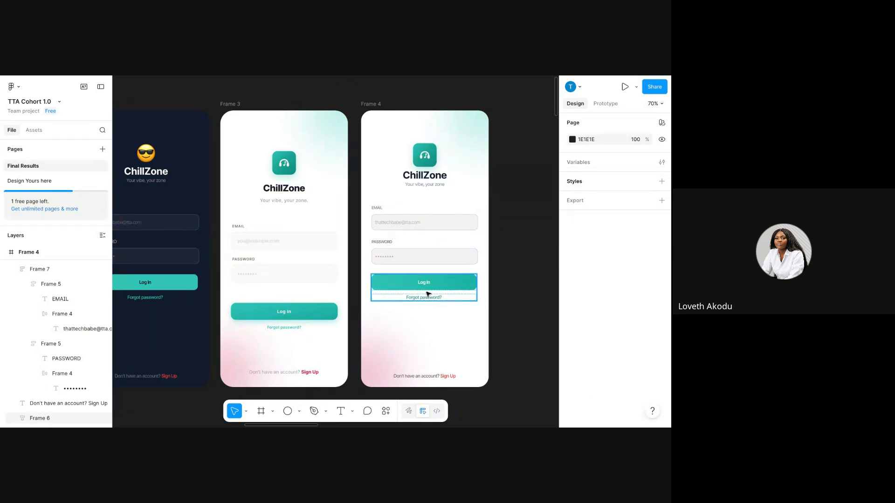
pyautogui.click(443, 290)
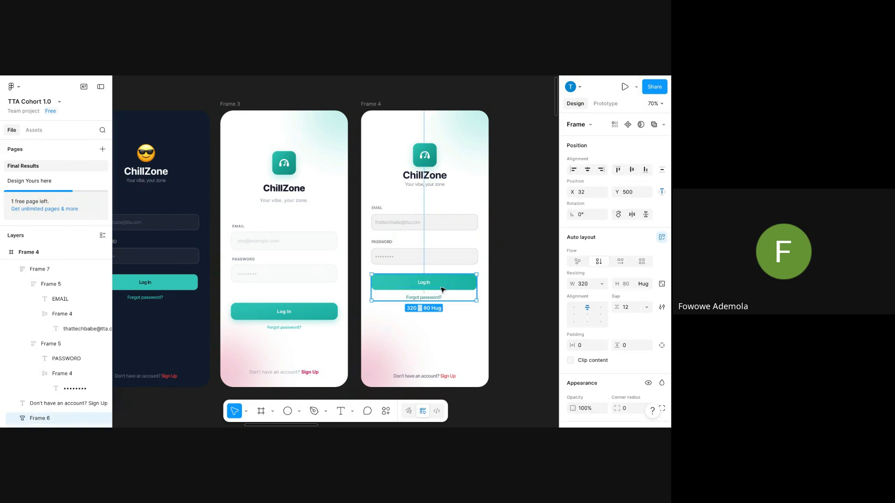
pyautogui.moveTo(442, 290); pyautogui.dragTo(441, 315)
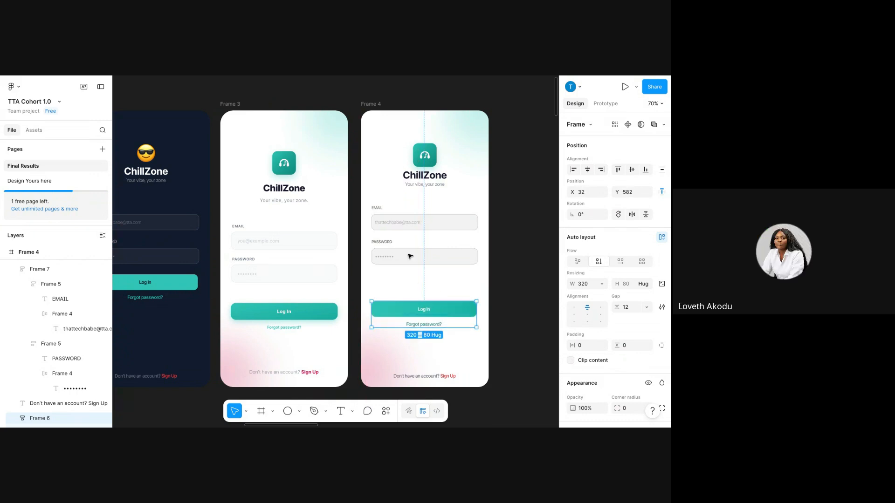
pyautogui.click(400, 230)
pyautogui.moveTo(401, 232); pyautogui.dragTo(405, 250)
pyautogui.click(588, 169)
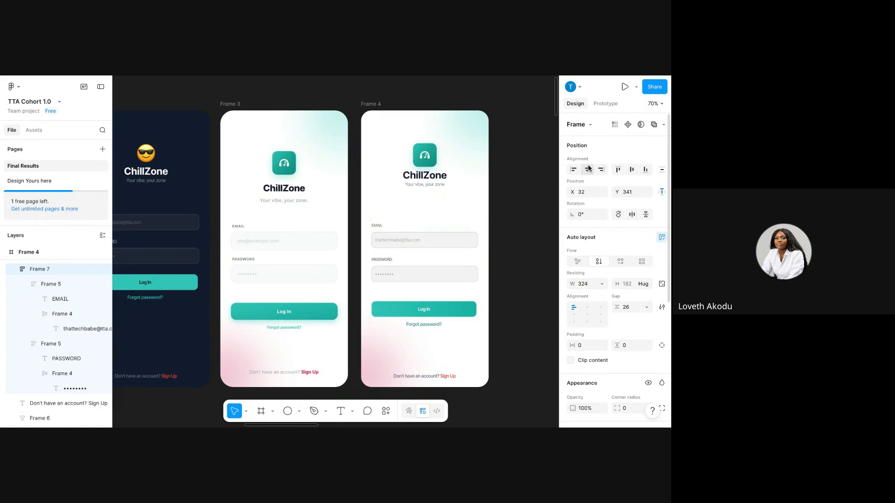
# Lower the ChillZone logo group and re-centre it horizontally in Frame 4.
pyautogui.click(421, 166)
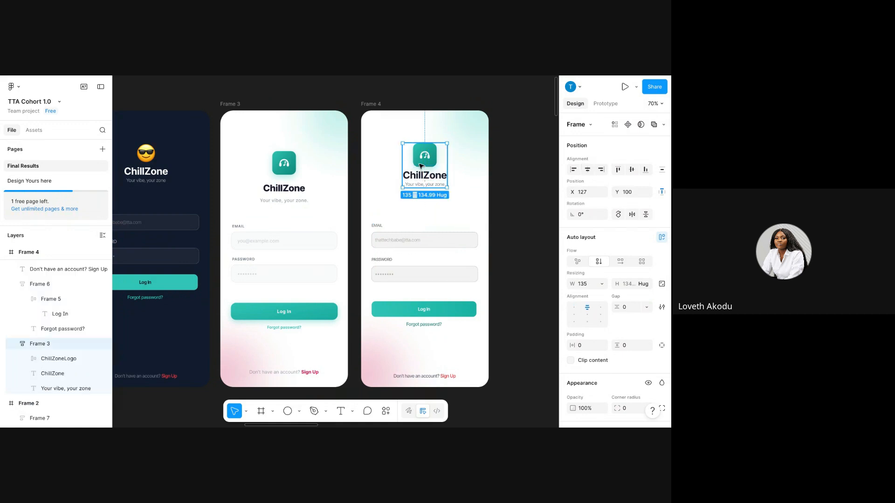
pyautogui.moveTo(420, 167); pyautogui.dragTo(421, 182)
pyautogui.click(588, 169)
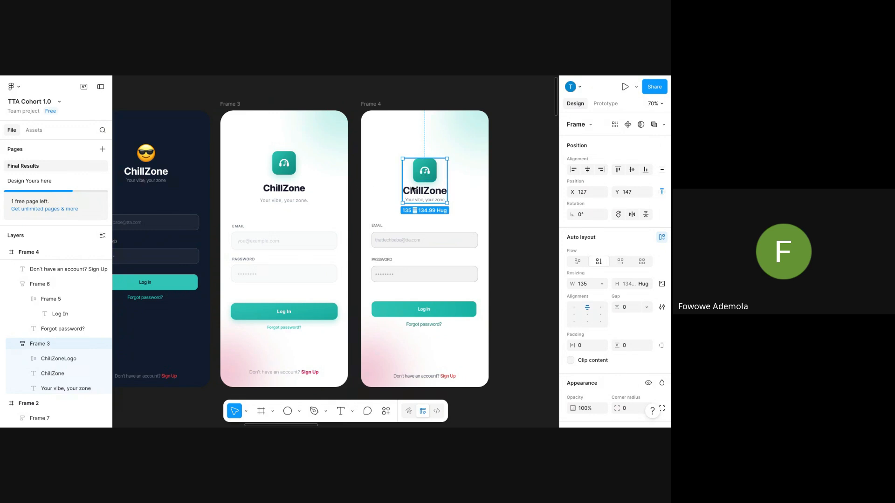
pyautogui.moveTo(420, 179); pyautogui.dragTo(421, 178)
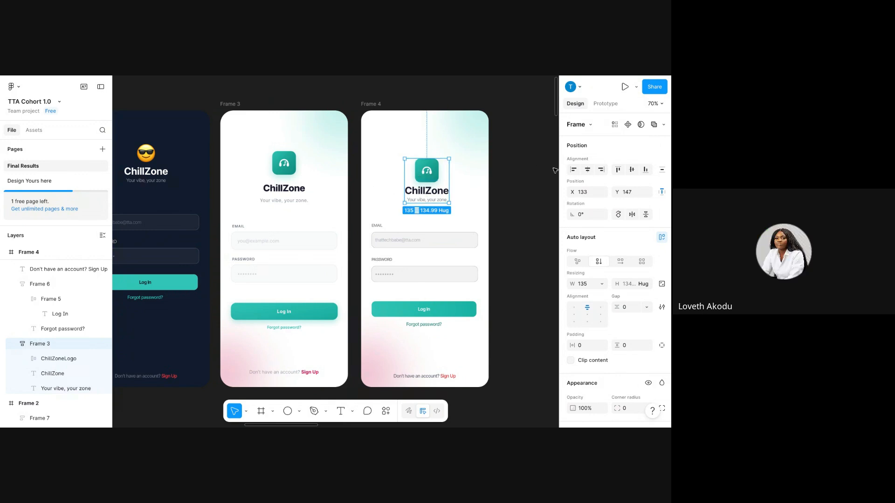
pyautogui.click(588, 169)
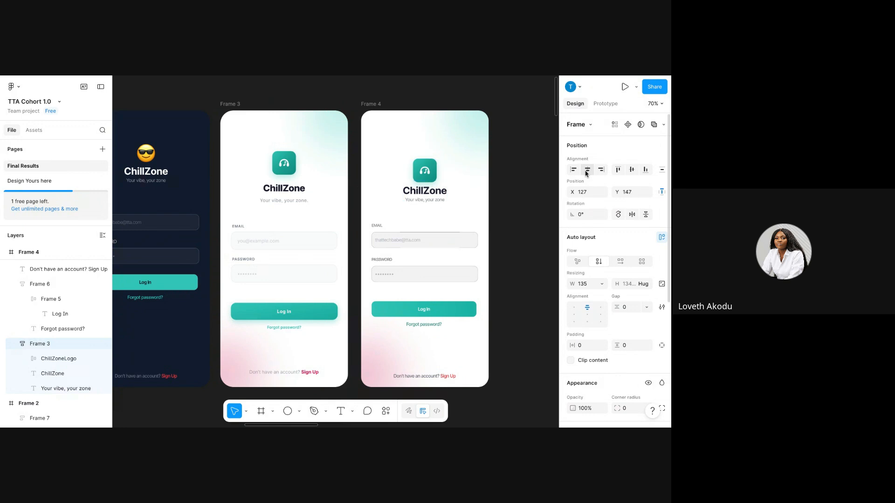
pyautogui.click(502, 196)
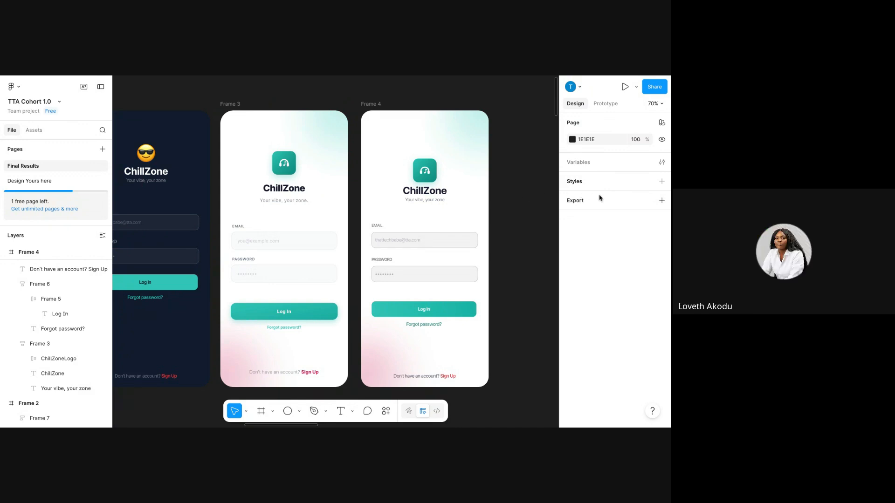
pyautogui.scroll(-3, 465, 242)
pyautogui.hscroll(-3, 465, 245)
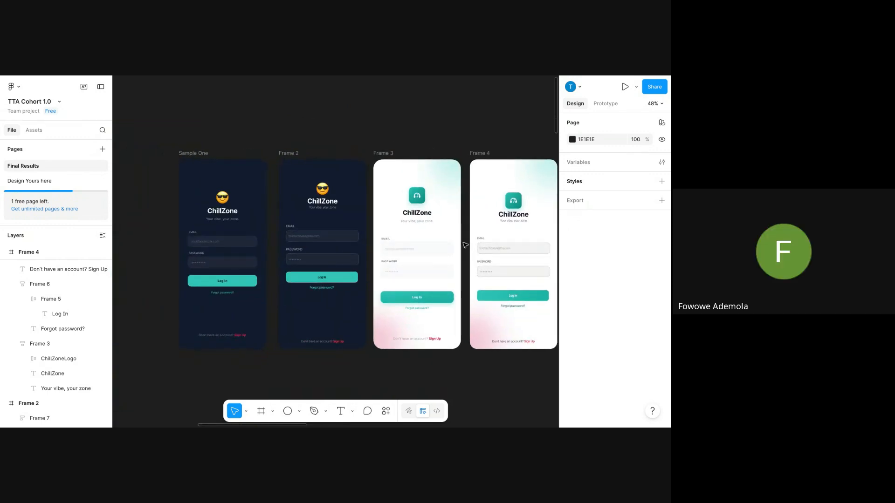
pyautogui.hscroll(3, 465, 245)
pyautogui.scroll(-1, 465, 246)
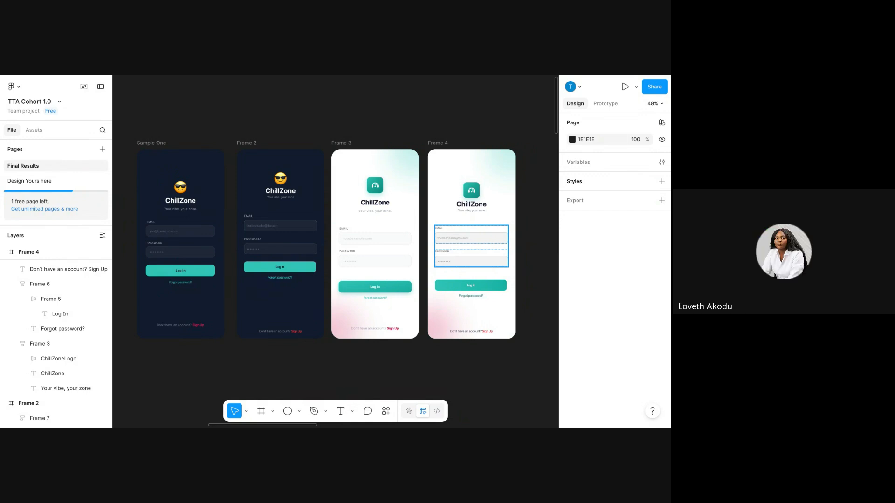
pyautogui.scroll(-5, 460, 253)
# Copy the Welcome back! phone screen from the reference design.
pyautogui.hscroll(5, 460, 253)
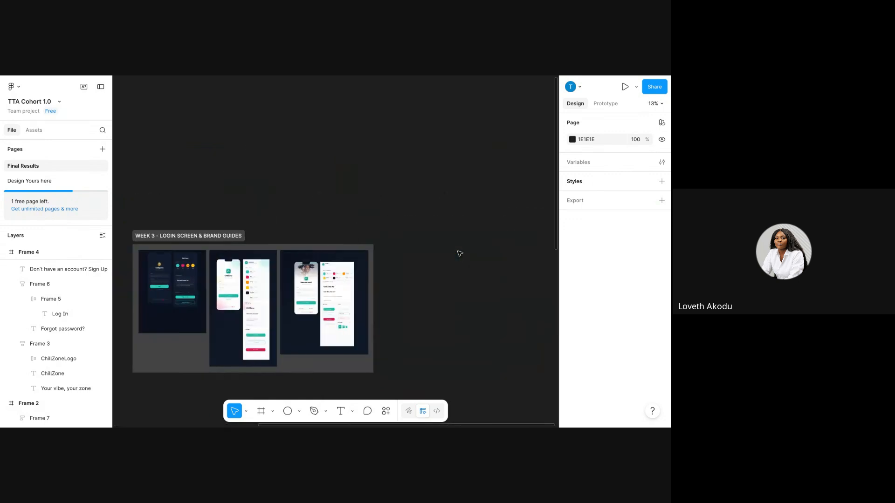
pyautogui.hscroll(-5, 459, 253)
pyautogui.scroll(5, 460, 253)
pyautogui.hscroll(5, 460, 253)
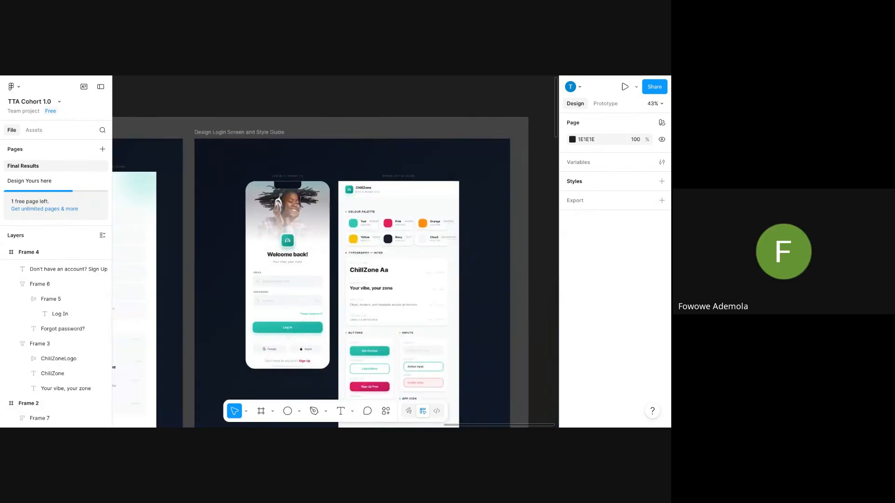
pyautogui.scroll(4, 460, 254)
pyautogui.hscroll(-3, 459, 253)
pyautogui.scroll(-2, 336, 251)
pyautogui.hscroll(-1, 335, 251)
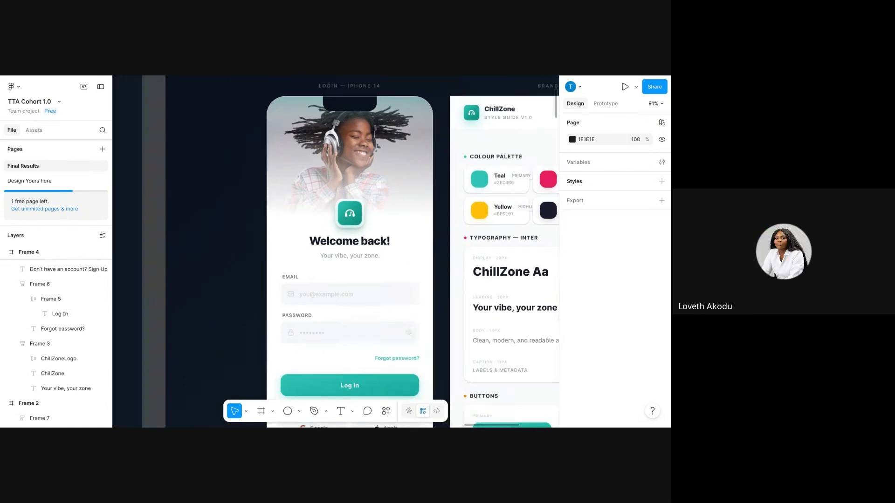
pyautogui.scroll(-2, 336, 252)
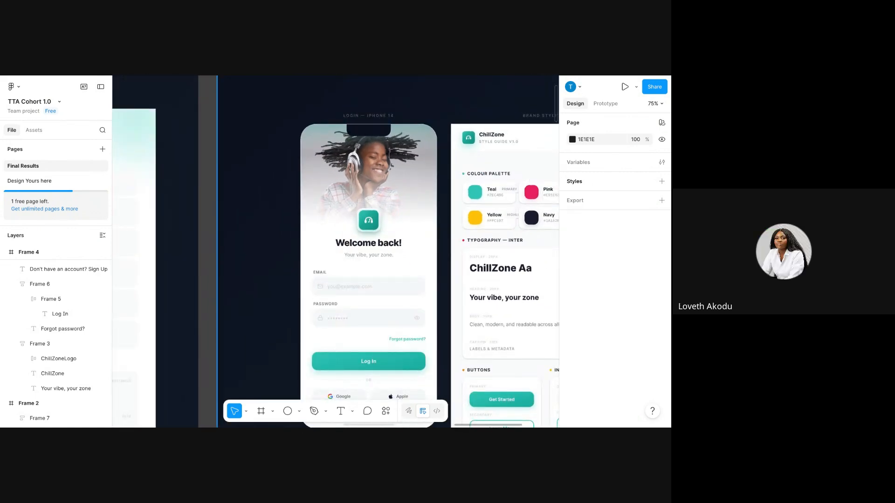
pyautogui.click(339, 138)
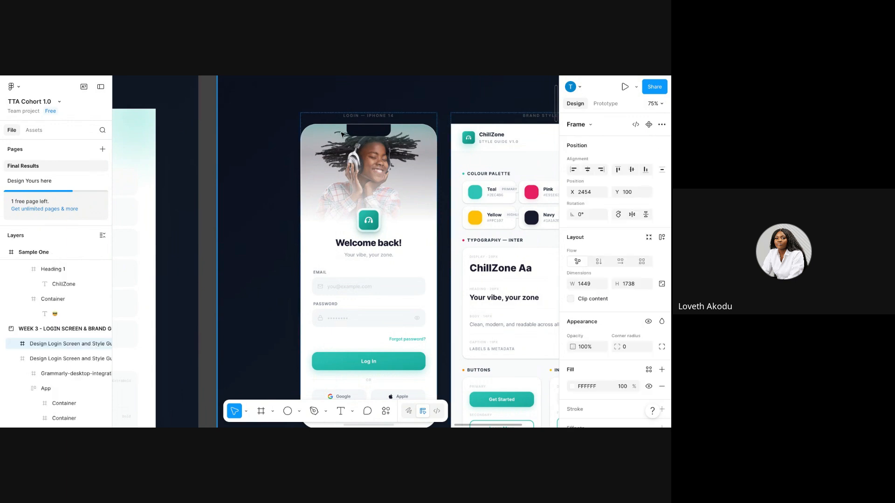
pyautogui.click(341, 135)
pyautogui.rightClick(341, 135)
pyautogui.click(361, 116)
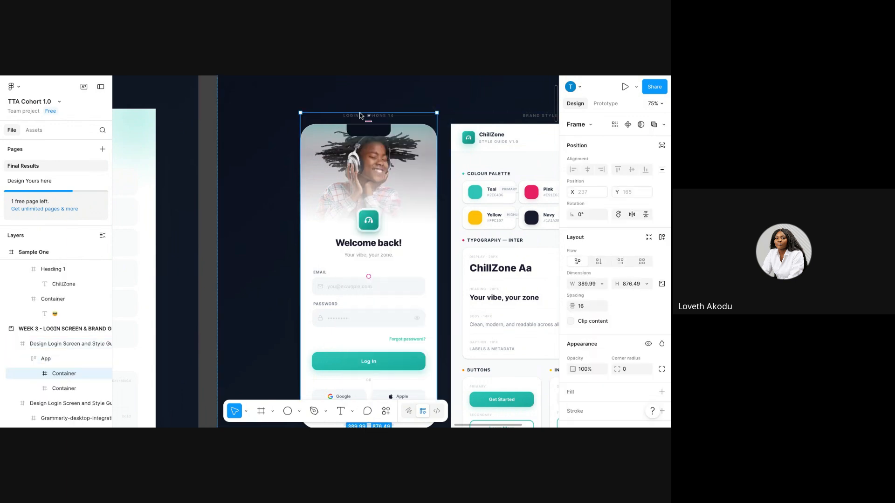
pyautogui.rightClick(360, 115)
pyautogui.click(362, 114)
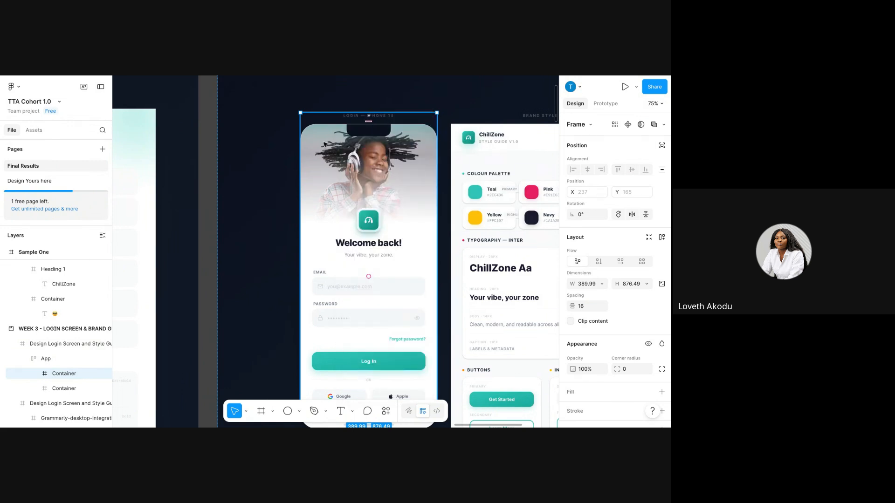
pyautogui.scroll(-5, 324, 145)
pyautogui.scroll(-2, 325, 145)
pyautogui.hscroll(-1, 325, 144)
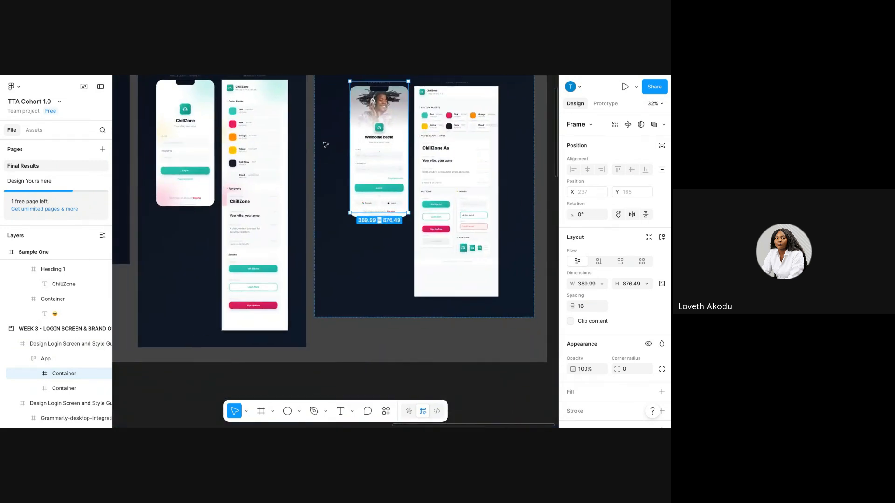
pyautogui.click(457, 190)
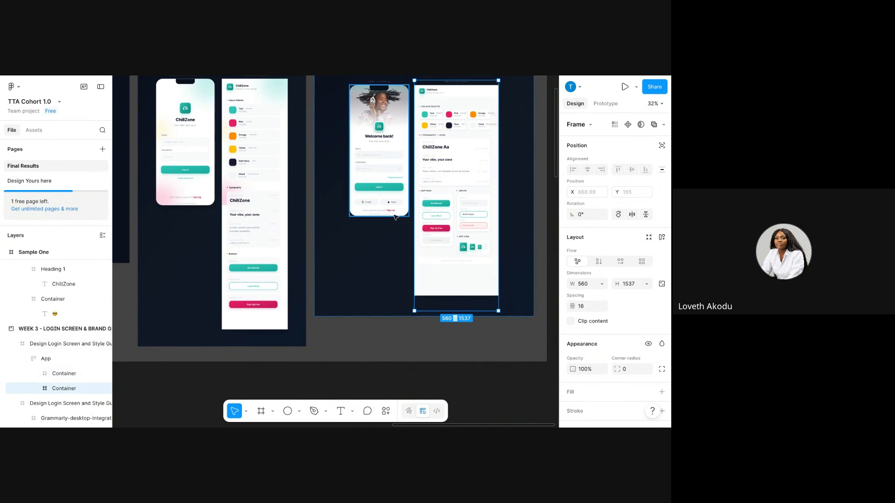
pyautogui.click(395, 142)
pyautogui.rightClick(395, 143)
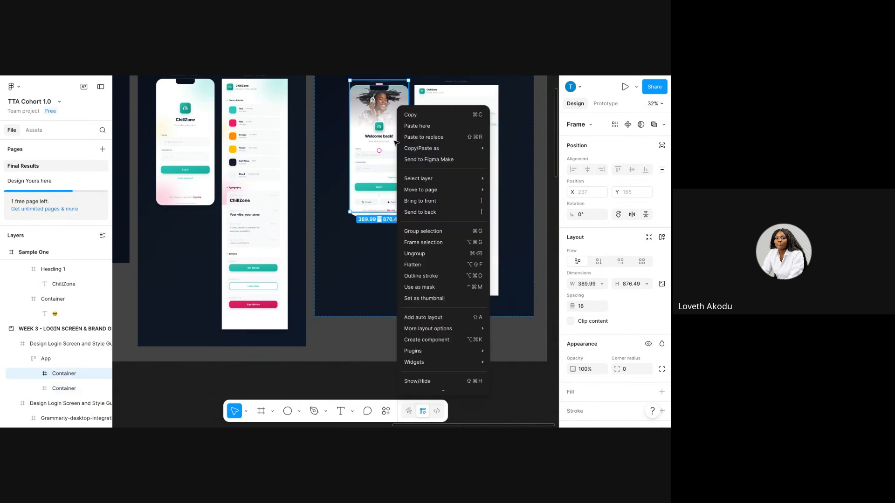
pyautogui.click(408, 115)
pyautogui.rightClick(396, 117)
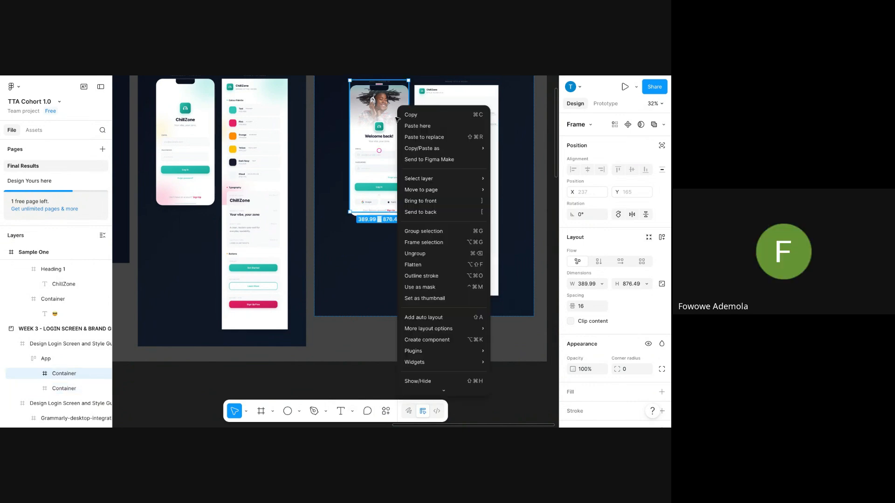
pyautogui.click(403, 116)
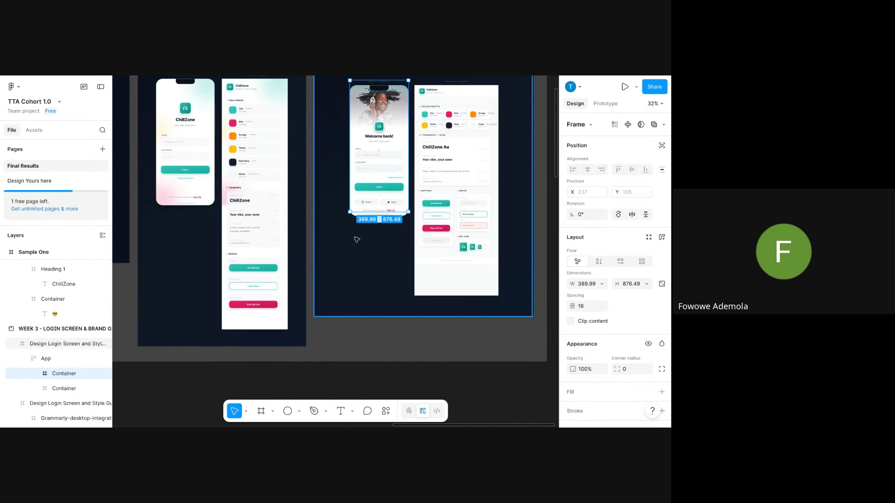
# Paste the phone screen on empty canvas, place it below the ChillZone frame, and zoom to it.
pyautogui.scroll(-2, 357, 239)
pyautogui.hscroll(-15, 357, 240)
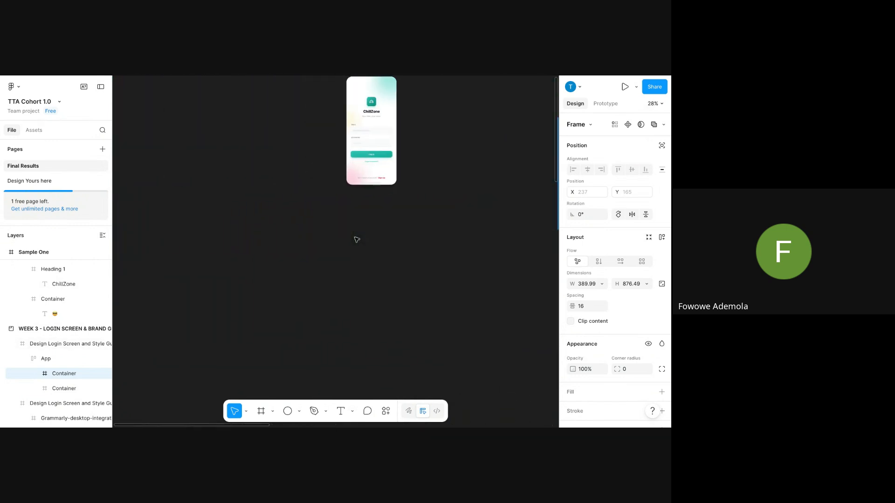
pyautogui.rightClick(272, 262)
pyautogui.click(286, 268)
pyautogui.moveTo(287, 260); pyautogui.dragTo(366, 197)
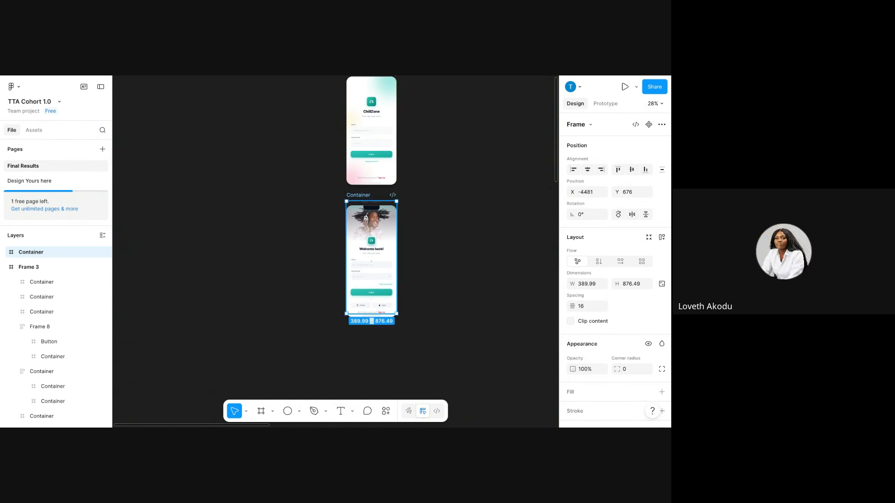
pyautogui.hscroll(8, 336, 252)
pyautogui.scroll(1, 336, 252)
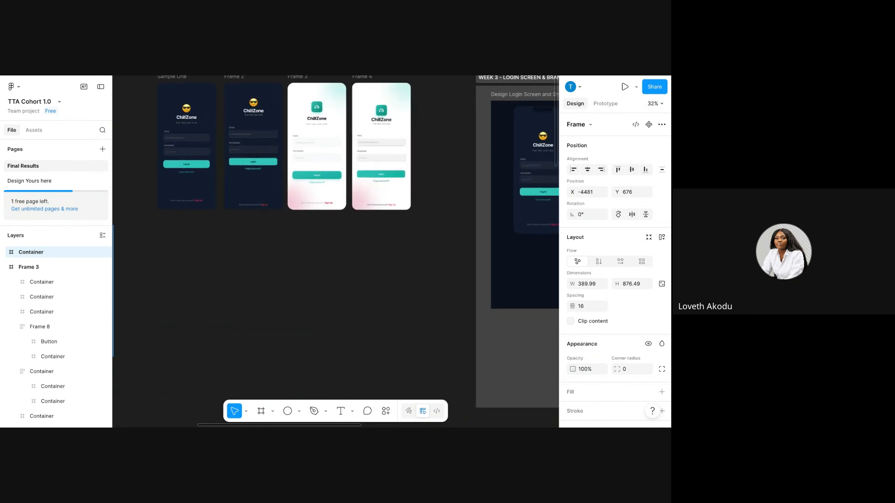
pyautogui.hotkey('shift', '2')
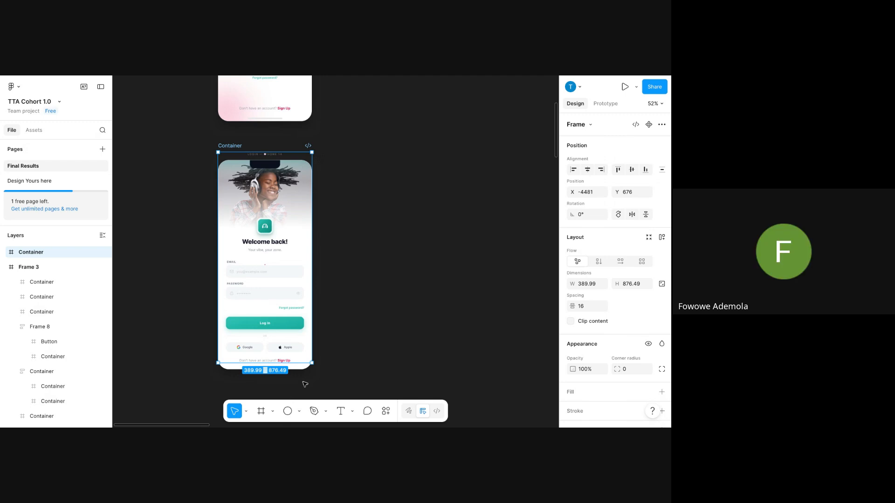
pyautogui.click(372, 326)
# Draw a new frame, Frame 9, beside the pasted Welcome back! screen.
pyautogui.click(261, 411)
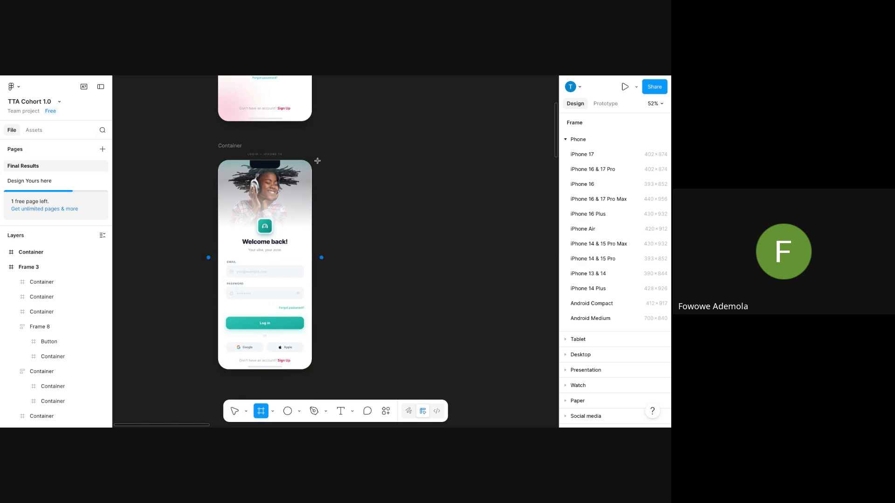
pyautogui.moveTo(318, 160); pyautogui.dragTo(426, 369)
pyautogui.click(226, 205)
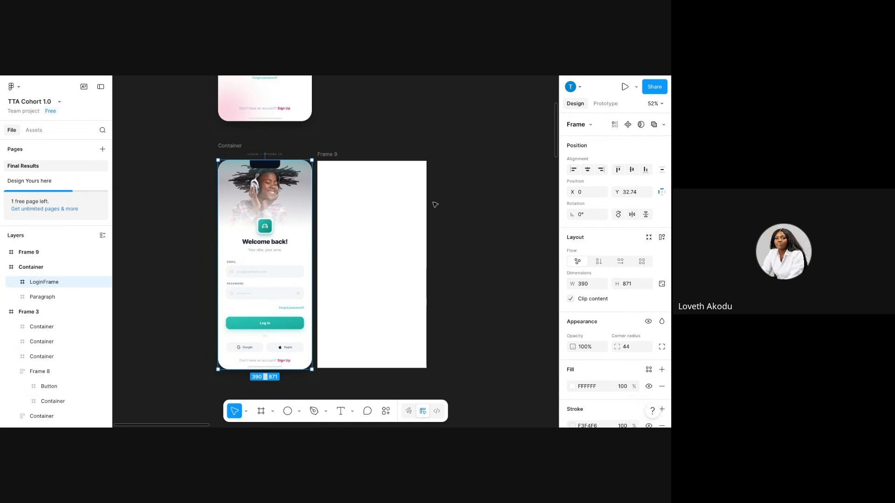
pyautogui.click(374, 204)
# Size Frame 9 to 390 × 871 and give it a 32 corner radius.
pyautogui.click(597, 285)
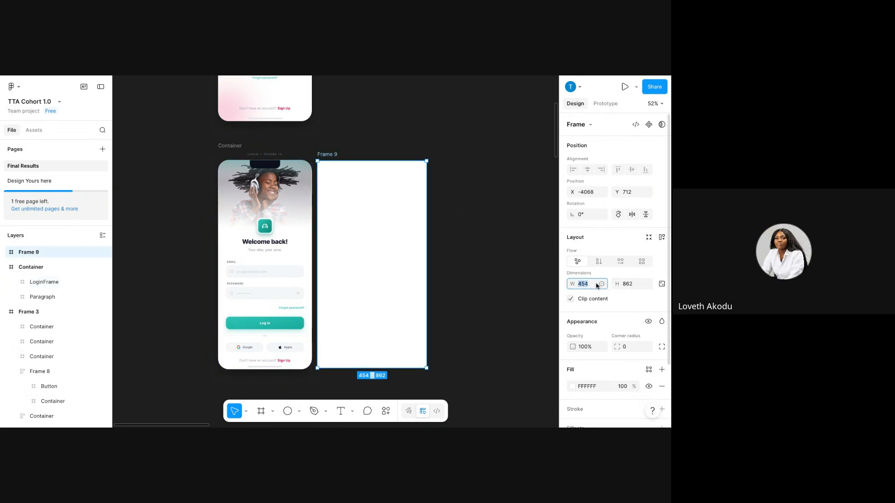
pyautogui.write('390')
pyautogui.press('Return')
pyautogui.click(627, 285)
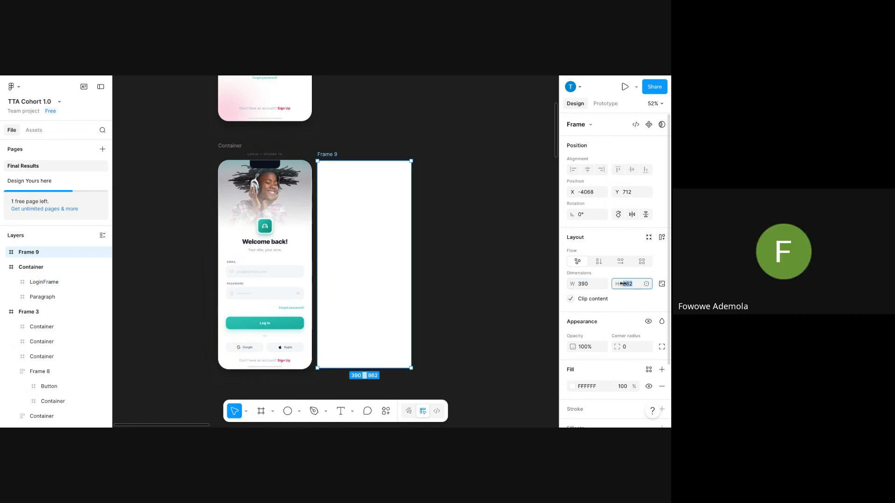
pyautogui.write('87')
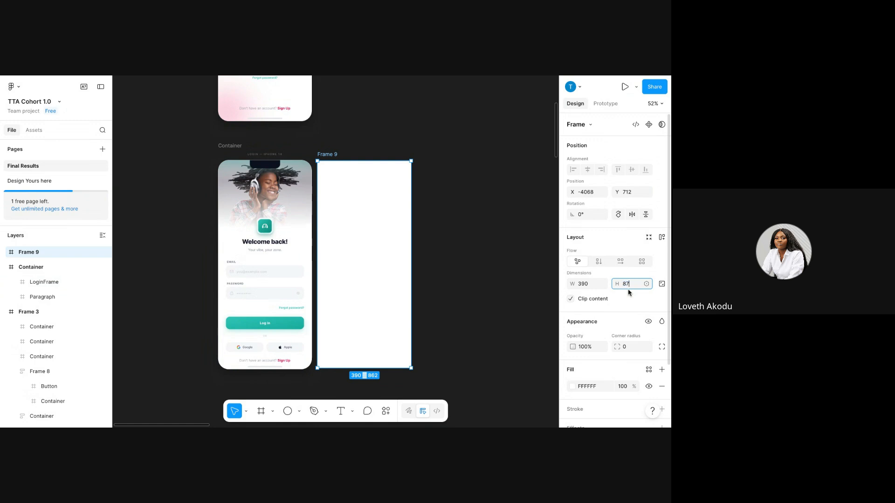
pyautogui.write('1')
pyautogui.press('Return')
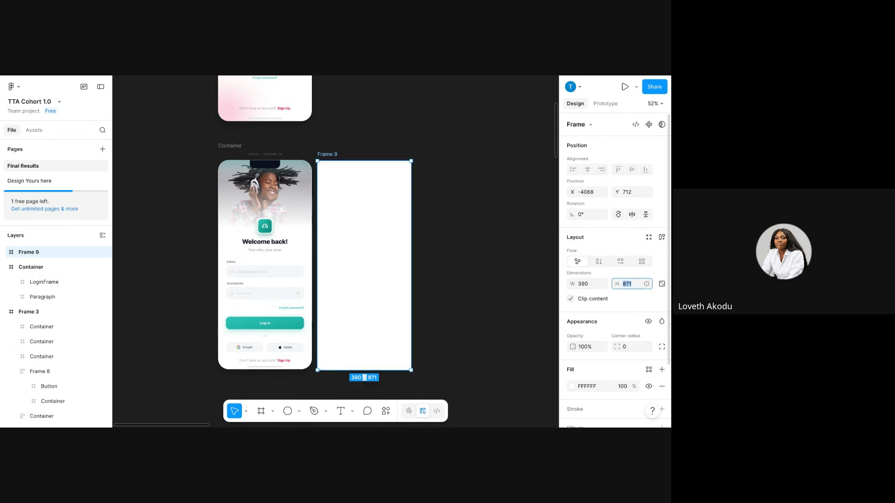
pyautogui.click(635, 348)
pyautogui.write('32')
pyautogui.press('Return')
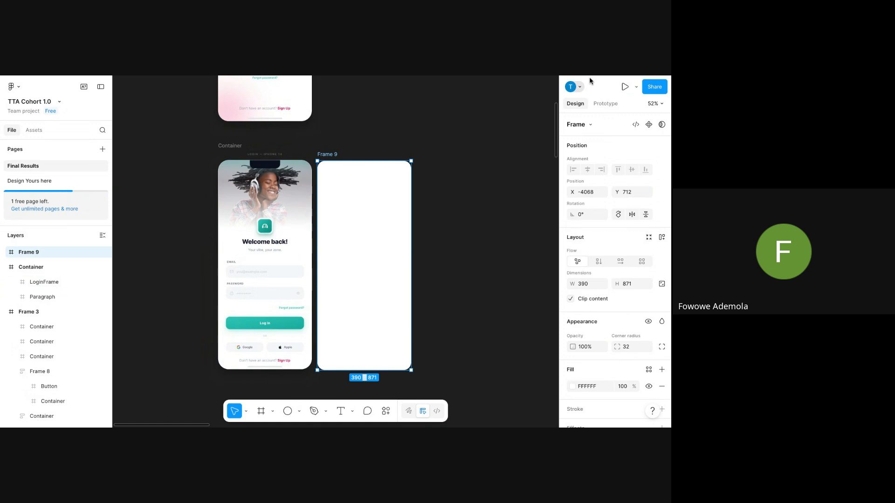
pyautogui.click(444, 174)
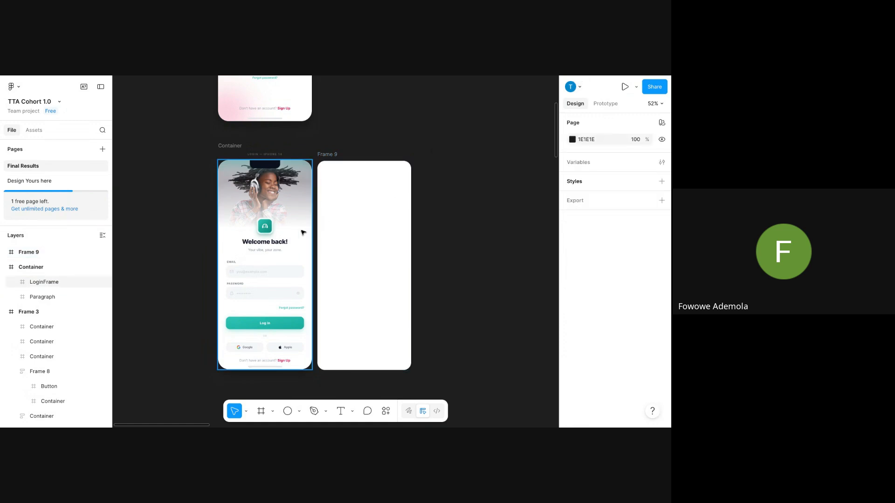
# Copy the login photo's gradient container into the top of Frame 9, centred horizontally.
pyautogui.scroll(-1, 304, 233)
pyautogui.hscroll(1, 304, 232)
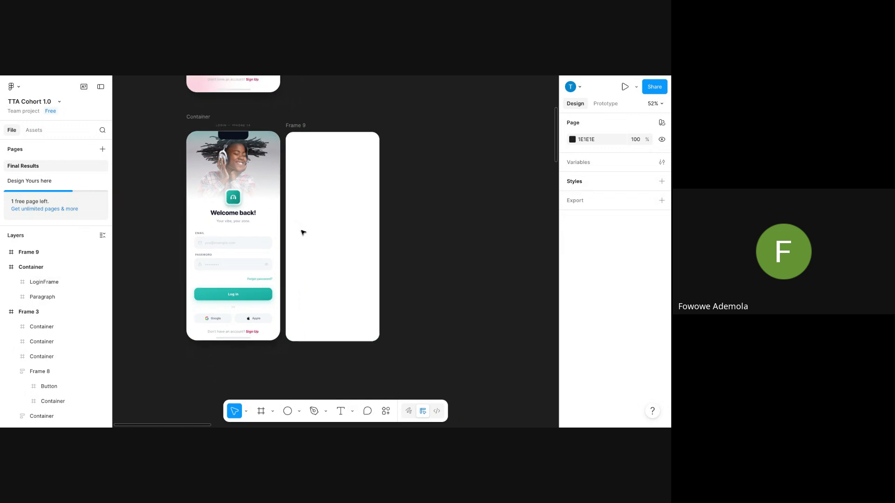
pyautogui.scroll(5, 304, 233)
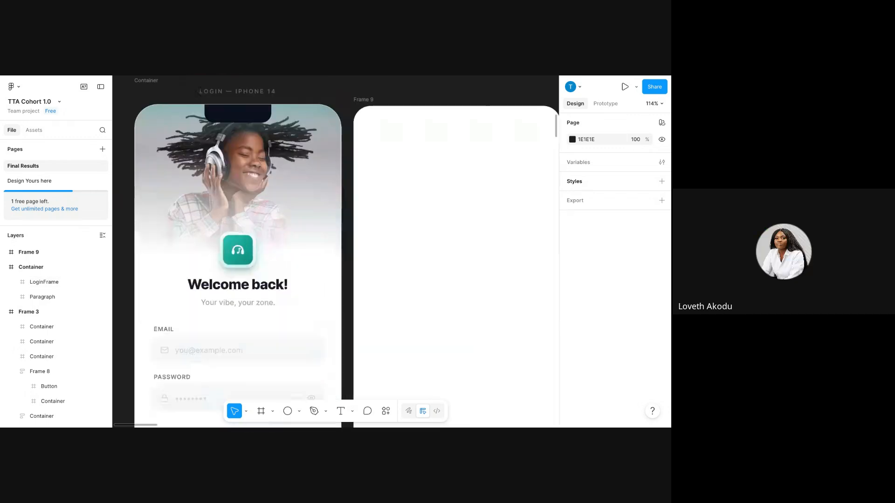
pyautogui.scroll(-2, 303, 232)
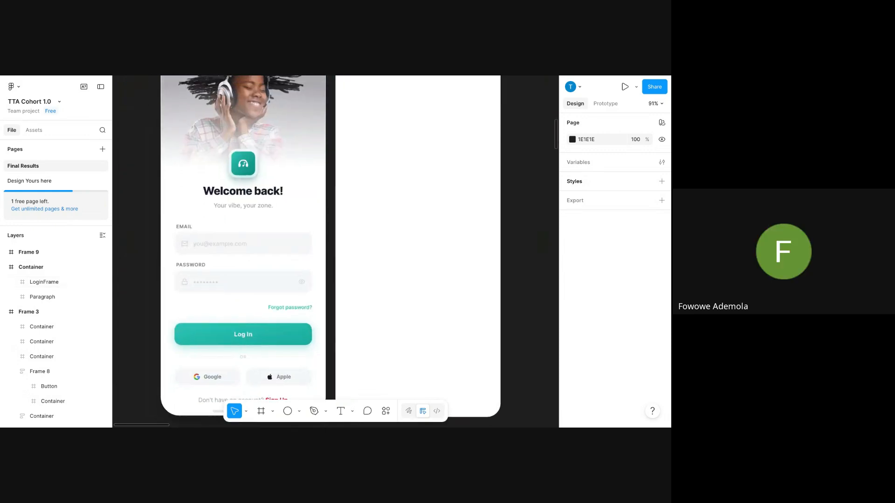
pyautogui.scroll(-3, 304, 232)
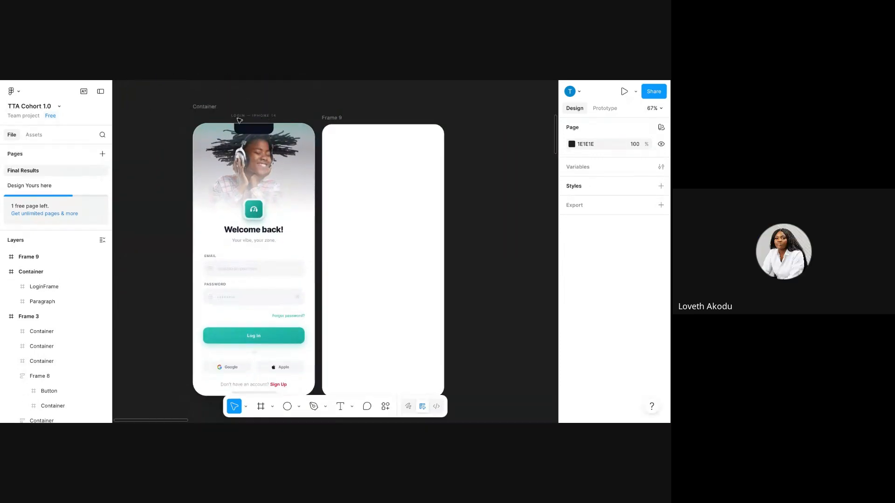
pyautogui.doubleClick(226, 170)
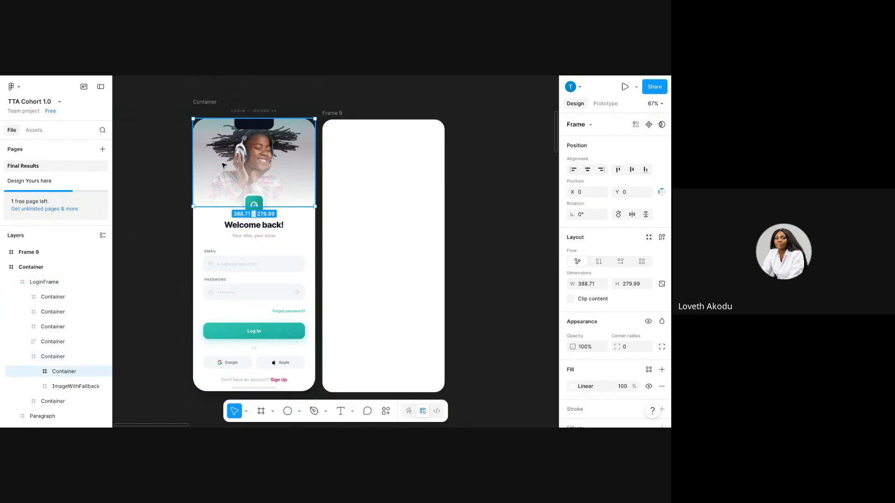
pyautogui.rightClick(223, 167)
pyautogui.click(256, 116)
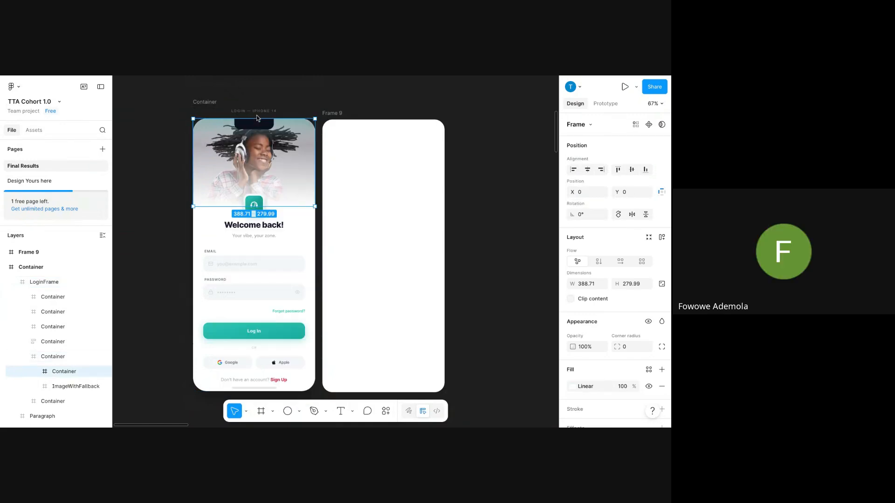
pyautogui.click(343, 116)
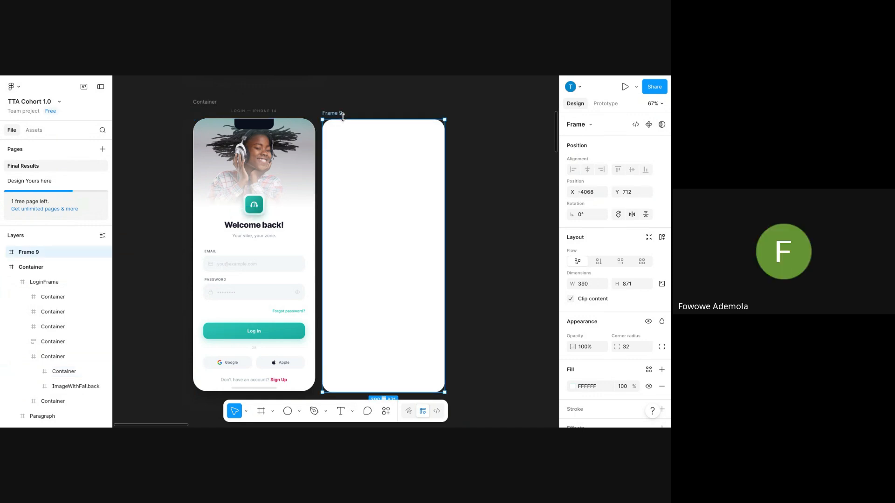
pyautogui.hotkey('ctrl', 'v')
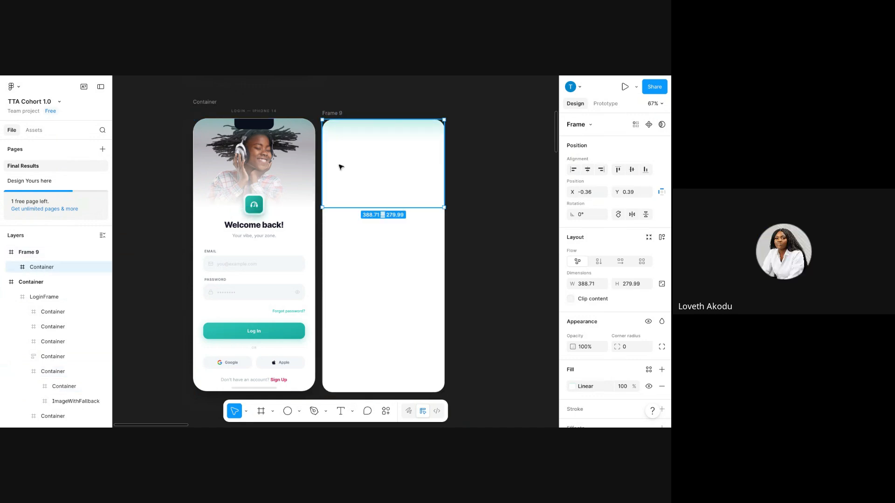
pyautogui.moveTo(340, 166); pyautogui.dragTo(380, 150)
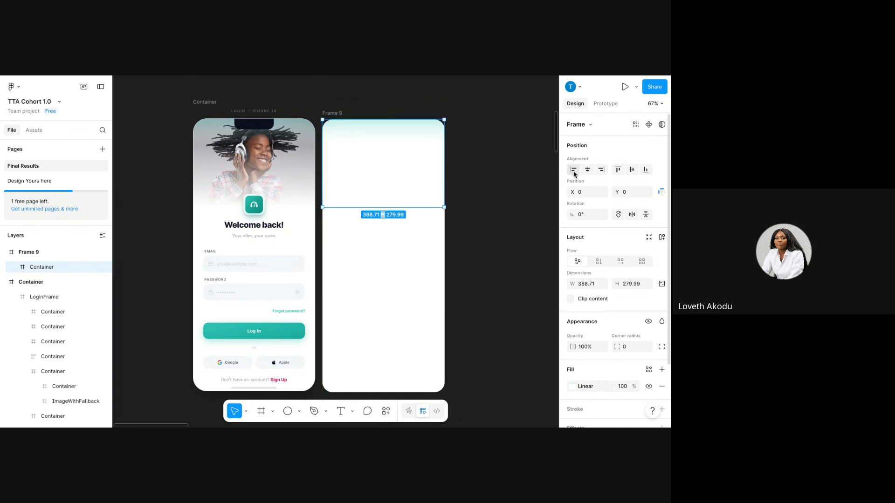
pyautogui.click(585, 171)
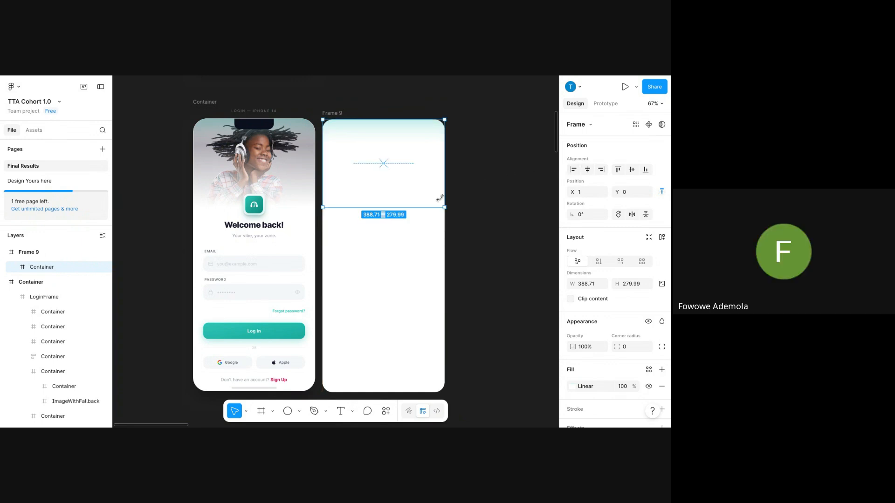
# Replace it with a copy of the full 388.71 × 279.99 photo header container.
pyautogui.click(251, 161)
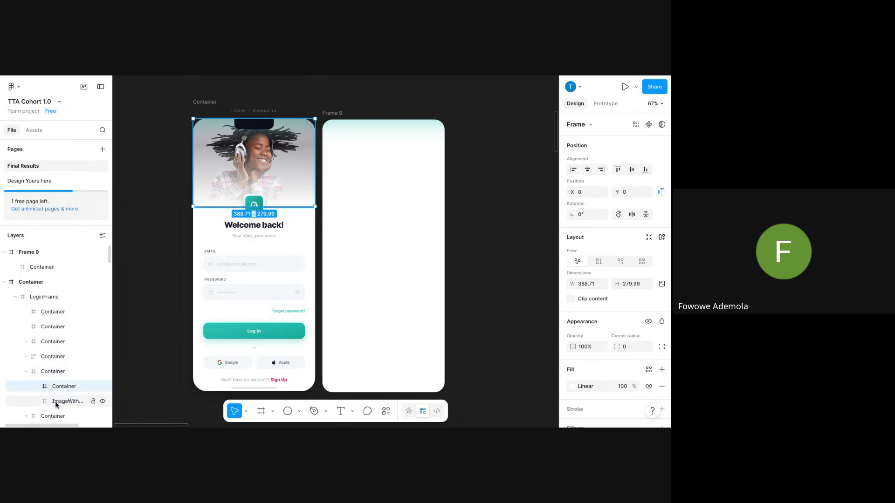
pyautogui.click(62, 372)
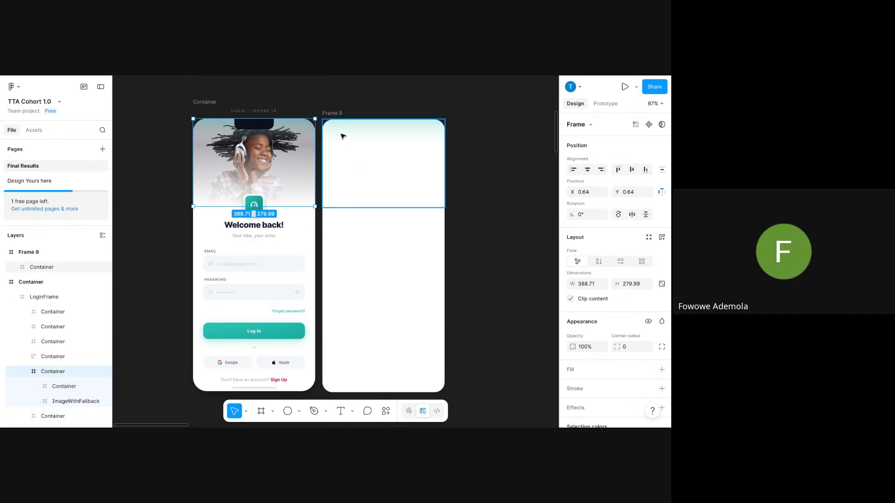
pyautogui.rightClick(266, 159)
pyautogui.click(293, 114)
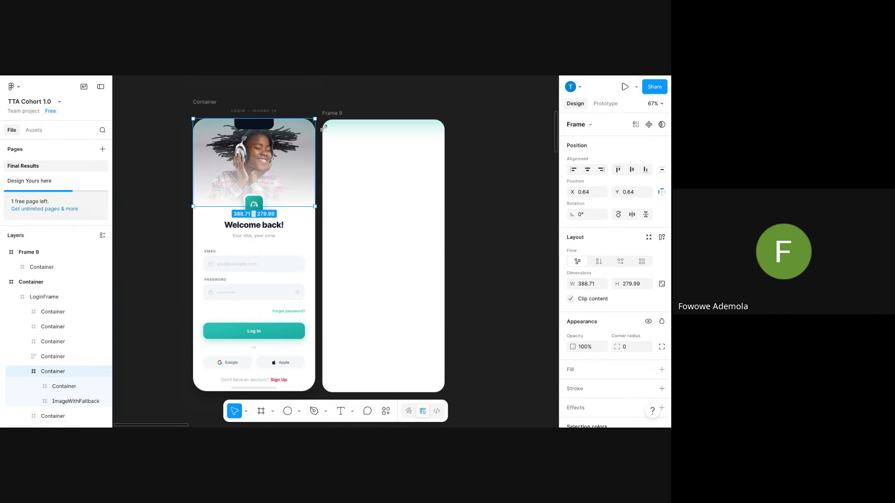
pyautogui.rightClick(400, 180)
pyautogui.click(431, 144)
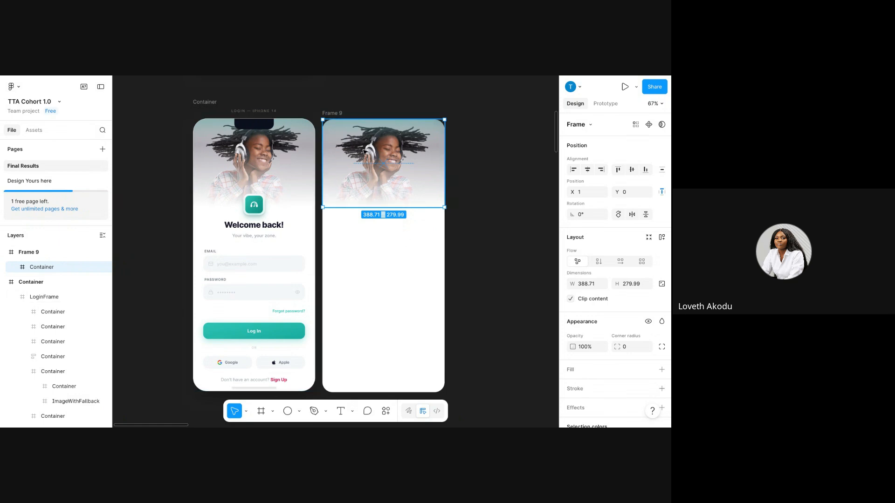
pyautogui.click(384, 246)
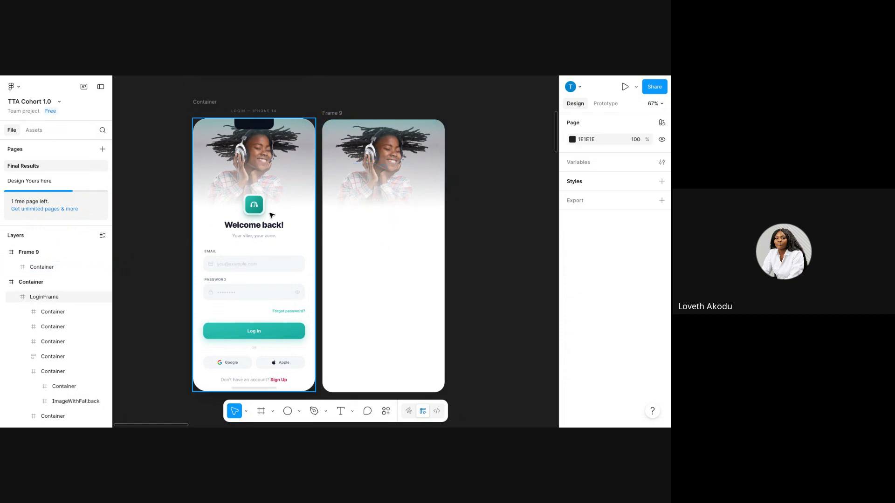
# Copy the 67.97 × 67.97 teal headphones icon into Frame 9 beneath the photo header.
pyautogui.click(263, 215)
pyautogui.click(264, 219)
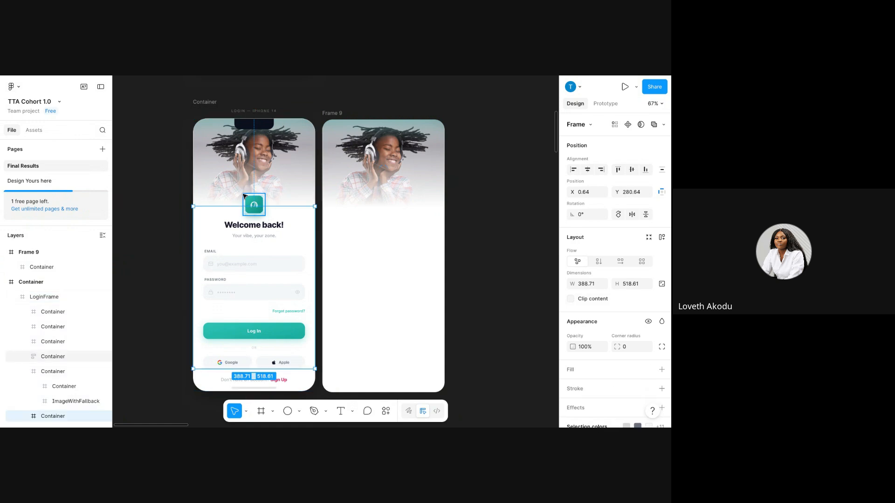
pyautogui.click(257, 201)
pyautogui.rightClick(257, 200)
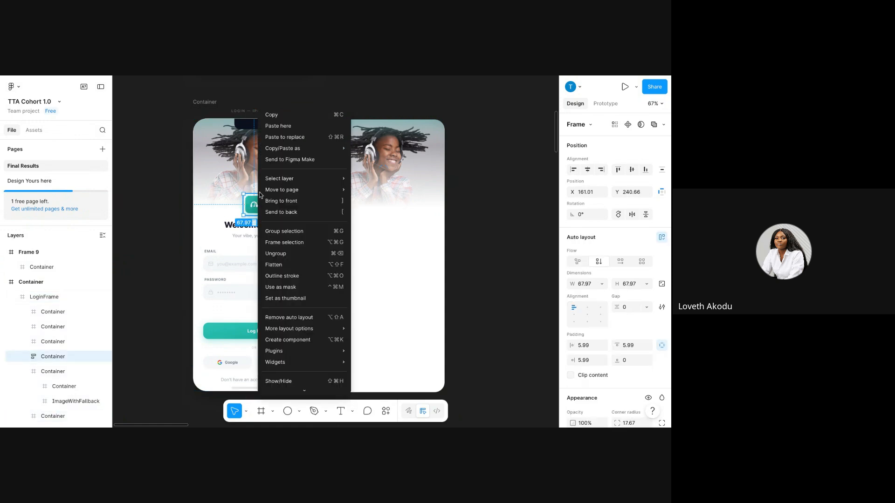
pyautogui.click(277, 117)
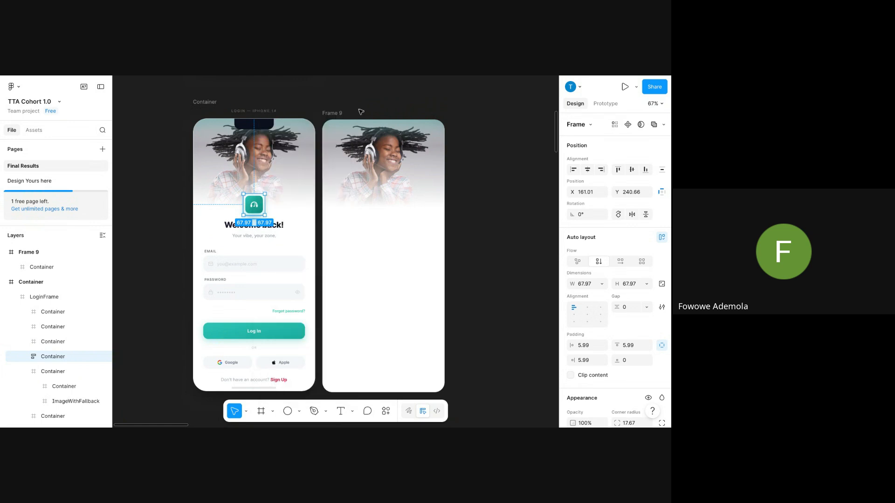
pyautogui.click(322, 113)
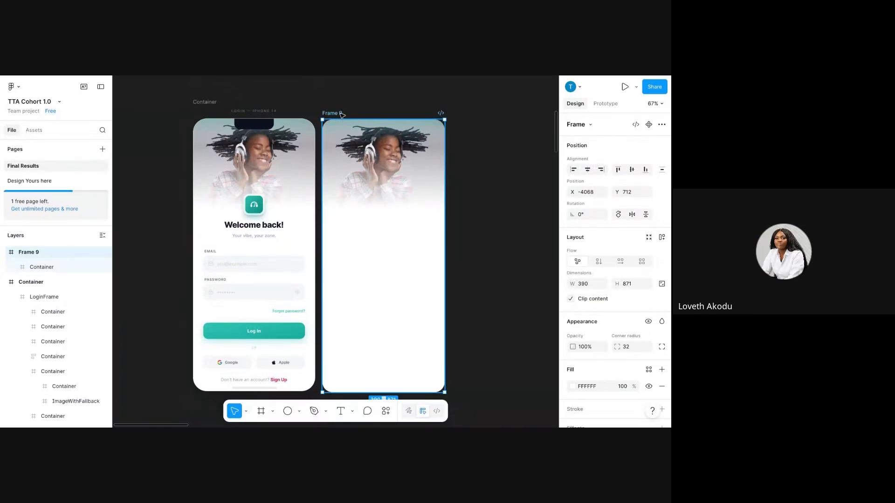
pyautogui.hotkey('ctrl', 'v')
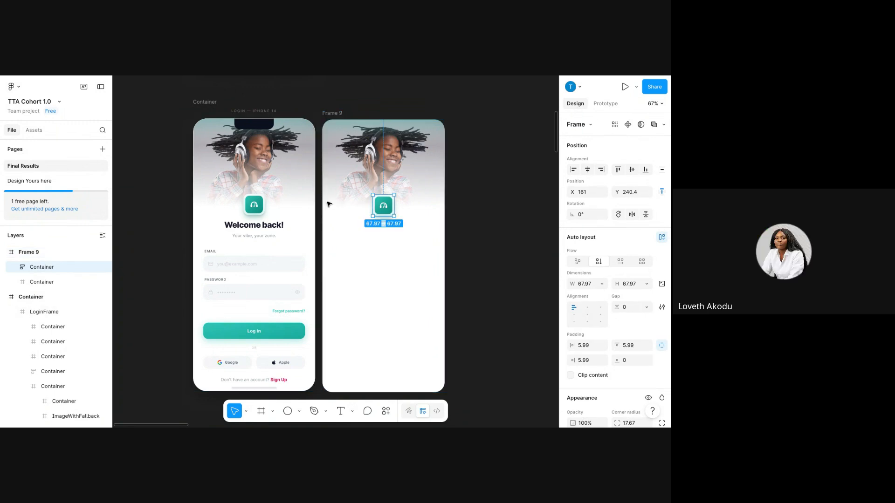
pyautogui.click(236, 166)
# Copy the Welcome back! heading and tagline into Frame 9, below the icon.
pyautogui.doubleClick(248, 225)
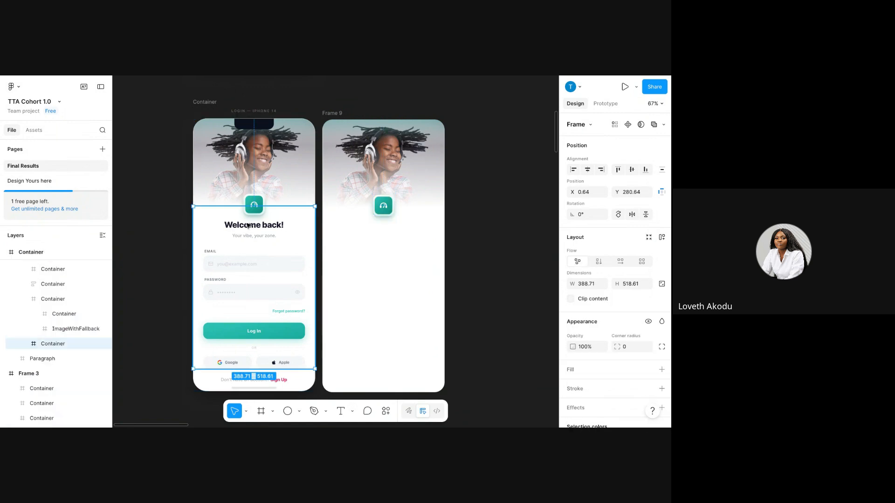
pyautogui.doubleClick(248, 226)
pyautogui.rightClick(249, 227)
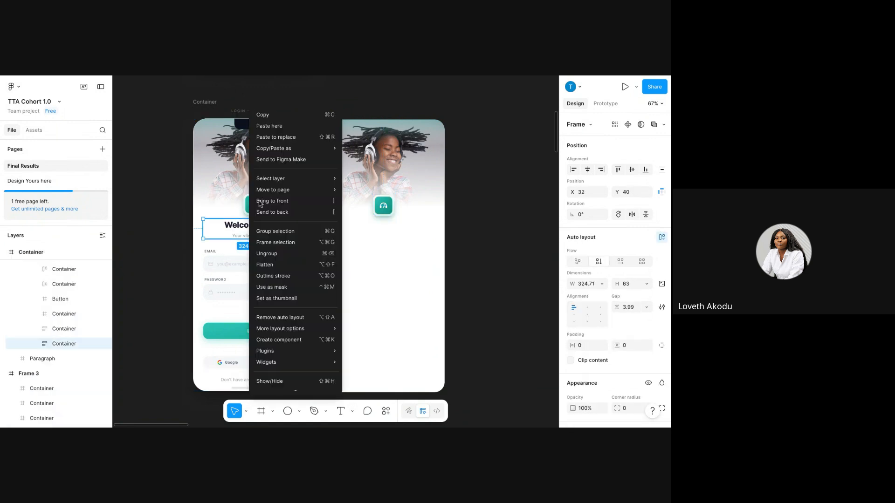
pyautogui.click(277, 117)
pyautogui.click(339, 115)
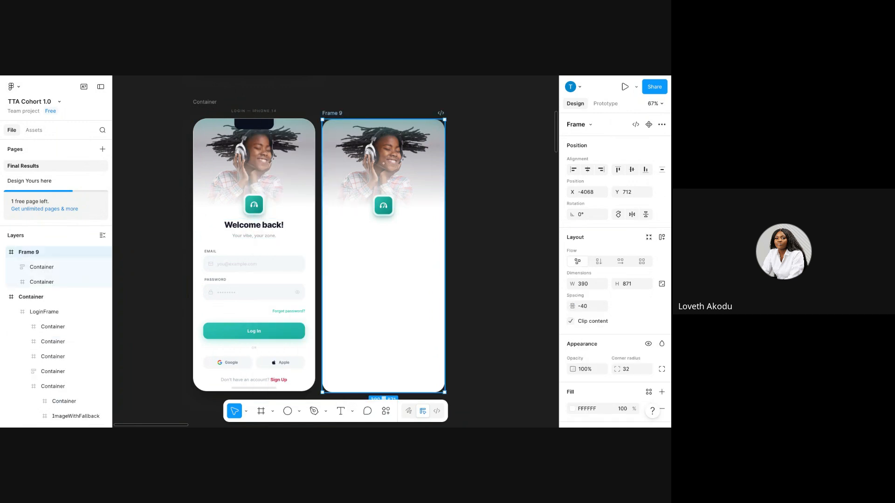
pyautogui.hotkey('ctrl', 'v')
pyautogui.moveTo(388, 139); pyautogui.dragTo(391, 227)
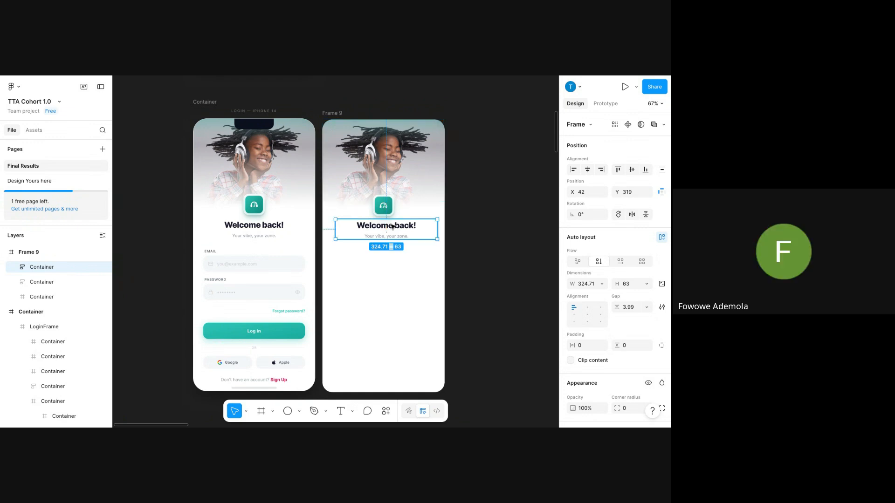
pyautogui.click(326, 125)
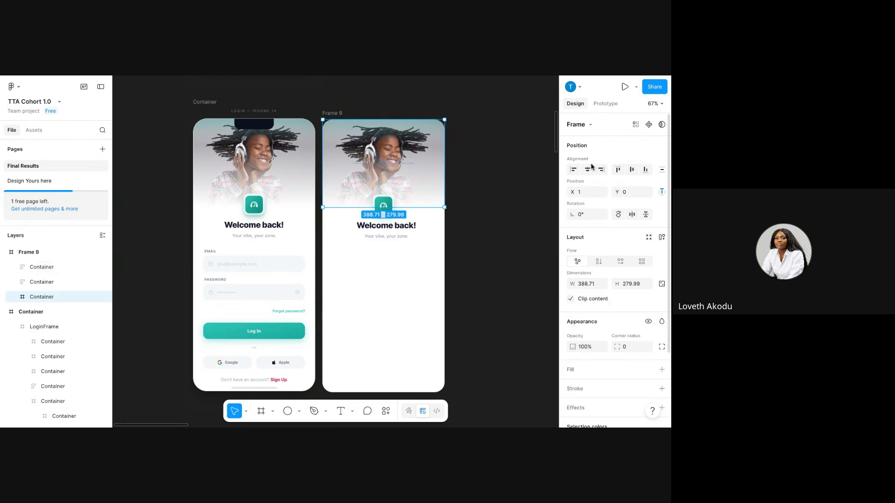
pyautogui.click(493, 237)
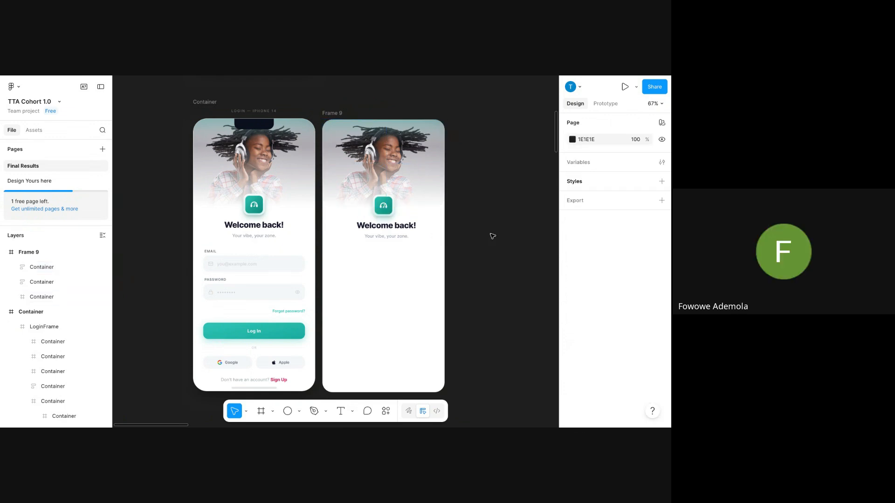
# Paste the email and password fields below the heading and centre them horizontally.
pyautogui.click(386, 225)
pyautogui.click(229, 258)
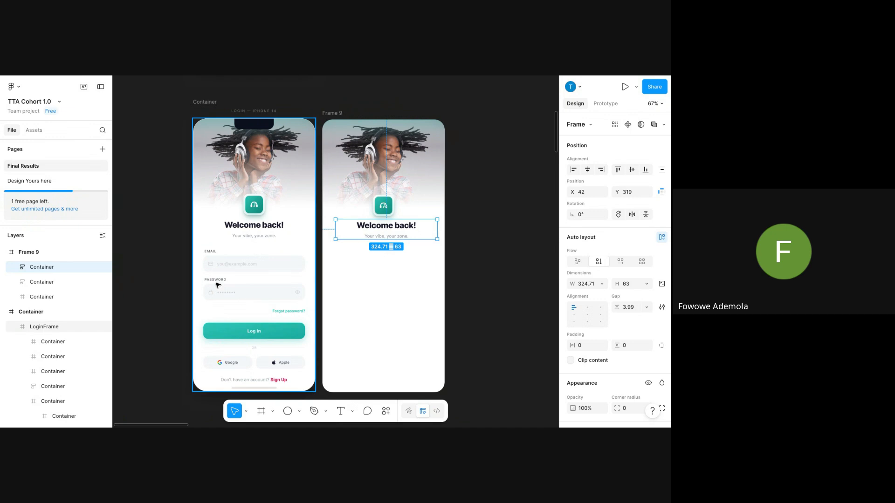
pyautogui.doubleClick(229, 260)
pyautogui.doubleClick(228, 259)
pyautogui.rightClick(228, 260)
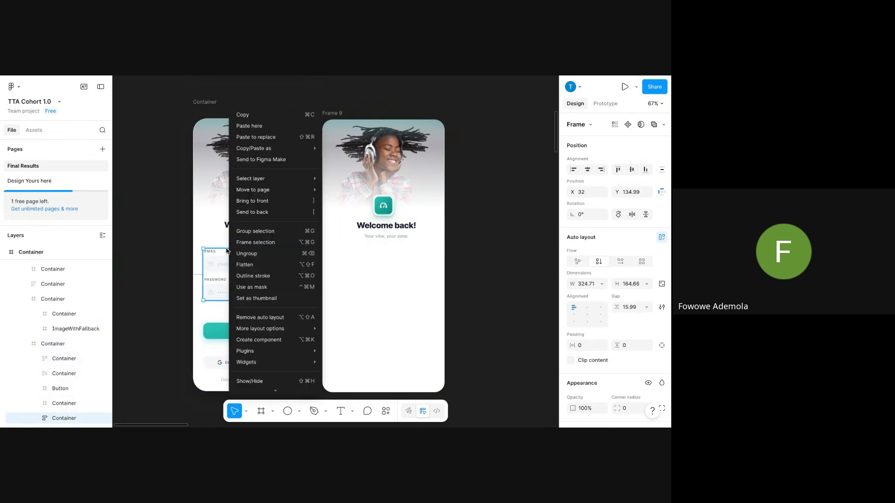
pyautogui.click(248, 116)
pyautogui.click(332, 113)
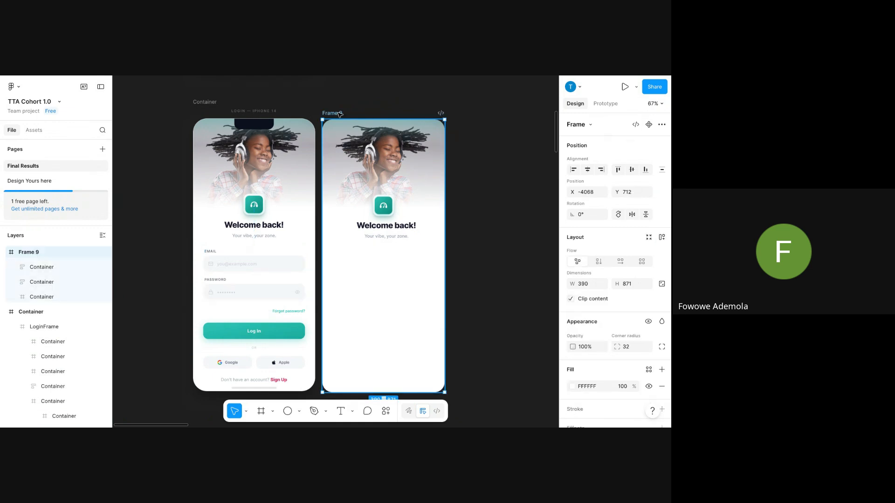
pyautogui.hotkey('ctrl', 'v')
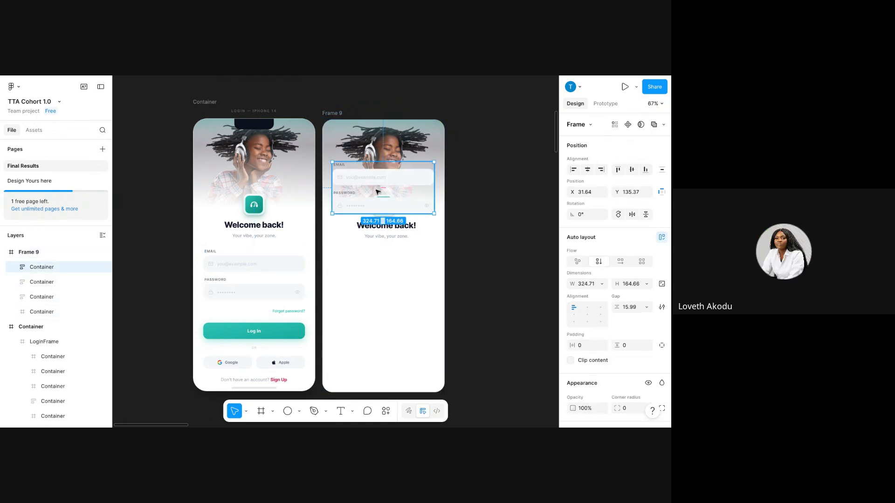
pyautogui.moveTo(377, 189); pyautogui.dragTo(380, 270)
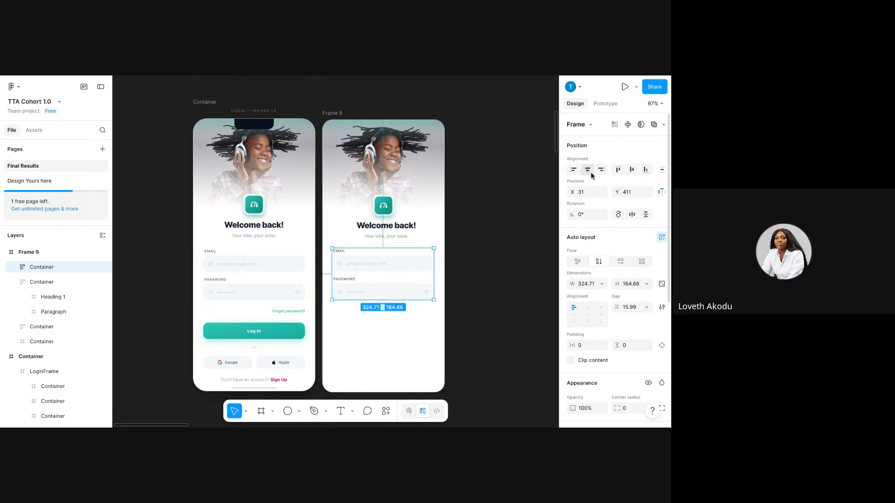
pyautogui.click(588, 169)
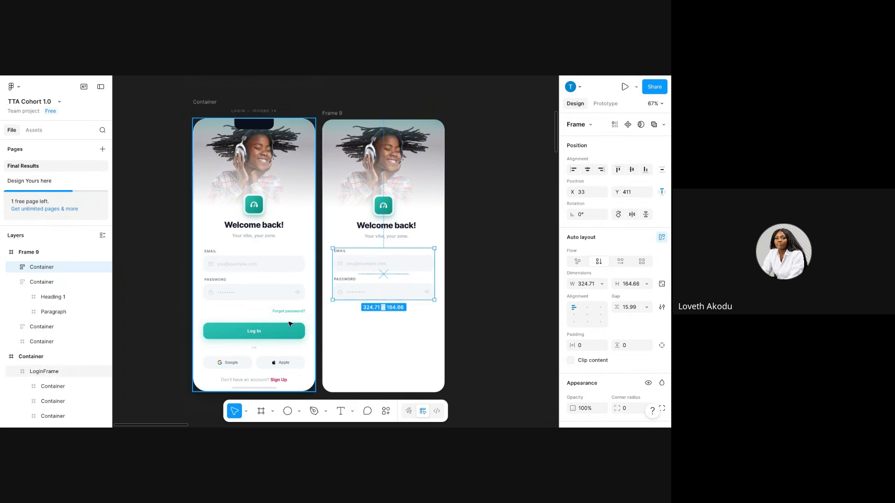
pyautogui.doubleClick(290, 313)
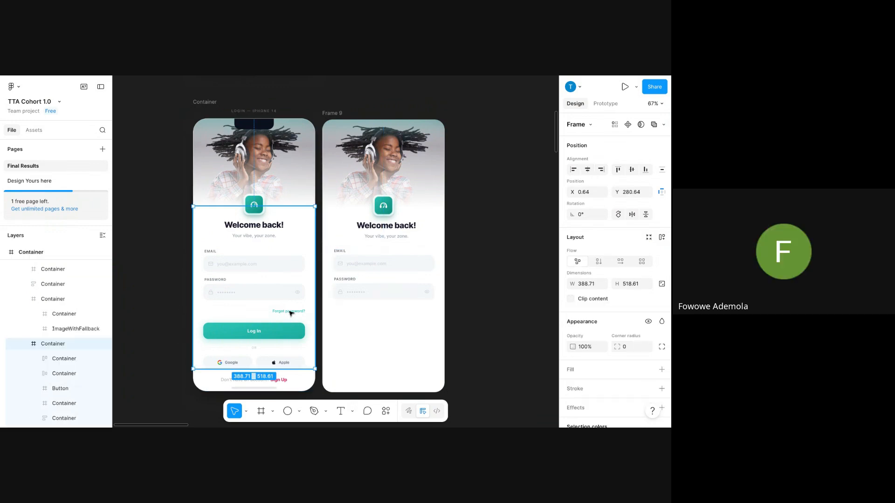
# Copy the Forgot password? link into Frame 9, just below the password field.
pyautogui.doubleClick(289, 312)
pyautogui.click(230, 312)
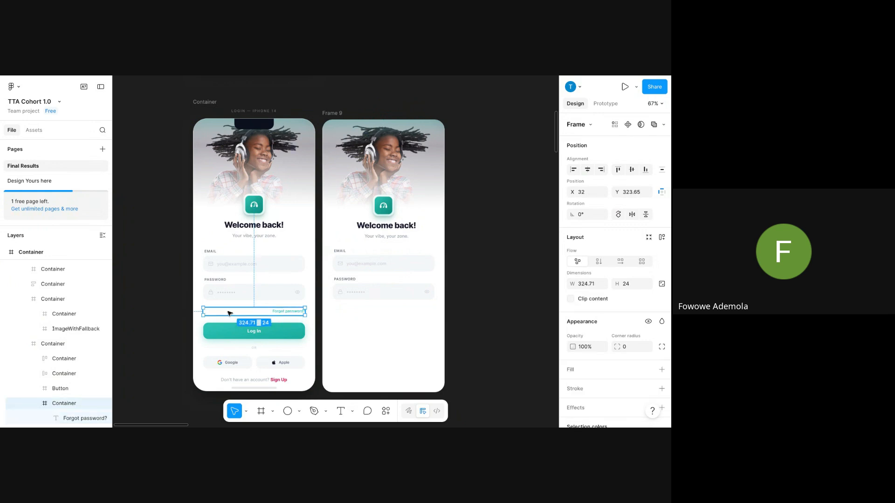
pyautogui.rightClick(229, 312)
pyautogui.click(251, 115)
pyautogui.click(334, 115)
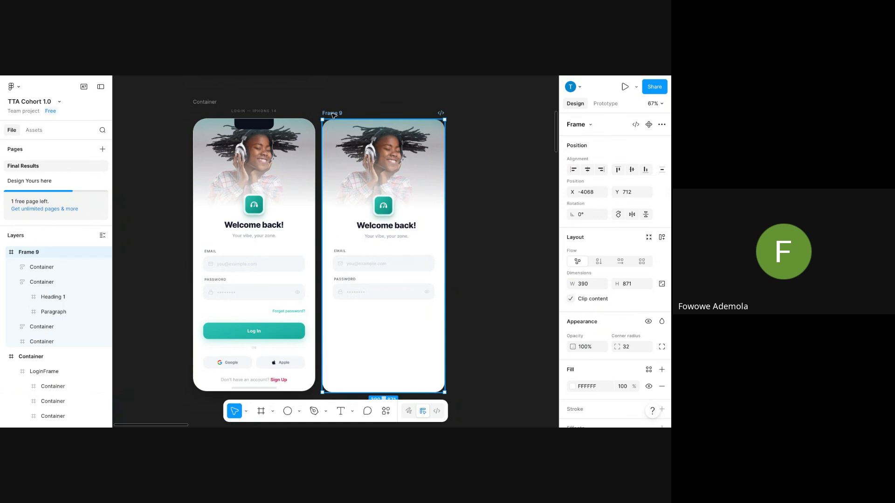
pyautogui.hotkey('ctrl', 'v')
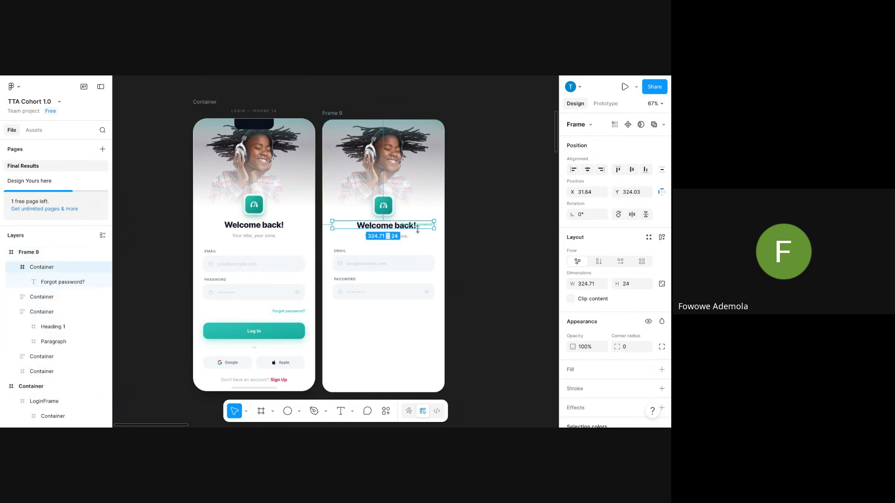
pyautogui.moveTo(417, 229); pyautogui.dragTo(419, 309)
# Paste the 324.71 × 51.99 Log In button below the link, centred horizontally.
pyautogui.click(265, 329)
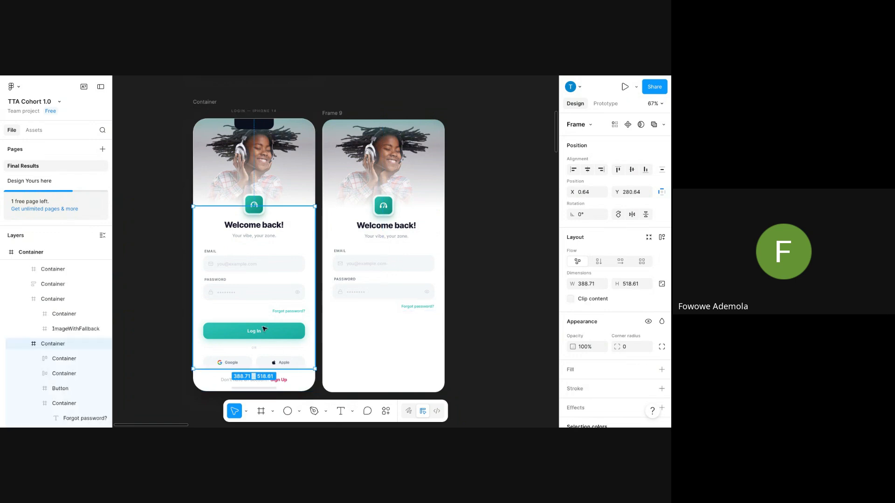
pyautogui.doubleClick(265, 329)
pyautogui.rightClick(265, 329)
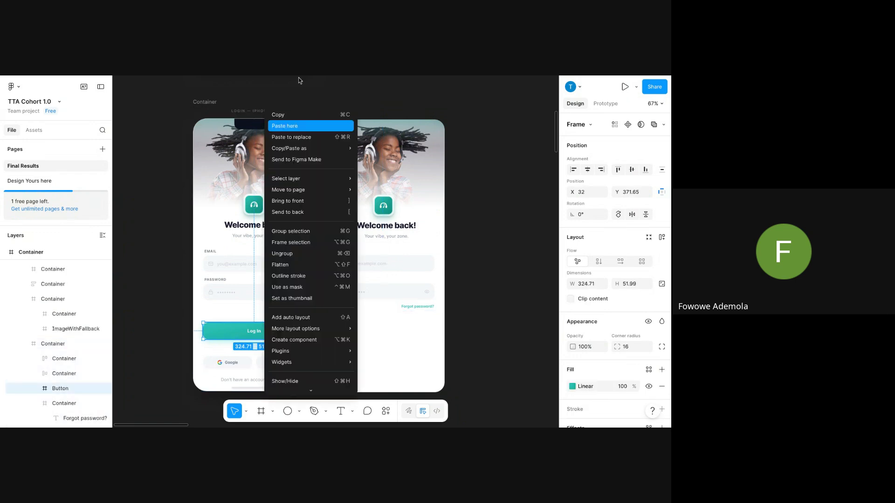
pyautogui.click(290, 113)
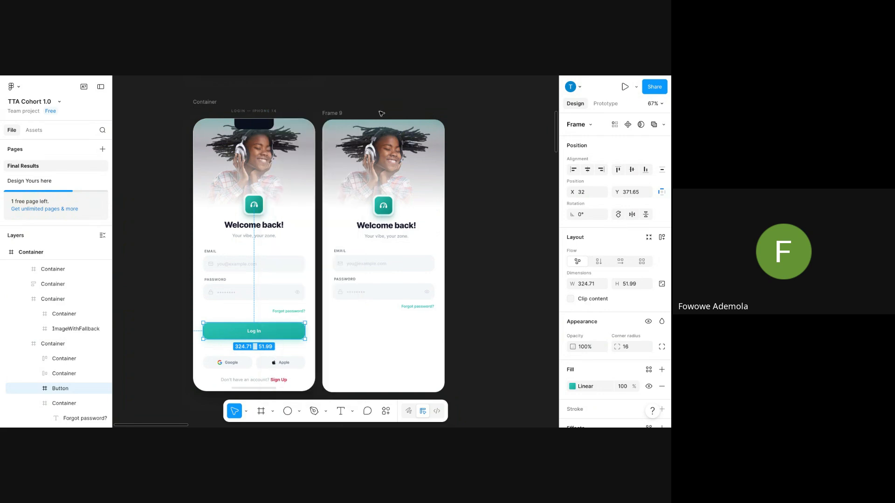
pyautogui.click(339, 113)
pyautogui.rightClick(338, 113)
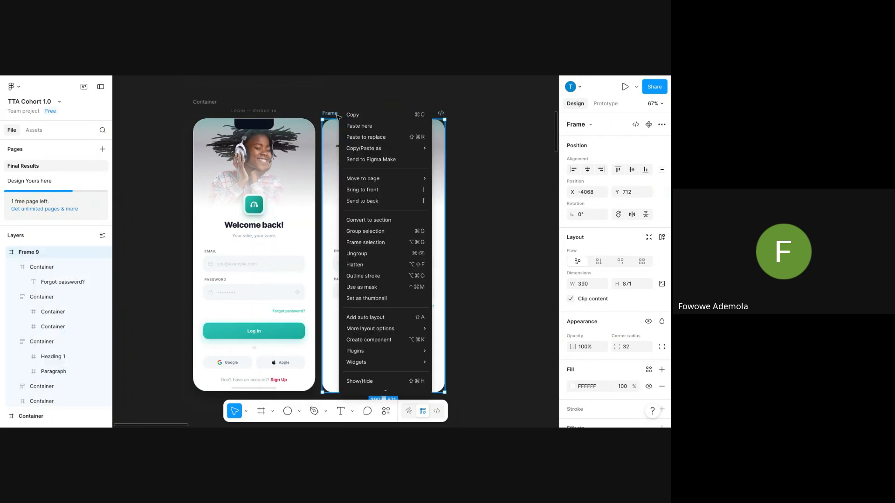
pyautogui.click(368, 127)
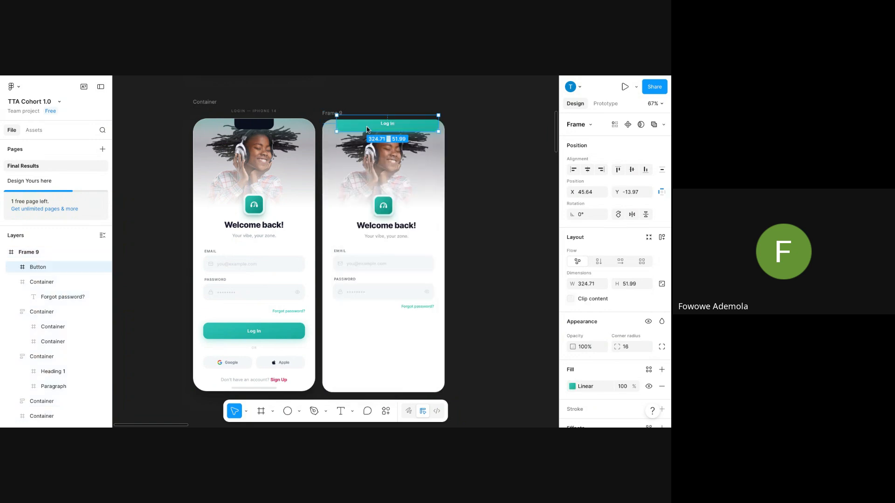
pyautogui.moveTo(394, 130); pyautogui.dragTo(396, 331)
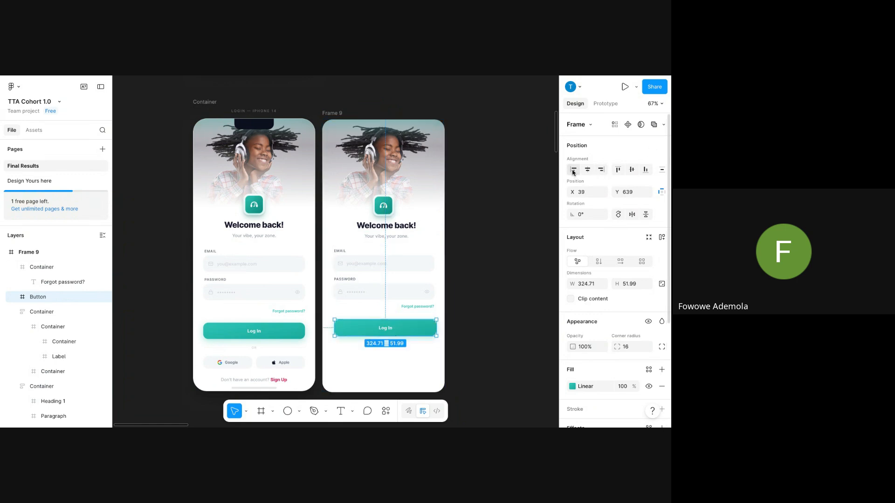
pyautogui.click(587, 170)
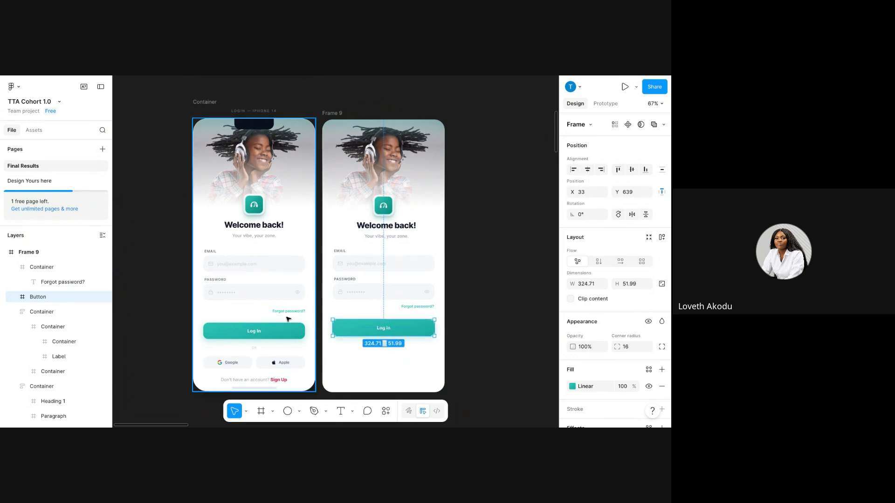
# Copy the OR divider and the Google/Apple sign-in row from the original login form.
pyautogui.scroll(-3, 270, 308)
pyautogui.doubleClick(252, 267)
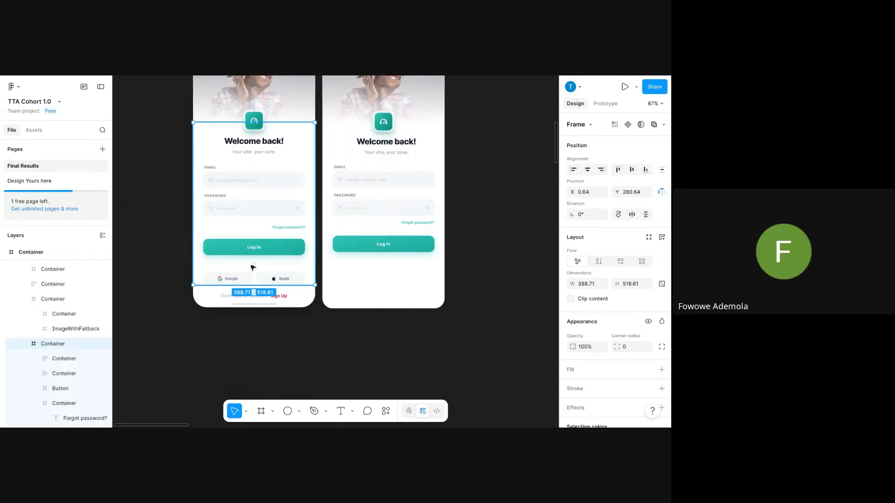
pyautogui.doubleClick(253, 268)
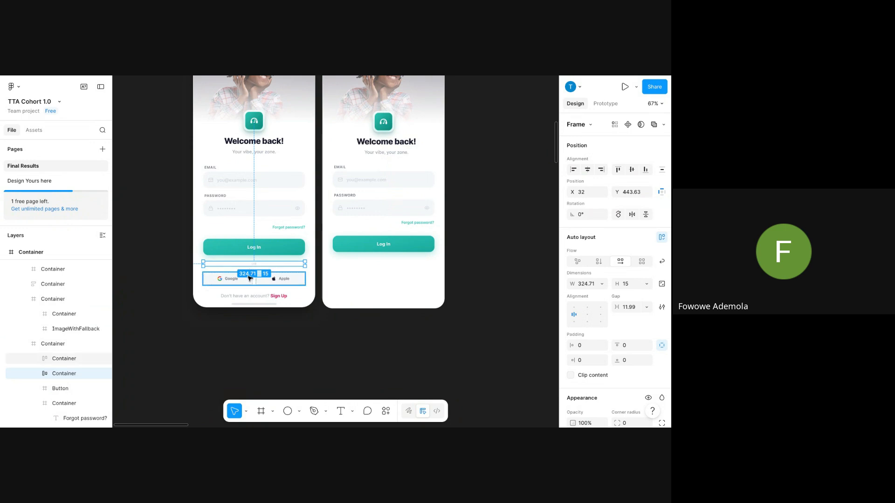
pyautogui.keyDown('shift'); pyautogui.click(249, 279); pyautogui.keyUp('shift')
pyautogui.rightClick(249, 279)
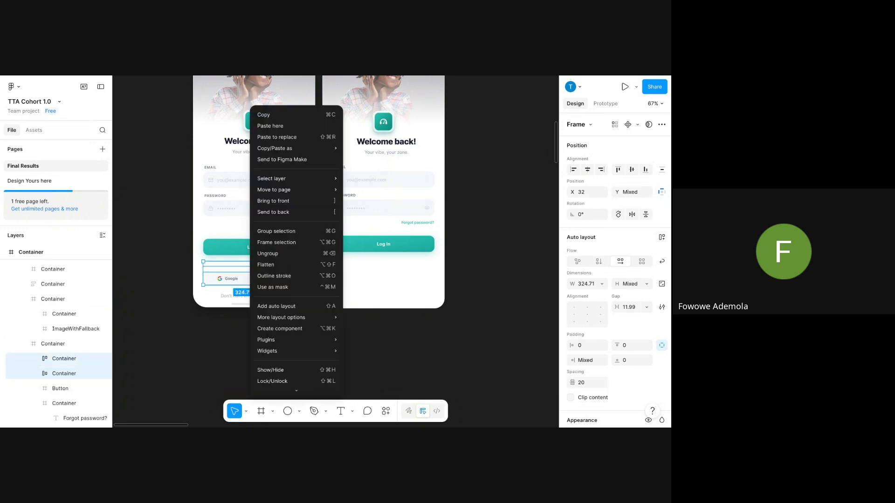
pyautogui.click(294, 117)
# Paste them into Frame 9 below its Log In button and select the pasted OR divider.
pyautogui.scroll(5, 328, 140)
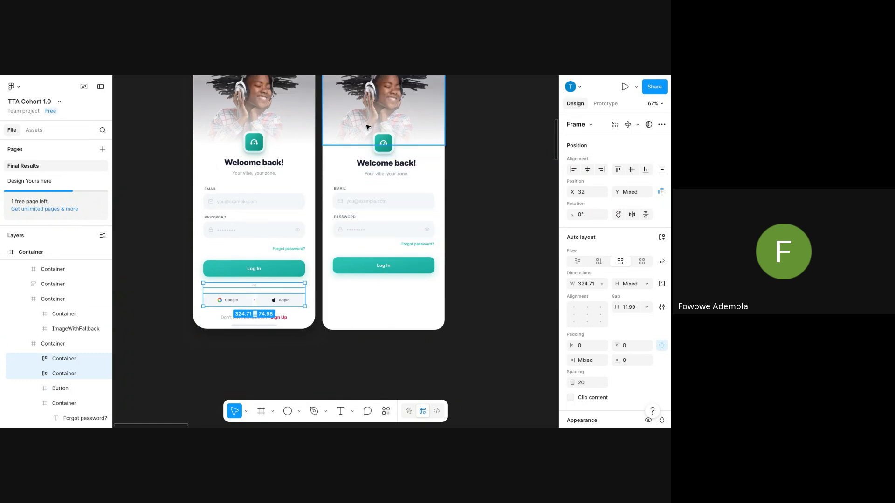
pyautogui.click(327, 145)
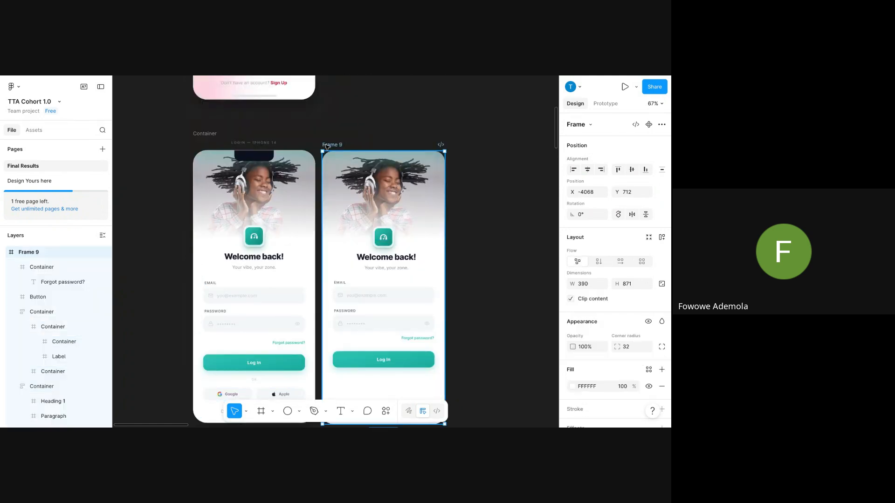
pyautogui.hotkey('ctrl', 'v')
pyautogui.scroll(-1, 334, 164)
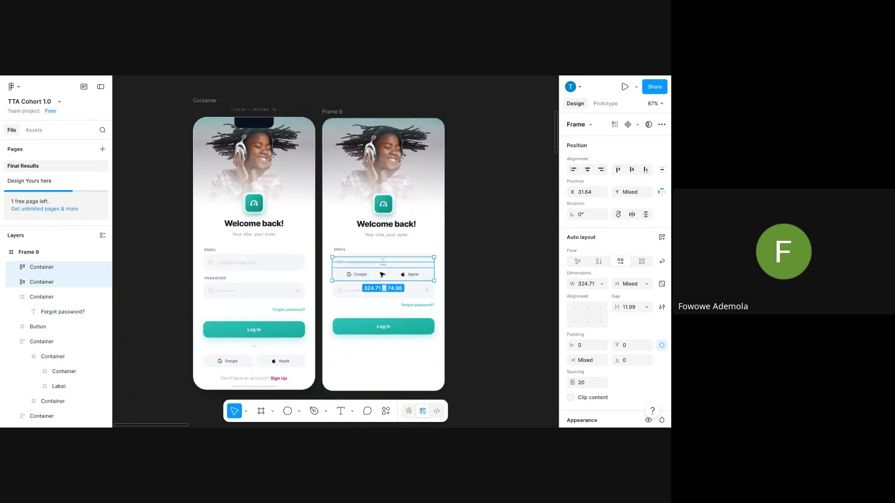
pyautogui.moveTo(382, 275); pyautogui.dragTo(381, 356)
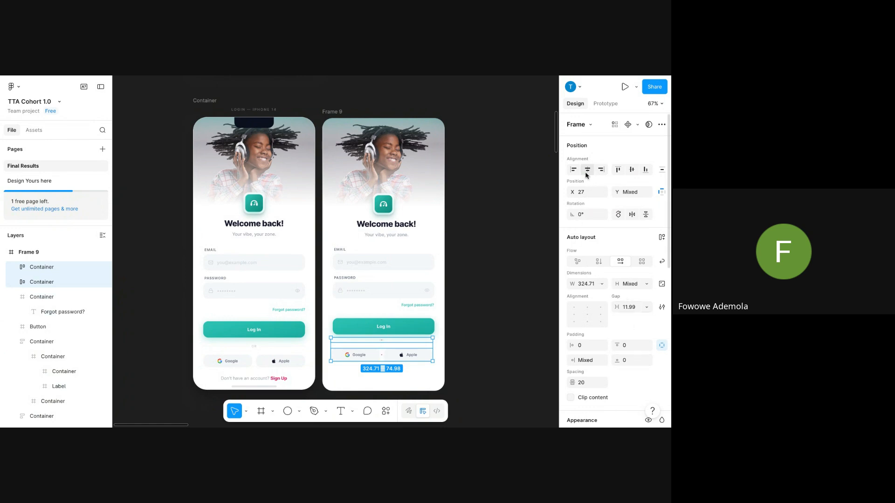
pyautogui.scroll(-5, 424, 354)
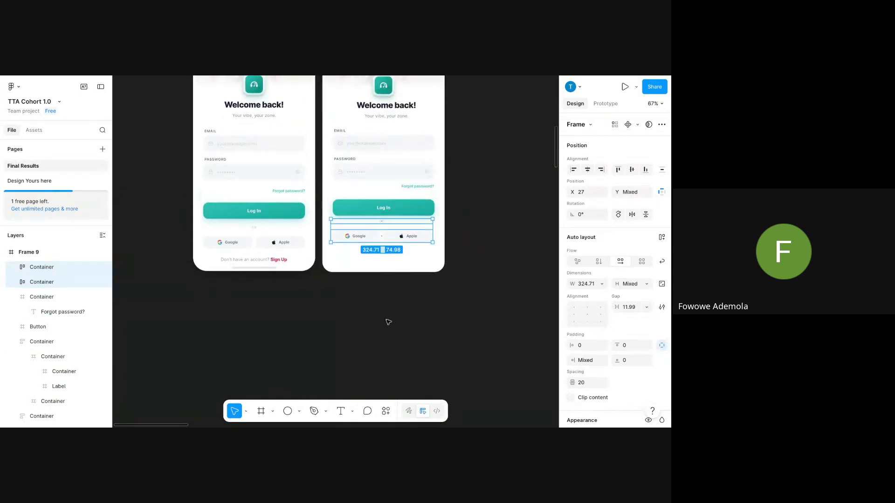
pyautogui.click(412, 297)
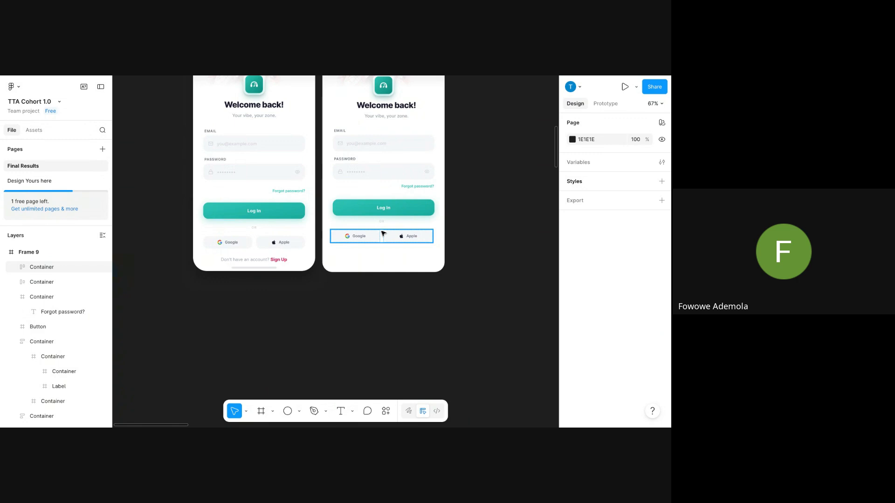
pyautogui.click(383, 223)
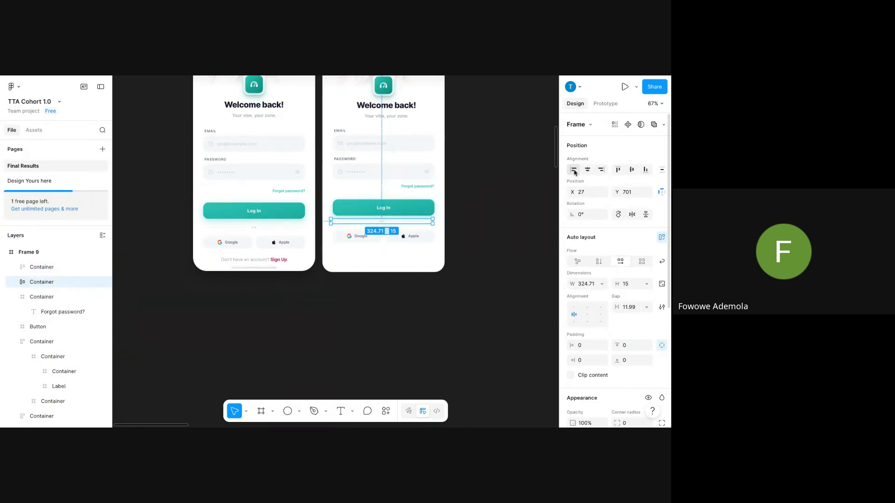
# Centre the OR divider horizontally and select the 'Don't have an account?' sign-up prompt.
pyautogui.click(264, 259)
pyautogui.doubleClick(263, 258)
pyautogui.doubleClick(263, 258)
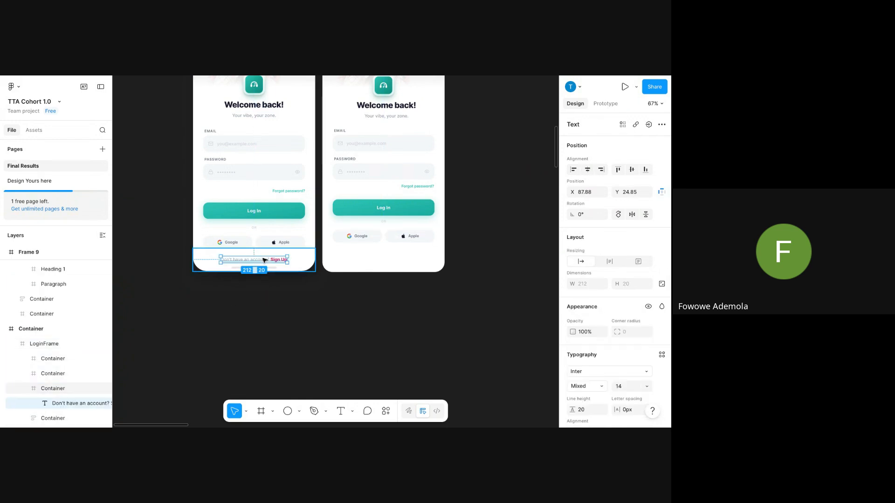
pyautogui.doubleClick(263, 258)
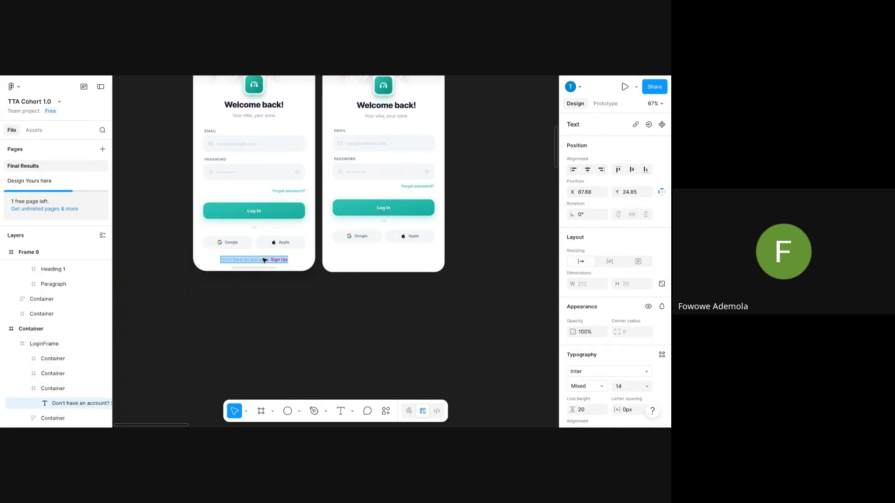
pyautogui.click(300, 260)
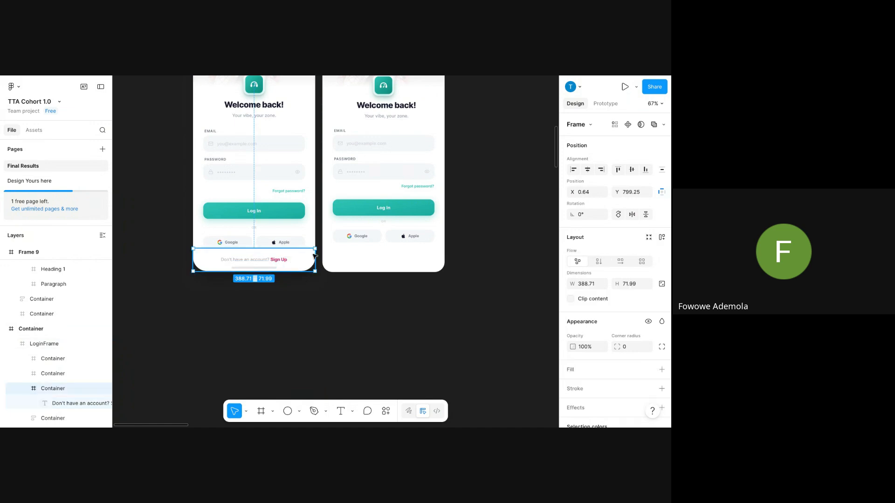
# Select the header photo container at the top of Frame 9.
pyautogui.scroll(3, 411, 242)
pyautogui.click(334, 146)
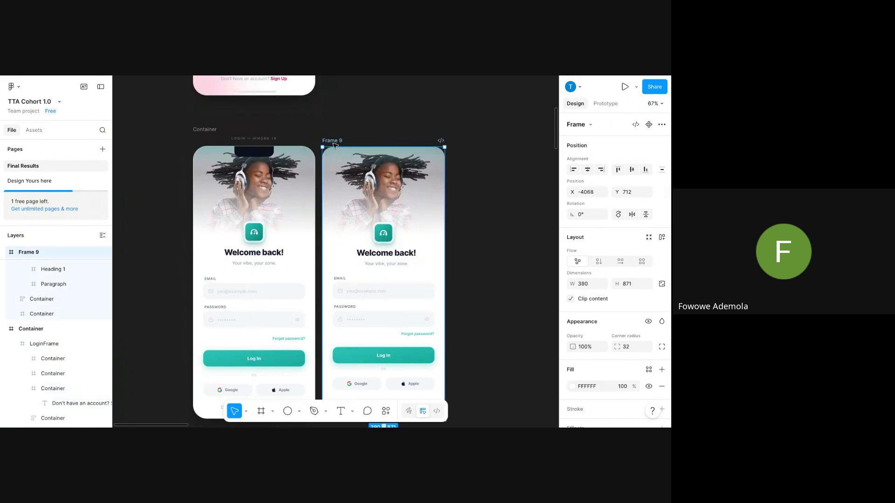
pyautogui.scroll(-3, 348, 154)
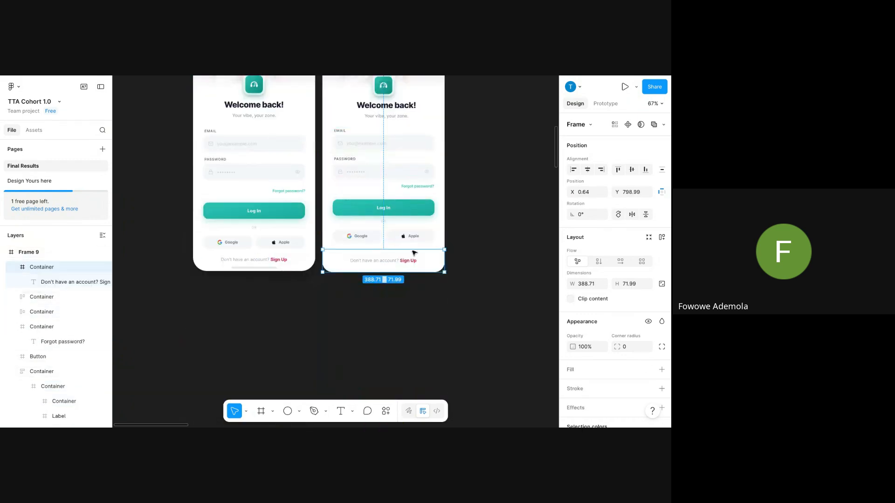
pyautogui.click(481, 218)
pyautogui.scroll(-2, 478, 222)
pyautogui.scroll(4, 467, 234)
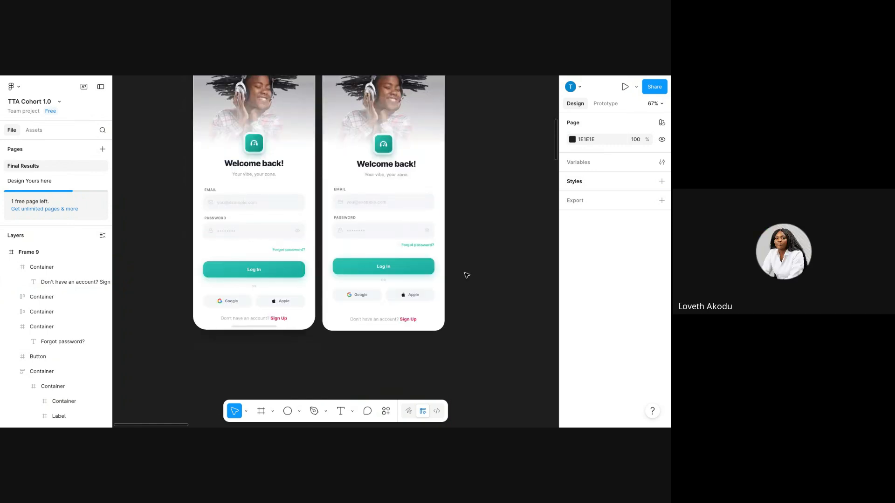
pyautogui.click(345, 259)
pyautogui.click(330, 102)
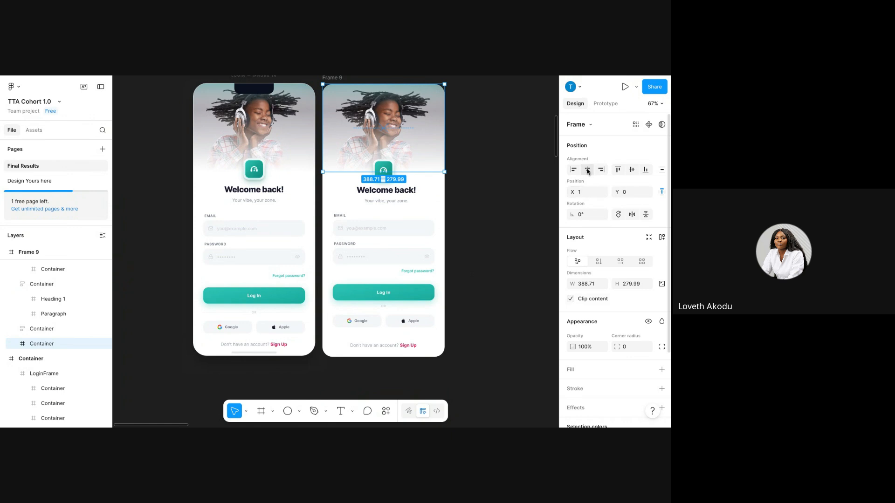
# Snap the header container to X 0 and widen it and its inner container to 401 px.
pyautogui.press('Left')
pyautogui.press('Left')
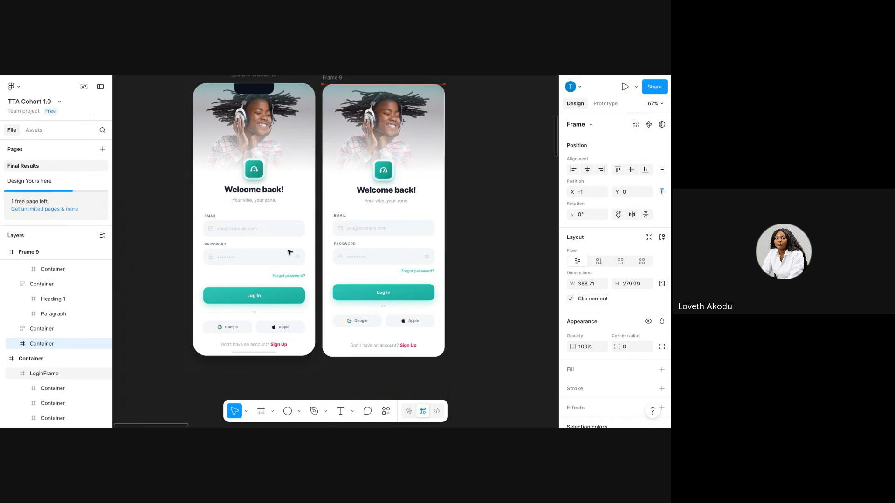
pyautogui.press('Right')
pyautogui.press('Right')
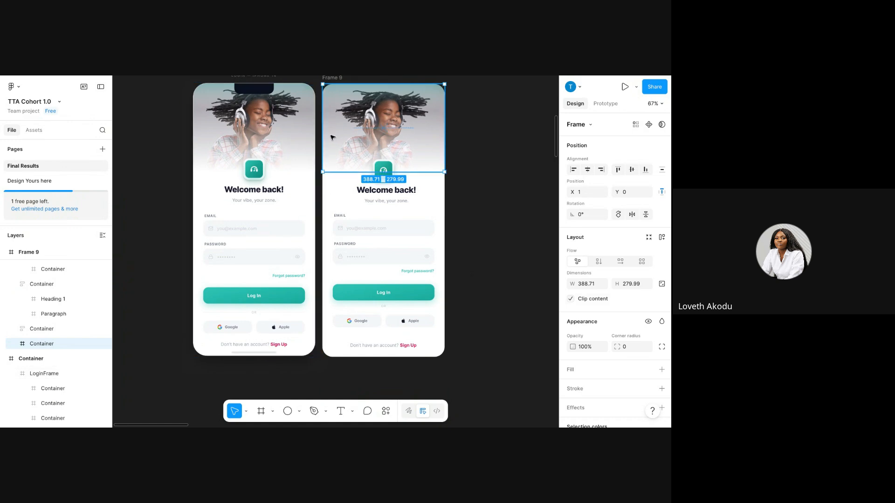
pyautogui.moveTo(325, 136); pyautogui.dragTo(324, 135)
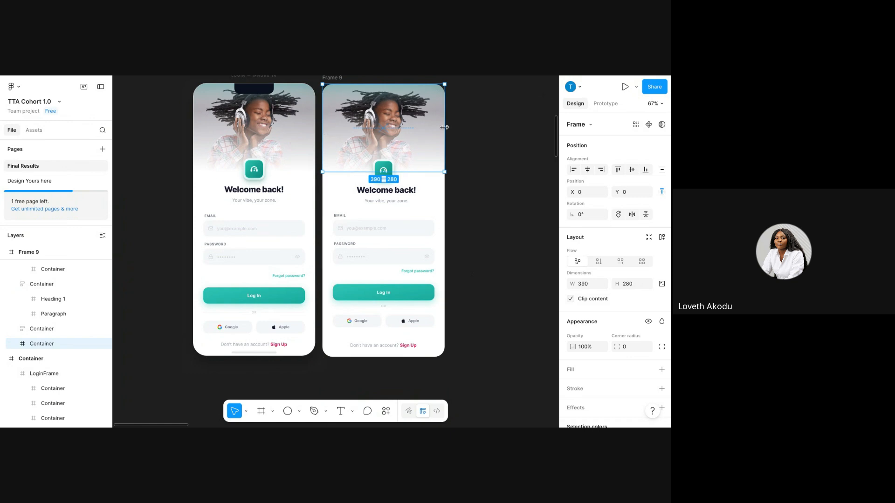
pyautogui.moveTo(446, 127)
pyautogui.mouseDown()
pyautogui.moveTo(459, 134)
pyautogui.moveTo(448, 136)
pyautogui.mouseUp()
pyautogui.doubleClick(434, 128)
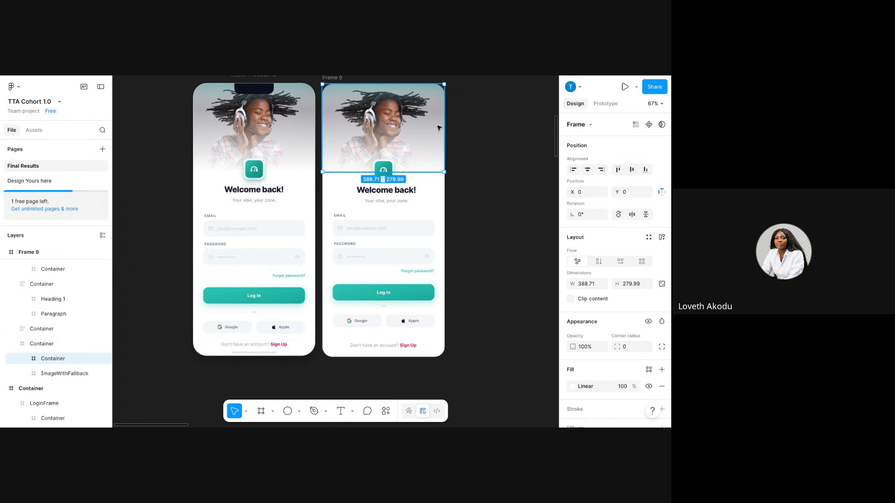
pyautogui.moveTo(448, 130); pyautogui.dragTo(447, 131)
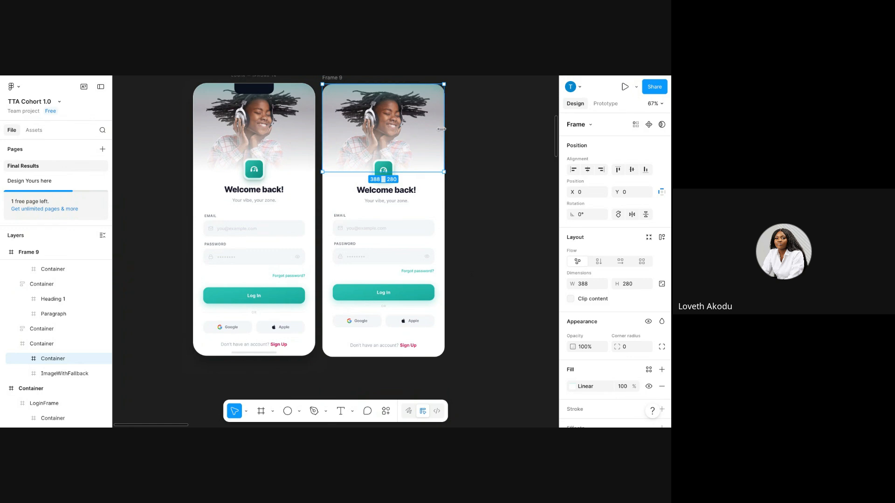
pyautogui.moveTo(444, 129); pyautogui.dragTo(446, 129)
pyautogui.click(475, 137)
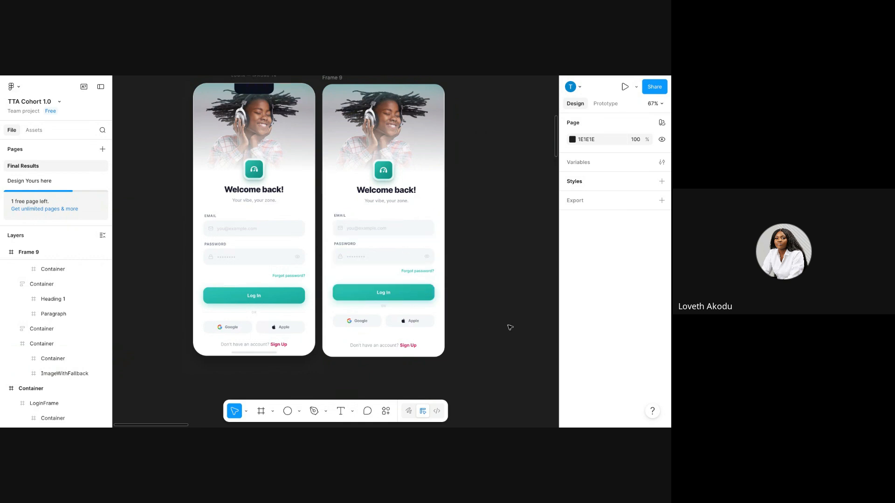
# Scroll back to Frame 9 and reselect its header photo container.
pyautogui.scroll(-3, 511, 328)
pyautogui.scroll(3, 512, 325)
pyautogui.scroll(5, 511, 326)
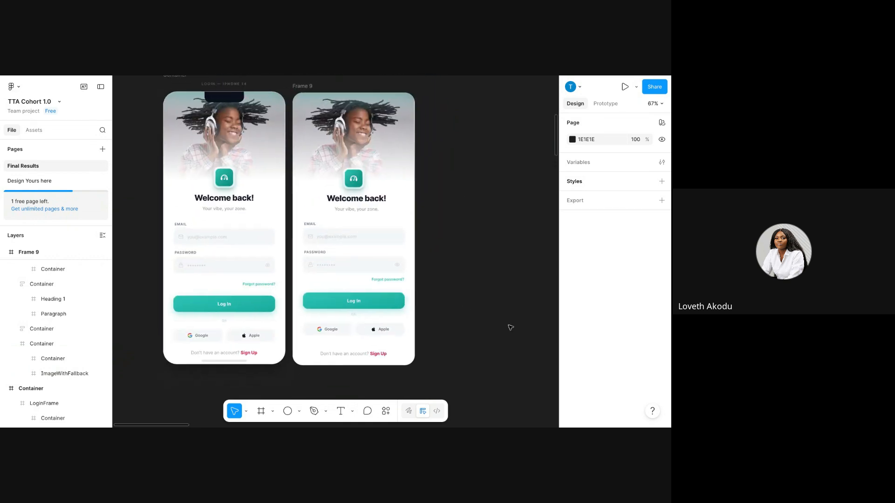
pyautogui.scroll(3, 486, 231)
pyautogui.scroll(5, 486, 232)
pyautogui.hscroll(-3, 487, 231)
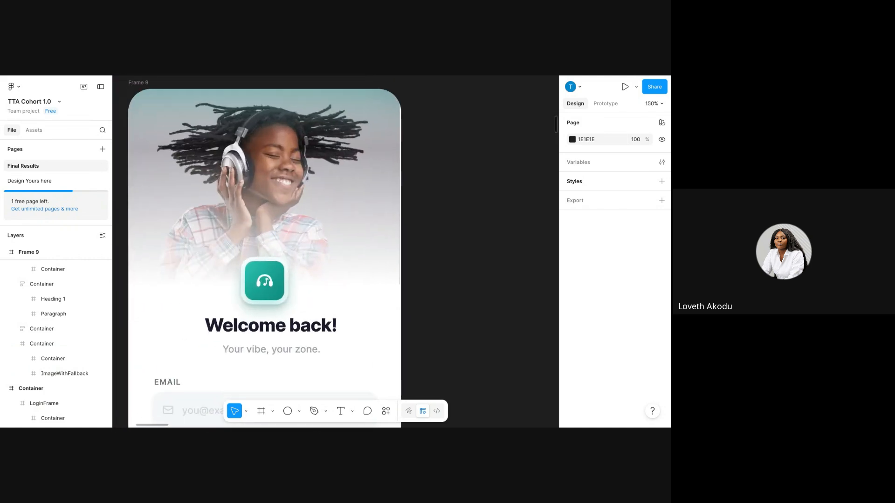
pyautogui.doubleClick(239, 180)
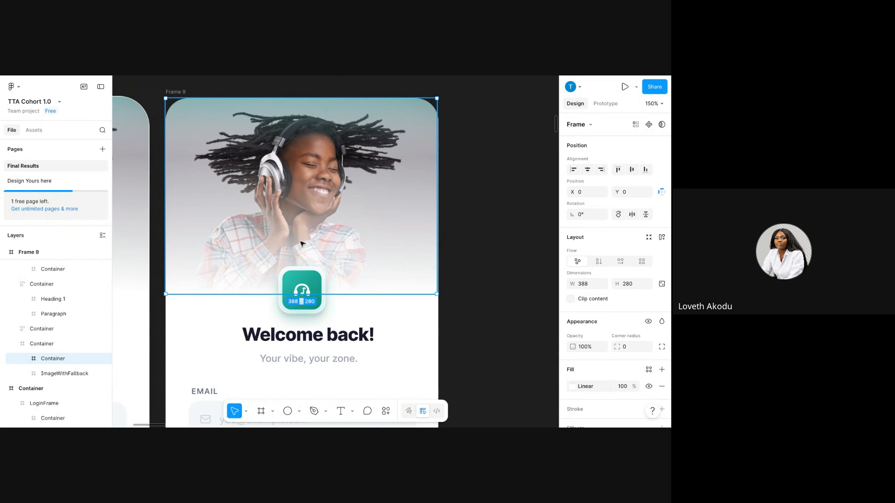
pyautogui.scroll(-1, 666, 379)
pyautogui.scroll(-4, 372, 230)
pyautogui.scroll(-5, 372, 230)
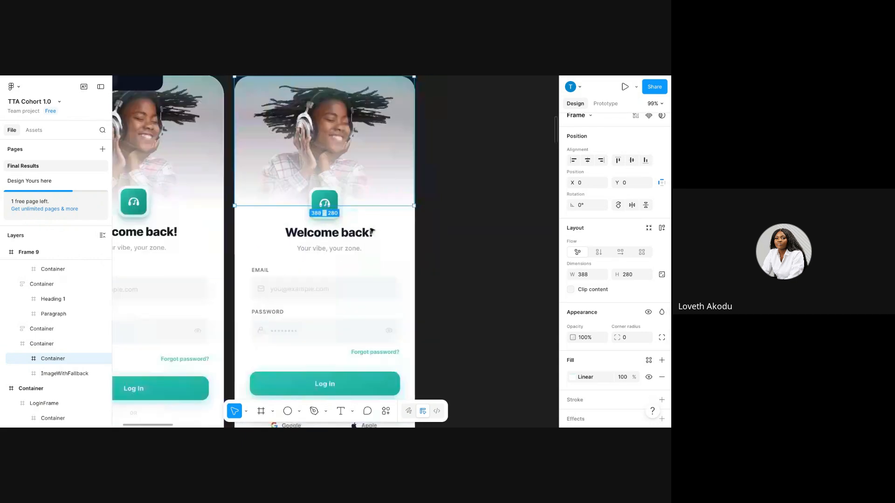
pyautogui.click(456, 154)
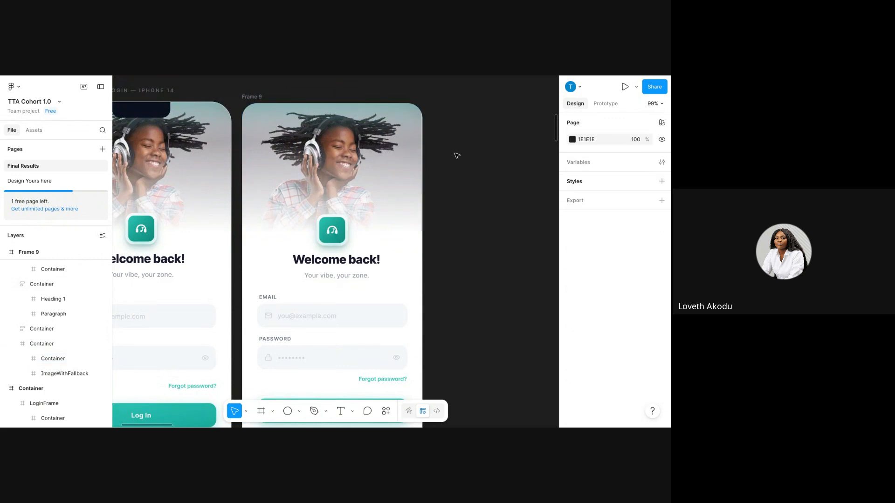
# Copy the 401 × 280 header photo container and bring up the canvas menu to paste it.
pyautogui.click(338, 109)
pyautogui.rightClick(336, 107)
pyautogui.click(348, 115)
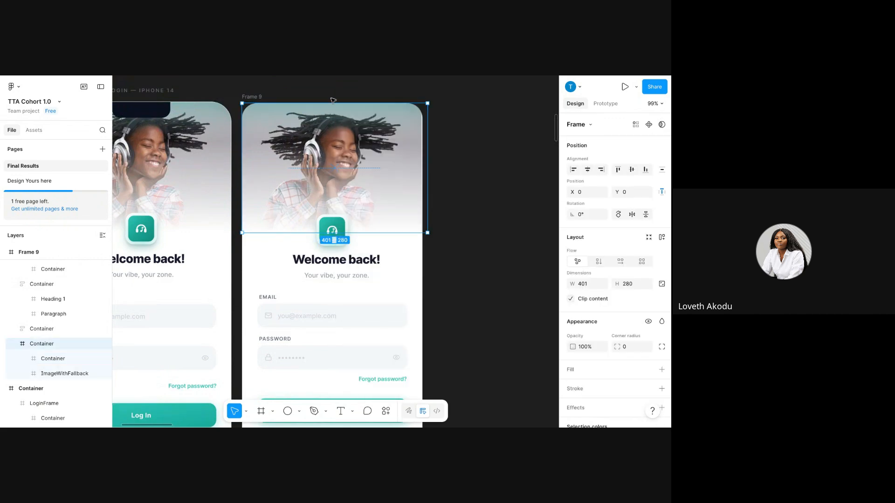
pyautogui.click(489, 193)
pyautogui.scroll(-1, 489, 194)
pyautogui.hscroll(3, 489, 193)
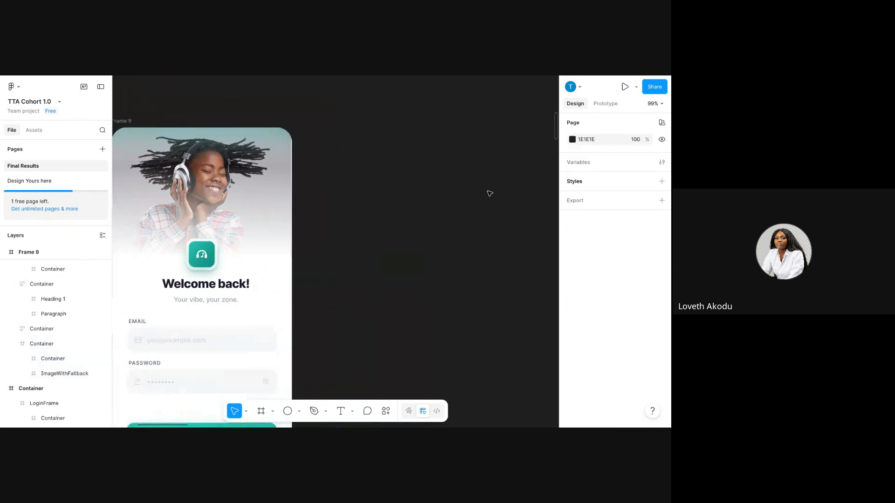
pyautogui.rightClick(371, 157)
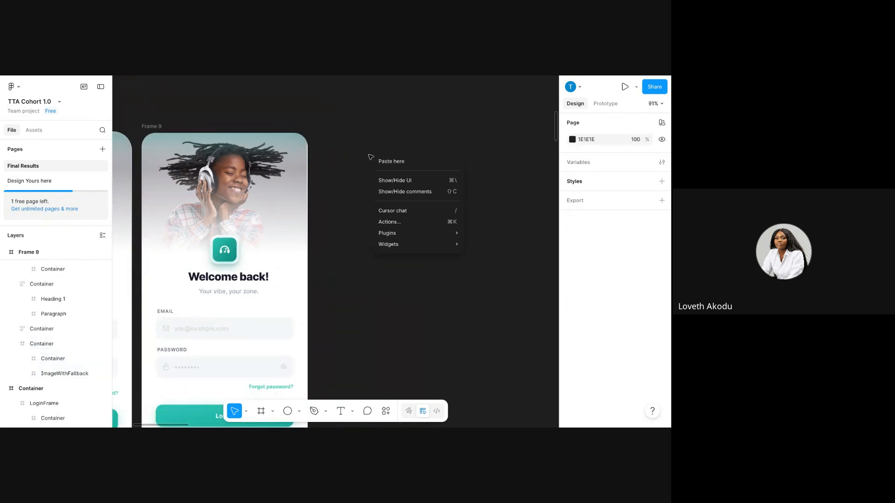
# Paste the header container copy onto the canvas beside Frame 9.
pyautogui.click(392, 161)
pyautogui.moveTo(455, 210); pyautogui.dragTo(413, 196)
pyautogui.click(415, 199)
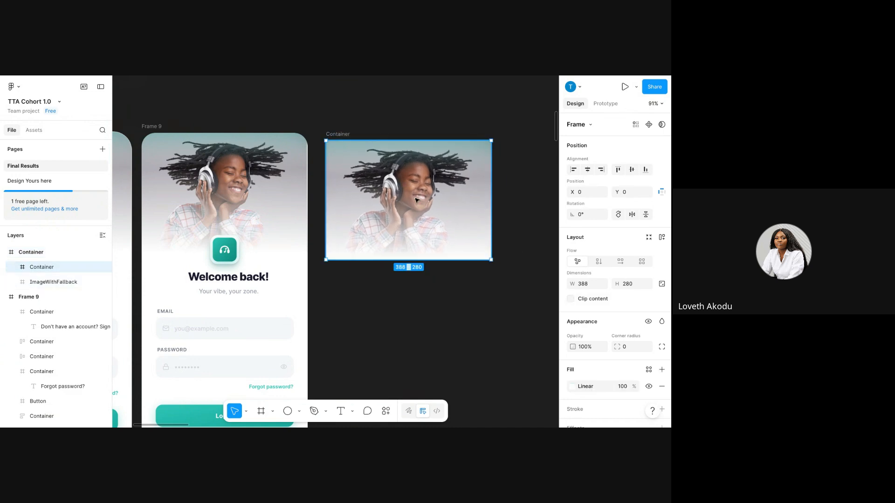
pyautogui.hscroll(1, 415, 200)
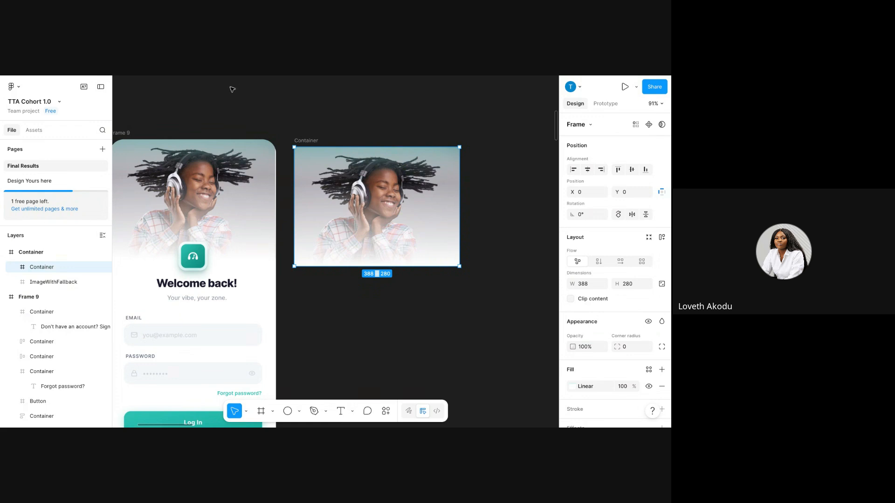
# Inspect the copy's photo image fill and its teal-to-white gradient overlay.
pyautogui.click(26, 282)
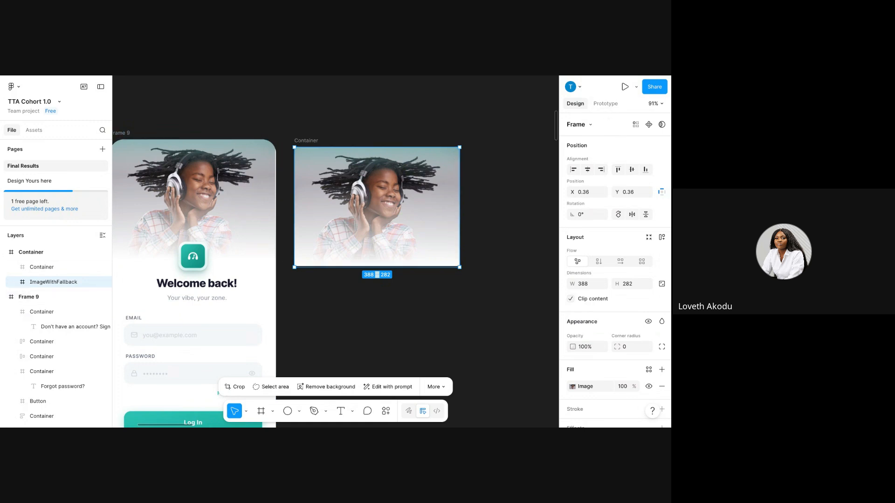
pyautogui.scroll(-3, 615, 266)
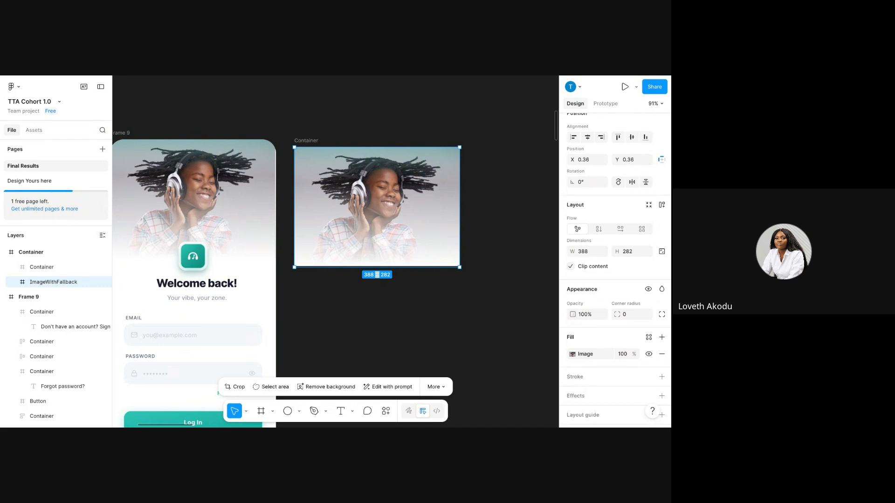
pyautogui.click(573, 314)
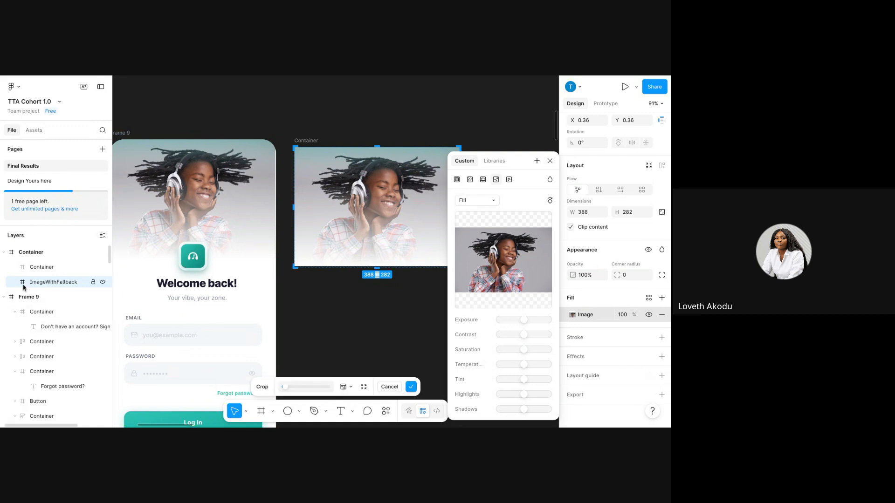
pyautogui.click(21, 269)
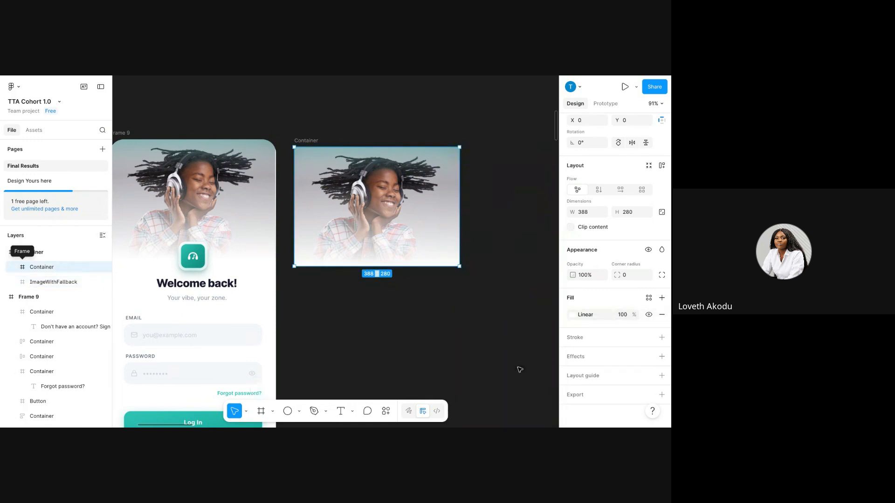
pyautogui.click(572, 315)
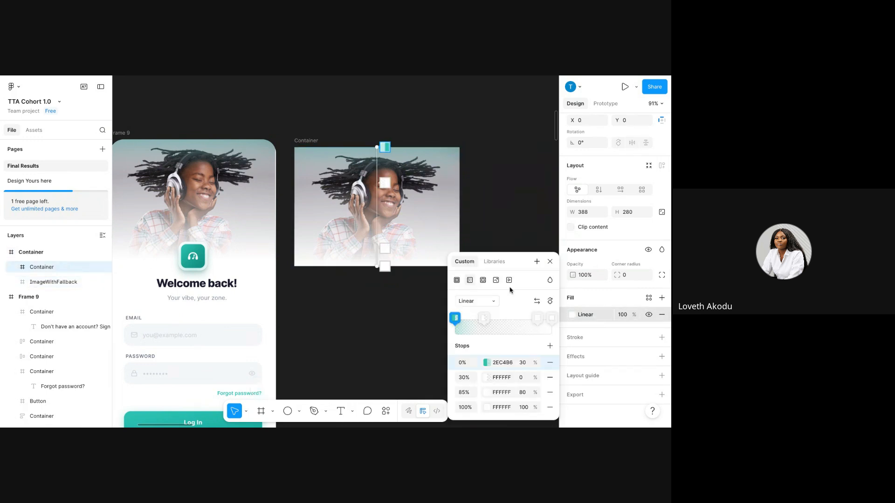
# Narrow the pasted header copy from 401 to 388 px wide.
pyautogui.click(32, 252)
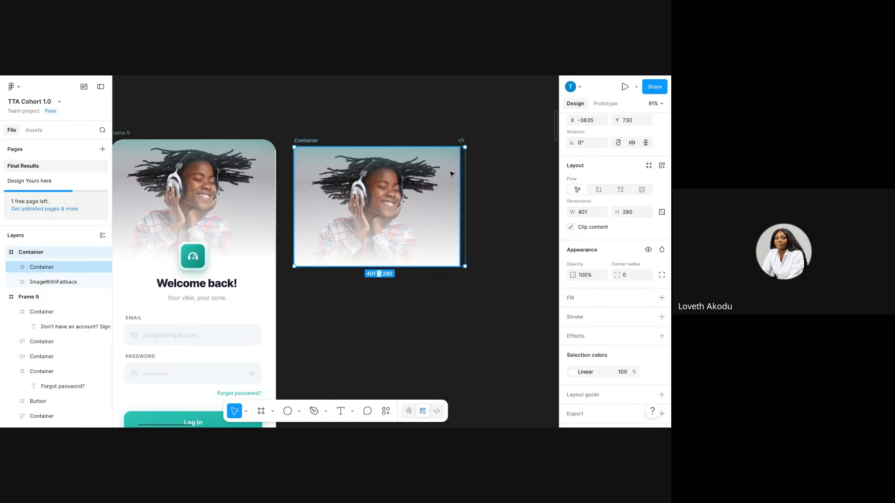
pyautogui.moveTo(465, 215)
pyautogui.mouseDown()
pyautogui.moveTo(433, 217)
pyautogui.moveTo(461, 219)
pyautogui.mouseUp()
pyautogui.click(506, 215)
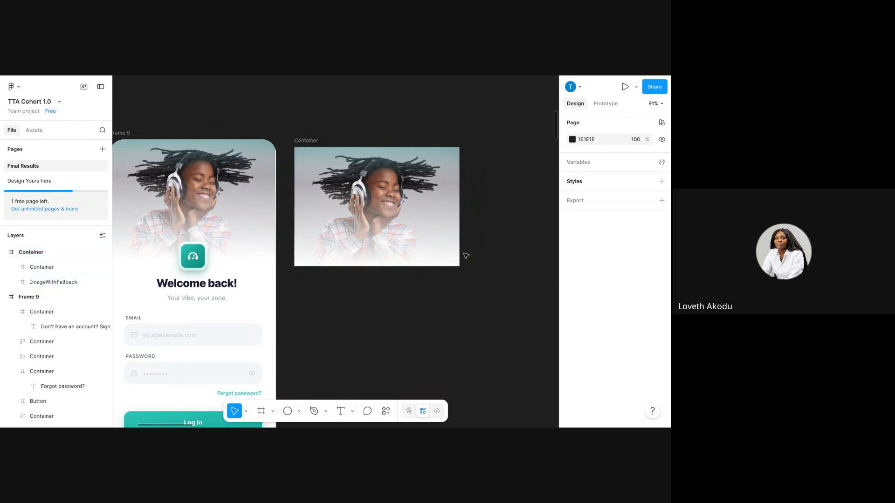
pyautogui.hscroll(3, 467, 256)
pyautogui.scroll(-2, 466, 255)
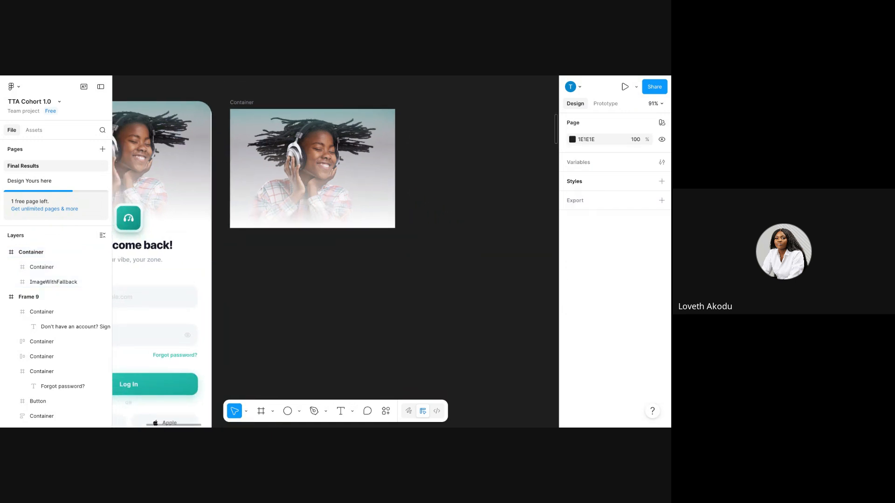
# Draw a new frame, Frame 10, below the header copy.
pyautogui.click(257, 415)
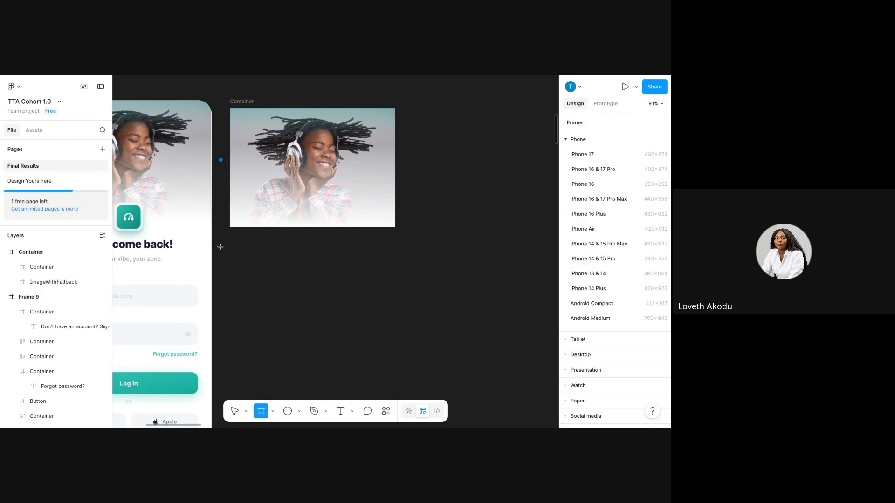
pyautogui.moveTo(230, 237); pyautogui.dragTo(396, 347)
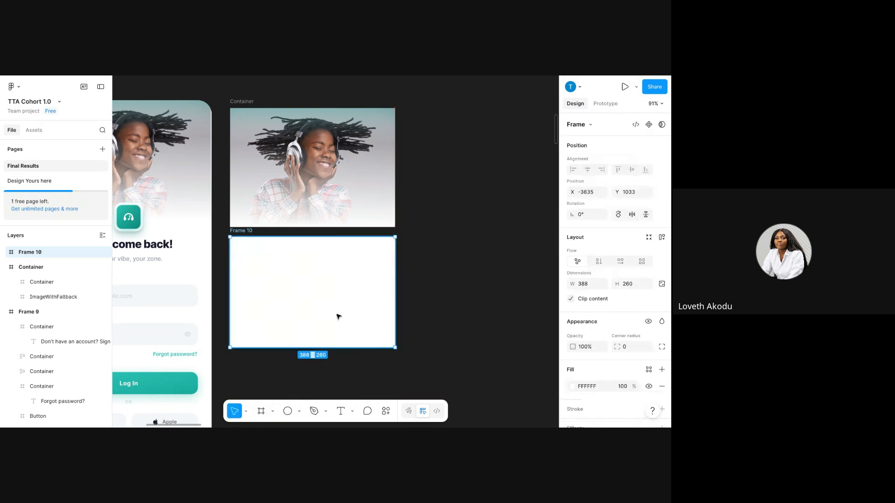
pyautogui.scroll(-1, 553, 380)
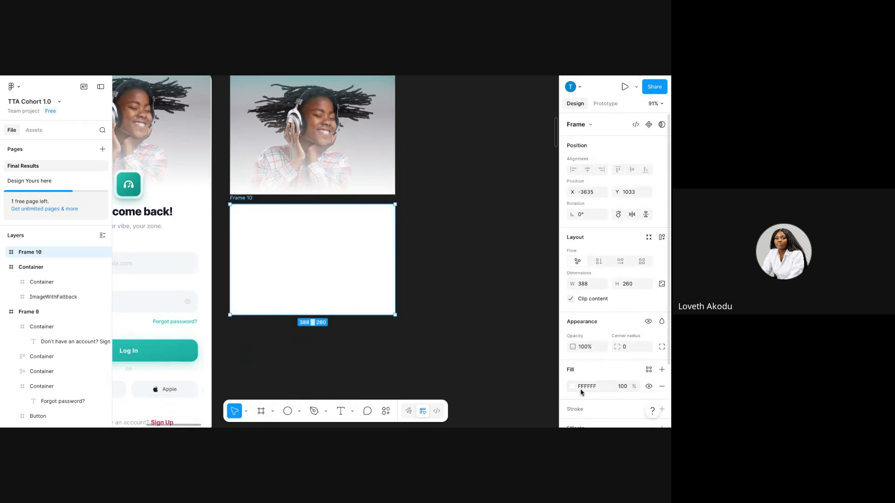
# Set Frame 10's fill to an image uploaded from the computer.
pyautogui.click(573, 387)
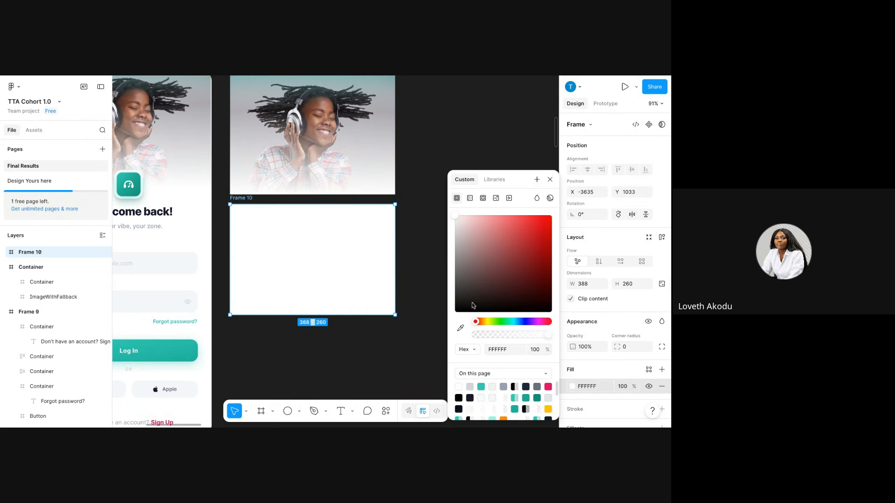
pyautogui.click(496, 199)
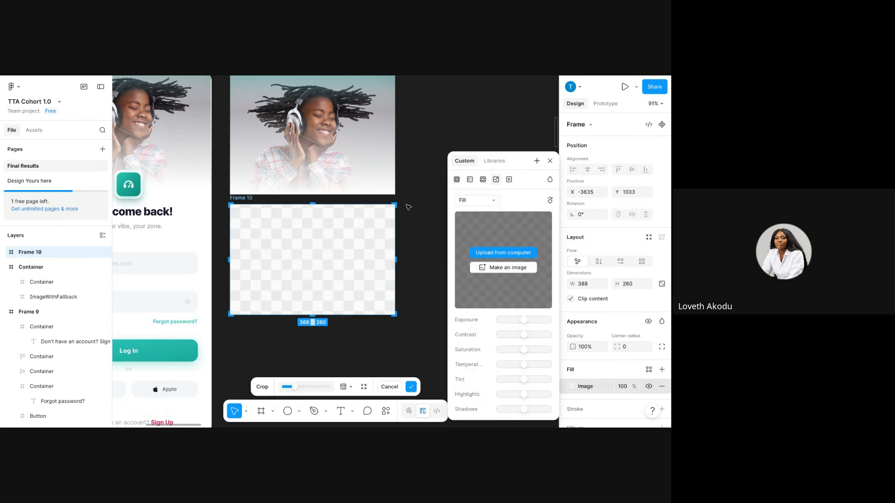
pyautogui.click(482, 253)
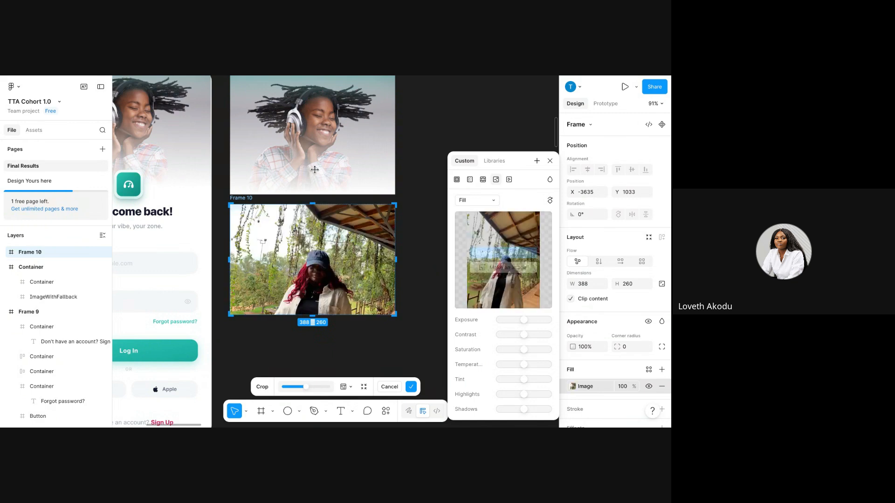
# Confirm the placed photo, then draw Frame 11 over it inside Frame 10 with a white fill.
pyautogui.click(411, 193)
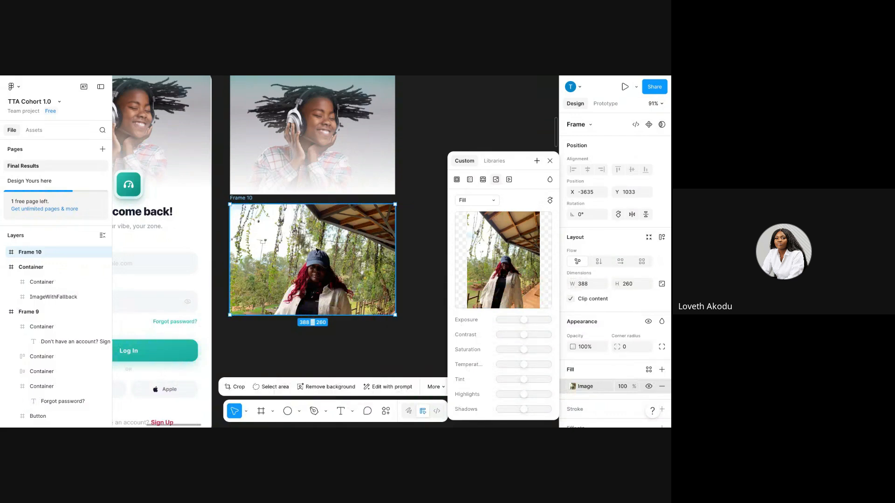
pyautogui.click(549, 161)
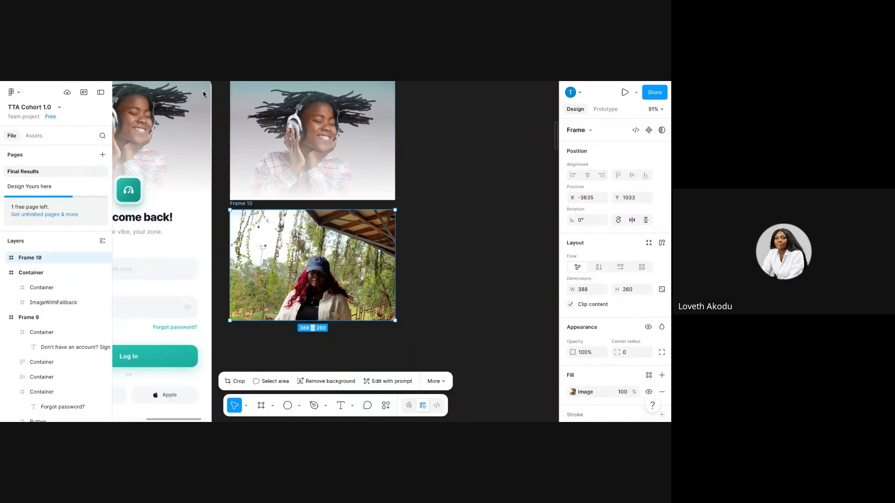
pyautogui.hscroll(-2, 279, 254)
pyautogui.hscroll(-1, 280, 254)
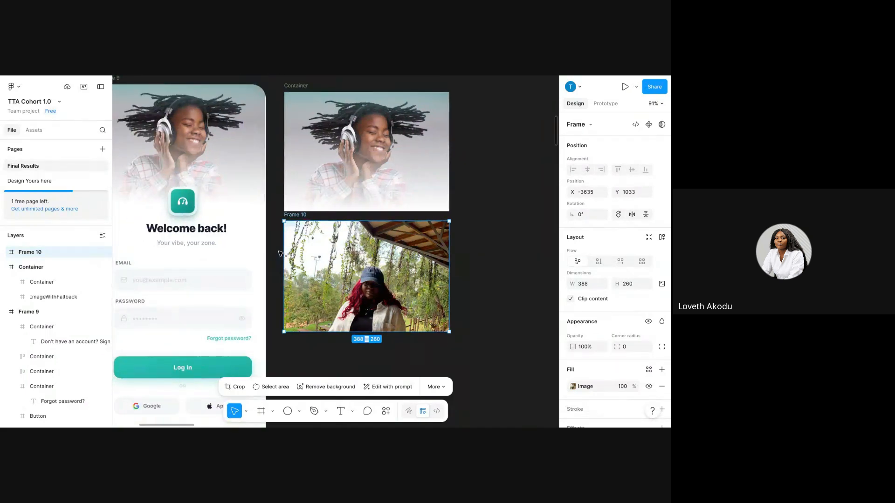
pyautogui.click(258, 414)
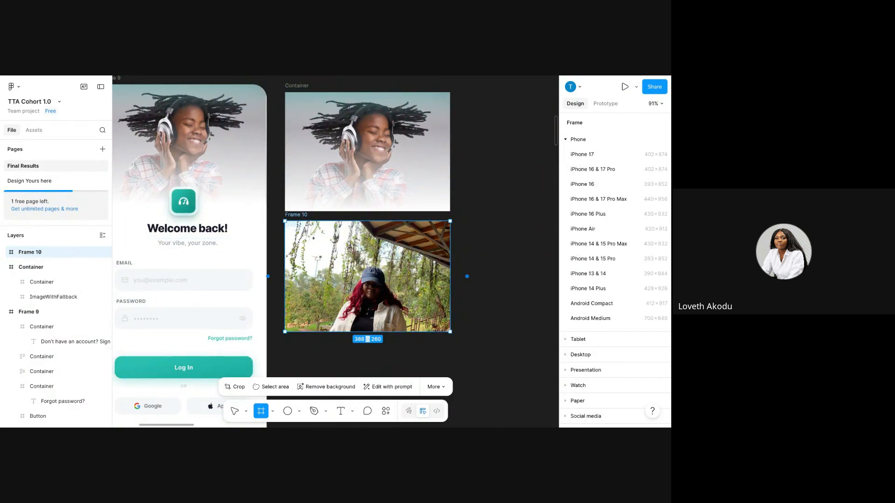
pyautogui.moveTo(284, 220); pyautogui.dragTo(450, 332)
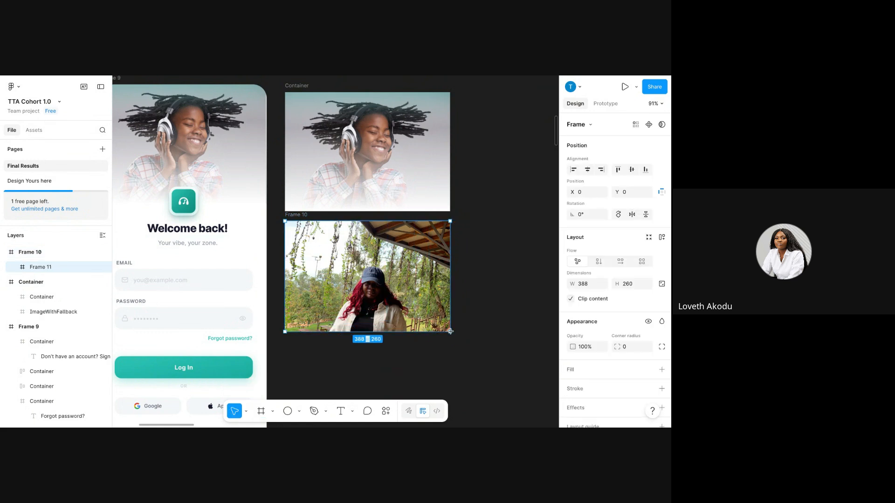
pyautogui.click(662, 370)
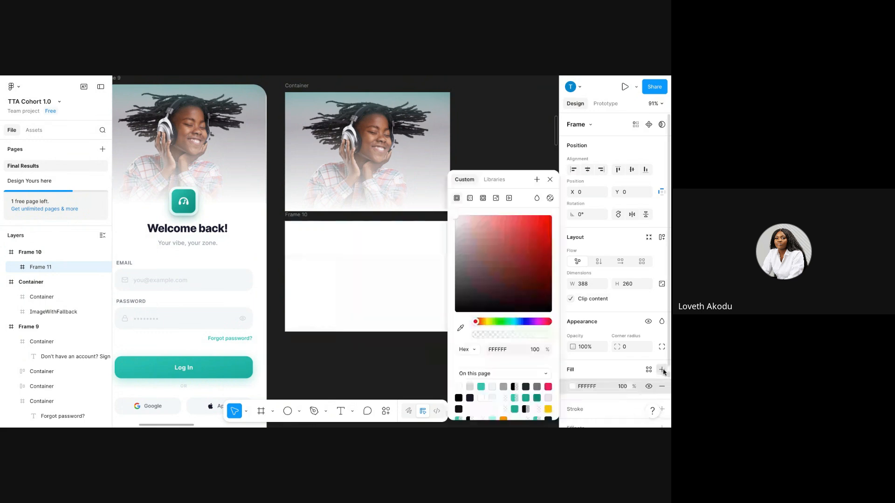
# Make Frame 11's fill a linear gradient with a teal 2EC4B6 starting stop.
pyautogui.click(572, 388)
pyautogui.click(572, 388)
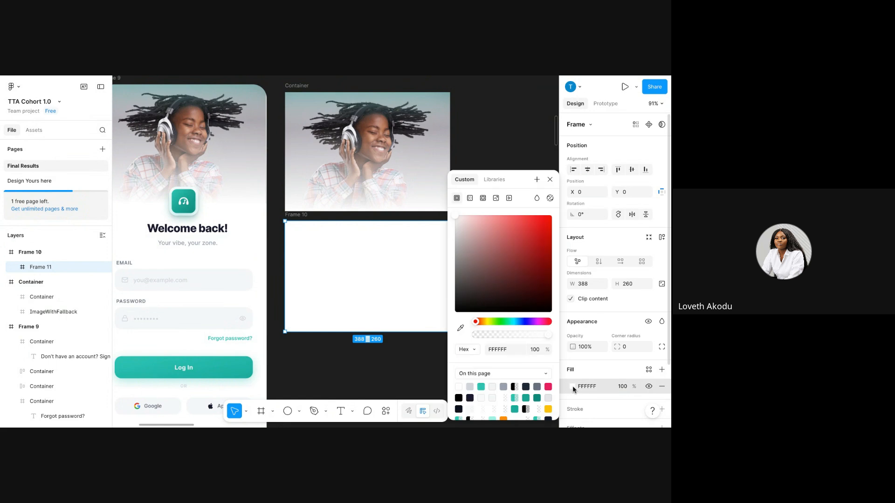
pyautogui.click(470, 198)
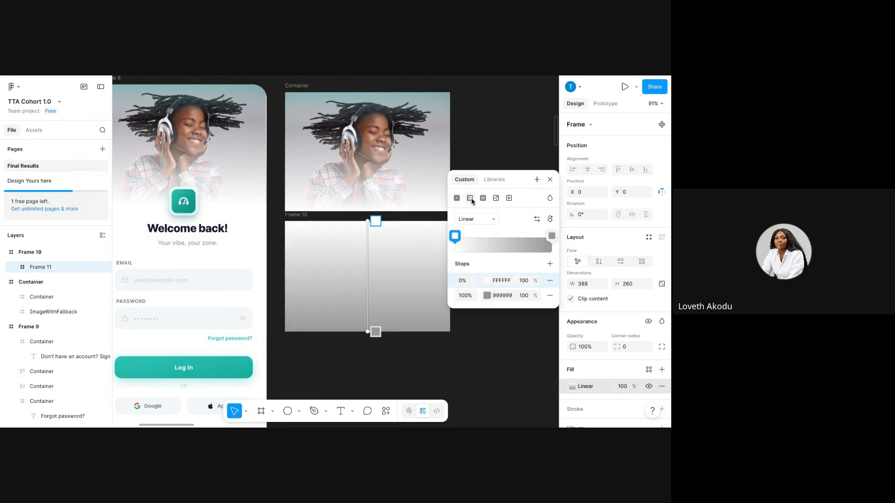
pyautogui.click(507, 281)
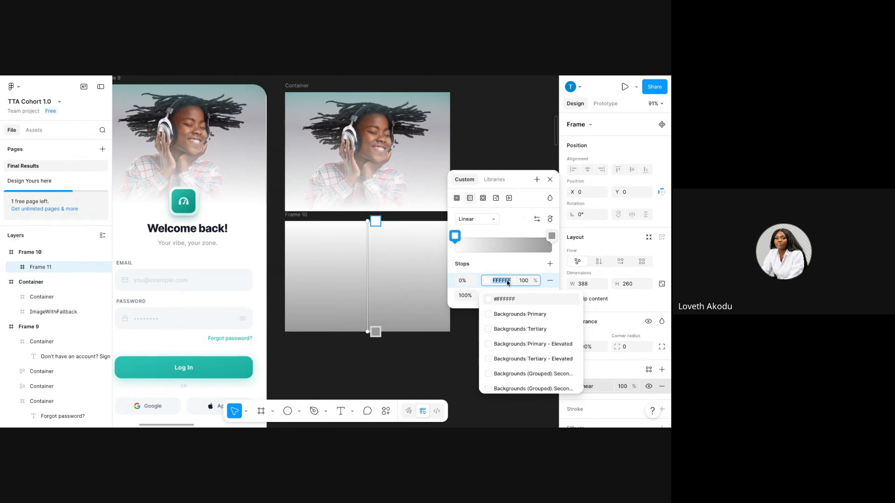
pyautogui.click(487, 281)
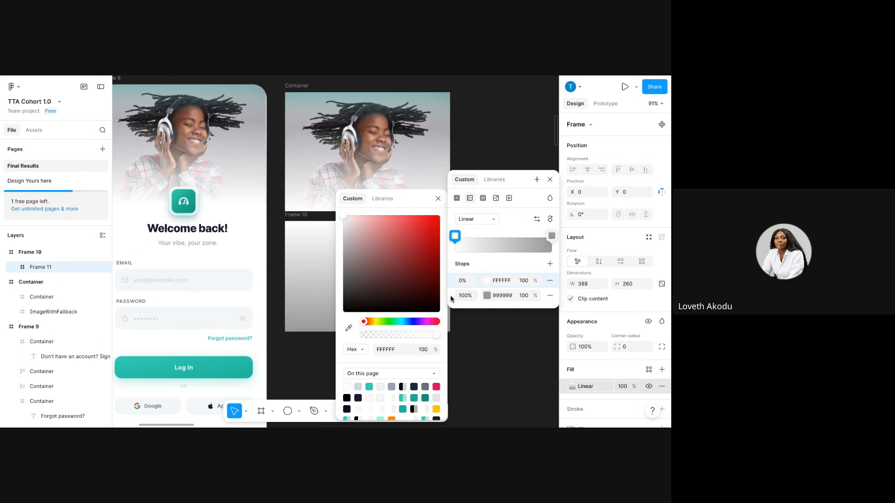
pyautogui.click(348, 327)
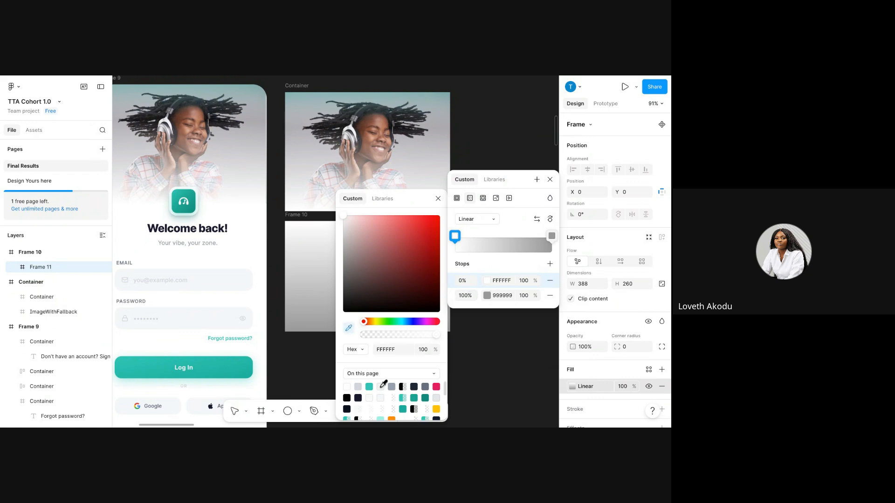
pyautogui.click(374, 385)
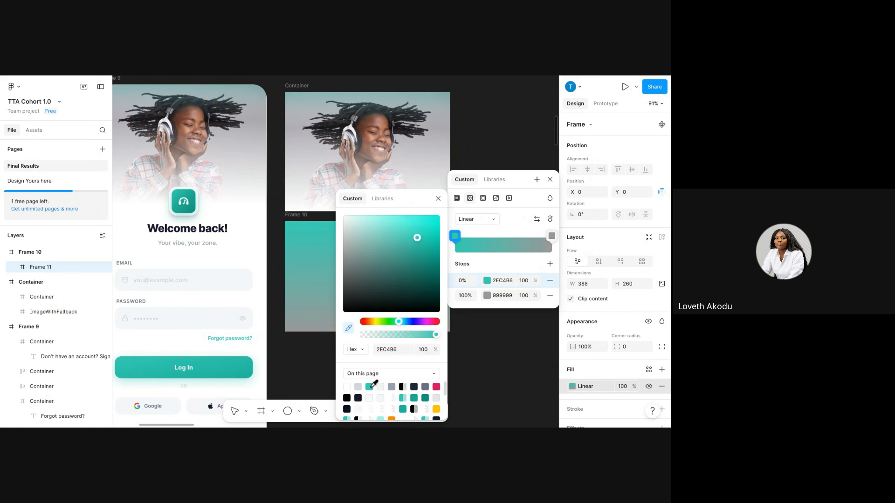
# Set the end stop to pale E4F0EF and drag the handle so teal fades by mid-frame.
pyautogui.click(488, 298)
pyautogui.click(500, 296)
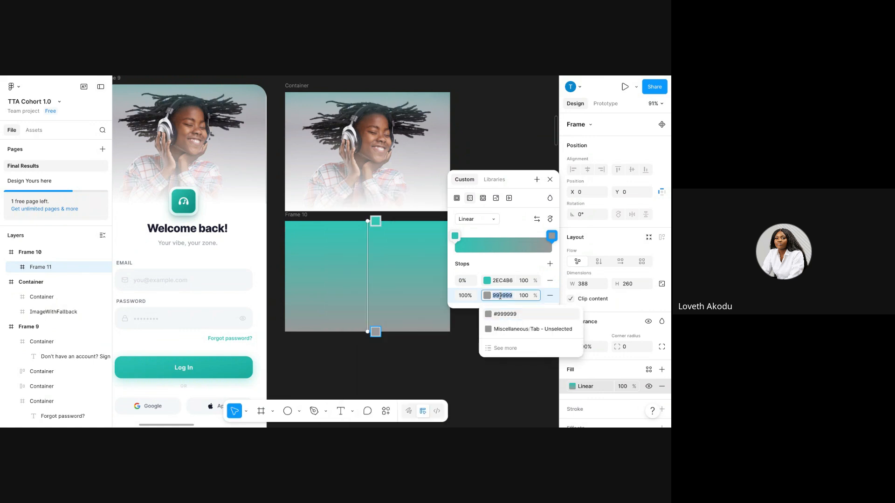
pyautogui.press('BackSpace')
pyautogui.click(487, 296)
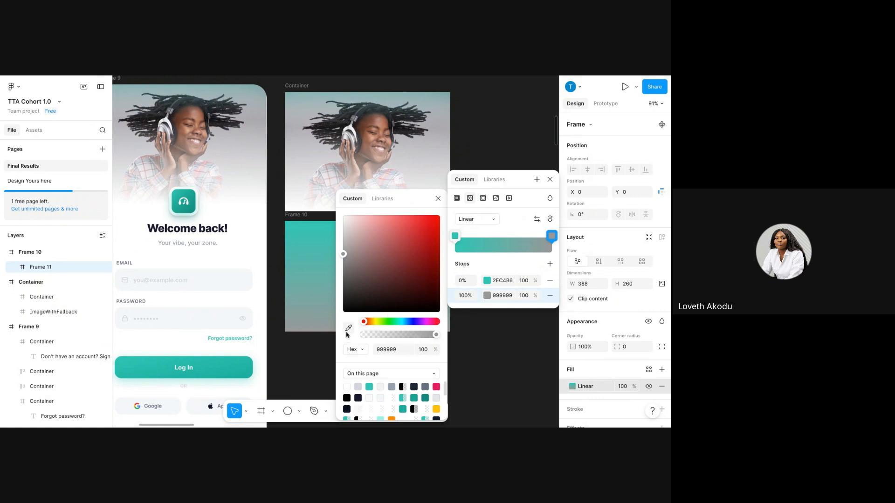
pyautogui.click(349, 328)
pyautogui.click(369, 386)
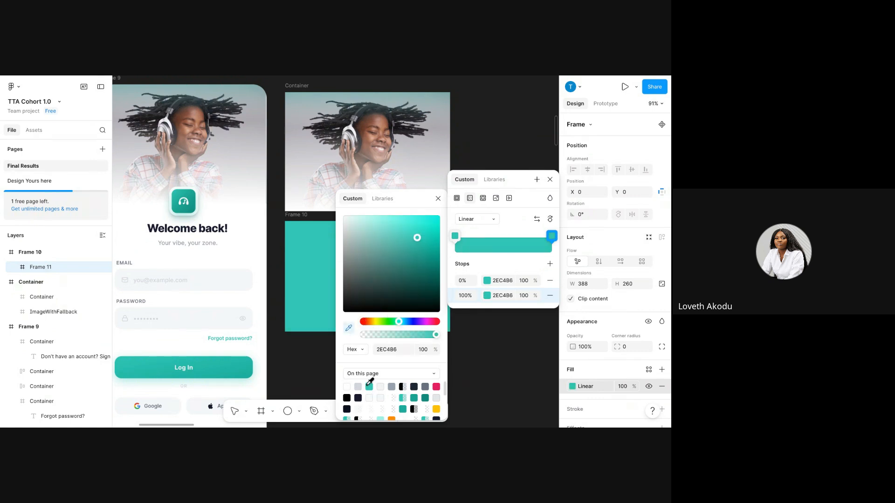
pyautogui.click(487, 298)
pyautogui.click(346, 217)
pyautogui.click(350, 228)
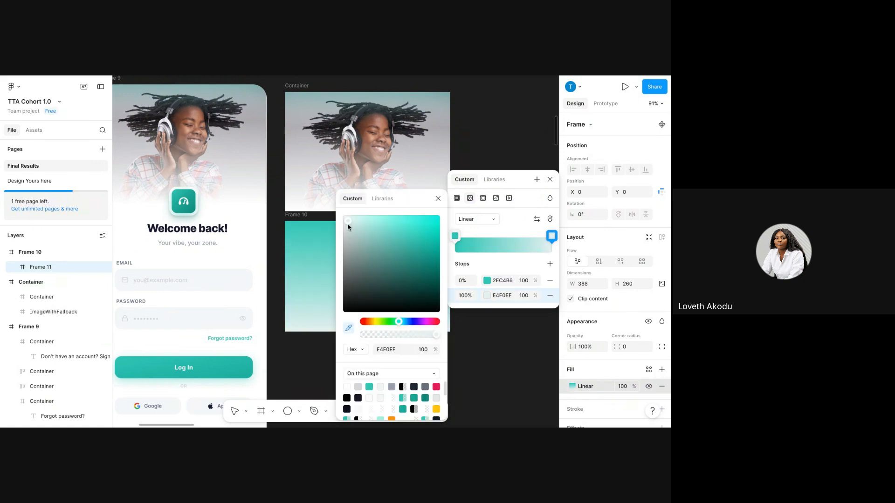
pyautogui.click(438, 199)
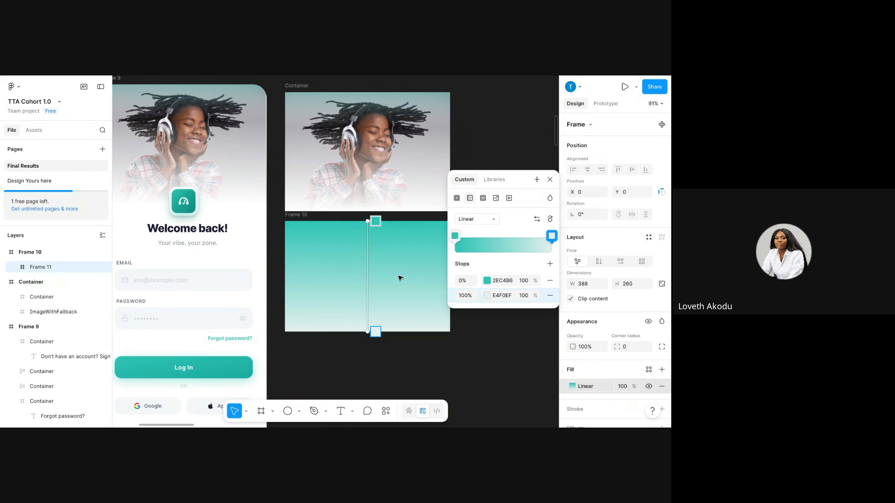
pyautogui.moveTo(367, 333); pyautogui.dragTo(368, 239)
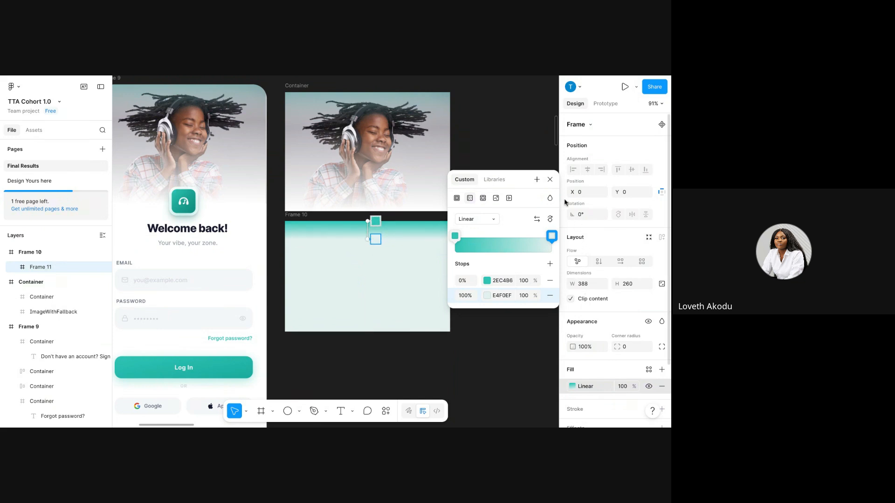
# Set the gradient fill to 50% opacity while keeping Frame 11's layer opacity at 100%.
pyautogui.click(584, 349)
pyautogui.write('1')
pyautogui.press('Return')
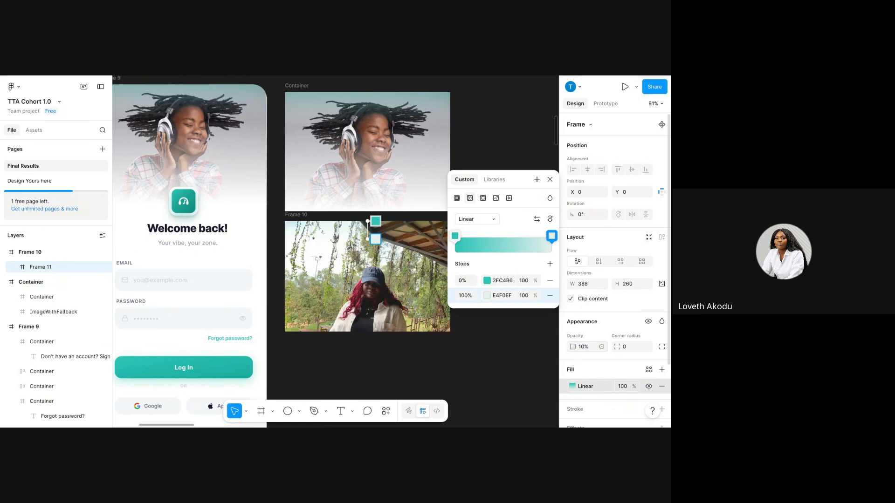
pyautogui.moveTo(368, 239); pyautogui.dragTo(367, 257)
pyautogui.click(625, 387)
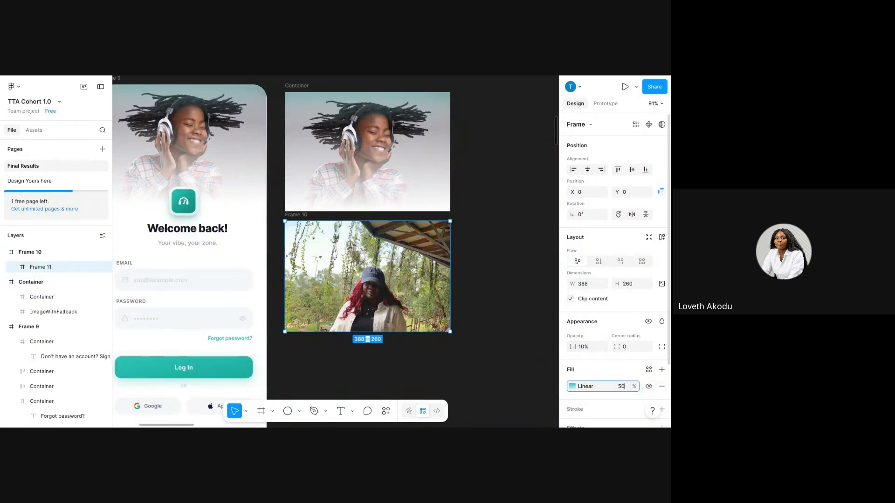
pyautogui.press('Return')
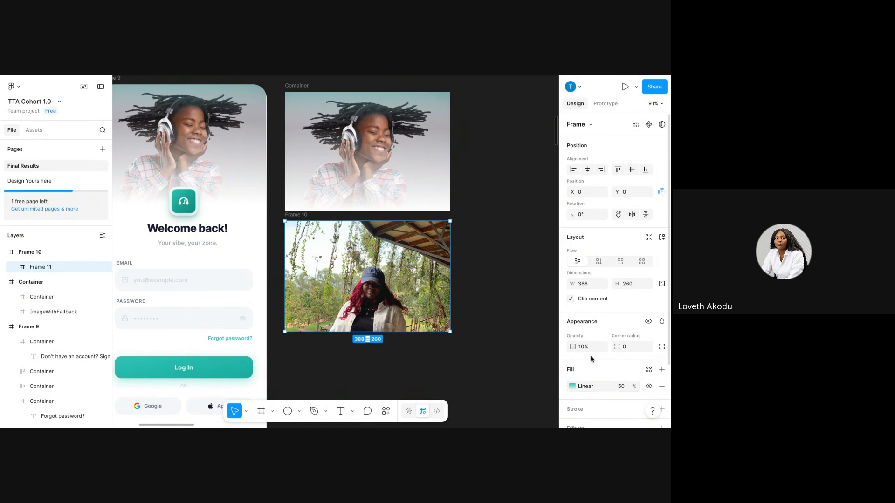
pyautogui.click(589, 350)
pyautogui.write('100')
pyautogui.press('Return')
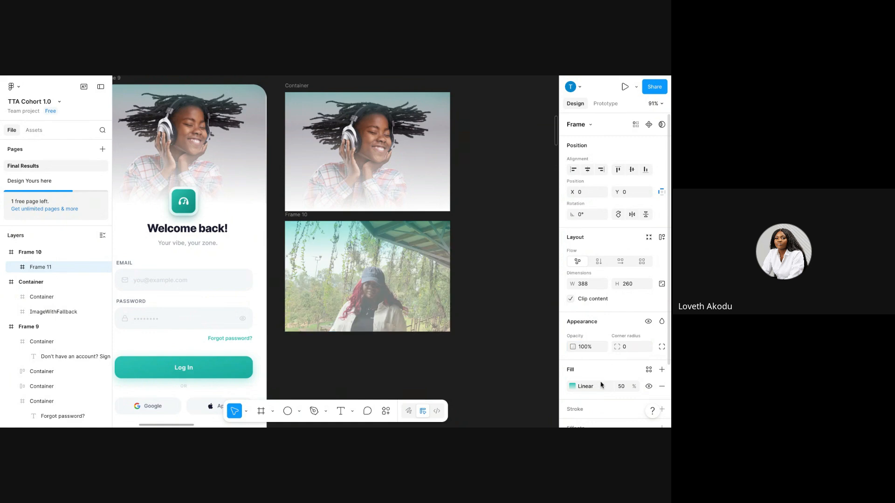
pyautogui.click(622, 387)
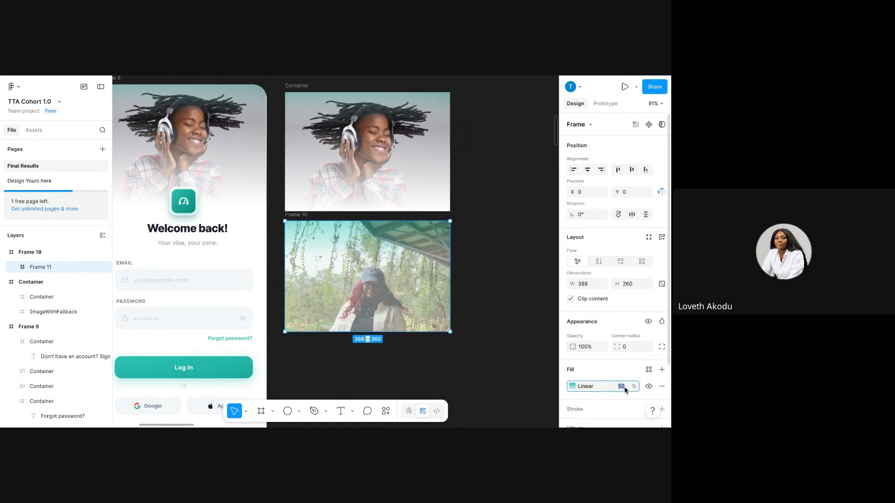
pyautogui.click(572, 386)
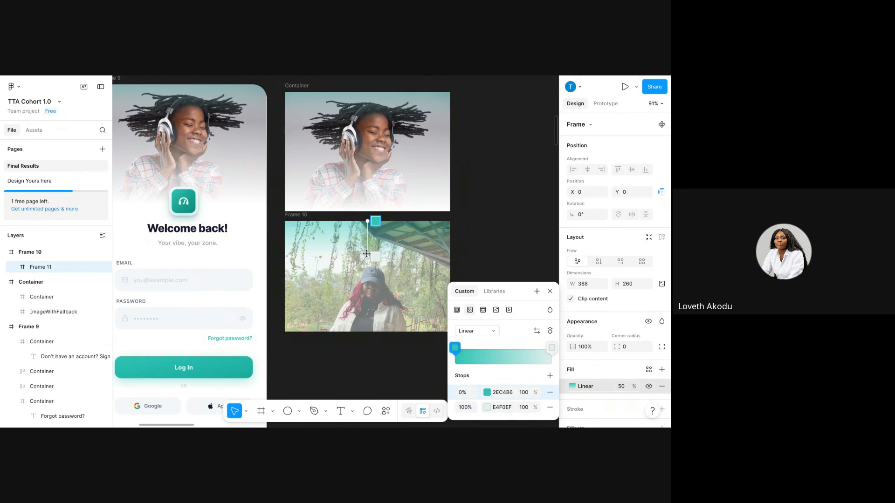
# Drag the gradient end handle upward so the teal fades near the photo's top.
pyautogui.moveTo(366, 254); pyautogui.dragTo(360, 233)
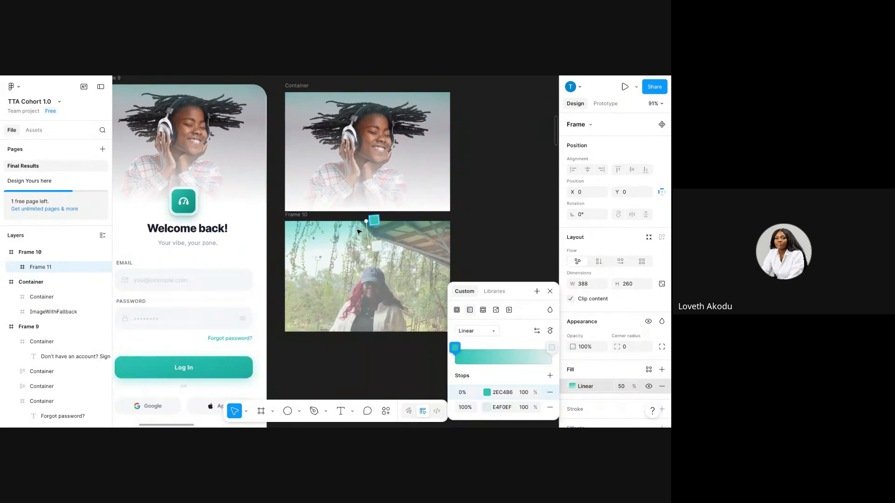
pyautogui.click(306, 214)
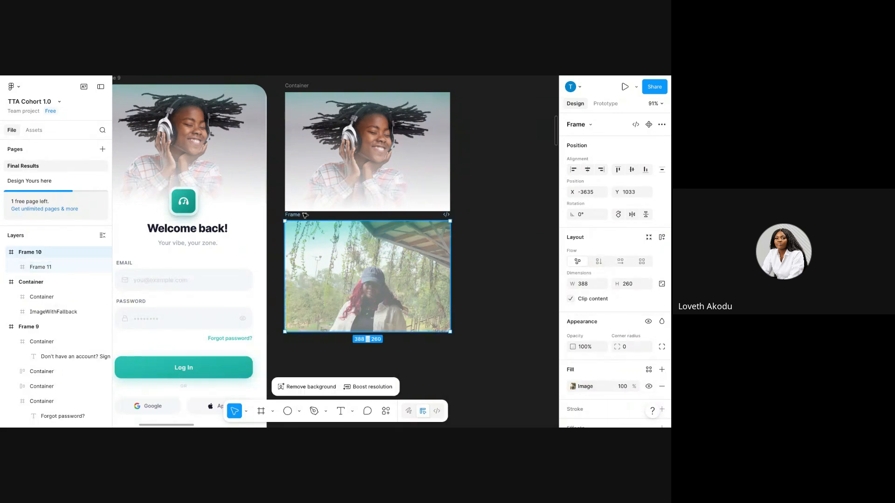
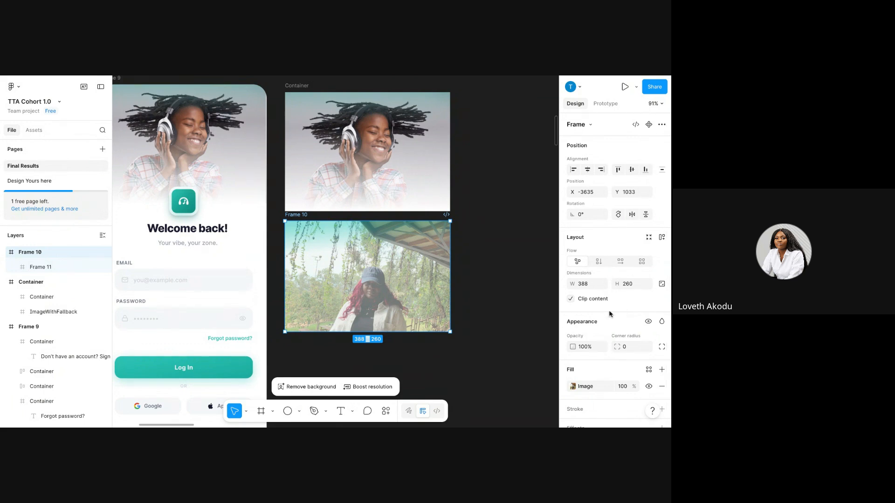
# Set Frame 11's gradient fill opacity to 100%.
pyautogui.hscroll(3, 377, 373)
pyautogui.hscroll(-1, 377, 373)
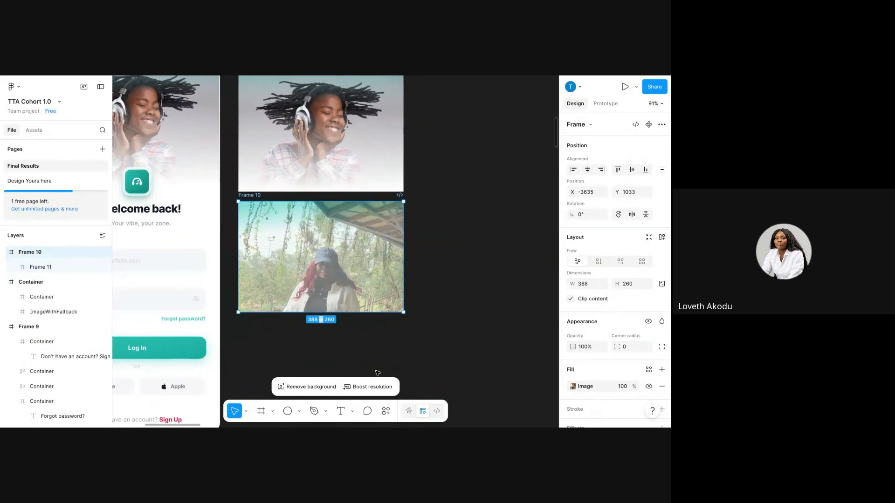
pyautogui.doubleClick(313, 238)
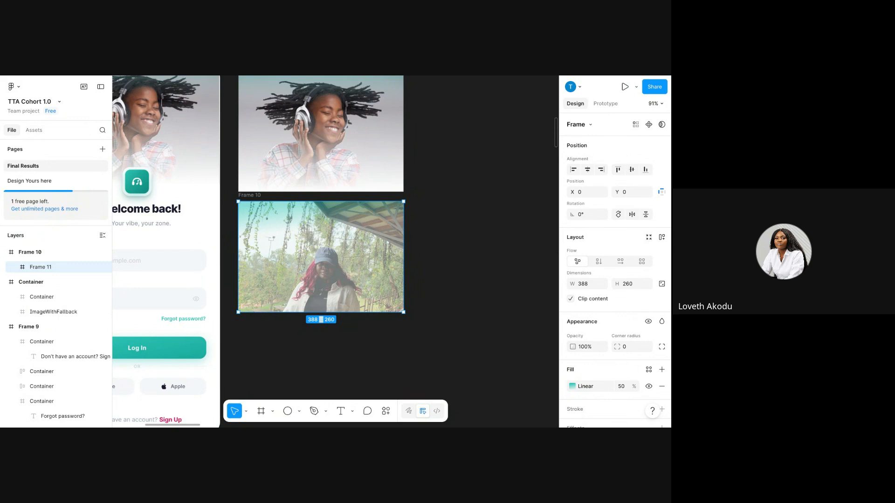
pyautogui.click(572, 386)
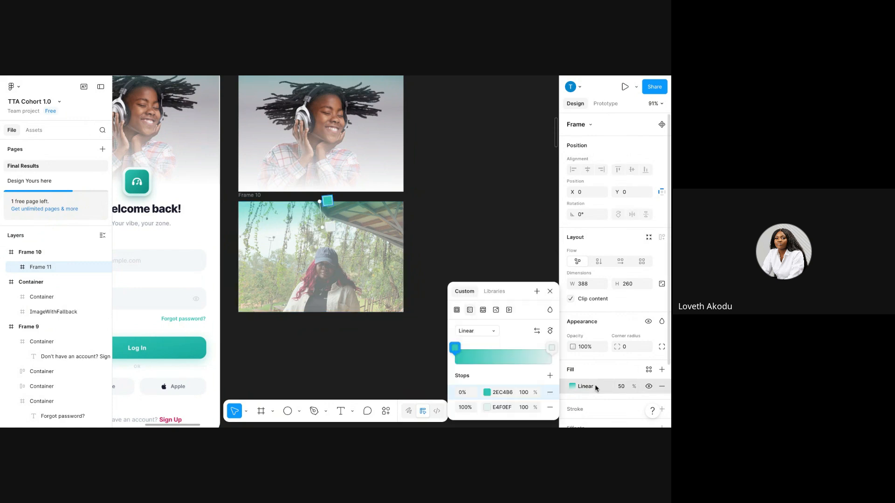
pyautogui.click(623, 387)
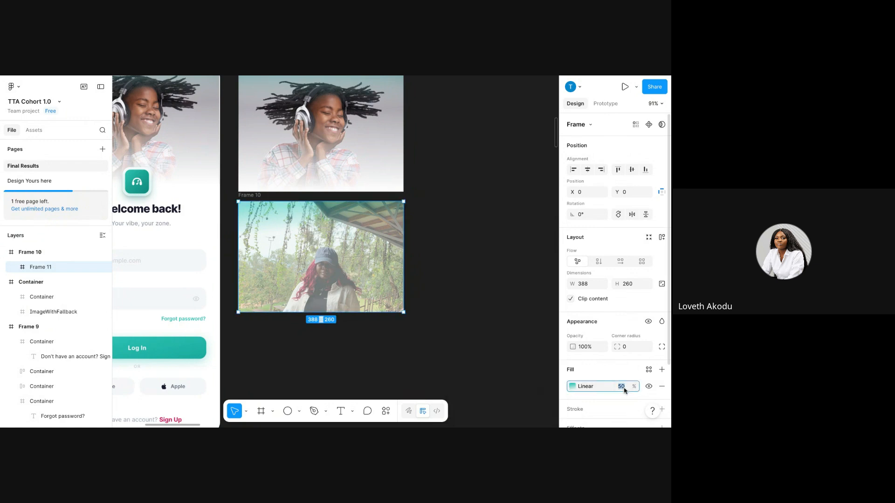
pyautogui.write('100')
pyautogui.press('Return')
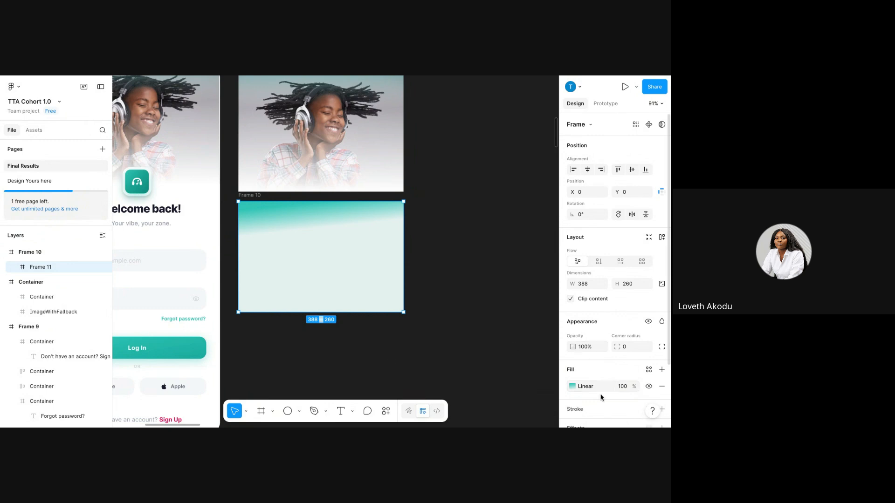
# Replace the gradient's end stop with a new pale DFF2F1 stop reaching further down.
pyautogui.click(572, 387)
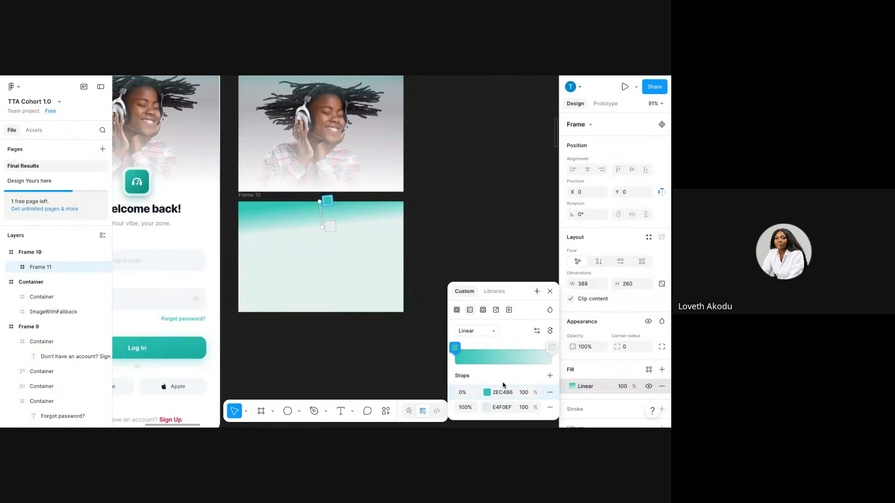
pyautogui.click(549, 408)
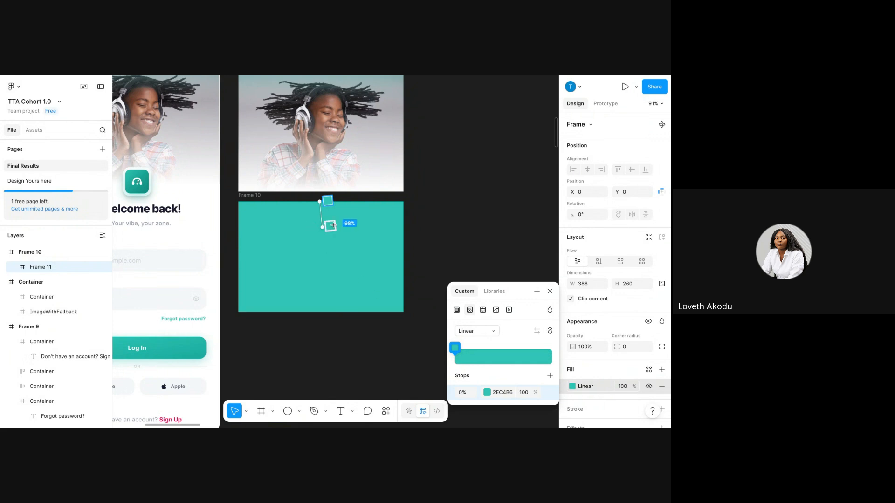
pyautogui.moveTo(322, 227)
pyautogui.mouseDown()
pyautogui.moveTo(325, 274)
pyautogui.moveTo(306, 184)
pyautogui.moveTo(315, 241)
pyautogui.mouseUp()
pyautogui.click(550, 376)
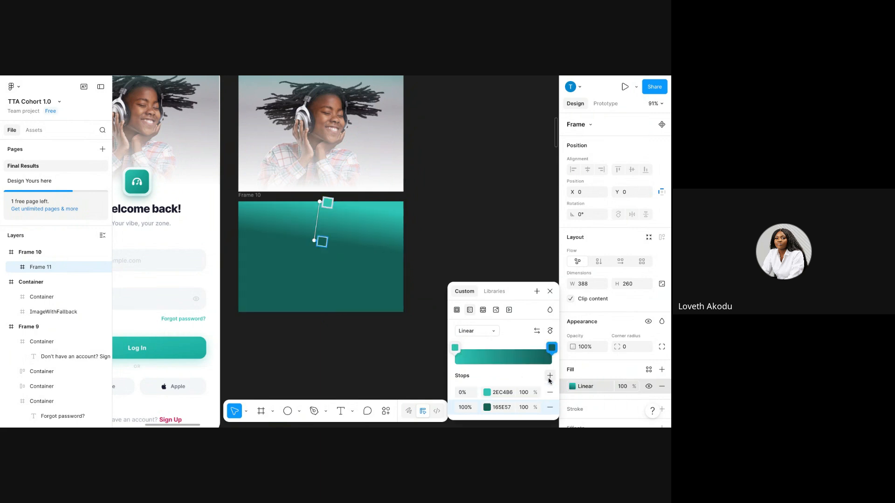
pyautogui.click(488, 407)
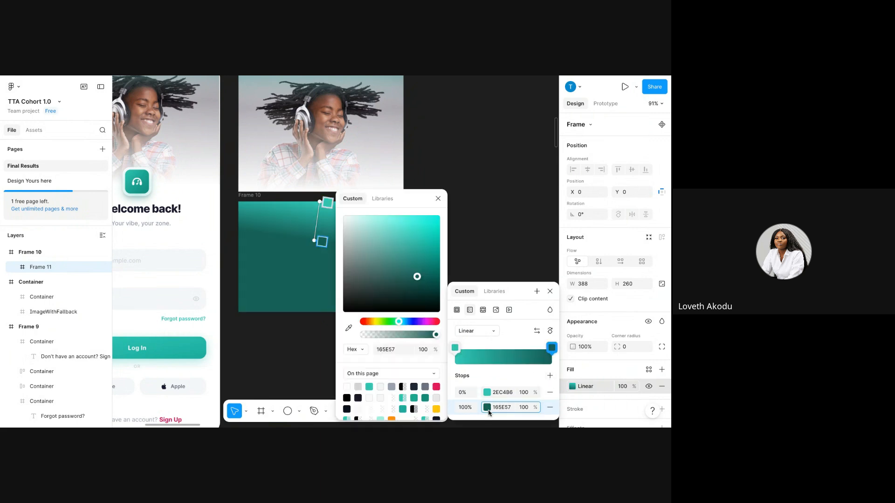
pyautogui.click(351, 220)
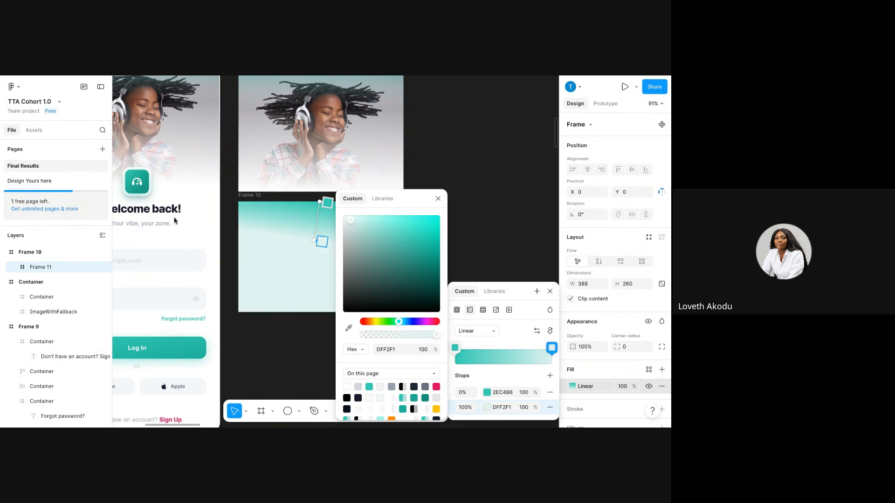
pyautogui.click(51, 252)
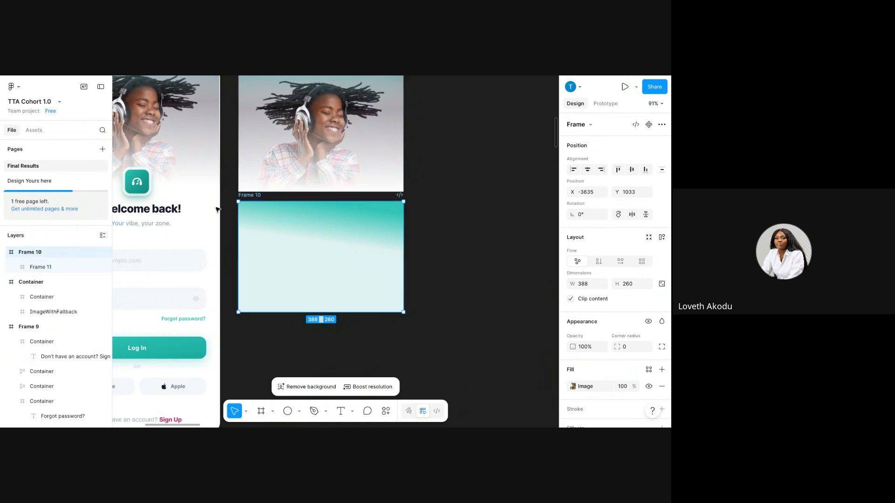
# Move Frame 11 out of Frame 10 so it sits above it in Layers.
pyautogui.click(65, 264)
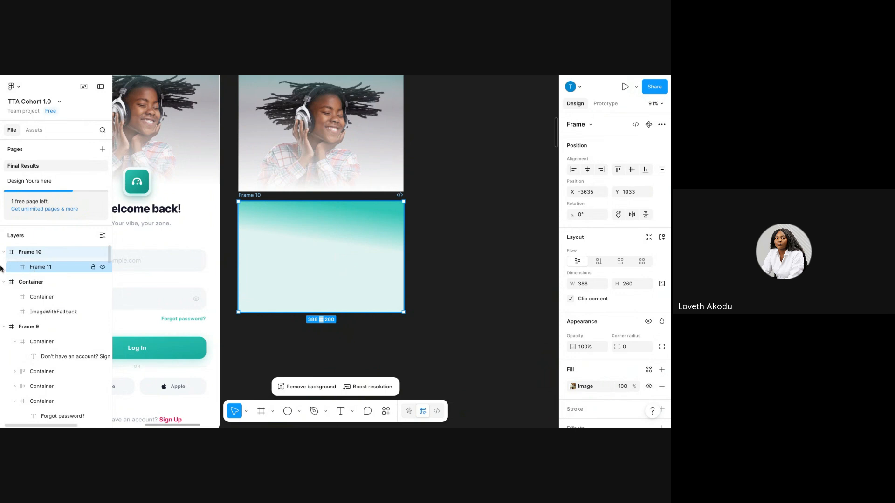
pyautogui.moveTo(24, 268)
pyautogui.mouseDown()
pyautogui.moveTo(2, 257)
pyautogui.moveTo(11, 259)
pyautogui.mouseUp()
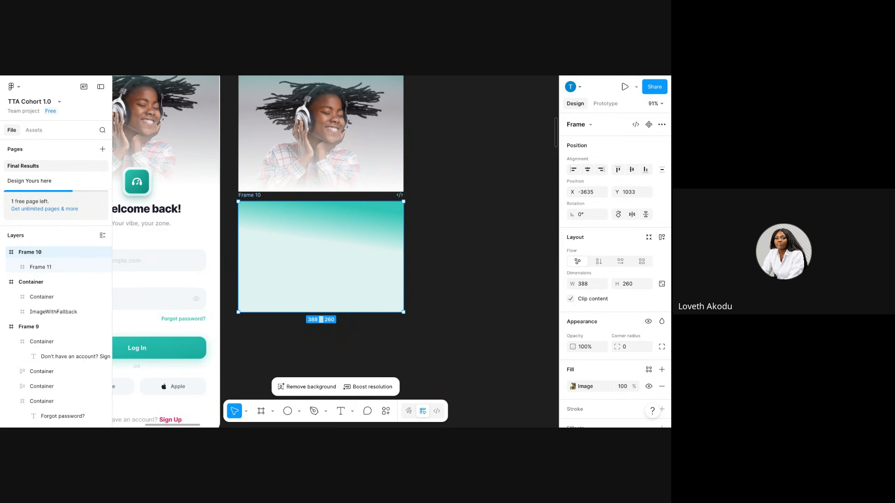
pyautogui.moveTo(24, 269); pyautogui.dragTo(15, 250)
# Wrap Frame 10 and Frame 11 together in a new Frame 12.
pyautogui.click(13, 272)
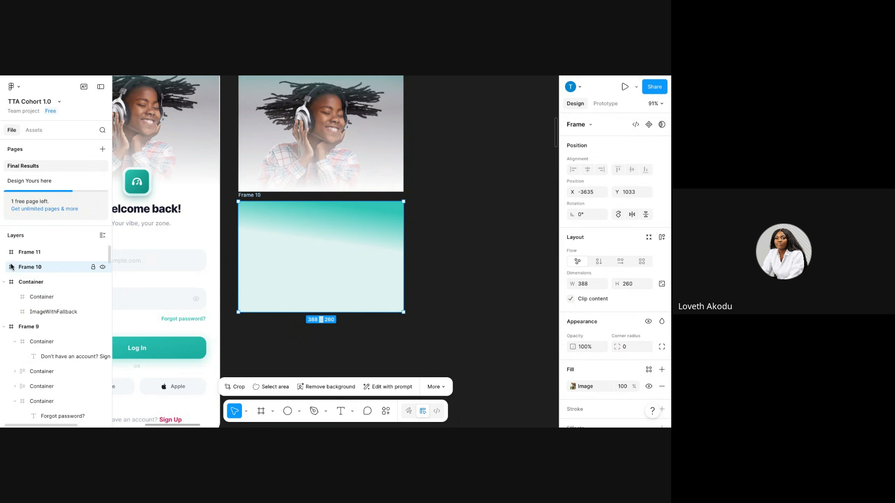
pyautogui.keyDown('shift'); pyautogui.click(27, 256); pyautogui.keyUp('shift')
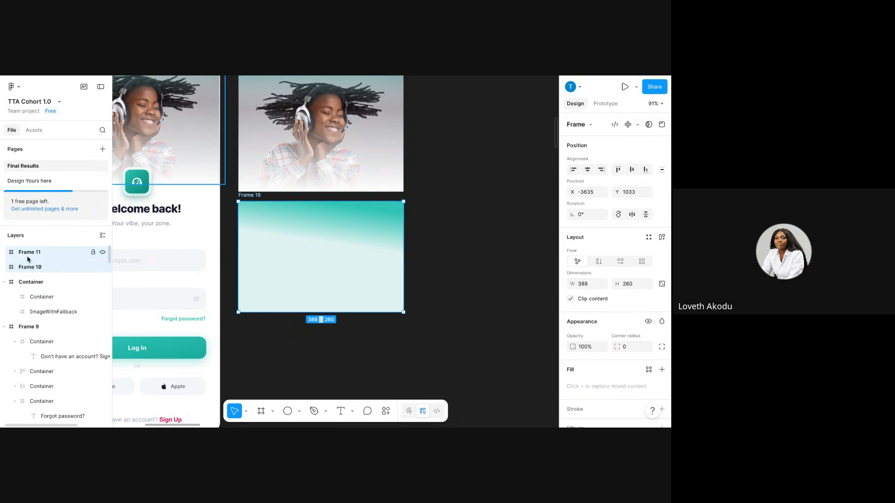
pyautogui.rightClick(28, 259)
pyautogui.moveTo(84, 175)
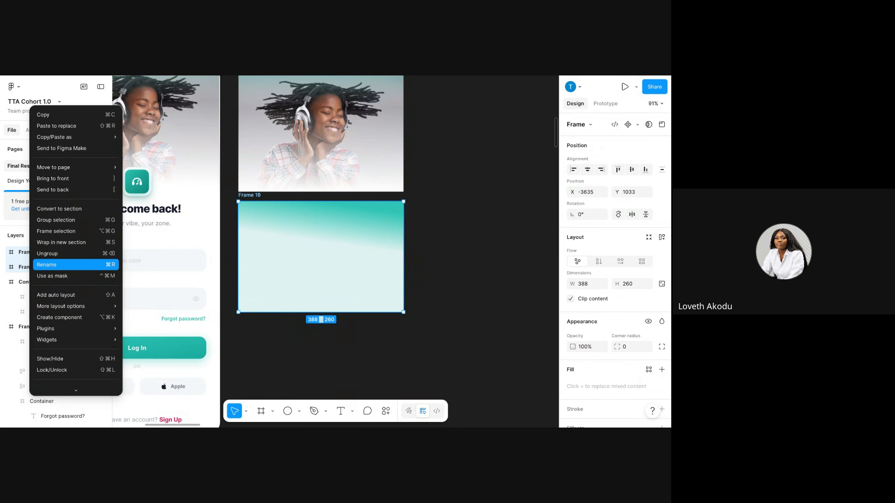
pyautogui.click(67, 232)
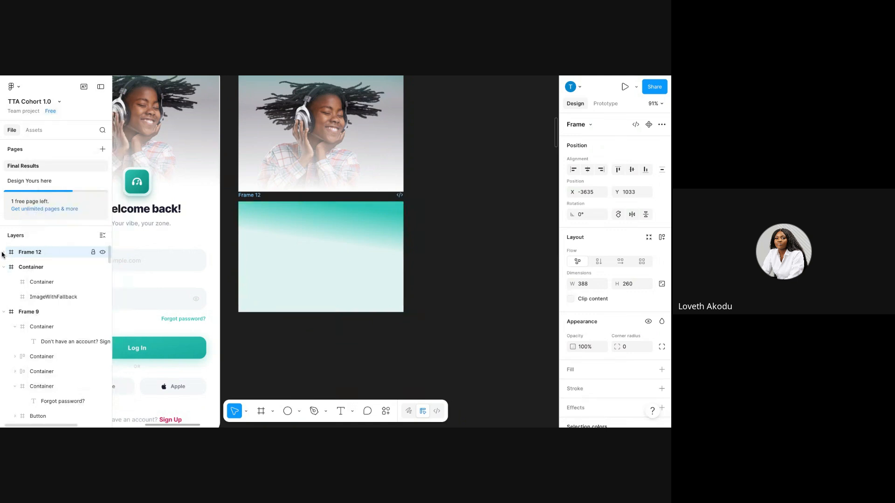
# Shrink Frame 10's height inside Frame 12.
pyautogui.click(23, 282)
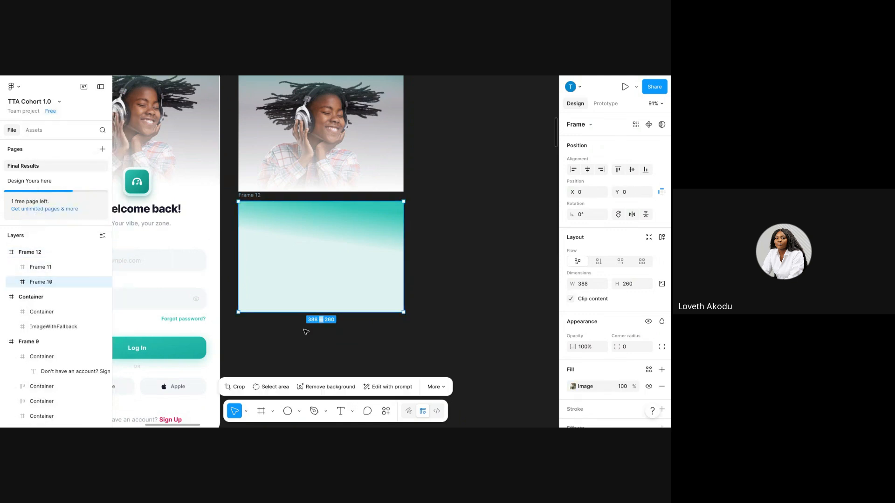
pyautogui.moveTo(312, 312); pyautogui.dragTo(302, 228)
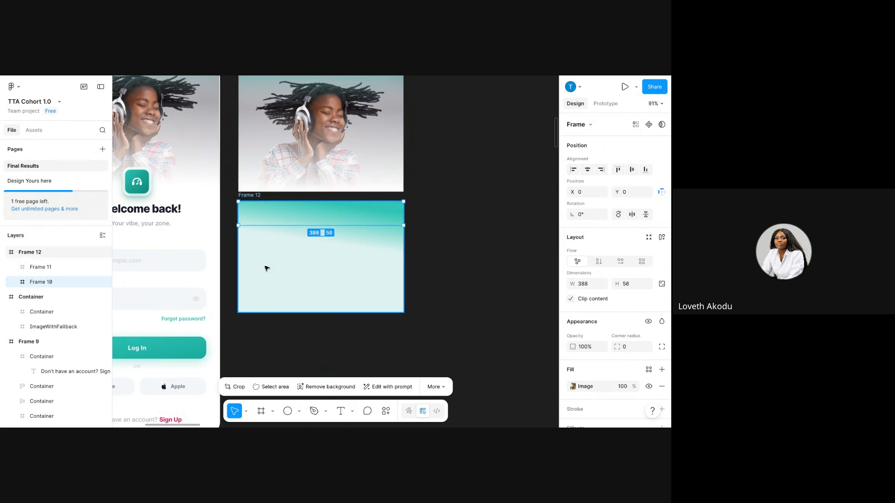
pyautogui.click(24, 269)
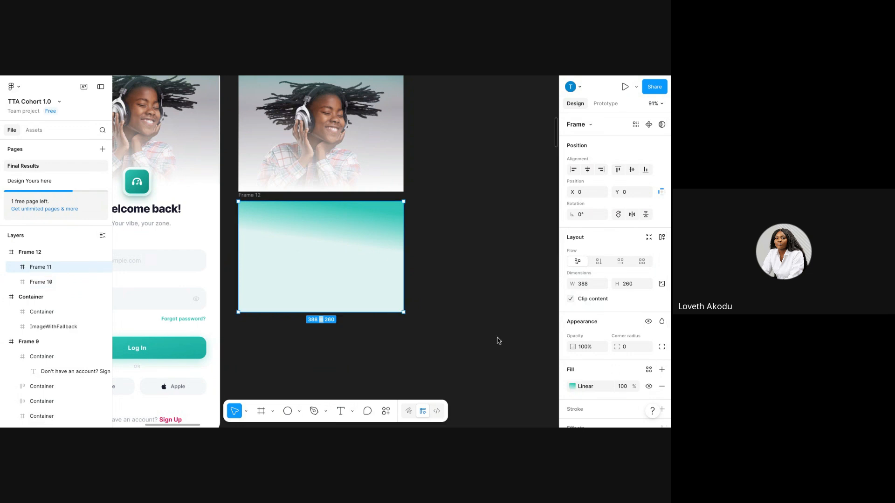
pyautogui.press('Tab')
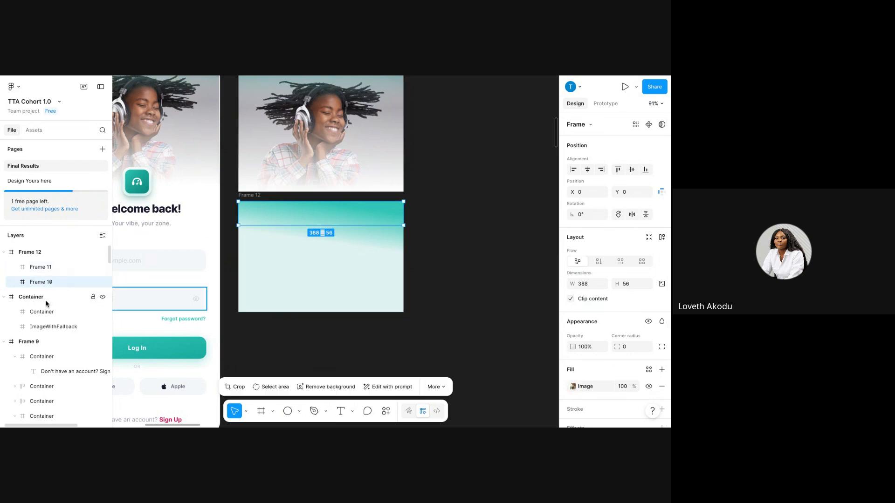
pyautogui.press('Escape')
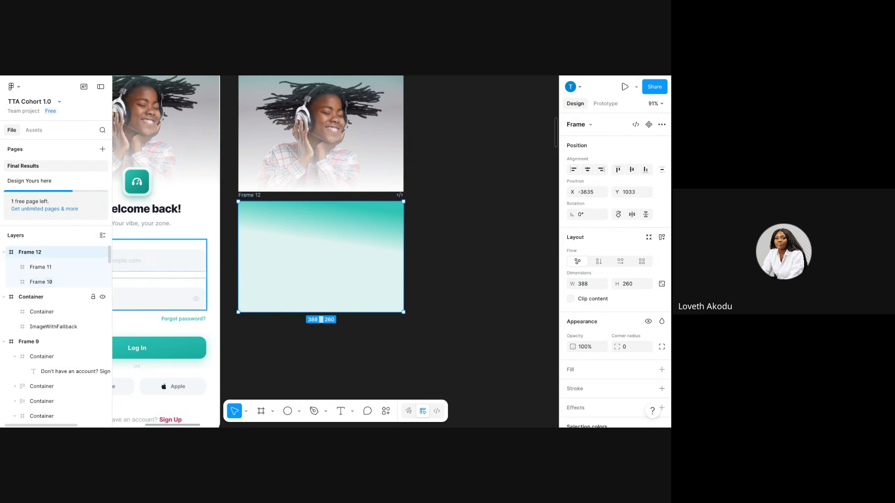
# Set Frame 11's gradient fill to 20% opacity, keeping it at 260 px height.
pyautogui.click(49, 267)
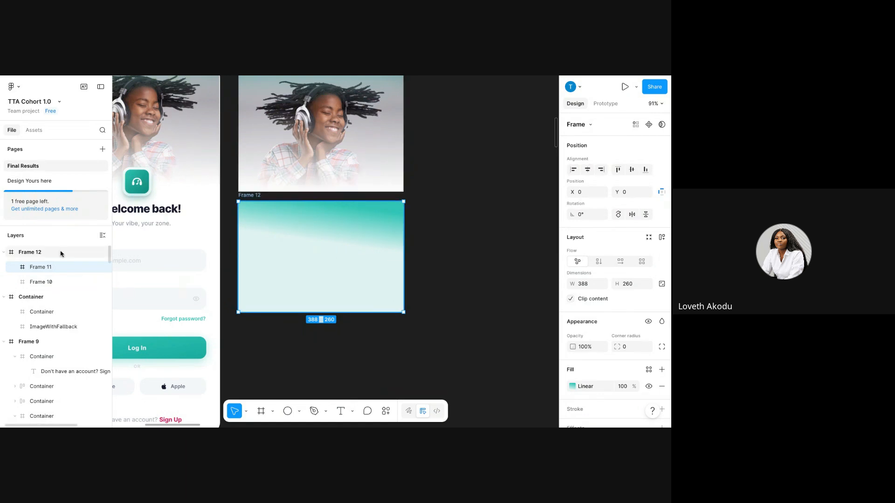
pyautogui.moveTo(291, 311); pyautogui.dragTo(283, 256)
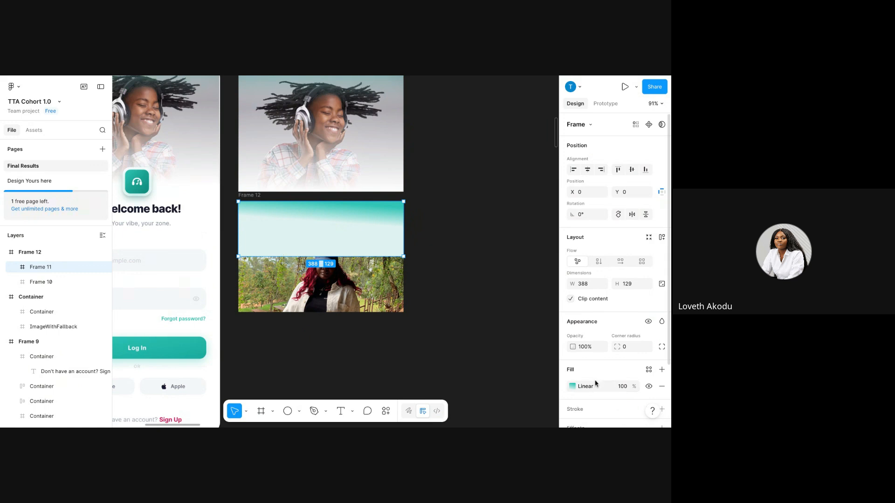
pyautogui.click(623, 387)
pyautogui.write('20')
pyautogui.press('Return')
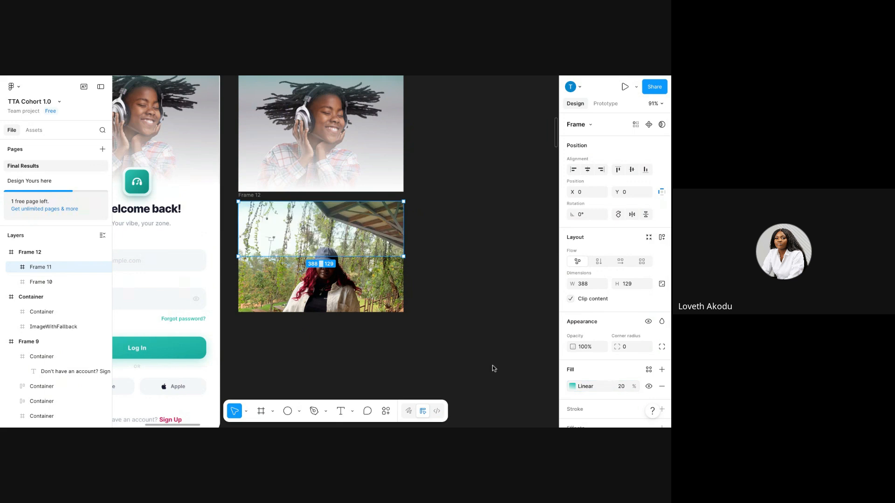
pyautogui.moveTo(320, 257); pyautogui.dragTo(339, 312)
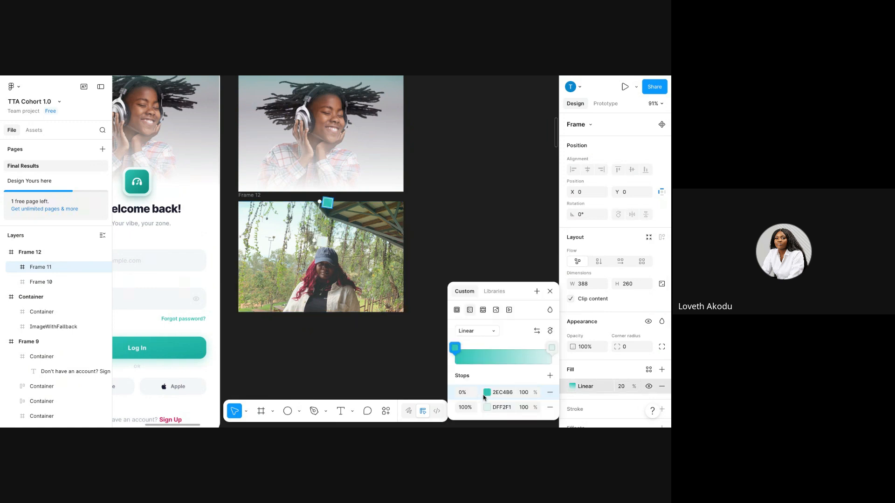
# Make the gradient start from black 000000 and angle it diagonally across the photo.
pyautogui.click(502, 394)
pyautogui.write('0000')
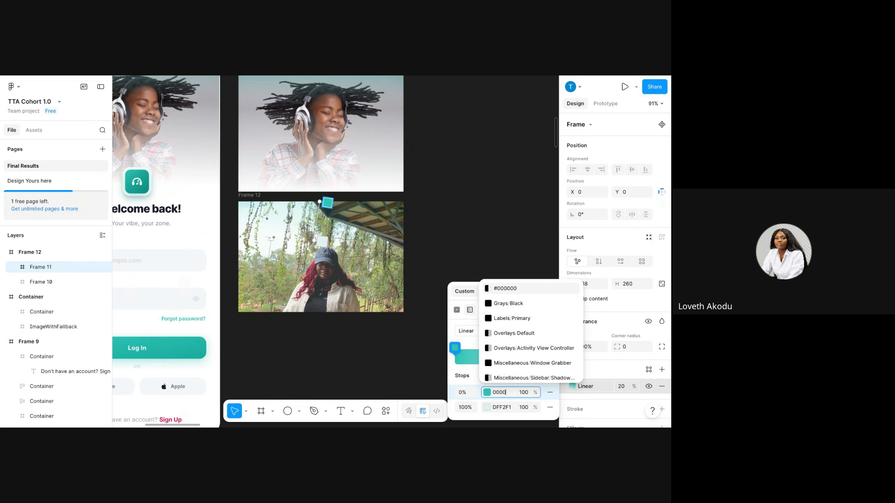
pyautogui.press('Return')
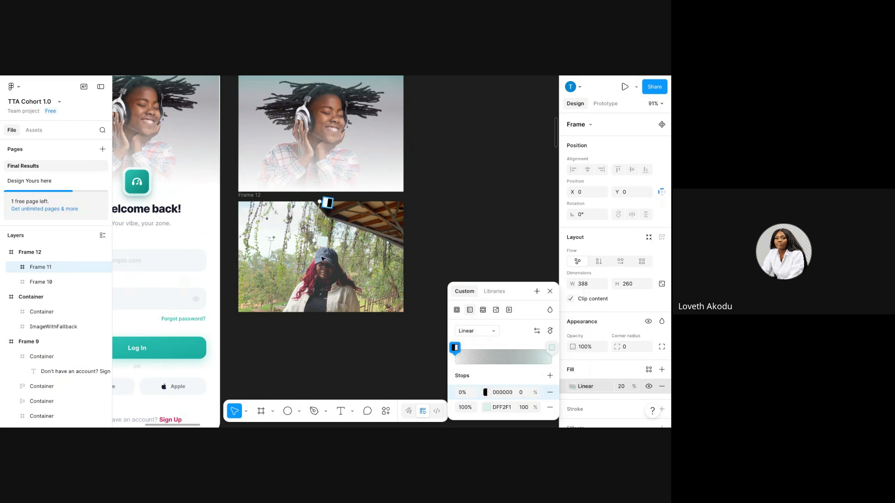
pyautogui.moveTo(312, 240)
pyautogui.mouseDown()
pyautogui.moveTo(290, 283)
pyautogui.moveTo(254, 312)
pyautogui.mouseUp()
pyautogui.moveTo(320, 204); pyautogui.dragTo(286, 213)
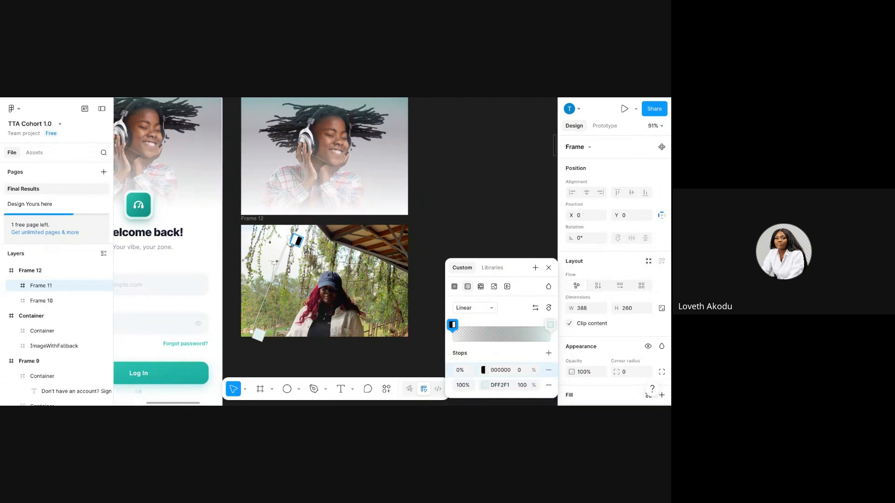
pyautogui.scroll(-4, 210, 220)
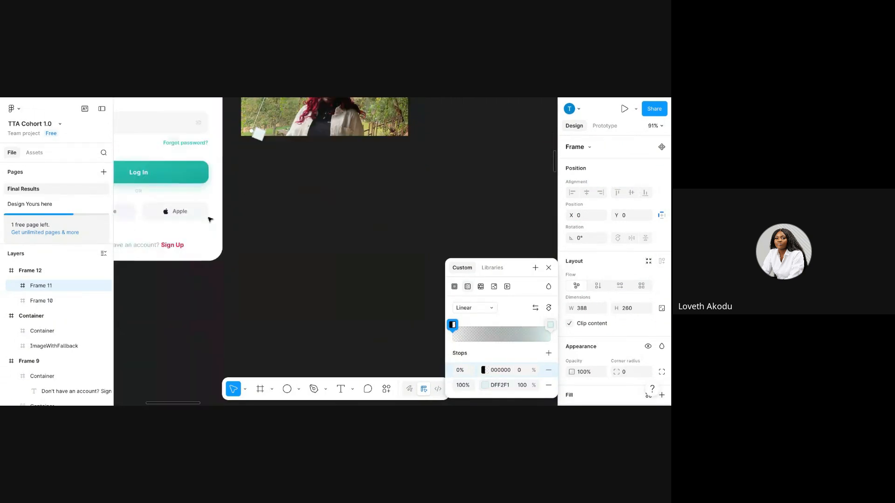
pyautogui.scroll(2, 211, 220)
pyautogui.scroll(5, 210, 219)
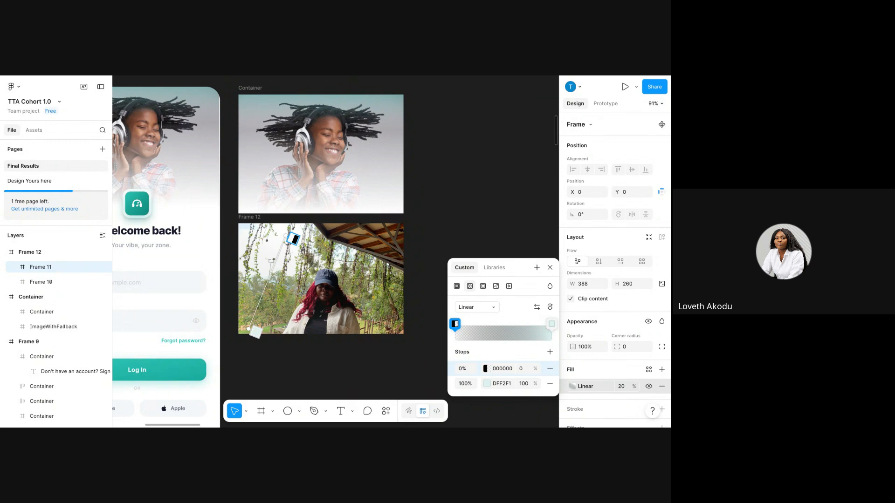
pyautogui.hscroll(-2, 335, 238)
pyautogui.scroll(-1, 335, 238)
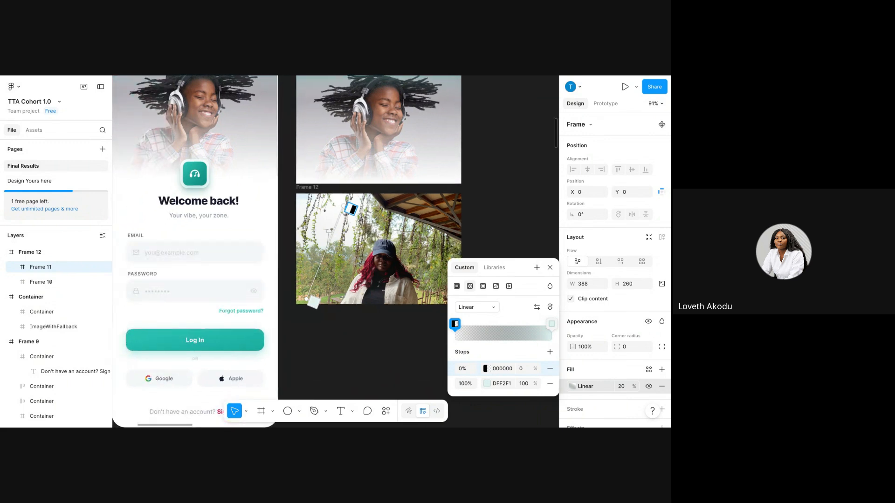
pyautogui.hscroll(1, 287, 251)
pyautogui.scroll(1, 287, 252)
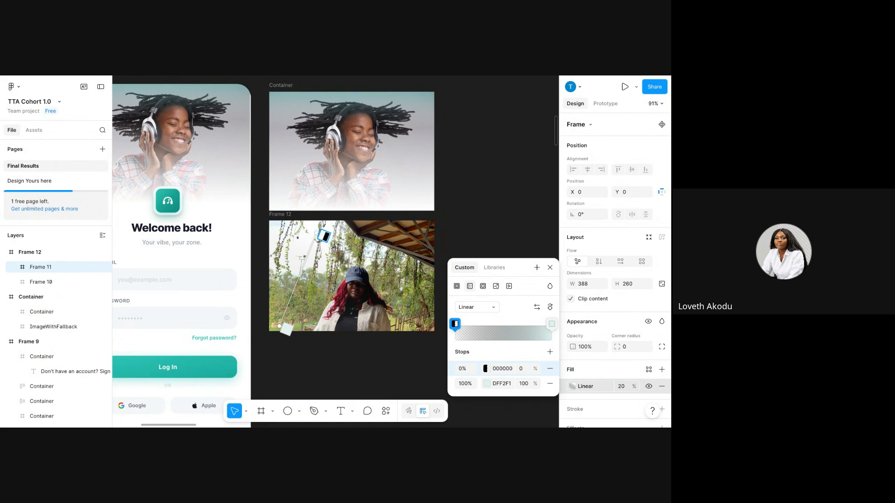
# Start the gradient in teal 2EC4B6, running vertically from the photo's top to below Frame 12.
pyautogui.click(502, 383)
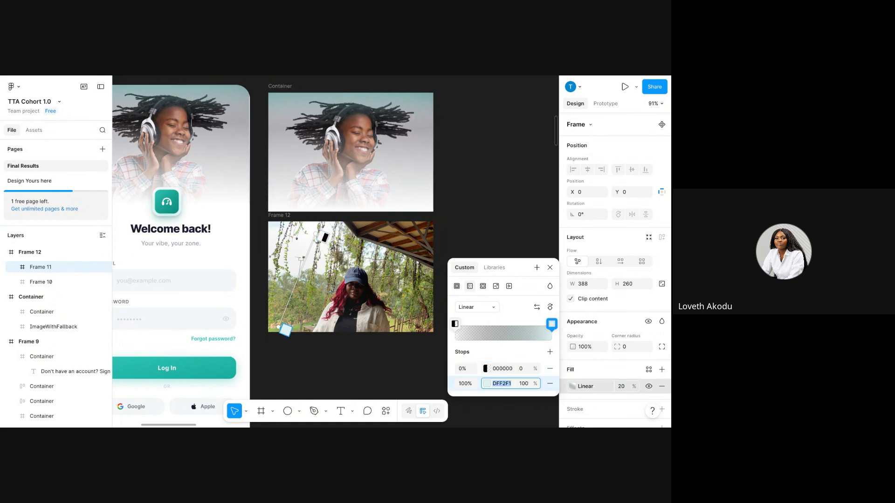
pyautogui.click(487, 368)
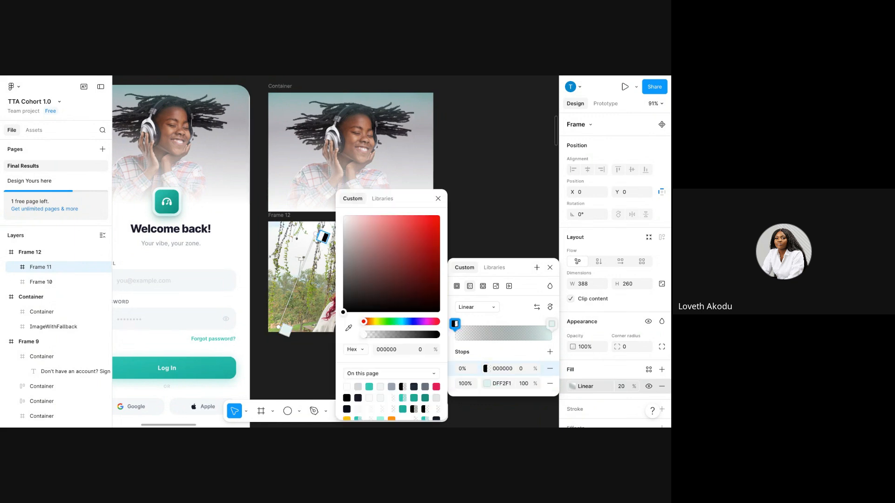
pyautogui.click(369, 387)
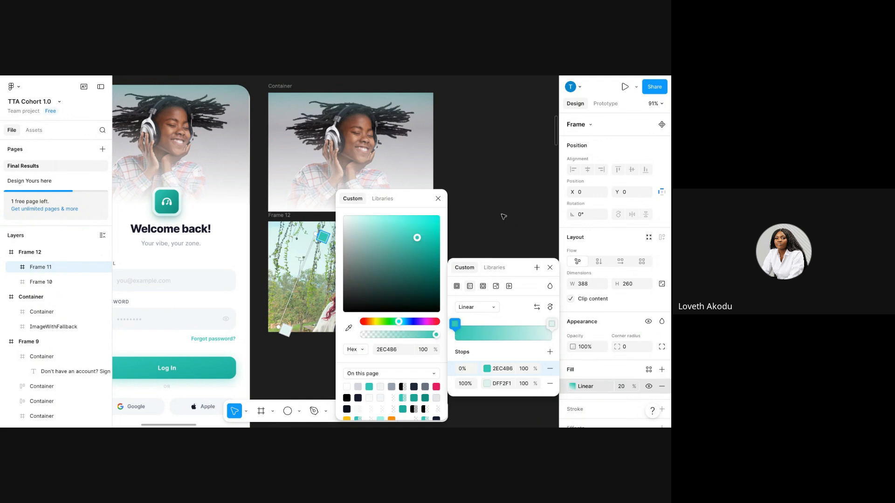
pyautogui.click(437, 199)
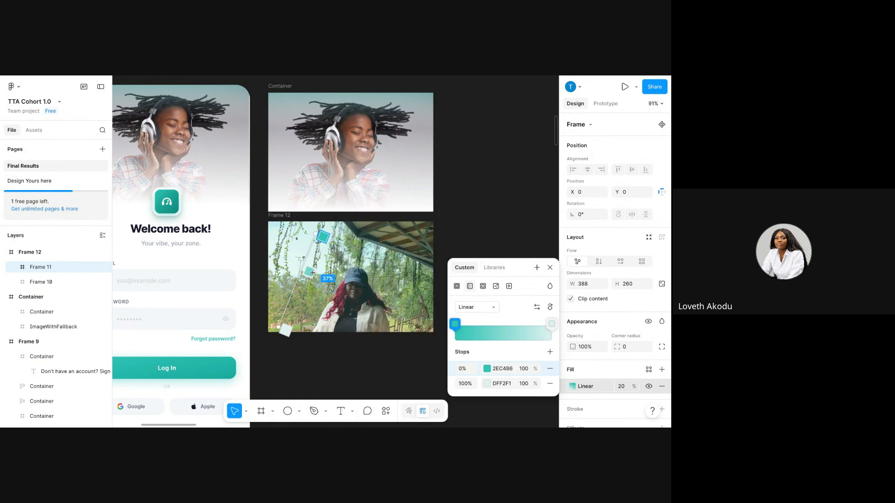
pyautogui.moveTo(285, 330); pyautogui.dragTo(327, 267)
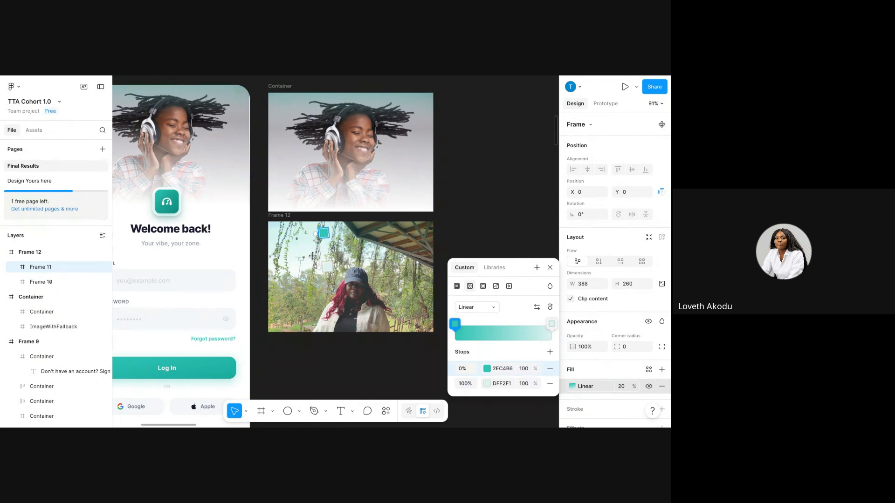
pyautogui.moveTo(317, 236); pyautogui.dragTo(319, 226)
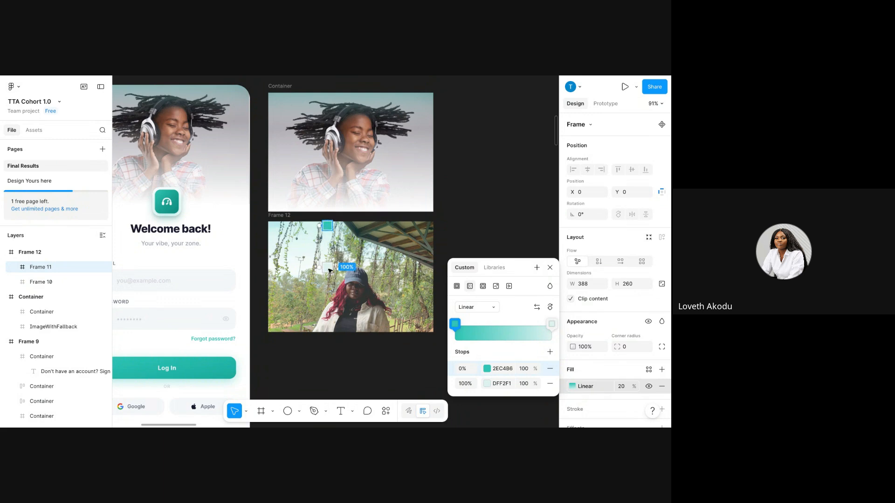
pyautogui.moveTo(328, 270); pyautogui.dragTo(317, 348)
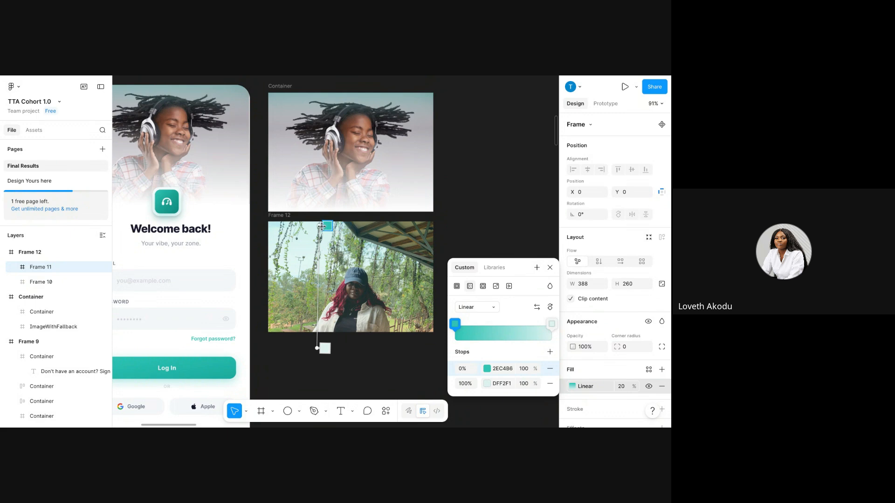
pyautogui.moveTo(322, 226); pyautogui.dragTo(323, 225)
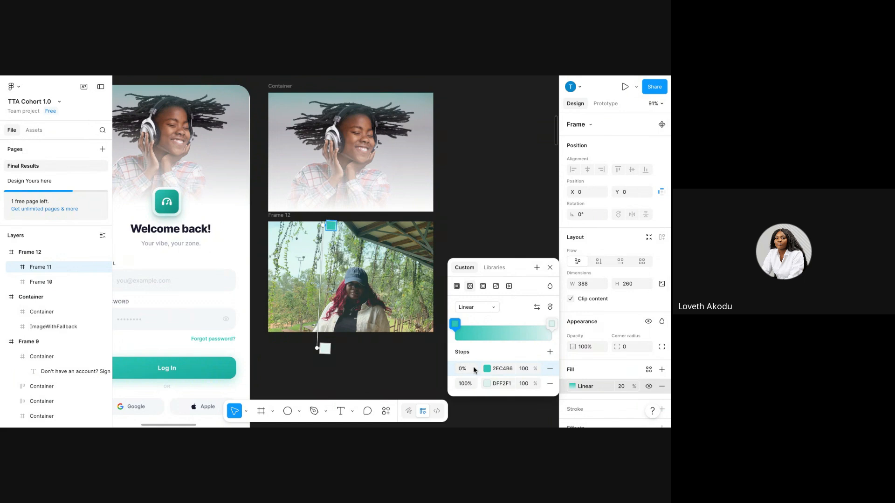
# Change the gradient's start colour to orange FF8C00 and end it inside the photo.
pyautogui.click(488, 369)
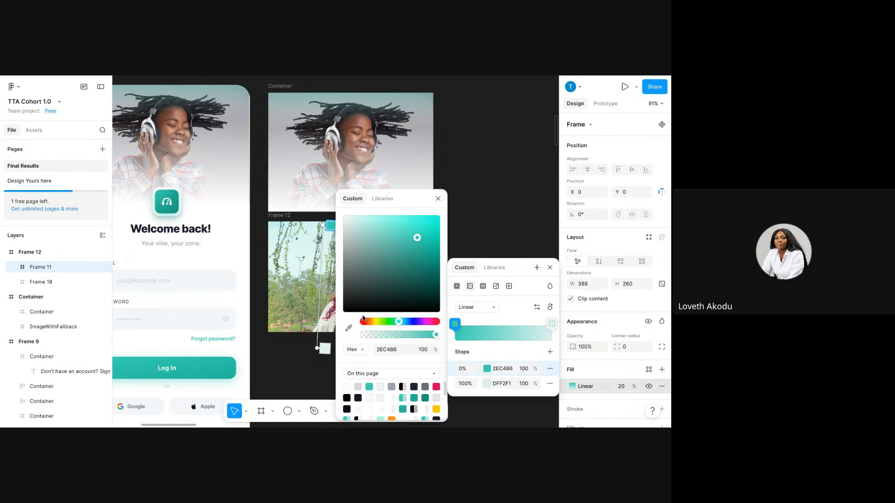
pyautogui.click(437, 387)
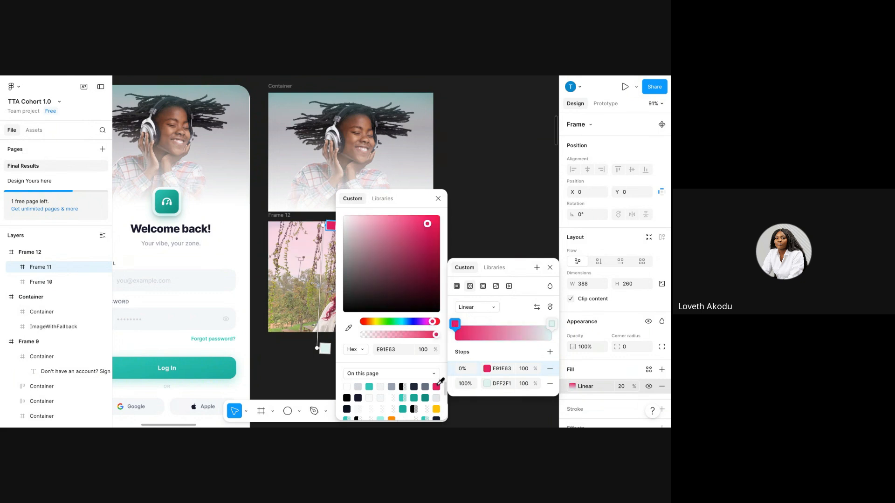
pyautogui.click(437, 409)
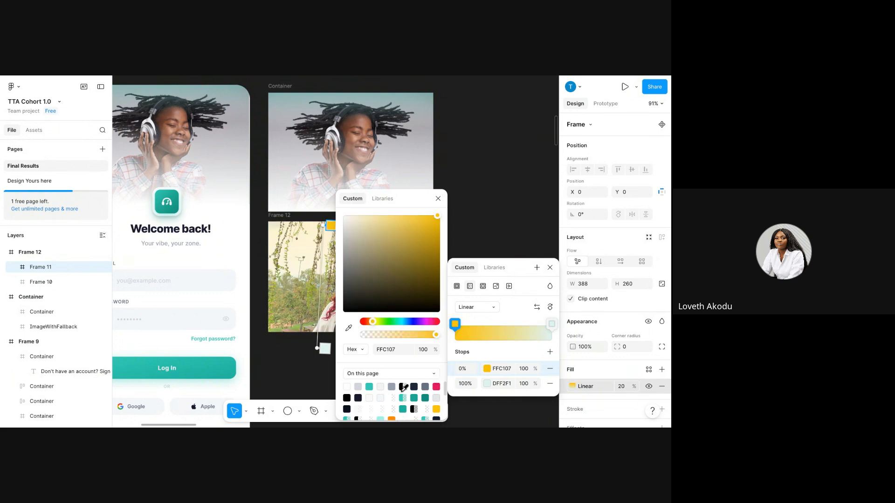
pyautogui.scroll(-3, 389, 399)
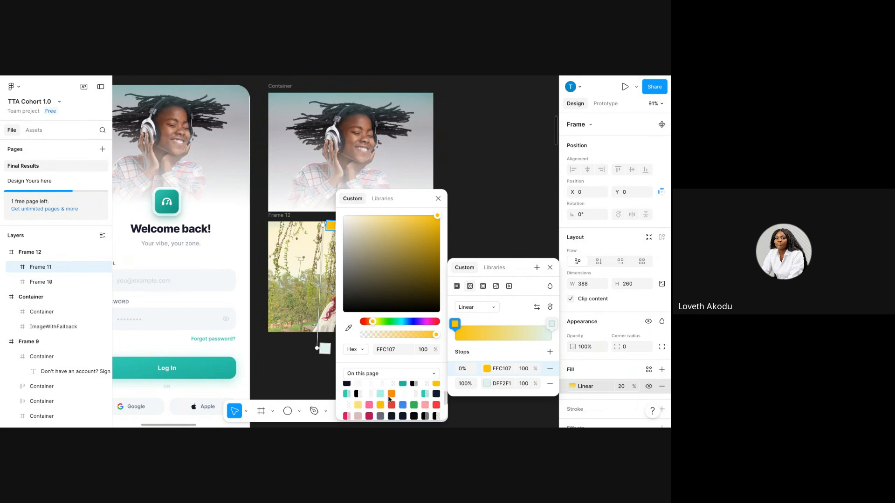
pyautogui.click(390, 396)
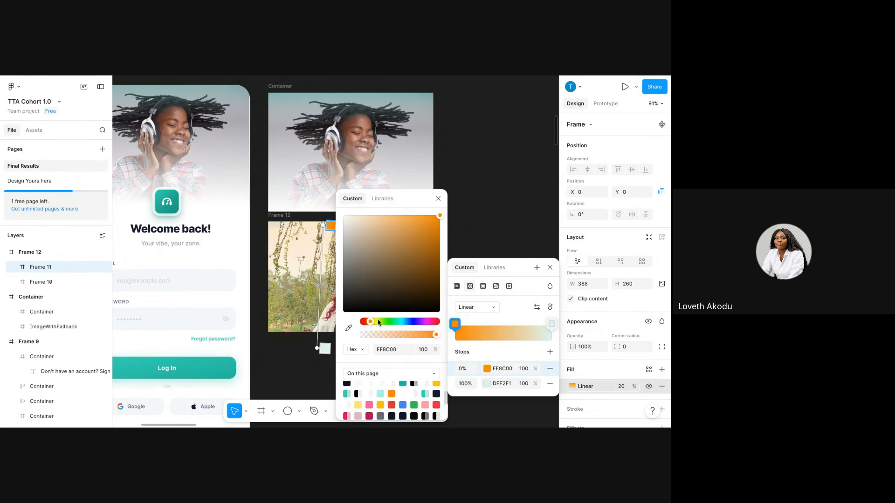
pyautogui.scroll(3, 375, 389)
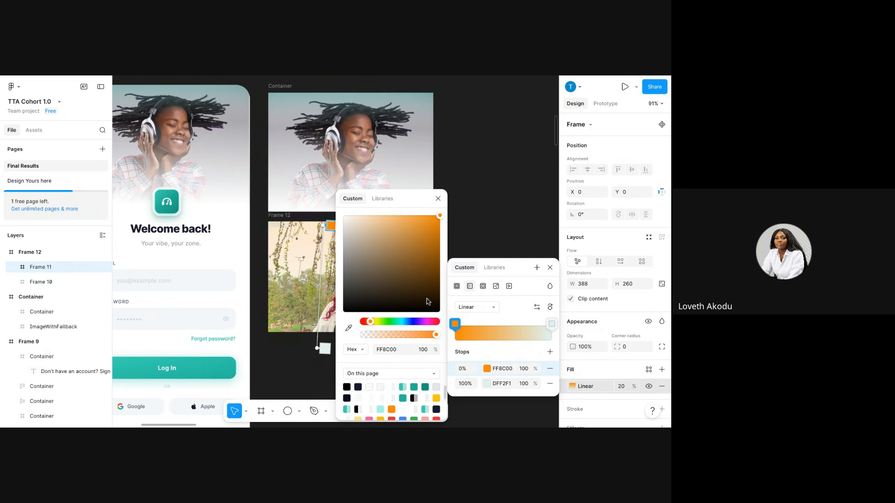
pyautogui.click(438, 199)
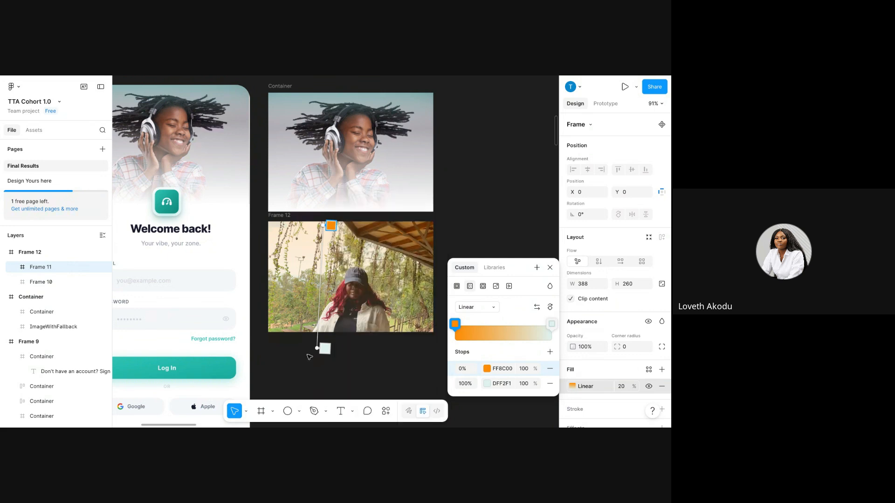
pyautogui.moveTo(318, 348); pyautogui.dragTo(323, 236)
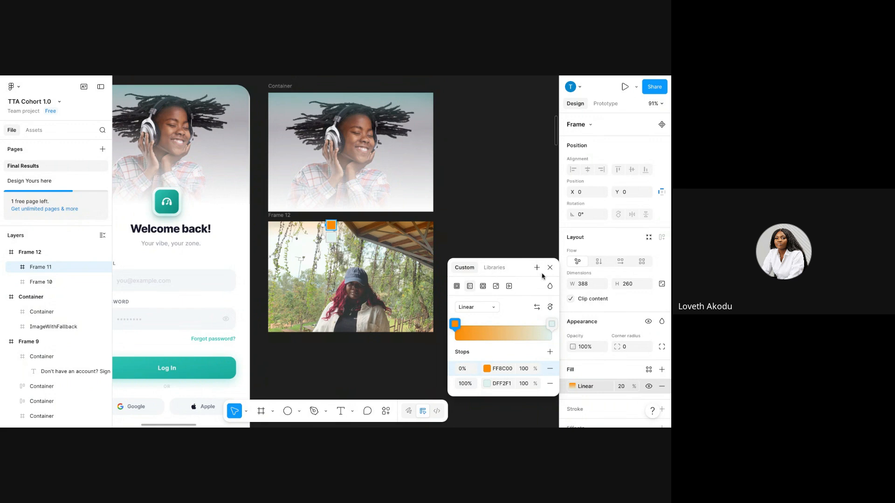
# Move the Frame 12 photo down-right, then inspect the headphone Container's gradient fill.
pyautogui.click(329, 240)
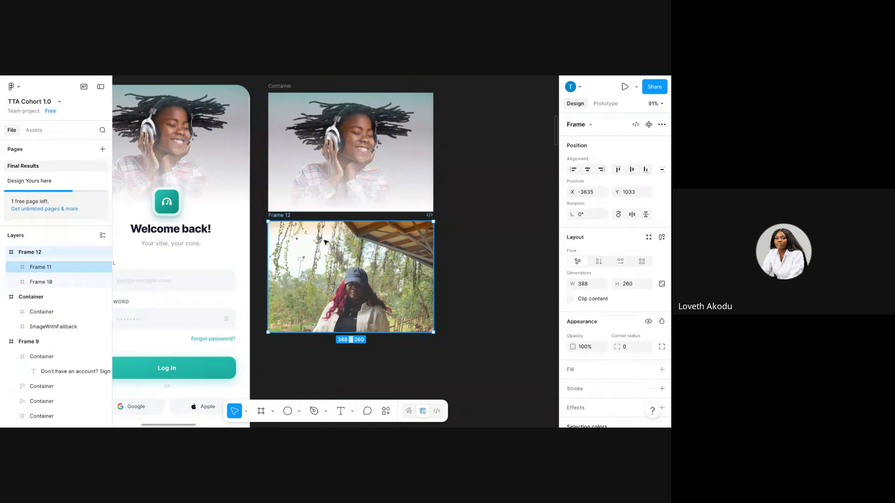
pyautogui.moveTo(326, 242); pyautogui.dragTo(374, 273)
pyautogui.click(278, 109)
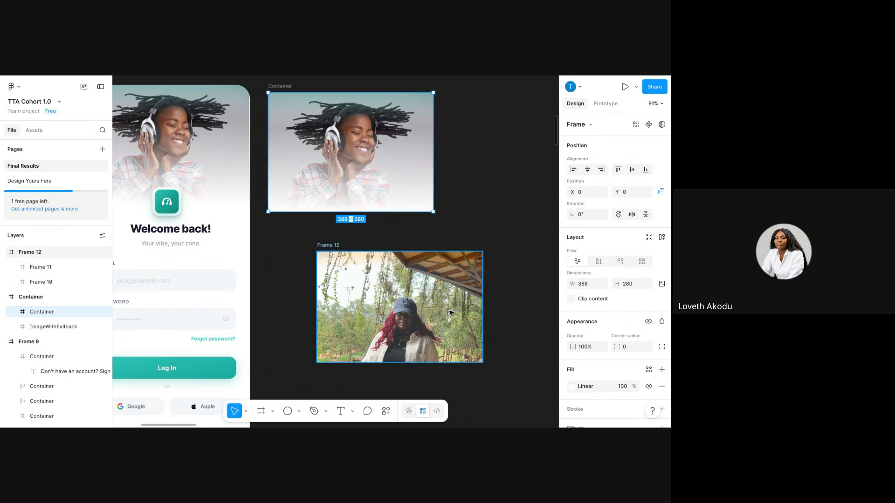
pyautogui.click(573, 387)
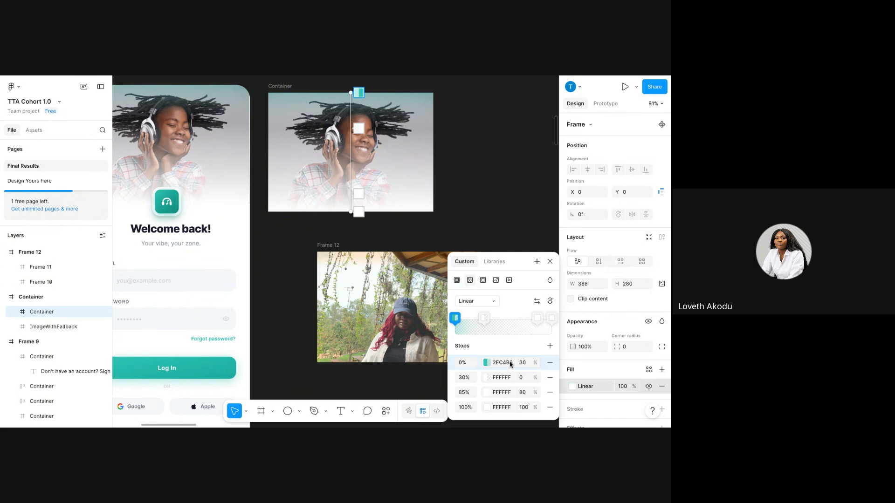
pyautogui.click(550, 261)
pyautogui.press('Escape')
# Shift Sample One through Frame 4 left and place the Welcome back screen after Frame 4.
pyautogui.hscroll(-5, 397, 275)
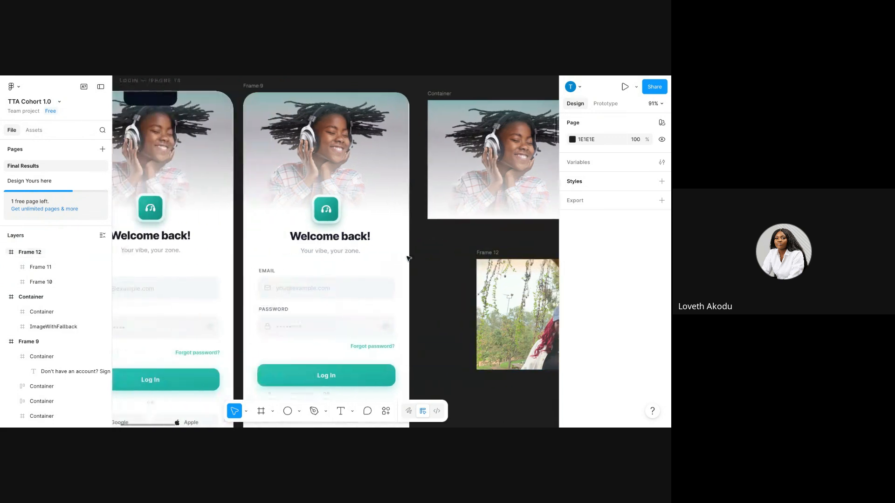
pyautogui.scroll(-5, 386, 286)
pyautogui.scroll(-6, 384, 290)
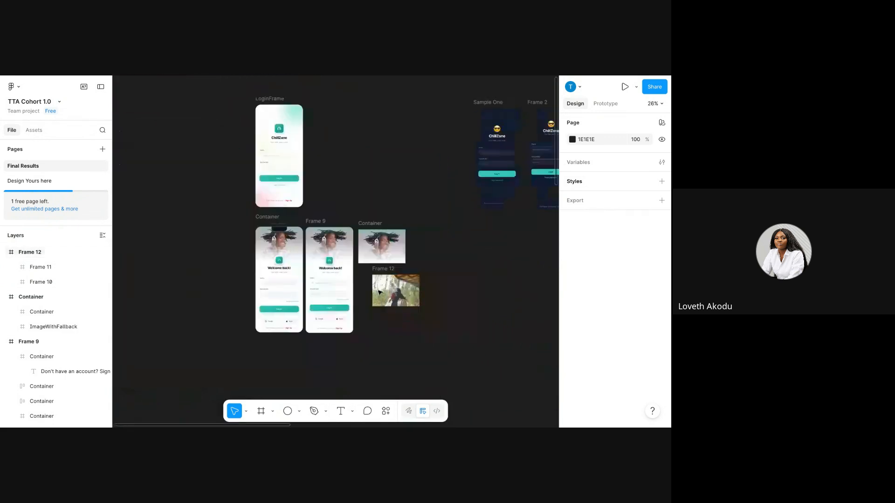
pyautogui.hscroll(2, 368, 299)
pyautogui.hscroll(3, 357, 309)
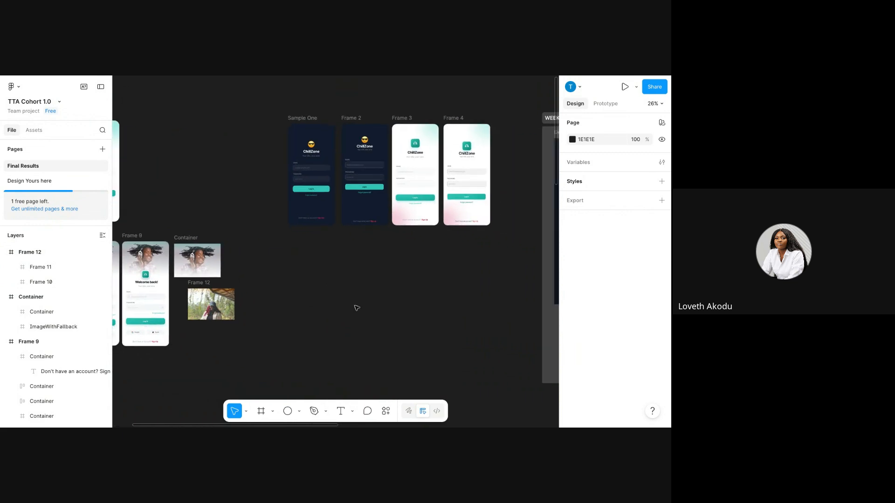
pyautogui.scroll(1, 357, 308)
pyautogui.scroll(-3, 357, 308)
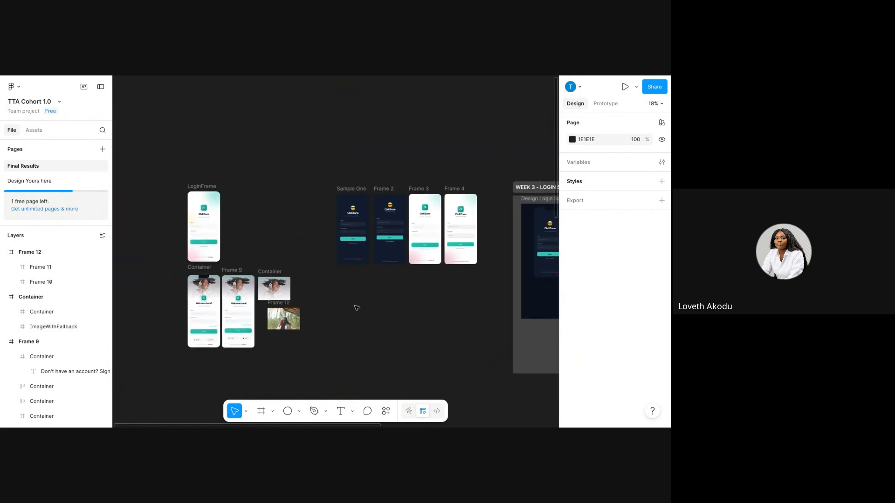
pyautogui.moveTo(339, 161); pyautogui.dragTo(503, 277)
pyautogui.moveTo(456, 261); pyautogui.dragTo(403, 254)
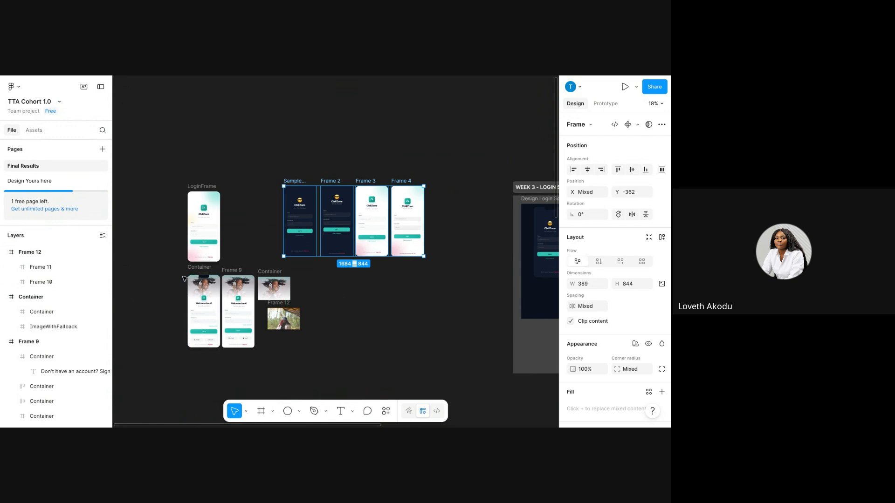
pyautogui.moveTo(190, 269); pyautogui.dragTo(431, 179)
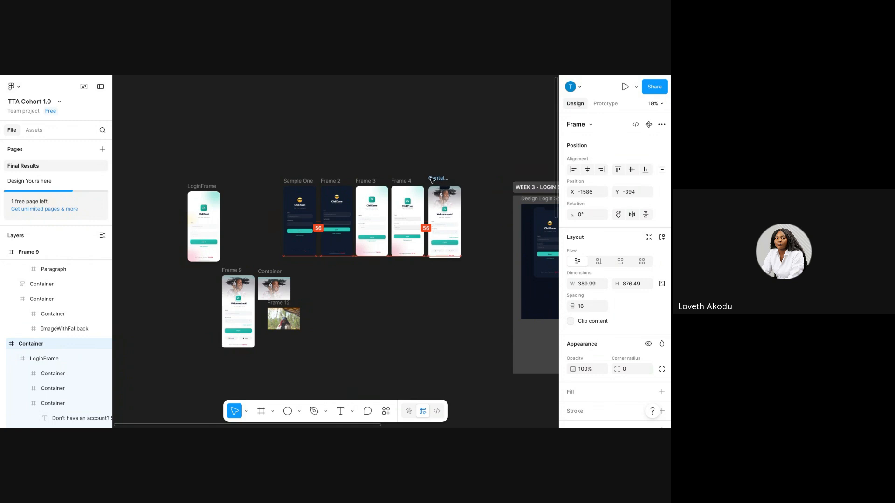
pyautogui.click(322, 323)
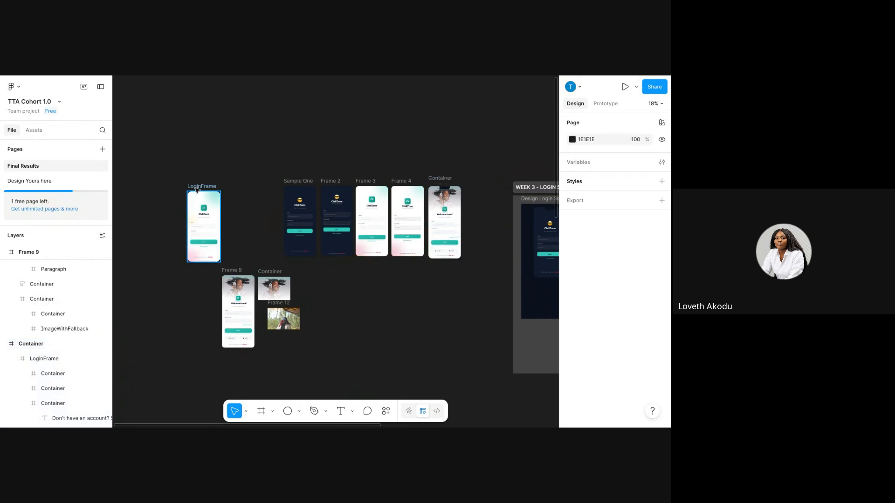
# Put LoginFrame beside Frame 9, then move LoginFrame, Frame 9, Container and Frame 12 further down.
pyautogui.moveTo(198, 187); pyautogui.dragTo(193, 272)
pyautogui.hscroll(-3, 223, 283)
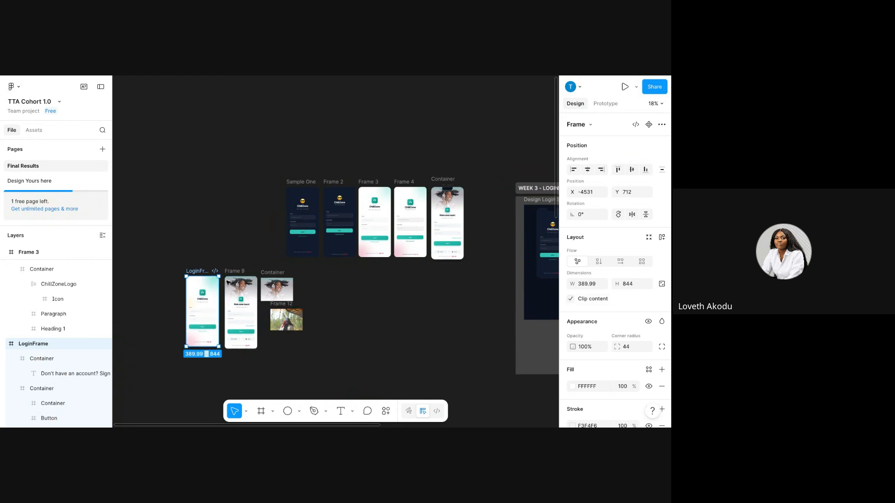
pyautogui.scroll(-2, 224, 283)
pyautogui.scroll(-1, 226, 286)
pyautogui.hscroll(1, 226, 286)
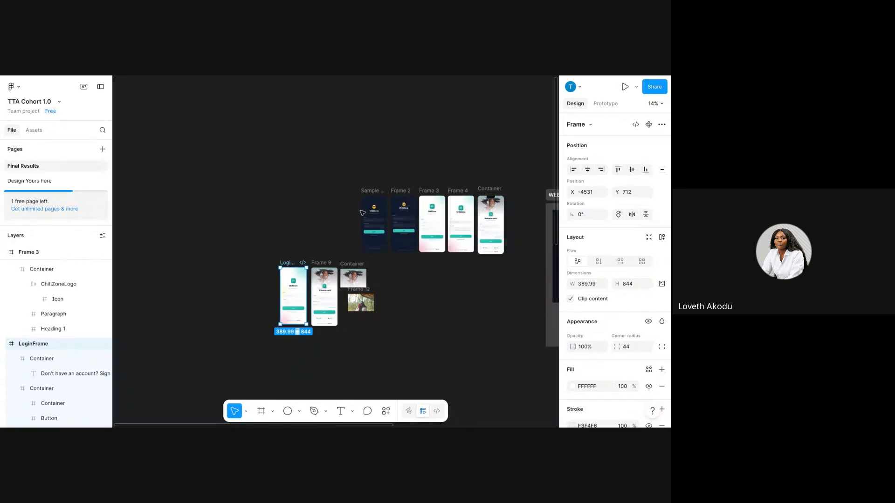
pyautogui.hscroll(3, 469, 349)
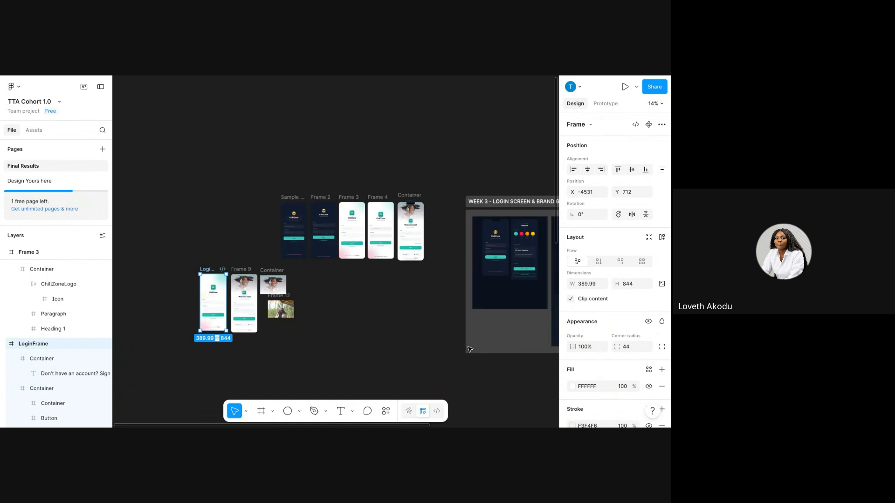
pyautogui.hscroll(-1, 469, 349)
pyautogui.moveTo(212, 256); pyautogui.dragTo(326, 345)
pyautogui.click(372, 303)
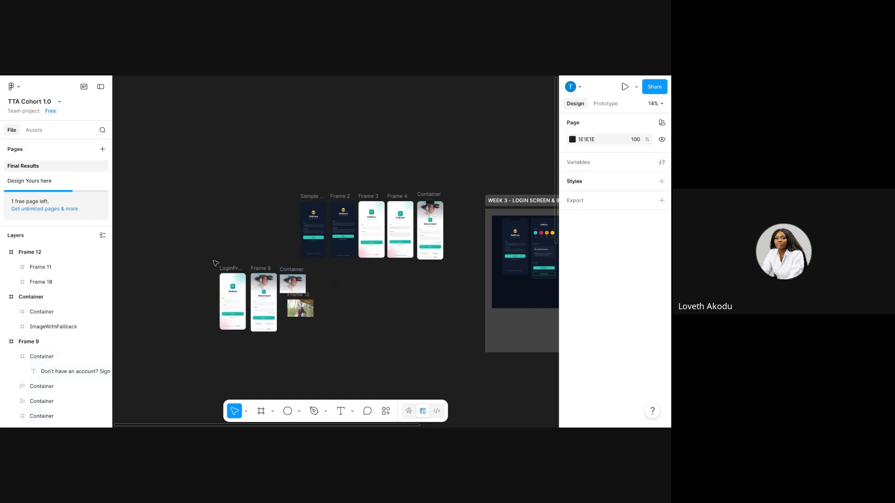
pyautogui.moveTo(214, 261); pyautogui.dragTo(305, 322)
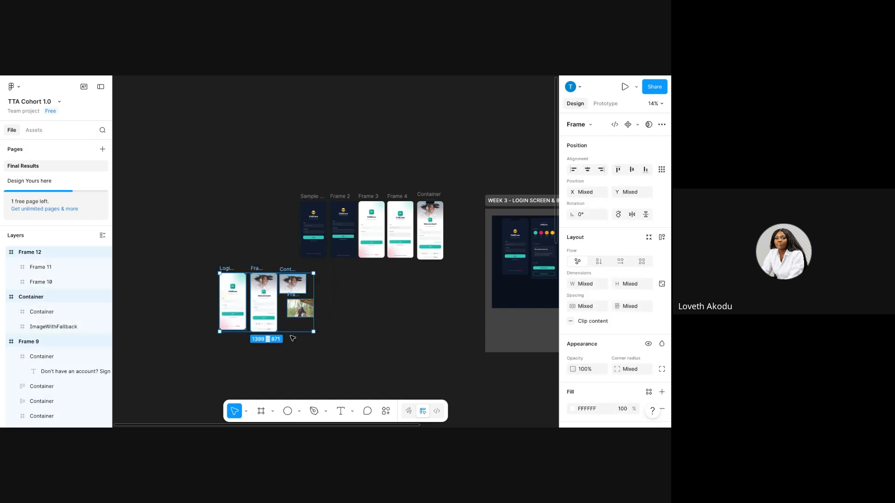
pyautogui.moveTo(254, 307); pyautogui.dragTo(264, 380)
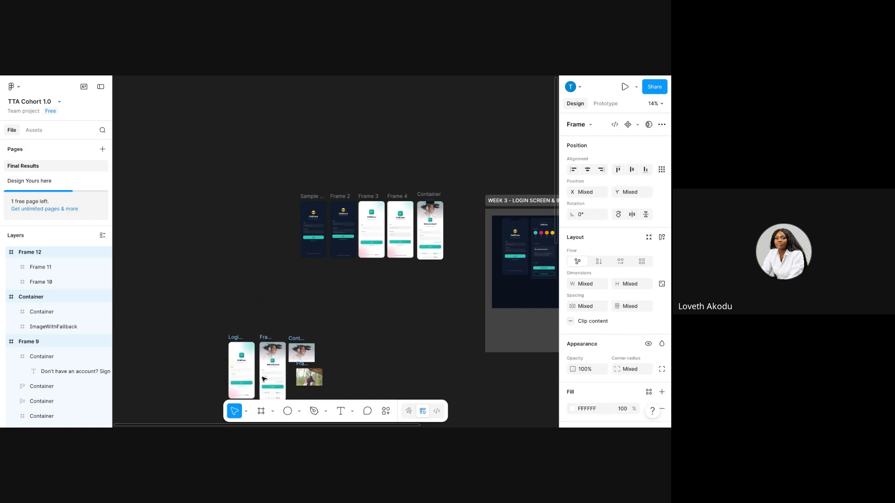
pyautogui.click(356, 314)
pyautogui.scroll(5, 357, 313)
pyautogui.scroll(3, 356, 310)
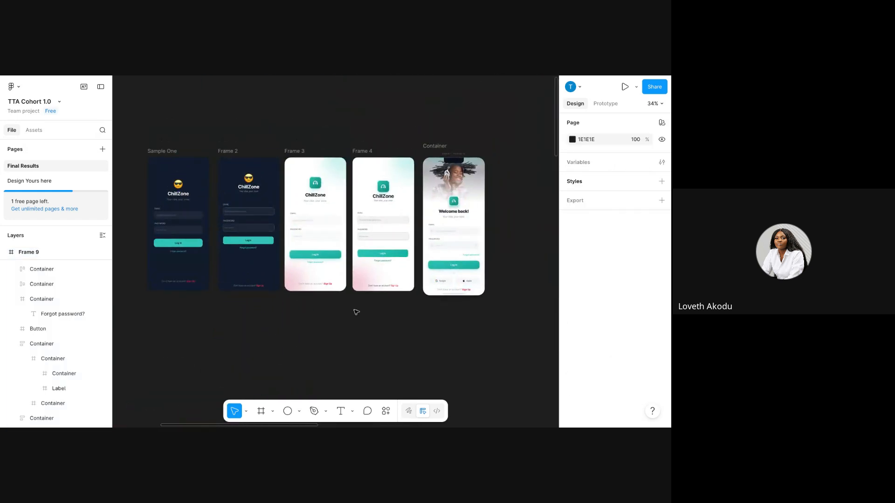
pyautogui.scroll(3, 356, 309)
pyautogui.scroll(5, 356, 312)
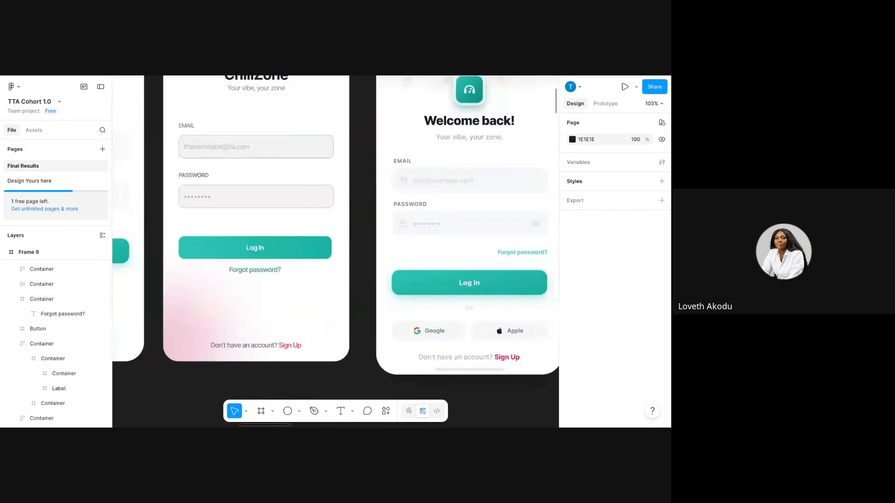
pyautogui.scroll(3, 354, 311)
pyautogui.scroll(-4, 353, 313)
pyautogui.scroll(-4, 355, 312)
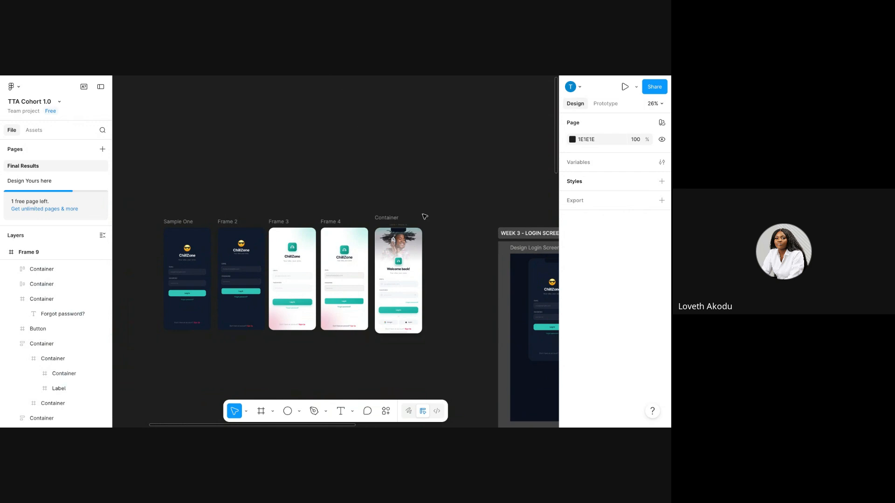
pyautogui.scroll(-3, 419, 222)
pyautogui.scroll(-2, 417, 221)
pyautogui.scroll(2, 417, 221)
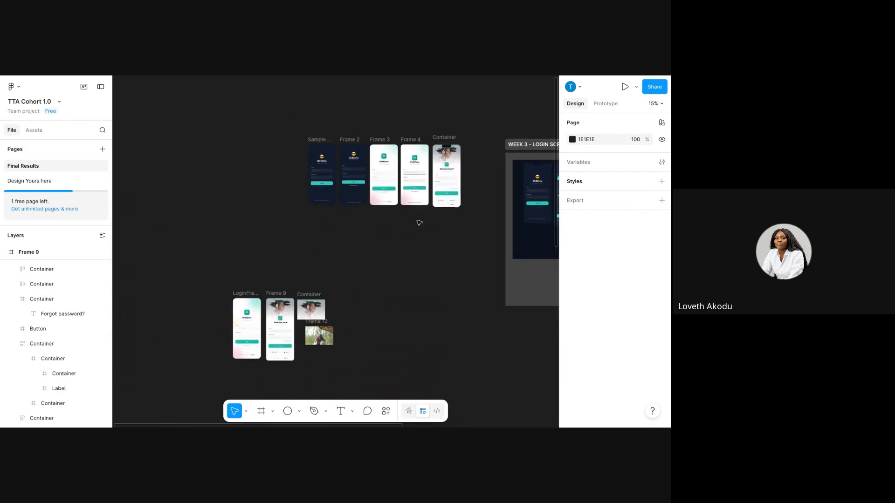
# Copy Frame 9 and paste it to replace the top-row Welcome back Container.
pyautogui.click(271, 290)
pyautogui.rightClick(273, 293)
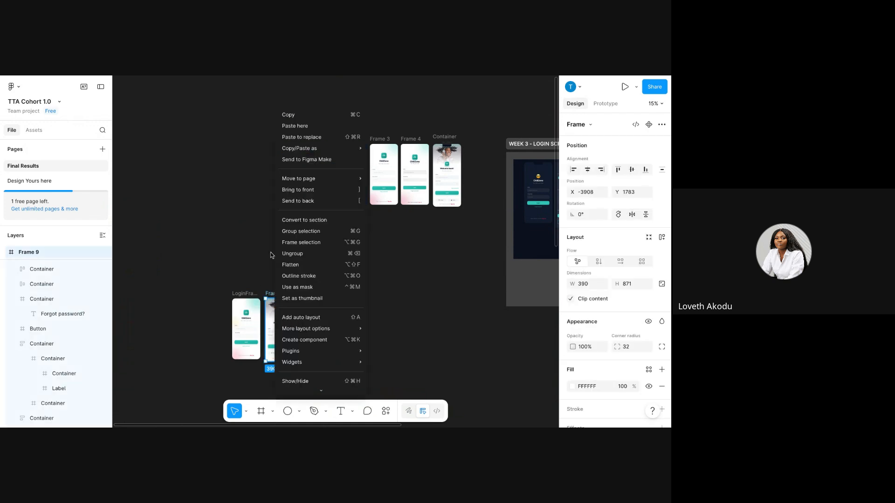
pyautogui.click(292, 115)
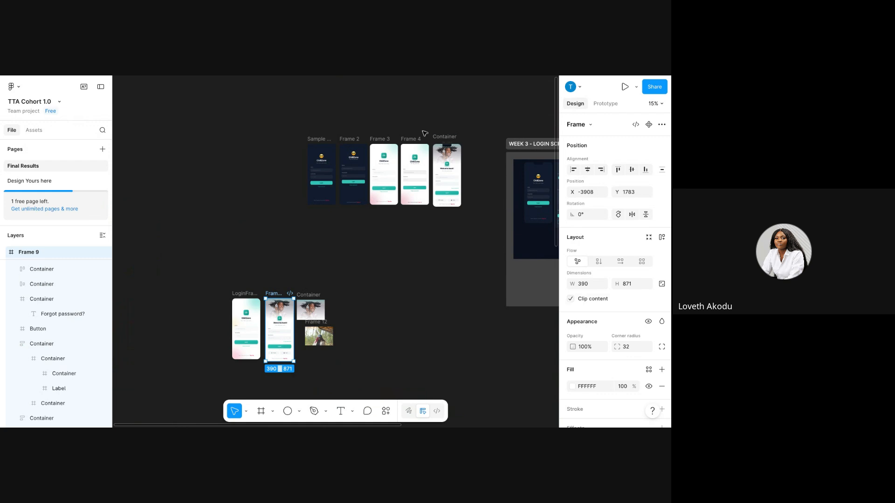
pyautogui.click(440, 138)
pyautogui.rightClick(441, 140)
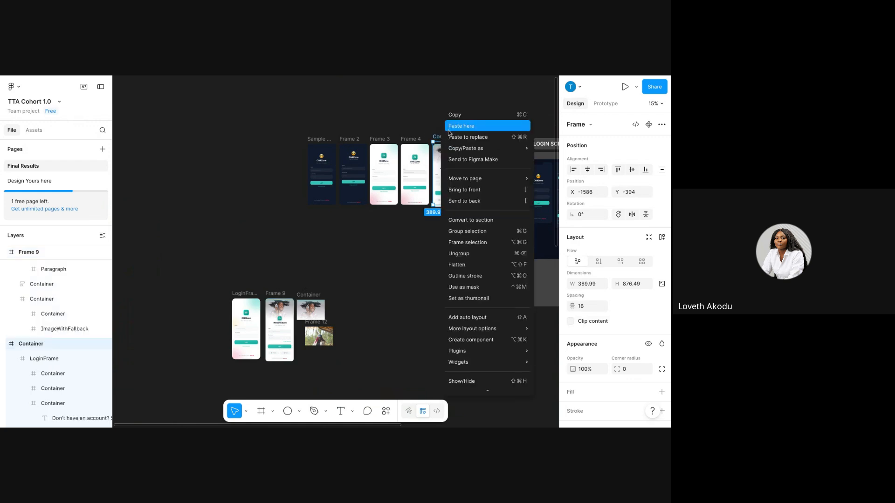
pyautogui.click(466, 136)
# Align the new Frame 13 with the rest of the top row.
pyautogui.click(452, 129)
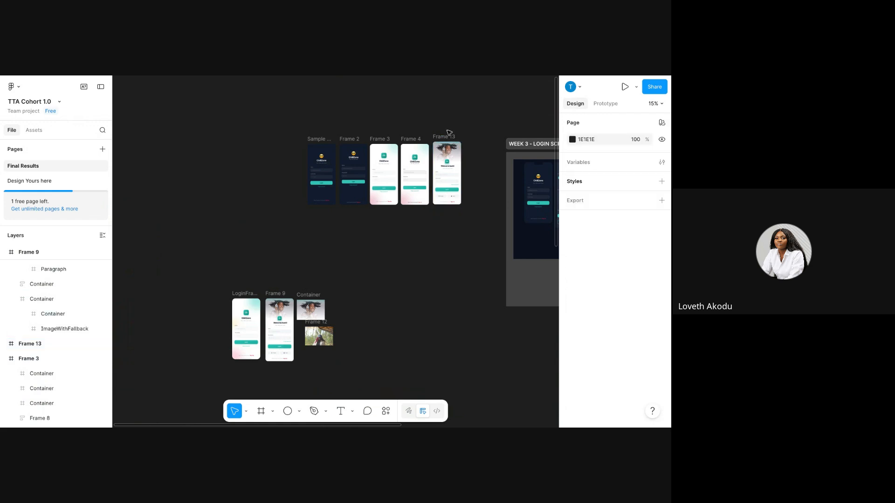
pyautogui.click(448, 136)
pyautogui.moveTo(448, 138); pyautogui.dragTo(446, 139)
pyautogui.click(464, 132)
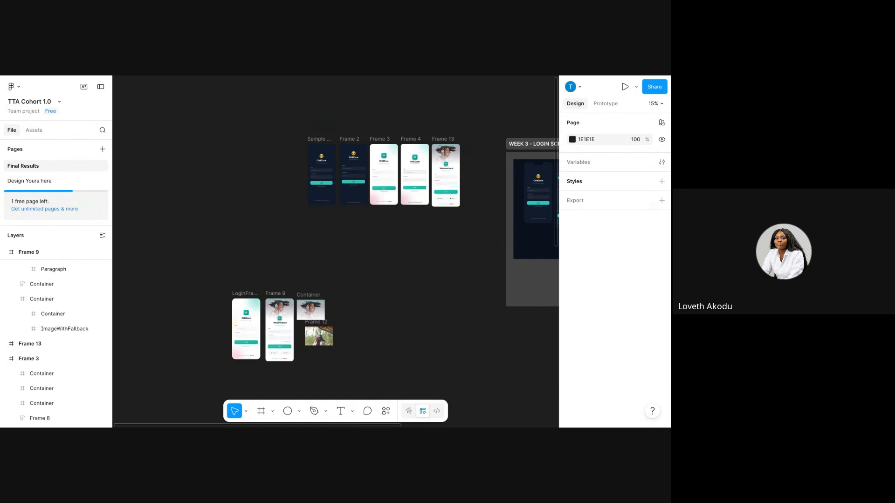
pyautogui.scroll(5, 420, 258)
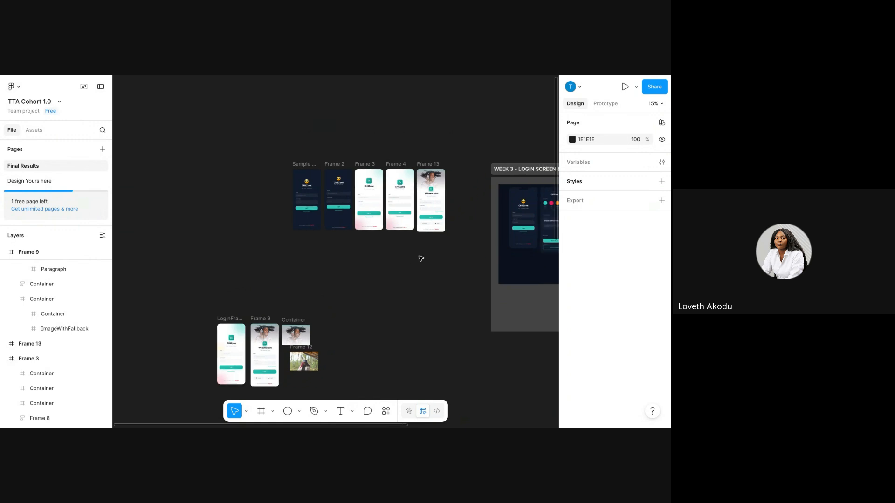
pyautogui.scroll(3, 421, 258)
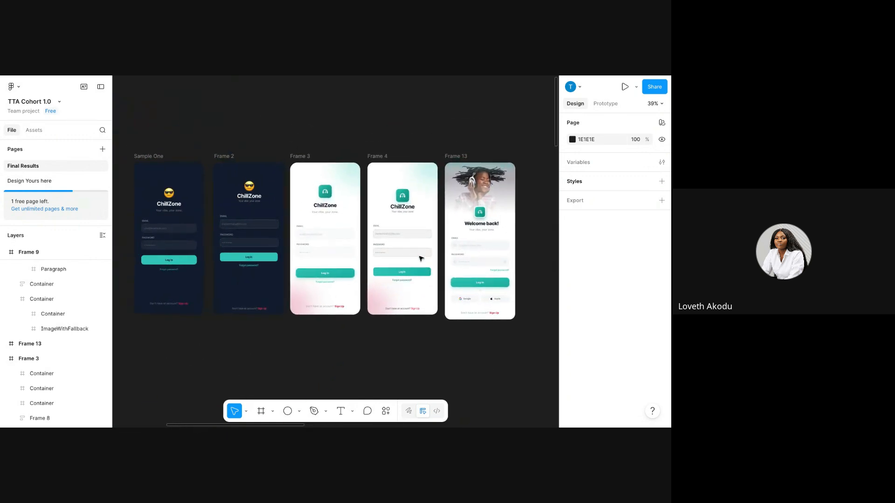
pyautogui.scroll(3, 336, 245)
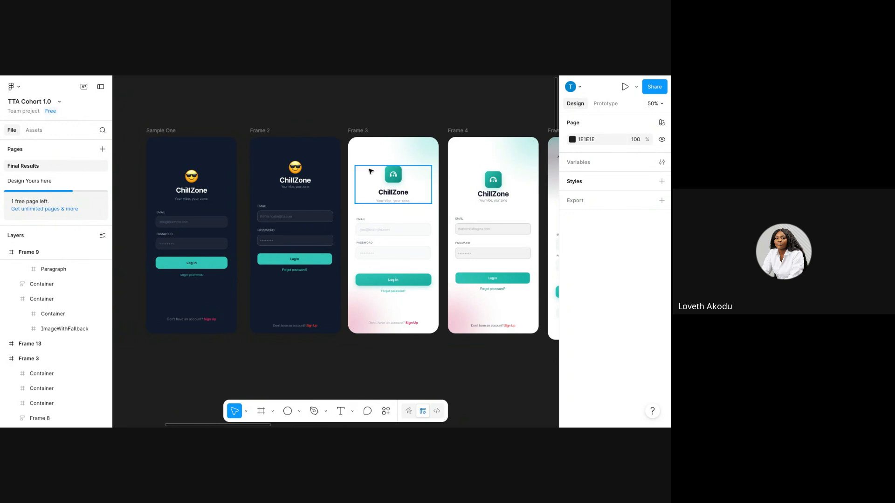
pyautogui.scroll(5, 370, 171)
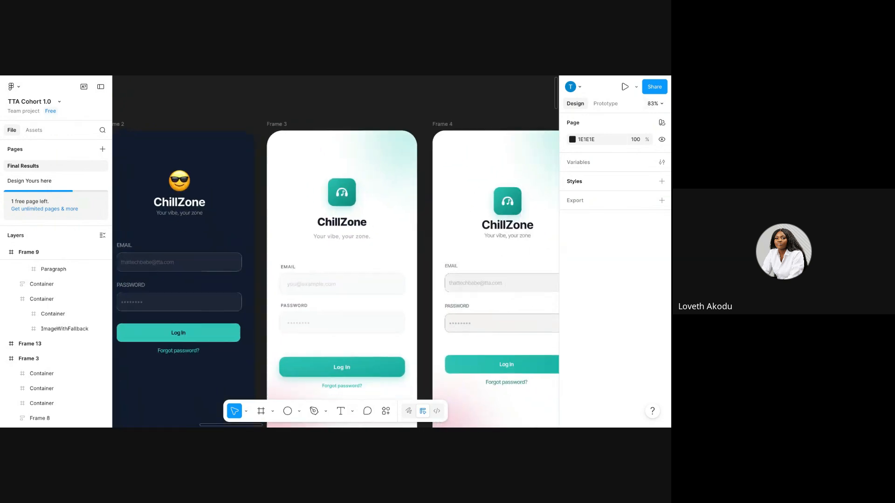
pyautogui.hscroll(5, 336, 252)
pyautogui.scroll(-2, 336, 252)
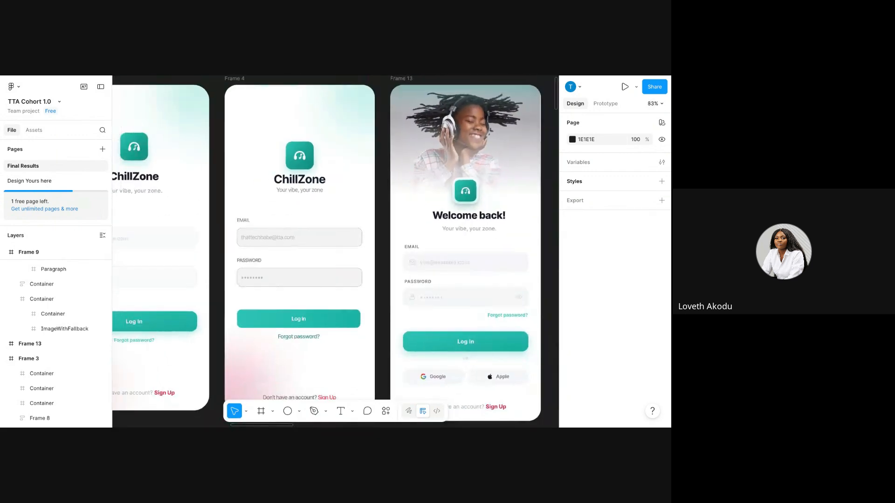
pyautogui.hscroll(2, 336, 252)
pyautogui.scroll(-1, 335, 252)
pyautogui.hscroll(1, 336, 252)
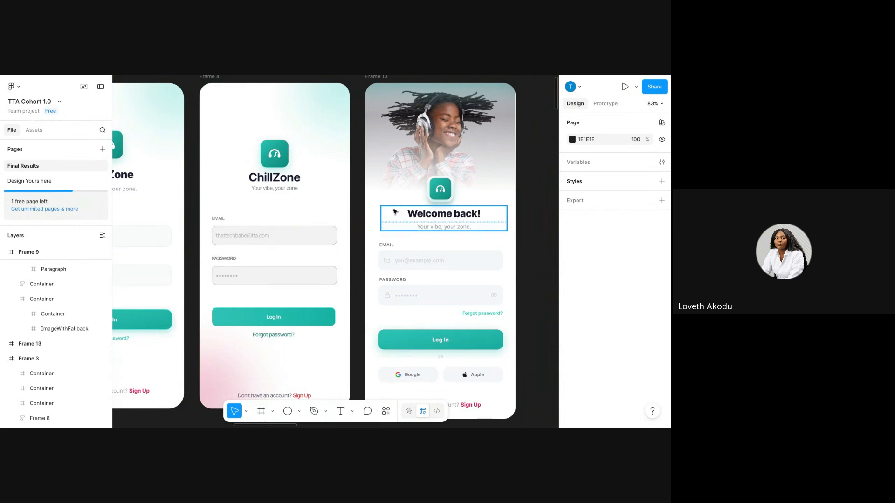